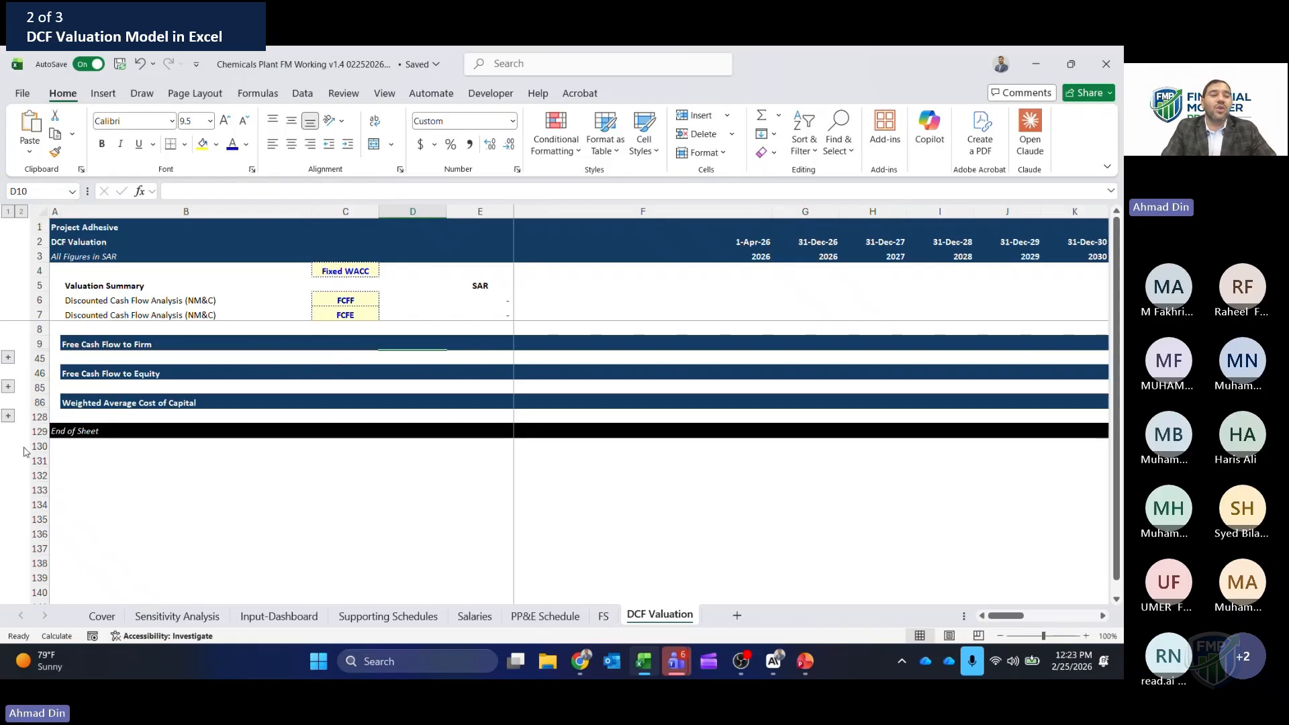
- Expand the Weighted Average Cost of Capital section and enlarge the sheet to 130% around the Levered Beta block
left_click(8, 416)
scroll(12, 423, "down", 1)
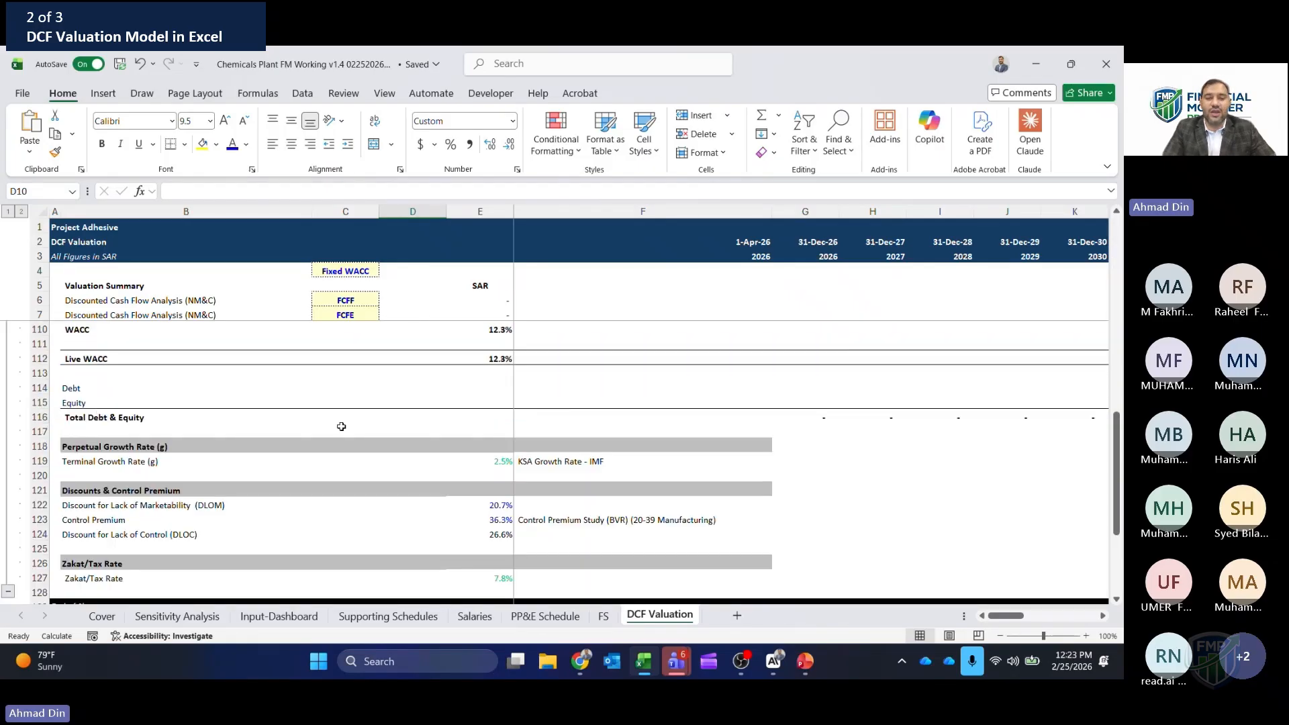
left_click_drag(1117, 425, 1119, 291)
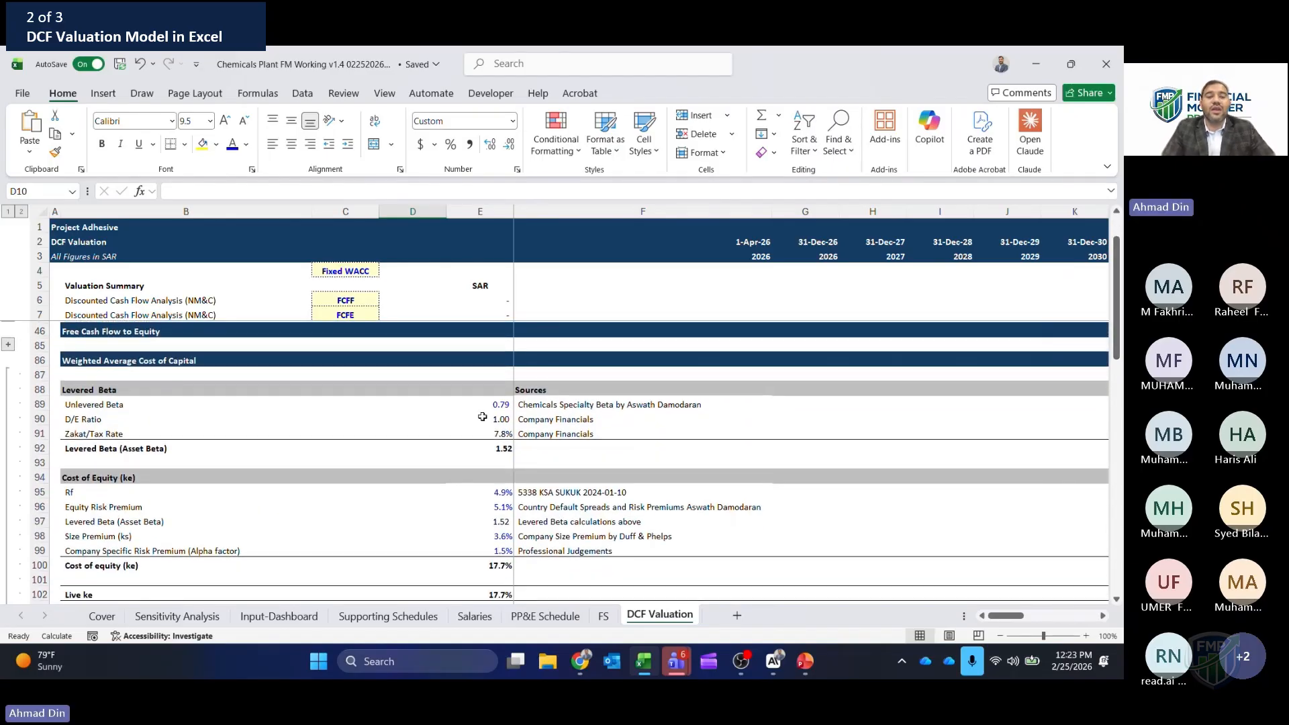
left_click(465, 401)
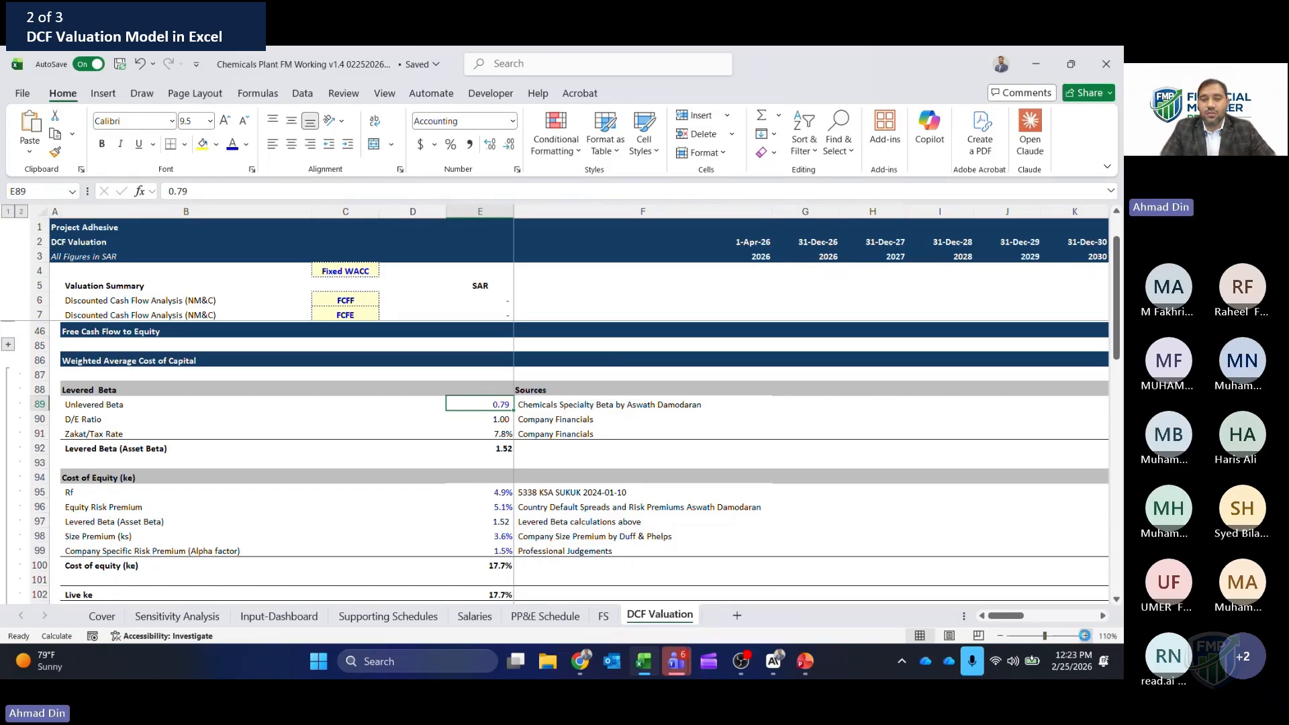
left_click(1086, 636)
left_click(1086, 635)
left_click(1086, 635)
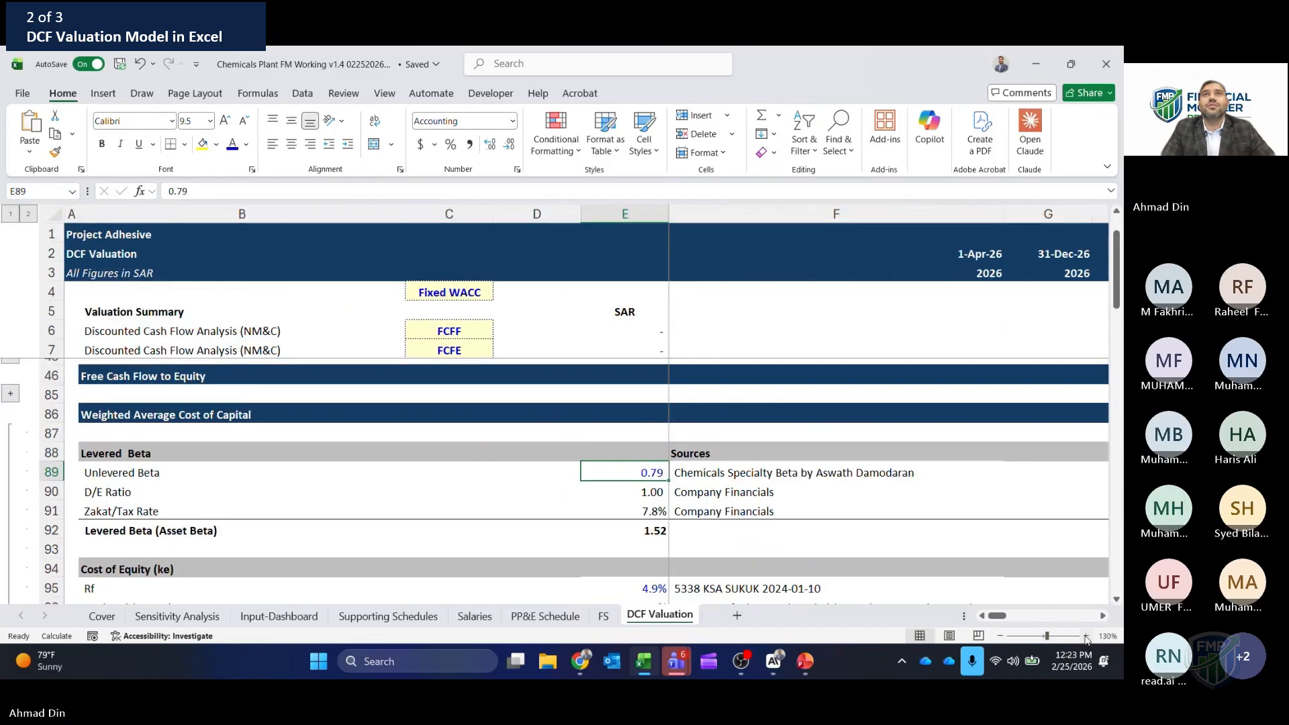
- Examine the unlevered beta and its source, the D/E ratio, the Zakat/tax rate and the levered beta formula
left_click(477, 486)
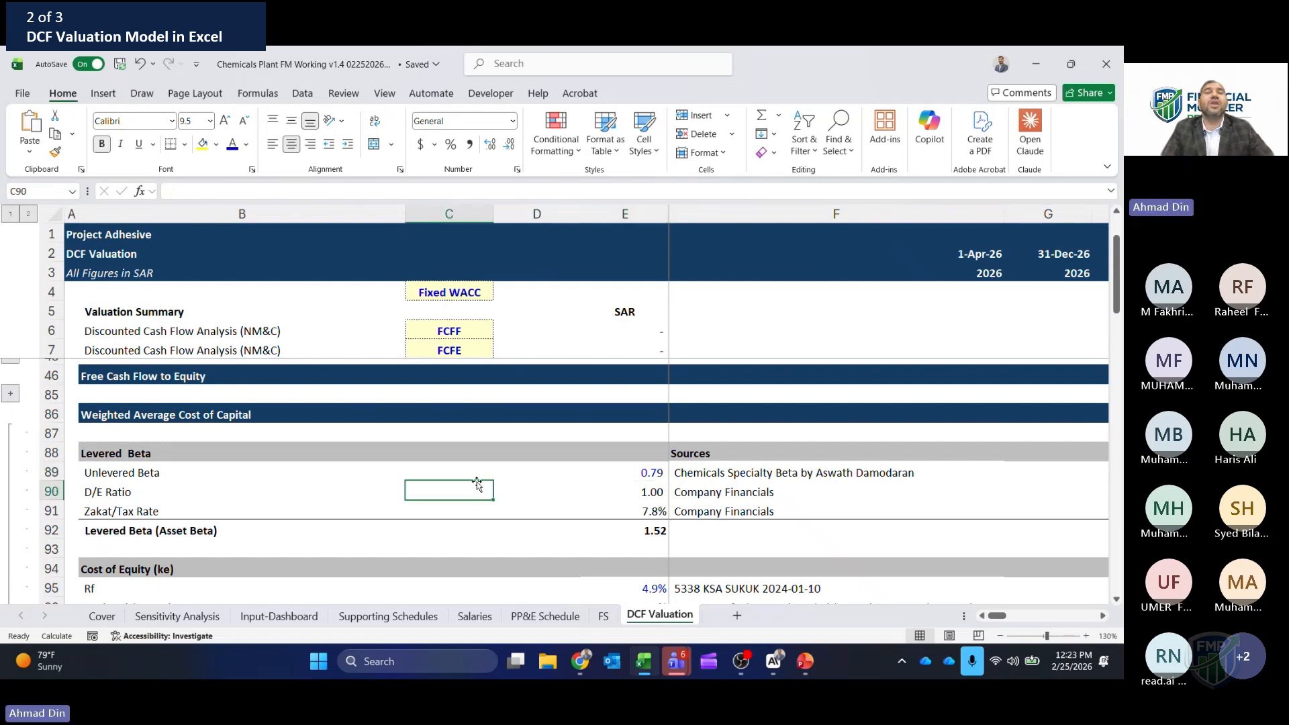
key("Up")
key("Right")
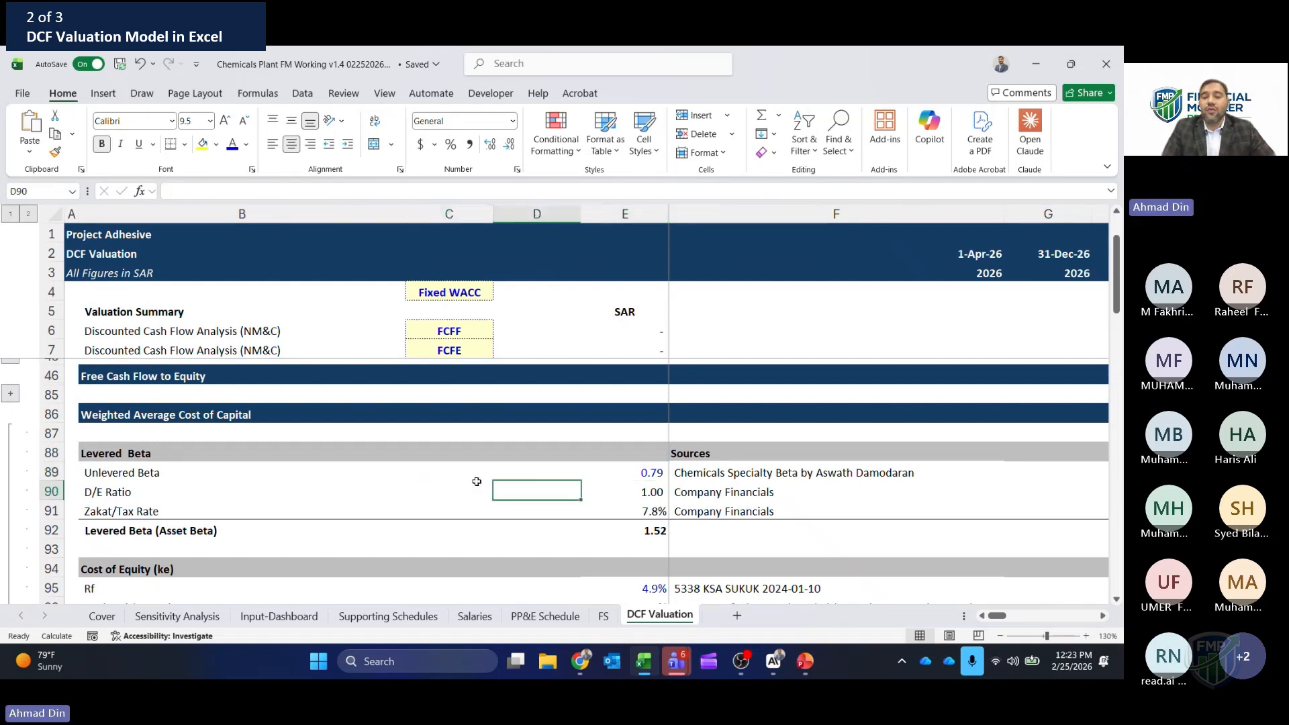
key("Right")
key("Right")
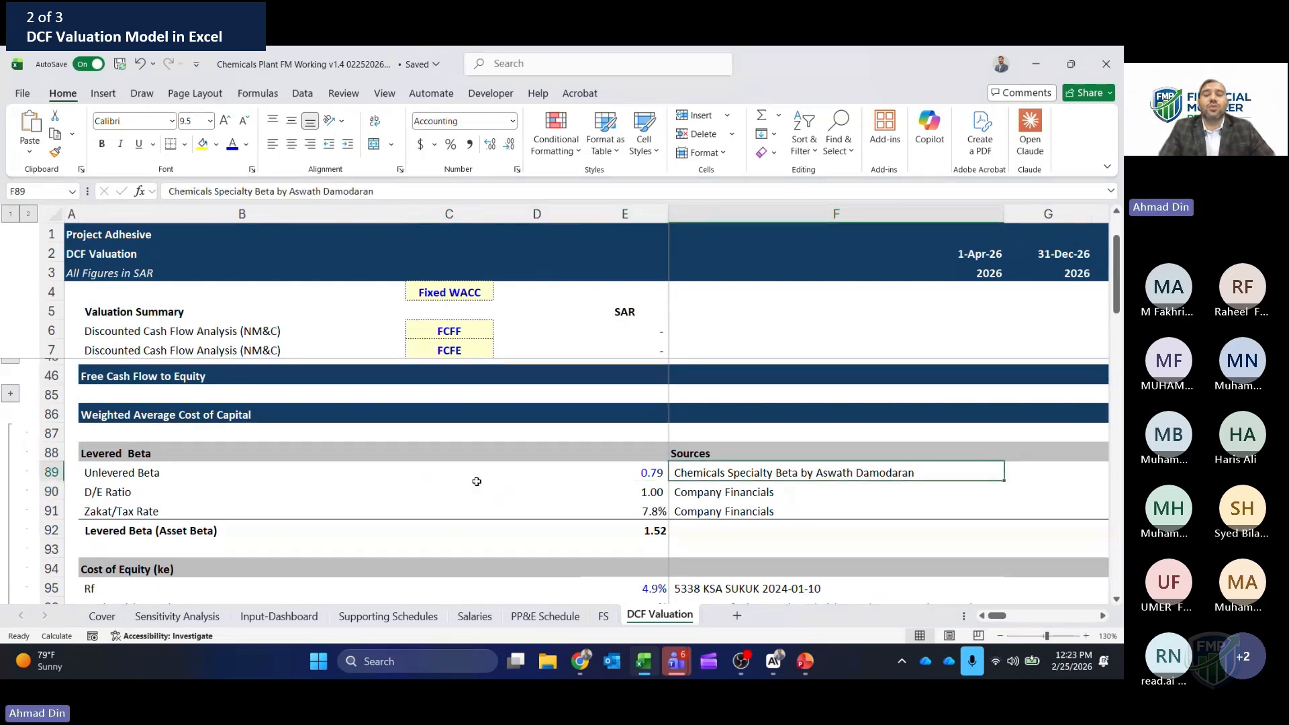
key("Left")
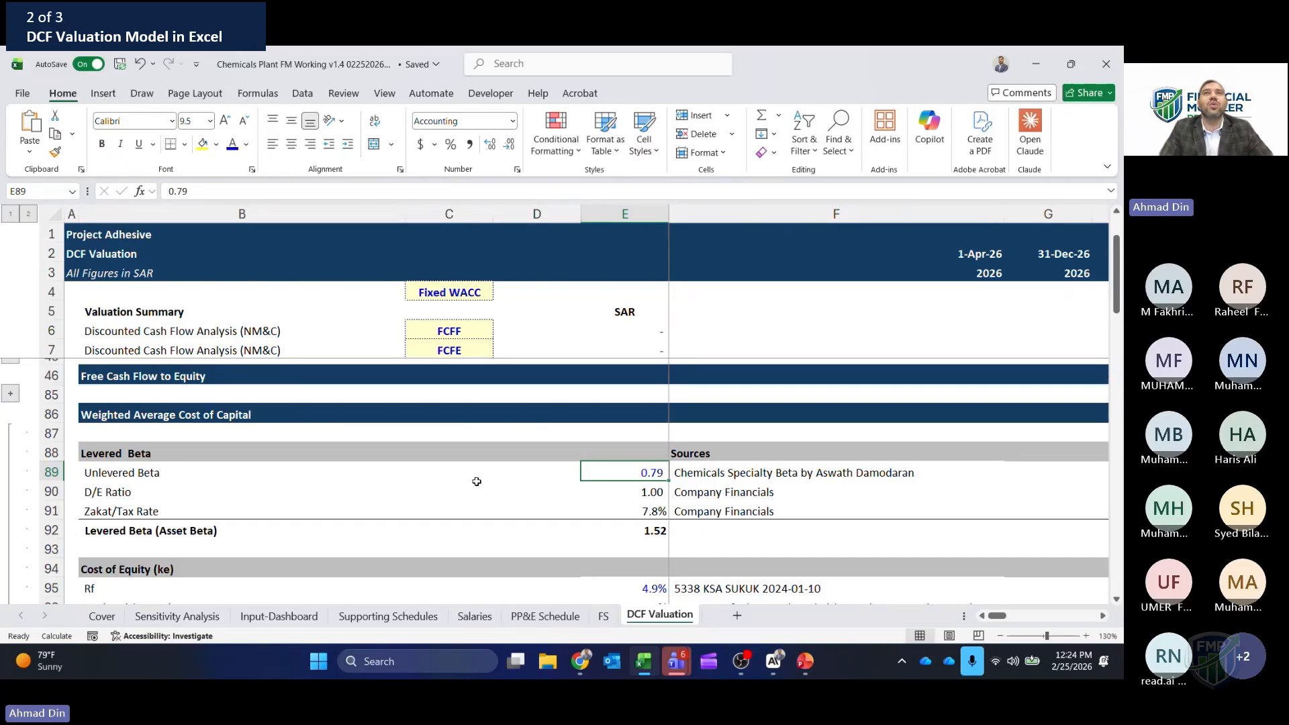
key("Down")
key("Down")
key("Down")
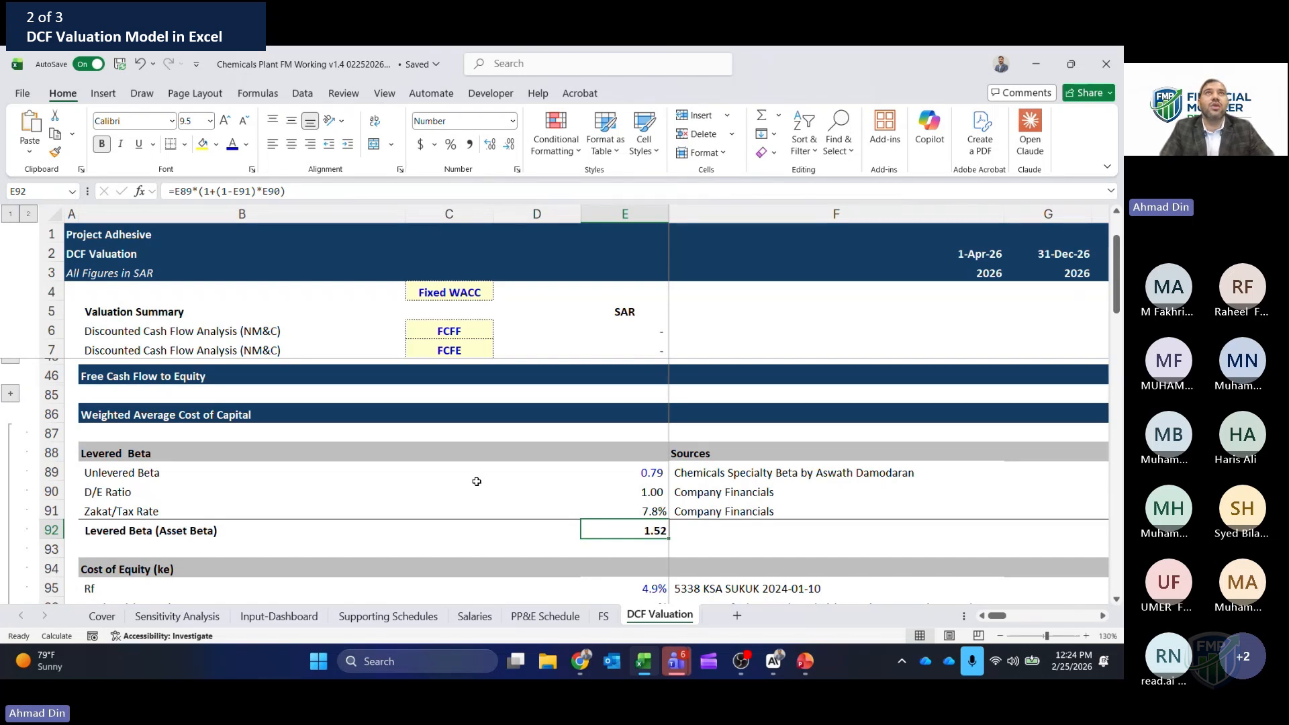
- Look through the Cost of Equity and Weighted Average Cost of Capital rows in column E
key("Down")
key("Down")
key("Down")
key("Down")
key("Down")
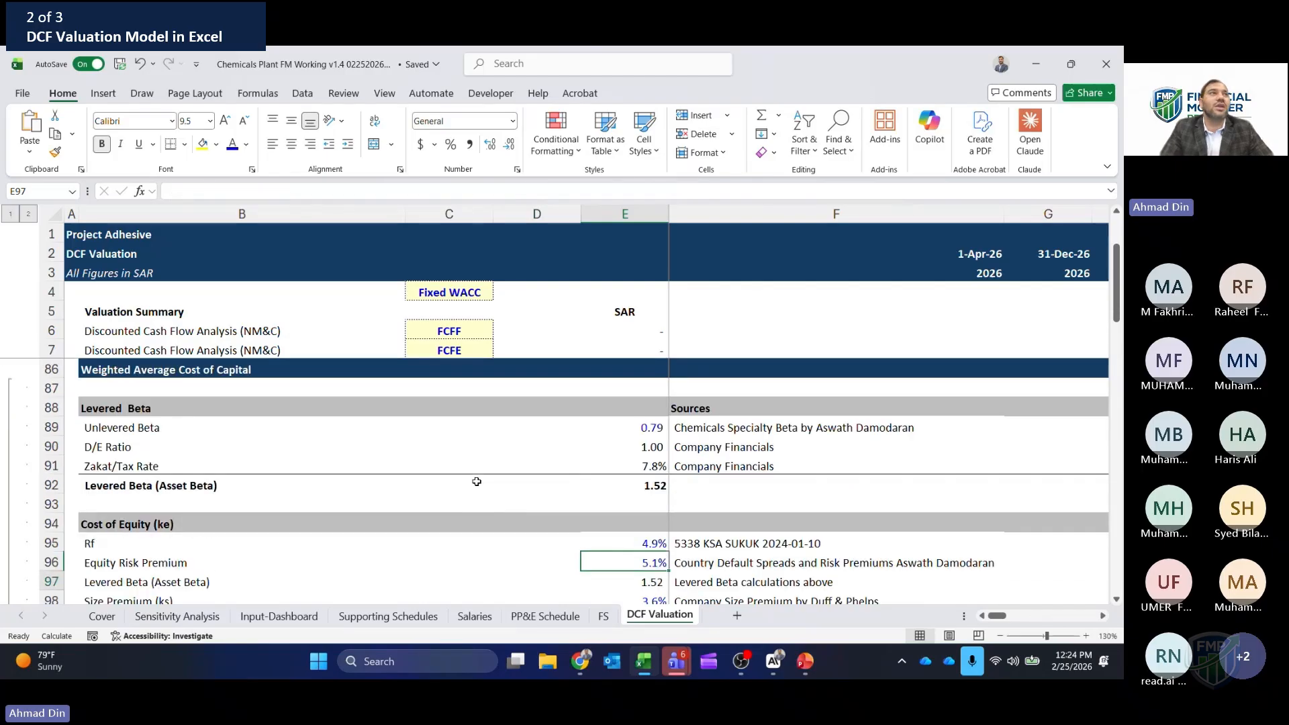
key("Down")
key("Down")
key("Down")
key("Down")
key("Down")
key("Down")
key("Down")
key("Down")
key("Down")
key("Down")
key("Up")
key("Up")
key("Up")
key("Up")
key("Up")
key("Up")
key("Up")
key("Up")
key("Up")
key("Up")
key("Up")
key("Up")
key("Up")
key("Up")
key("Up")
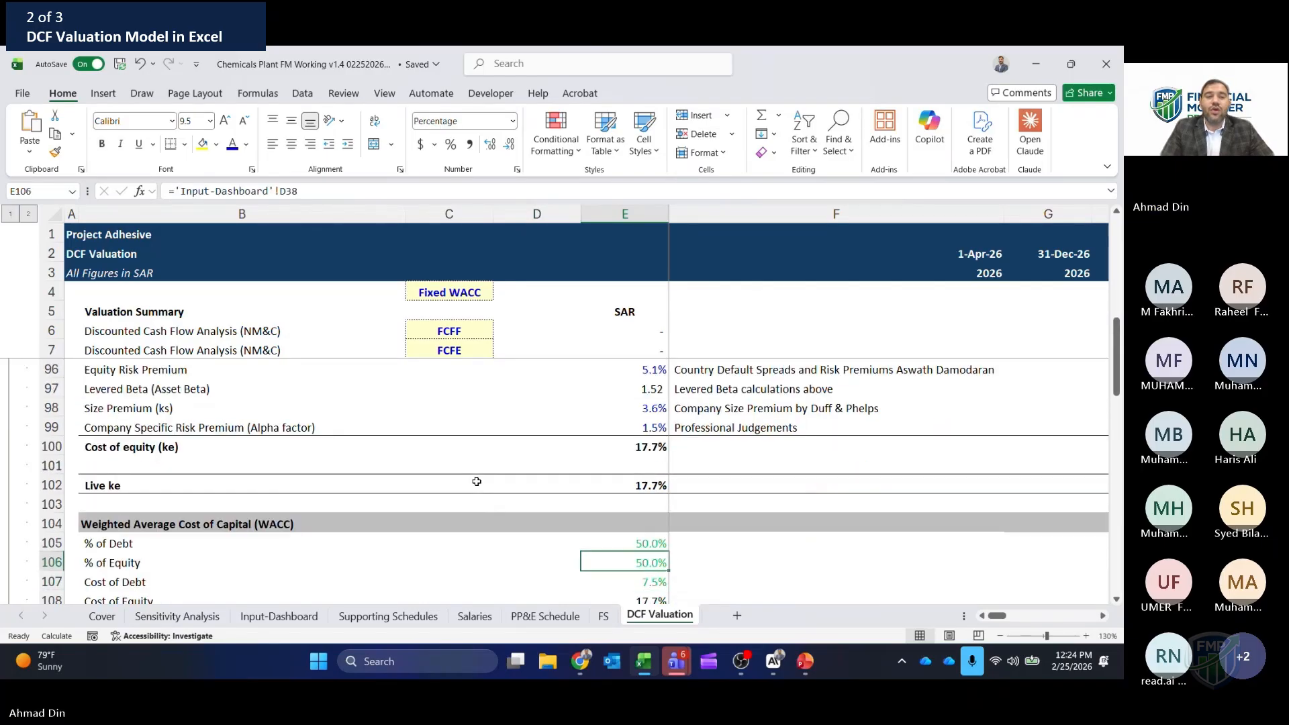
- Check the risk-free rate, open its KSA sukuk source page in the browser and return to the workbook
key("Down")
key("Down")
key("Down")
key("Down")
key("Up")
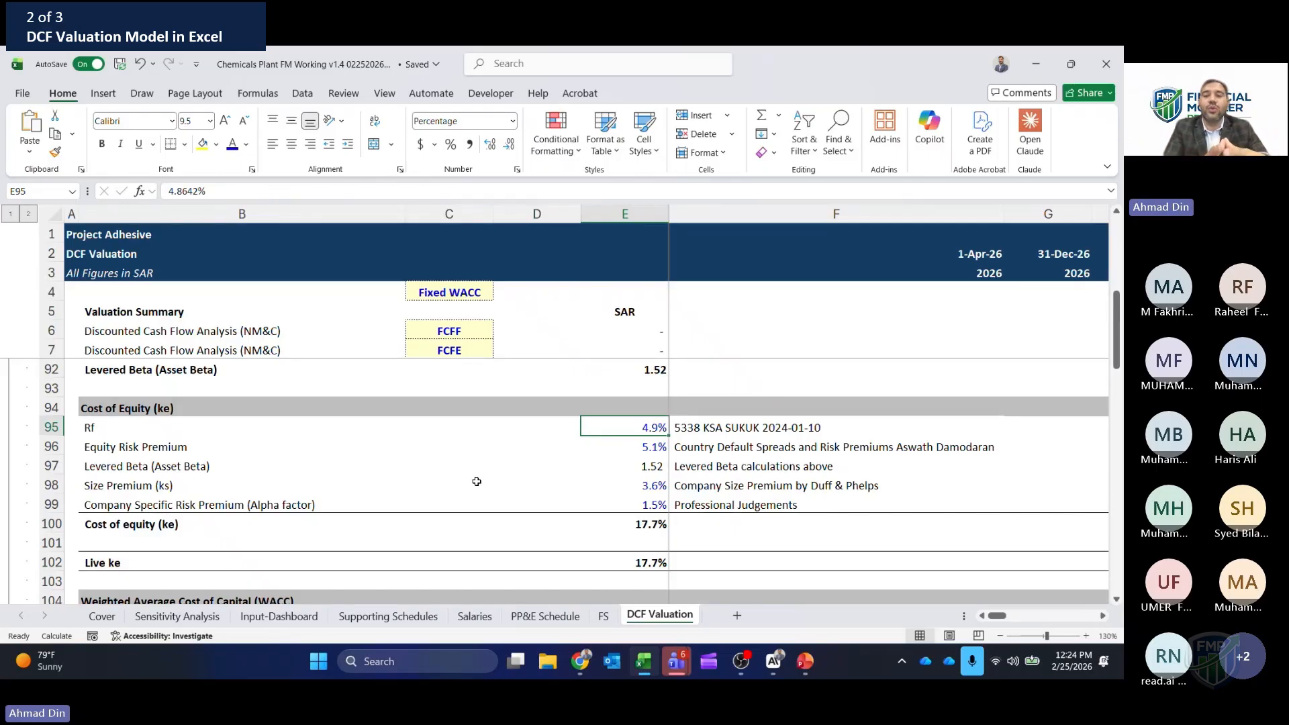
left_click(700, 434)
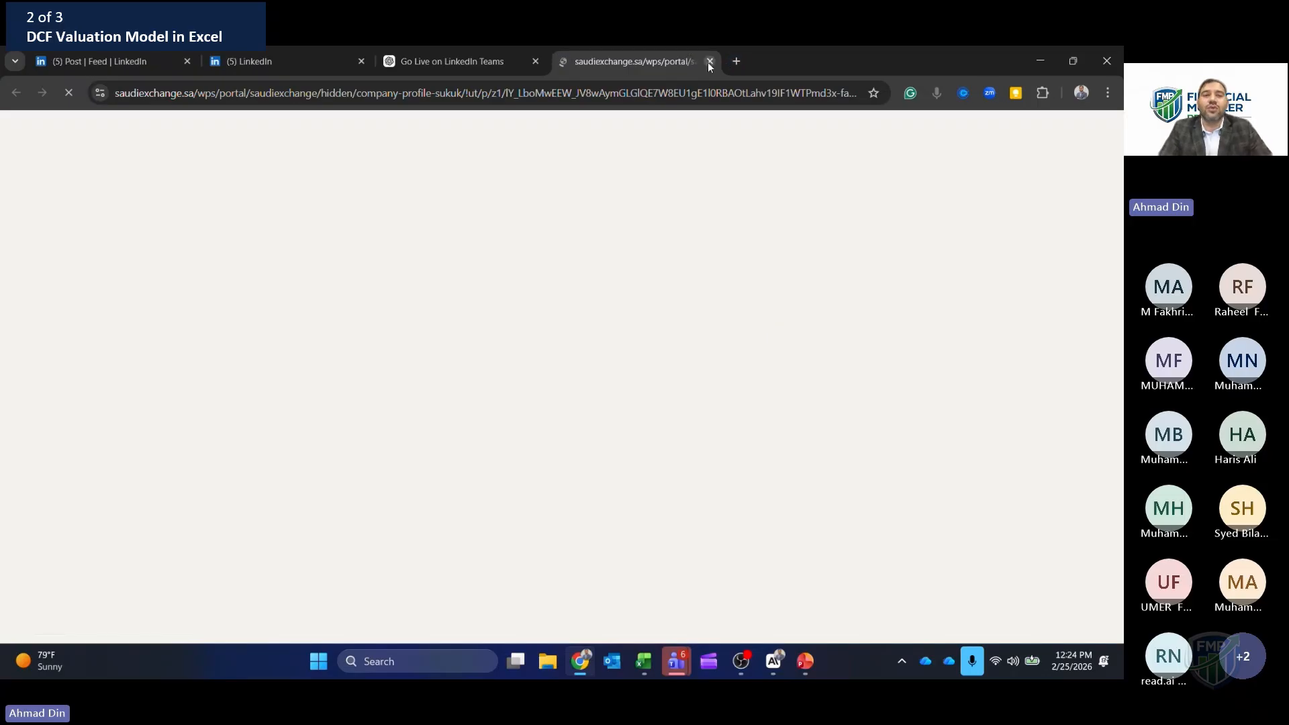
key("alt+Tab")
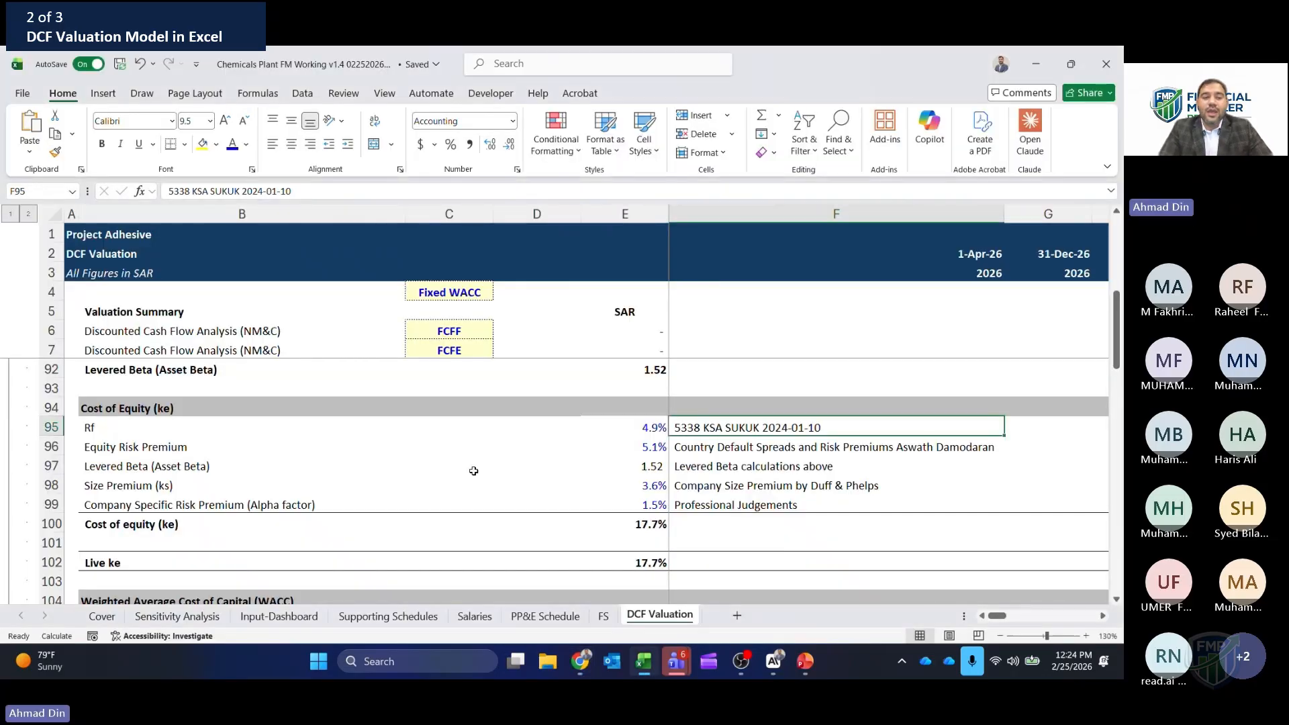
- Review the equity risk premium, beta, size premium and company-specific premium, and inspect the cost of equity formula in E100
left_click(400, 439)
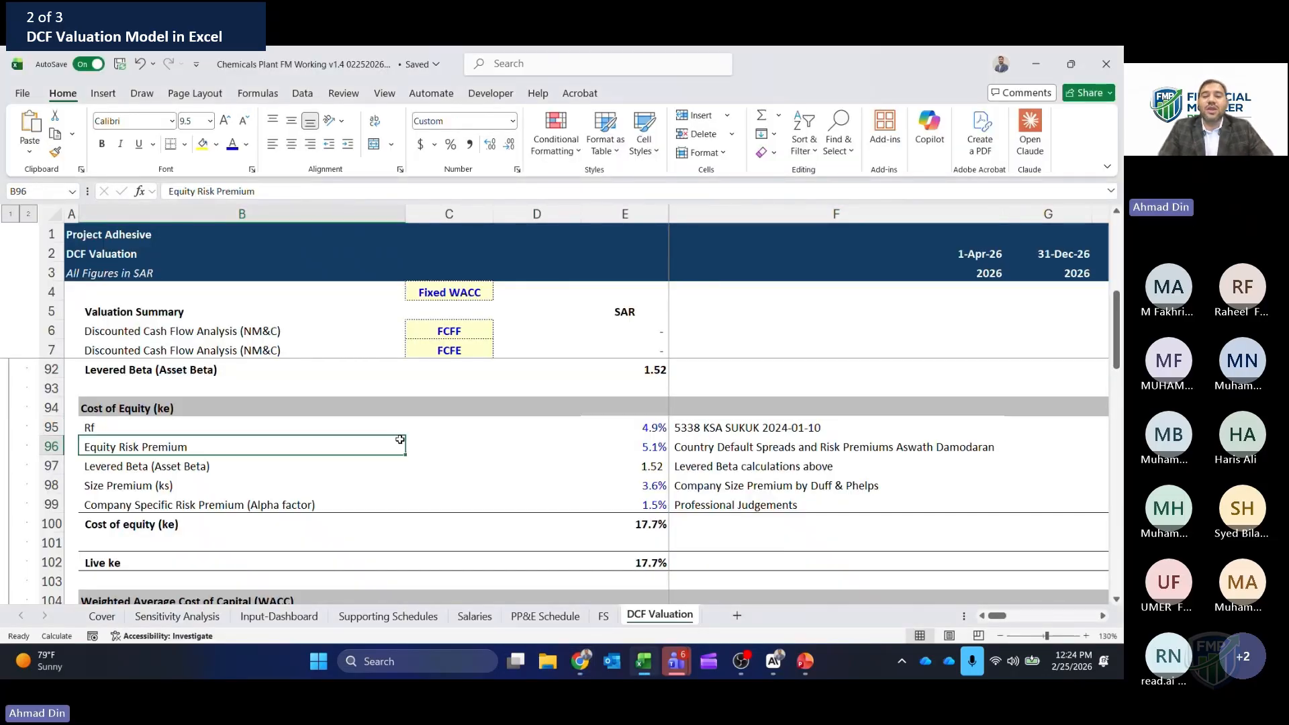
key("Right")
key("Right")
key("Right")
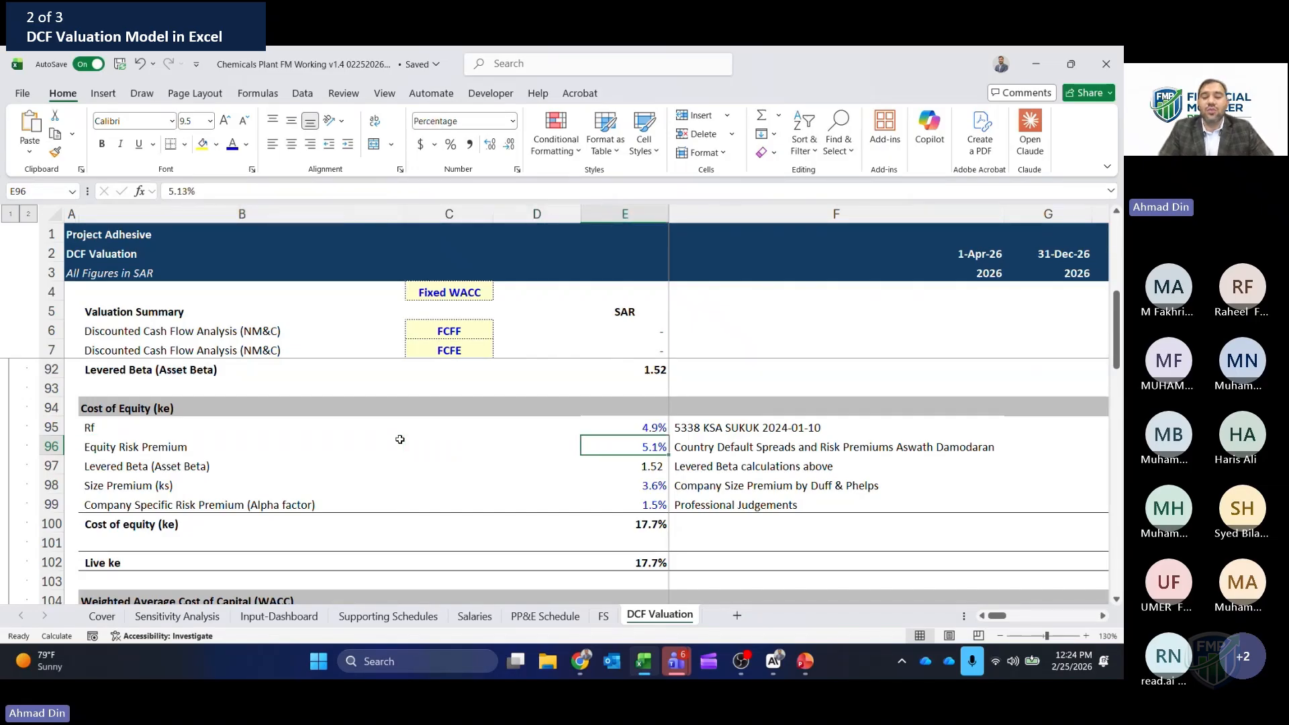
key("Down")
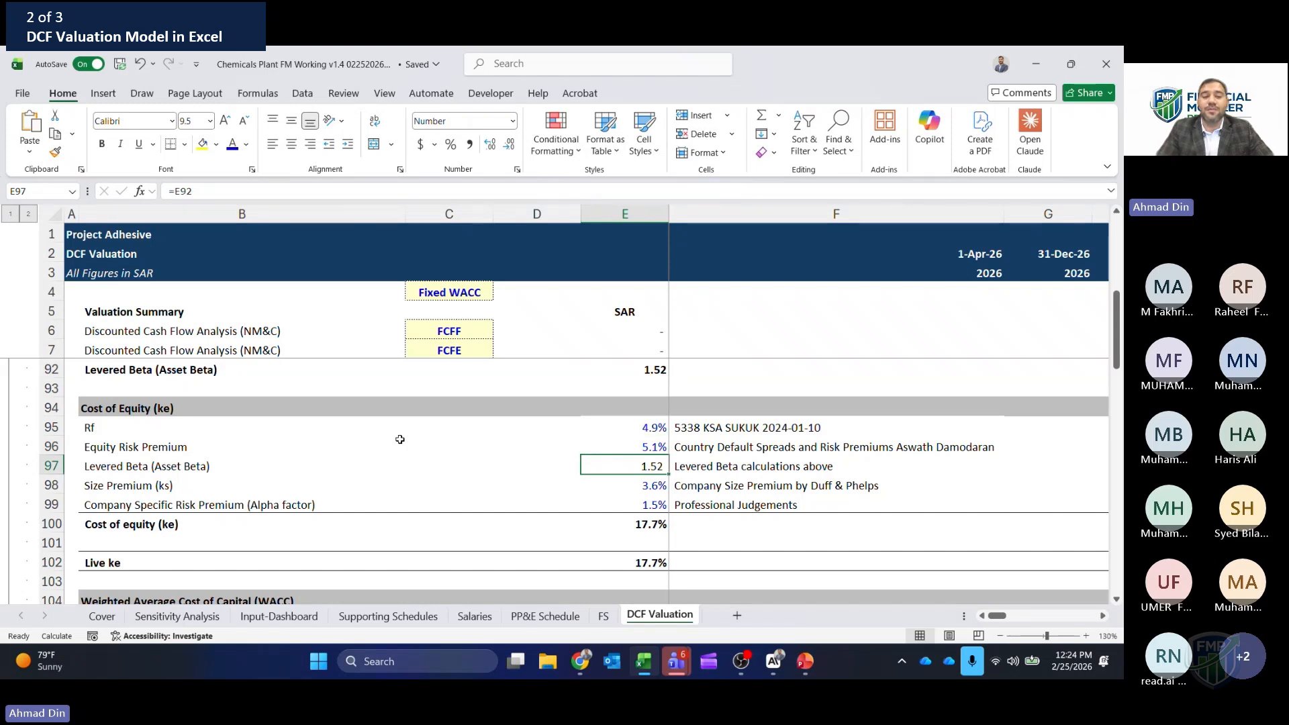
key("Down")
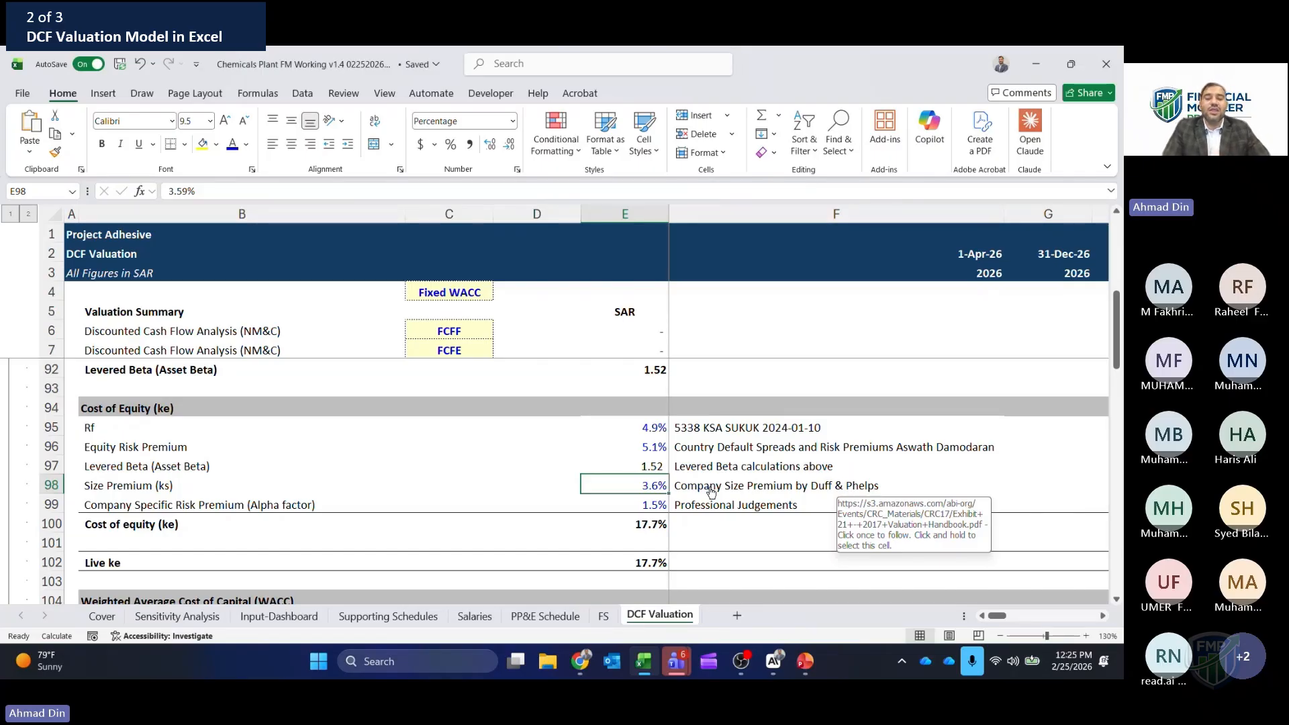
key("Down")
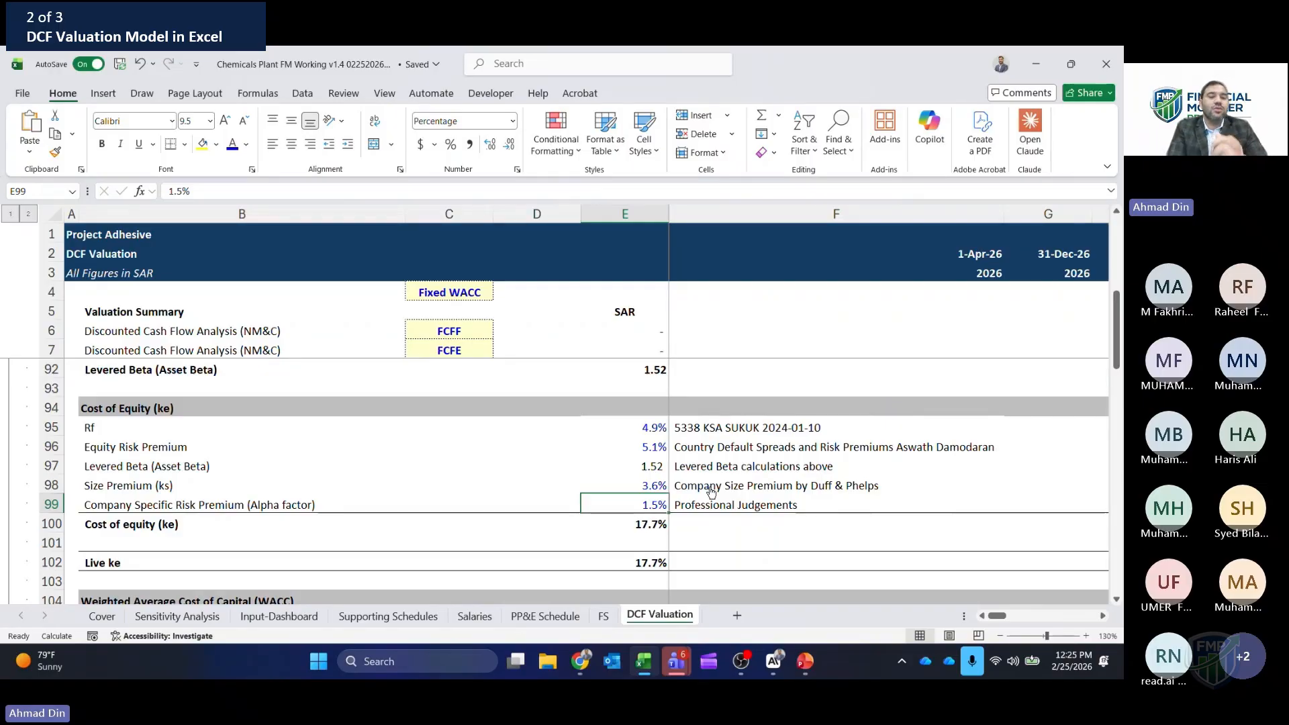
key("Down")
key("F2")
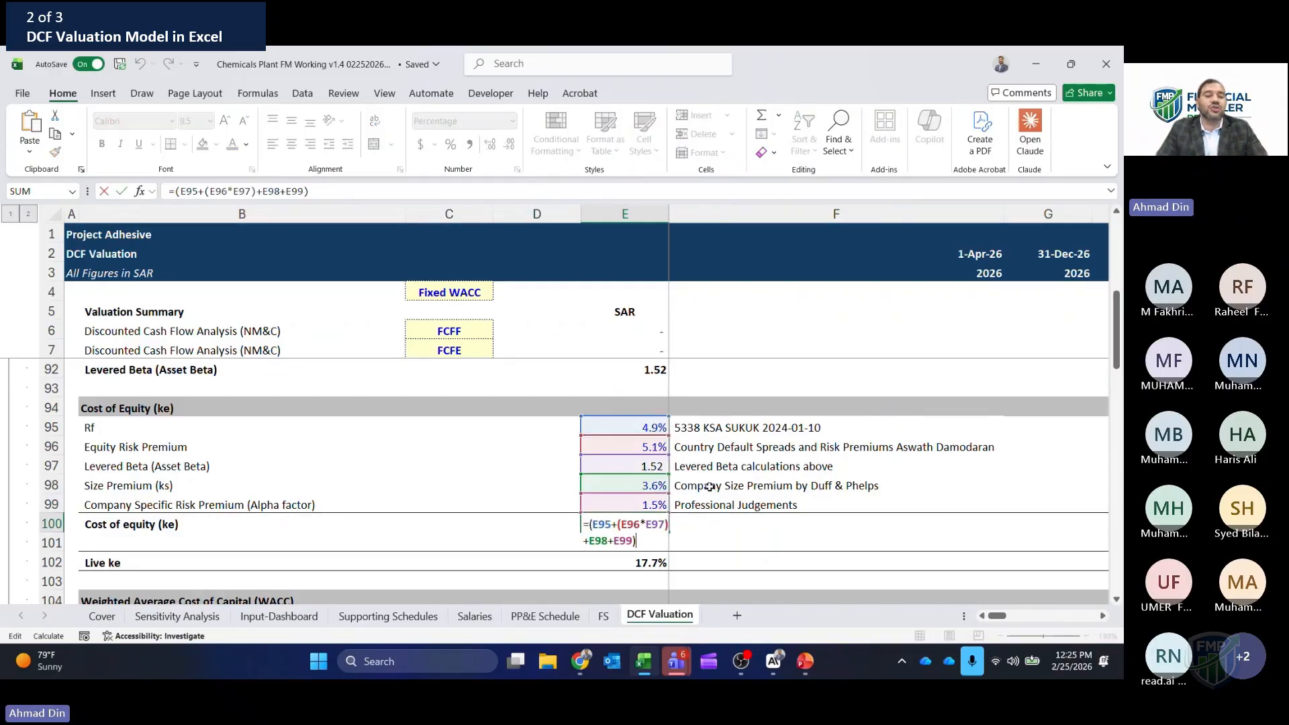
key("Escape")
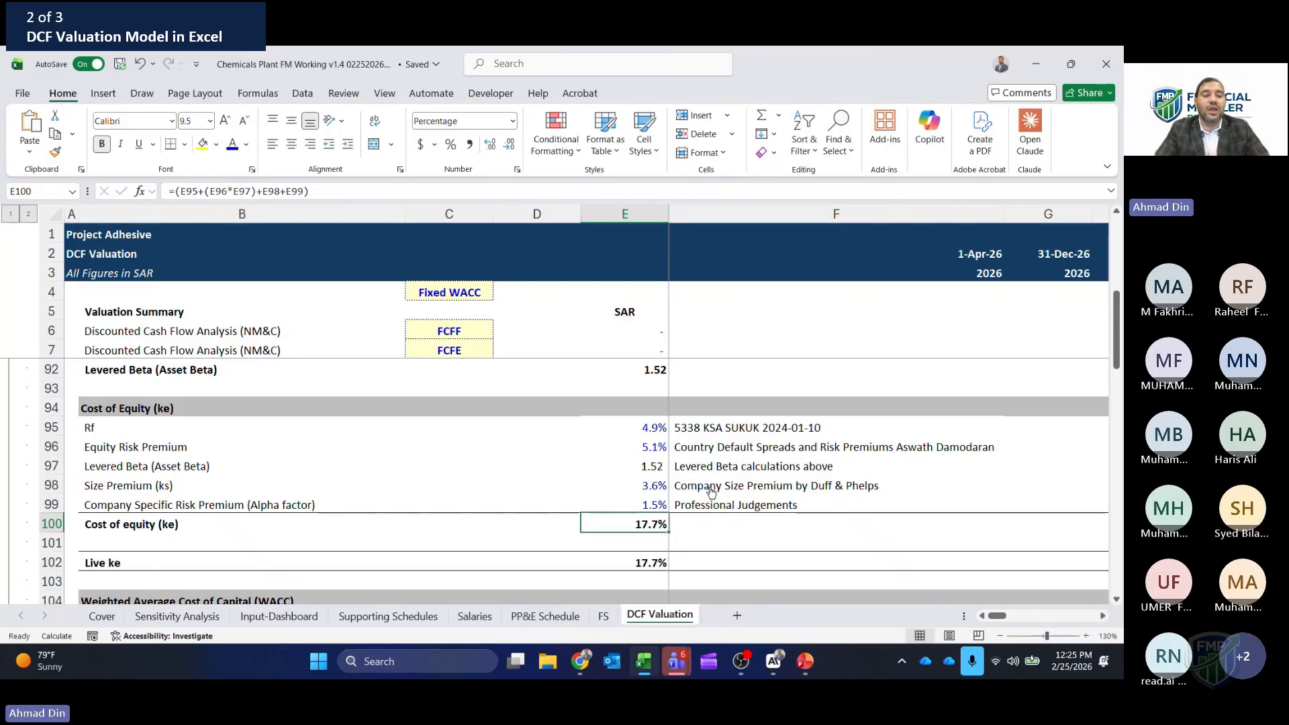
- Review the WACC block down to Live WACC and inspect the Input-Dashboard links behind the debt and equity percentages
key("Down")
key("Down")
key("Down")
key("Down")
key("Down")
key("Down")
key("Down")
key("Down")
key("Down")
key("Down")
key("Down")
key("Down")
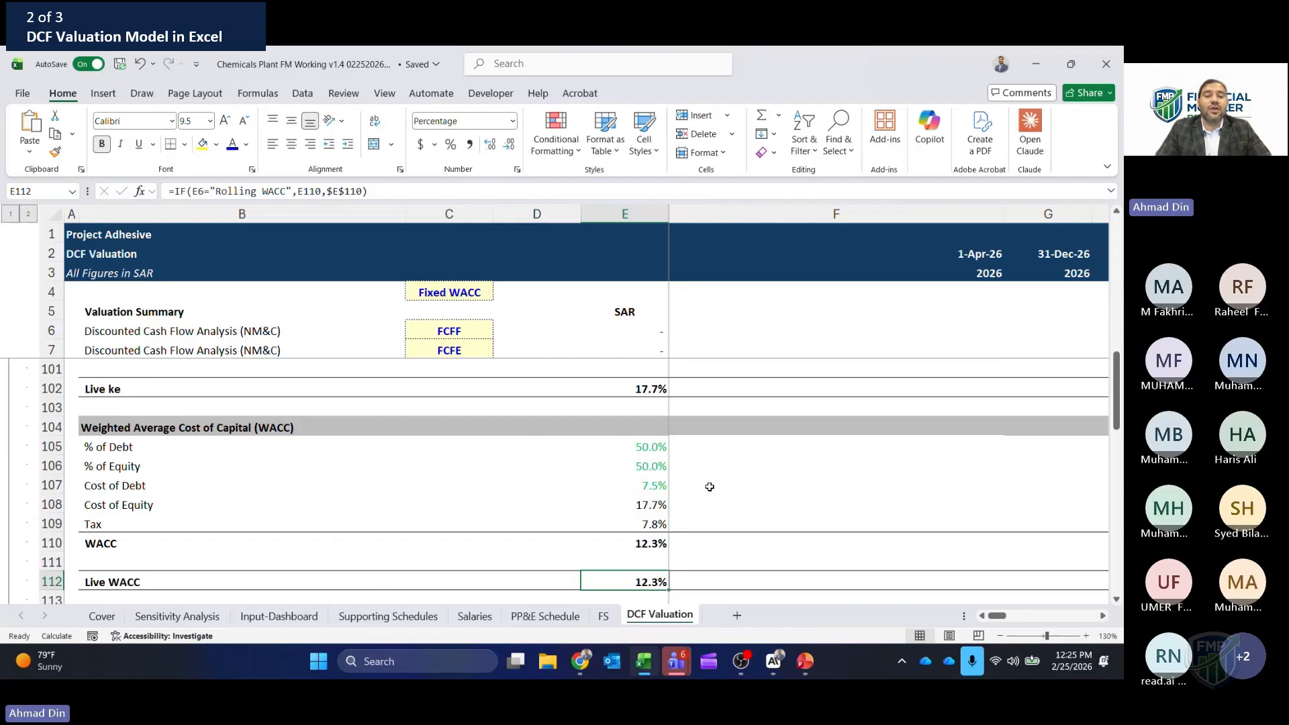
key("Up")
key("Up")
key("Up")
key("Up")
key("Up")
key("Up")
key("Up")
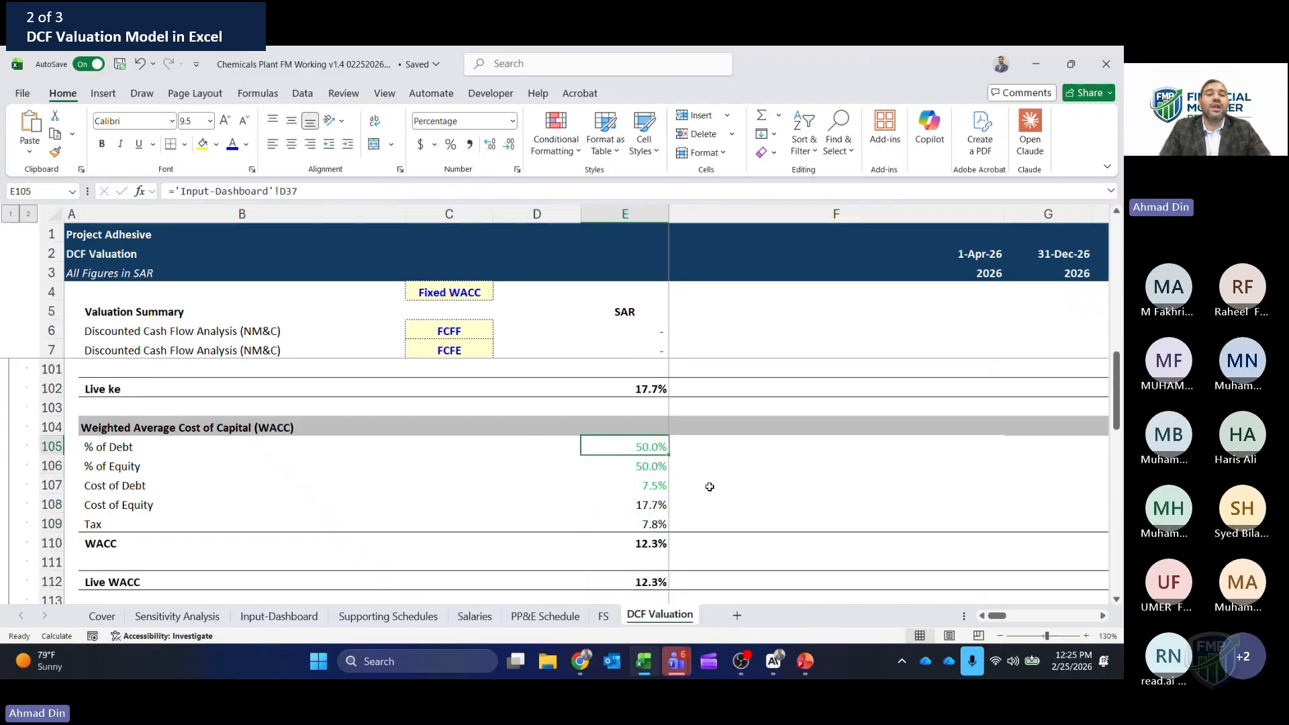
key("F2")
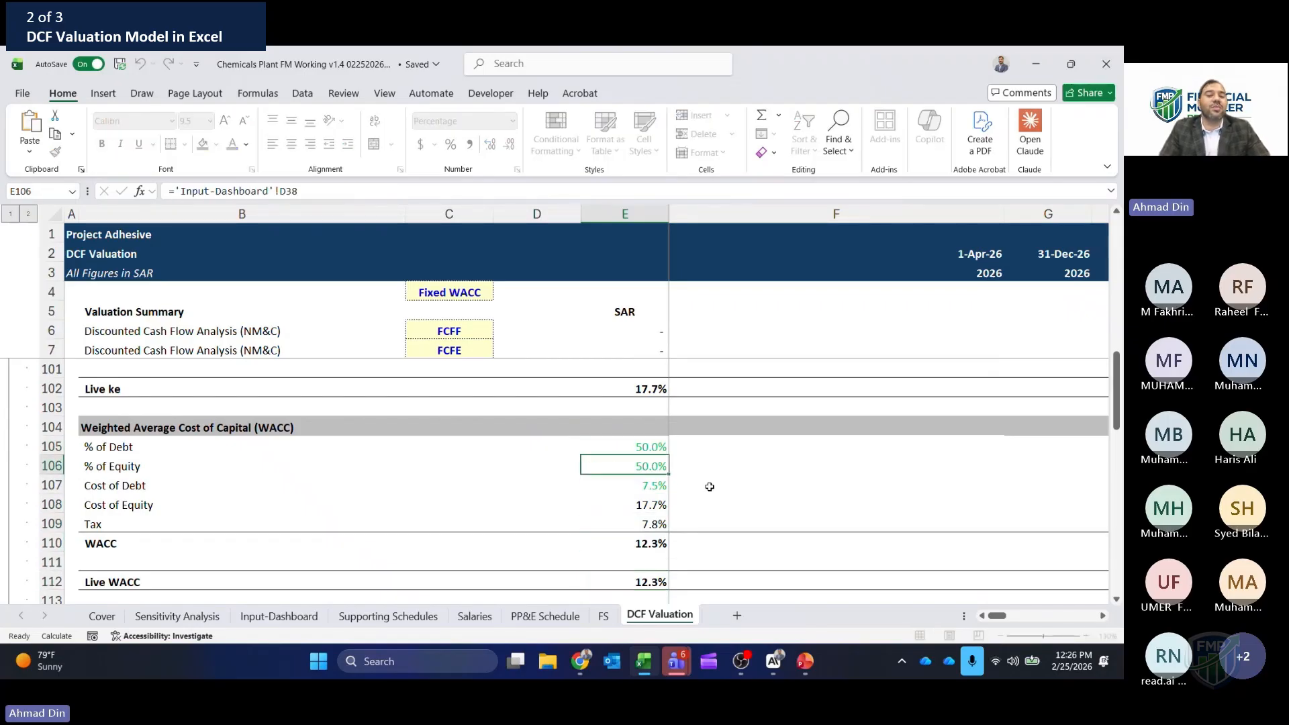
key("Escape")
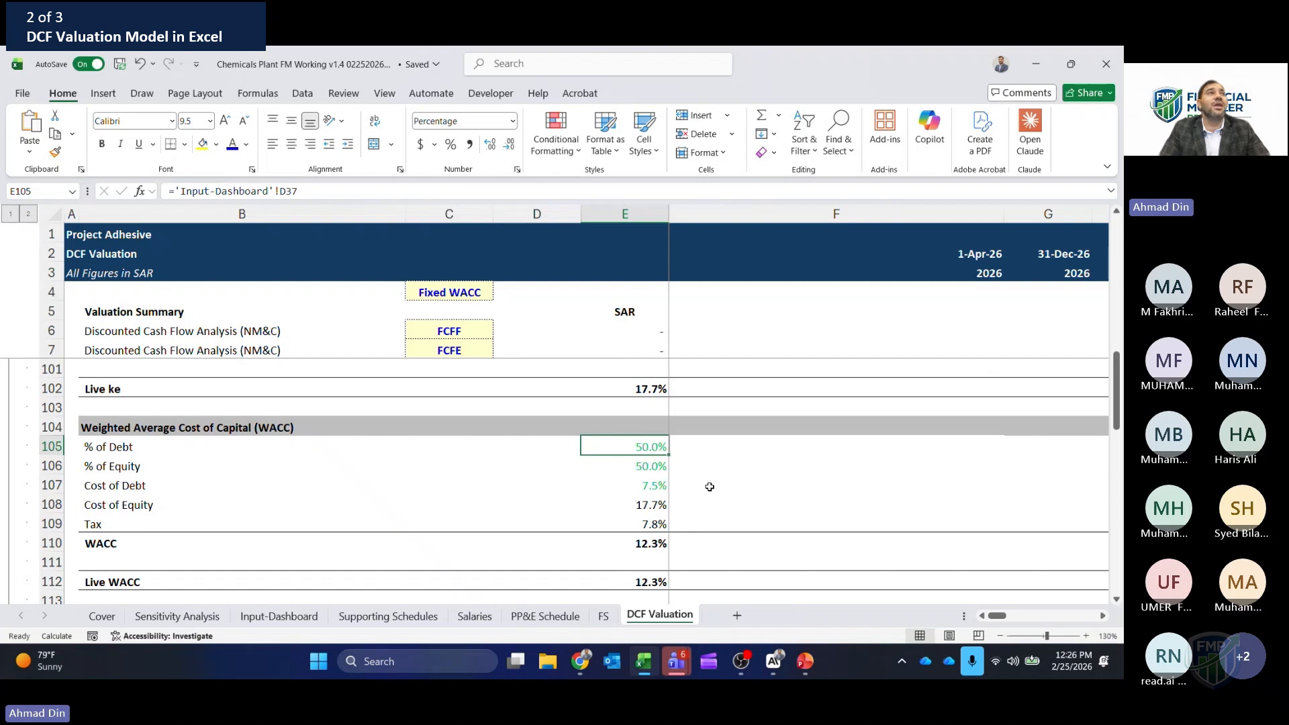
key("shift+Down")
key("Up")
key("Down")
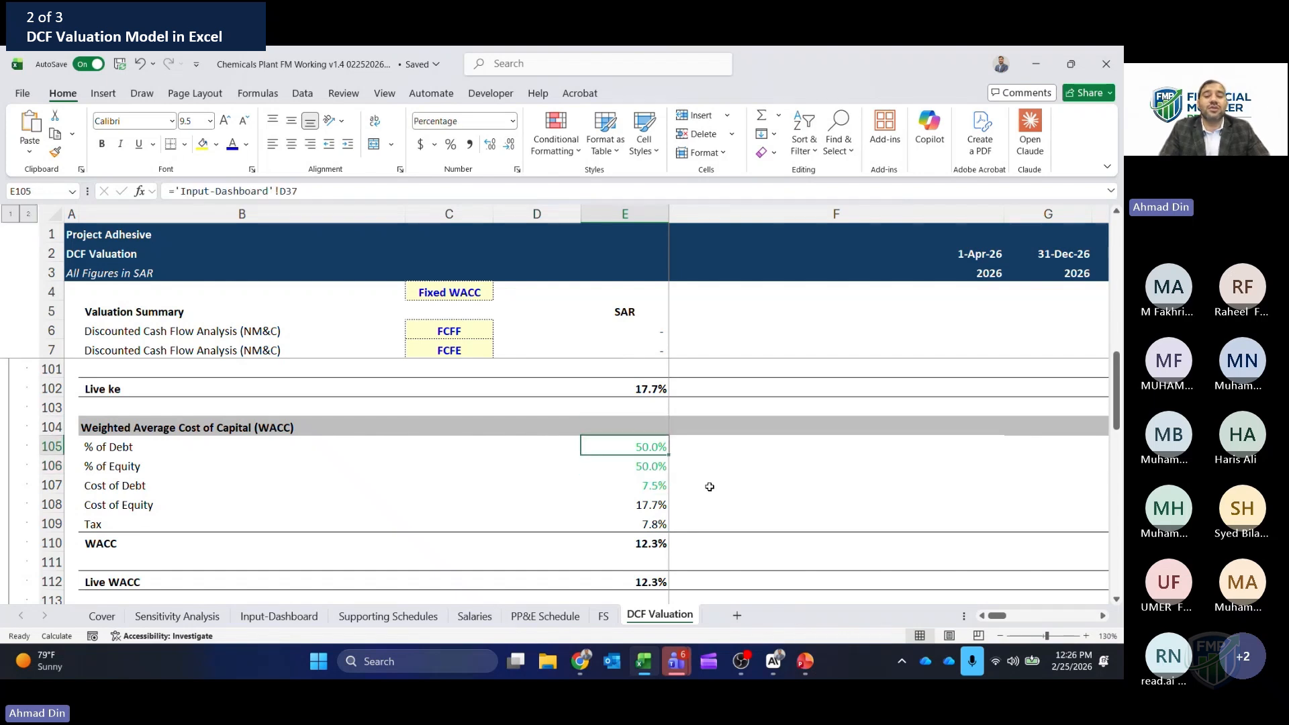
key("shift+Down")
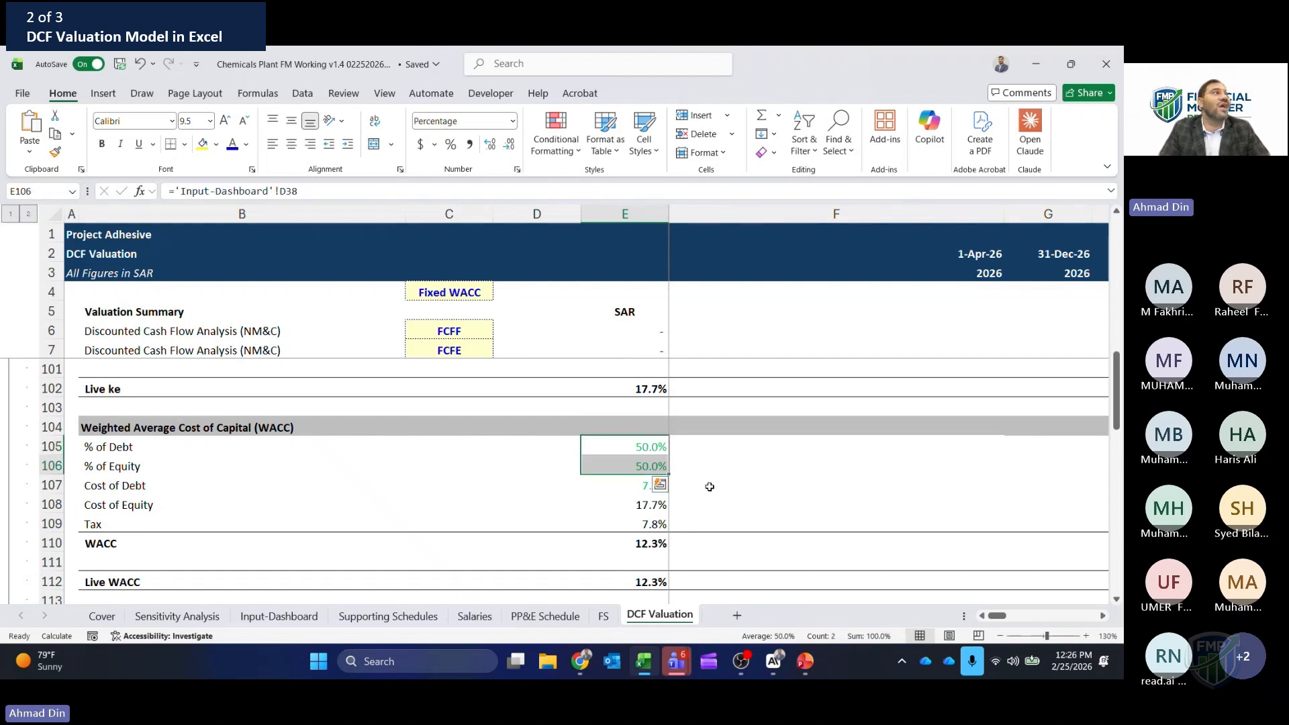
key("shift+Up")
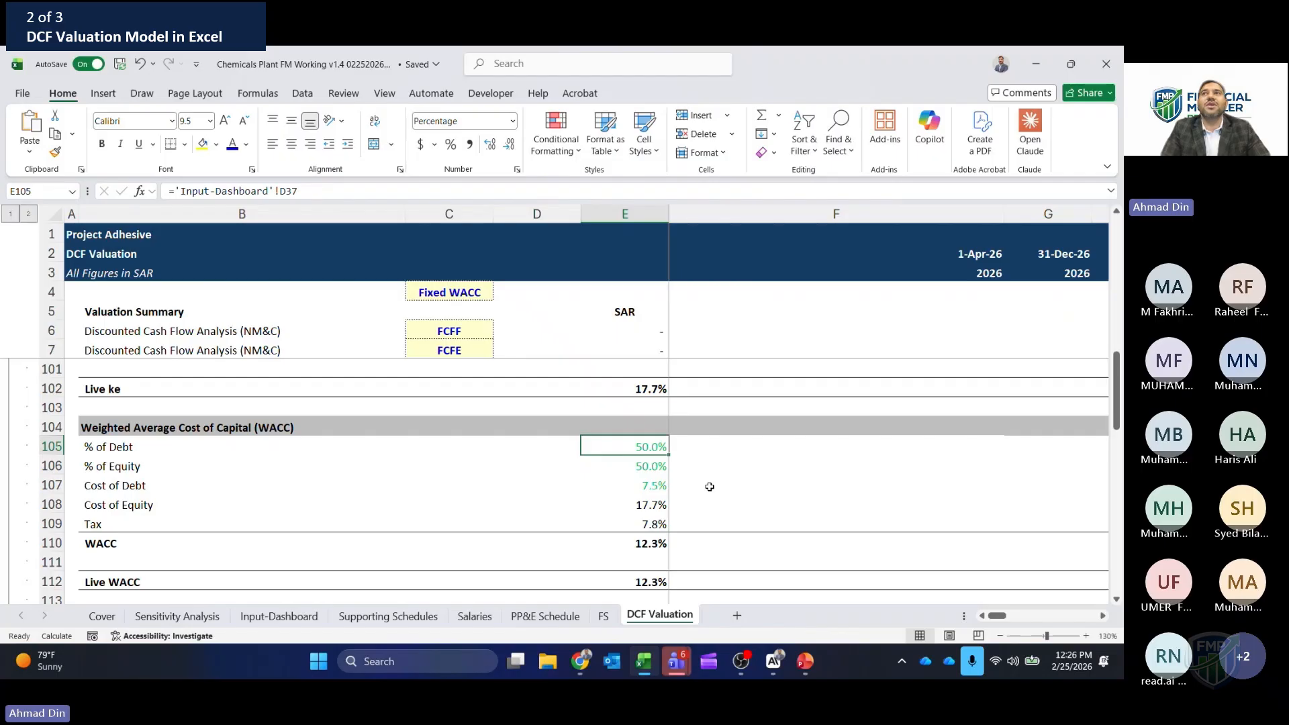
- Inspect the formulas behind the cost of debt, cost of equity and tax rows of the WACC block
key("Down")
key("Down")
key("F2")
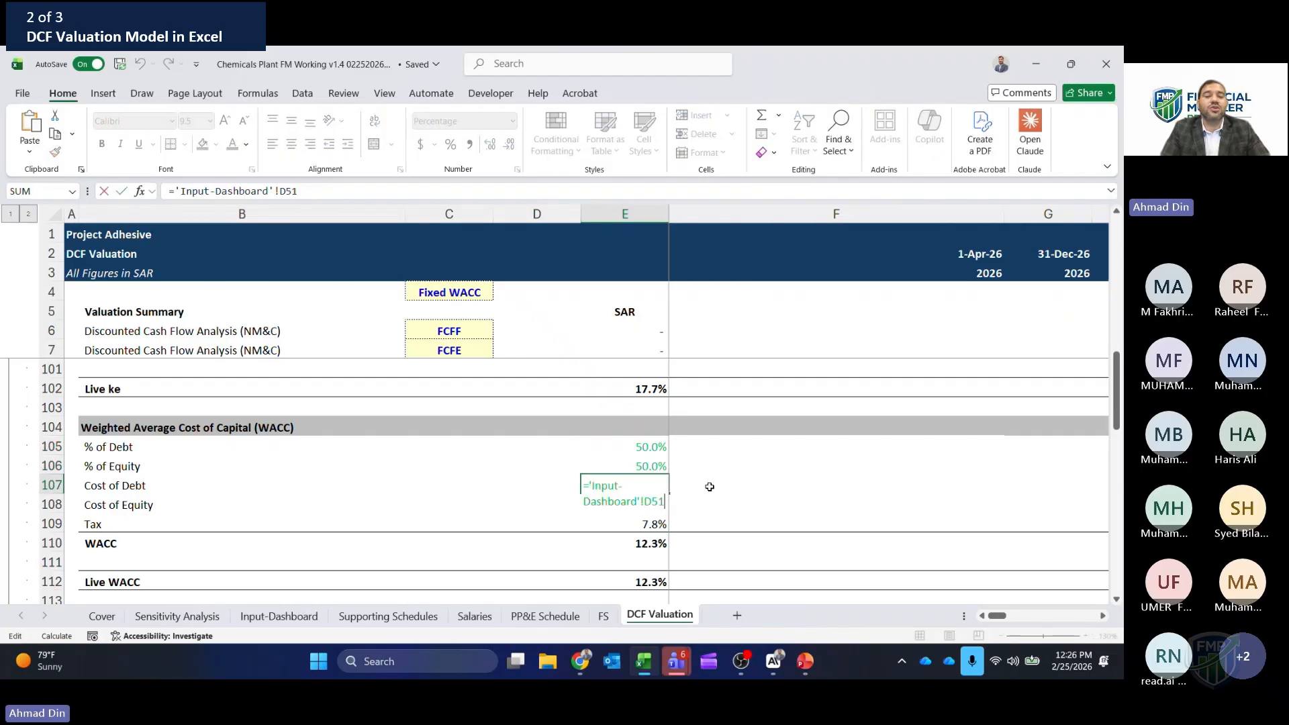
key("Escape")
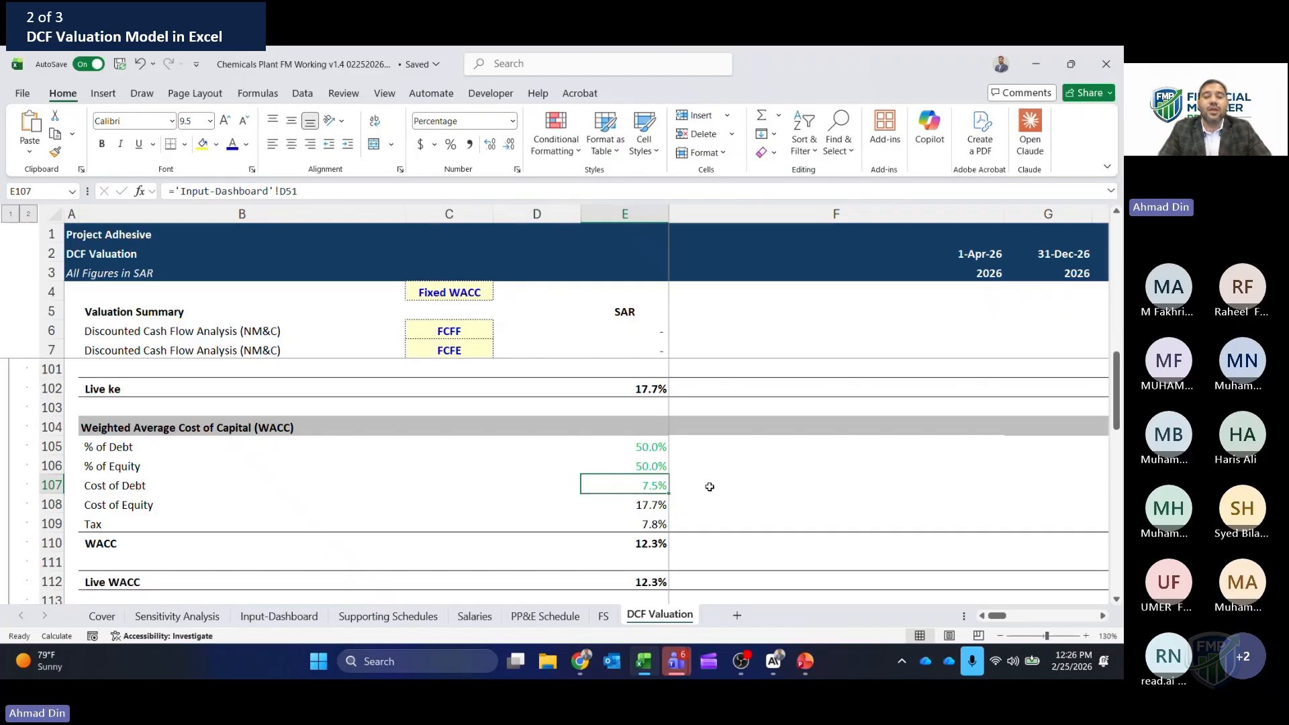
key("Down")
key("F2")
key("Escape")
key("Down")
key("F2")
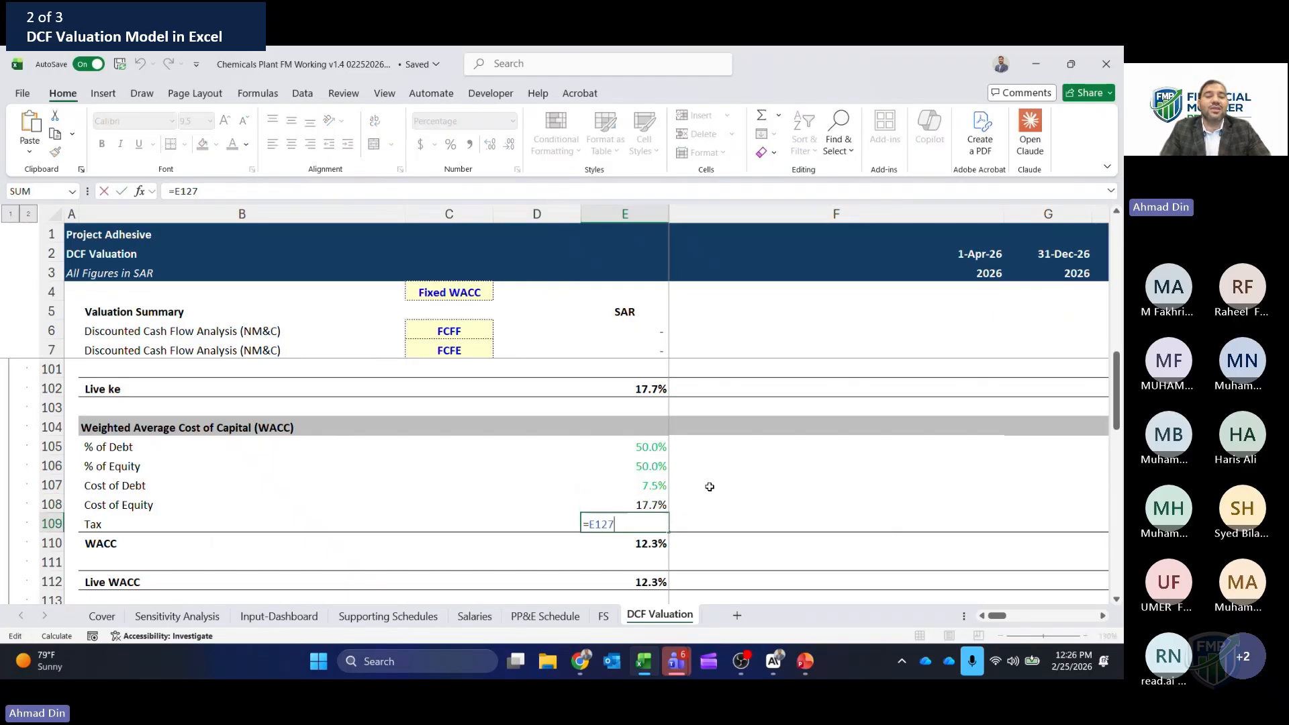
key("Escape")
- Inspect the WACC formula in E110 and the cells it references
key("Down")
key("F2")
key("Escape")
key("F2")
key("Escape")
key("F2")
key("Escape")
key("F2")
key("Escape")
key("F2")
key("Escape")
key("F2")
key("Escape")
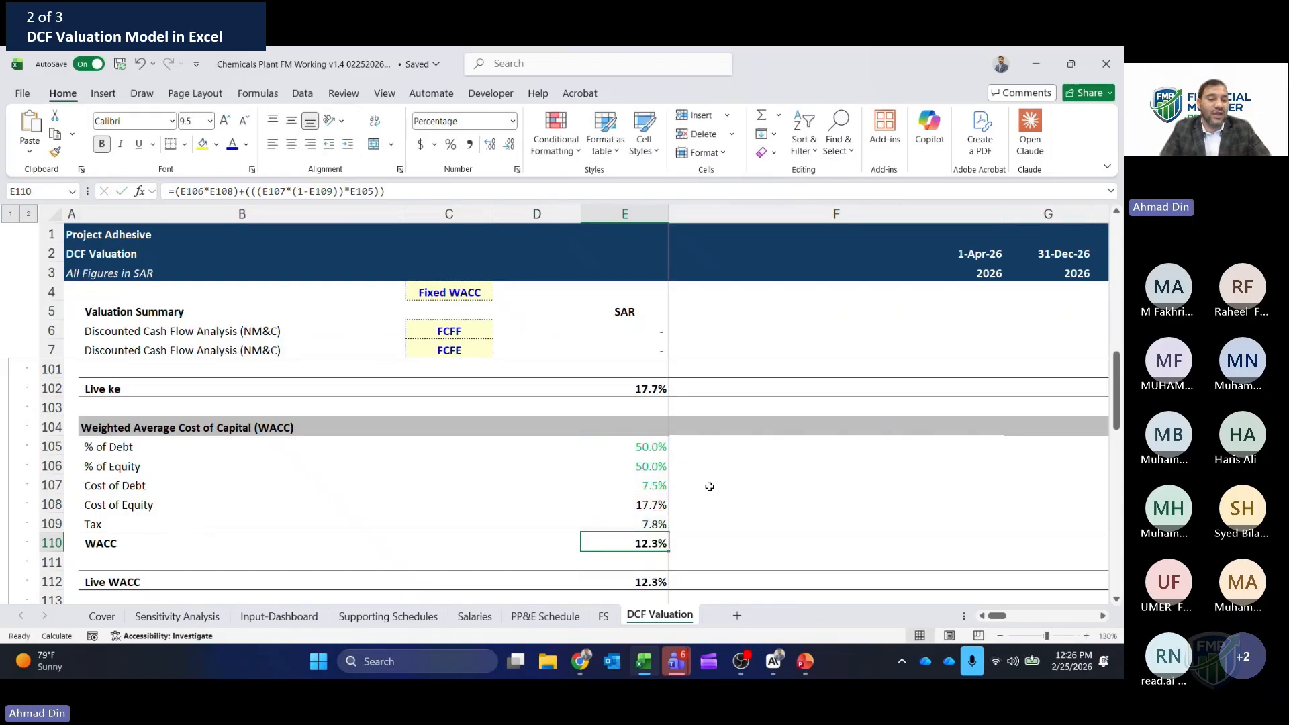
- Look over the Discounts & Control Premium rows and check the terminal growth rate with its KSA Growth Rate - IMF source
key("Down")
key("Down")
key("Down")
key("Down")
key("Down")
key("Down")
key("Down")
key("Down")
key("Down")
key("Down")
key("Down")
key("Down")
key("Down")
key("Down")
key("Down")
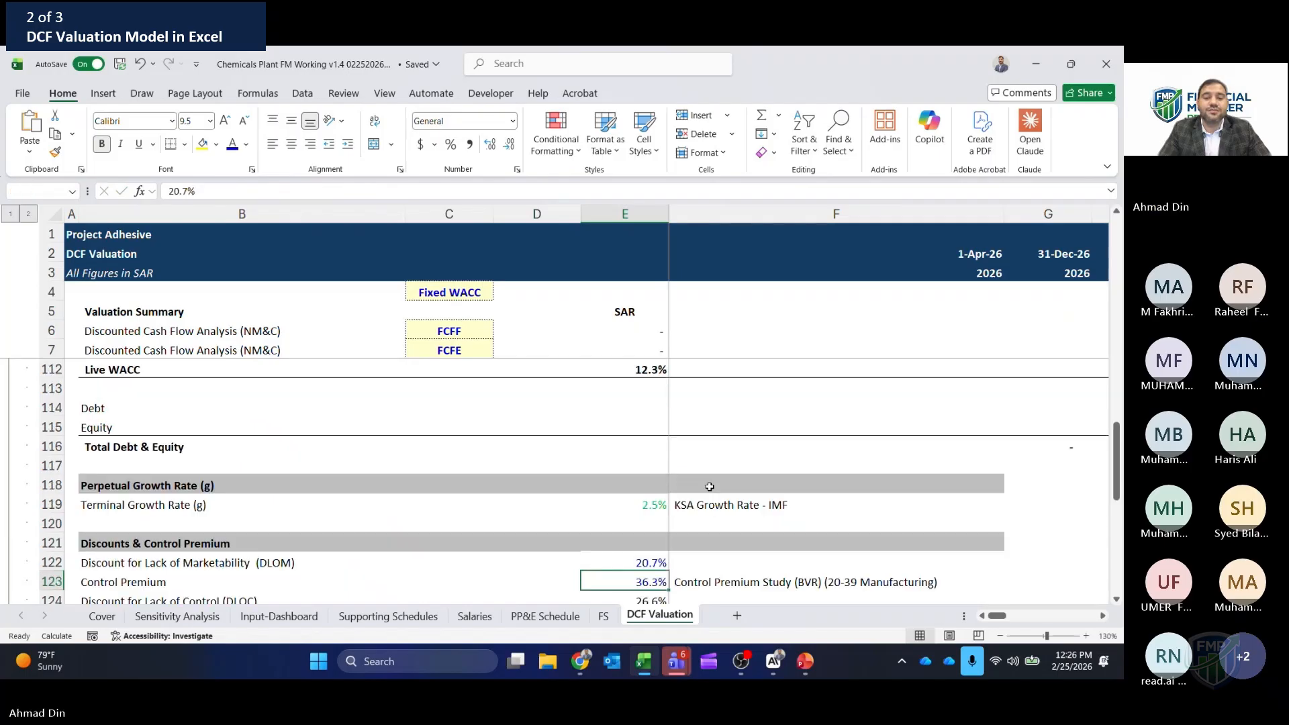
key("Up")
key("Up")
key("Up")
key("Up")
key("Up")
key("Up")
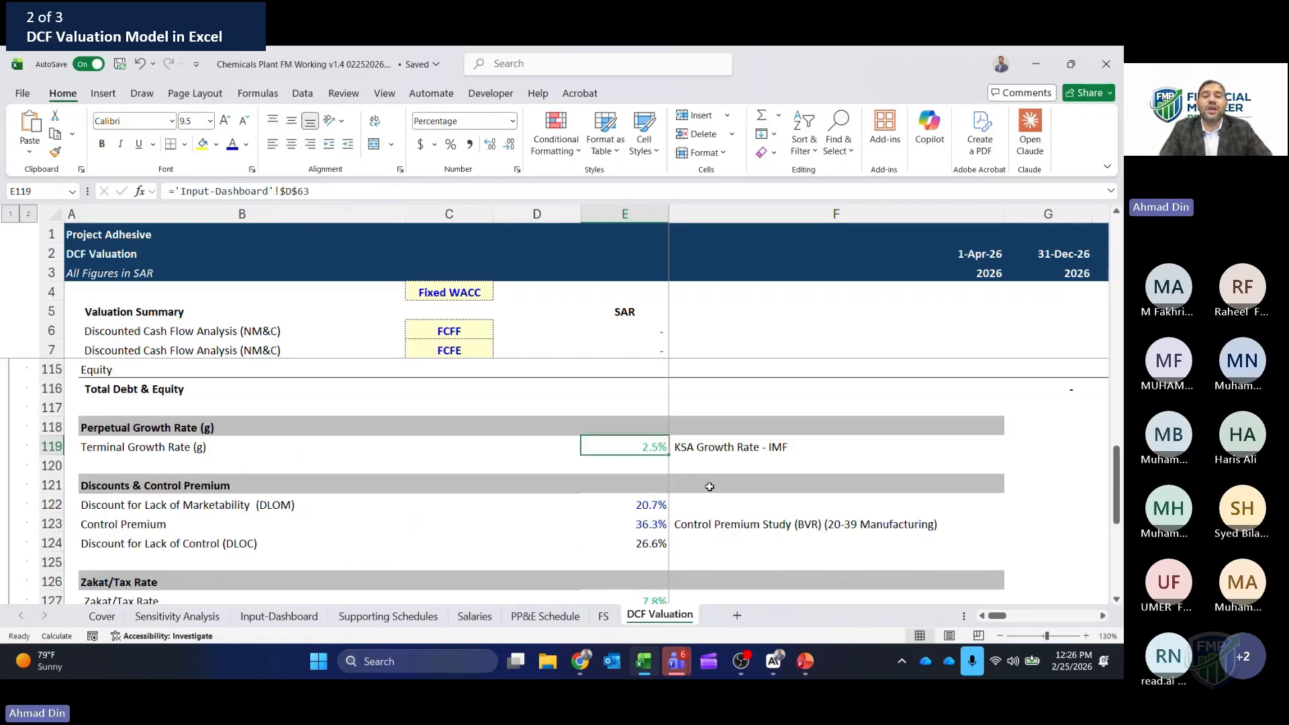
left_click(715, 449)
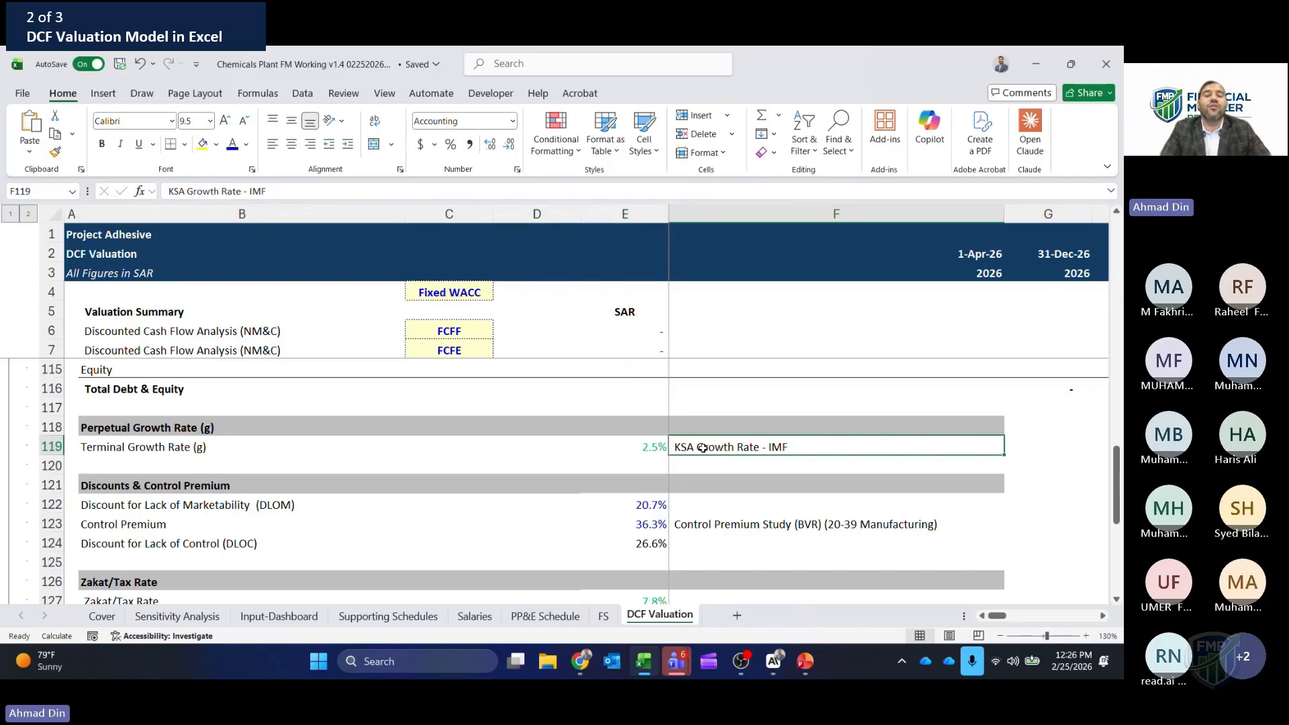
- Look over the marketability discount and control premium cells and inspect the formula behind the Discount for Lack of Control in E124
left_click(626, 465)
key("Down")
key("Down")
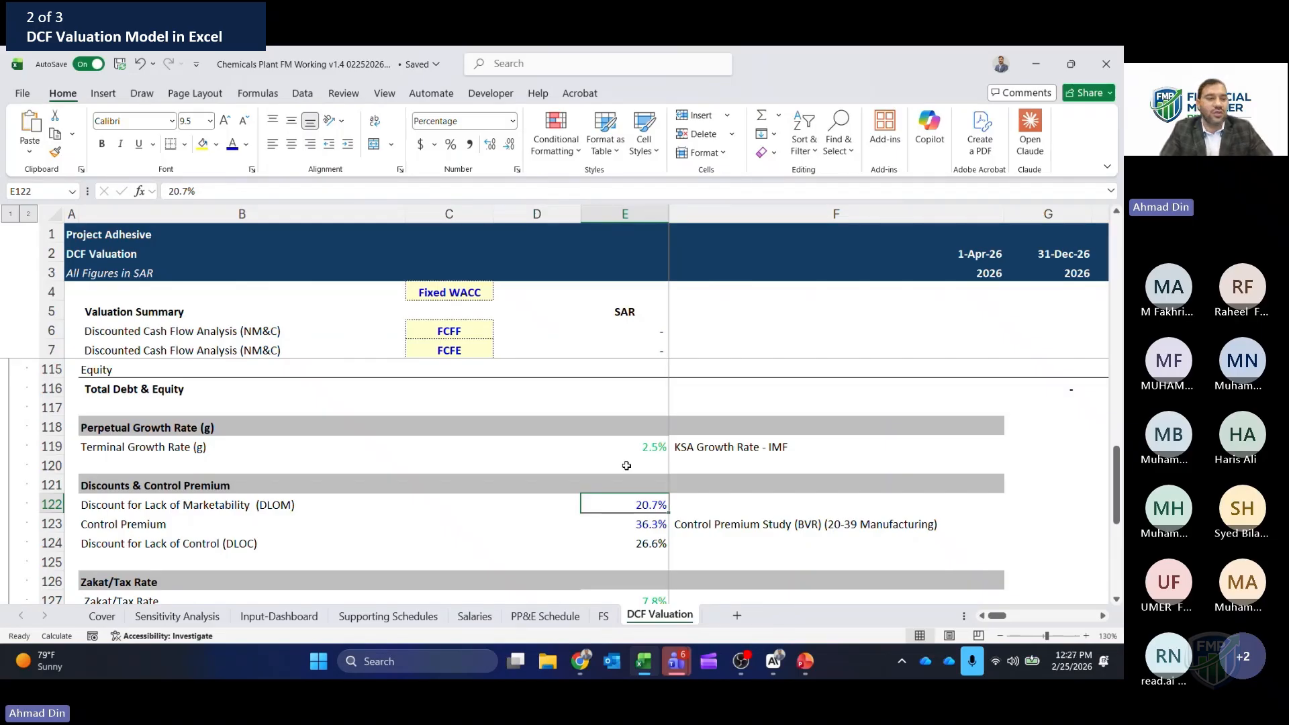
key("Down")
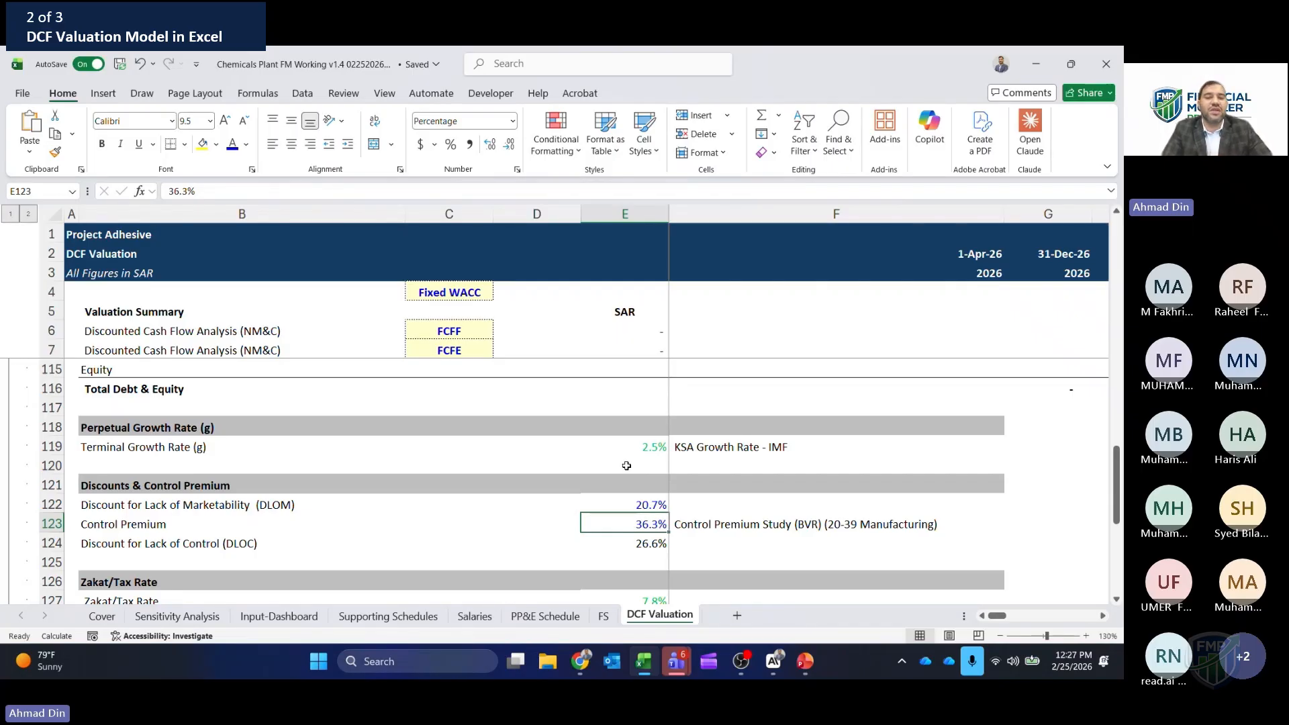
key("Down")
key("F2")
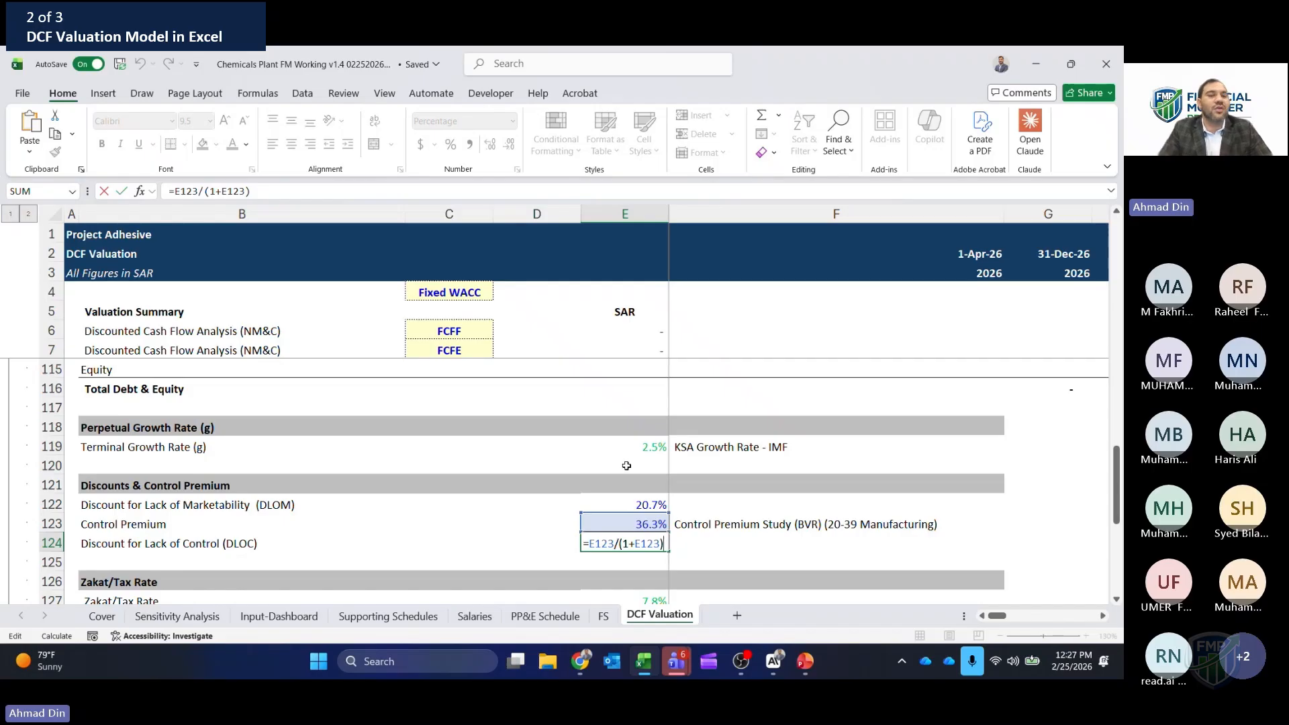
key("Return")
- Inspect the Zakat/Tax Rate formula in E127 and its Input-Dashboard references
key("Down")
key("Down")
key("Down")
key("Down")
key("Up")
key("Up")
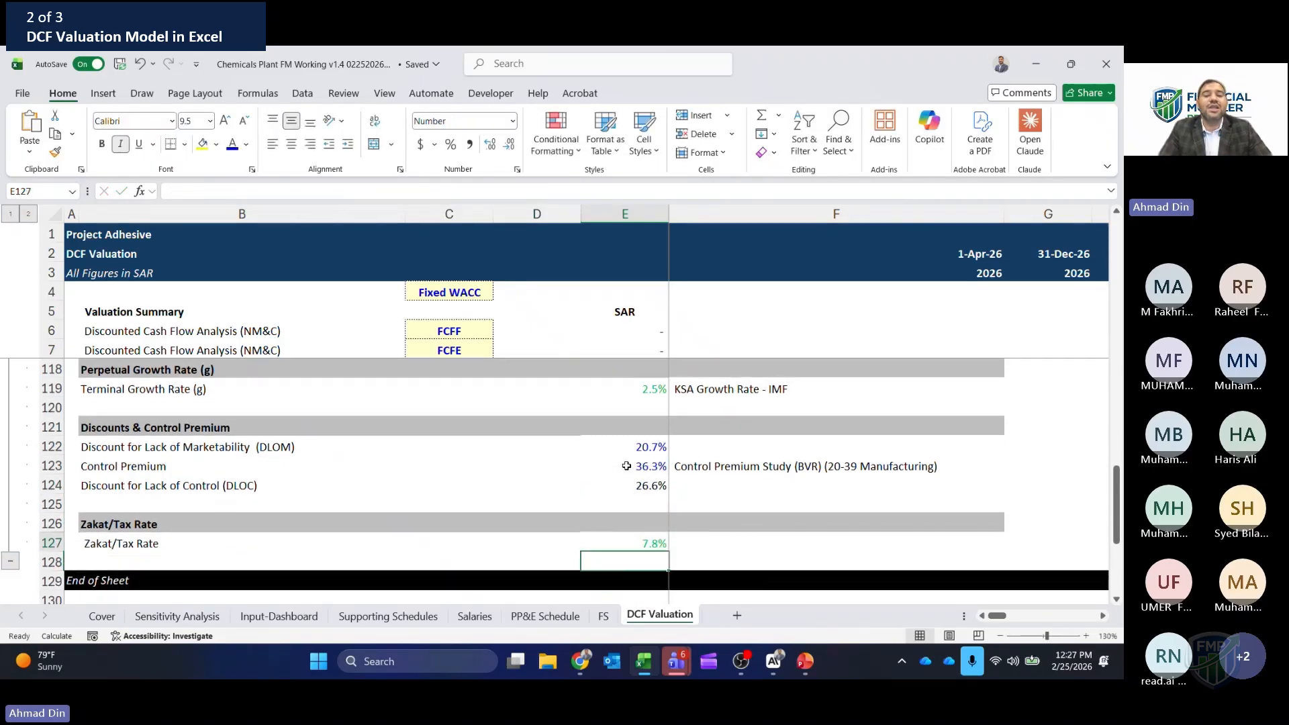
key("F2")
key("Escape")
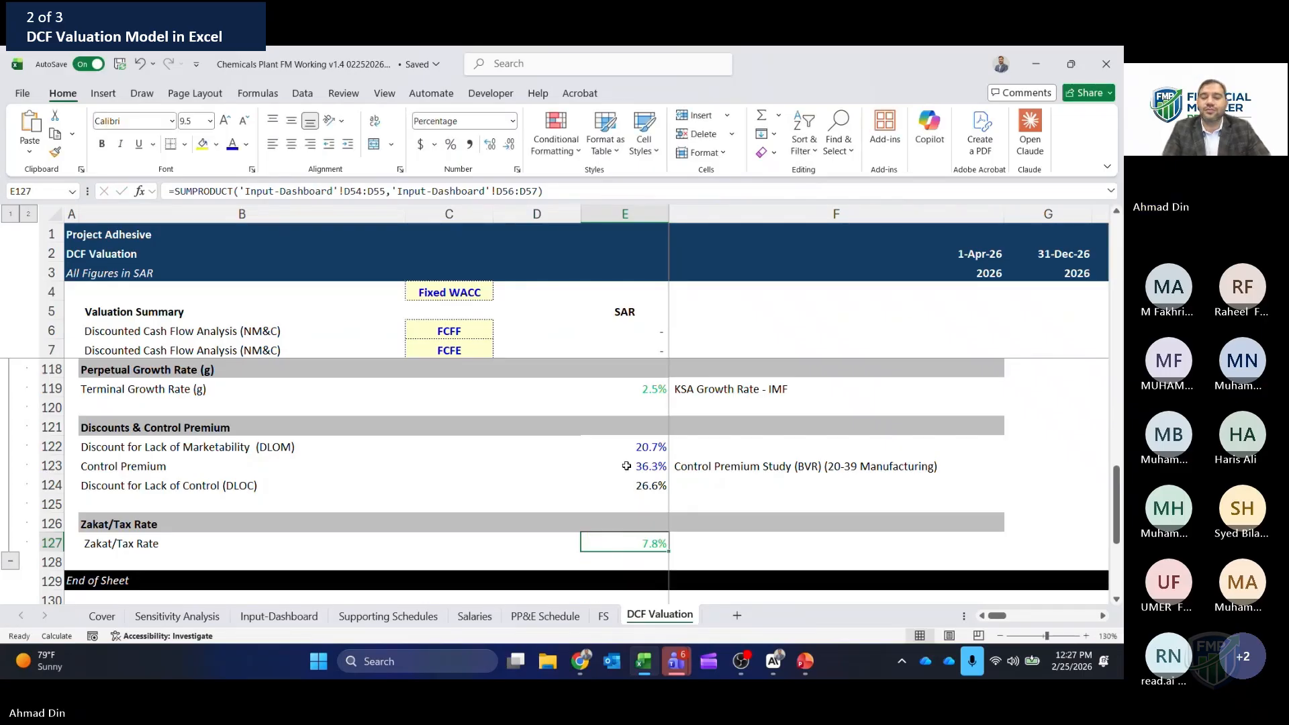
- Review the WACC, cost of equity and levered beta blocks back up to the Unlevered Beta in E89
key("Up")
key("Up")
key("Up")
key("Up")
key("Up")
key("Up")
key("Up")
key("Up")
key("Up")
key("Up")
key("Up")
key("Up")
key("Up")
key("Up")
key("Up")
key("Up")
key("Up")
key("Up")
key("Up")
key("Up")
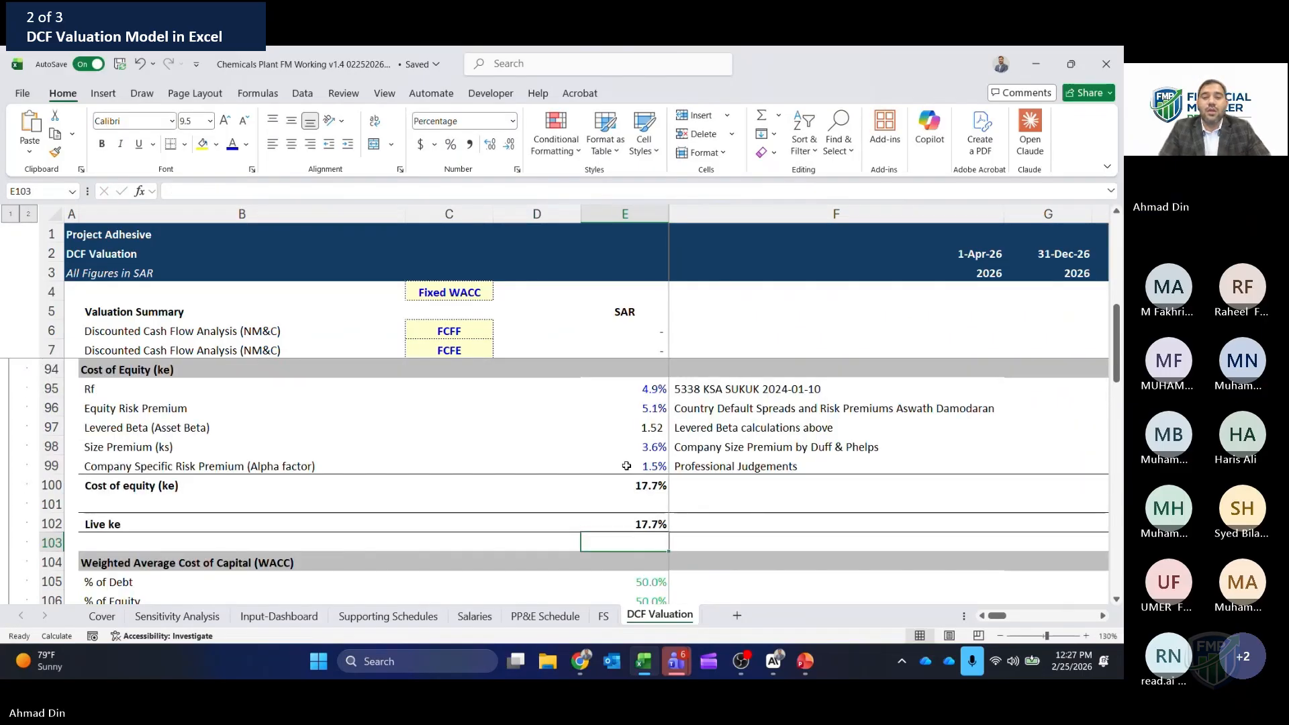
key("Up")
key("Up")
key("Up")
key("Up")
key("Up")
key("Up")
key("Up")
key("Up")
key("Down")
key("Down")
key("Down")
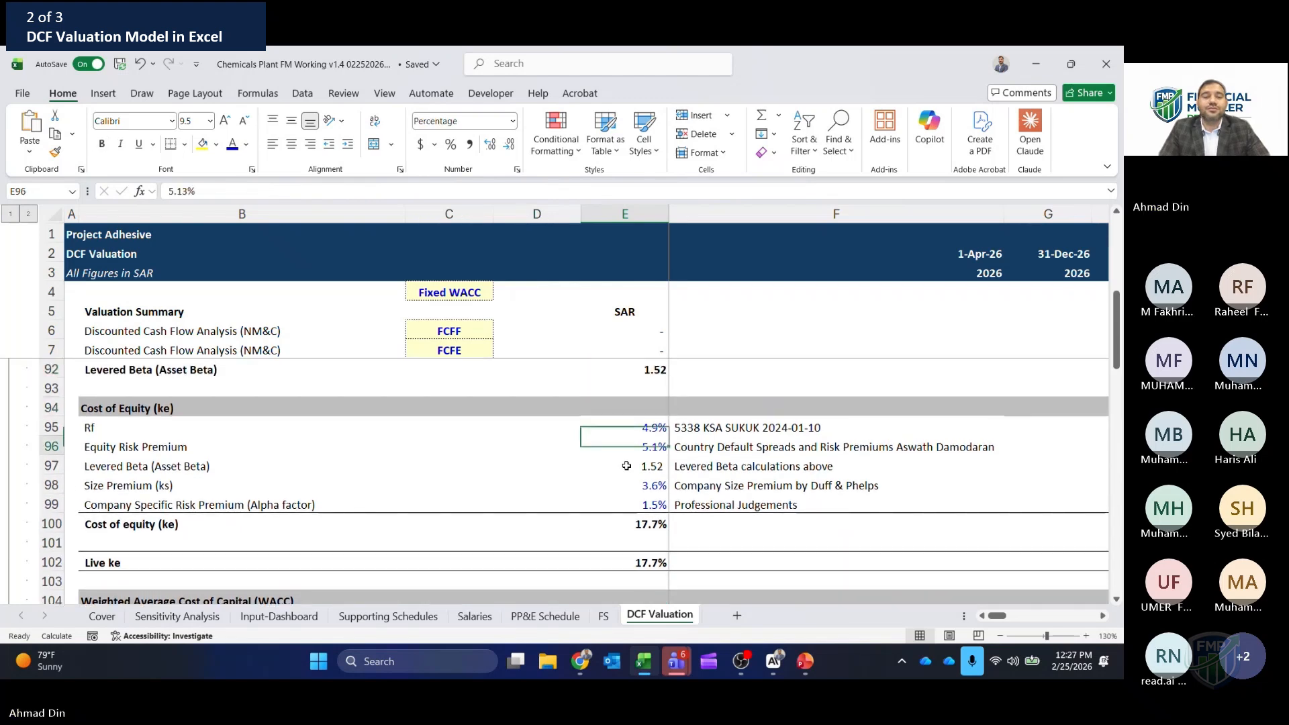
key("Up")
key("Up")
key("Up")
key("Up")
key("Up")
key("Up")
key("Up")
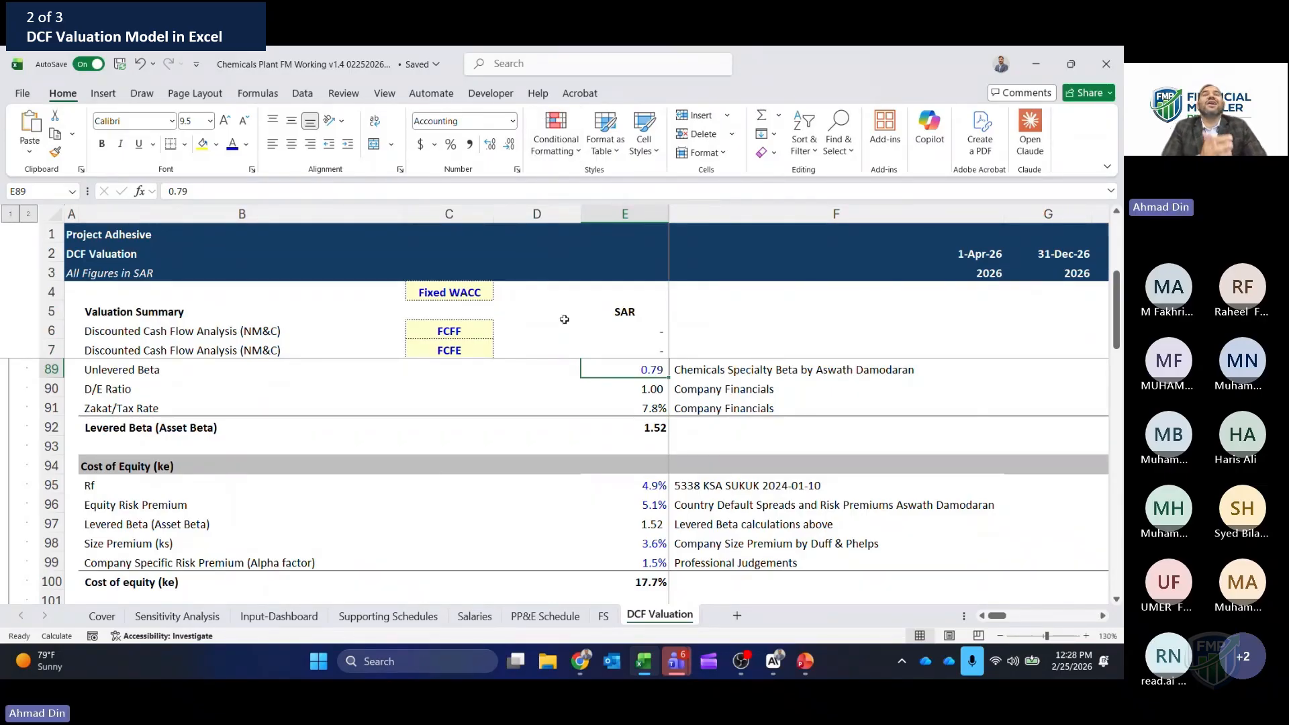
- Return to the Zakat/Tax Rate in E127 near the sheet's end and recheck its SUMPRODUCT formula
left_click_drag(1120, 298, 1116, 540)
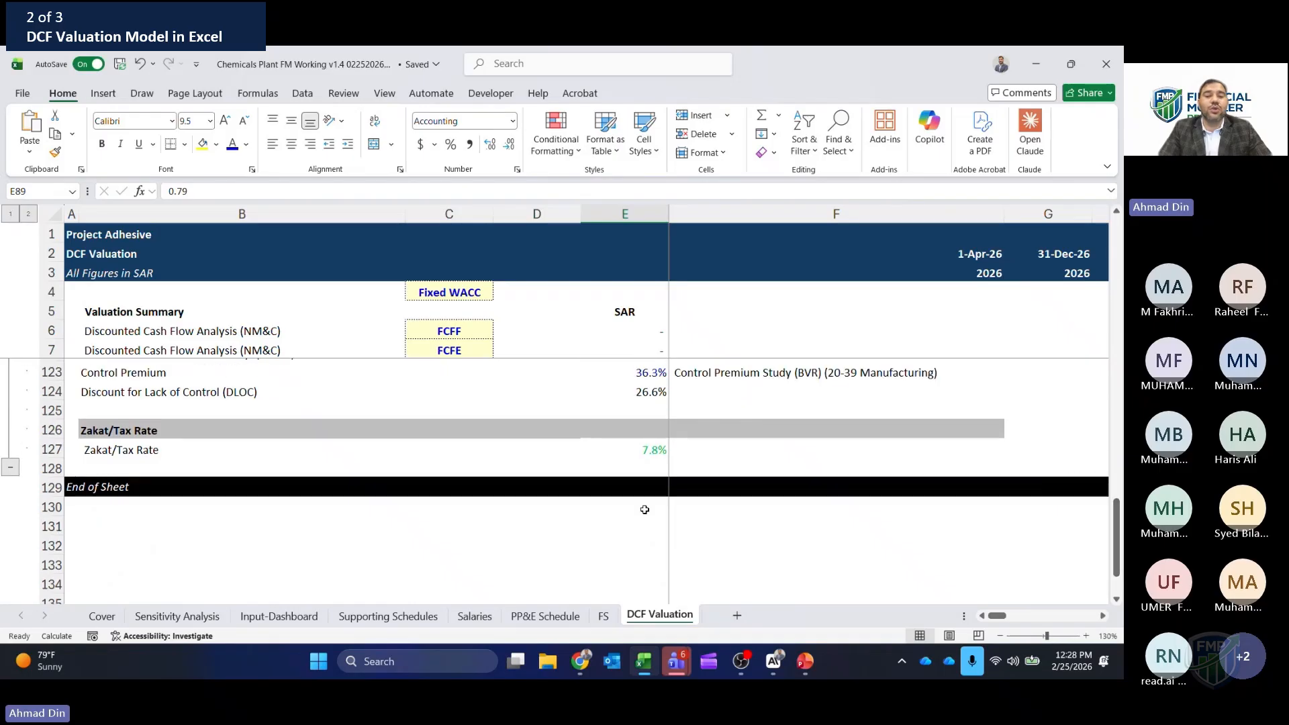
left_click(653, 446)
double_click(653, 446)
key("Escape")
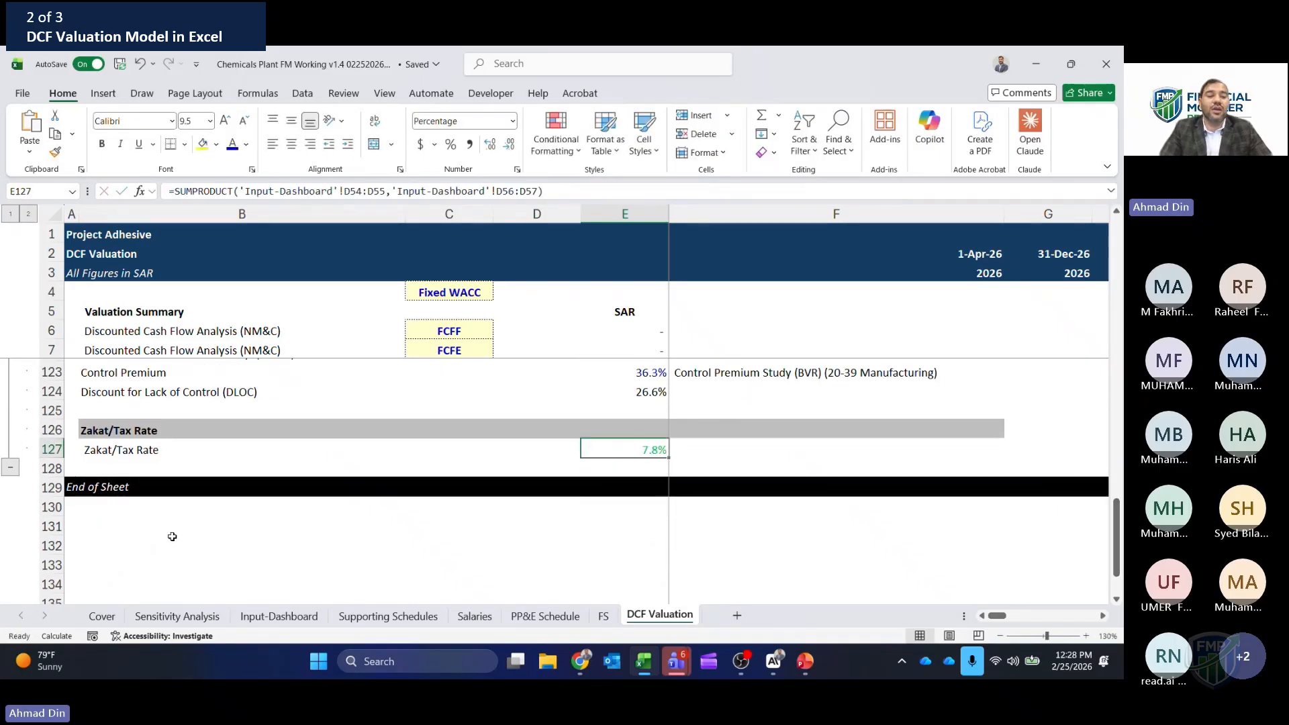
- Enter the labels Local Shareholding in B131 and Foreign Shareholding in B132, below the End of Sheet row
left_click(110, 532)
type("Local ")
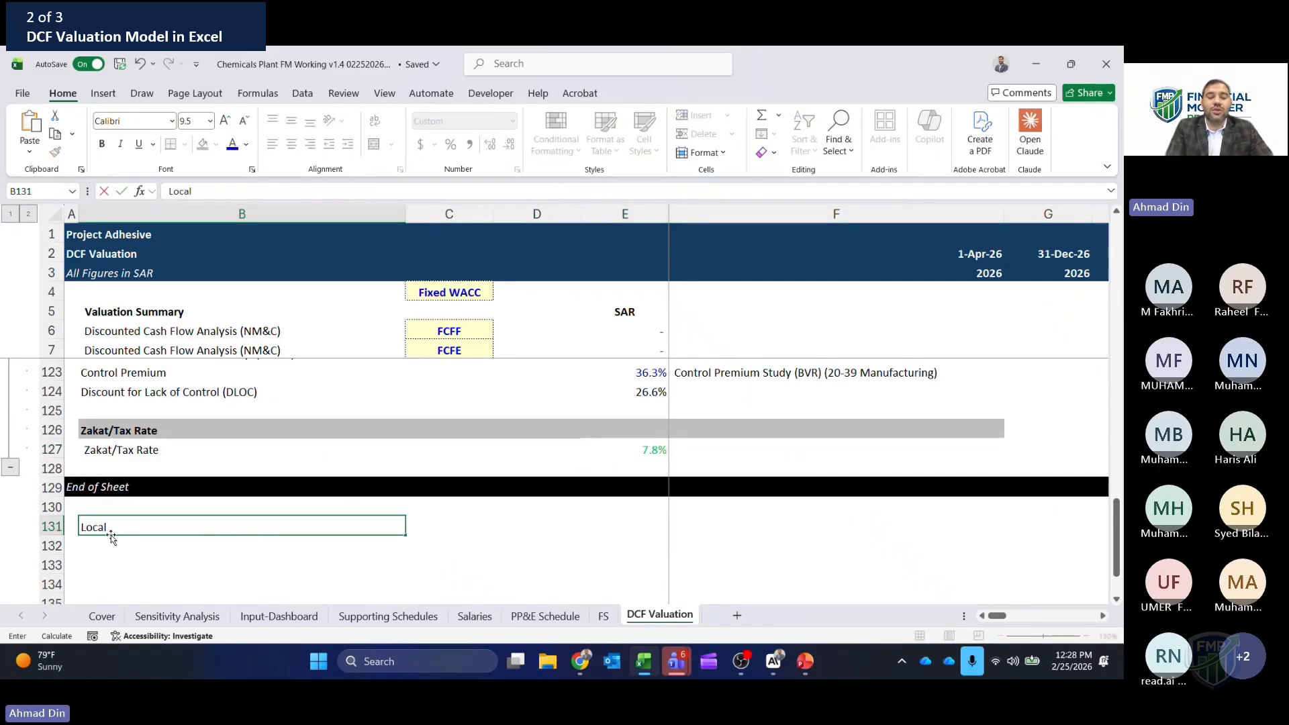
type("Shareholding")
key("Return")
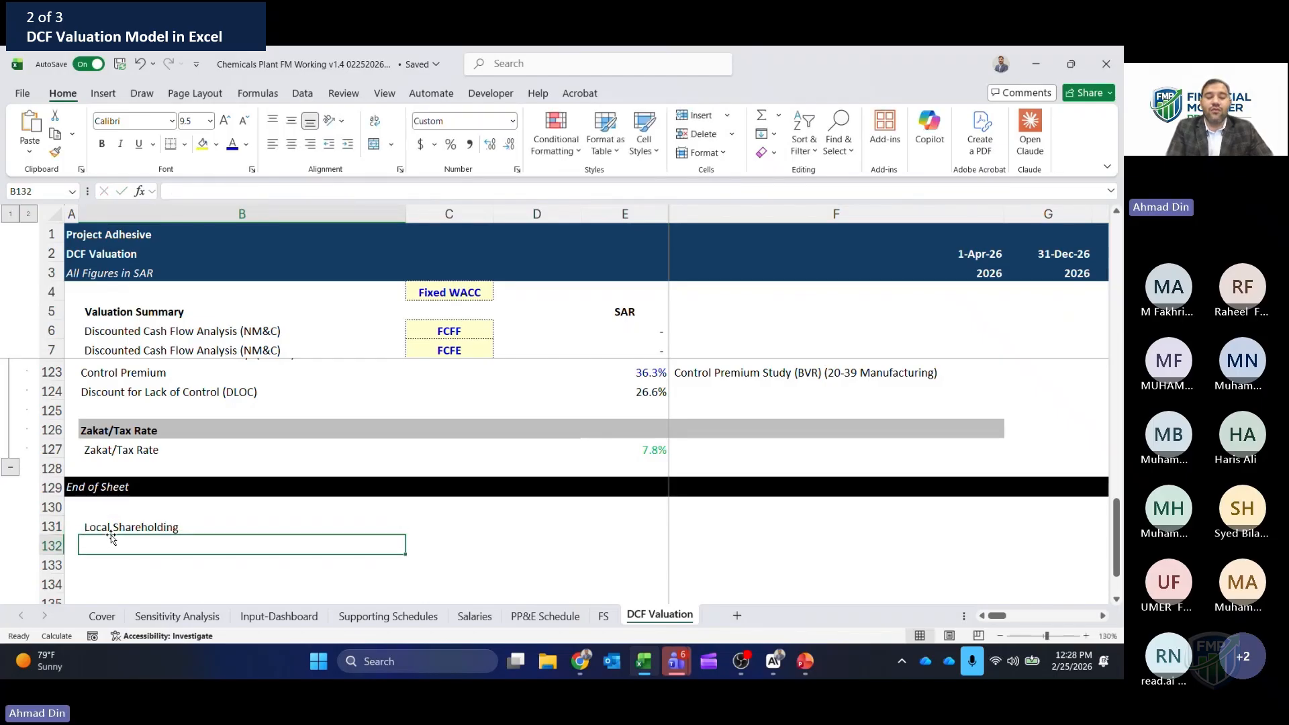
type("Foreign ")
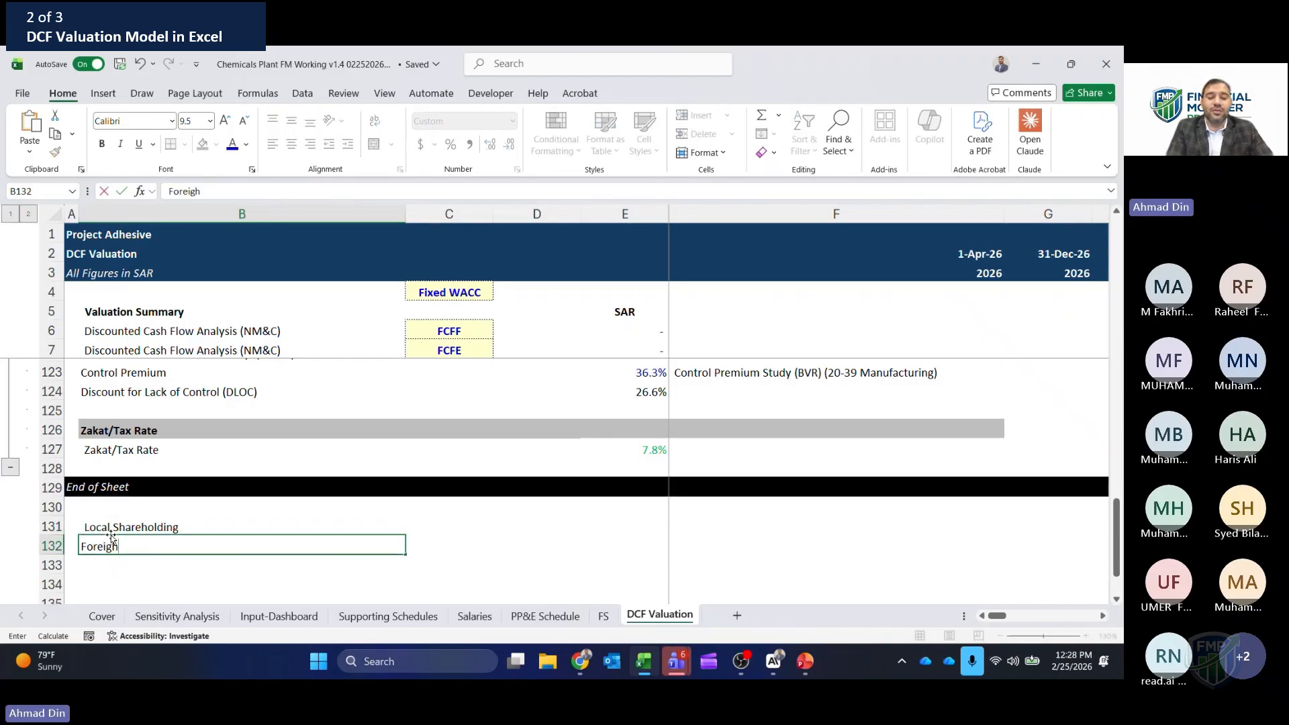
type("Shareh")
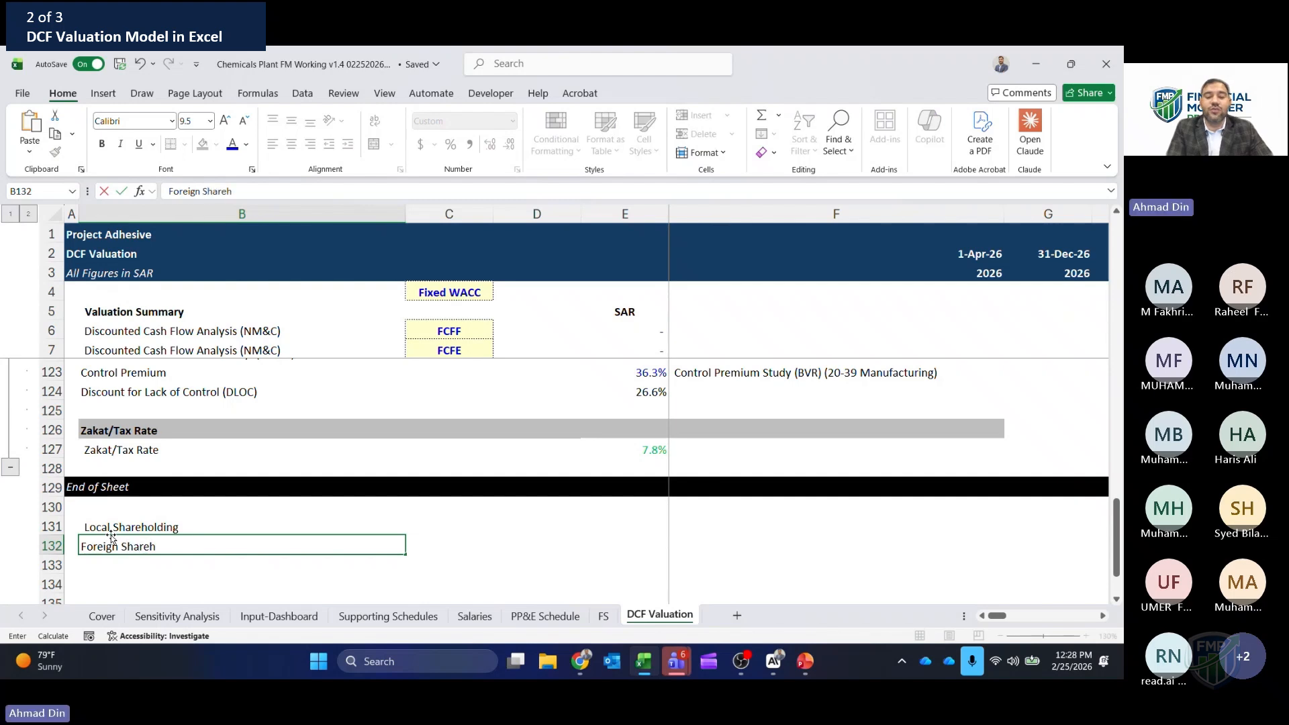
type("olding")
key("Return")
- Enter the labels Zakat Rate in B134 and Tax rate in B135
left_click(111, 534)
key("Down")
key("Down")
key("Down")
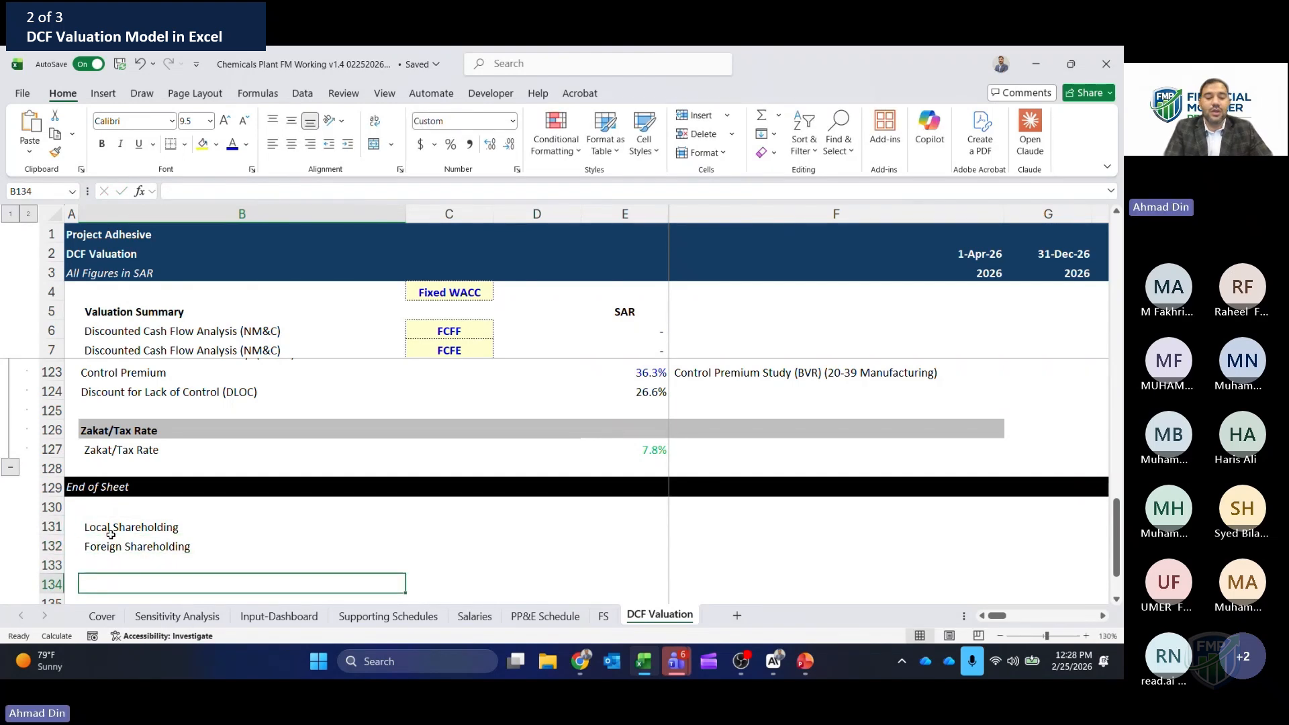
type("Zakat Rate")
key("Return")
type("R")
key("BackSpace")
type("TAx")
key("BackSpace")
key("BackSpace")
key("BackSpace")
type("Tax rate")
key("Return")
- Set local shareholding in C131 to 30% and foreign shareholding in C132 to 70%, formatting both cells as percentages
key("Up")
key("Up")
key("Up")
key("Up")
key("Up")
key("Right")
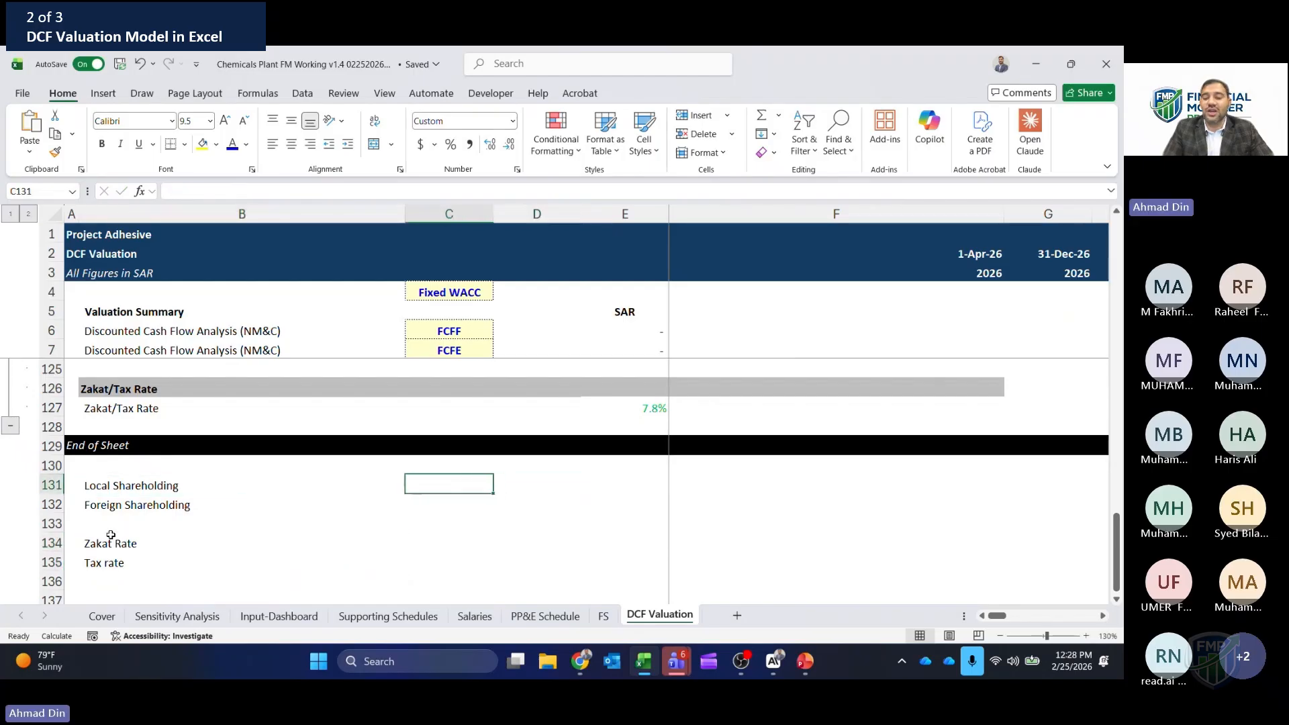
type("30")
key("Return")
type("70")
key("Return")
key("Up")
key("Up")
key("shift+Down")
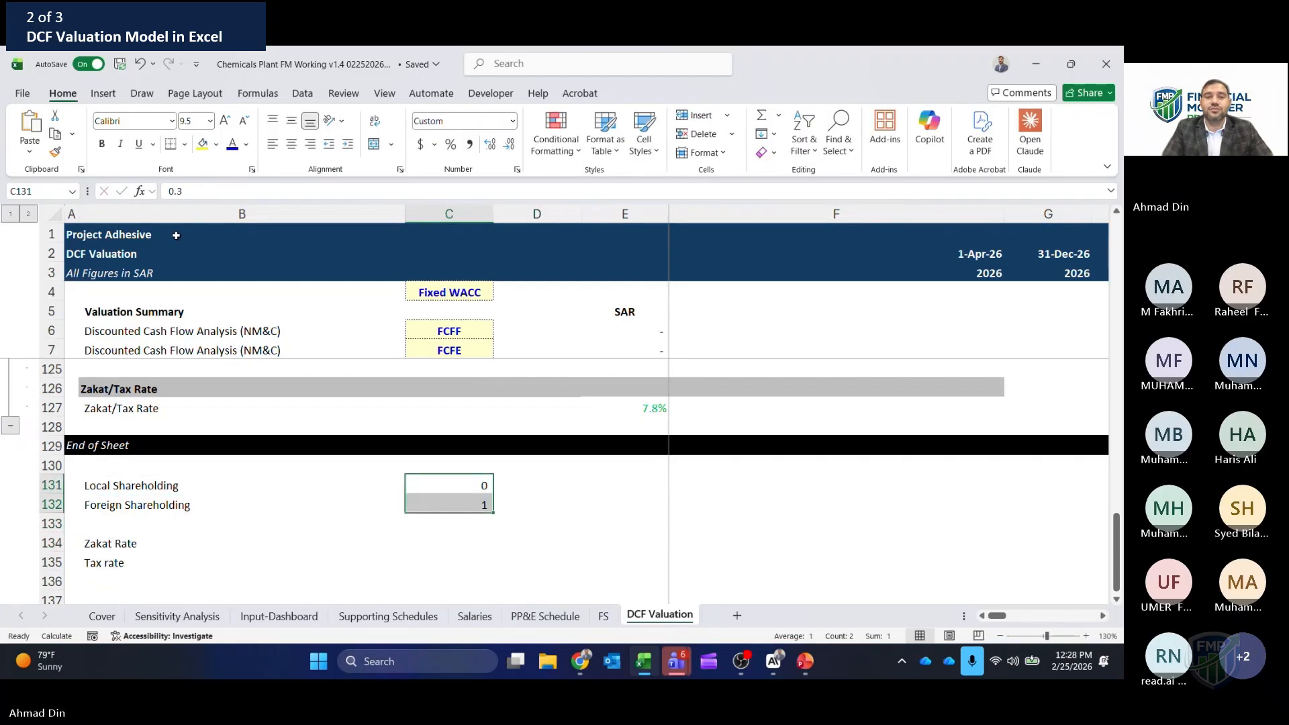
left_click(451, 148)
- Set the zakat rate in C134 to 2.5% and the tax rate in C135 to 20%
key("Down")
key("Down")
key("Down")
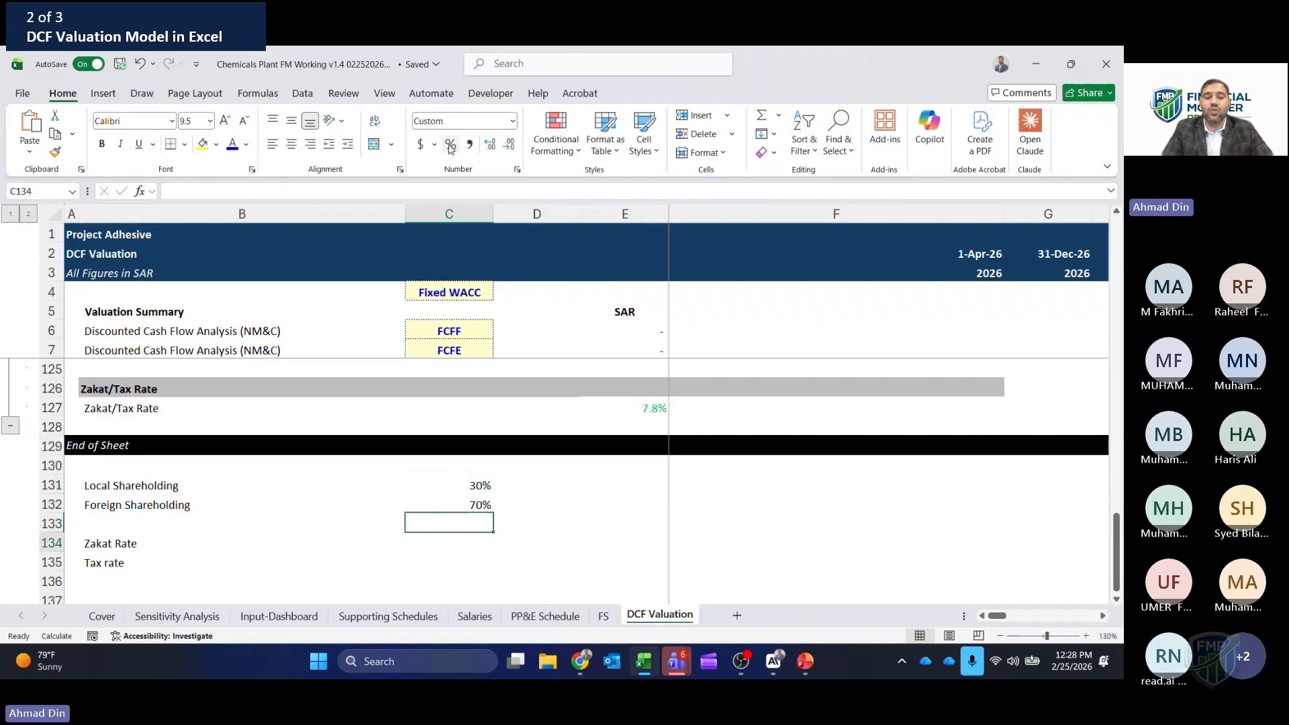
type("2.5")
key("Return")
type("20%")
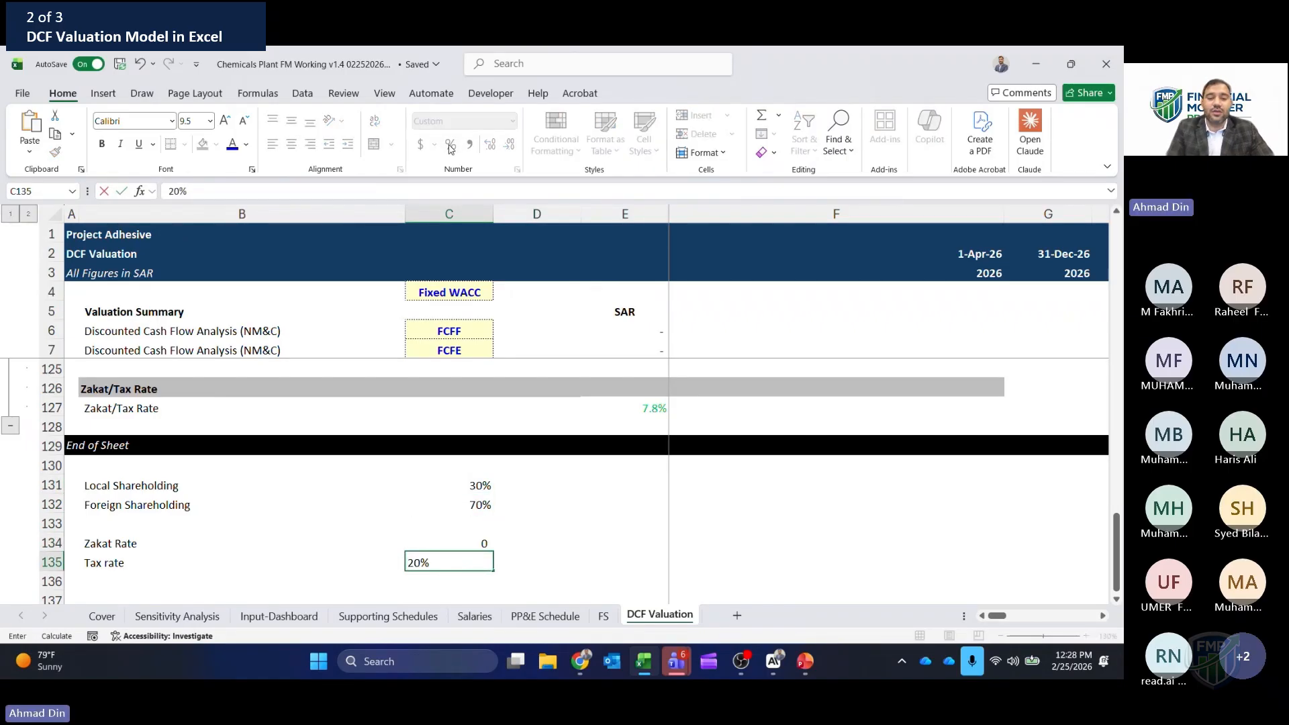
key("Return")
- Format C131:C135 as percentages with two decimal places
key("Up")
key("Up")
key("Up")
key("Up")
key("Up")
key("shift+Down")
key("shift+Down")
key("shift+Down")
key("shift+Down")
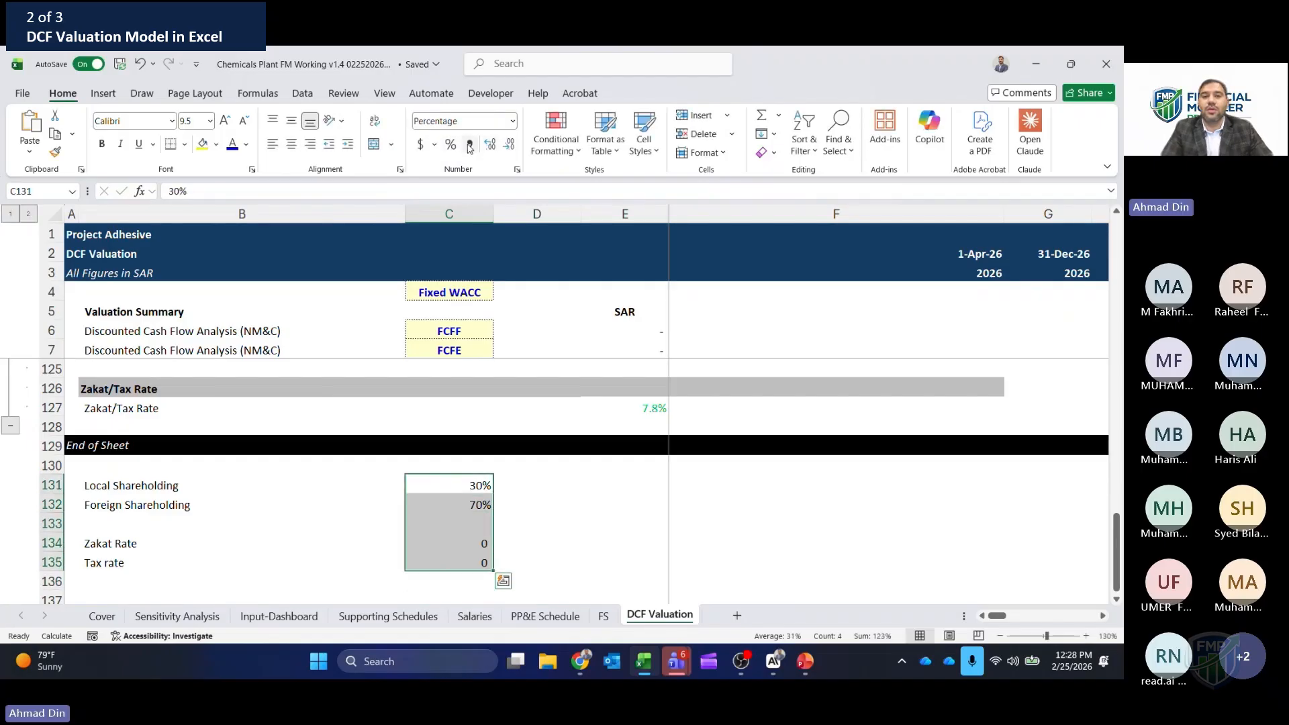
left_click(451, 145)
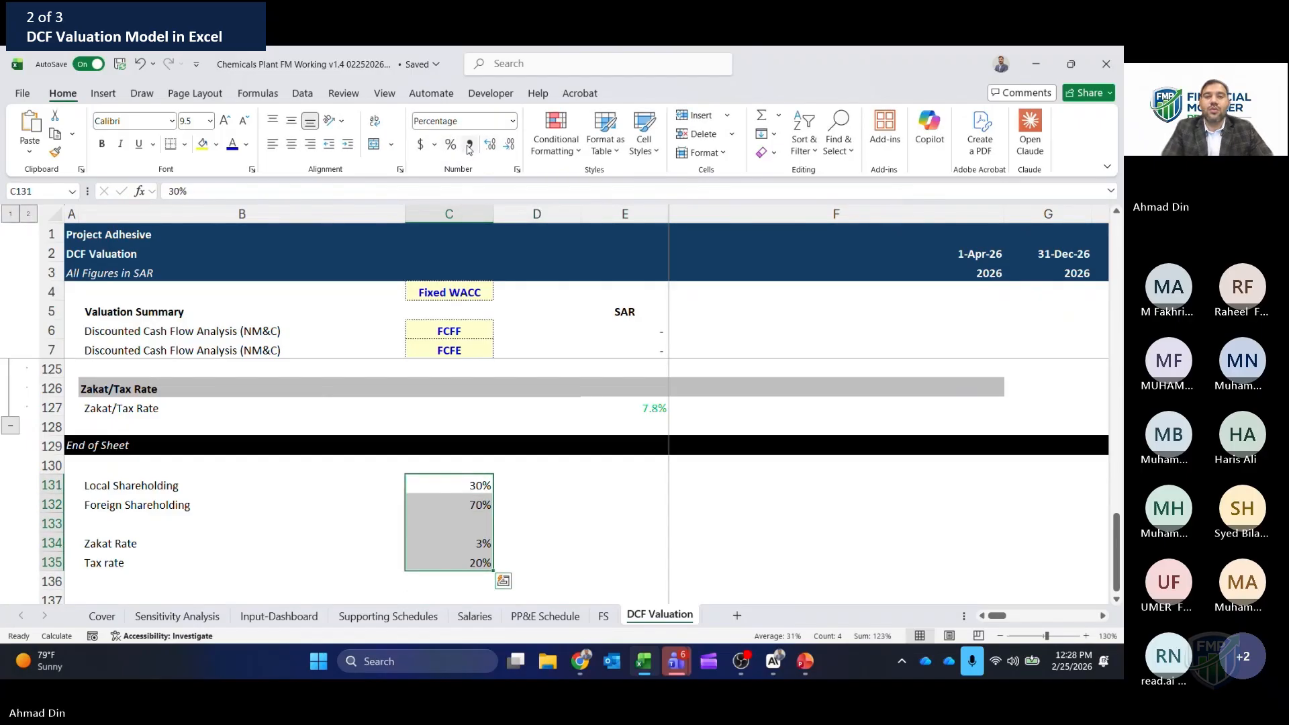
left_click(492, 146)
left_click(492, 145)
- Enter the label Effective Tax Rate in B137
key("Down")
key("Down")
key("Down")
key("Down")
key("Down")
key("Down")
key("Down")
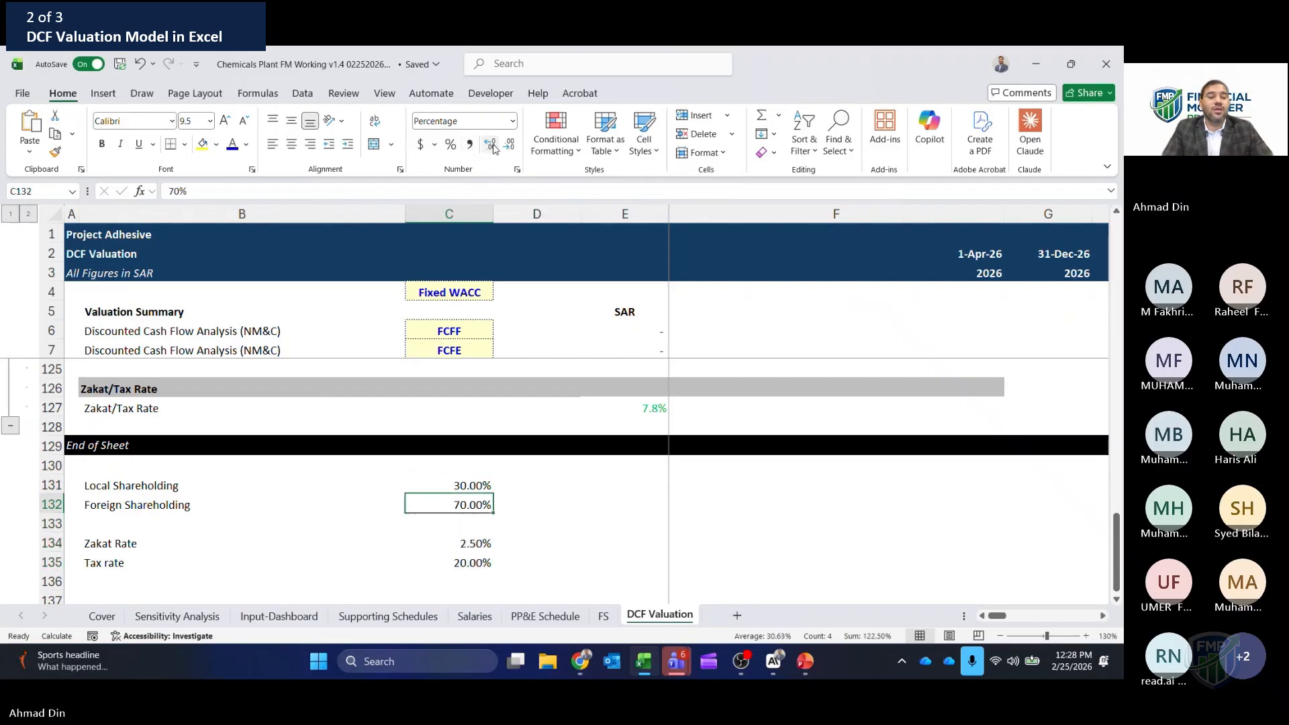
key("Left")
key("Up")
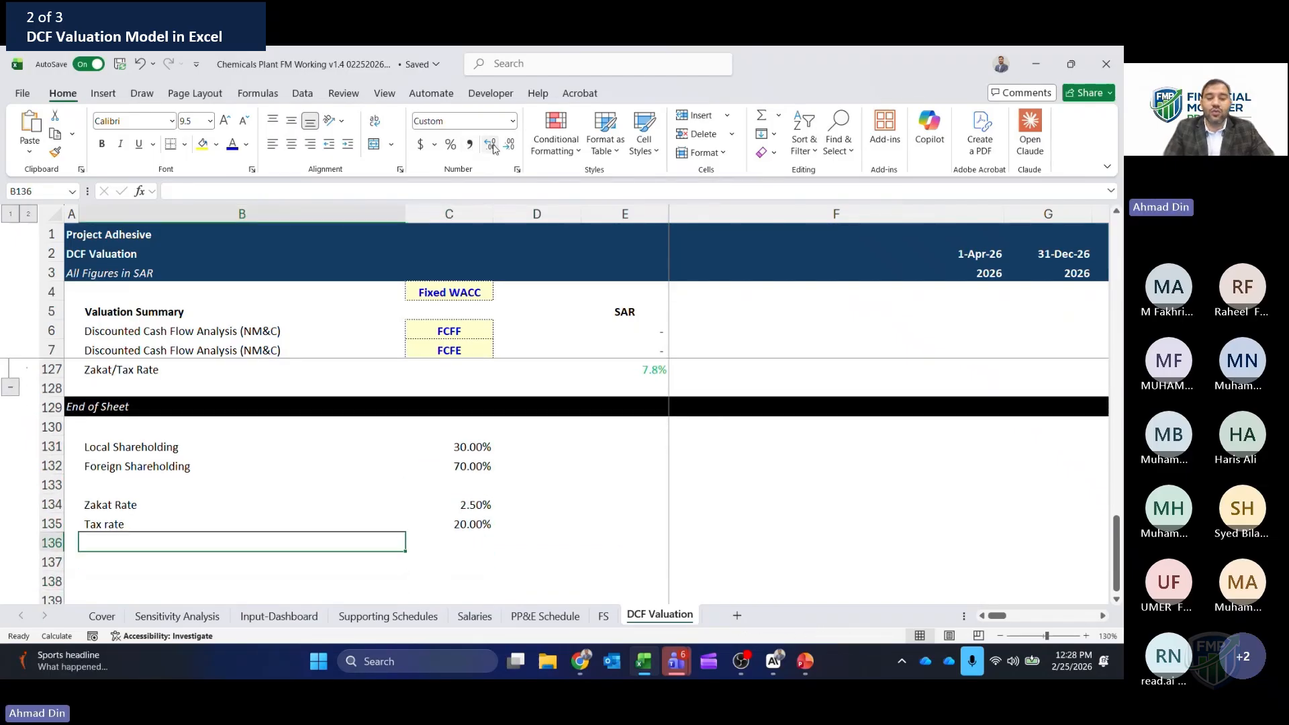
type("Effe")
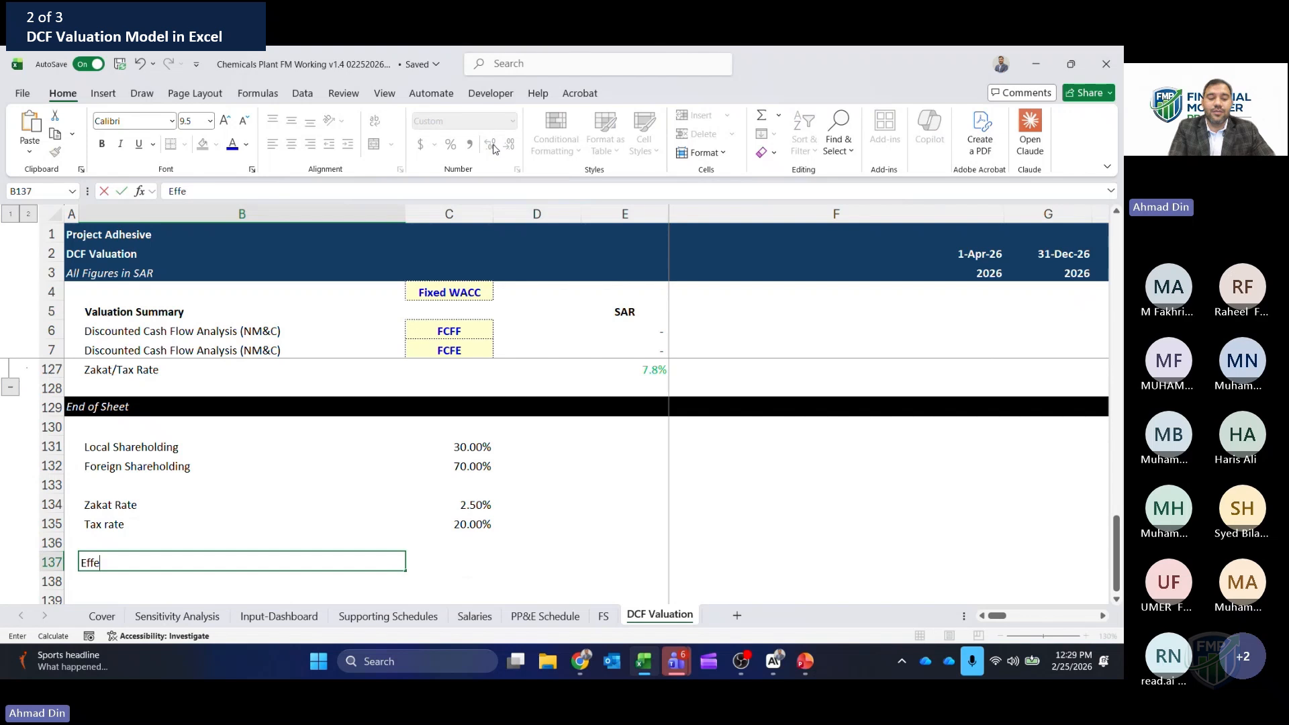
type("ctive Tax Rate")
key("Tab")
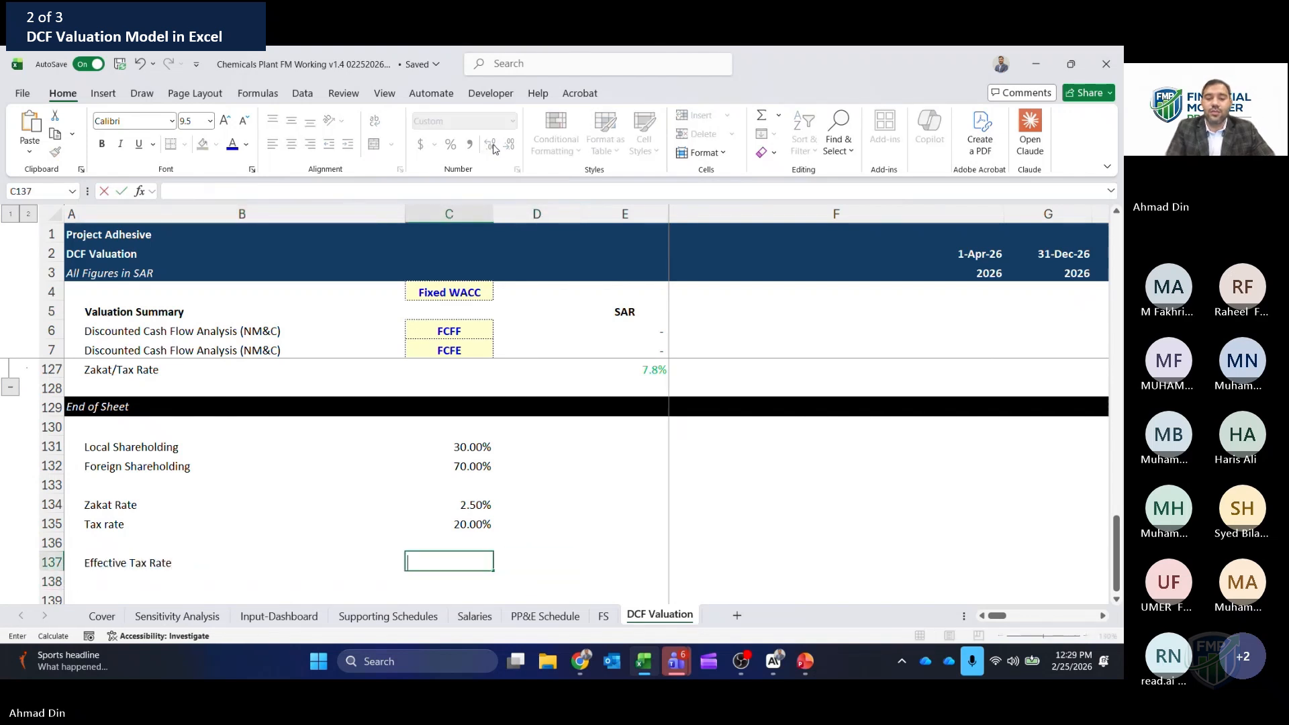
- Calculate the effective tax rate in C137 with =SUMPRODUCT(C131:C132,C134:C135), formatted as a percentage with one decimal place
type("=sump")
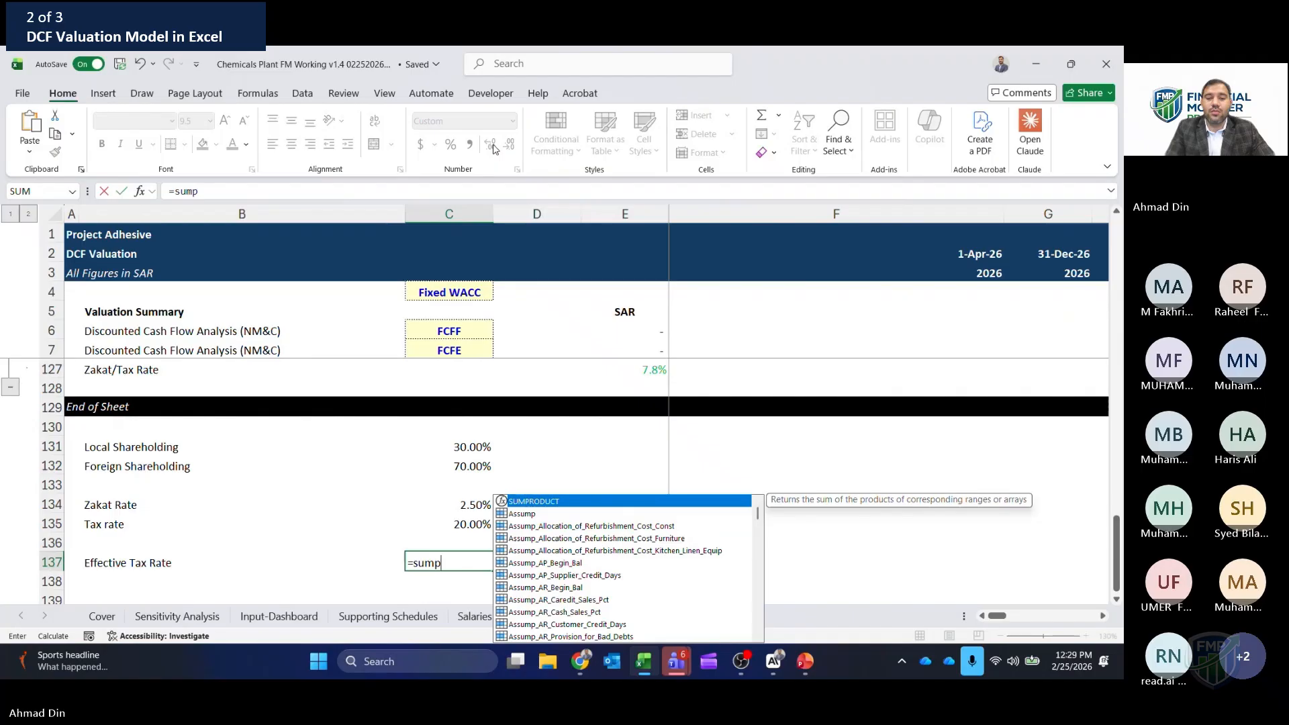
key("Tab")
key("Up")
key("Up")
key("Up")
key("Up")
key("Up")
key("shift+Up")
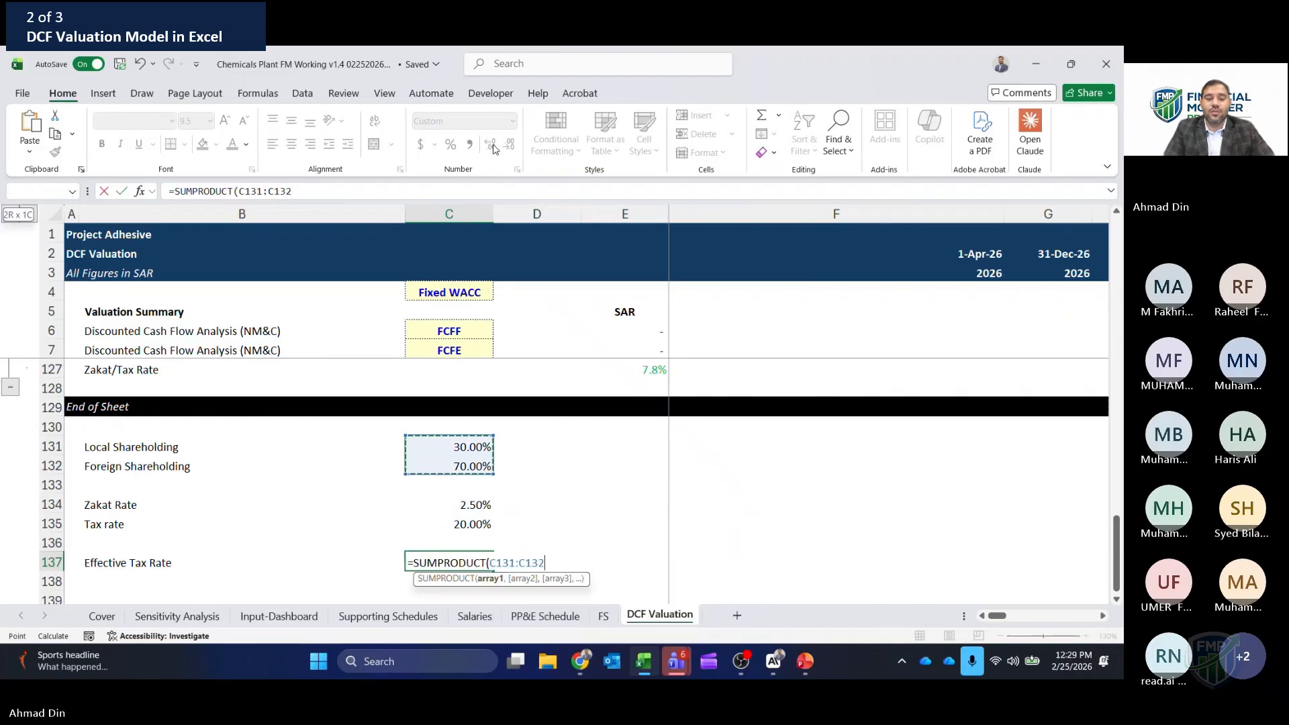
type(",")
key("Up")
key("Up")
key("Up")
key("shift+Down")
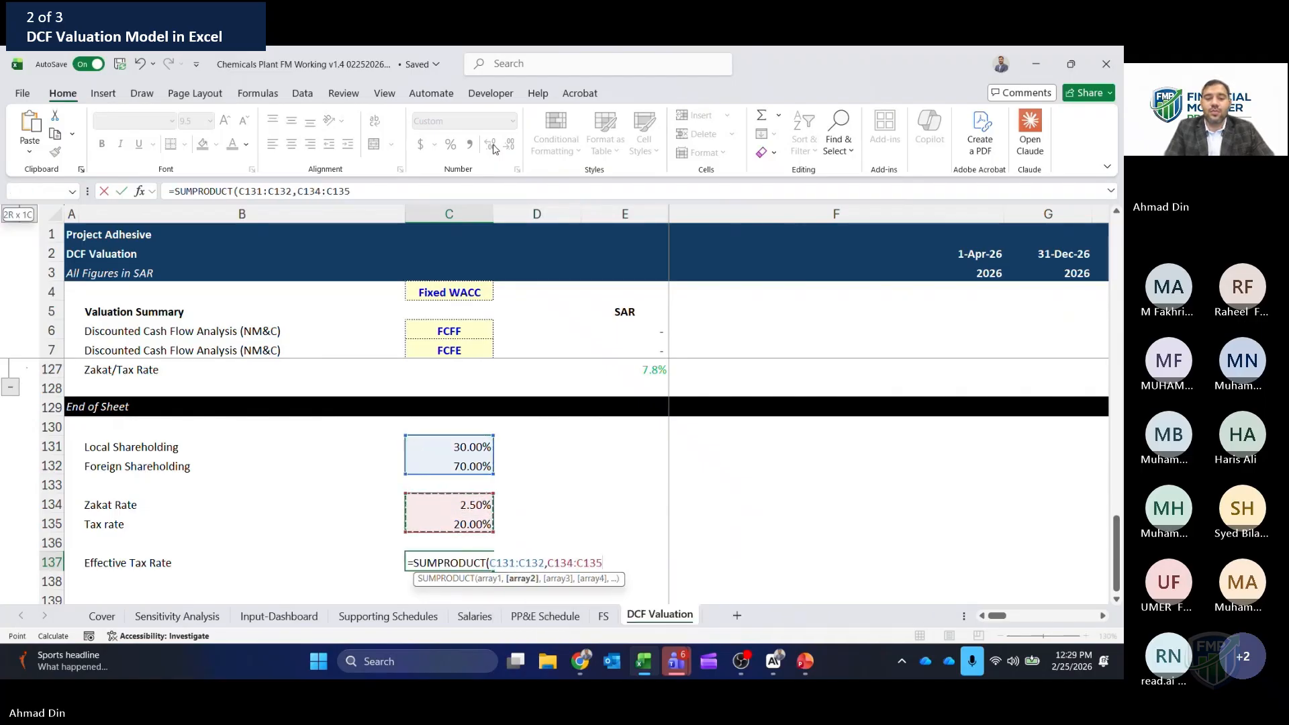
key("ctrl+Return")
left_click(451, 145)
left_click(491, 145)
- Inspect the Effective Tax Rate formula in C137 and the shareholding and rate cells it references
key("F2")
key("Escape")
key("Up")
key("Up")
key("Up")
key("Down")
key("Down")
key("Down")
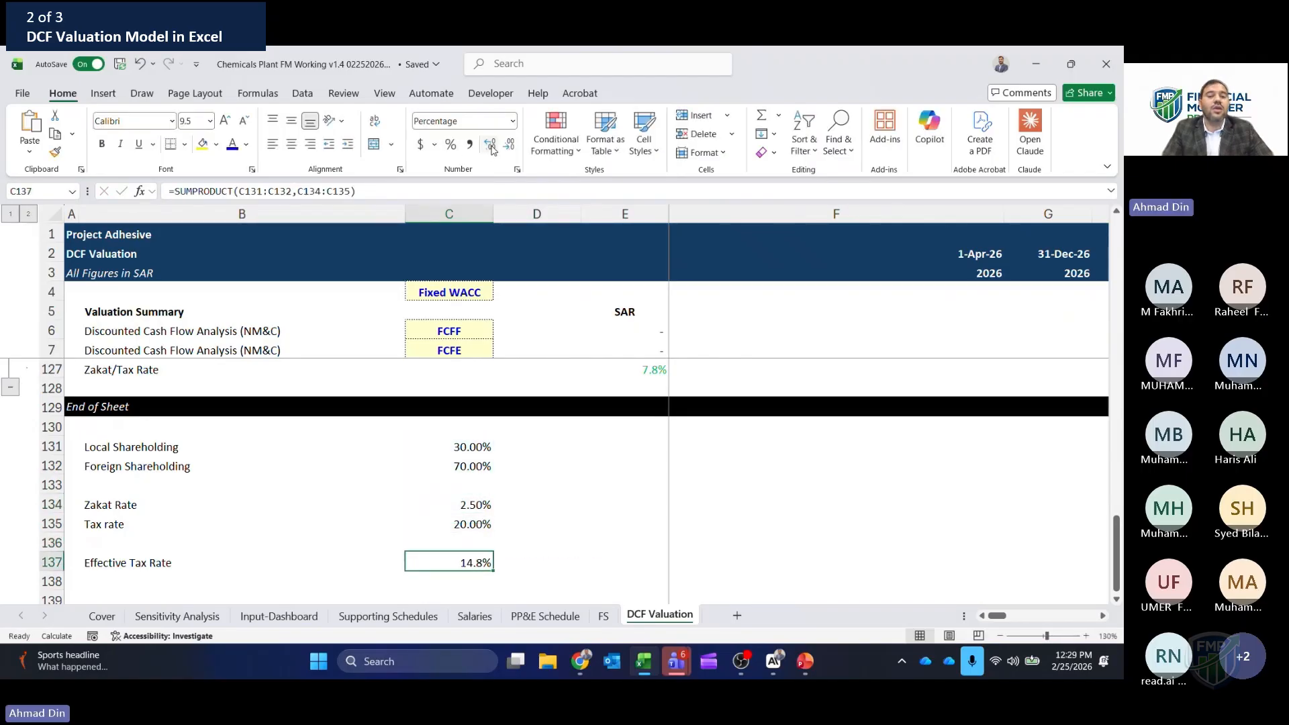
key("F2")
key("Escape")
key("F2")
key("Escape")
key("F2")
key("Escape")
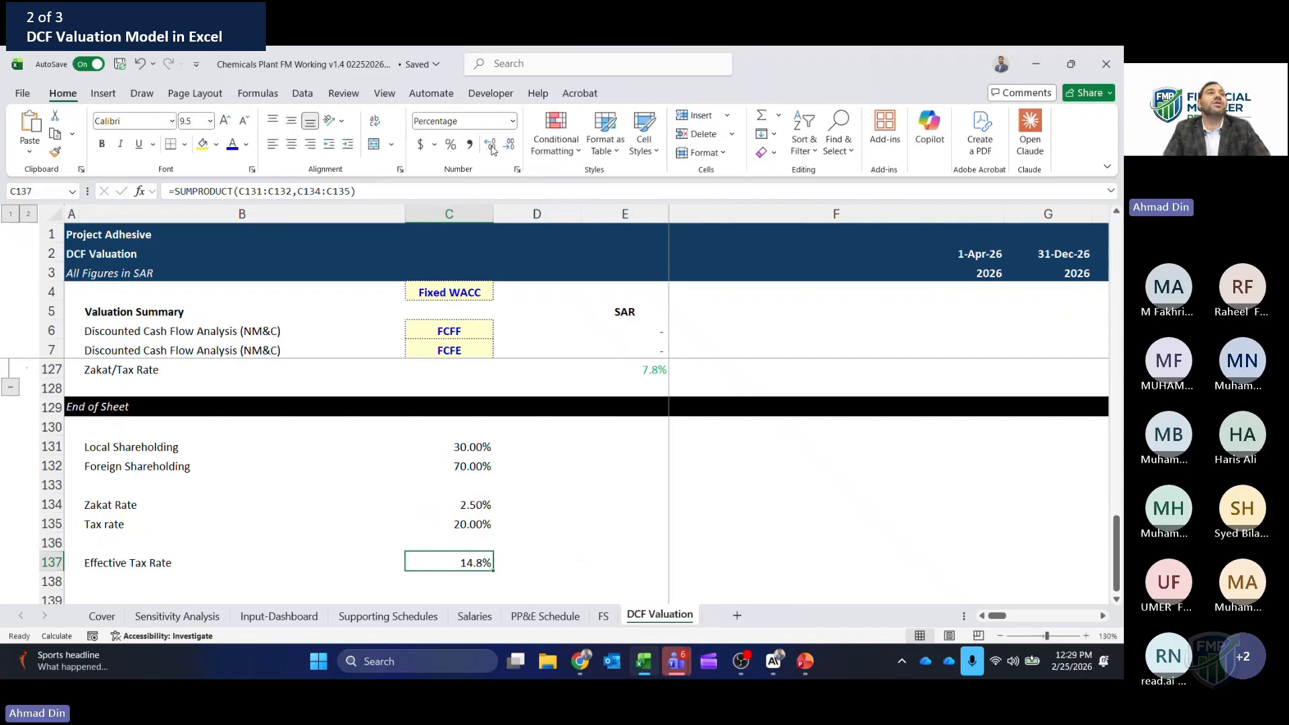
key("F2")
key("Escape")
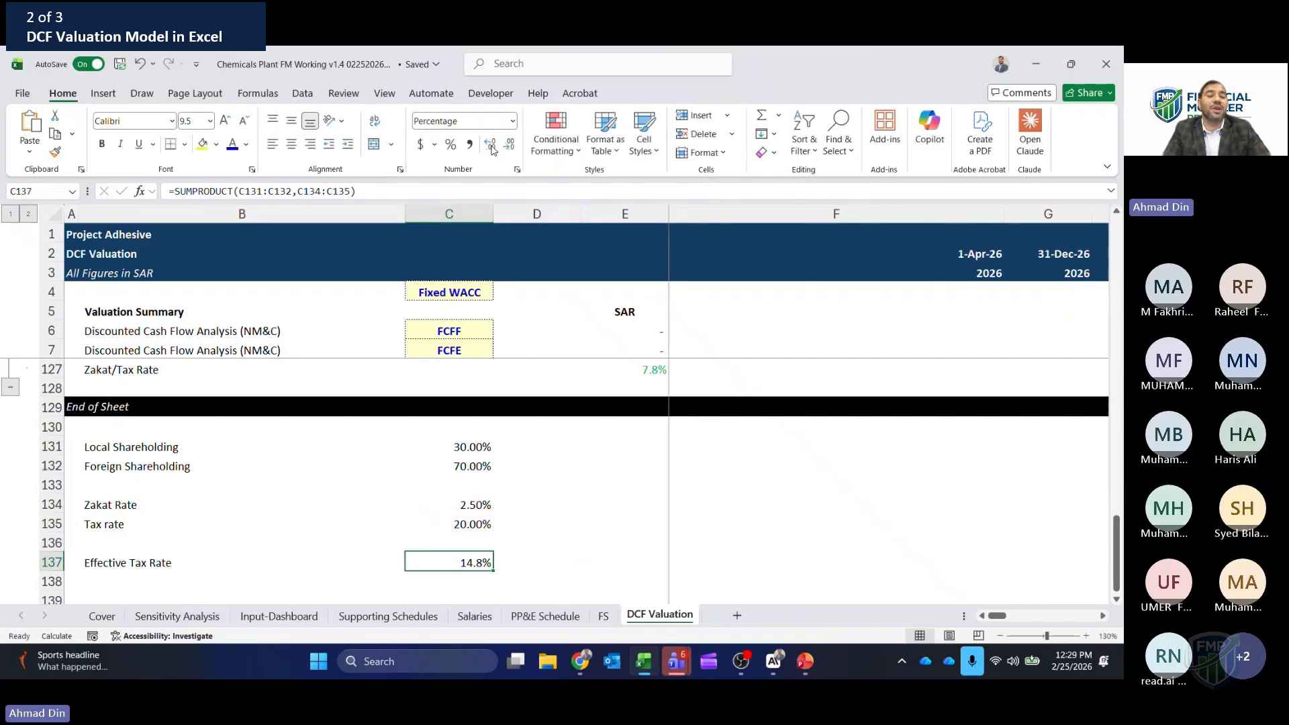
- Inspect the Zakat/Tax Rate formula in E127
key("Up")
key("Up")
key("Up")
key("Up")
key("Up")
key("Up")
key("Up")
key("Up")
key("Up")
key("Up")
key("Up")
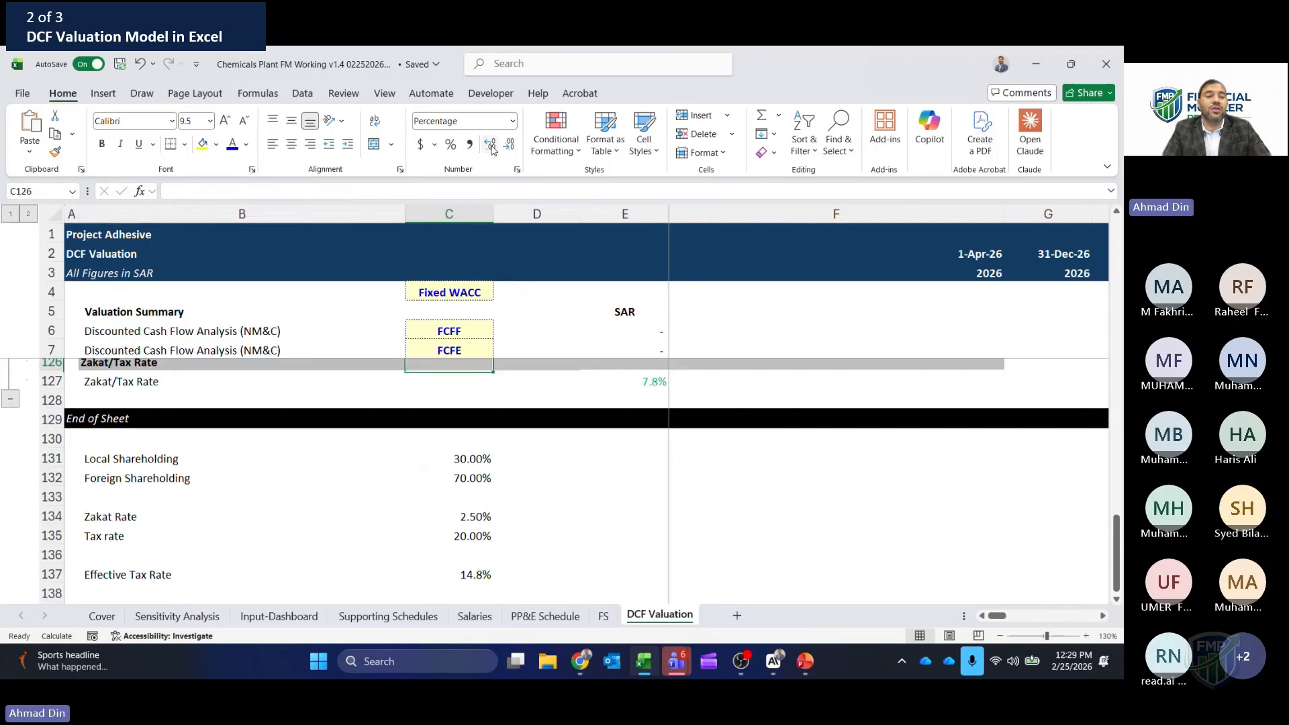
key("Down")
key("Right")
key("Right")
key("F2")
key("Escape")
- Clear the effective tax rate worked example from B131:C137 below the End of Sheet row
key("Down")
key("Down")
key("Down")
key("Down")
key("Down")
key("Down")
key("Down")
key("Down")
key("Left")
key("Left")
key("Left")
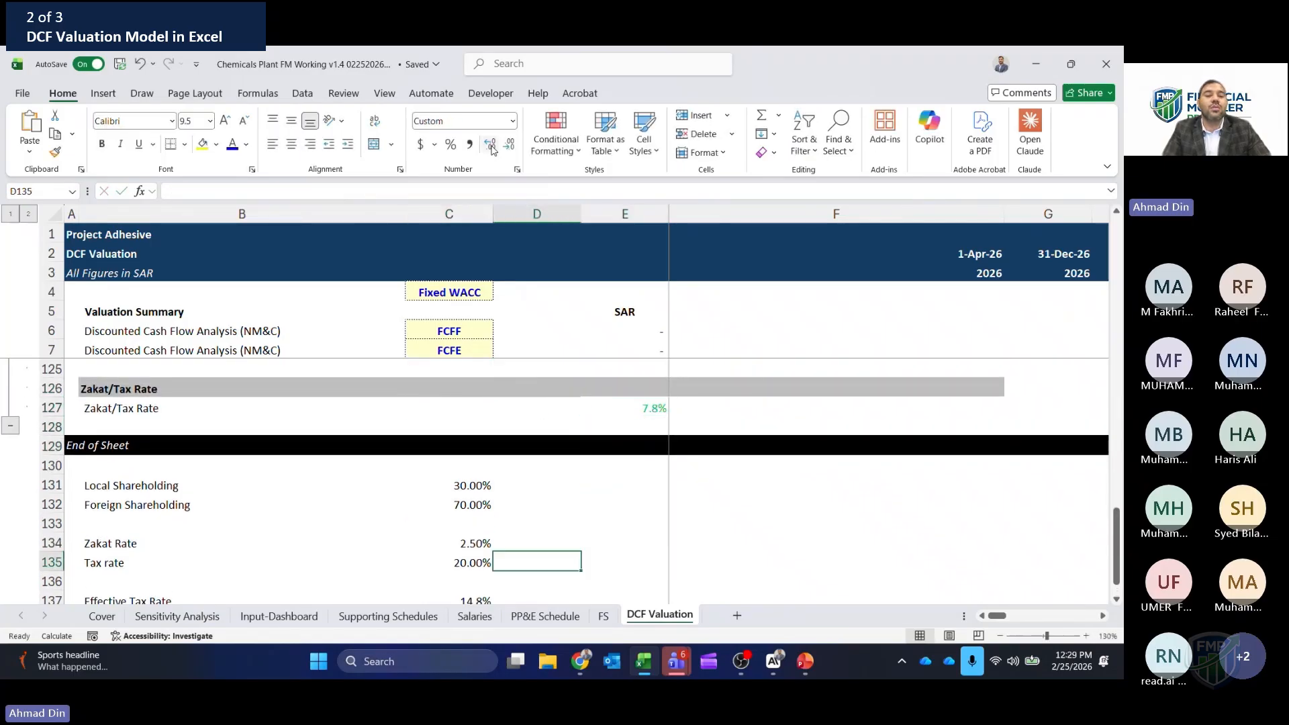
key("Up")
key("Up")
key("Up")
key("Up")
key("shift+Down")
key("shift+Down")
key("shift+Down")
key("shift+Down")
key("shift+Down")
key("shift+Down")
key("shift+Down")
key("shift+Down")
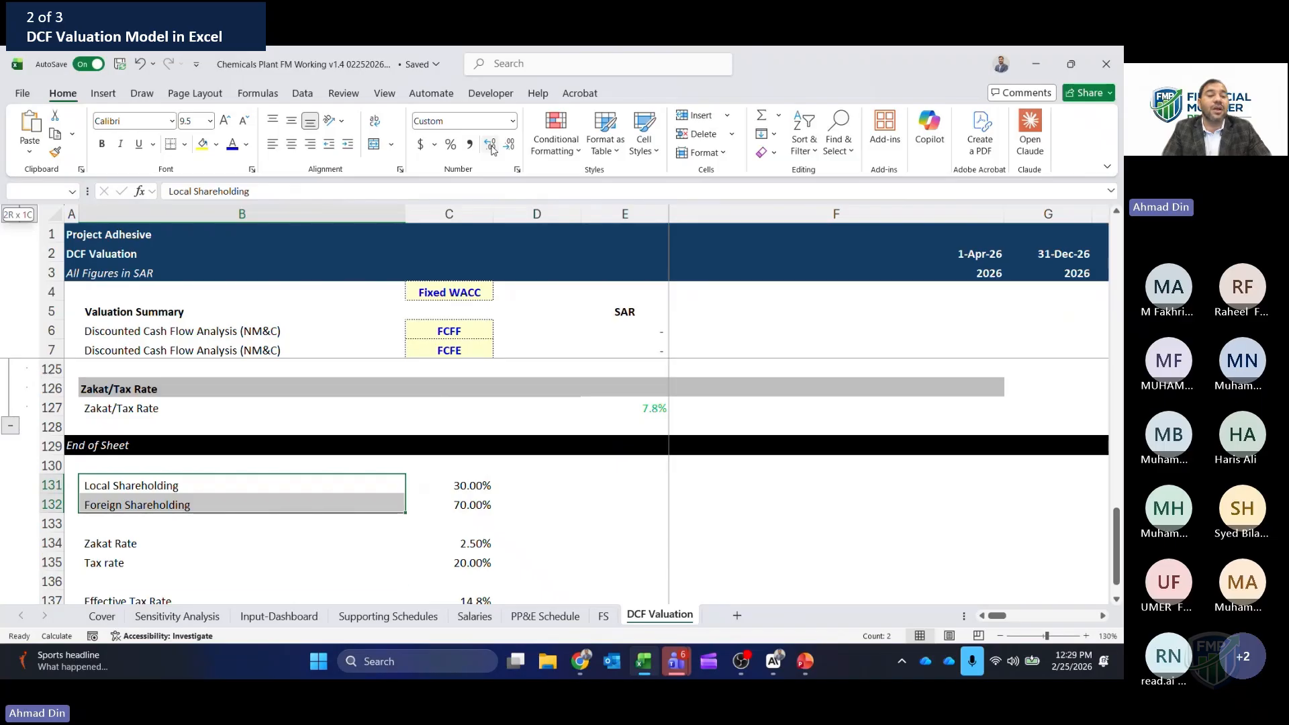
key("shift+Up")
key("shift+Right")
key("shift+Right")
key("shift+Up")
key("shift+Left")
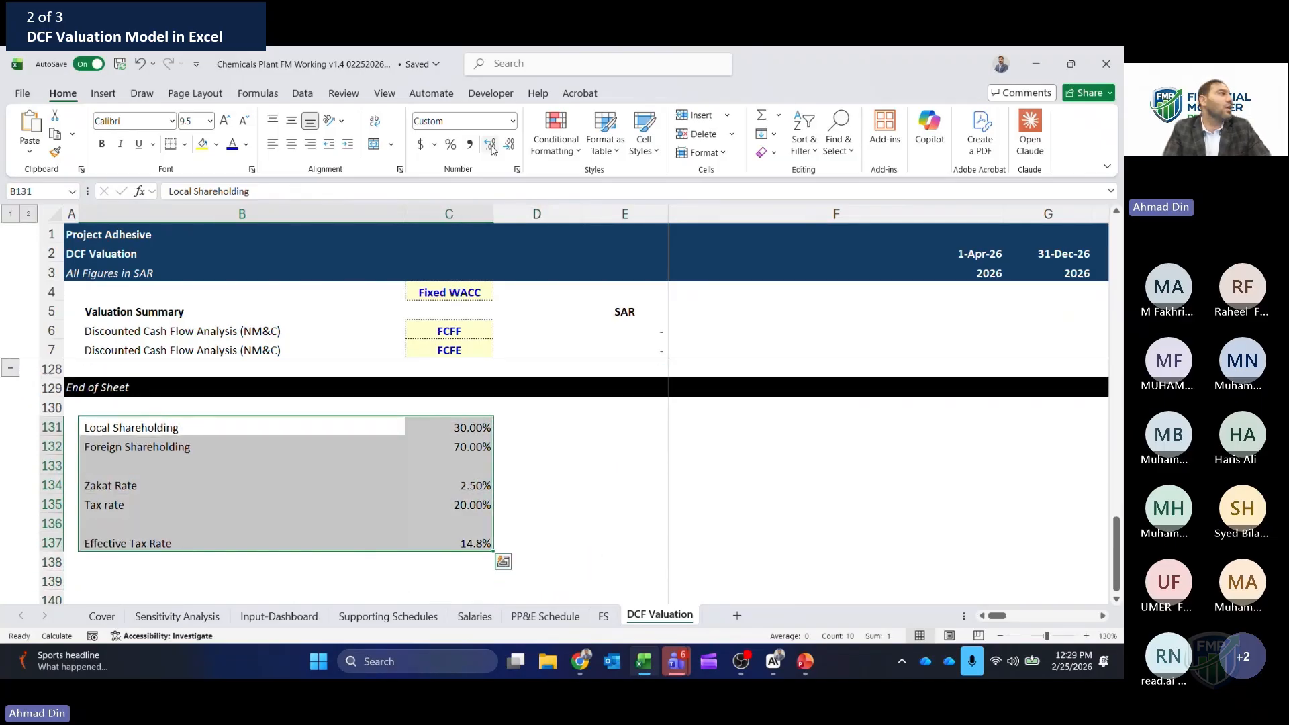
key("Delete")
- Collapse all row groups on the sheet and expand only the Free Cash Flow to Firm section
key("Page_Up")
key("Page_Up")
key("Page_Up")
key("Page_Up")
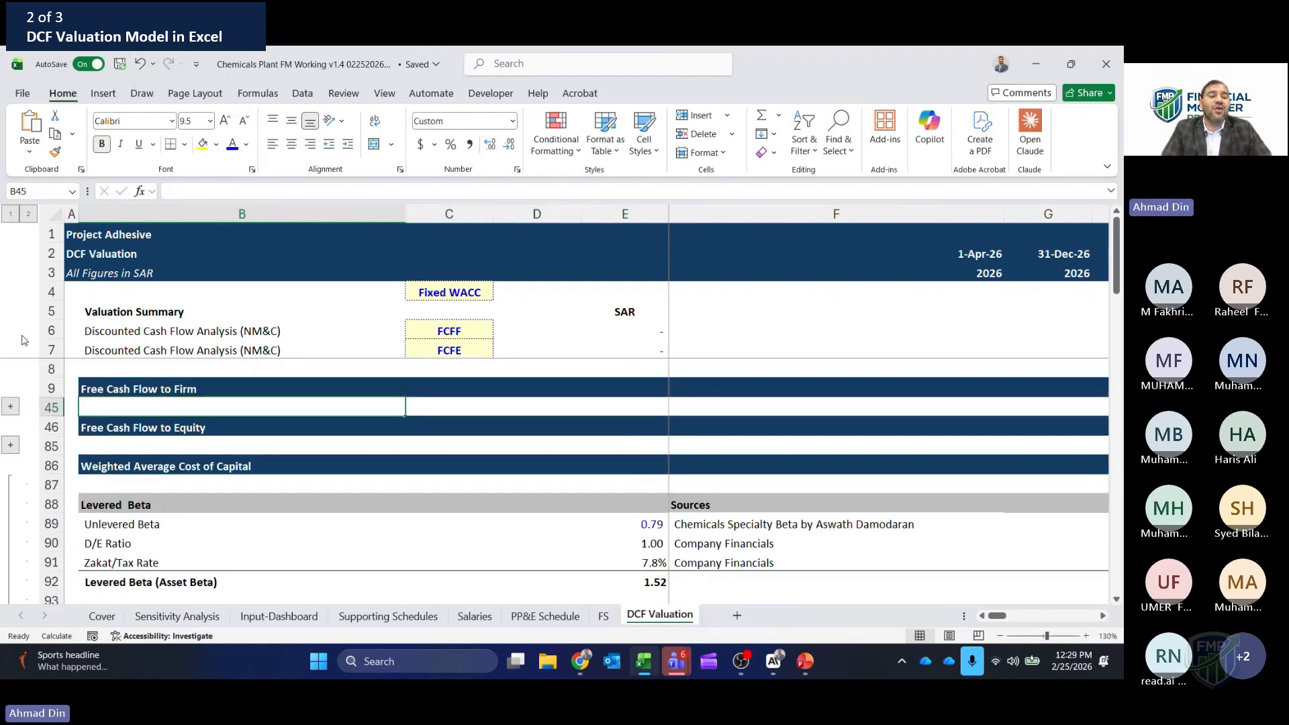
left_click(8, 215)
left_click(10, 405)
- Review the Free Cash Flow to Firm line items and the yearly columns along the Revenue row at 100% zoom
left_click(185, 329)
key("Up")
key("Down")
key("Down")
key("Down")
key("Down")
key("Down")
key("Down")
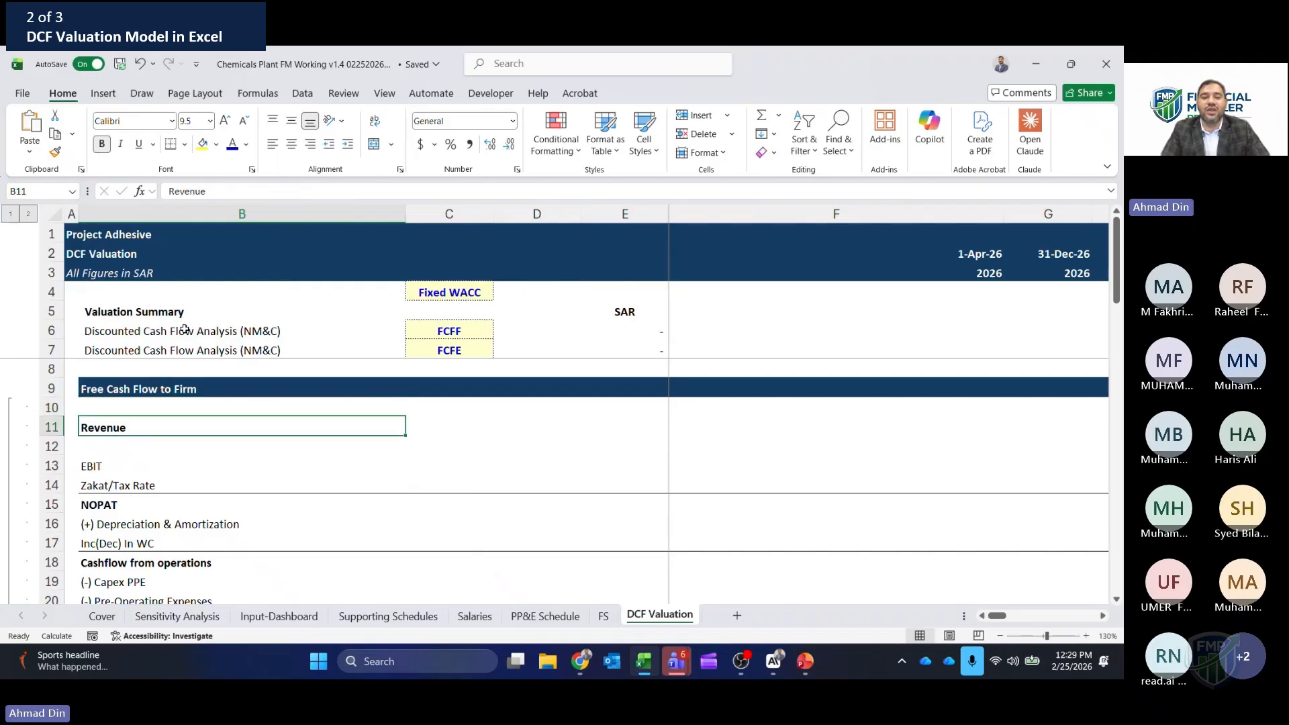
key("Right")
key("Right")
key("Right")
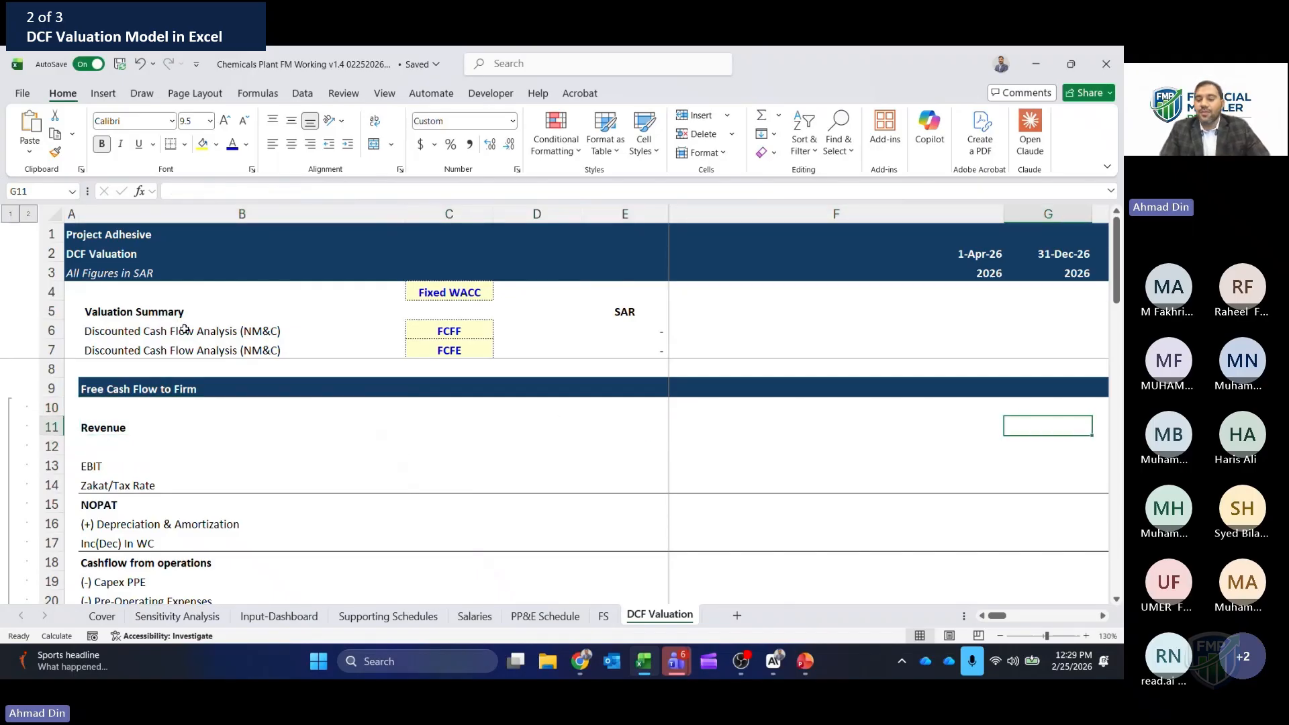
key("Right")
key("Right")
key("Left")
key("Left")
key("Left")
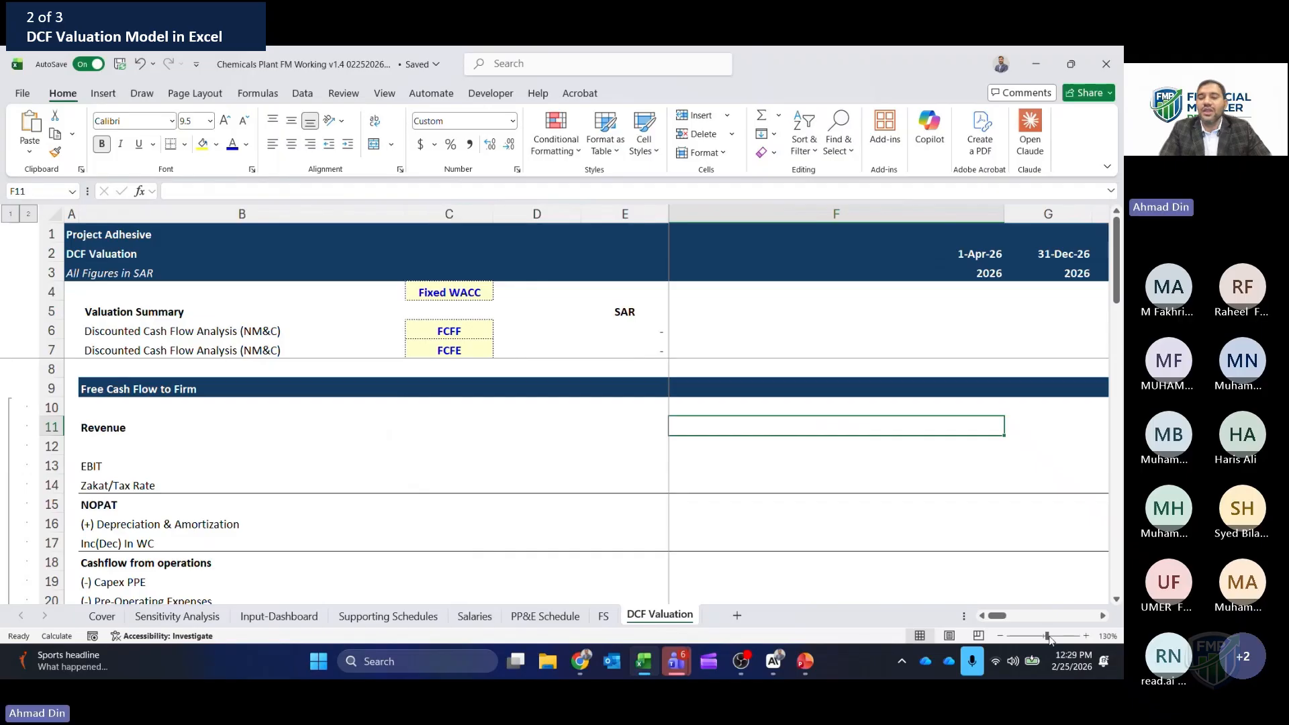
left_click(999, 636)
left_click(999, 636)
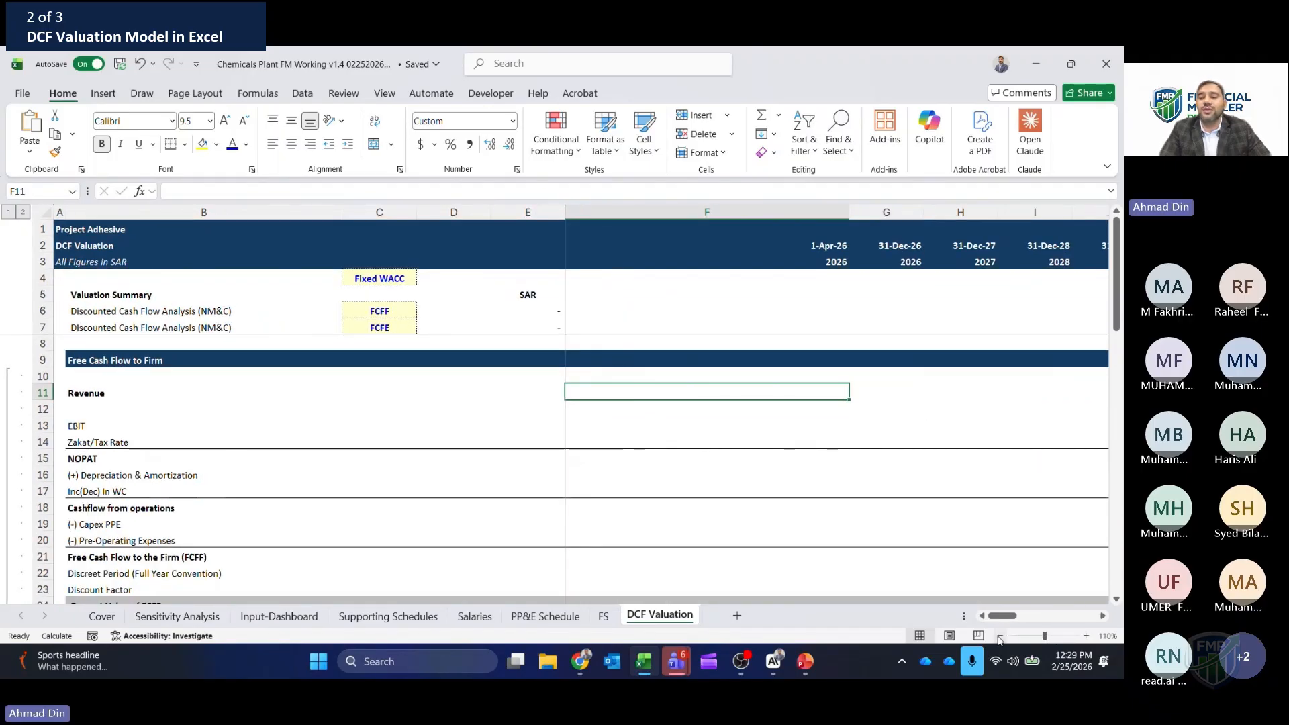
left_click(999, 637)
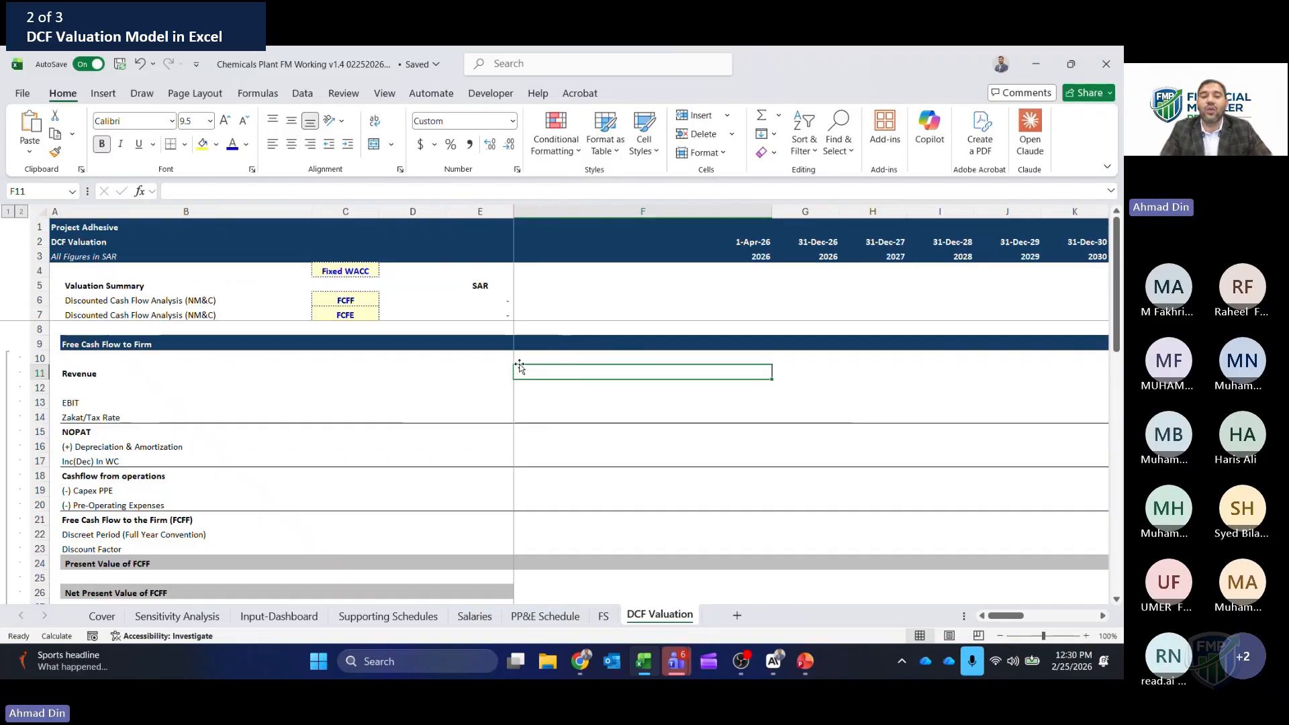
key("Right")
key("Left")
key("Right")
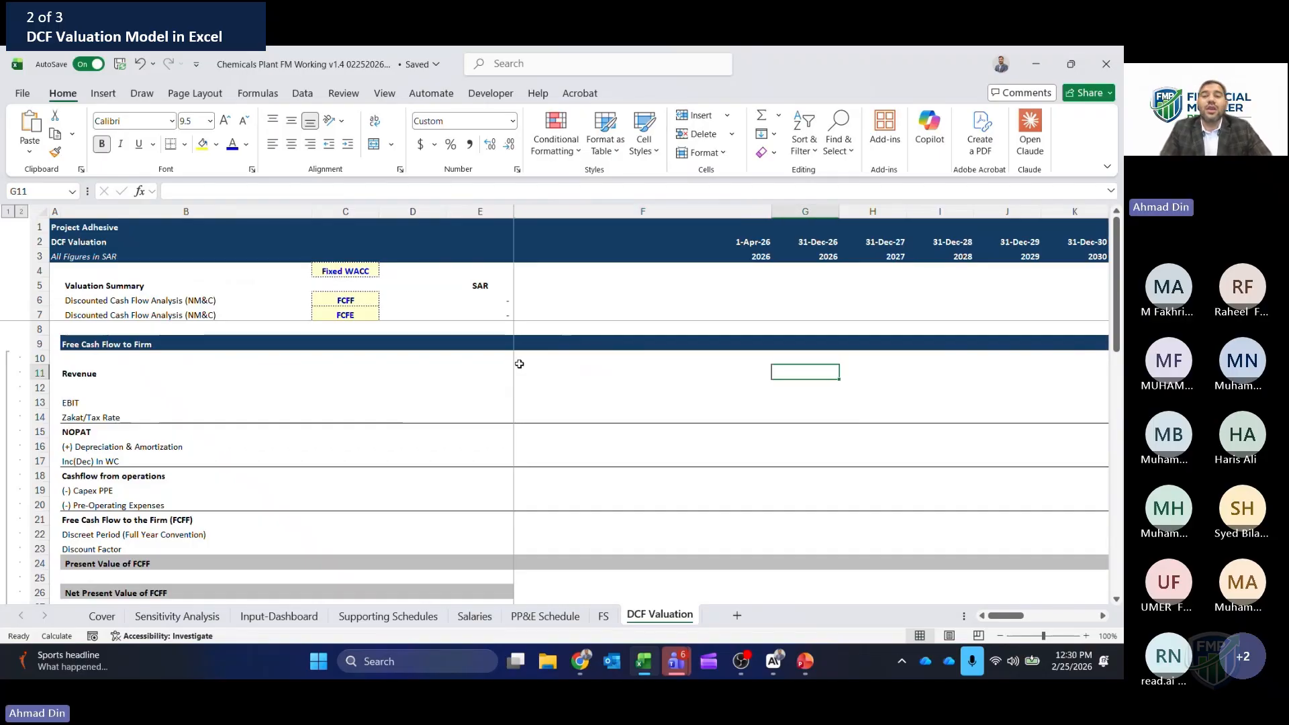
key("Left")
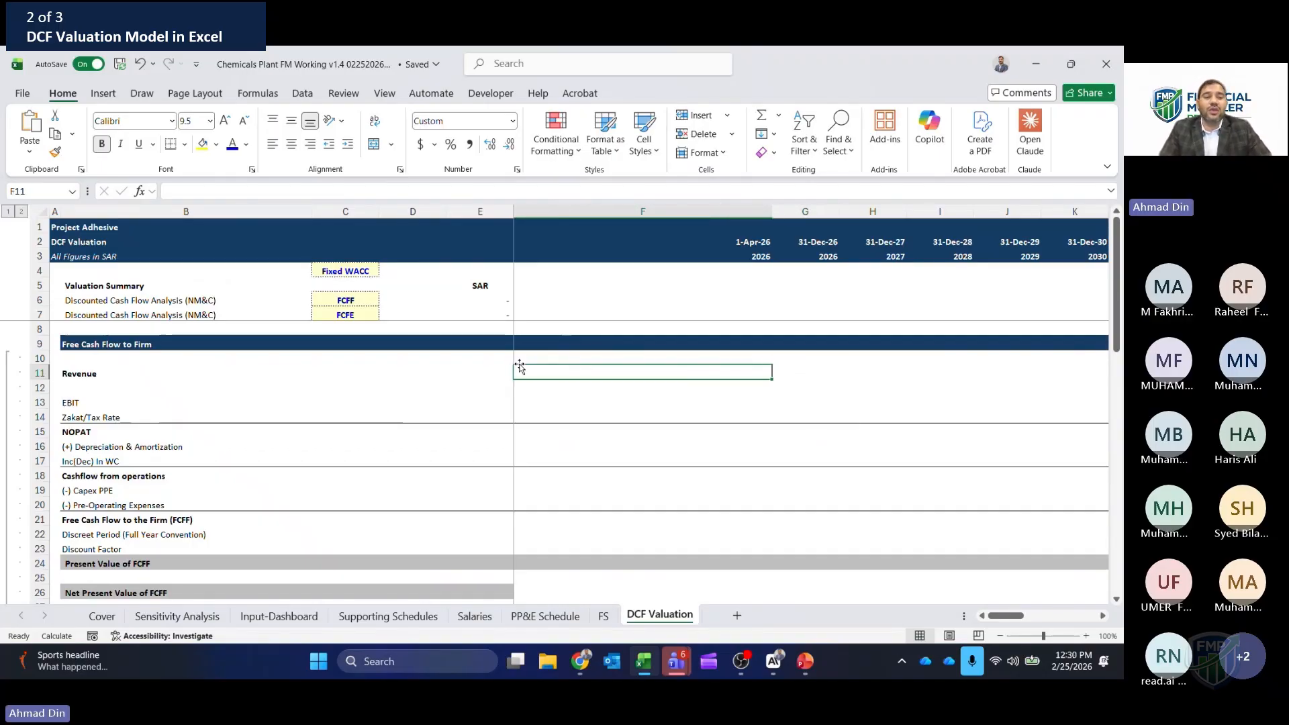
key("Left")
key("Left")
key("Left")
key("Left")
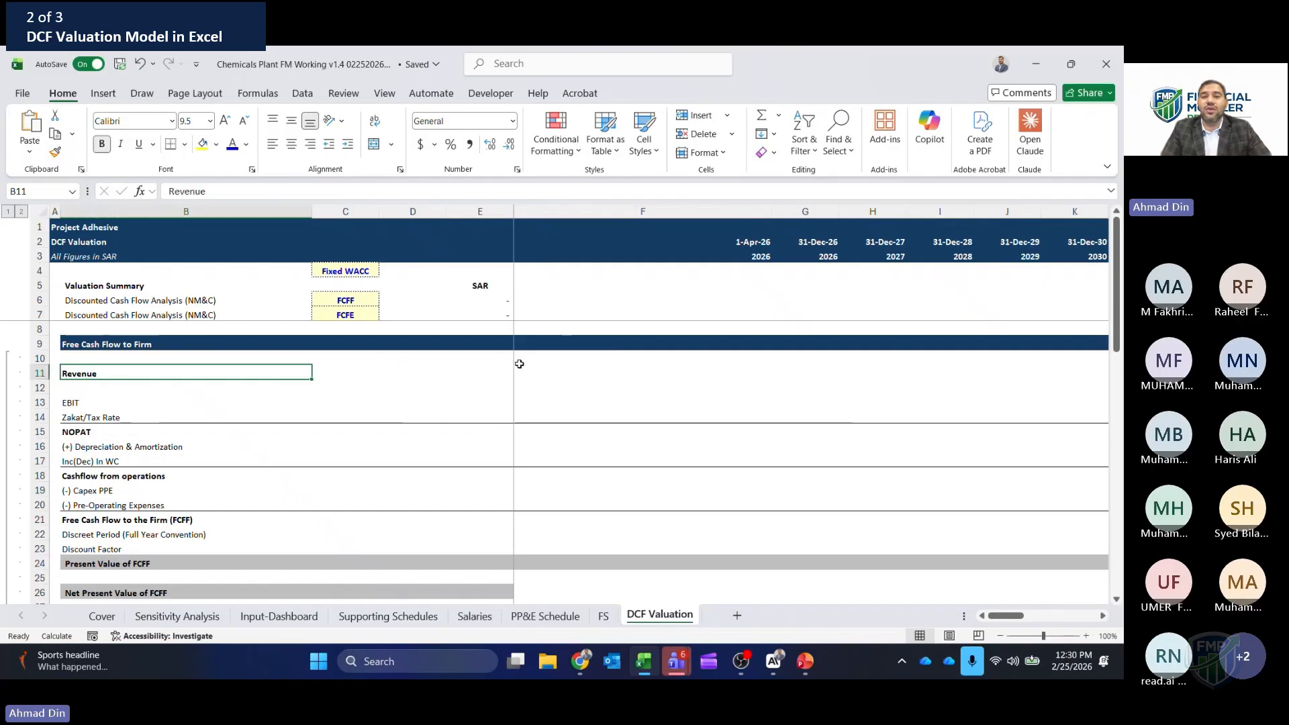
left_click(616, 155)
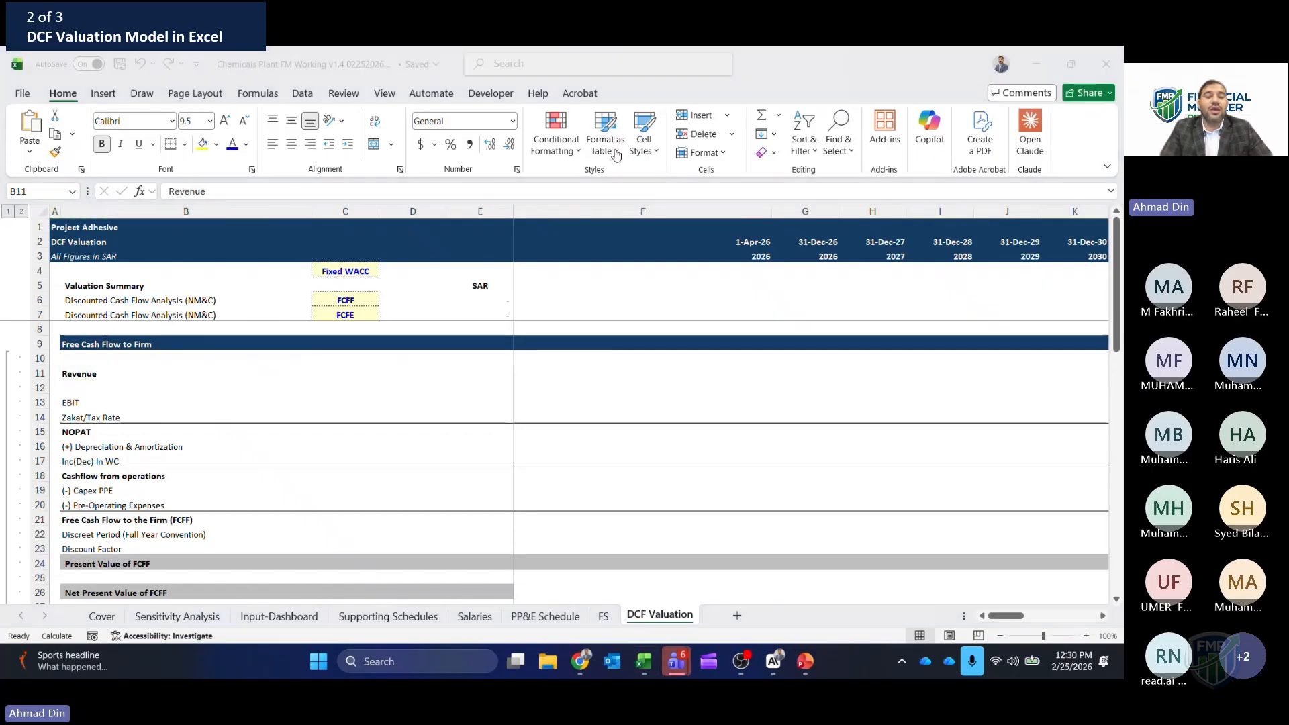
left_click(585, 216)
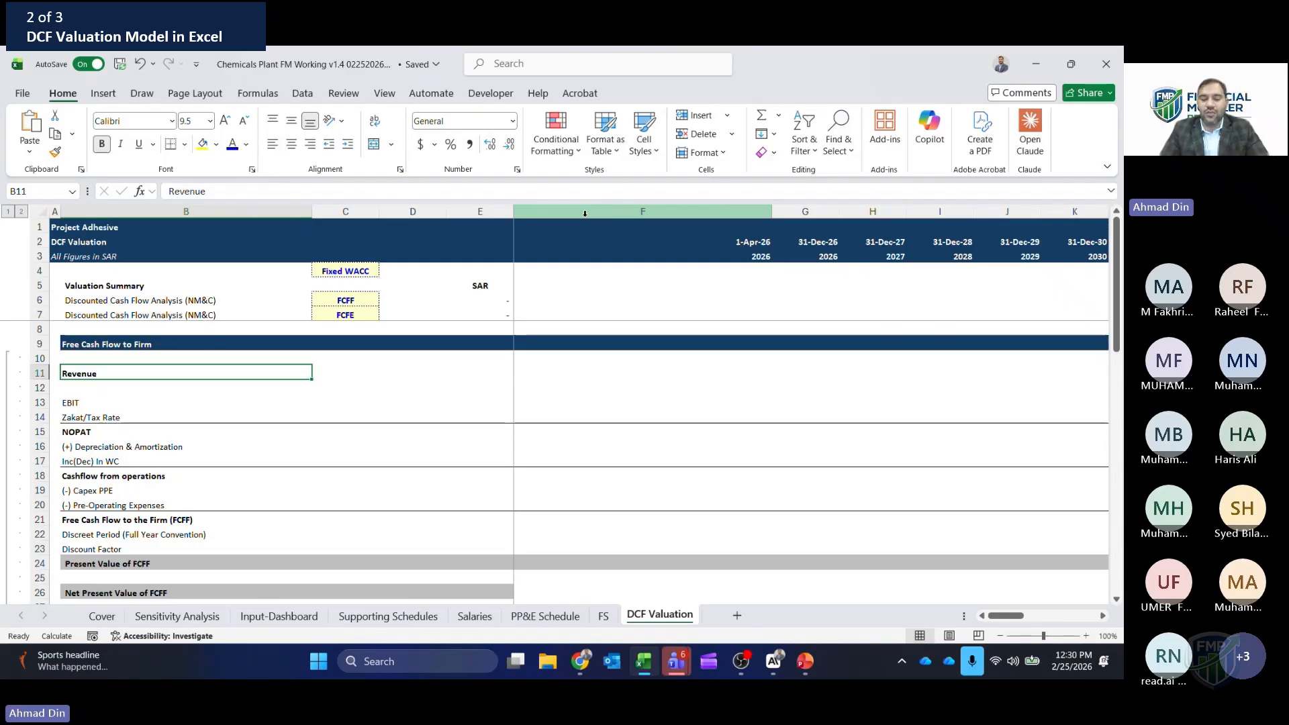
key("Right")
key("Right")
key("Right")
key("Right")
key("Right")
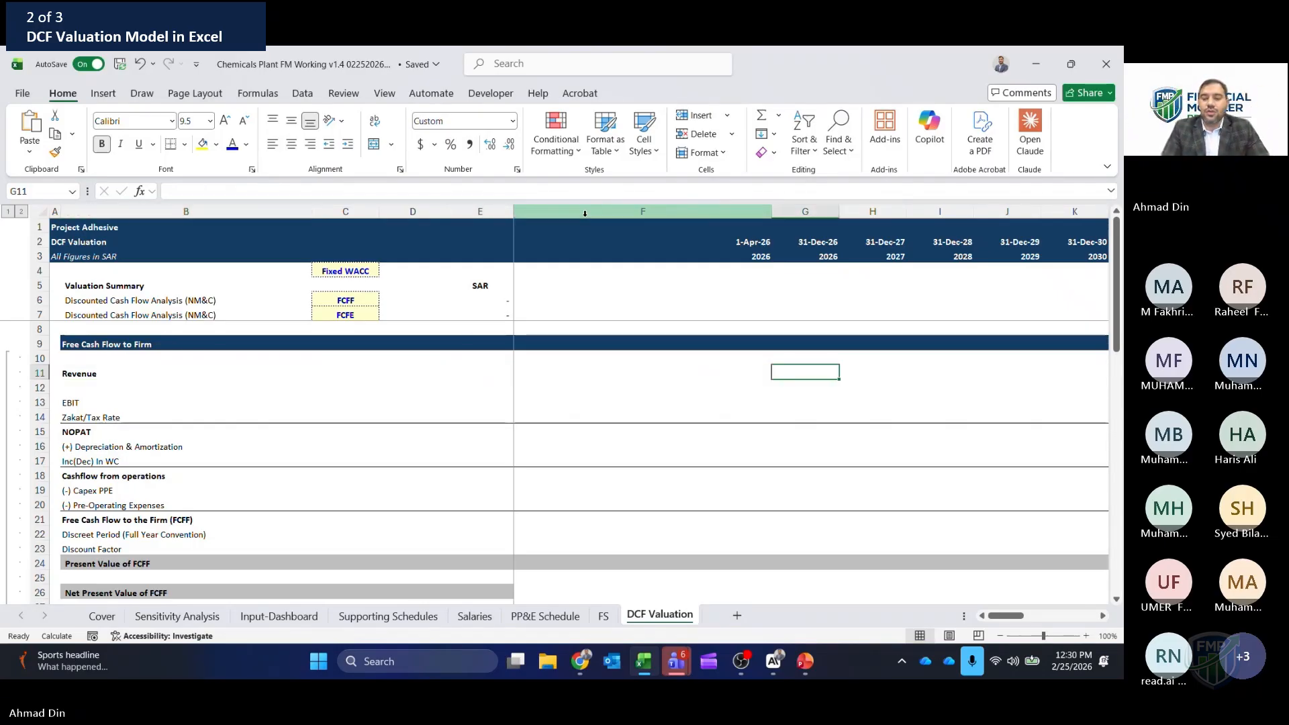
type("=")
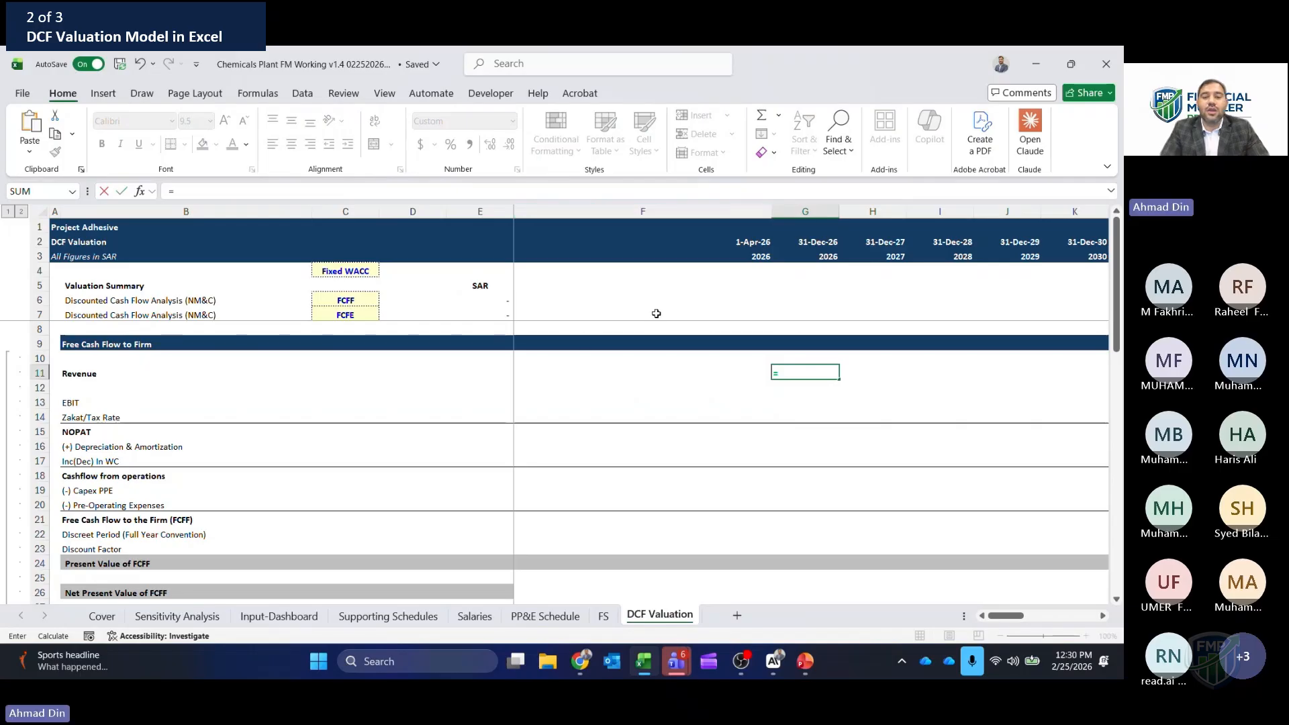
key("Escape")
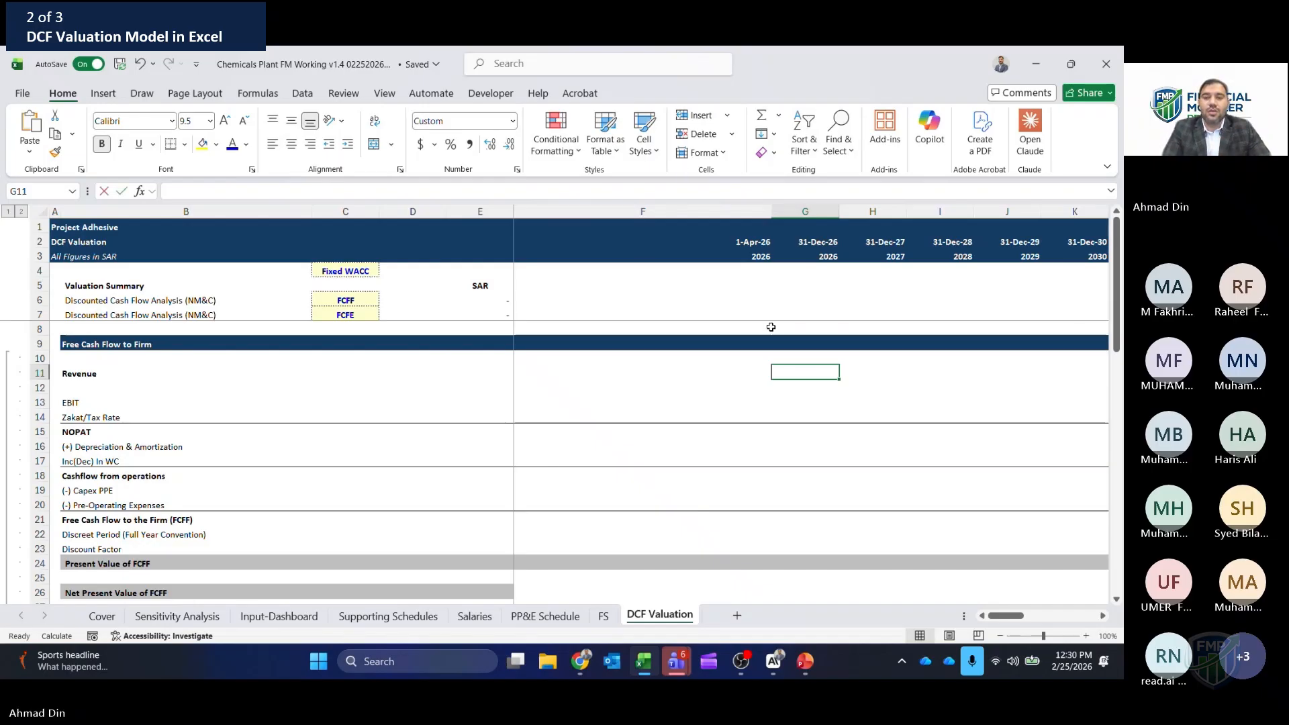
type("=")
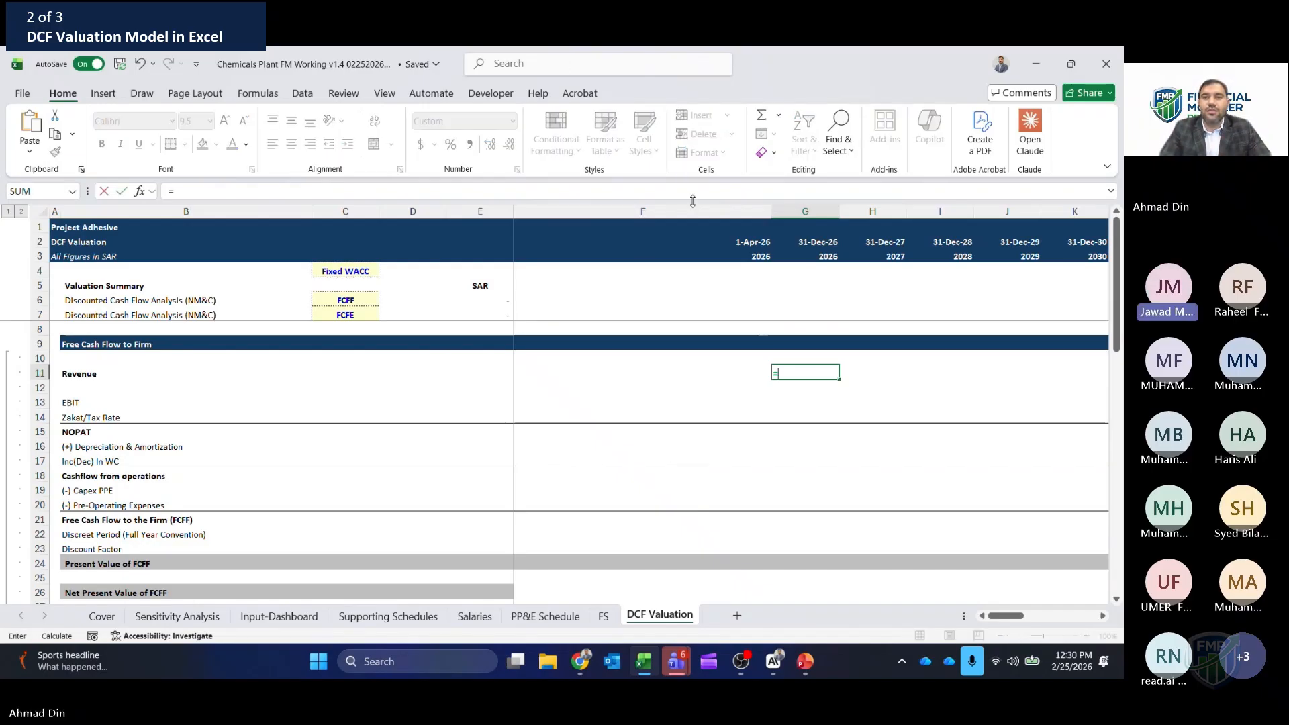
- Switch to the Teams meeting, disable the unmuted attendee's microphone and admit the person waiting in the lobby
key("alt+Tab")
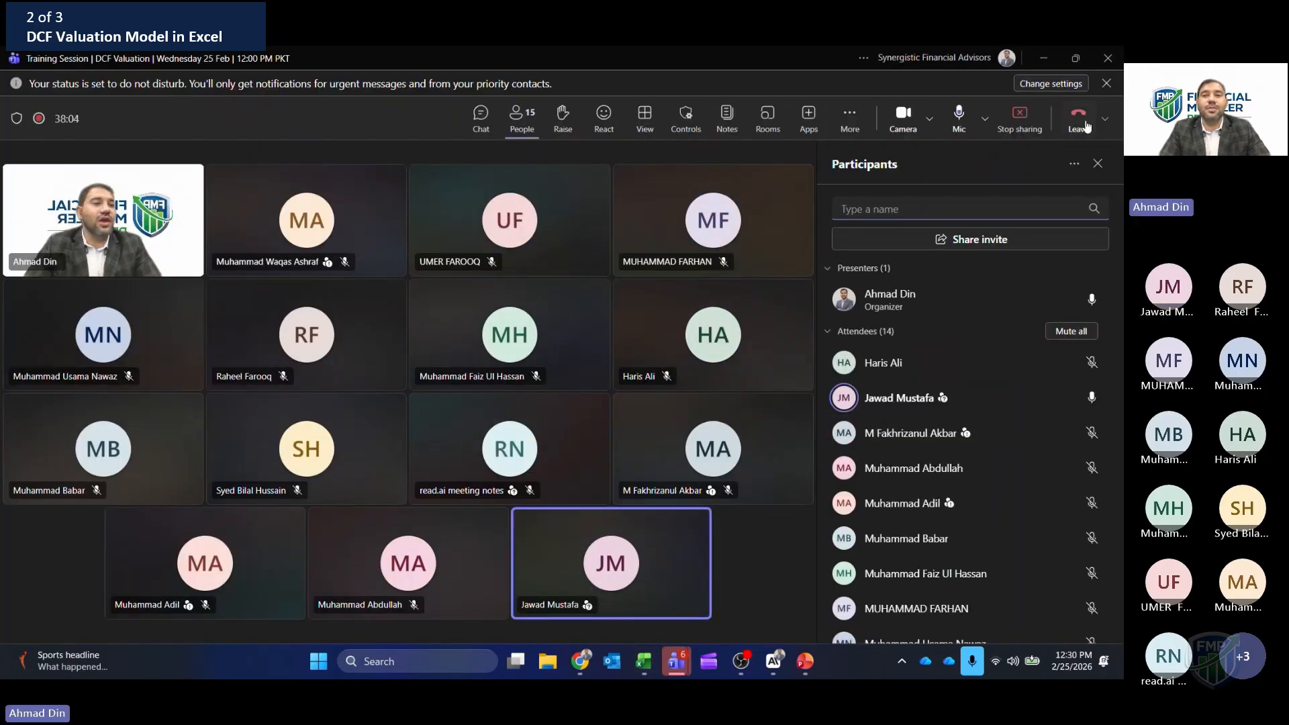
left_click(519, 115)
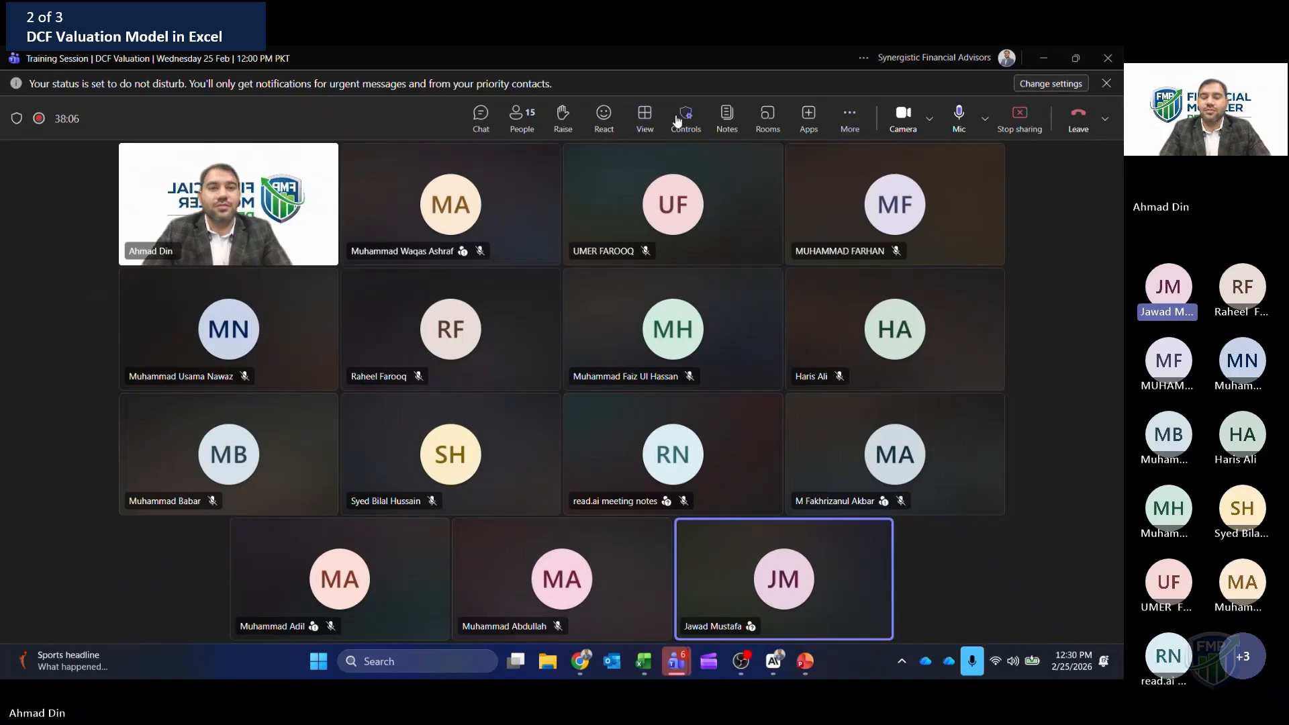
mouse_move(812, 663)
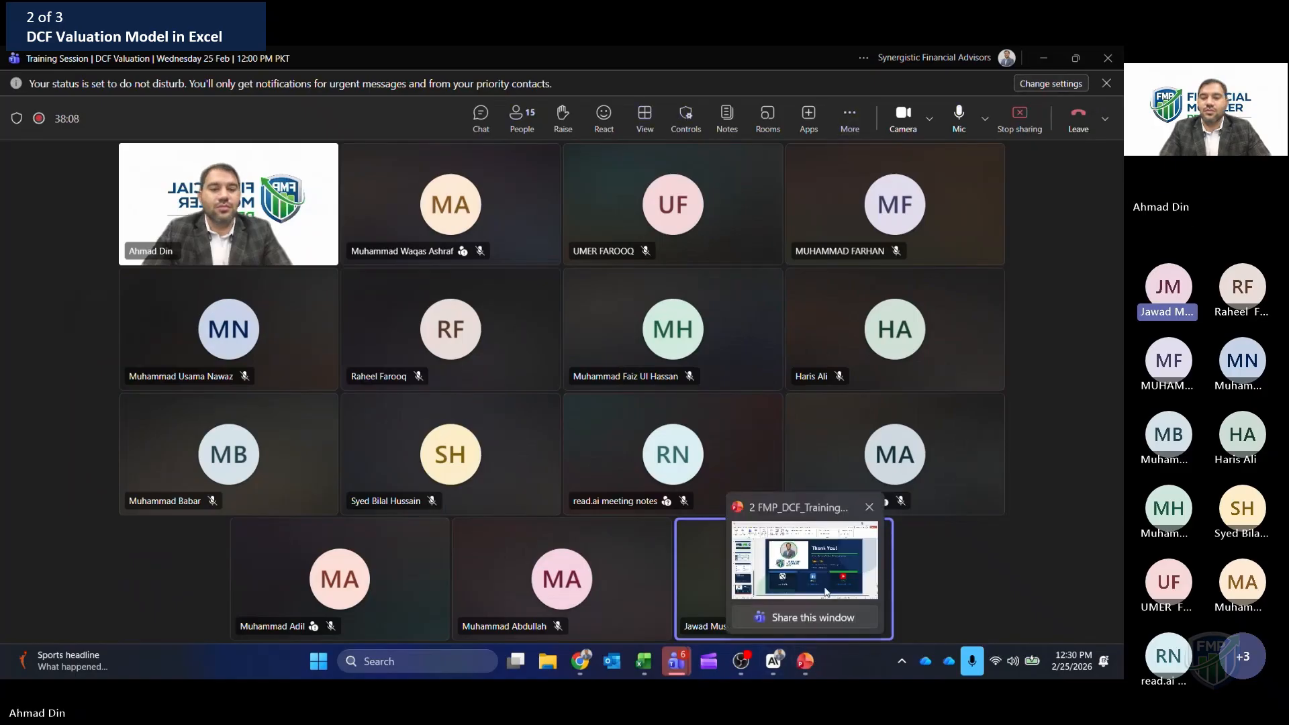
right_click(775, 588)
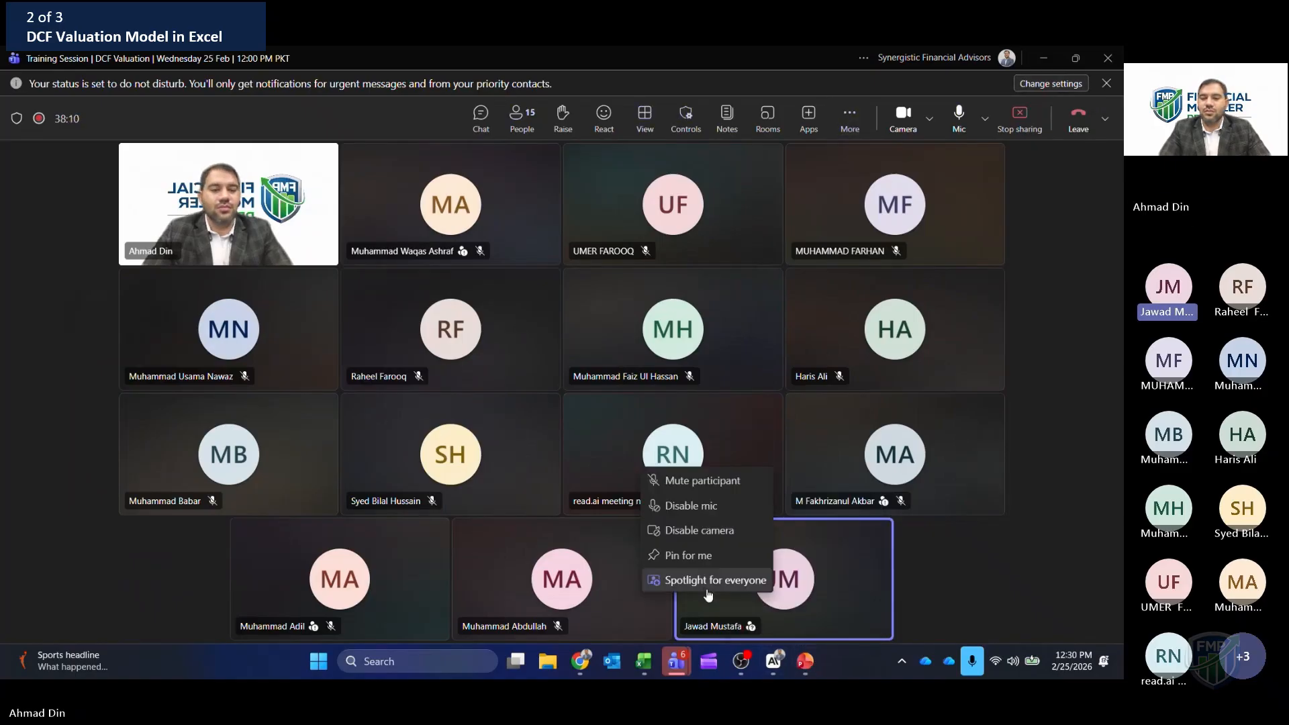
left_click(701, 504)
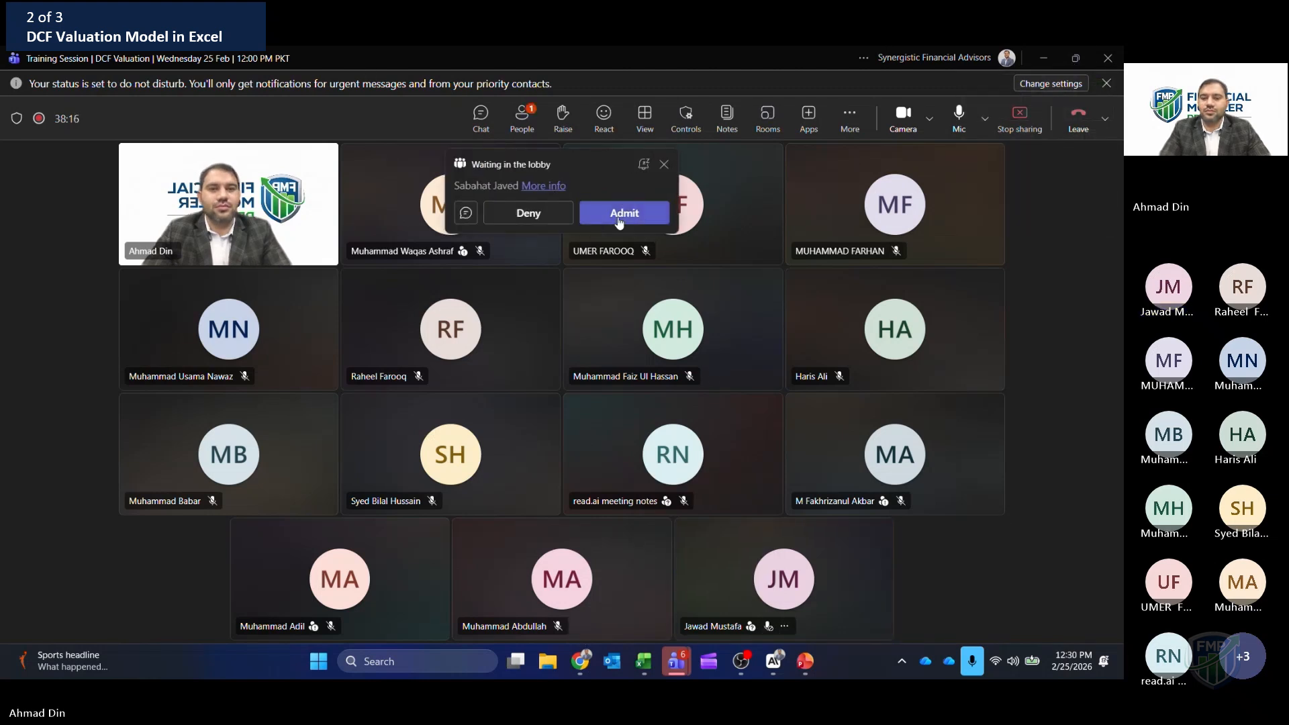
left_click(617, 205)
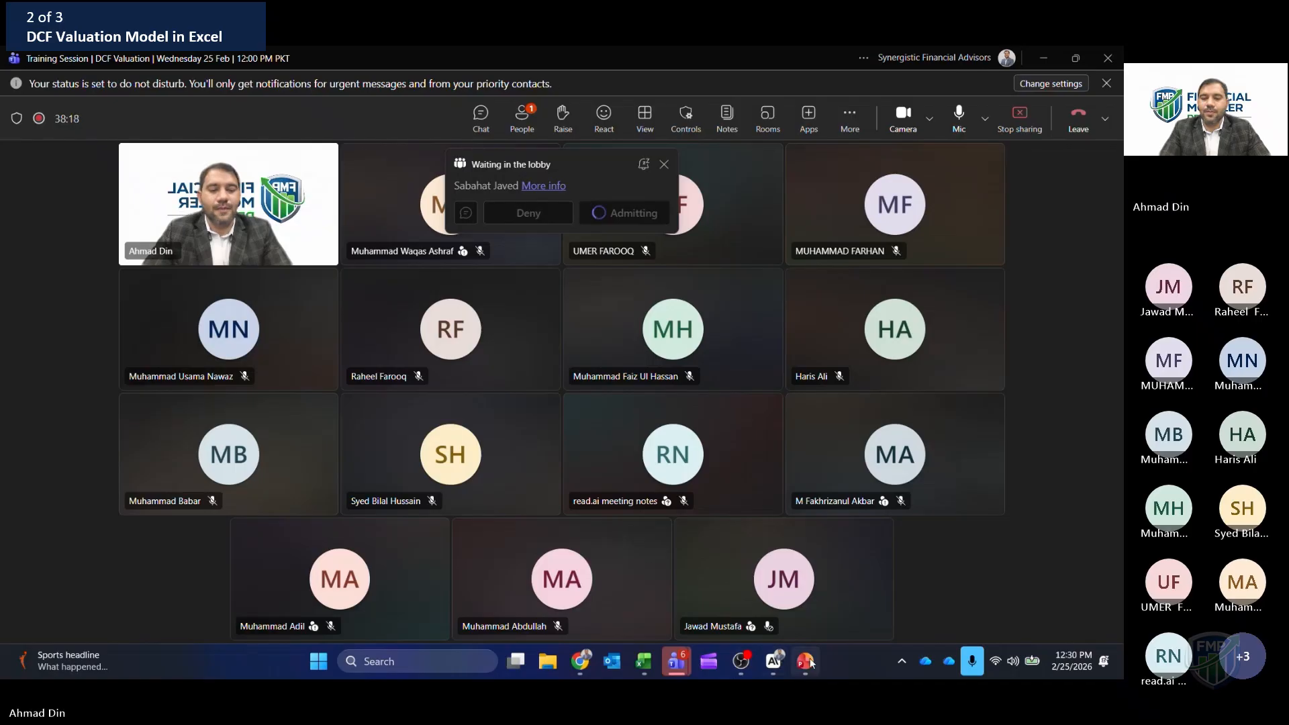
- Switch back to the Excel workbook and link the 31-Dec-26 Revenue in G11 to the income statement with =FS!H$6
left_click(643, 666)
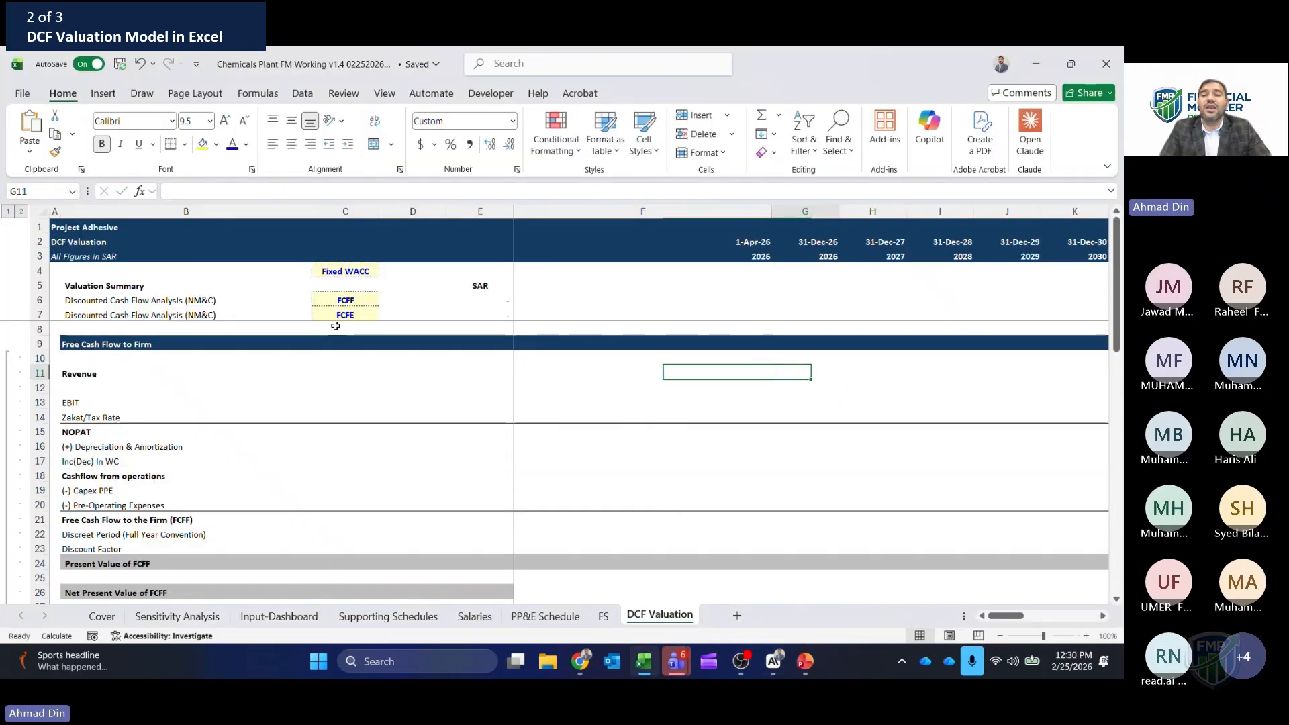
type("=")
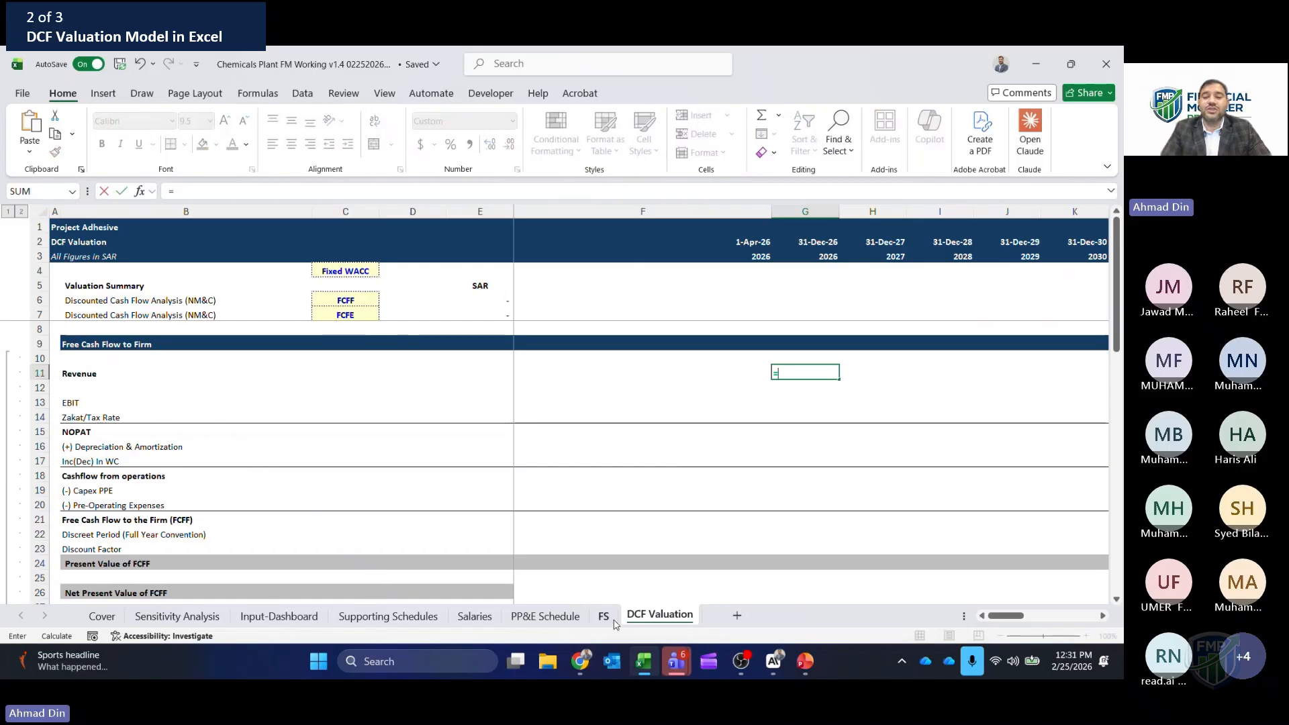
left_click(608, 620)
left_click(535, 228)
key("Down")
key("Down")
key("Down")
key("Down")
key("Down")
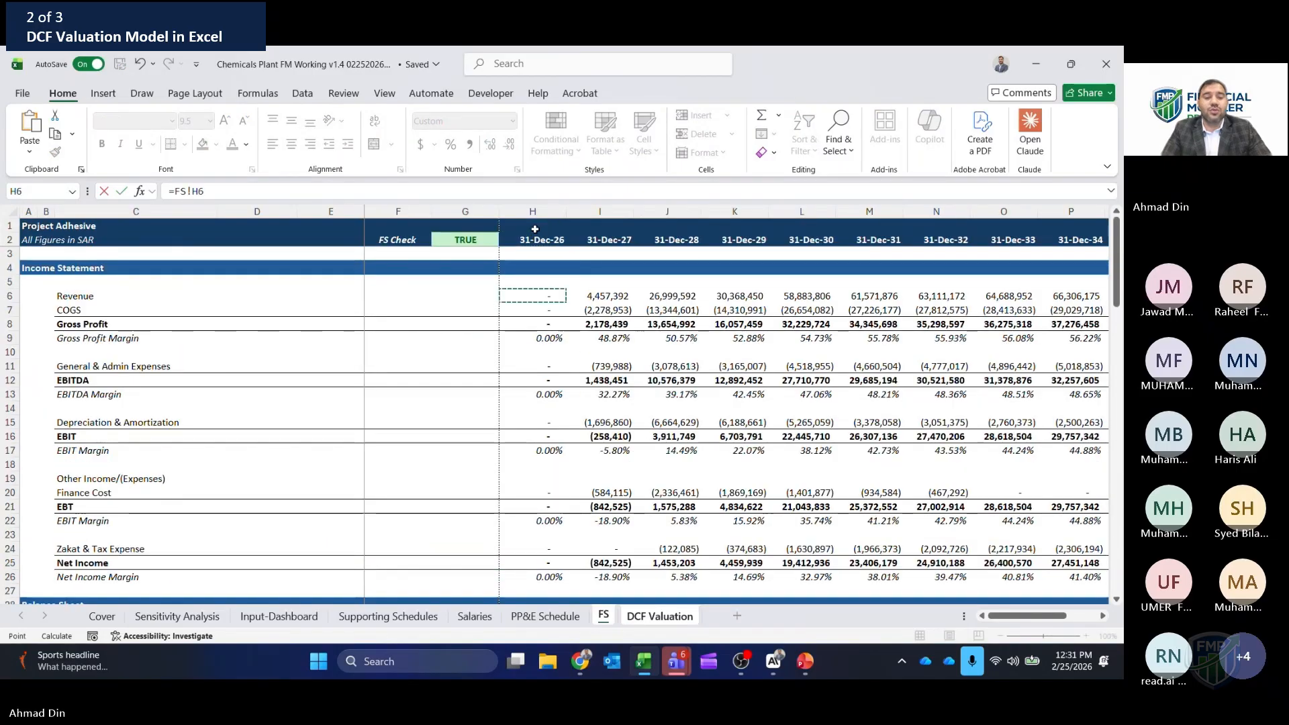
key("F4")
key("F4")
key("ctrl+Return")
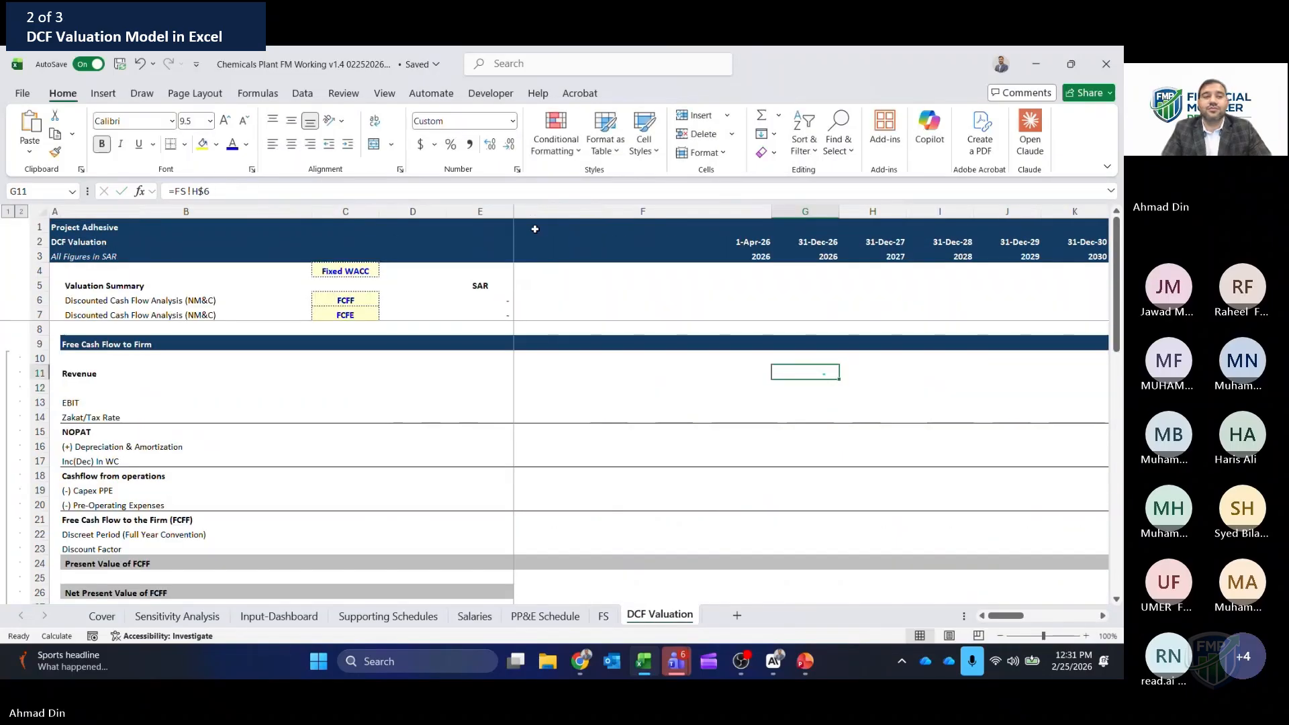
- Copy the Revenue formula from G11 across H11:P11 through 31-Dec-35
key("ctrl+c")
key("Right")
key("ctrl+shift+Right")
key("shift+Left")
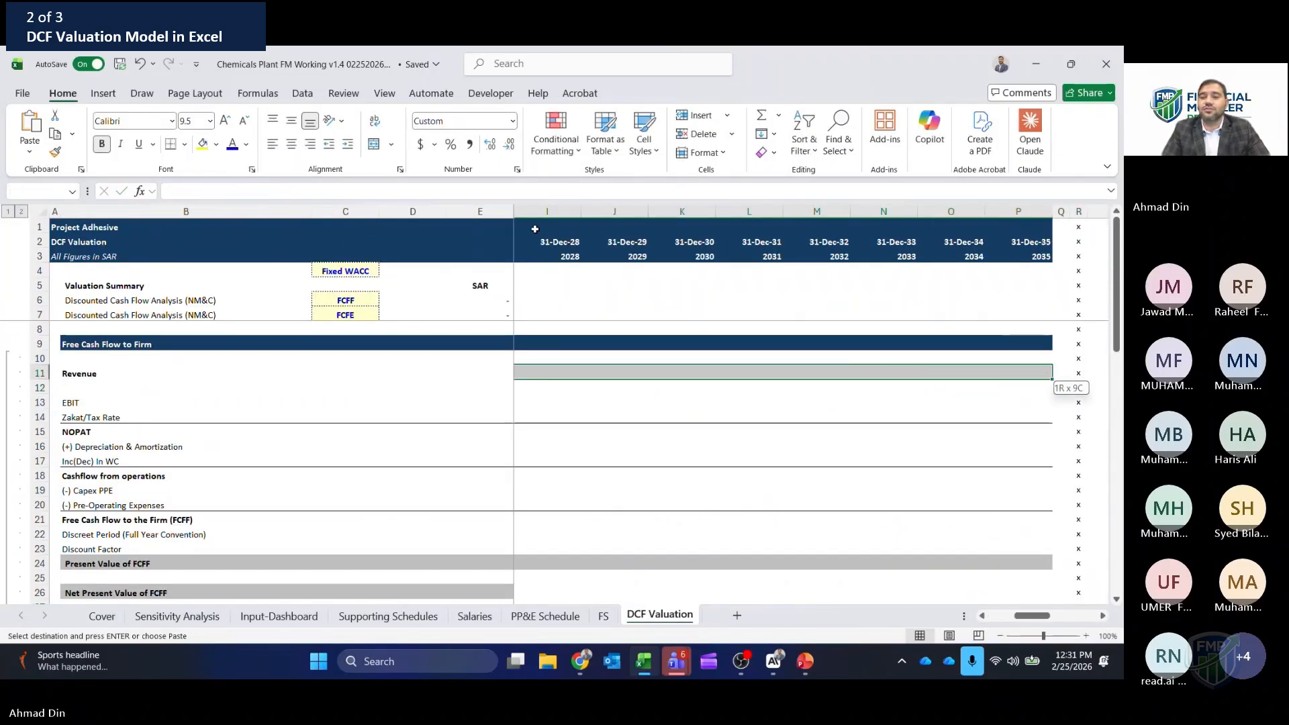
key("Return")
- Link the 31-Dec-26 EBIT in G13 to the income statement's EBIT row with =FS!H$16
key("Home")
key("Right")
key("Down")
key("Down")
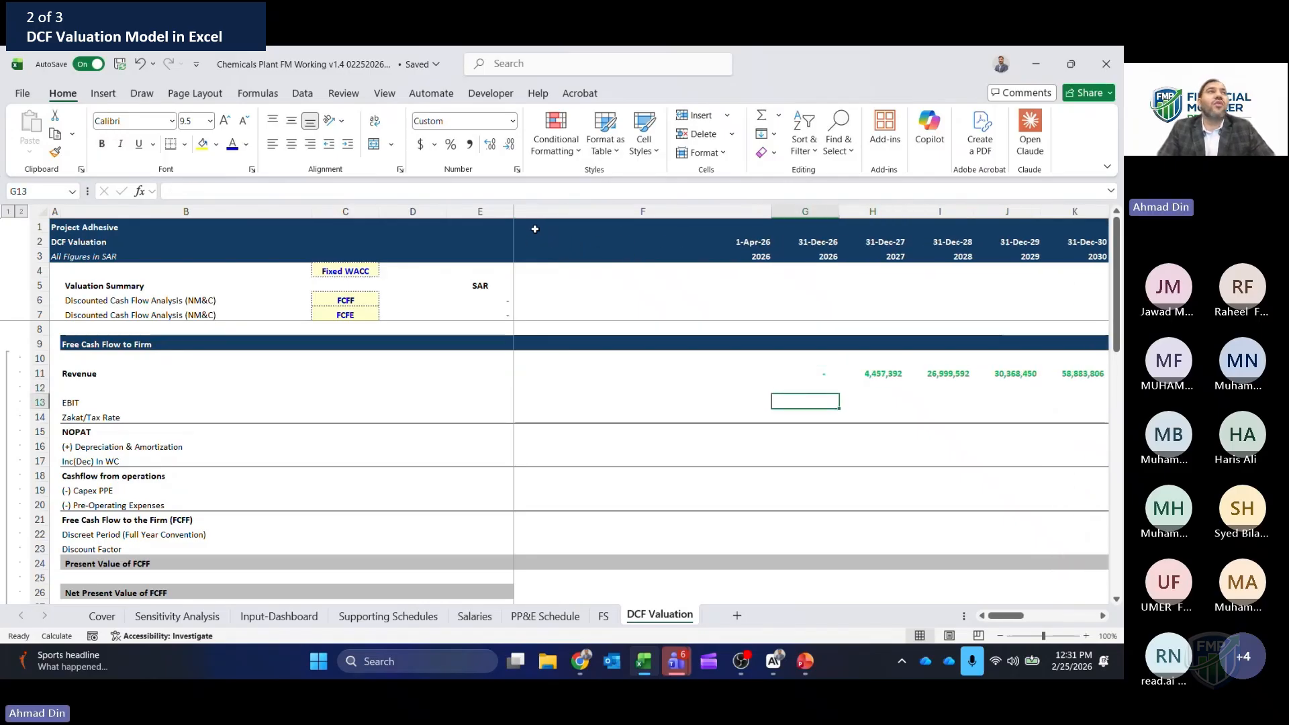
type("=")
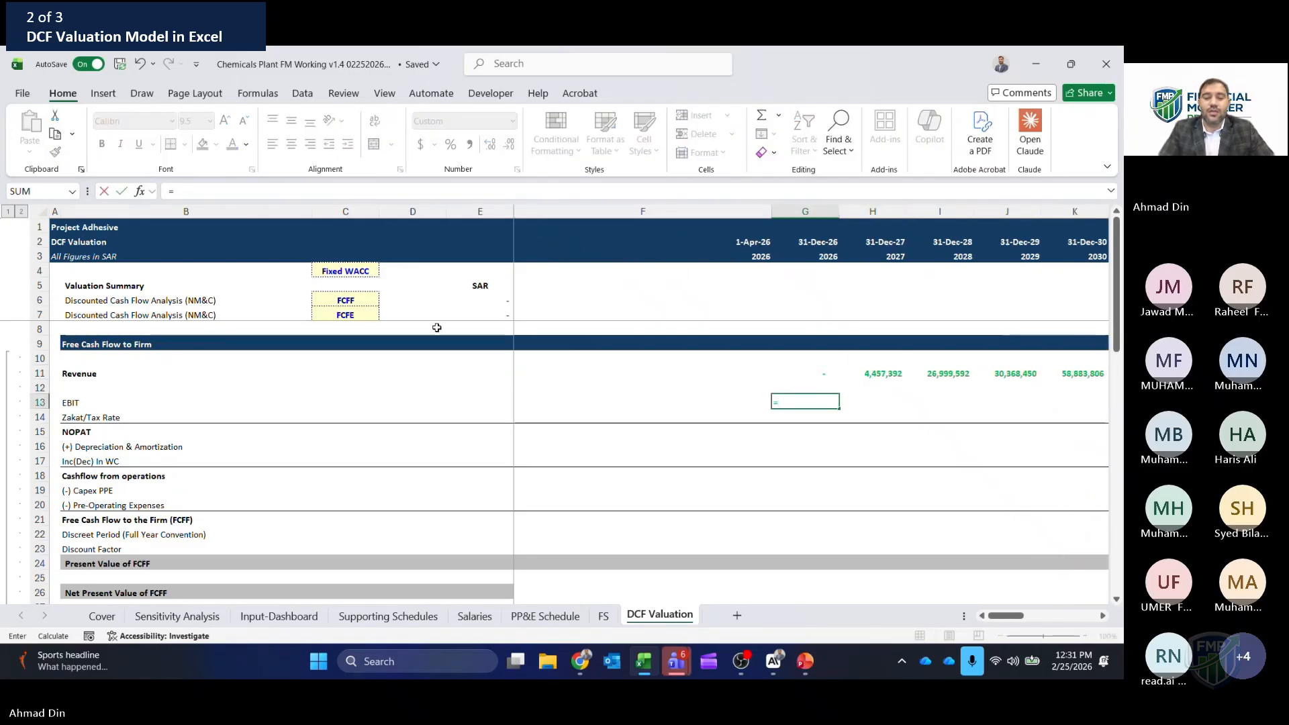
left_click(603, 616)
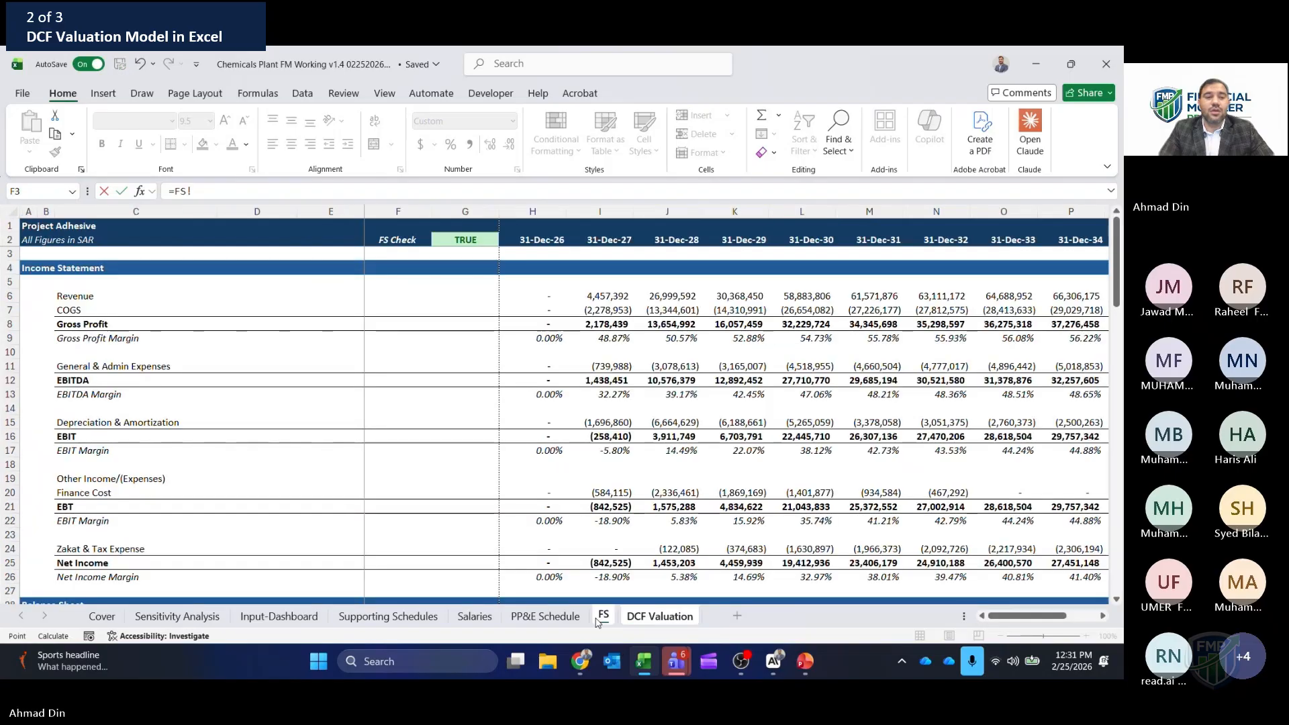
left_click(87, 435)
key("Right")
key("Right")
key("Right")
key("Right")
key("Right")
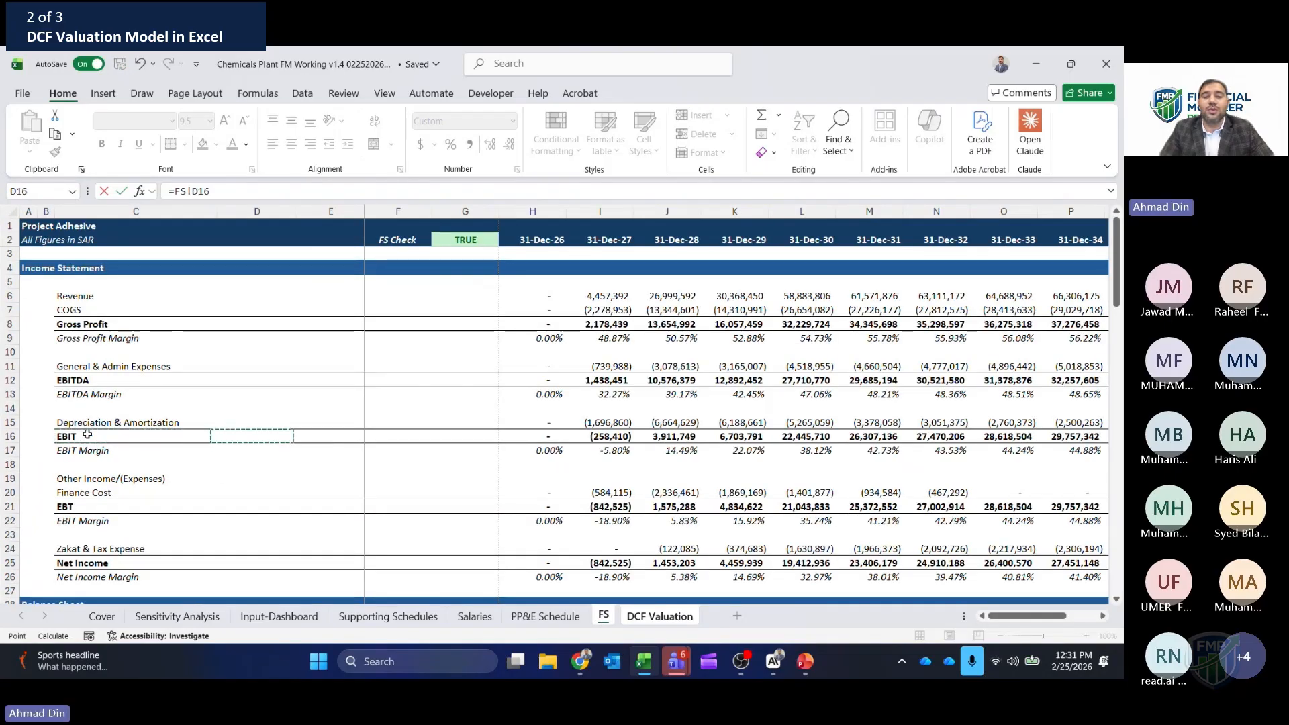
key("F4")
key("F4")
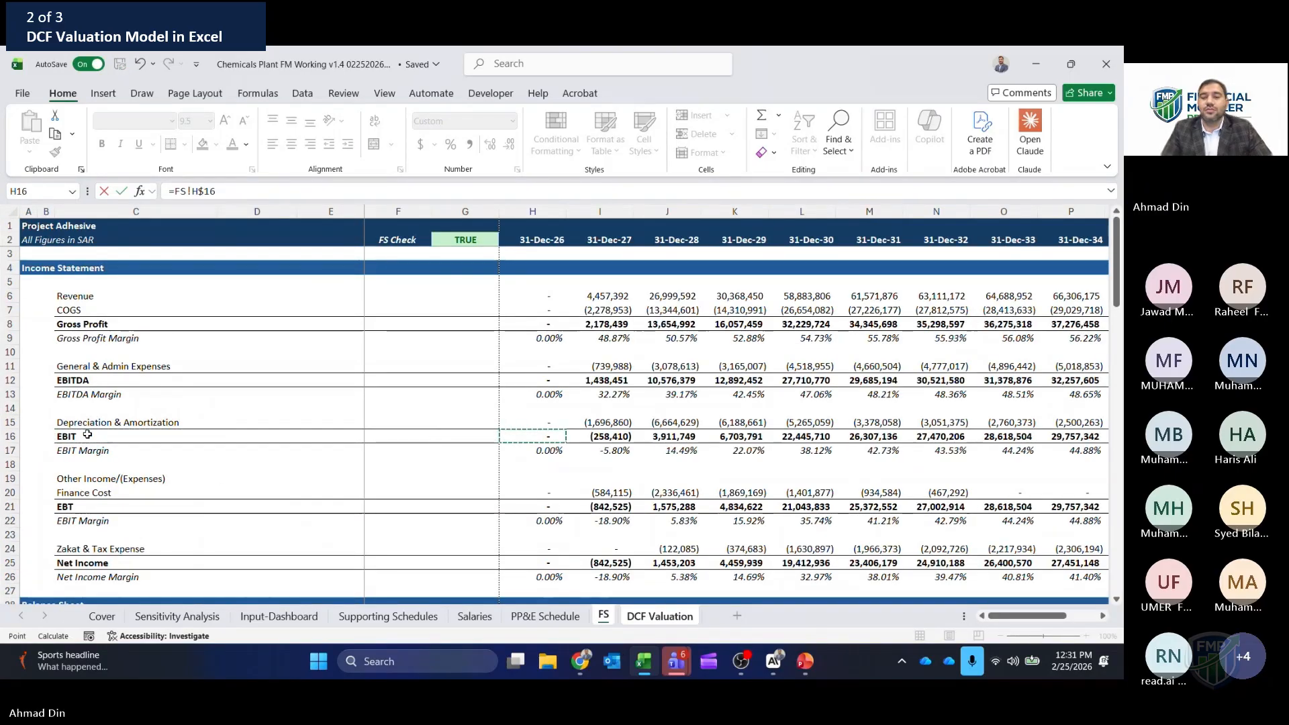
key("ctrl+Return")
- Copy the EBIT formula from G13 across H13:P13 through 31-Dec-35
key("ctrl+c")
key("Right")
key("ctrl+shift+Right")
key("shift+Left")
key("shift+Left")
key("Return")
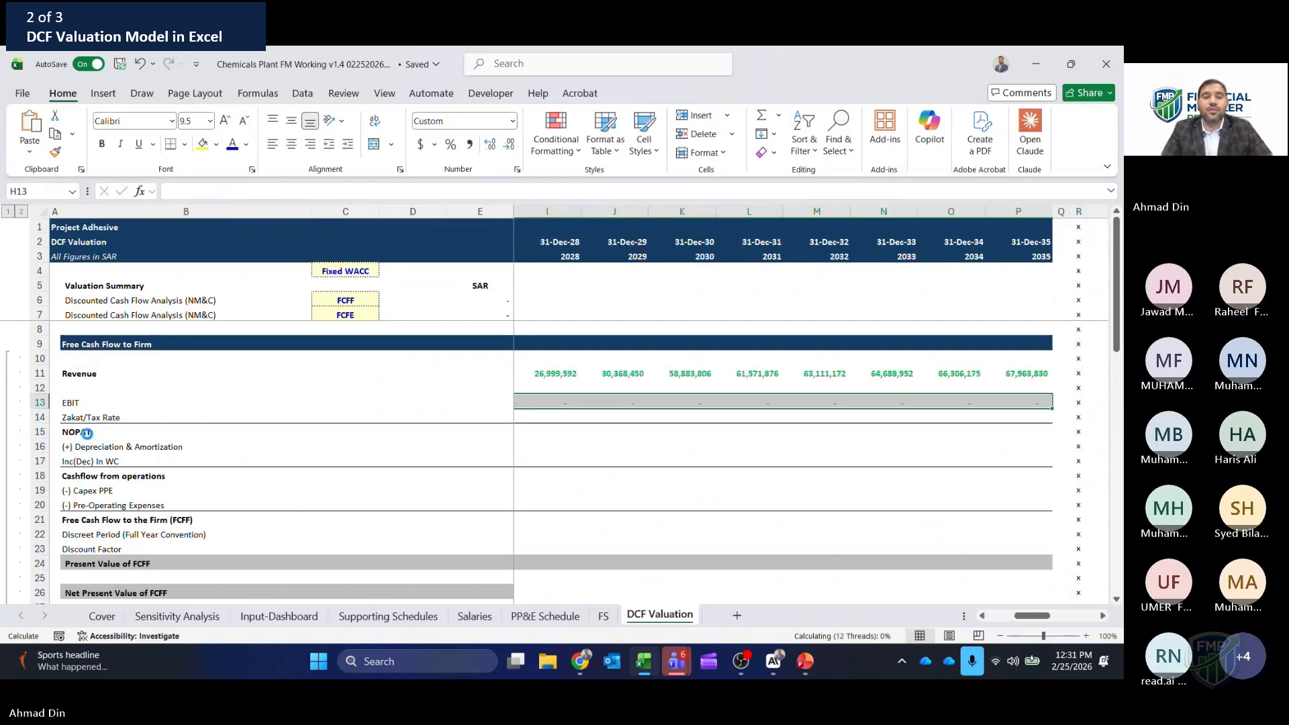
- Link the 31-Dec-26 Zakat/Tax Rate in G14 to the rate in the assumptions at the sheet's end with =$E$127
key("Down")
key("Left")
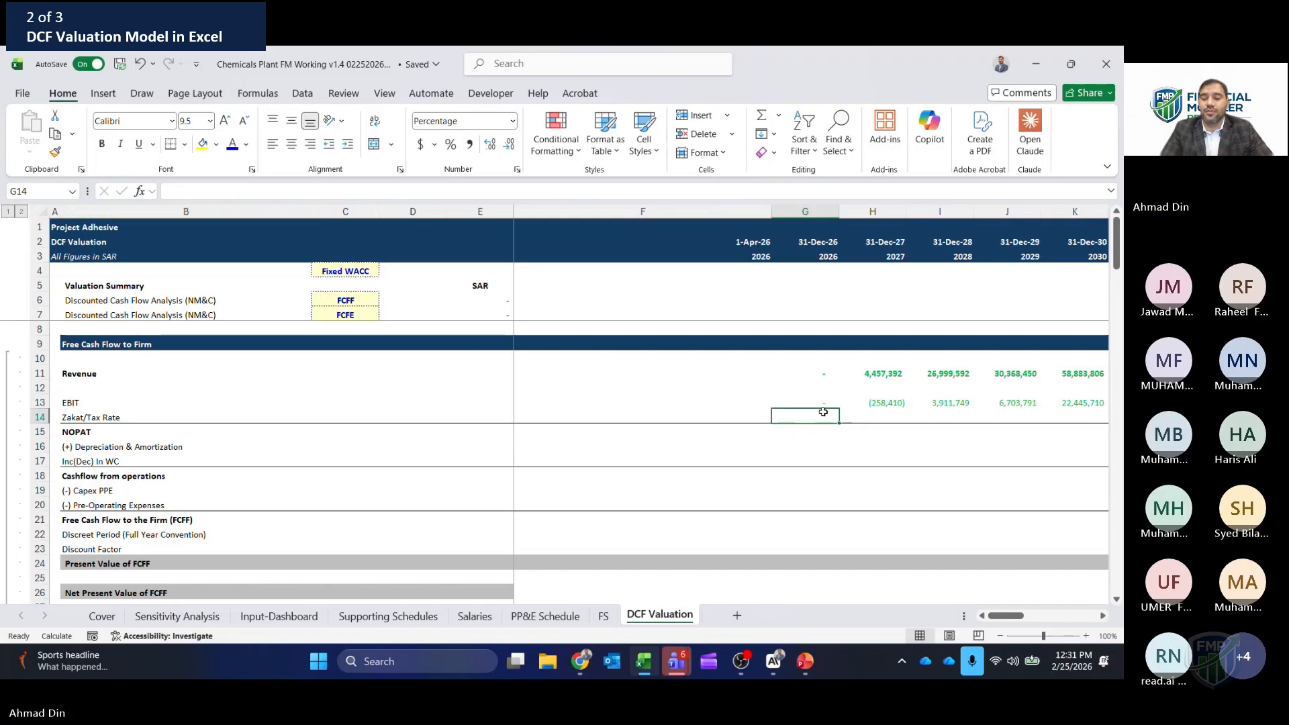
type("=")
key("Down")
key("Down")
key("Down")
key("Down")
key("Down")
key("Down")
key("Down")
key("Down")
key("Down")
key("Down")
key("Down")
key("Down")
key("Down")
key("Down")
key("Down")
key("Down")
key("Page_Down")
key("Page_Down")
key("Page_Down")
key("Page_Down")
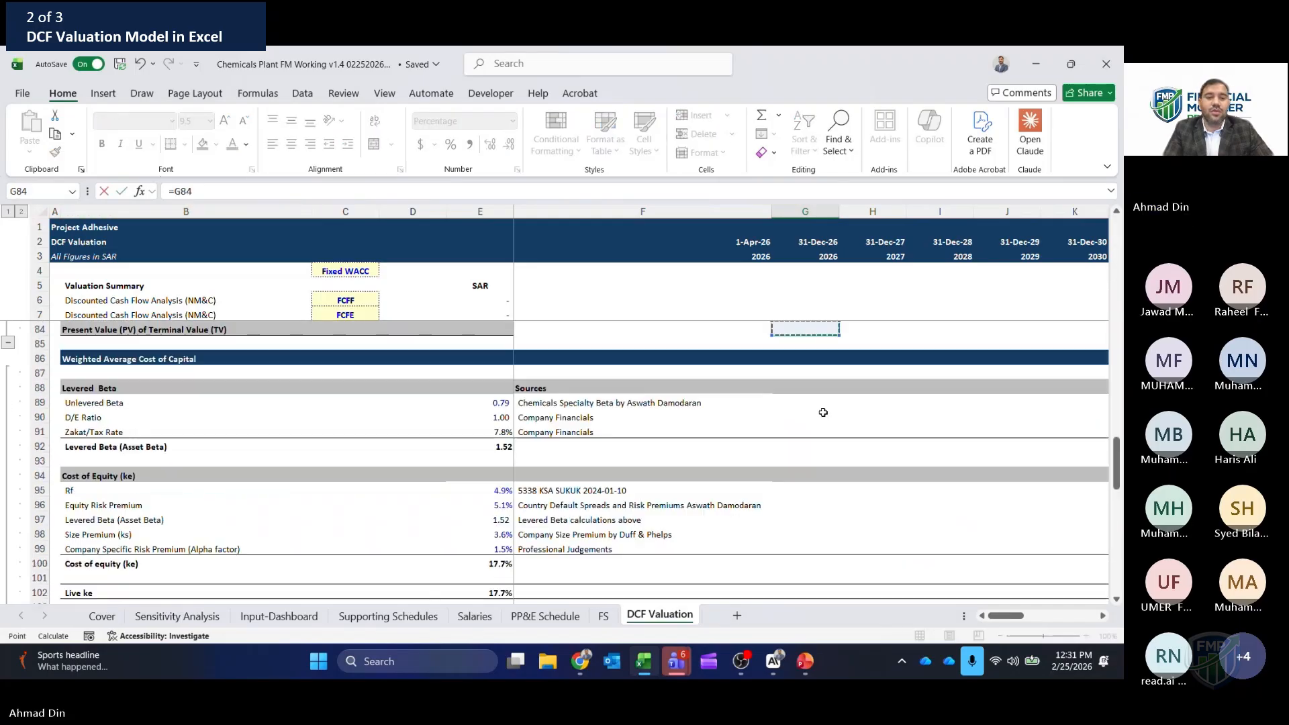
key("Page_Down")
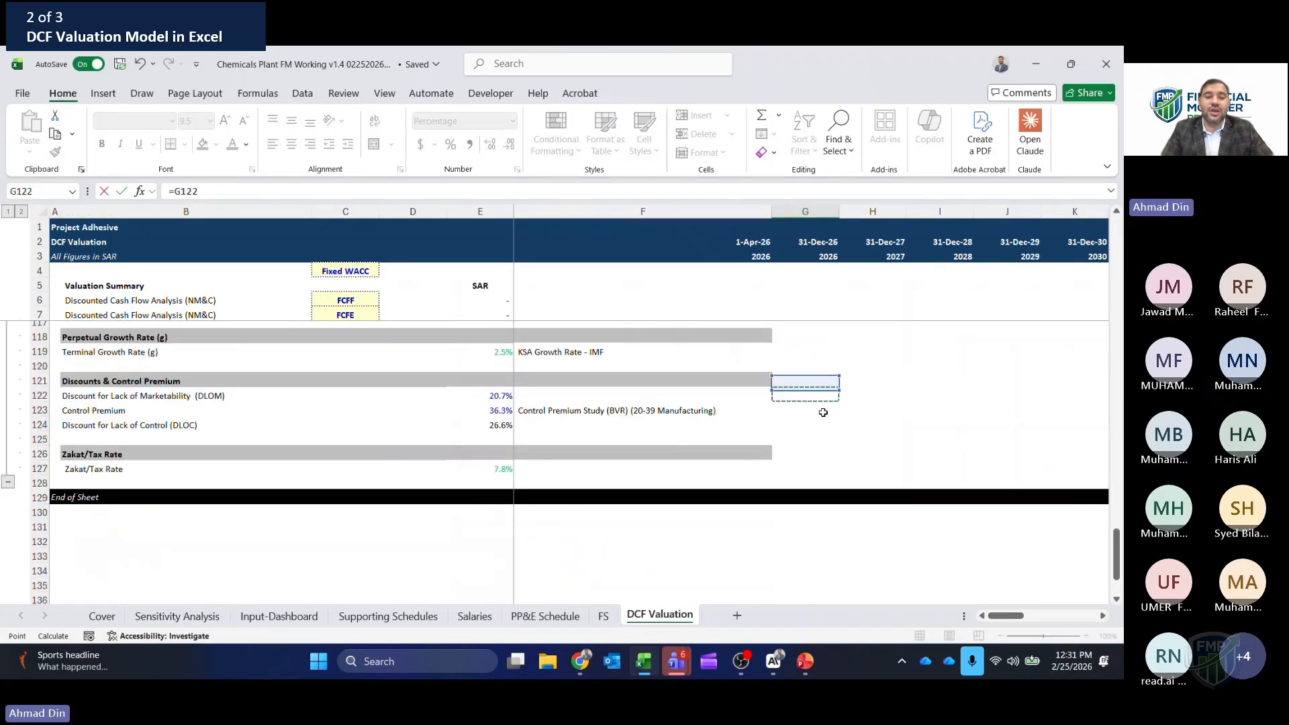
left_click(501, 400)
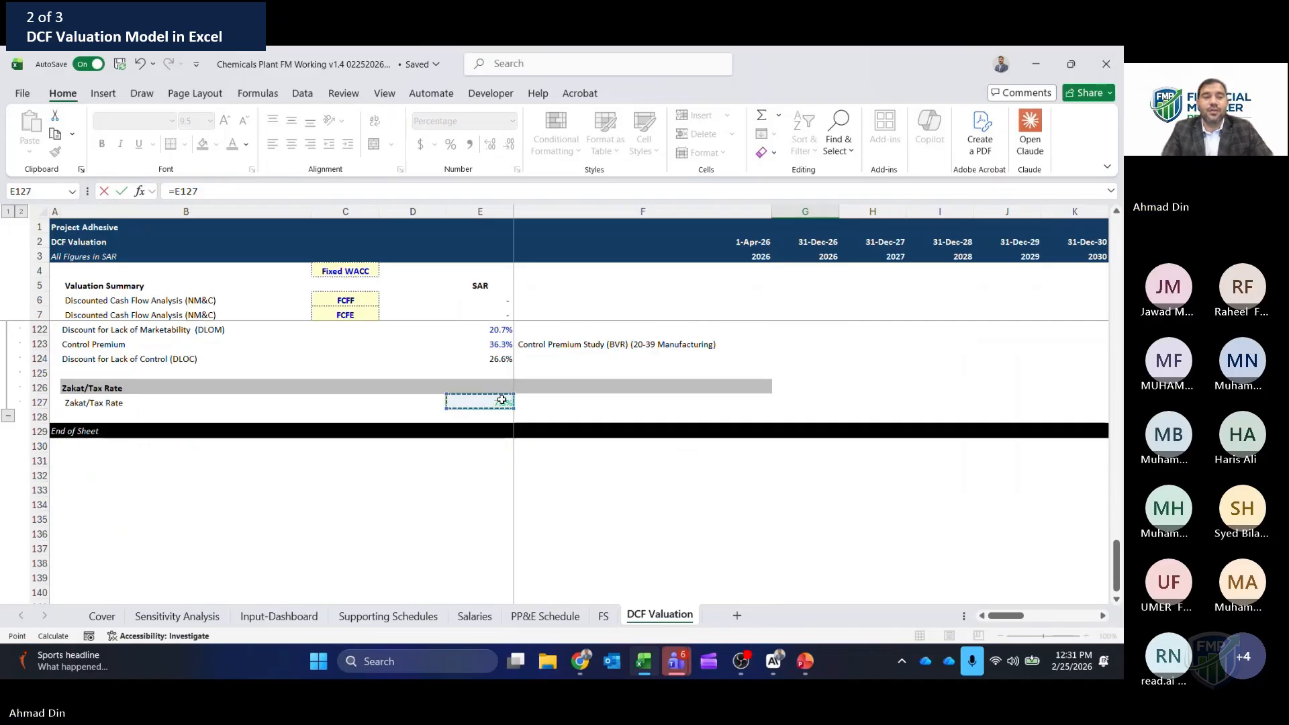
key("Return")
- Copy the Zakat/Tax Rate formula from G14 across H14:P14
key("Up")
key("Up")
key("Up")
key("Down")
key("Down")
key("ctrl+c")
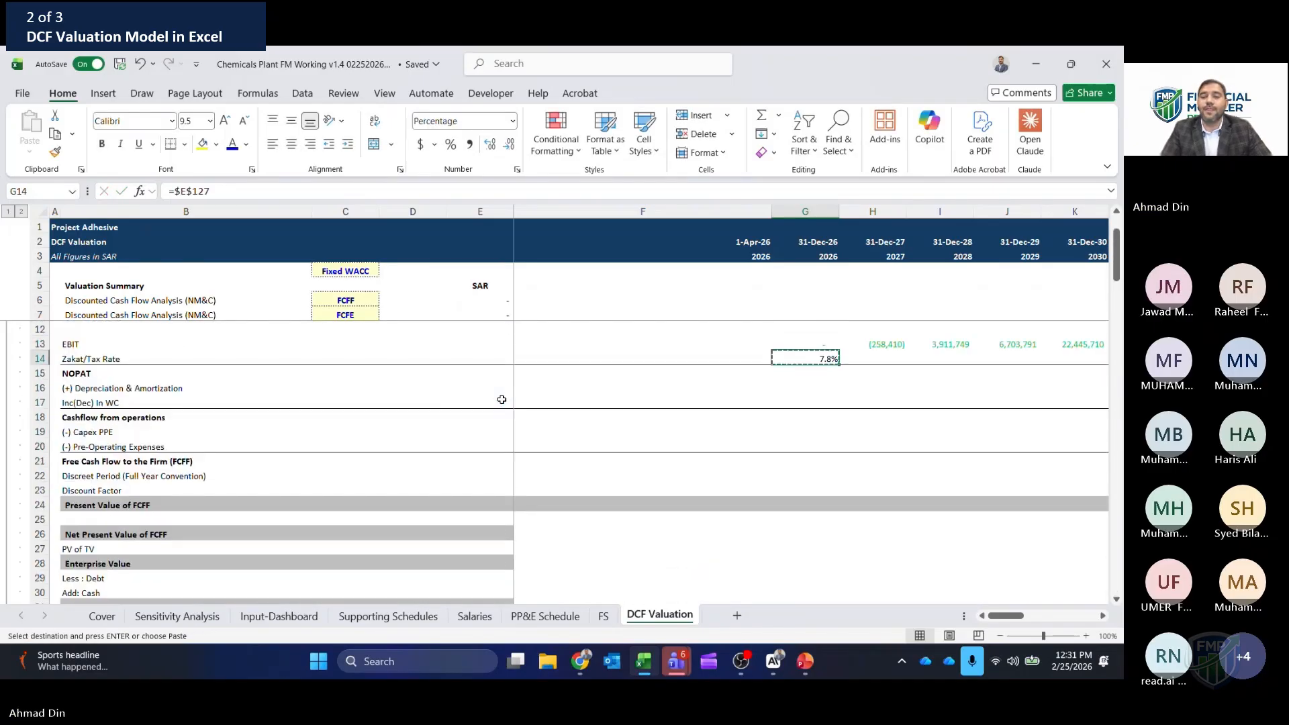
key("Right")
key("shift+Right")
key("shift+Right")
key("shift+Right")
key("shift+Right")
key("shift+Right")
key("shift+Right")
key("shift+Right")
key("shift+Right")
key("Return")
- Calculate the 31-Dec-26 NOPAT in G15 from EBIT and the Zakat/Tax Rate with =G13*G14
key("Left")
key("Left")
key("Left")
key("Left")
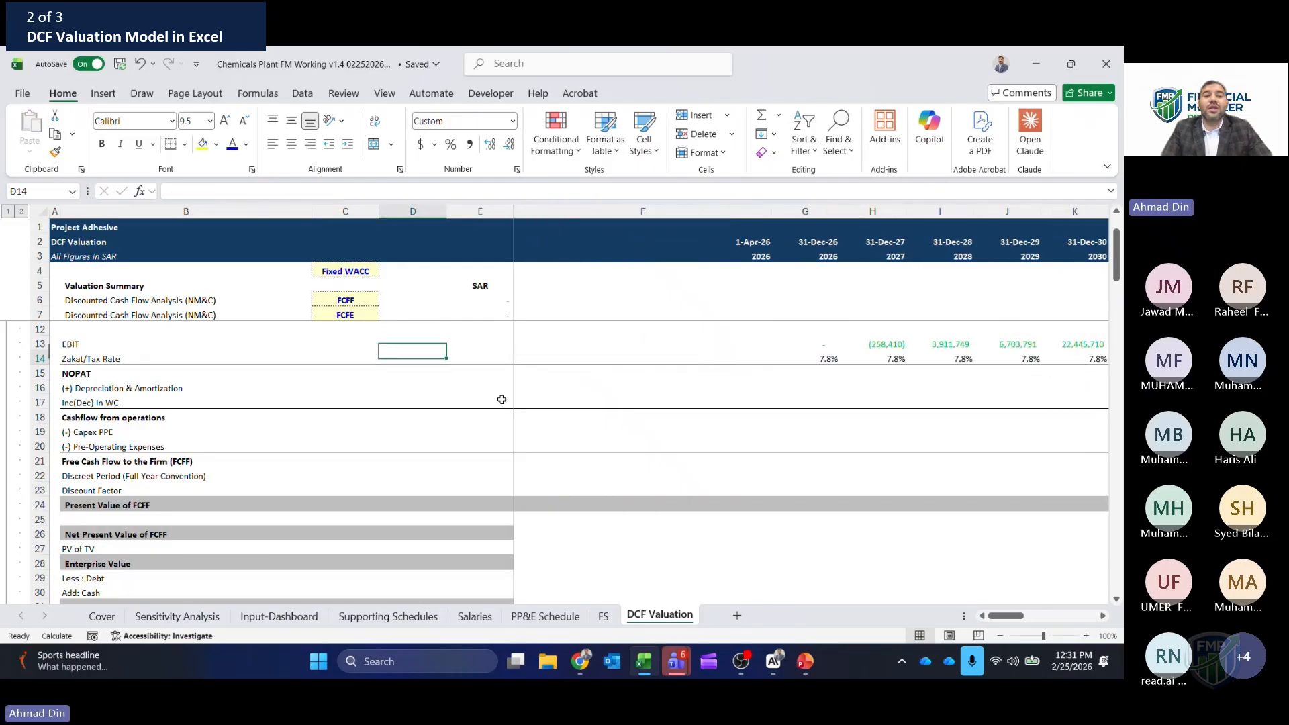
key("Down")
key("Right")
key("Right")
key("Right")
key("Right")
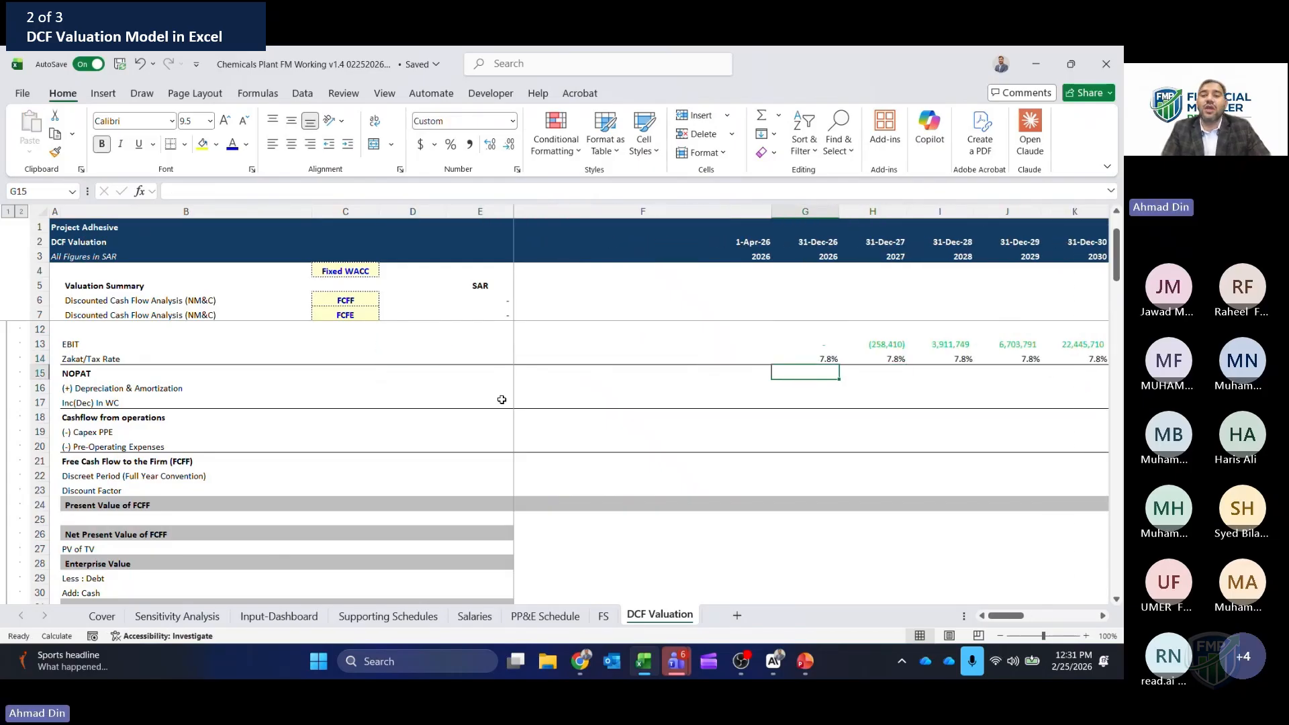
key("Left")
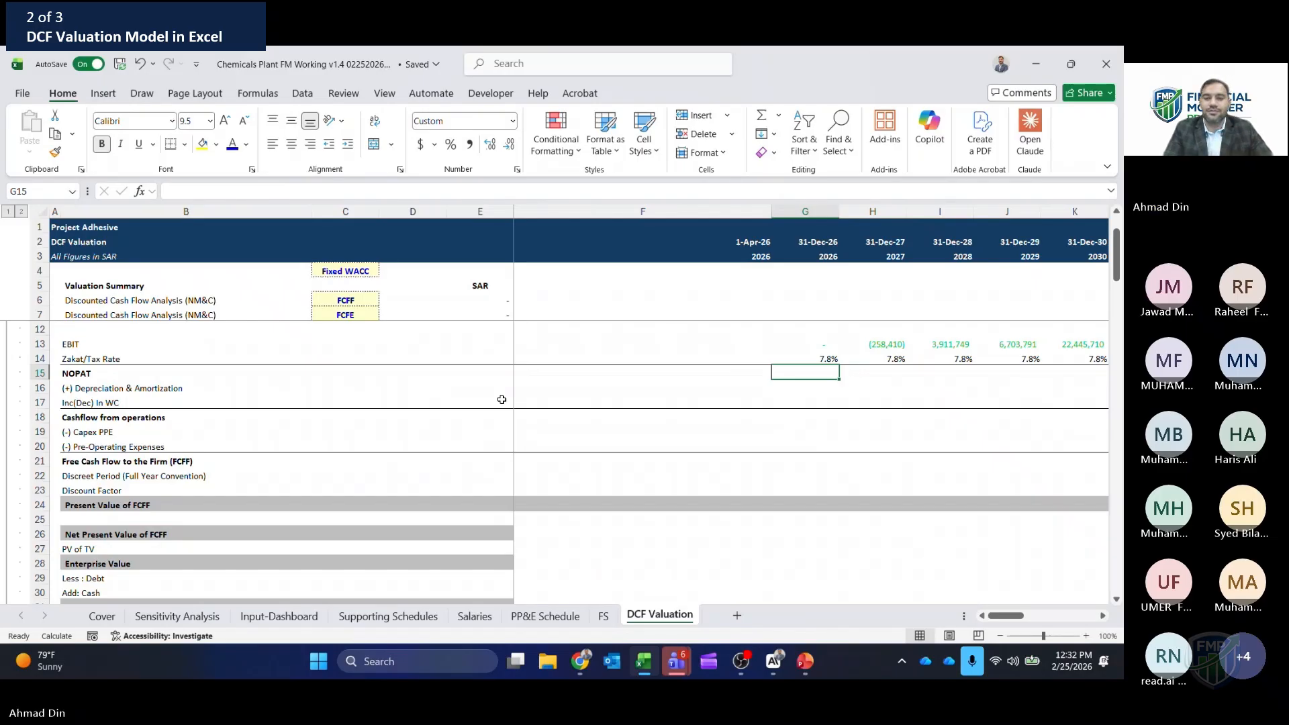
type("=")
key("Up")
key("Up")
type("*(1-")
key("Up")
type(")")
key("Return")
- Copy the =G13*G14 NOPAT formula from G15 across H15:P15
key("Up")
key("ctrl+c")
key("Right")
key("ctrl+shift+Right")
key("shift+Left")
key("shift+Left")
key("Return")
key("Left")
key("Left")
key("Left")
key("Right")
key("Right")
key("Right")
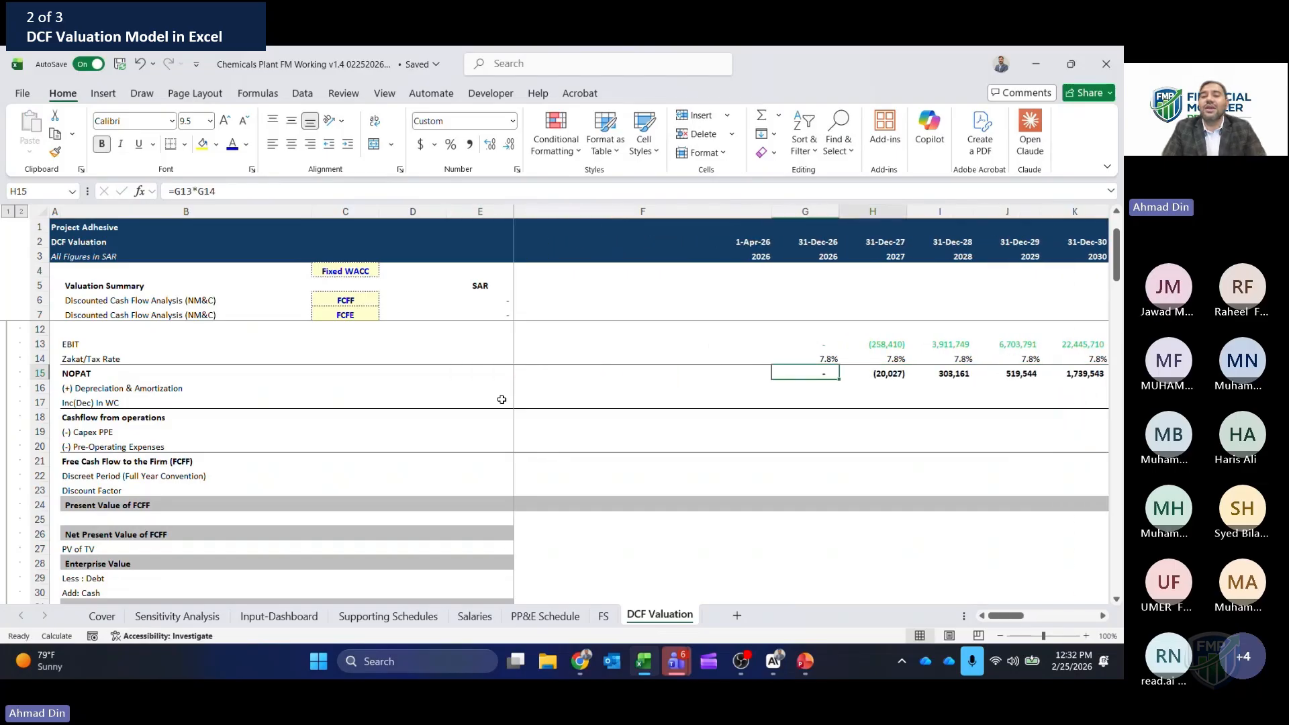
- Wrap the NOPAT formula in G15 in a positive-EBIT test as =IF(G13>0,G13*G14,0)
key("Up")
key("Up")
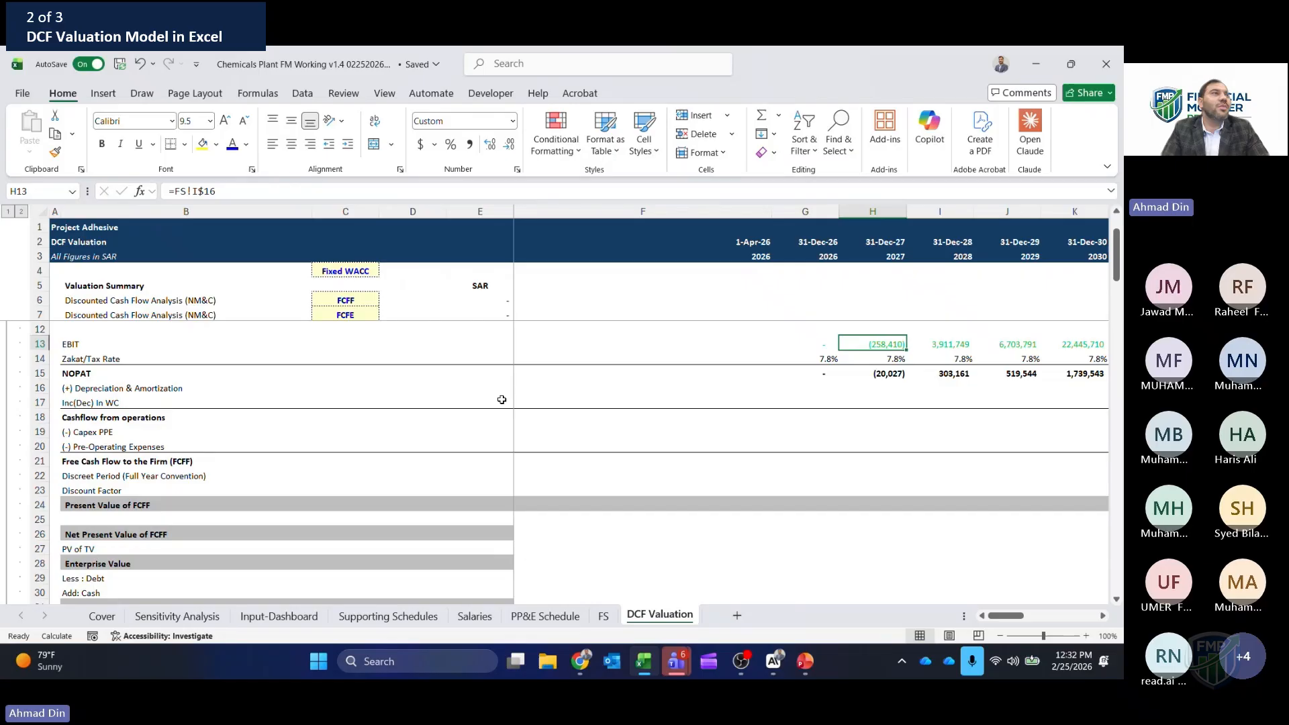
key("Down")
key("Down")
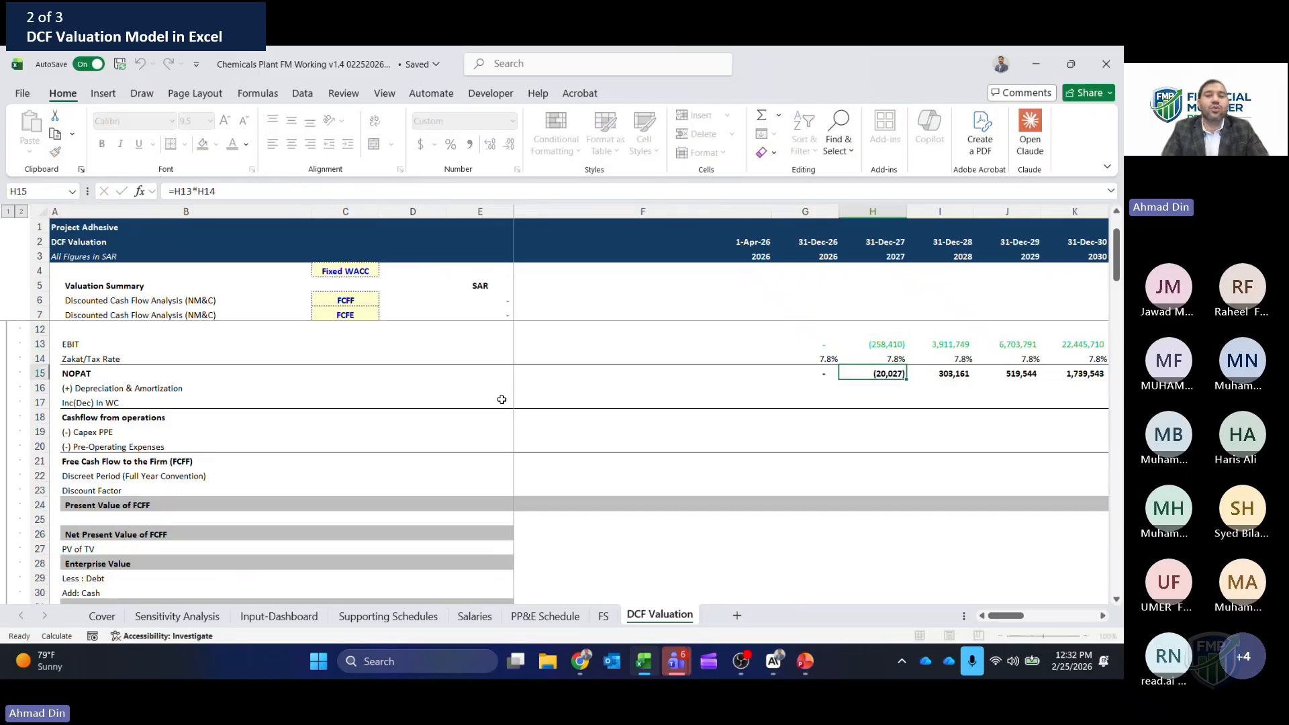
key("Left")
key("F2")
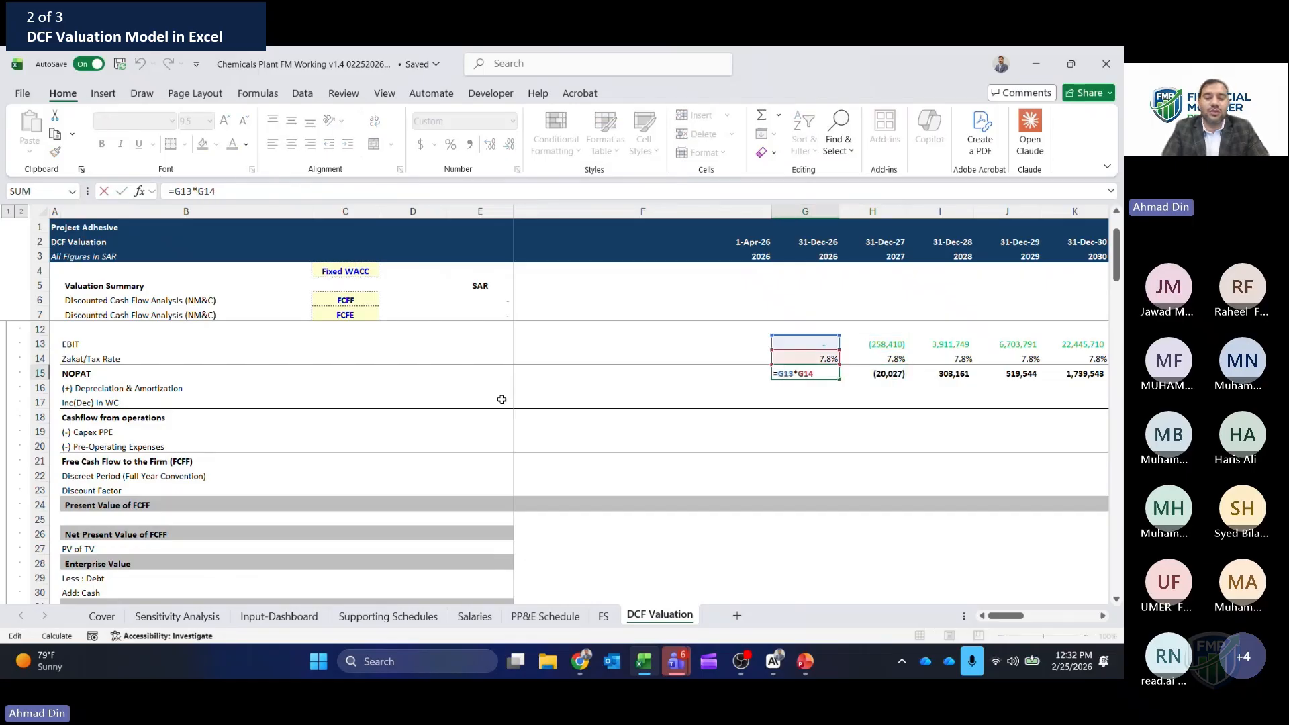
type("if(")
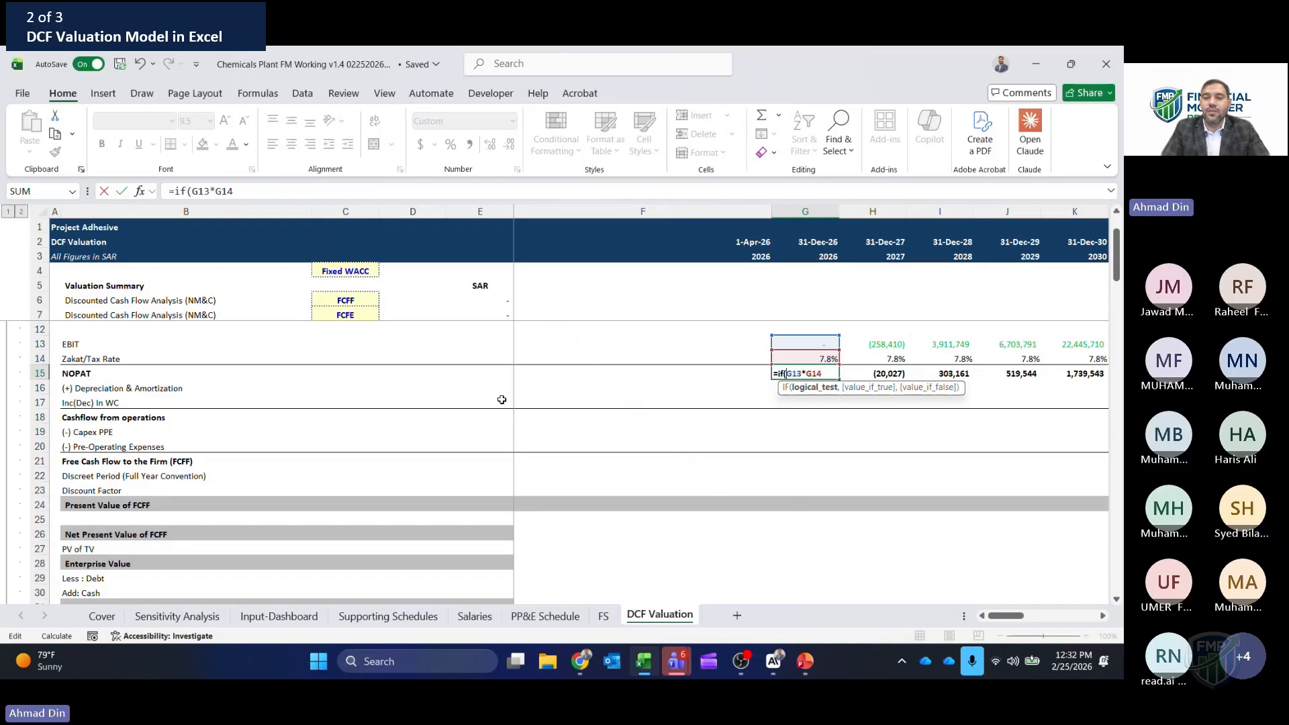
left_click(812, 341)
type(">0,")
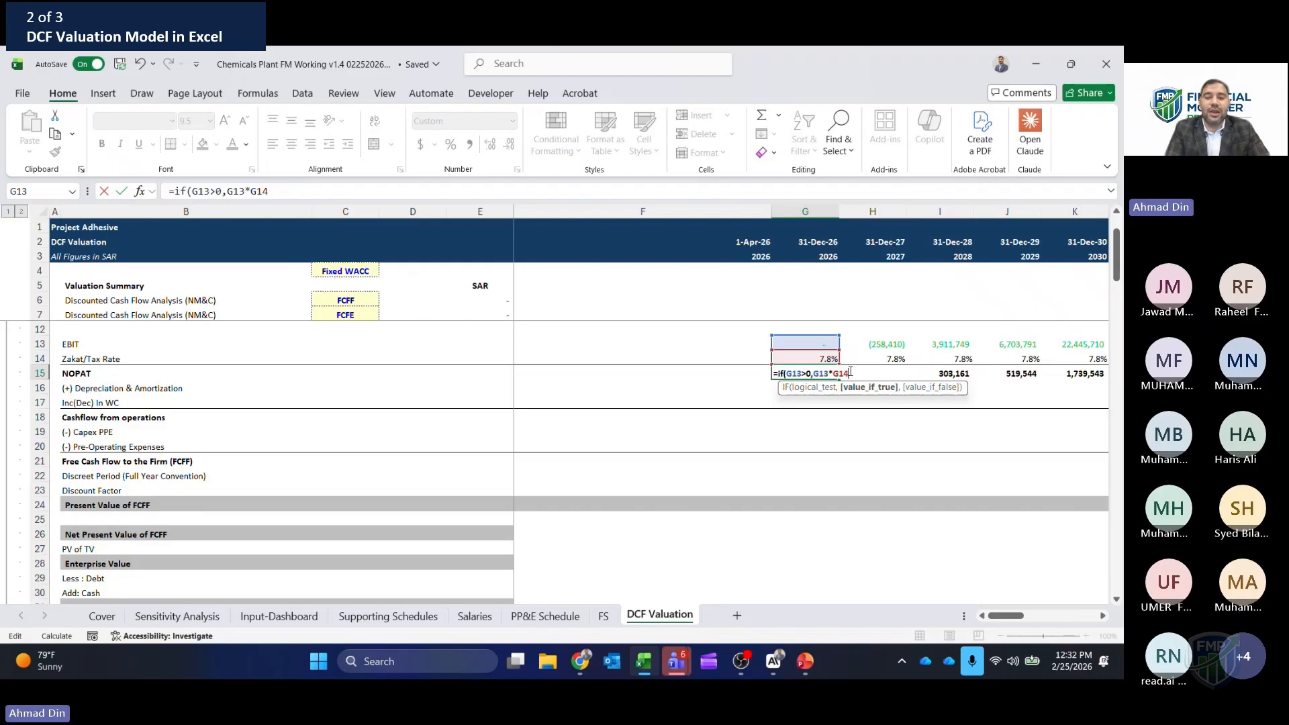
type(",0")
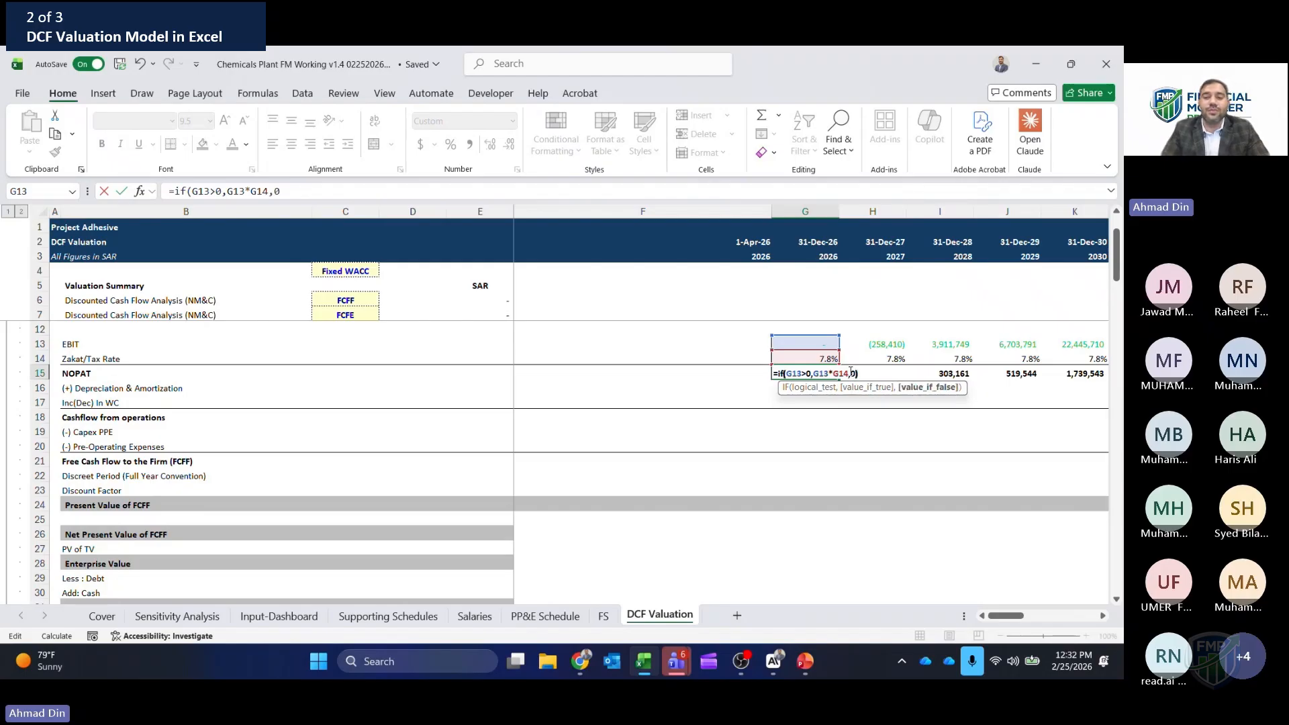
type(")")
key("Return")
- Copy the IF-based NOPAT formula from G15 across H15:P15 and check the 31-Dec-27 cell
key("Up")
key("ctrl+c")
key("Right")
key("ctrl+shift+Right")
key("Return")
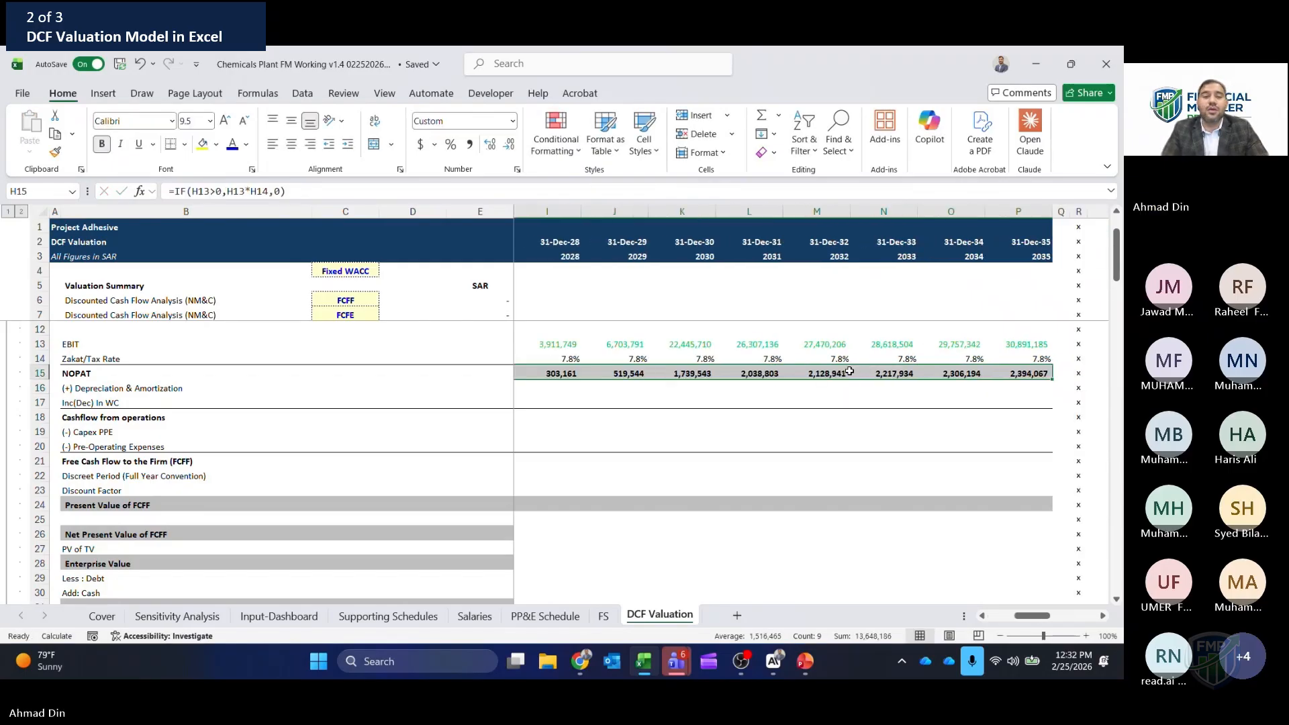
key("Left")
key("Left")
key("Right")
key("Right")
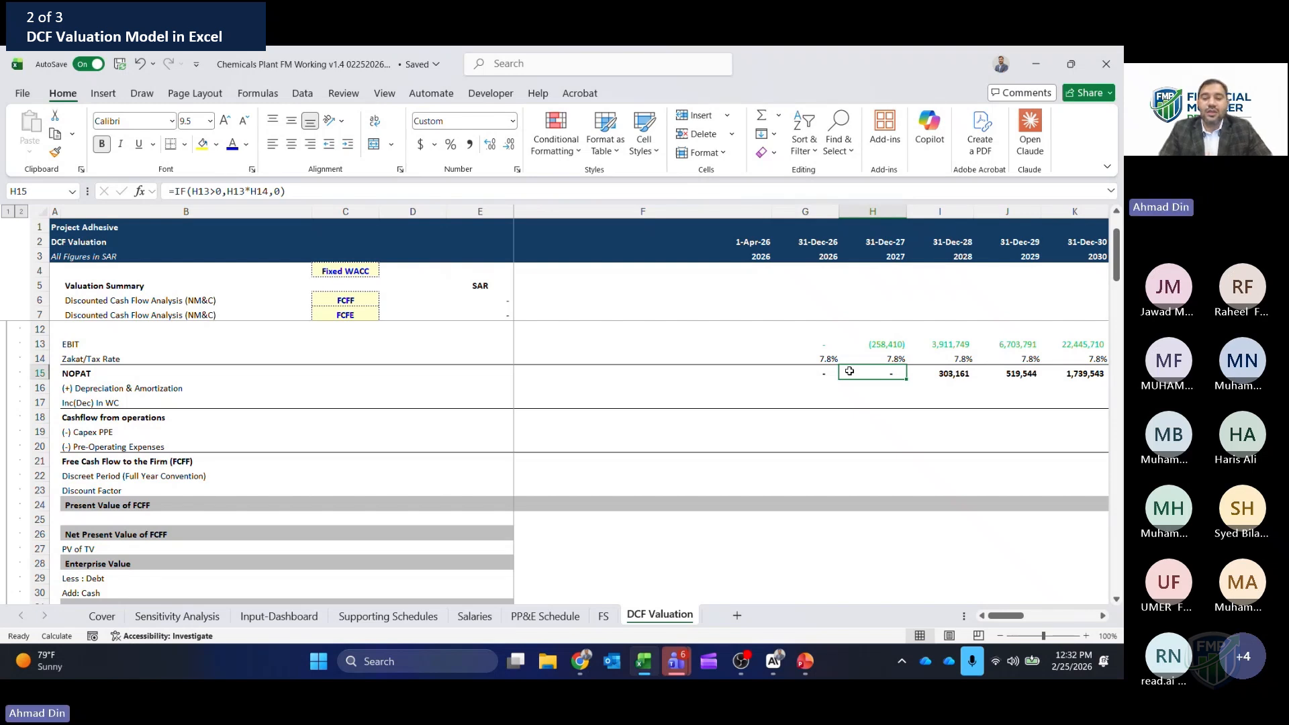
- Link the 31-Dec-26 Depreciation & Amortization in G16 to the cash flow statement with =FS!H$74
key("Left")
key("Down")
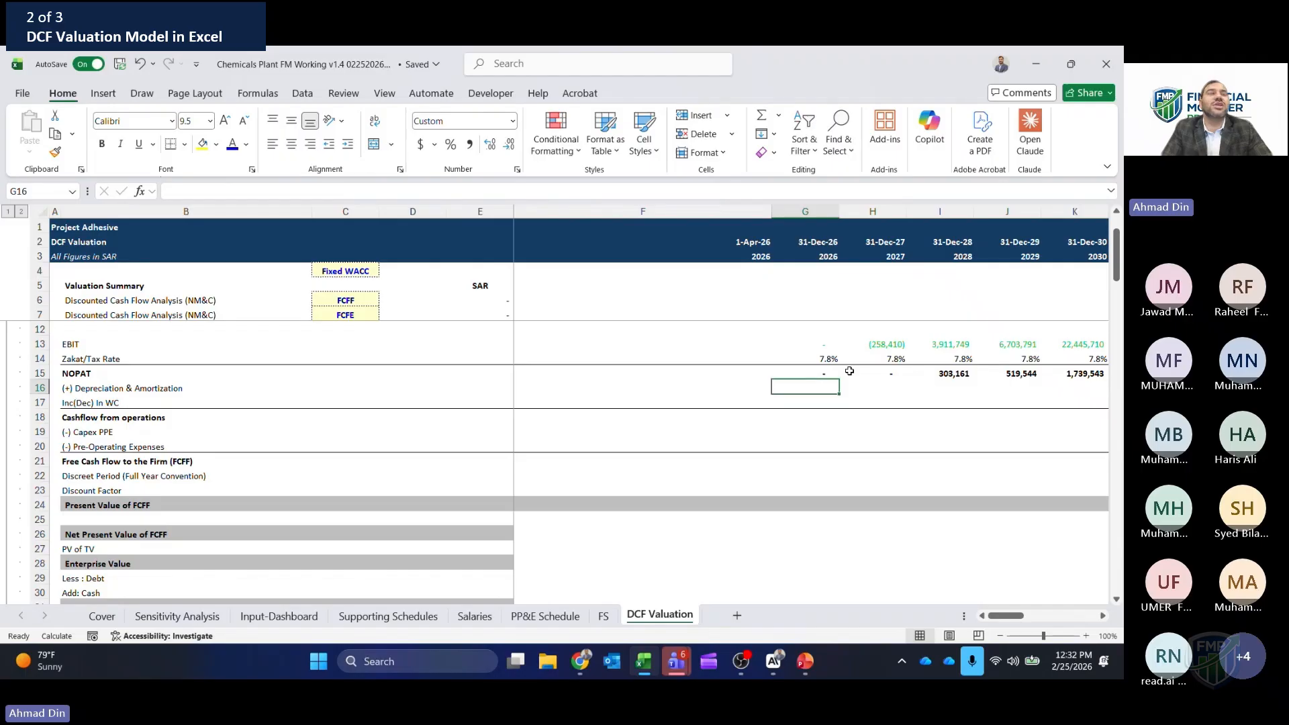
type("=")
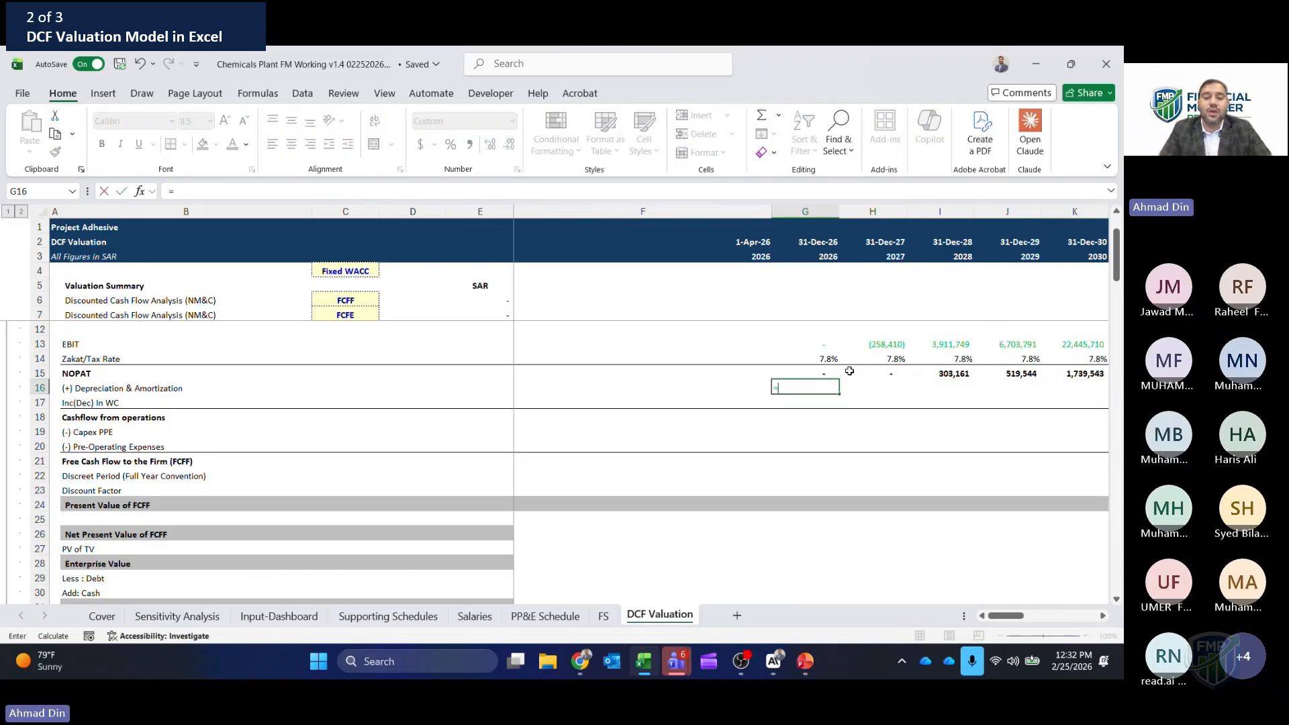
left_click(604, 617)
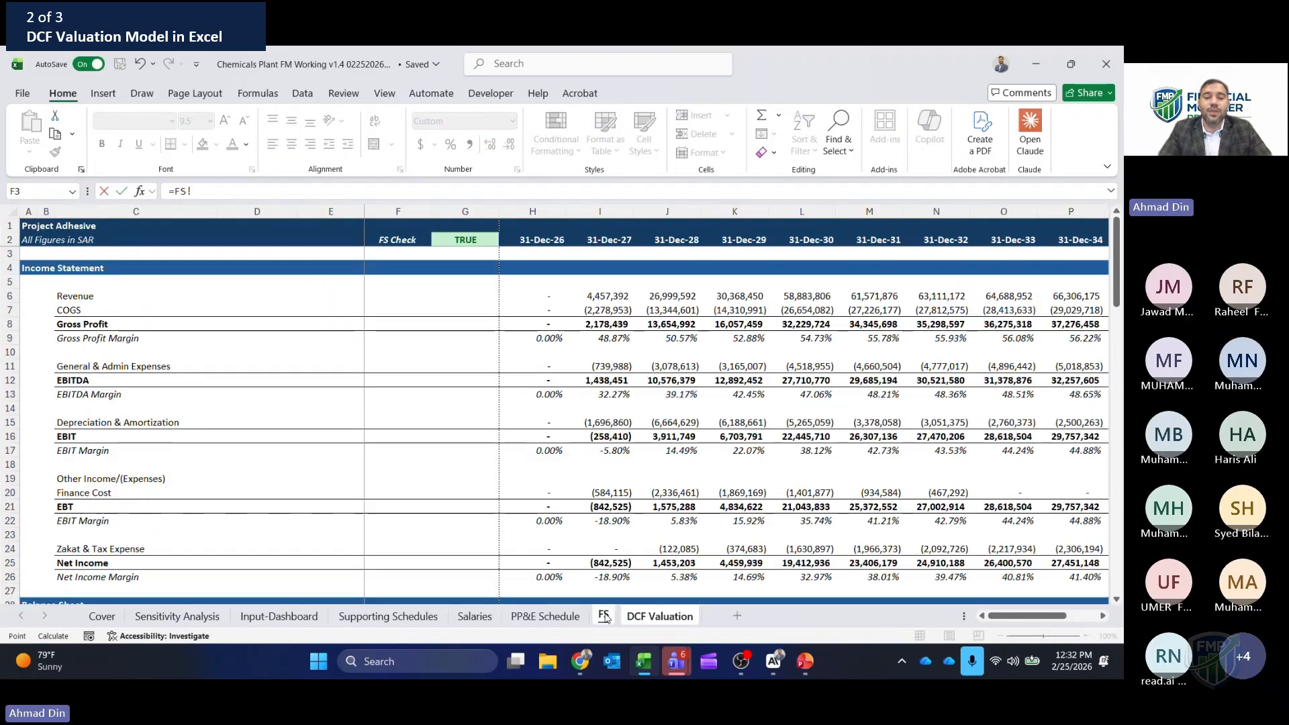
scroll(550, 470, "down", 8)
left_click(534, 436)
key("Page_Down")
key("Page_Down")
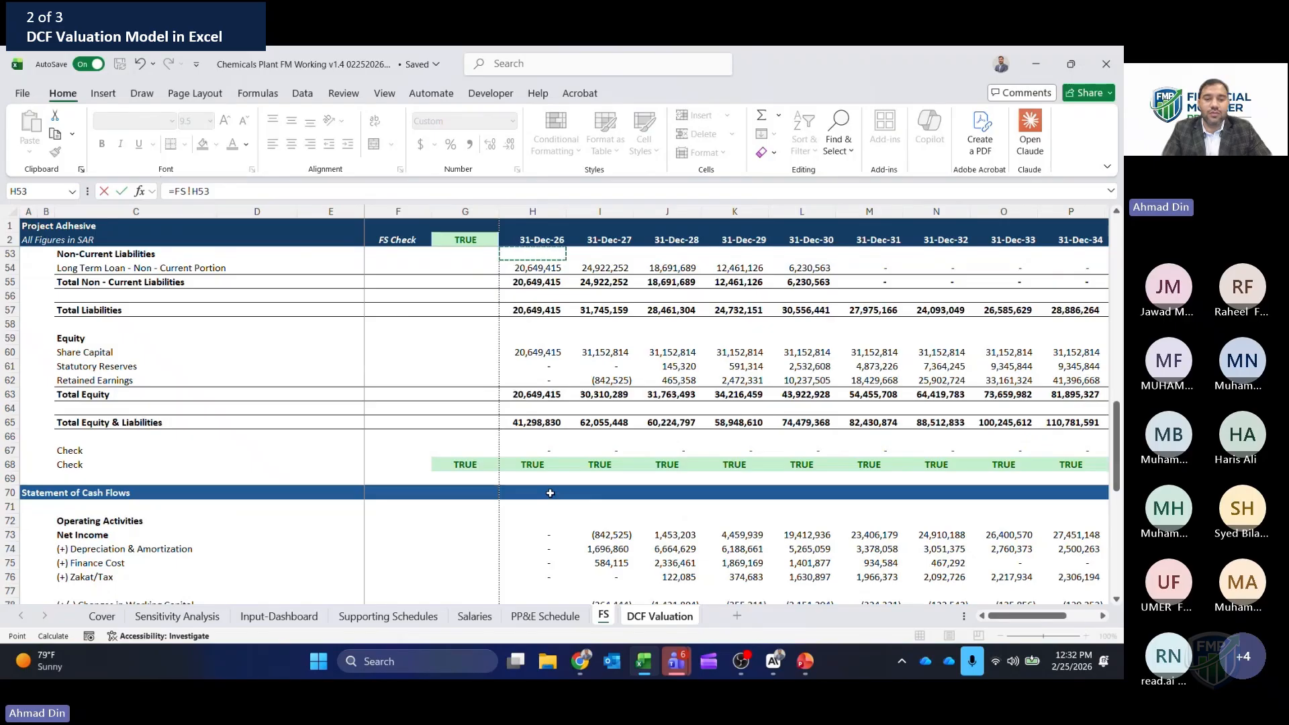
key("Page_Up")
key("Page_Up")
left_click(543, 536)
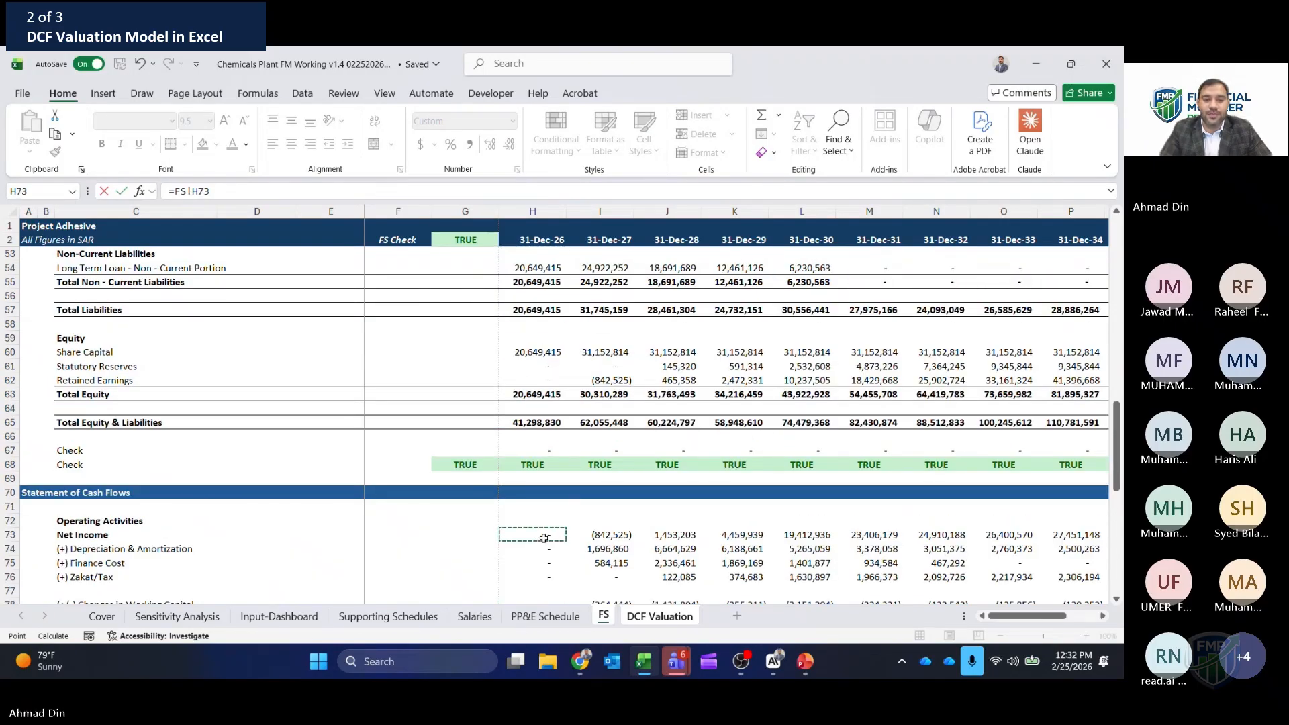
key("Down")
key("Down")
key("Up")
key("ctrl+Return")
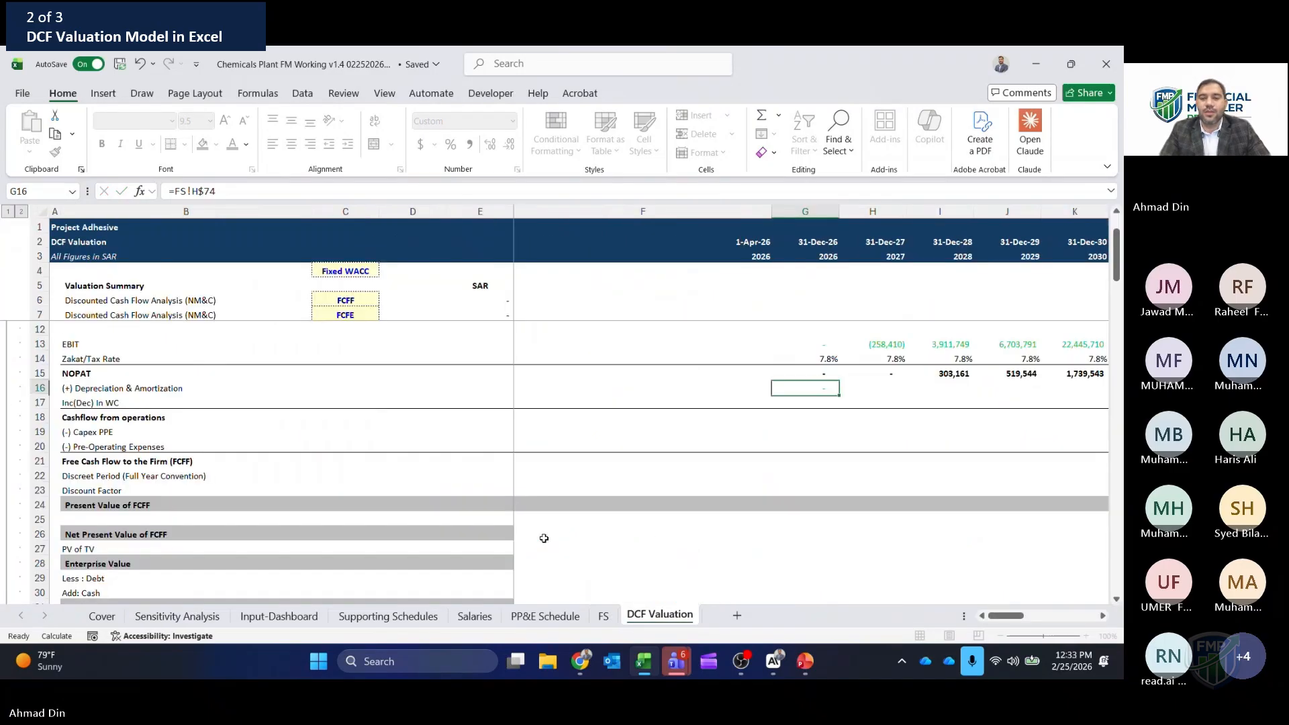
- Copy the Depreciation & Amortization formula from G16 across H16:P16
key("ctrl+c")
key("Right")
key("ctrl+shift+Right")
key("Return")
- Link the 31-Dec-26 Inc(Dec) In WC in G17 to Changes in Working Capital in row 78, column H of the FS sheet
key("Down")
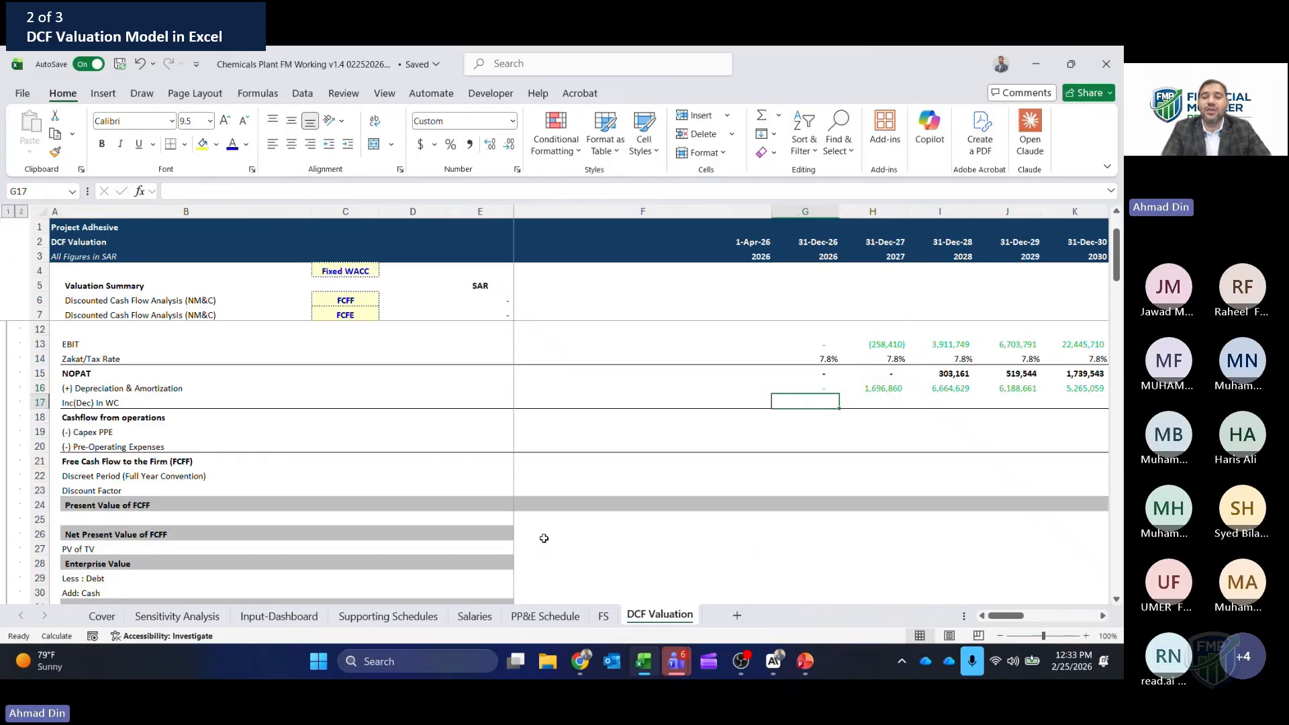
type("=")
left_click(606, 615)
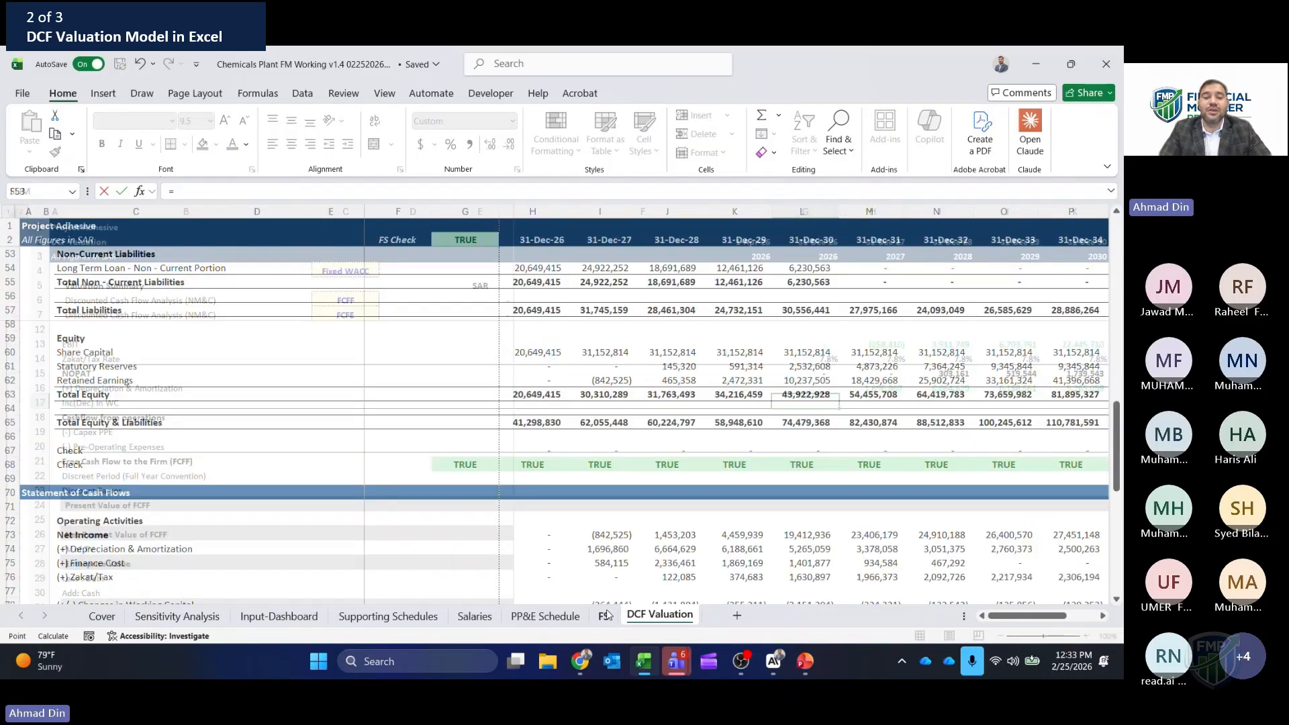
scroll(590, 540, "down", 1)
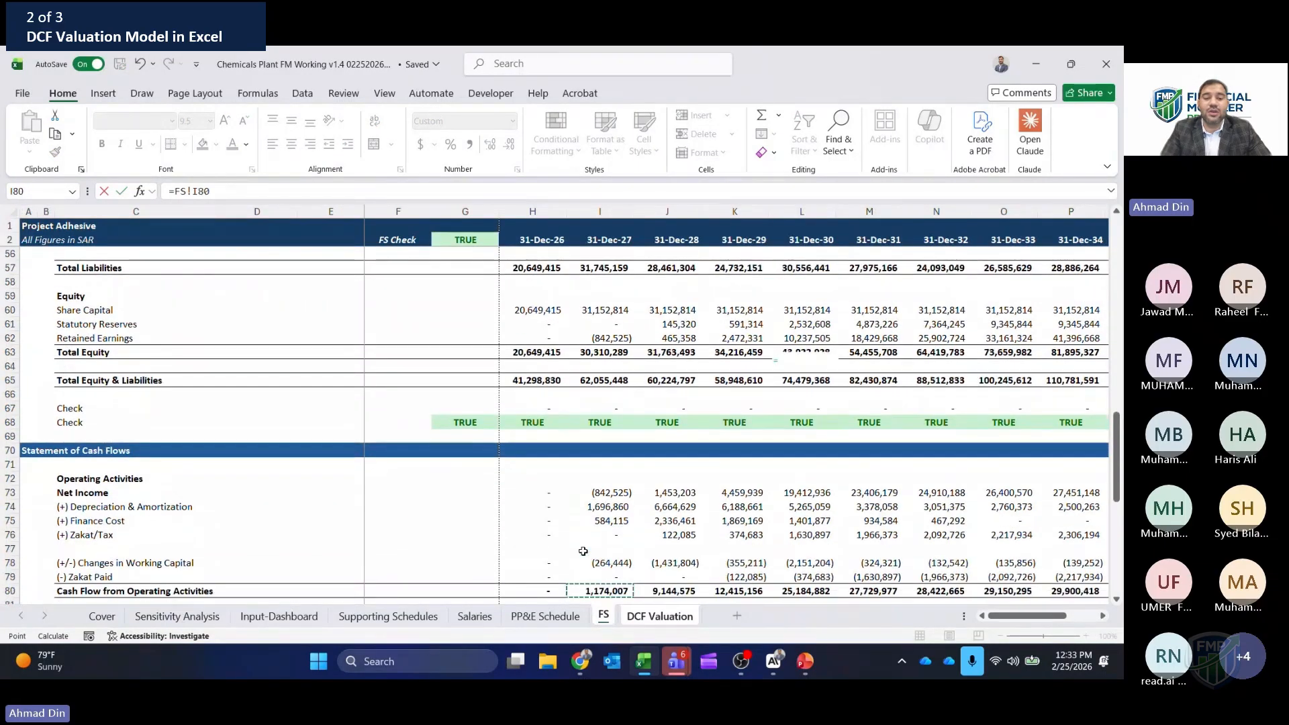
left_click(540, 563)
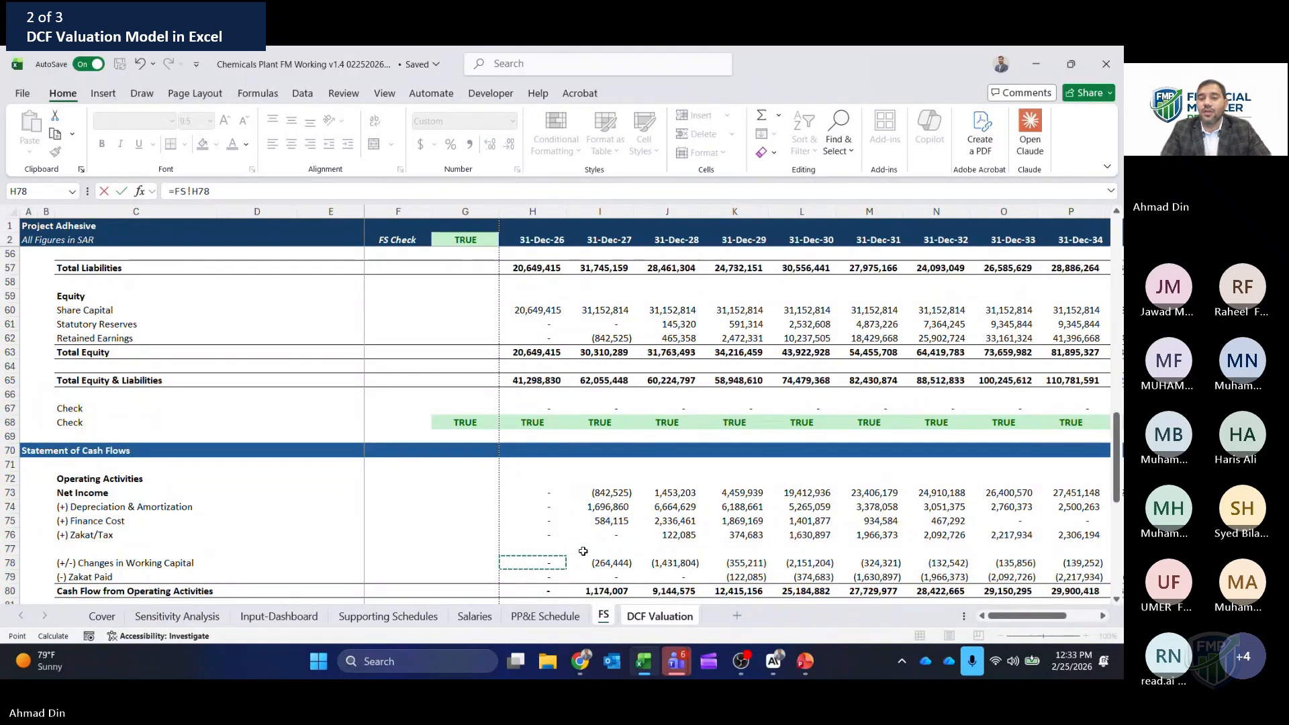
key("F2")
key("F4")
key("ctrl+Return")
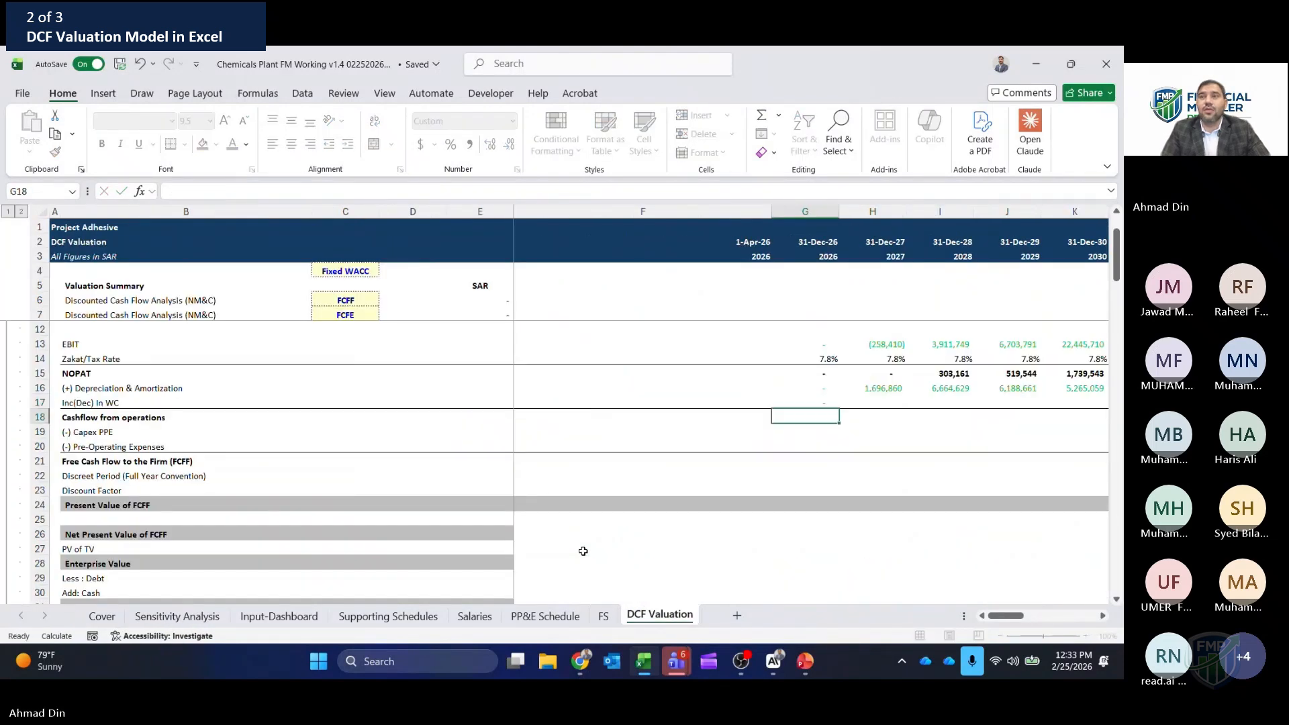
- Copy the Inc(Dec) In WC formula from G17 across H17:P17
key("ctrl+c")
key("shift+Right")
key("shift+Right")
key("shift+Right")
key("shift+Right")
key("shift+Right")
key("shift+Right")
key("shift+Right")
key("shift+Right")
key("shift+Right")
key("shift+Left")
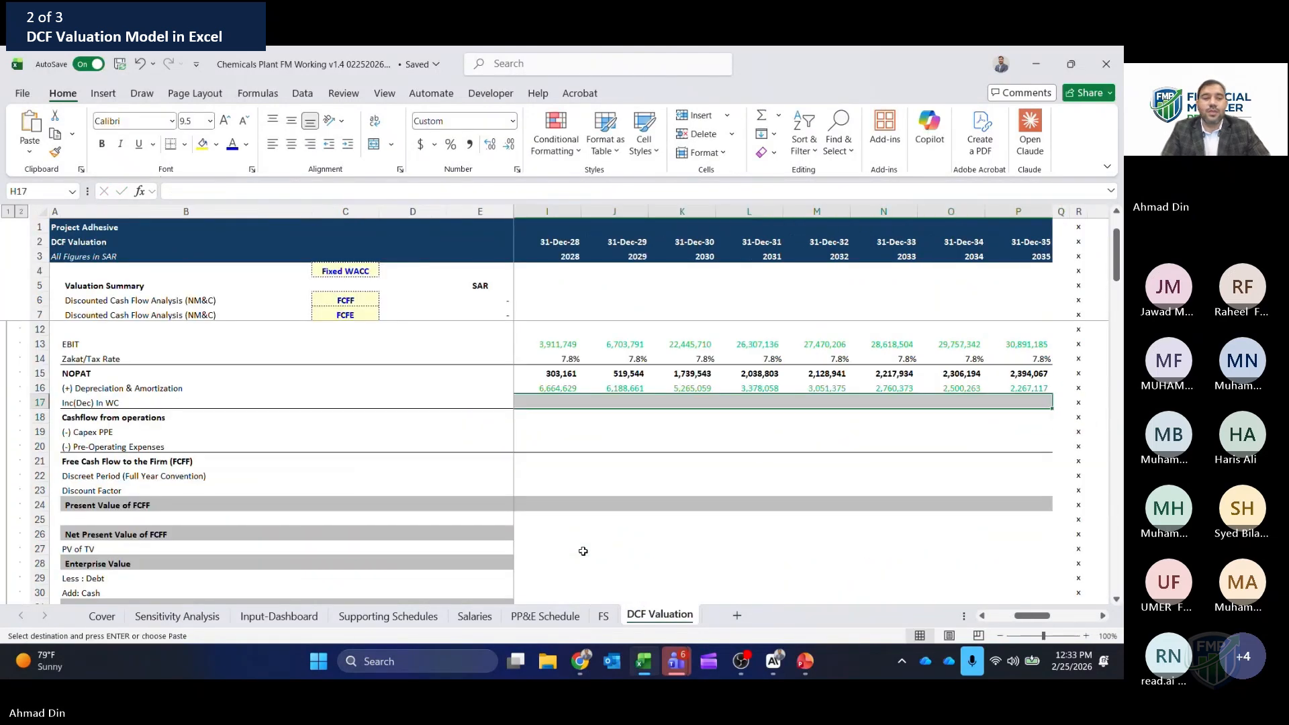
key("Return")
- Calculate the 31-Dec-26 Cashflow from operations in G18 as the sum of G15:G17
key("Left")
key("Down")
key("Left")
key("Left")
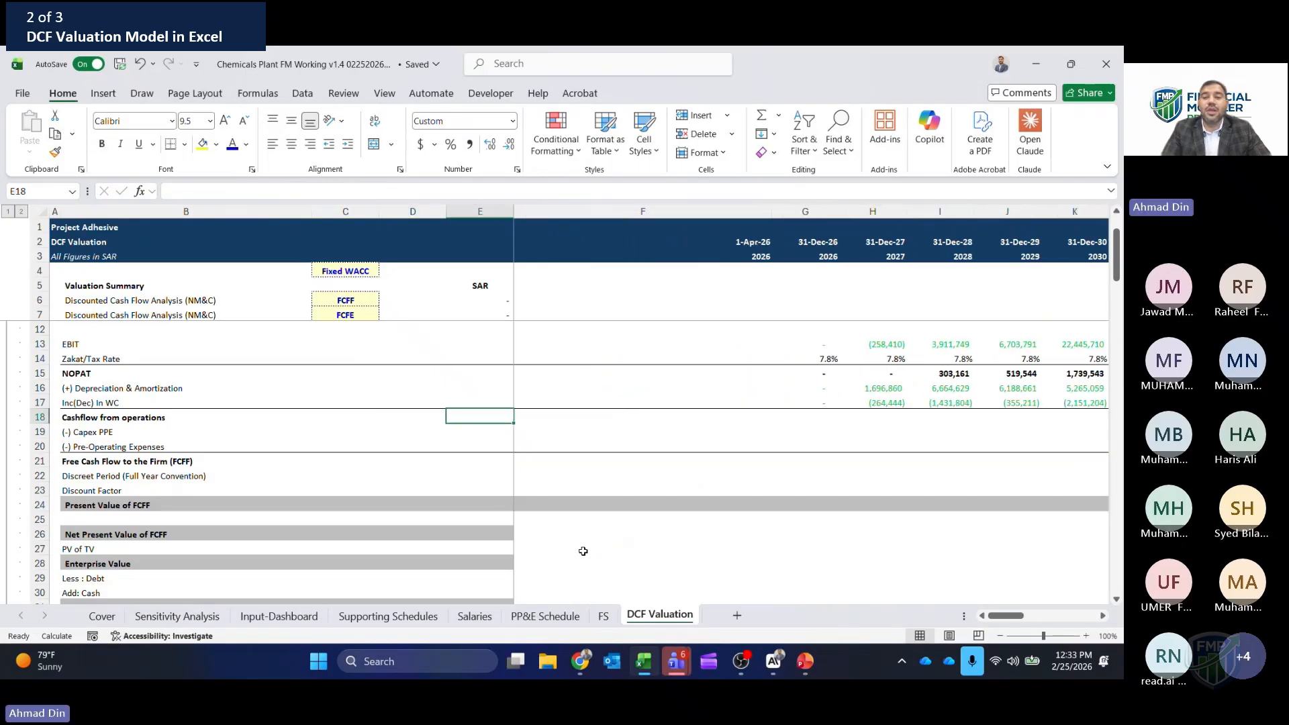
key("Right")
key("Right")
key("Right")
key("Left")
type("=sum(")
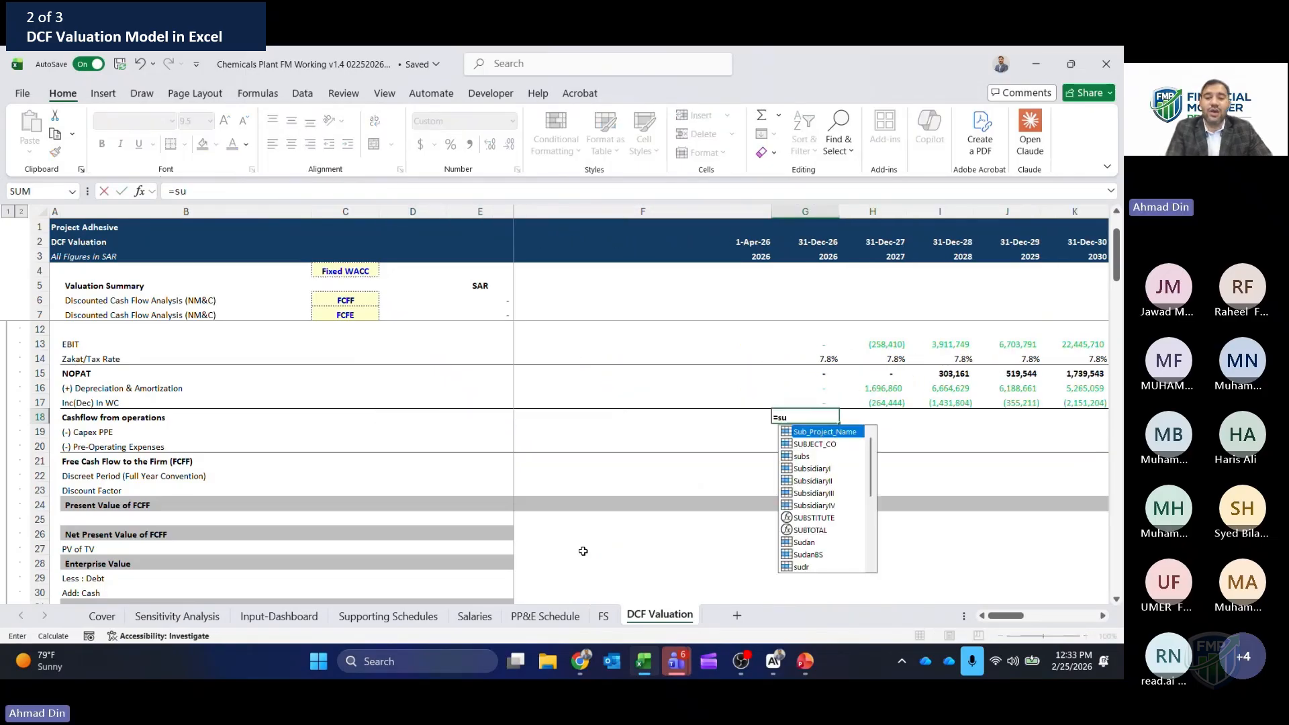
key("Up")
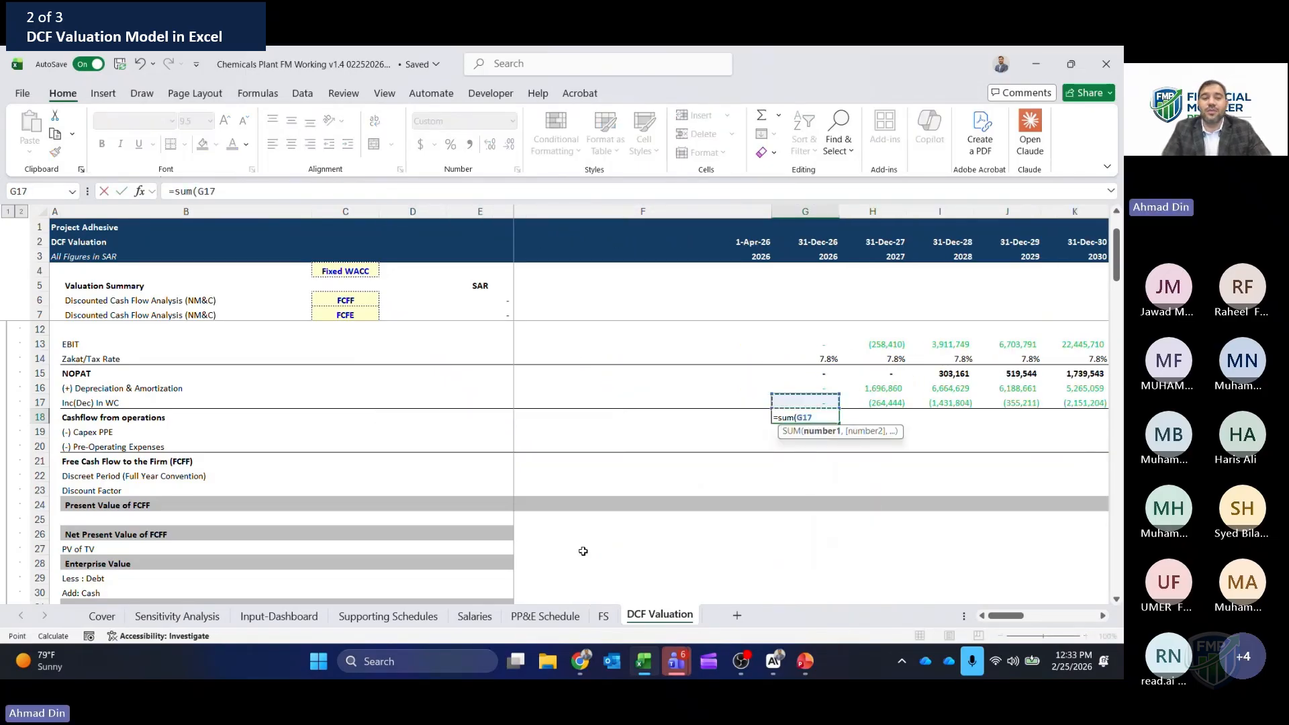
key("shift+Up")
key("shift+Up")
key("Return")
- Copy the Cashflow from operations formula from G18 across H18:P18
key("Up")
key("ctrl+shift+Right")
key("ctrl+r")
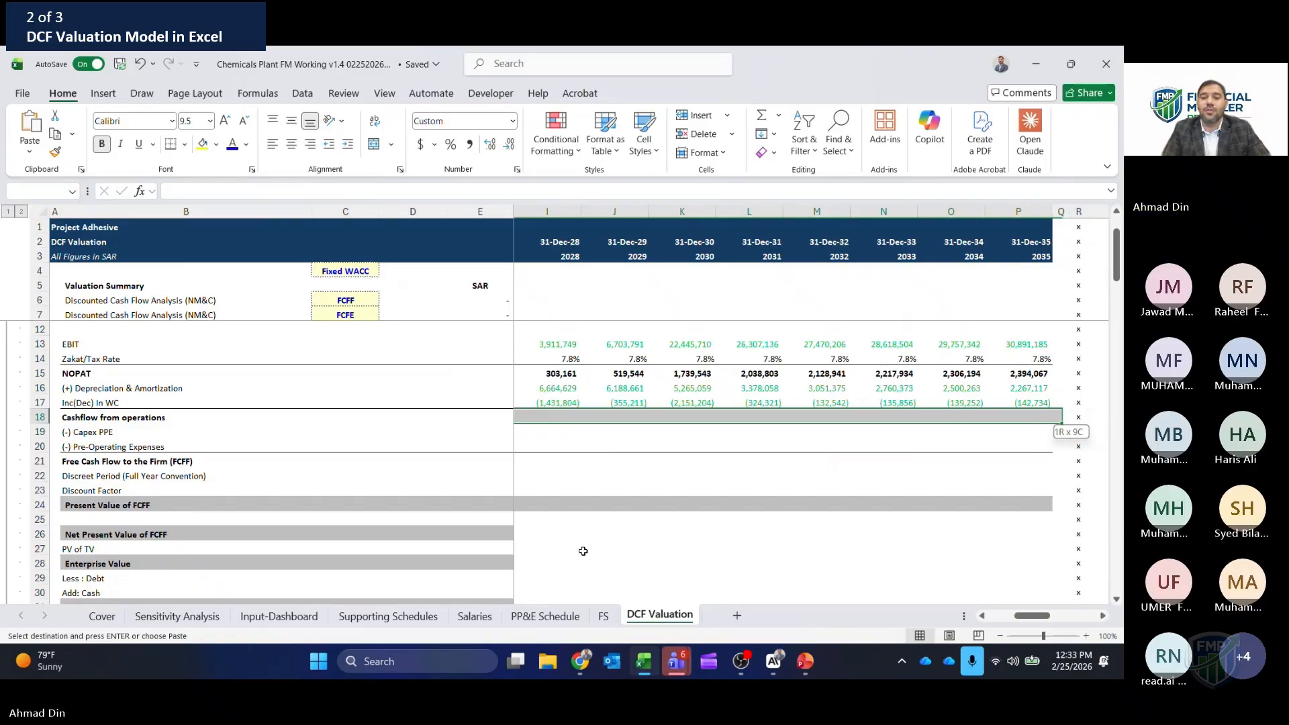
key("Left")
key("Right")
key("Right")
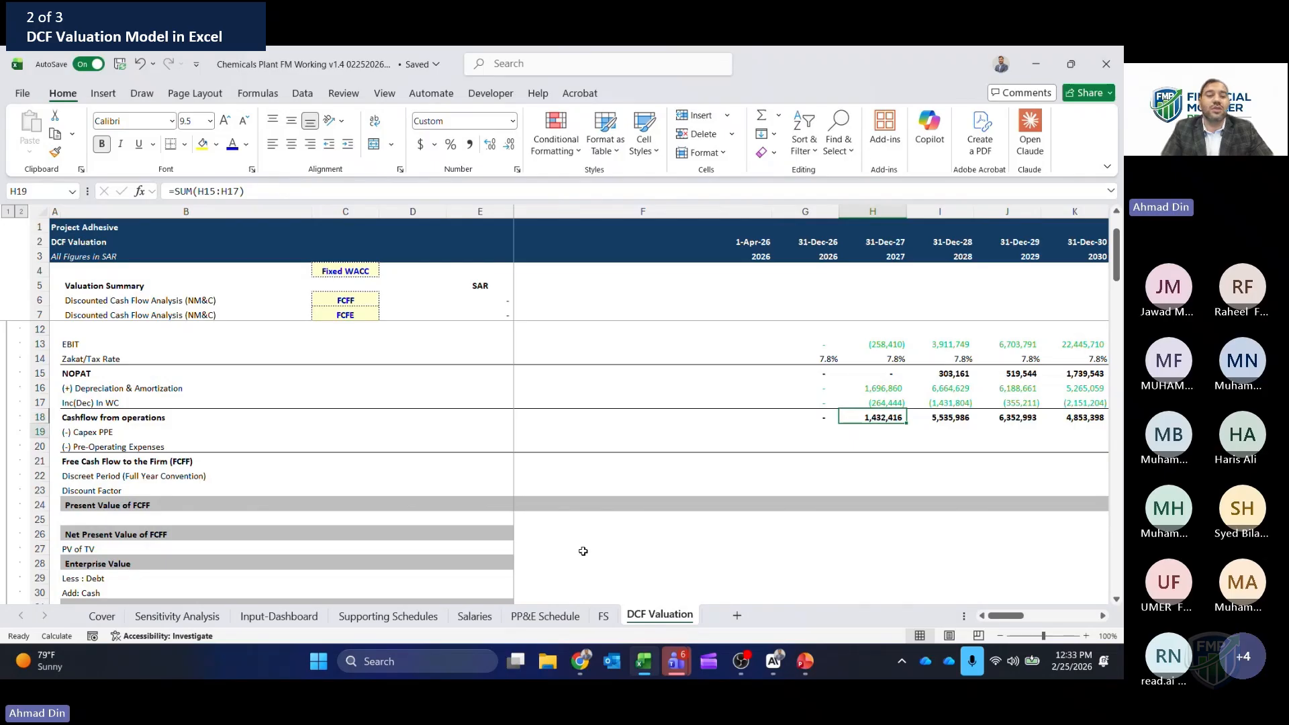
- Link the 31-Dec-26 Capex PPE in G19 to Purchase of PPE on the FS sheet with =FS!H83
key("Left")
key("Down")
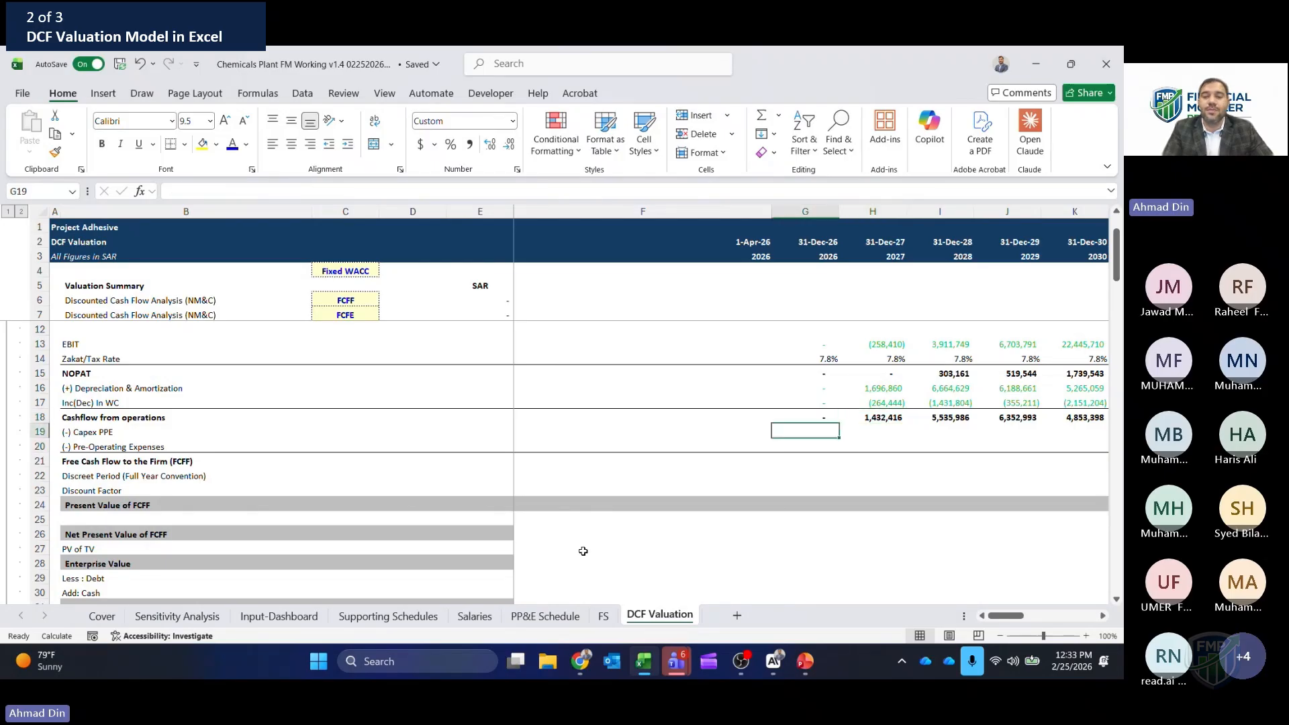
type("=")
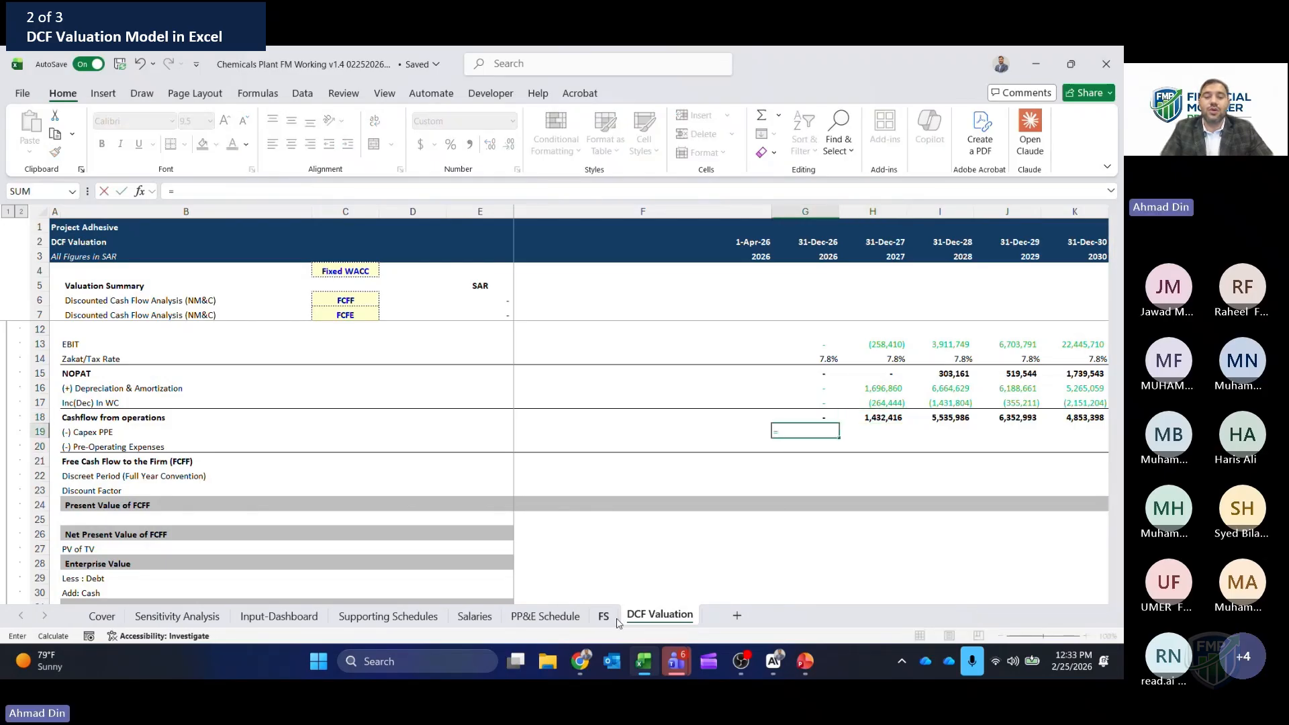
left_click(603, 616)
left_click(559, 577)
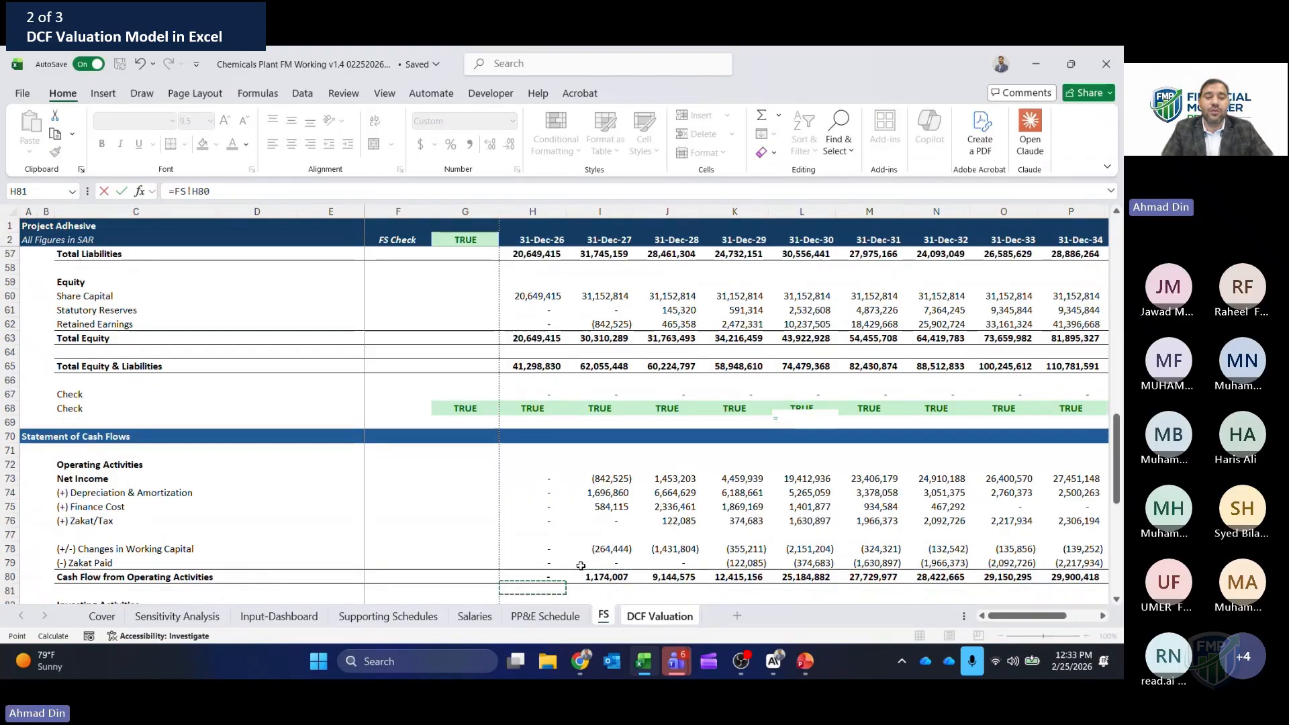
key("Down")
key("Down")
key("Down")
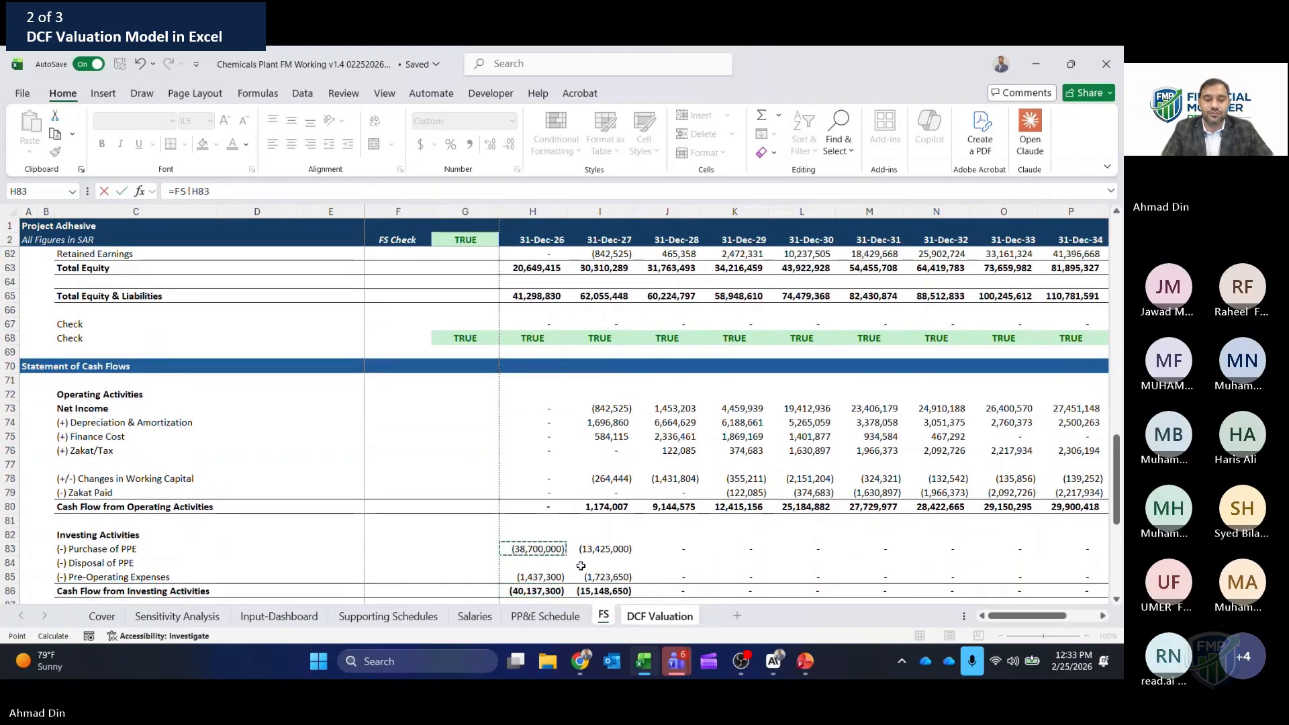
key("ctrl+Return")
- Copy the Capex PPE formula from G19 across H19:P19
key("ctrl+c")
key("Right")
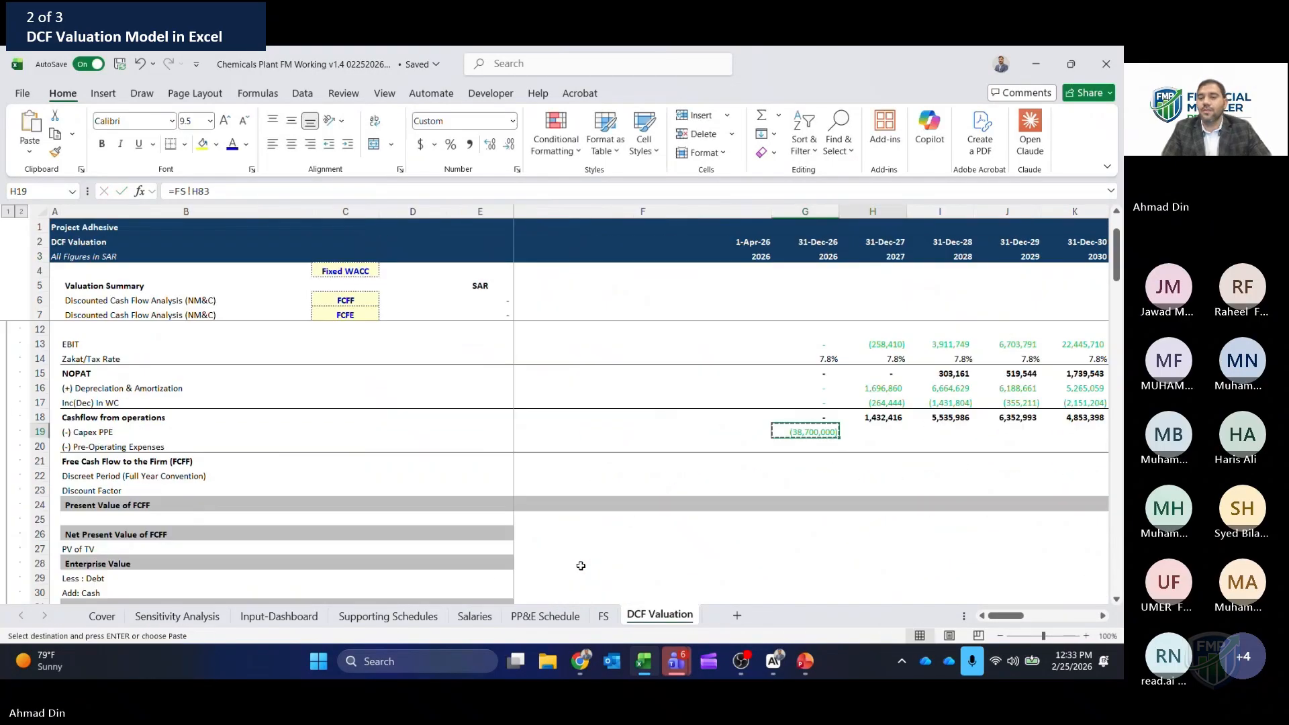
key("ctrl+shift+Right")
key("shift+Left")
key("shift+Left")
key("Return")
- Link the 31-Dec-26 Pre-Operating Expenses in G20 to the FS sheet's investing activities with =FS!H85
key("Left")
key("Down")
type("=")
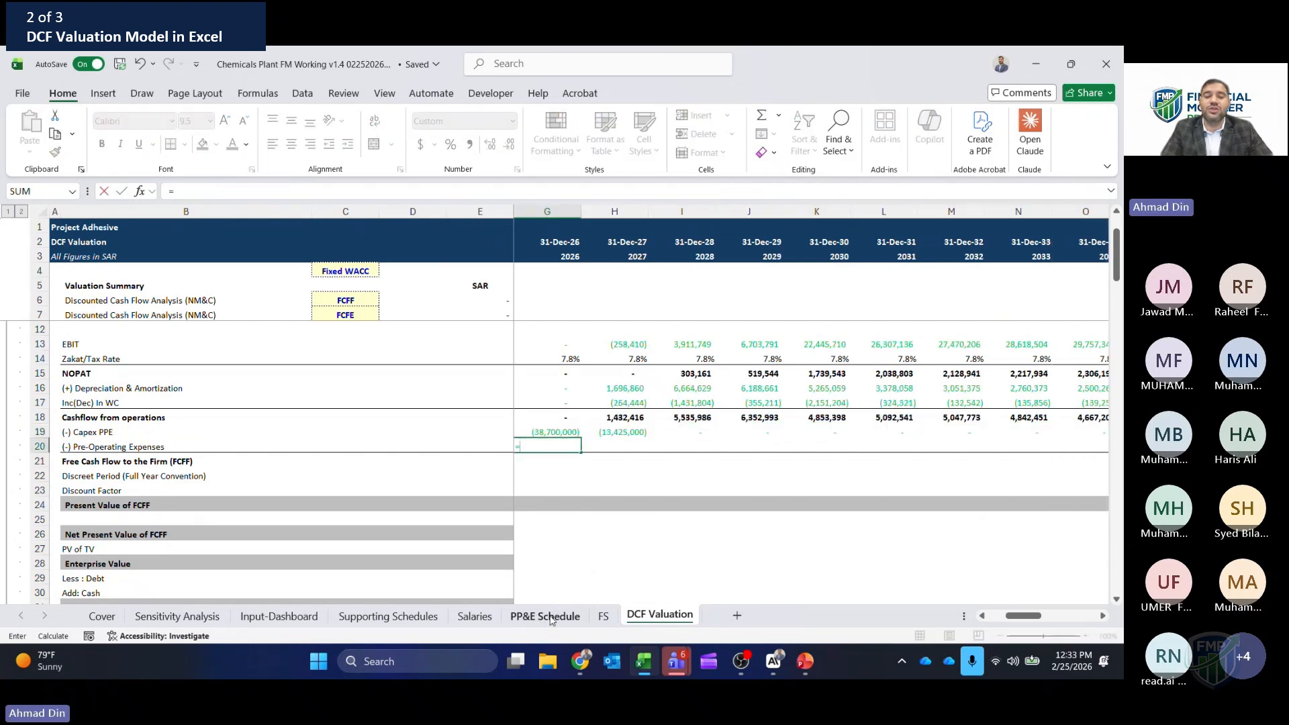
left_click(603, 615)
left_click(519, 575)
key("Return")
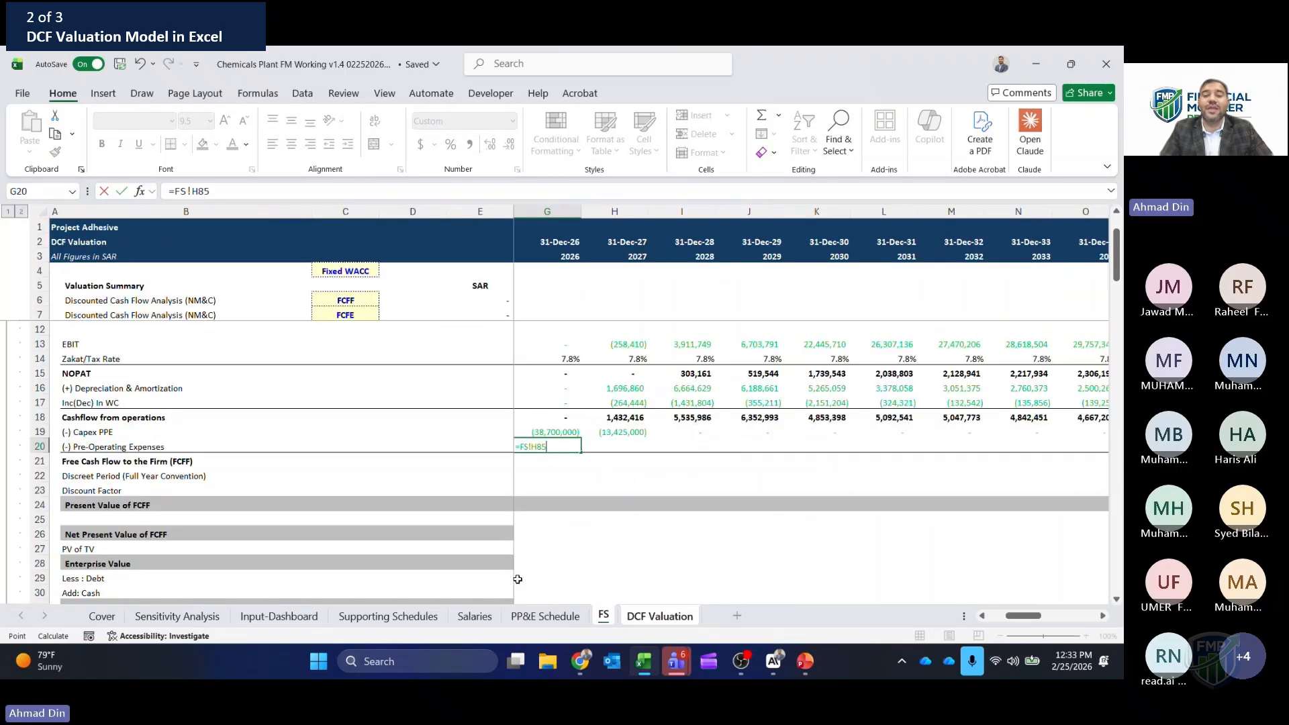
- Copy the Pre-Operating Expenses formula from G20 across H20:P20
key("Up")
key("ctrl+c")
key("Right")
key("ctrl+shift+Right")
key("shift+Left")
key("shift+Left")
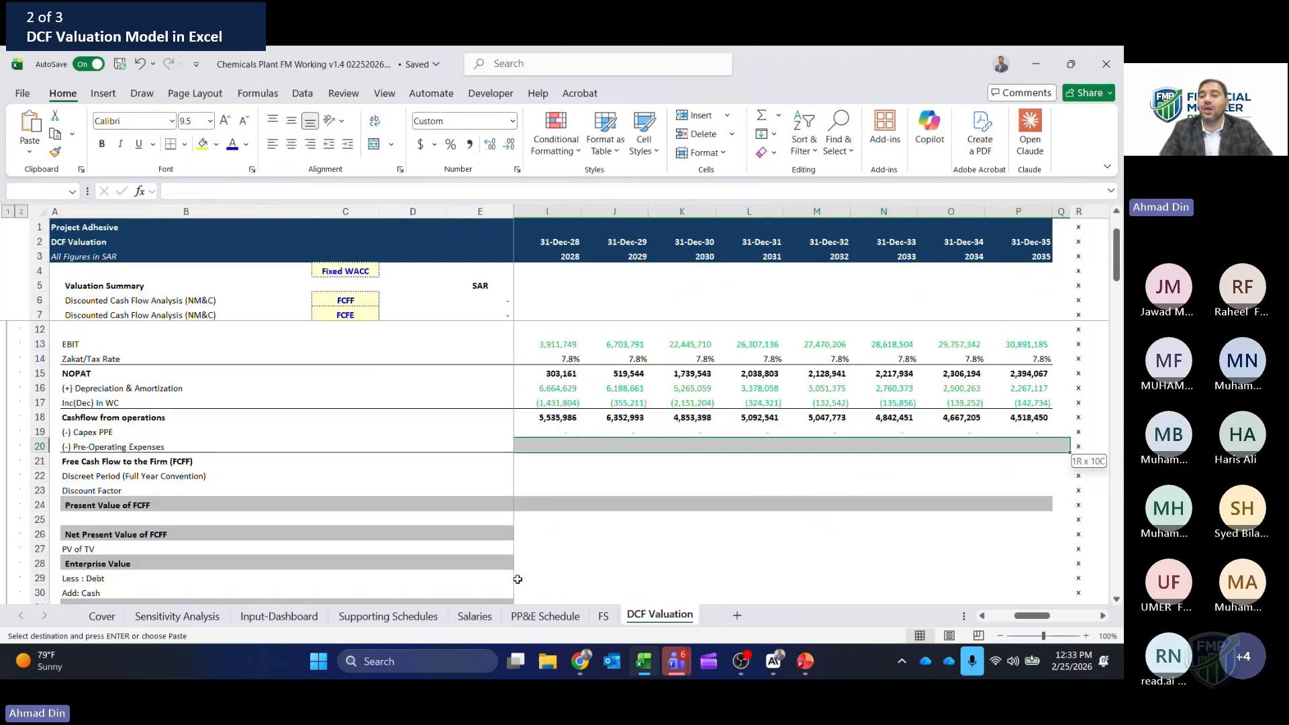
key("Return")
key("Left")
key("Left")
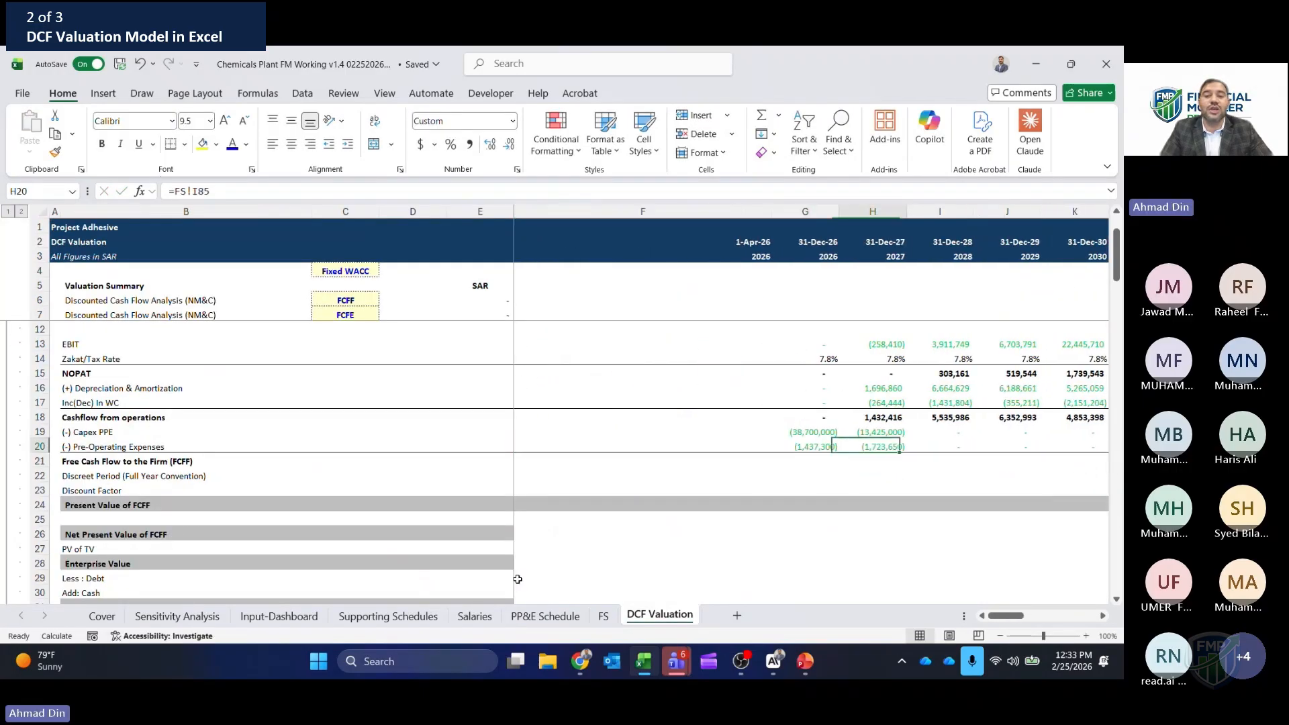
- Anchor the row references in the G19 and G20 links so they read FS!H$83 and FS!H$85
key("Right")
key("Right")
key("Up")
key("Left")
key("F2")
key("F4")
key("Return")
key("F2")
key("F4")
key("F4")
key("Return")
- Copy the row-anchored Capex PPE and Pre-Operating Expenses formulas from G19:G20 across through column P
key("Up")
key("Up")
key("shift+Down")
key("ctrl+c")
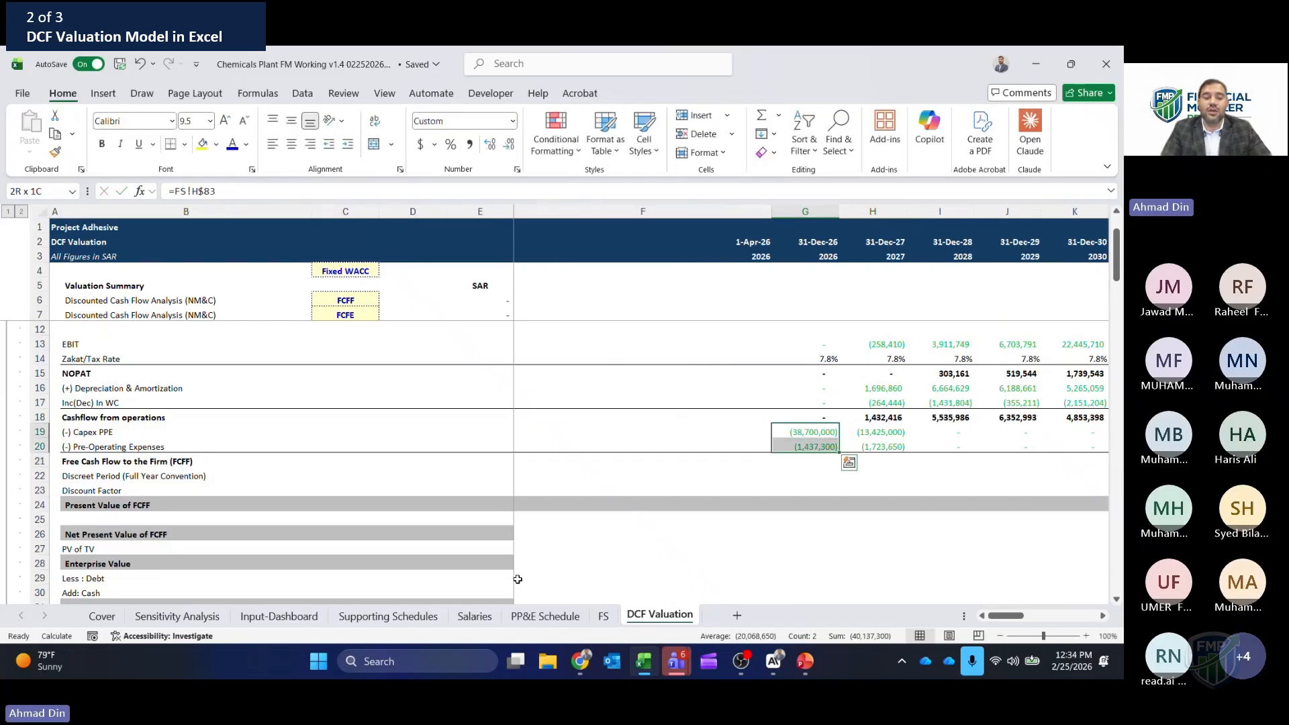
key("ctrl+shift+Right")
key("ctrl+v")
- Calculate the 31-Dec-26 Free Cash Flow to the Firm in G21 with =SUM(G18:G20)
key("Down")
key("Down")
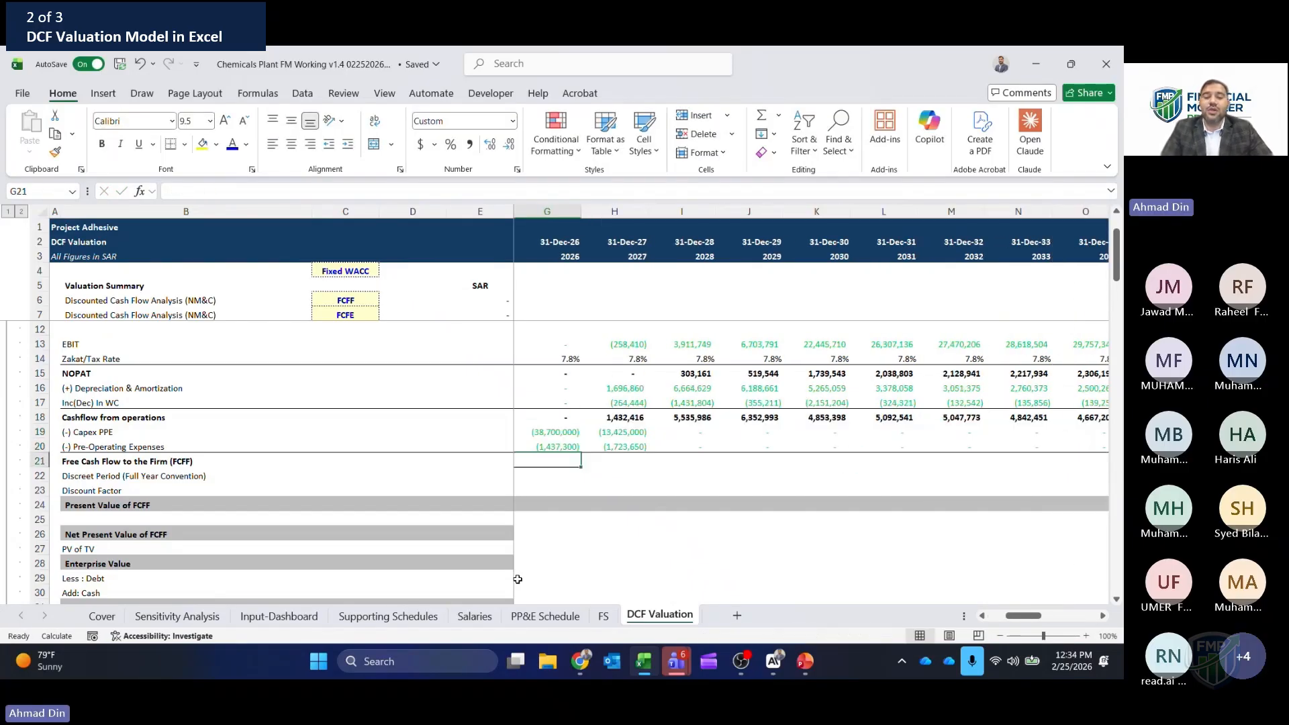
type("=sum(")
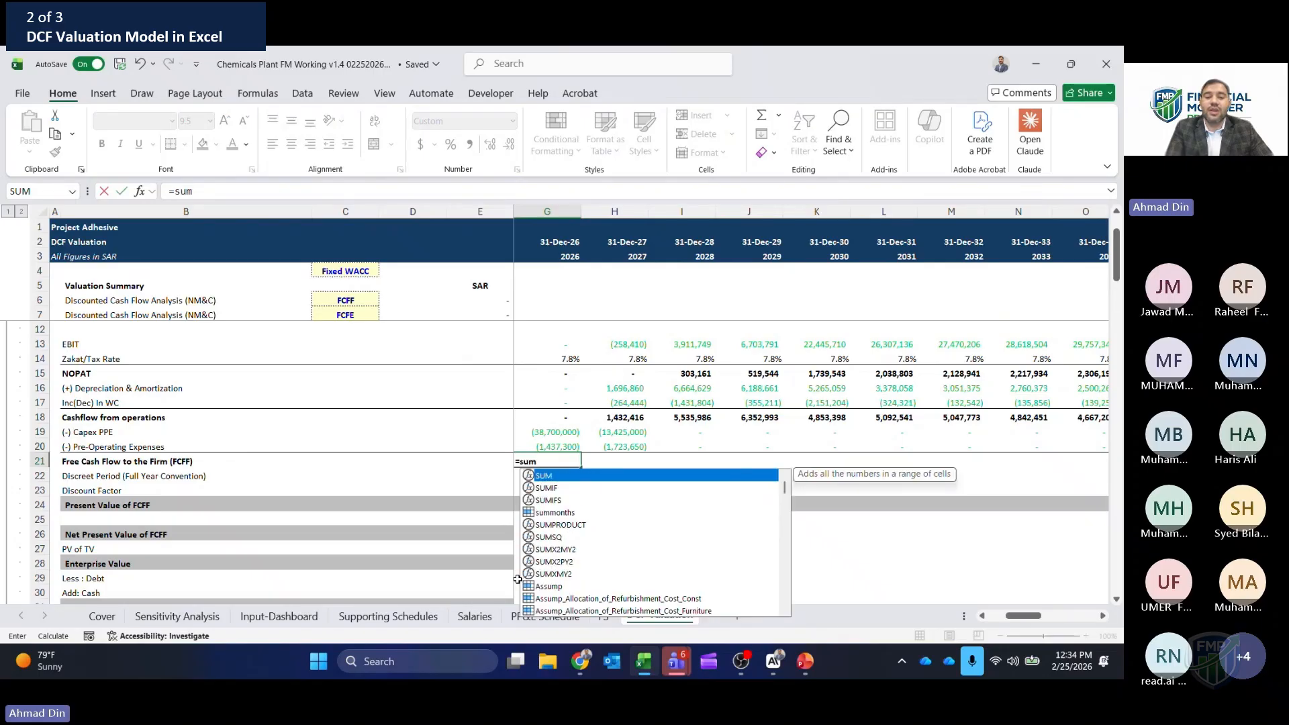
key("Up")
key("shift+Up")
type(")")
key("Return")
- Copy the Free Cash Flow to the Firm formula from G21 across H21:P21
key("Up")
key("ctrl+c")
key("shift+Right")
key("shift+Right")
key("shift+Right")
key("shift+Right")
key("shift+Right")
key("shift+Right")
key("shift+Right")
key("shift+Right")
key("shift+Right")
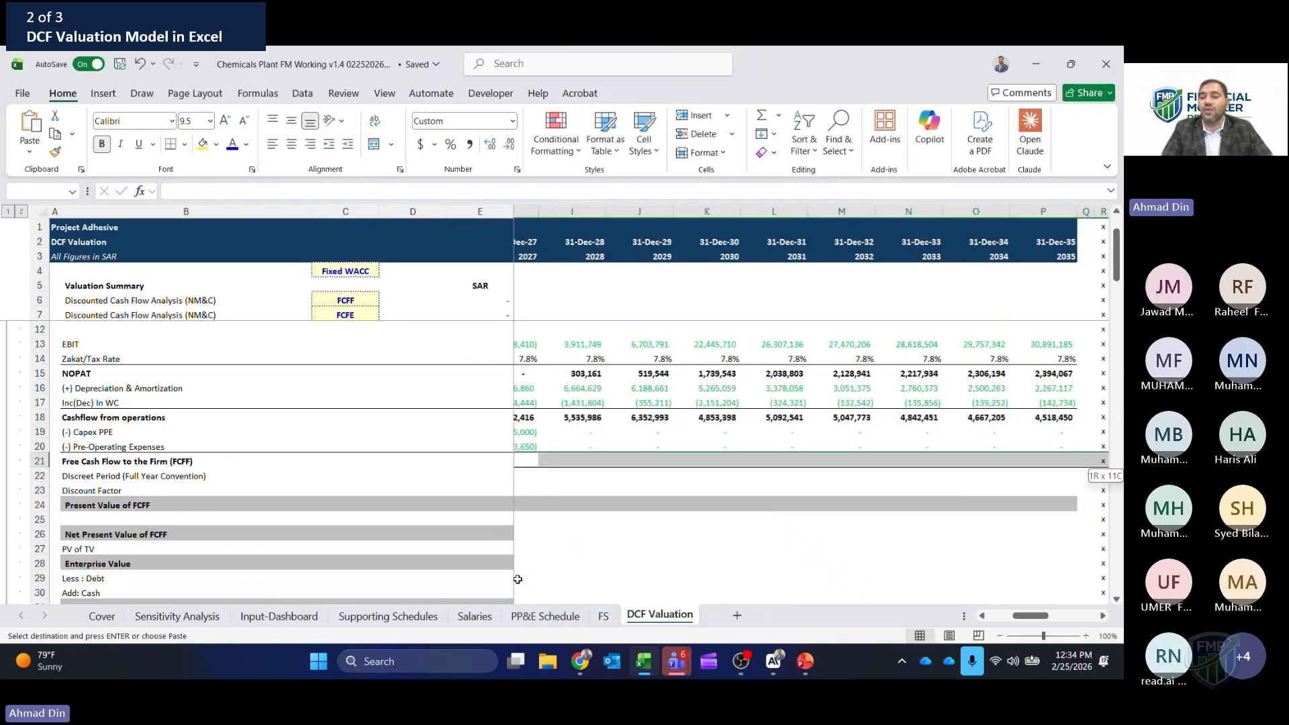
key("shift+Left")
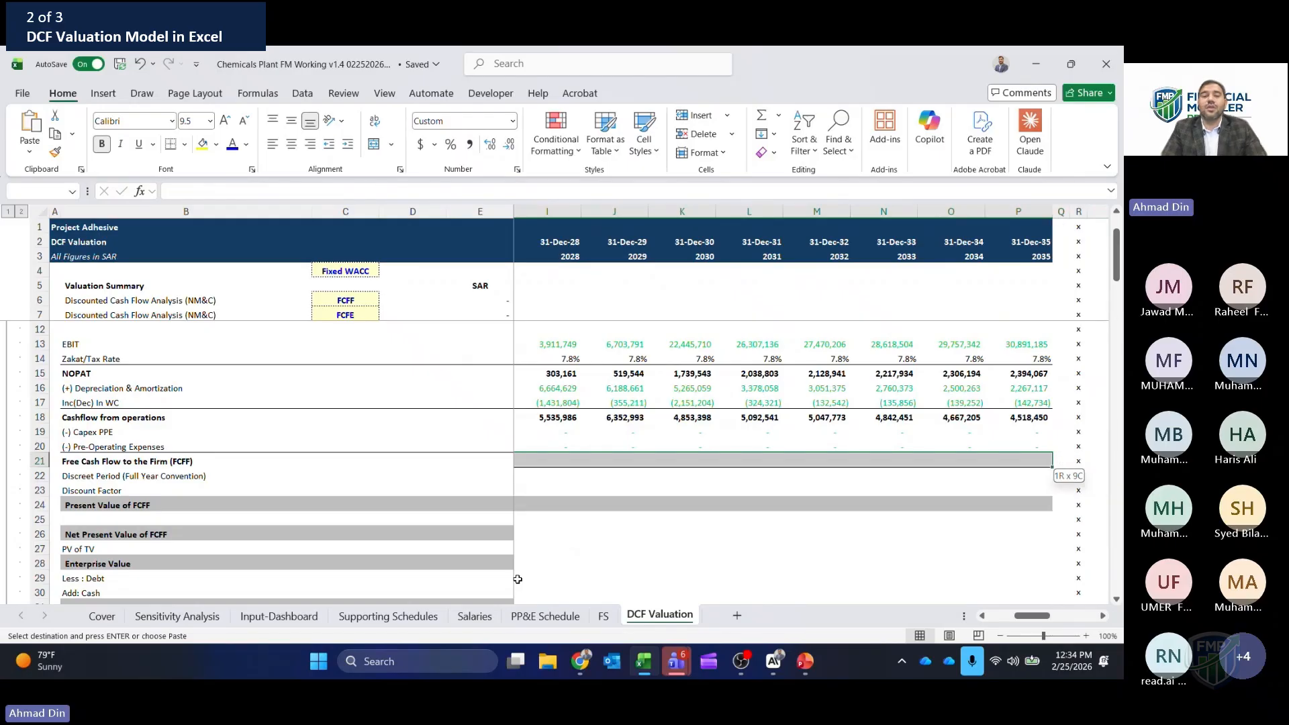
key("Return")
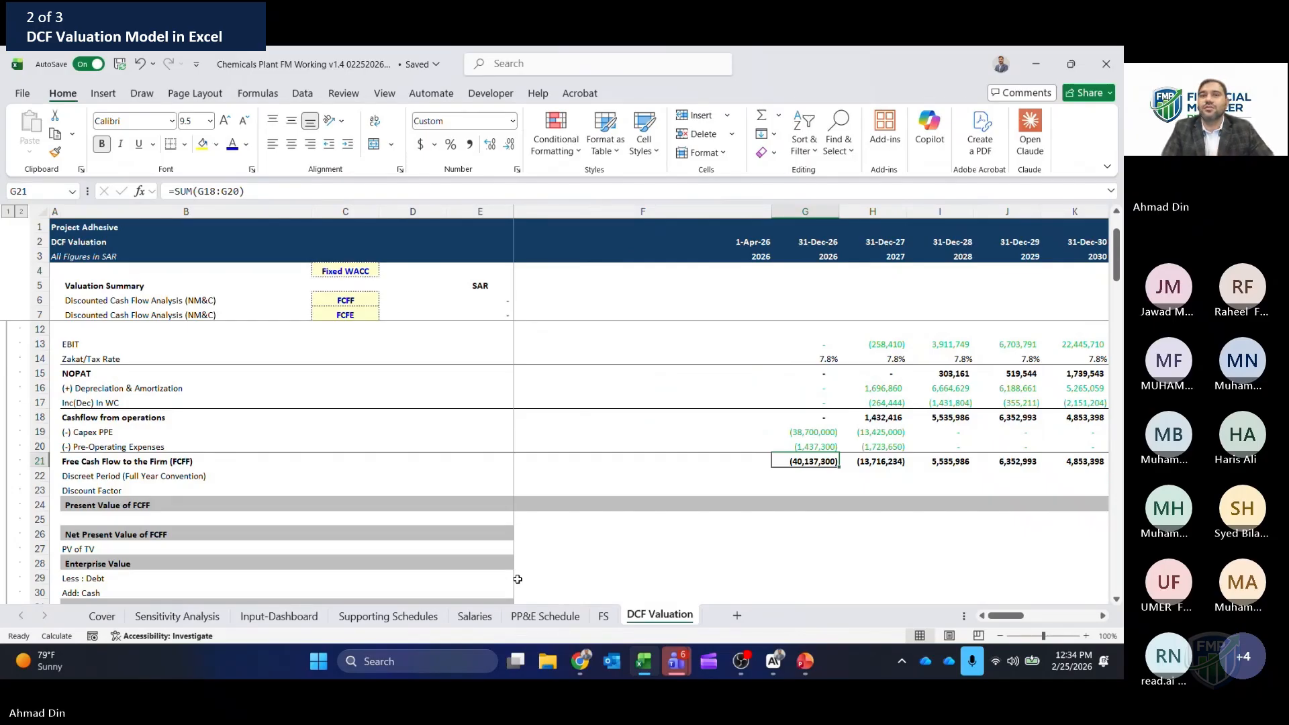
- Correct the NOPAT formula in G15 to multiply EBIT by one minus the tax rate: =IF(G13>0,G13*(1-G14),0)
key("Down")
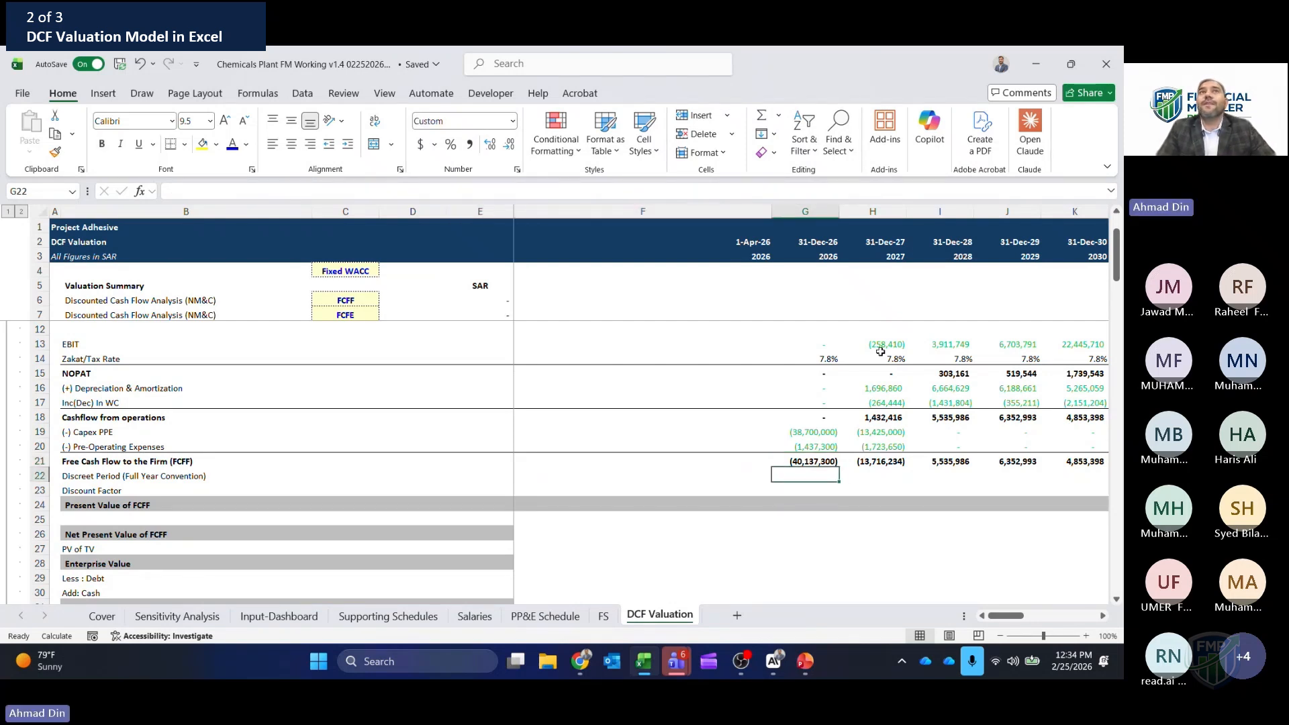
key("Up")
key("Up")
key("Up")
key("Up")
key("Up")
key("Up")
key("Up")
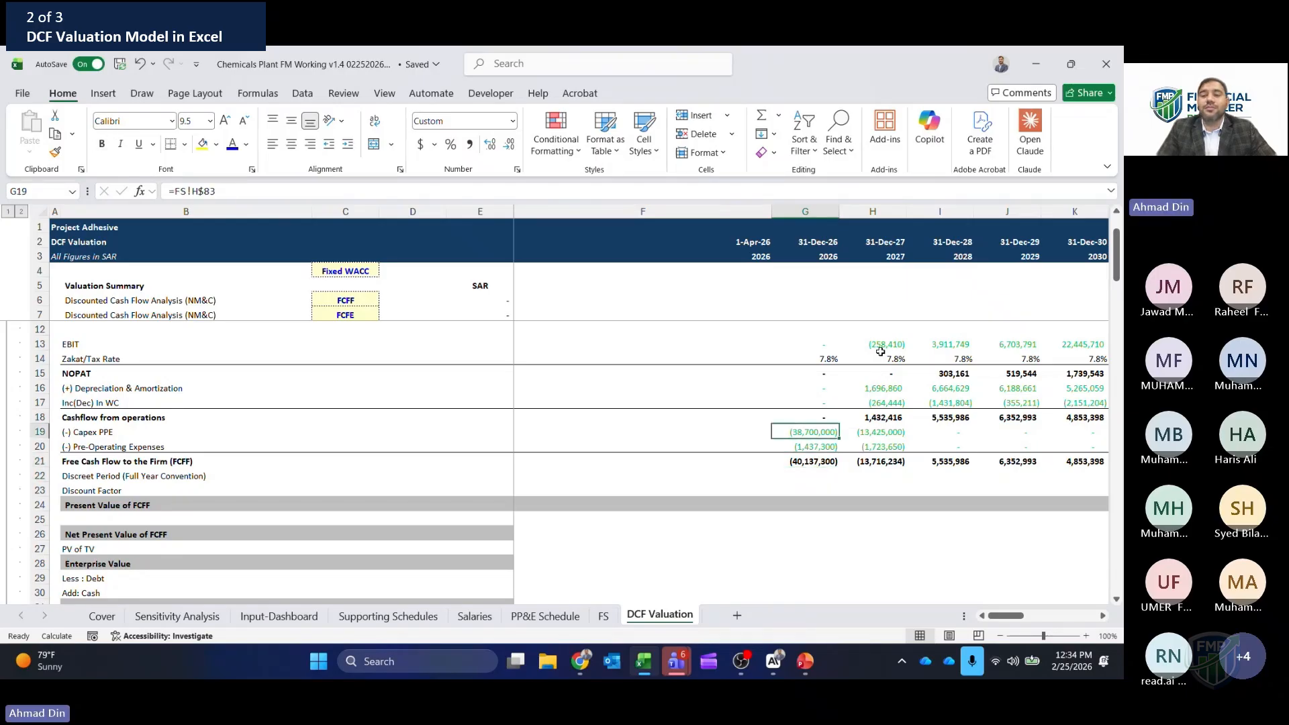
key("F2")
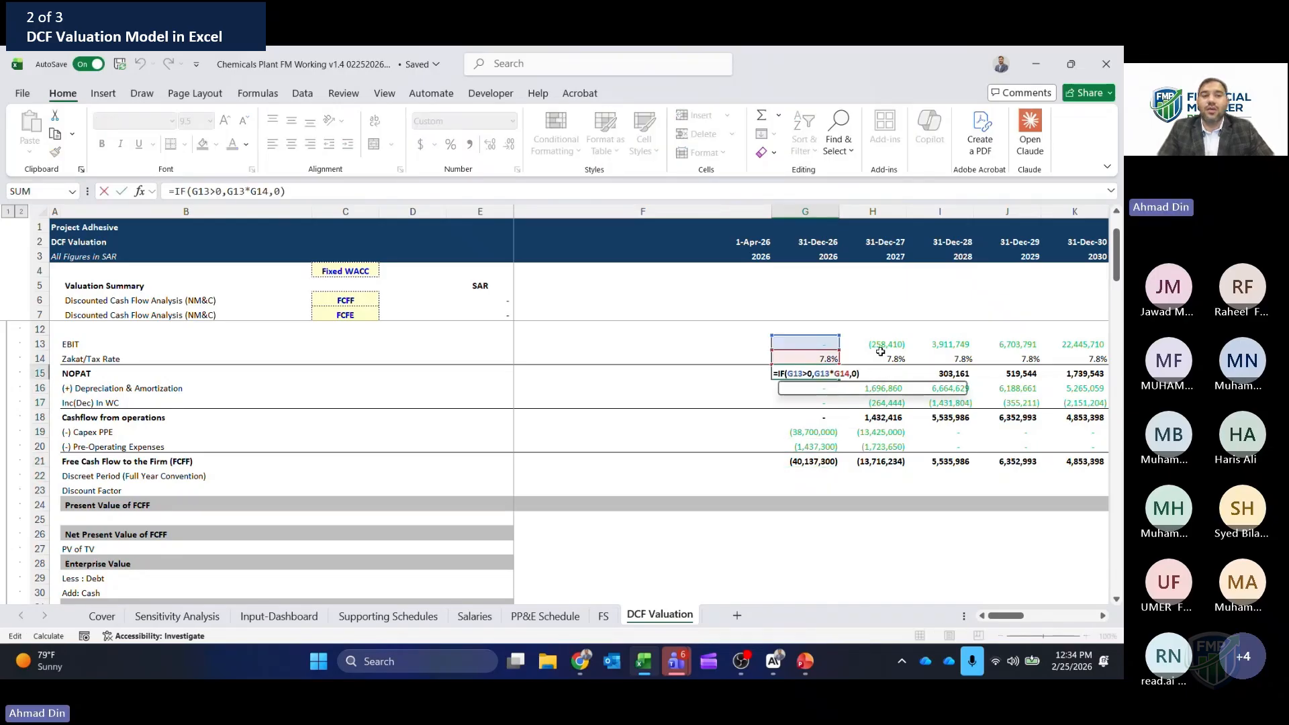
key("Right")
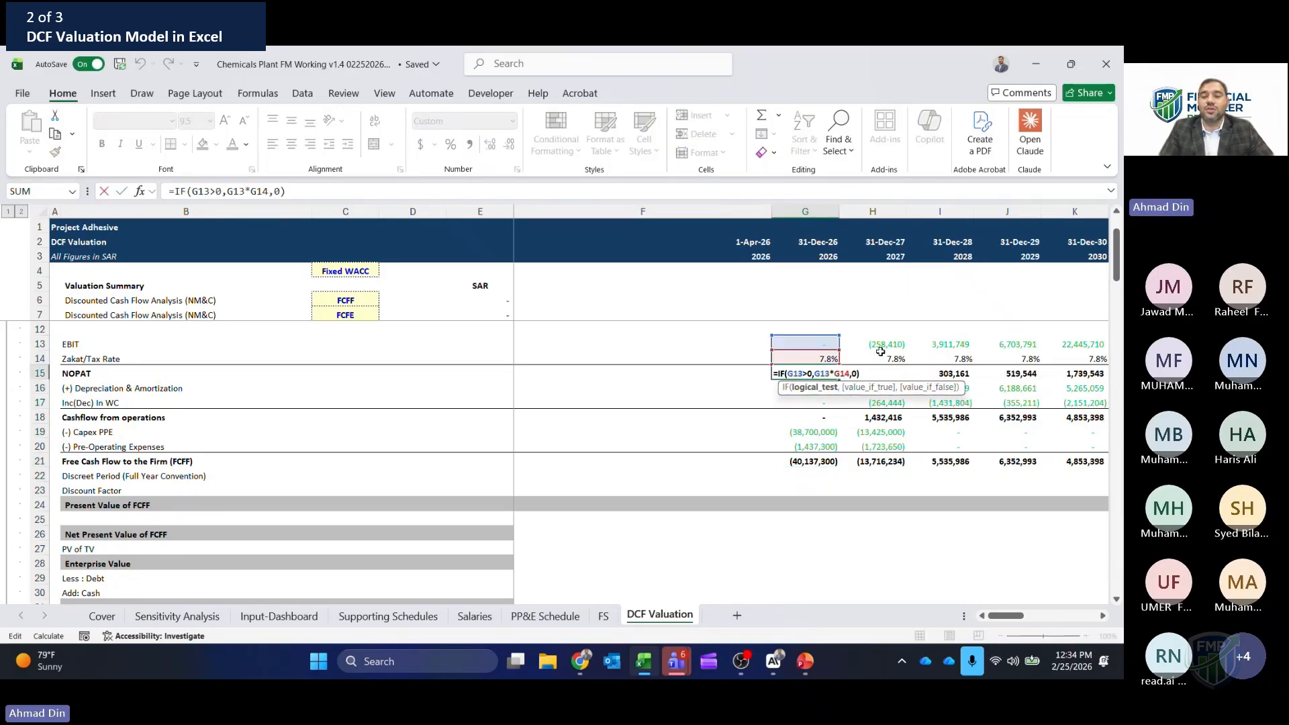
key("Right")
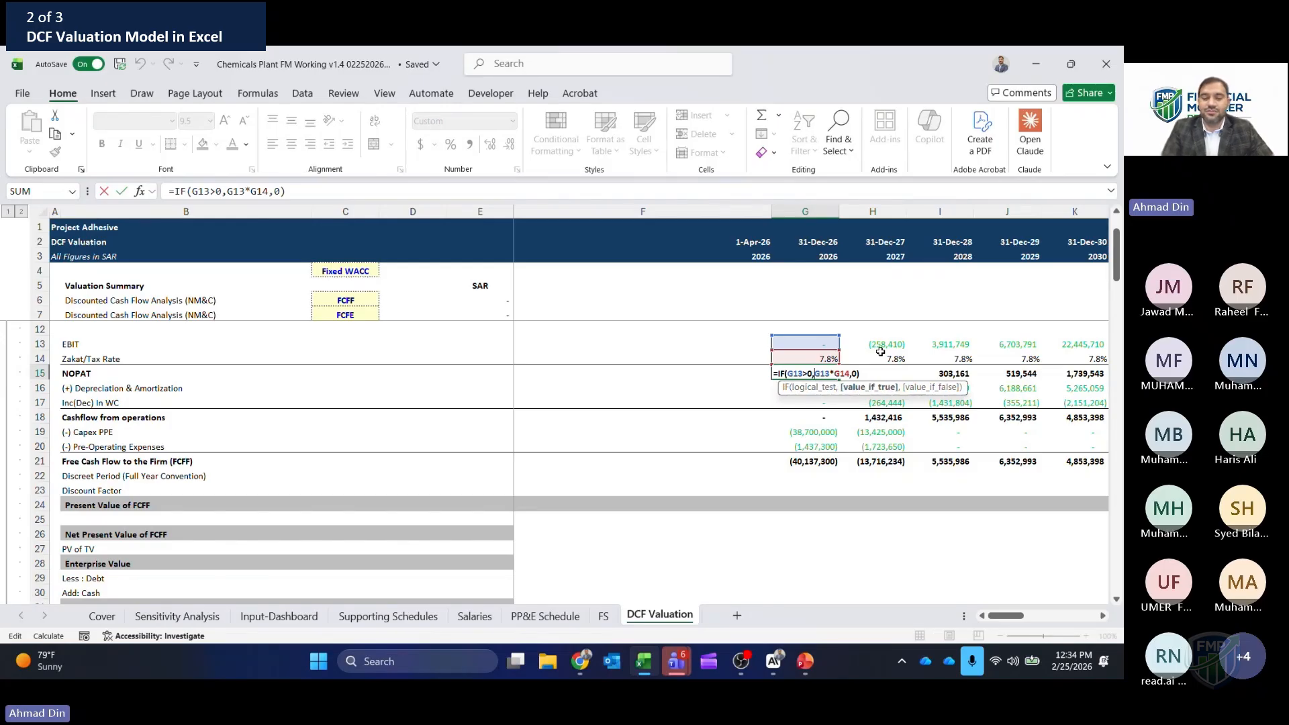
key("End")
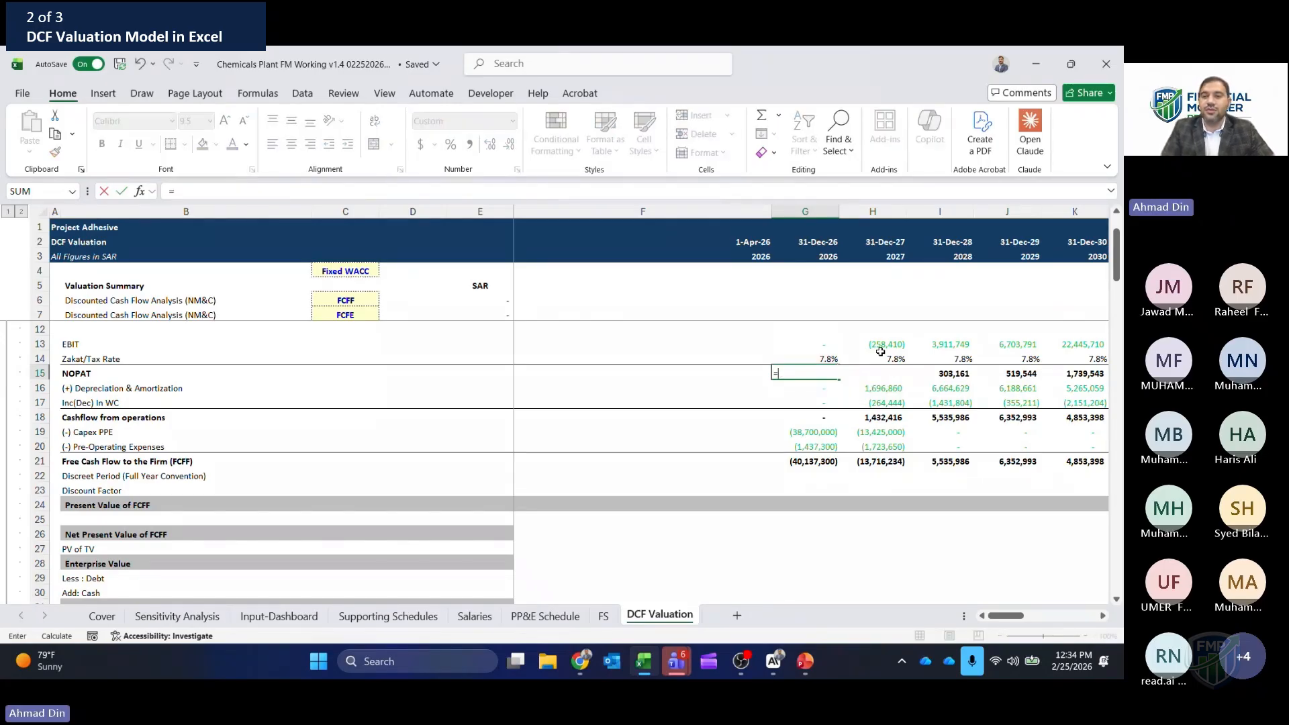
key("Left")
key("Left")
key("Left")
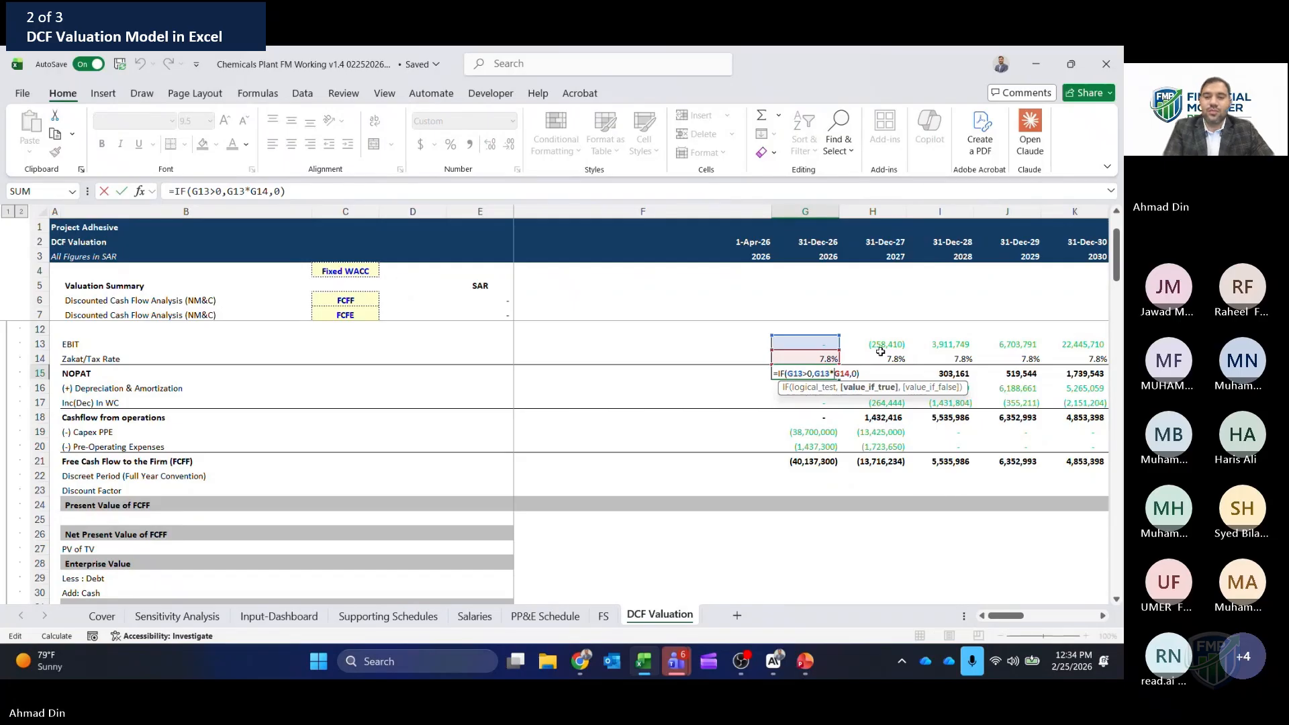
type("(1-G14")
type(")")
key("Return")
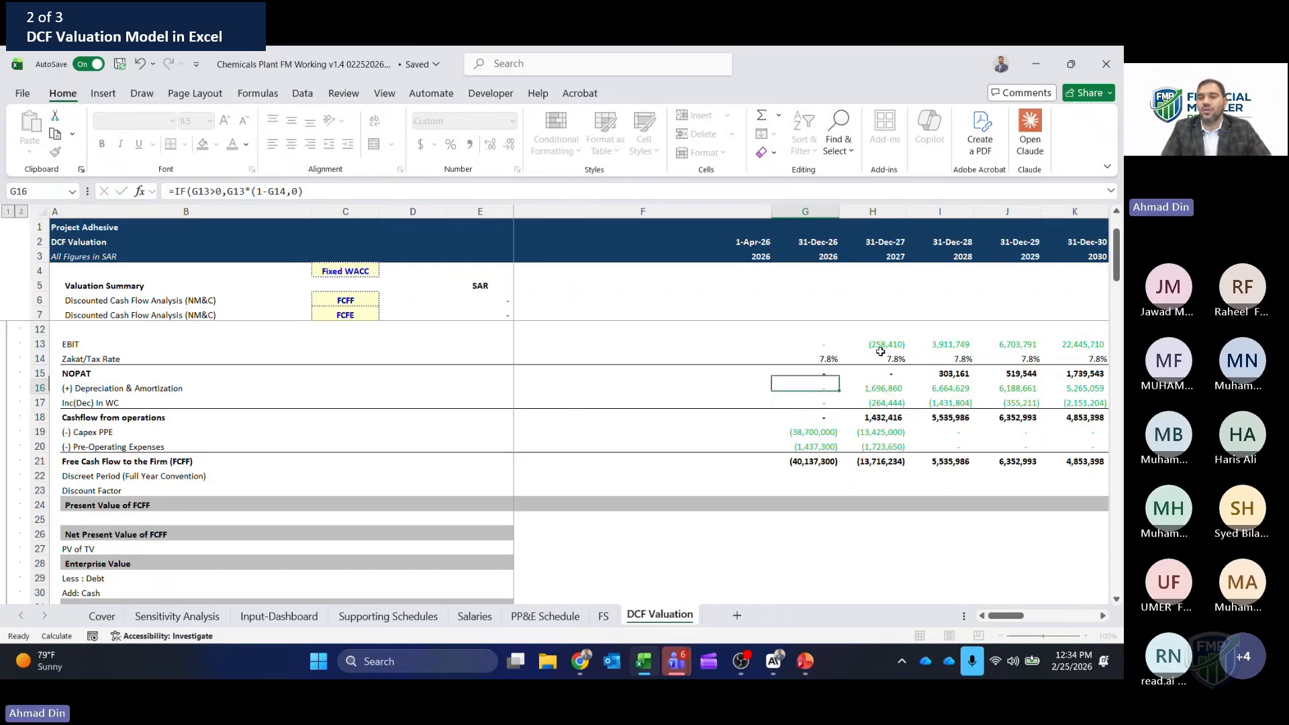
- Copy the corrected NOPAT formula from G15 across H15:P15 and check the first cells of the row
key("Up")
key("ctrl+shift+Right")
key("ctrl+r")
key("ctrl+shift+Left")
key("F2")
key("Escape")
key("Right")
key("F2")
key("Escape")
key("Left")
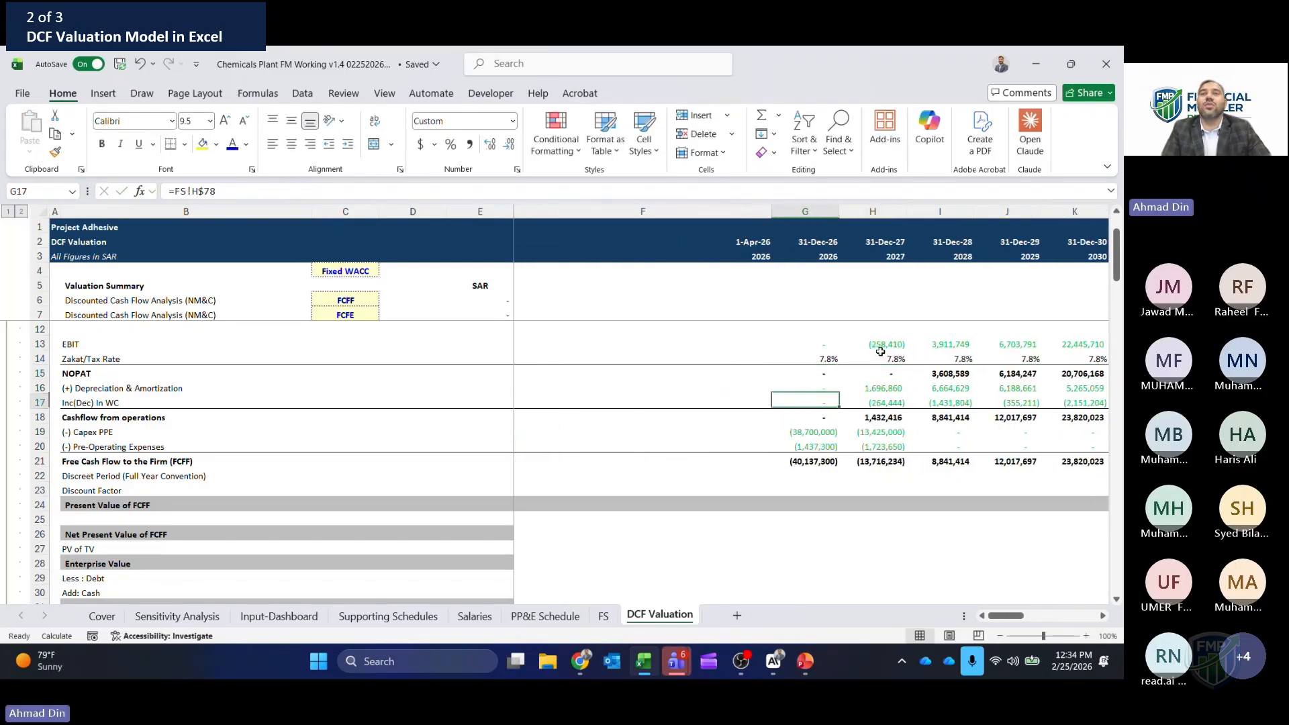
- Check the 31-Dec-27 Free Cash Flow to the Firm formula in H21
key("Down")
key("Down")
key("Down")
key("Down")
key("Down")
key("Down")
key("Right")
key("F2")
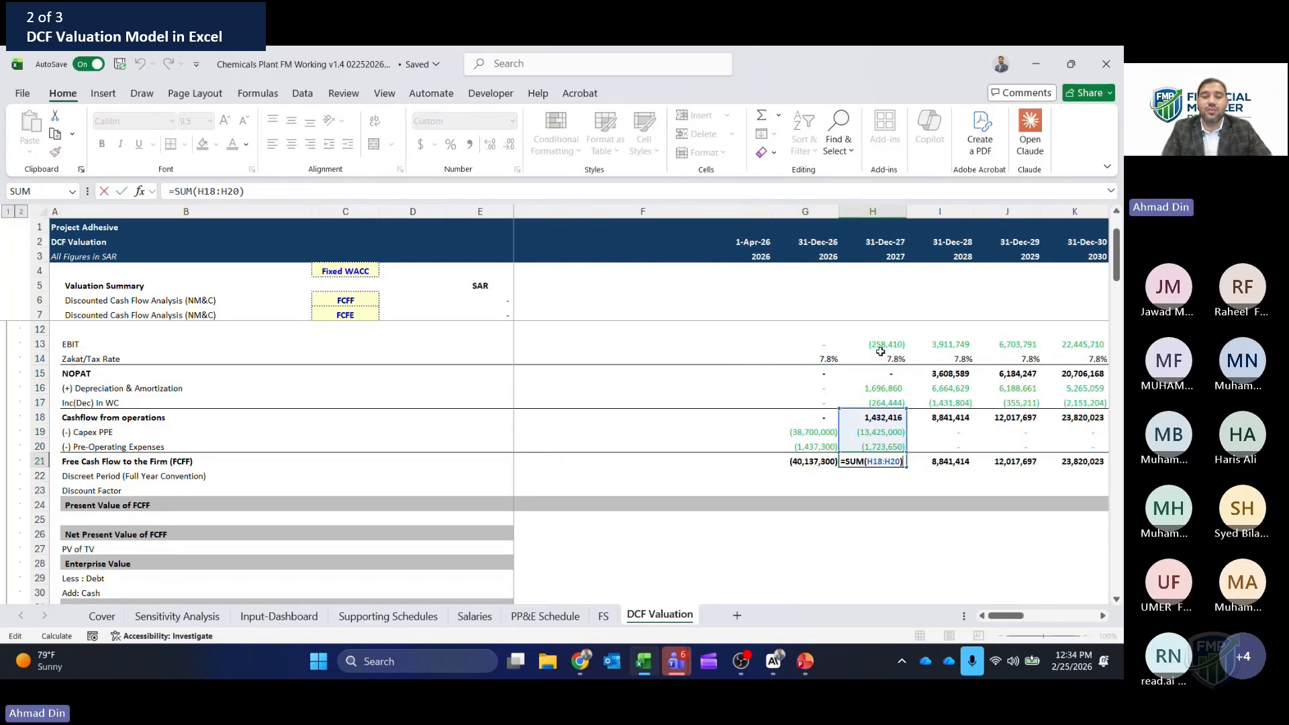
key("Escape")
- Start the Discreet Period row with 0 in G22 and the counter formula =G22+1 in H22
key("Left")
key("Left")
key("Right")
key("Down")
key("Down")
key("Up")
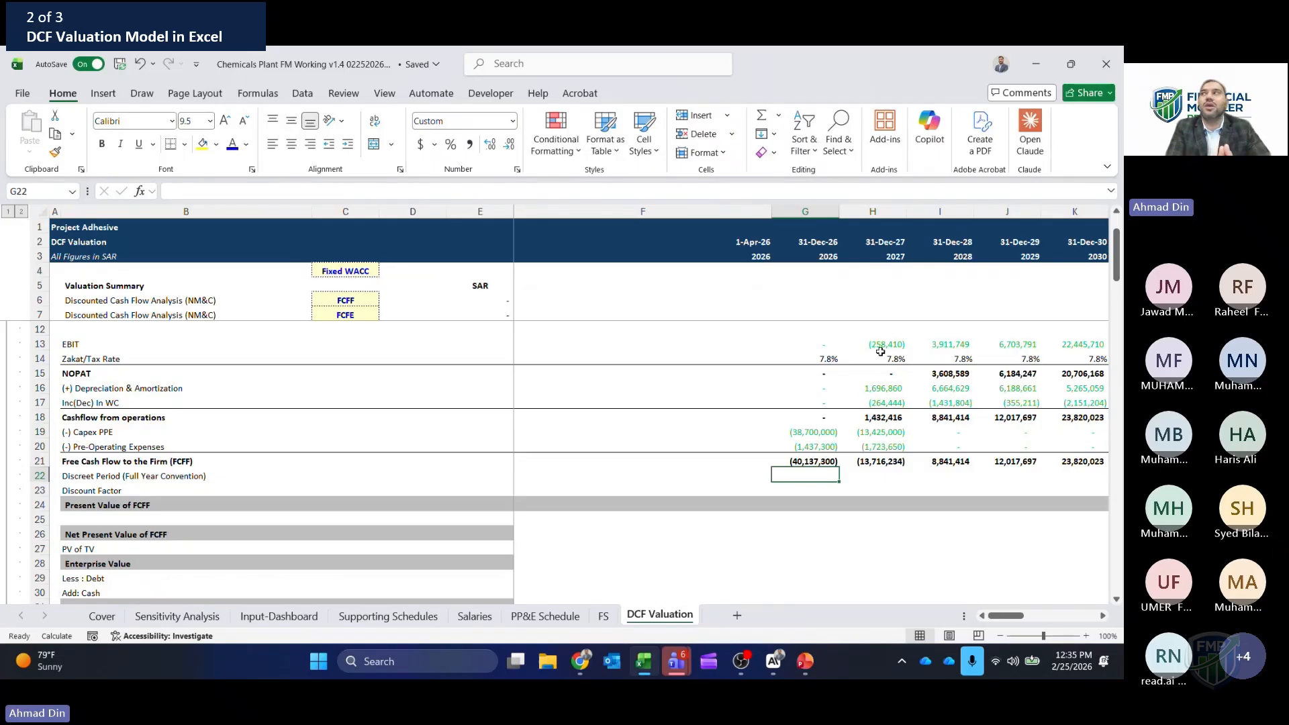
type("0")
key("Tab")
type("=")
key("Left")
type("+1")
key("ctrl+Return")
- Copy the Discreet Period counter from H22 across I22:P22 and select the whole period range G22:P22
key("ctrl+c")
key("Right")
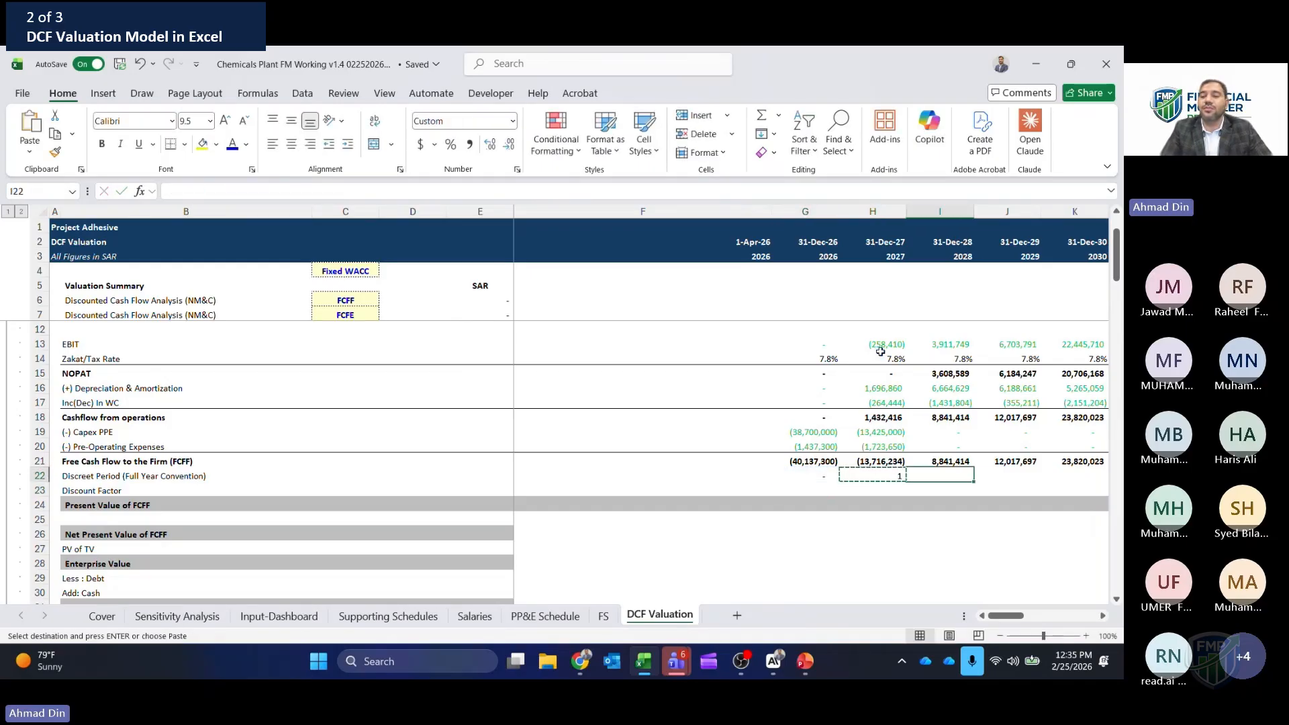
key("ctrl+shift+Right")
key("shift+Left")
key("shift+Left")
key("Return")
key("Left")
key("Left")
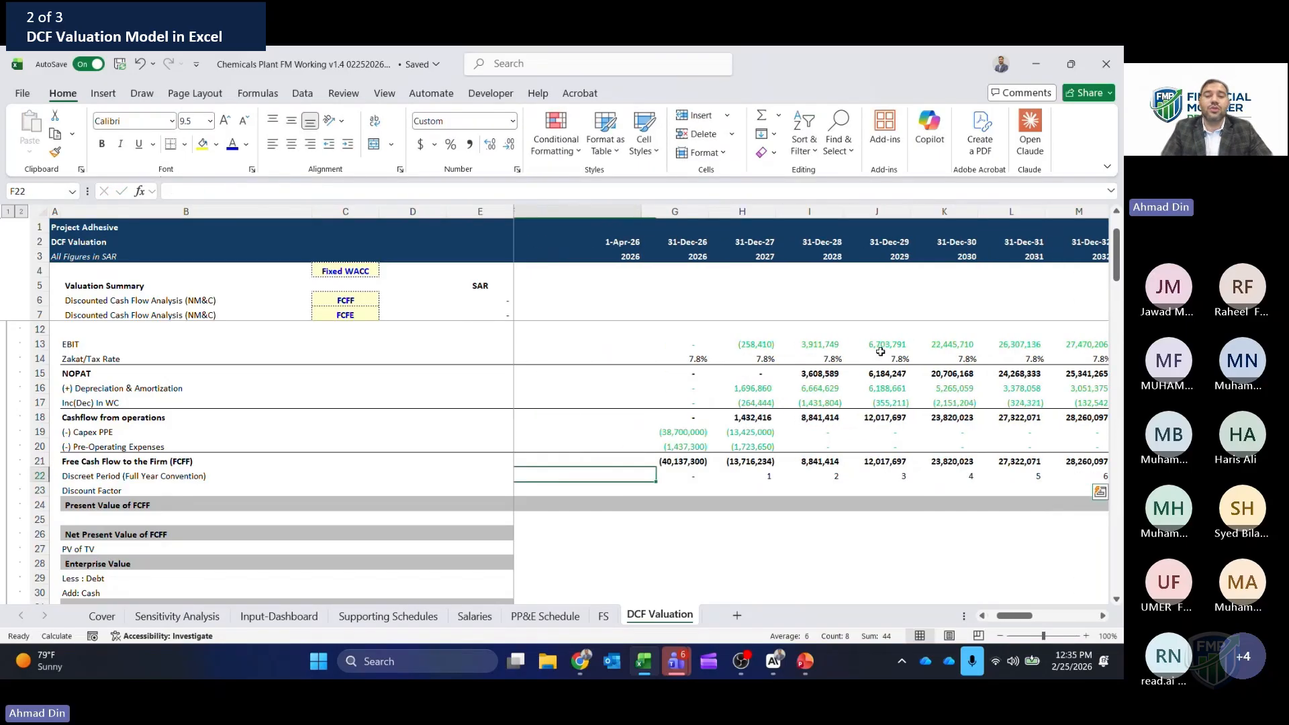
key("ctrl+shift+Right")
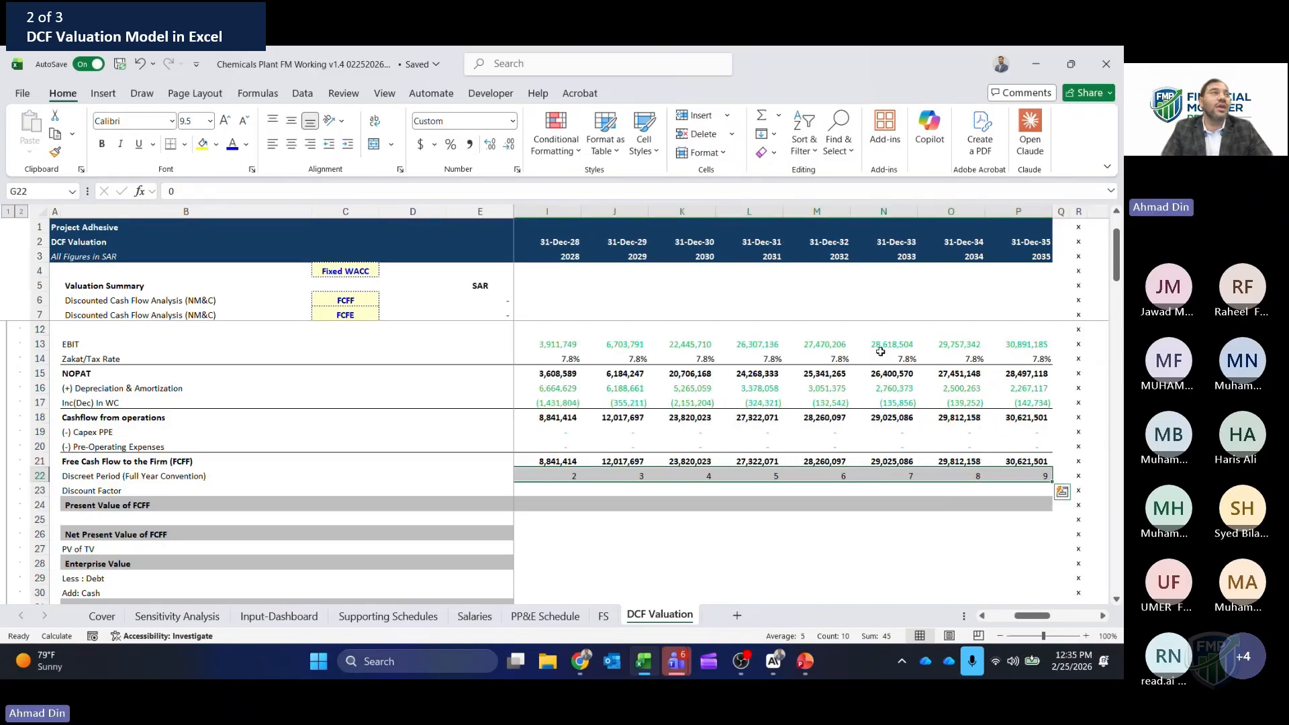
- Enter the Discount Factor formula =(1+$E$110)^-G22 in G23, using the absolute WACC cell and the discreet period
key("ctrl+shift+Left")
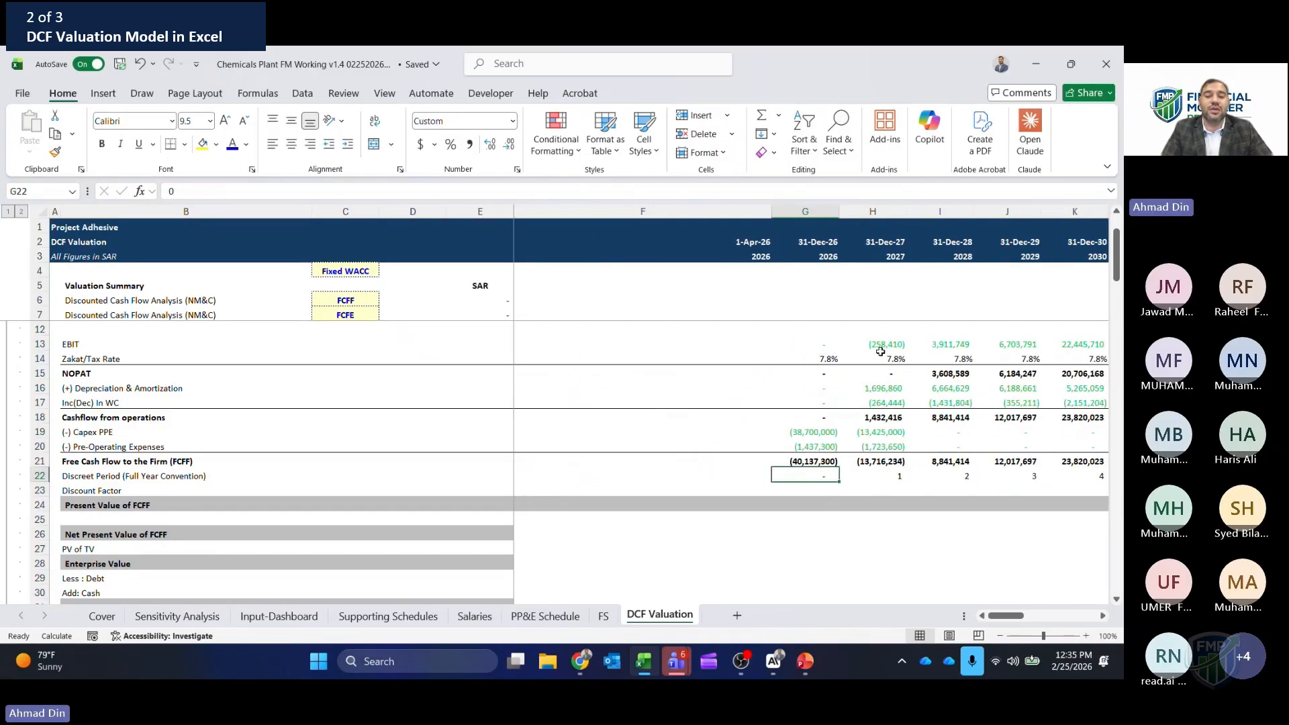
key("Down")
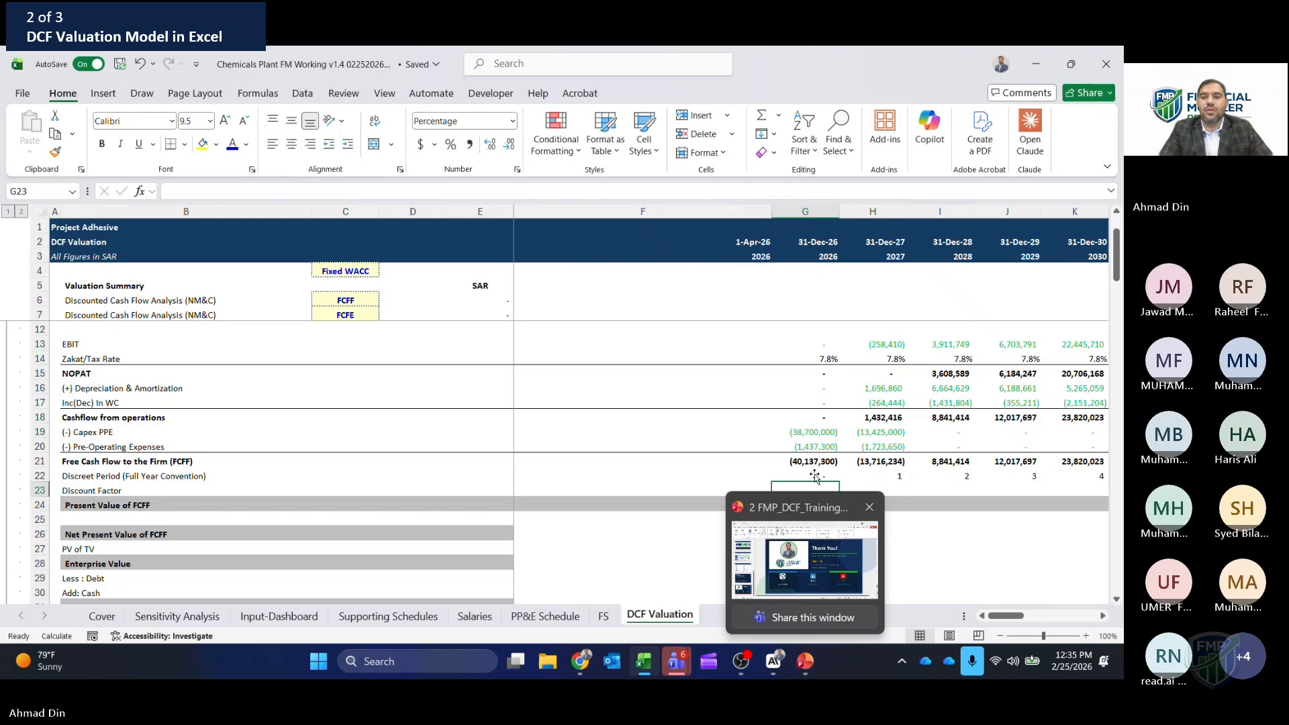
left_click(790, 415)
key("Down")
key("Down")
key("Down")
key("Down")
key("Down")
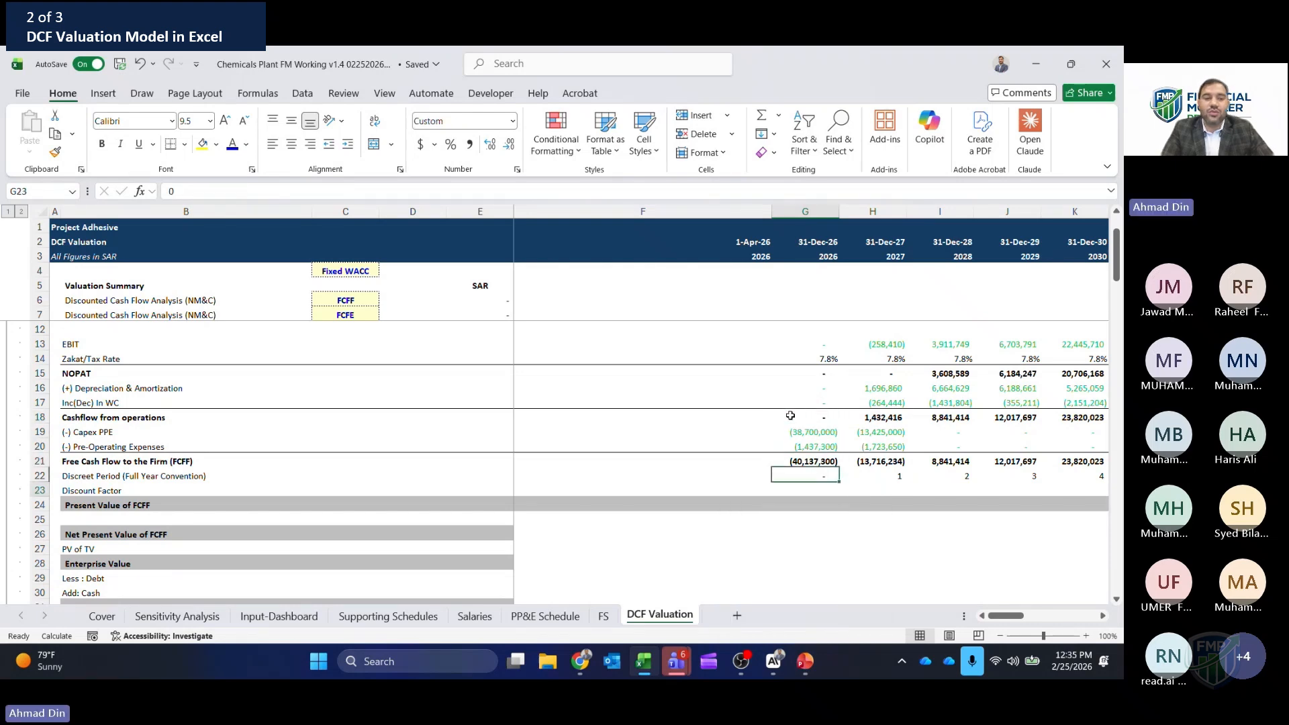
type("=(")
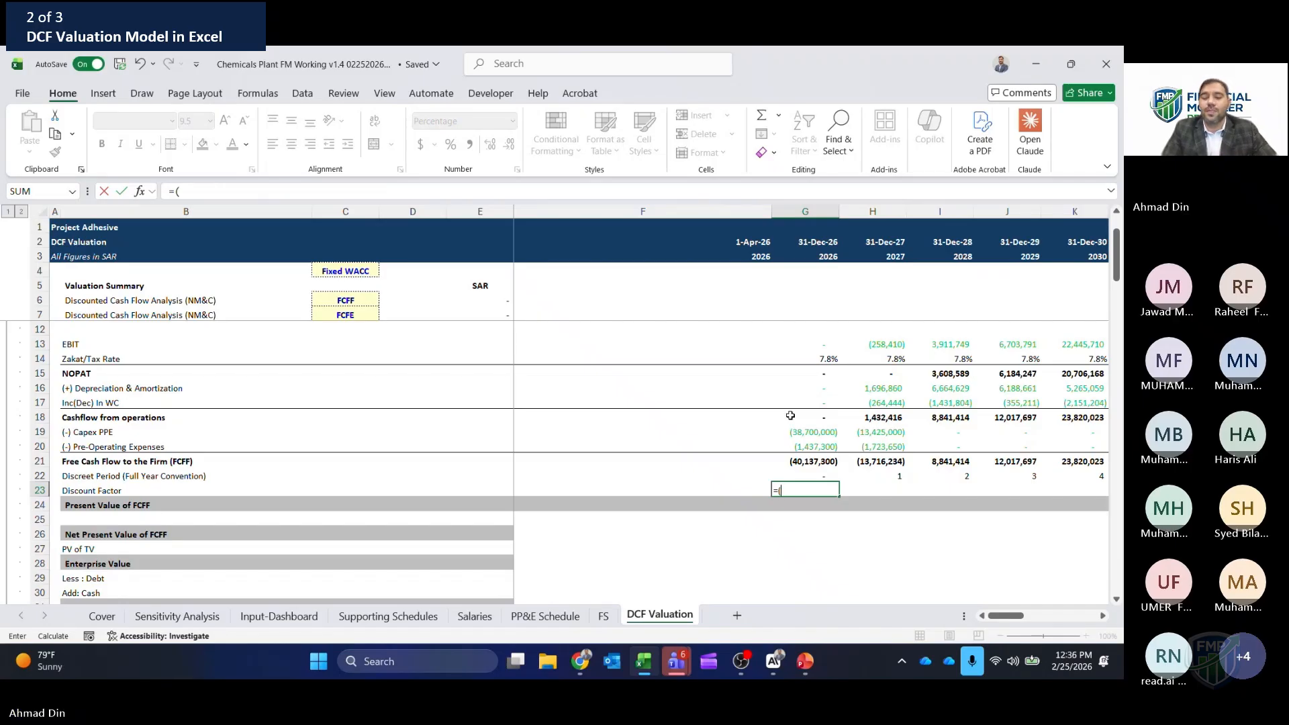
type("+")
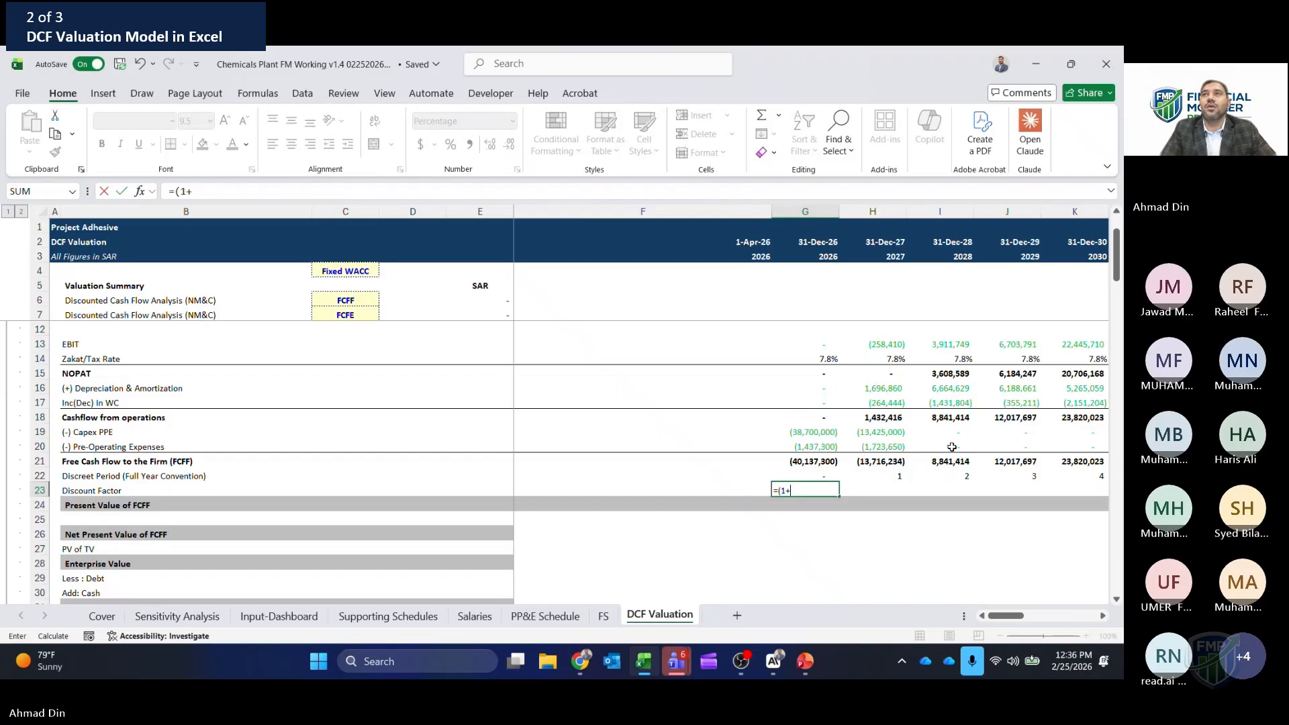
left_click_drag(1114, 265, 1110, 516)
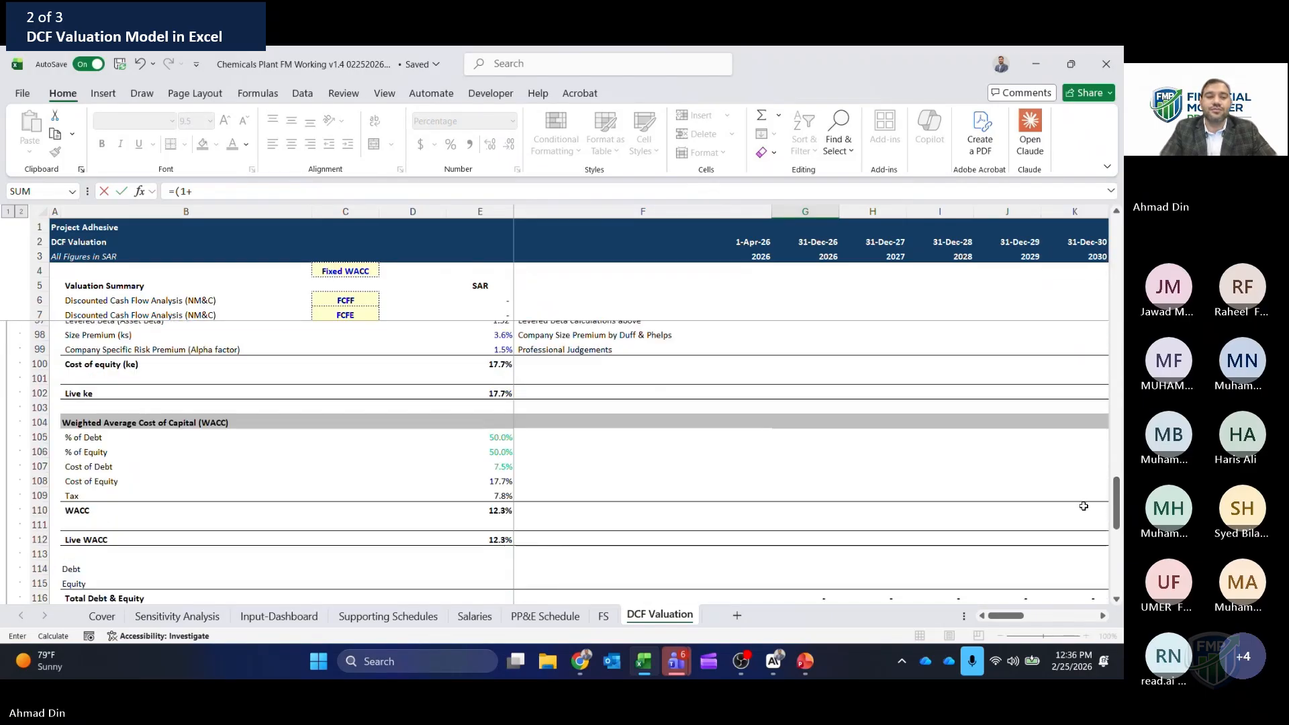
left_click(493, 509)
key("F4")
type(")^")
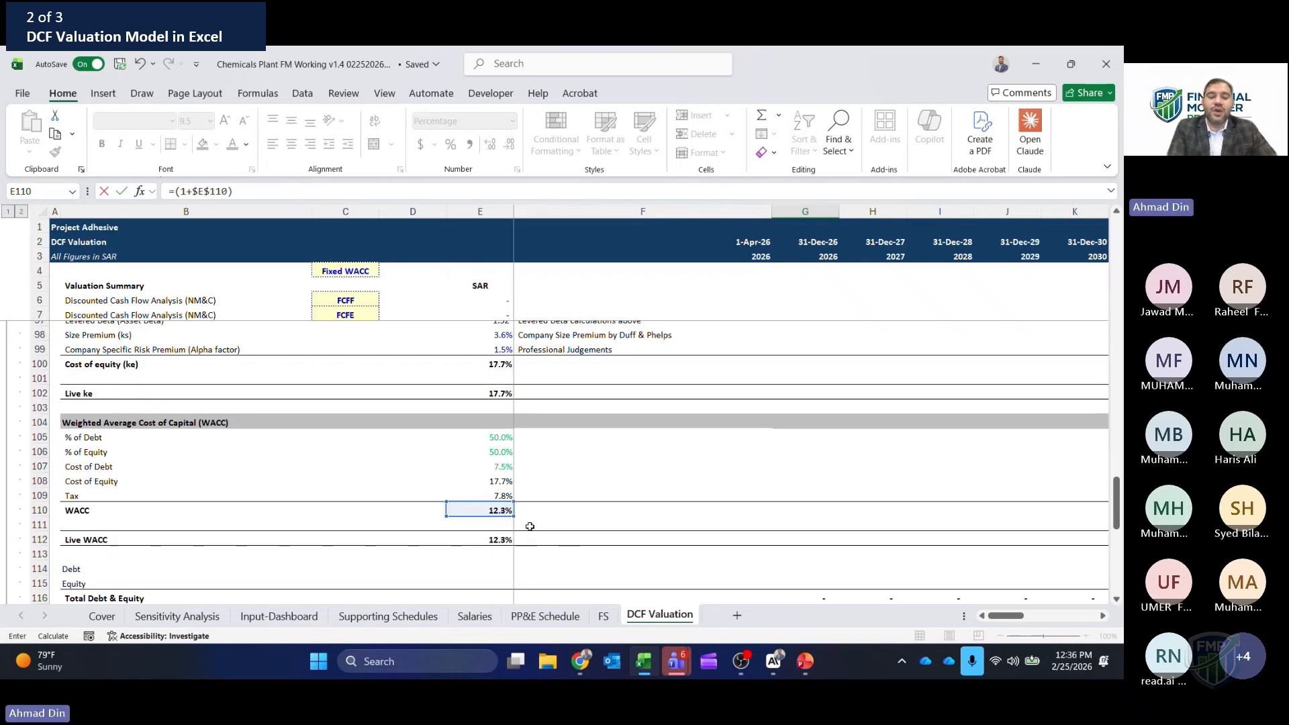
type("-")
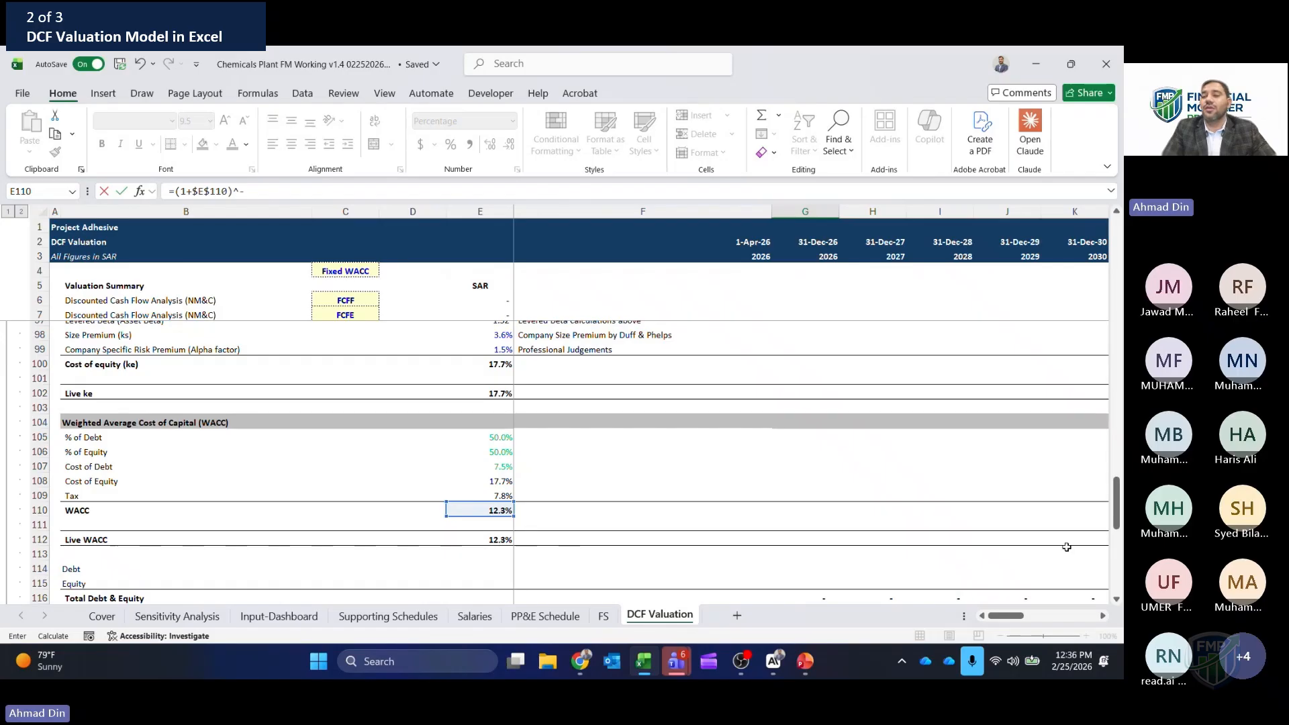
left_click(1117, 503)
left_click_drag(1117, 504, 1116, 245)
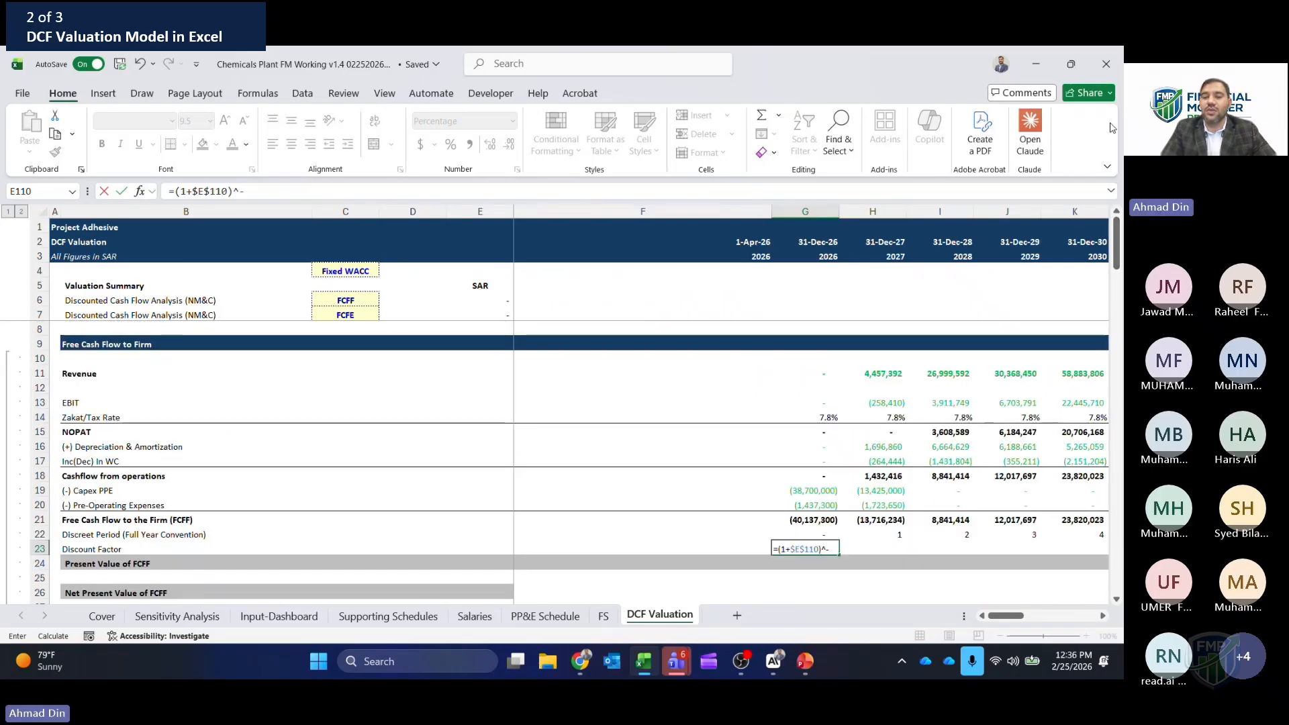
left_click(810, 534)
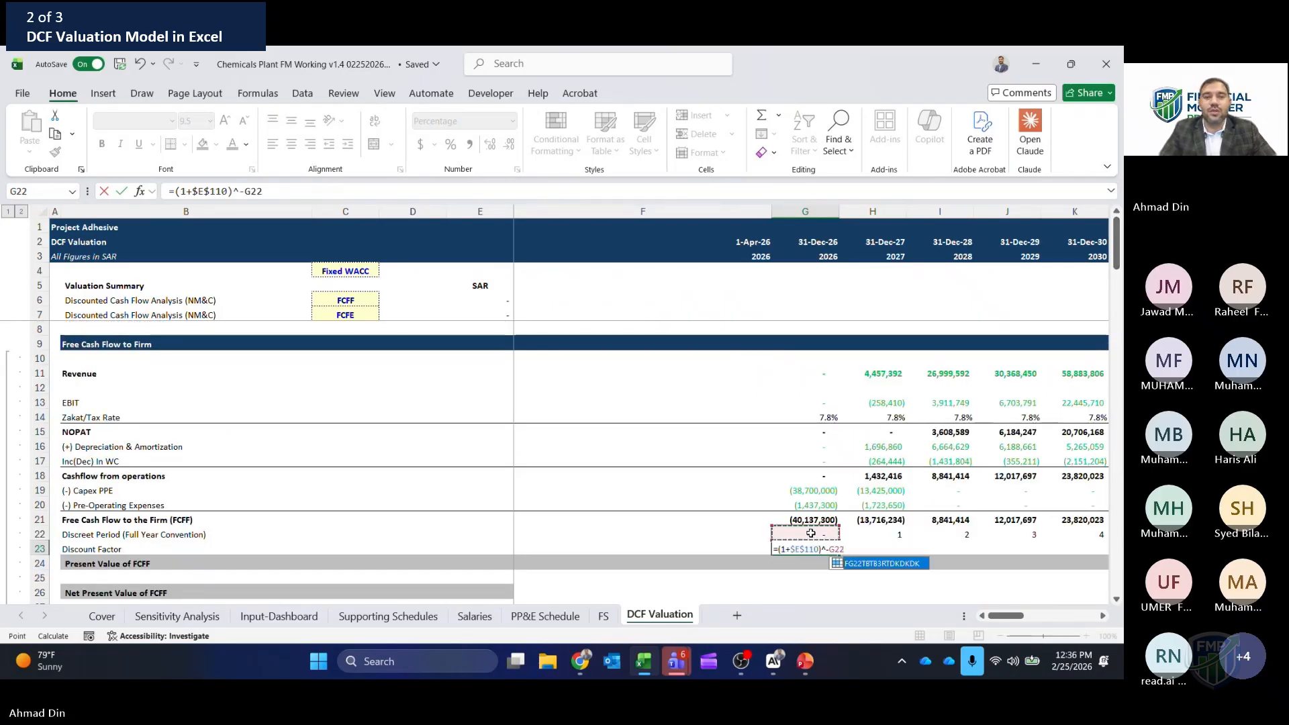
key("ctrl+Return")
- Copy the Discount Factor formula from G23 across the row through 31-Dec-35
key("ctrl+c")
key("Right")
key("shift+Right")
key("shift+Right")
key("shift+Right")
key("shift+Right")
key("shift+Right")
key("shift+Right")
key("shift+Right")
key("shift+Right")
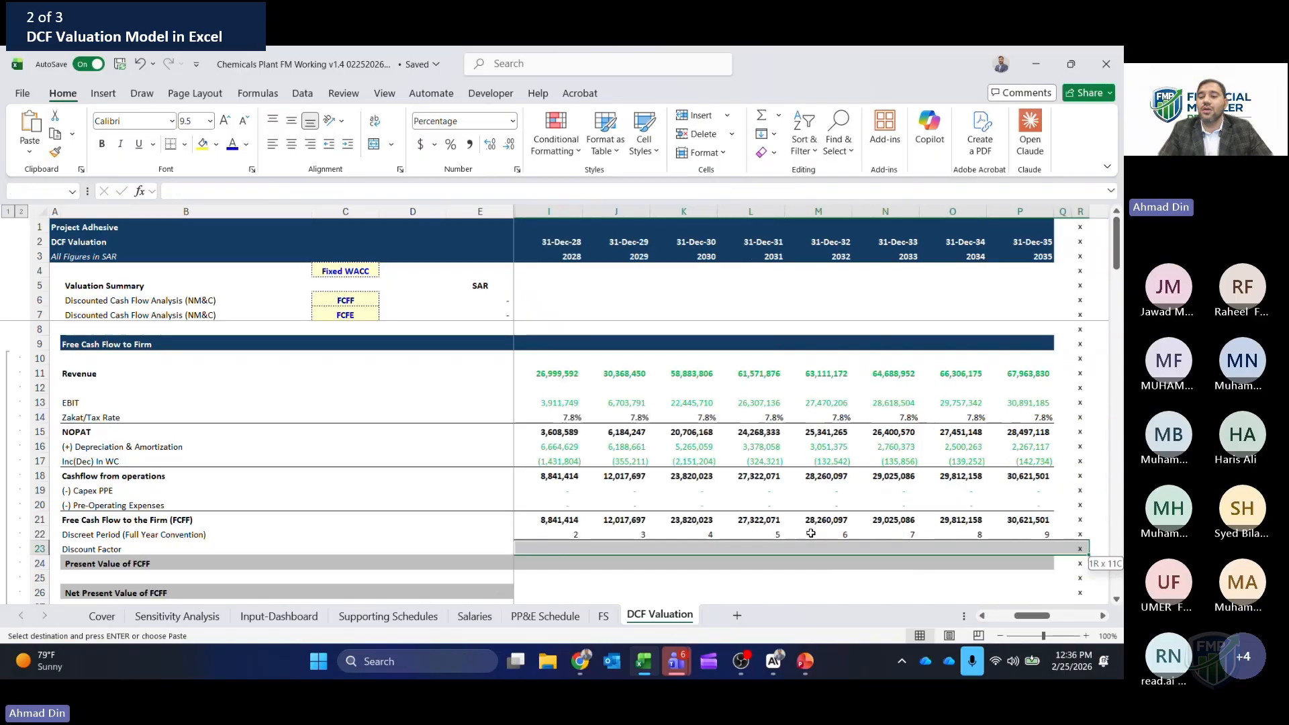
key("Return")
- Check the copied Discount Factor values and formulas along row 23 out to 31-Dec-35
key("Left")
key("Left")
key("Right")
key("Right")
key("Right")
key("Right")
key("Right")
key("Right")
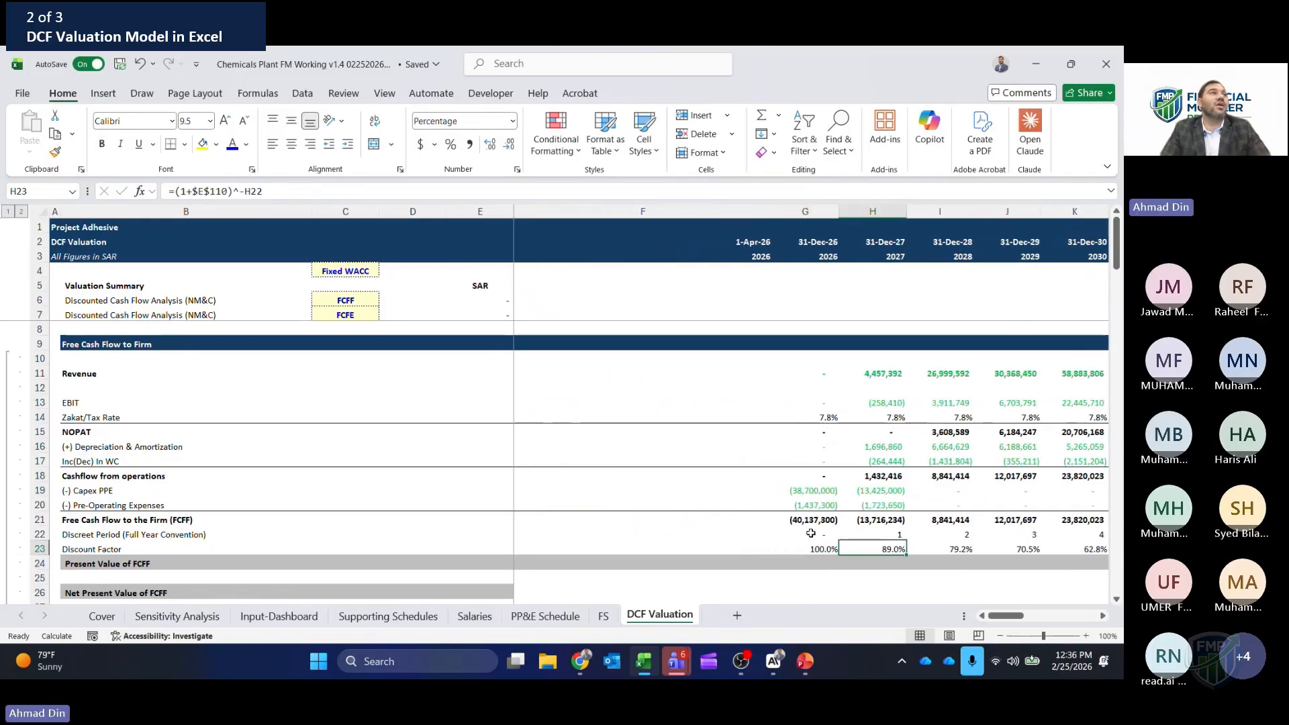
key("Right")
key("Right")
key("Right")
key("Right")
key("Right")
key("Left")
key("Left")
key("Left")
key("Left")
key("Left")
key("Left")
key("Left")
key("Left")
key("Left")
key("Left")
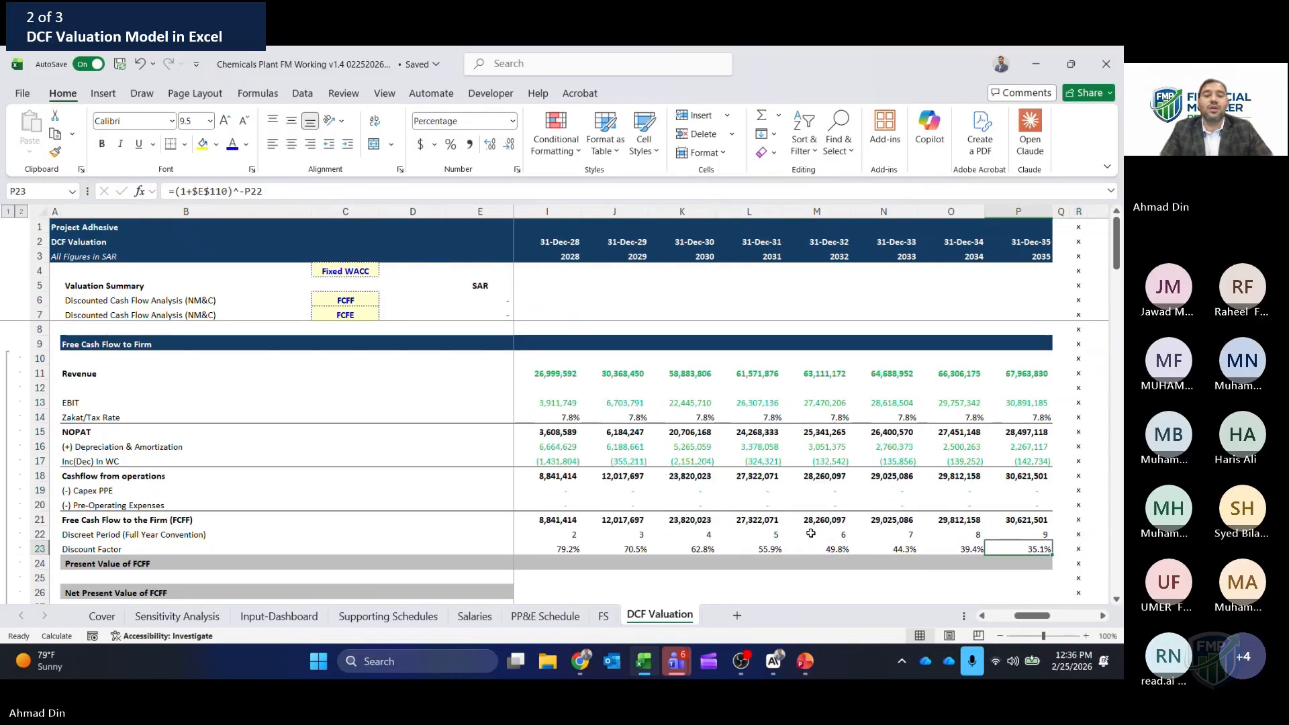
key("Right")
key("Left")
- Calculate the 31-Dec-26 Present Value of FCFF in G24 with the formula =G21*G23
key("Down")
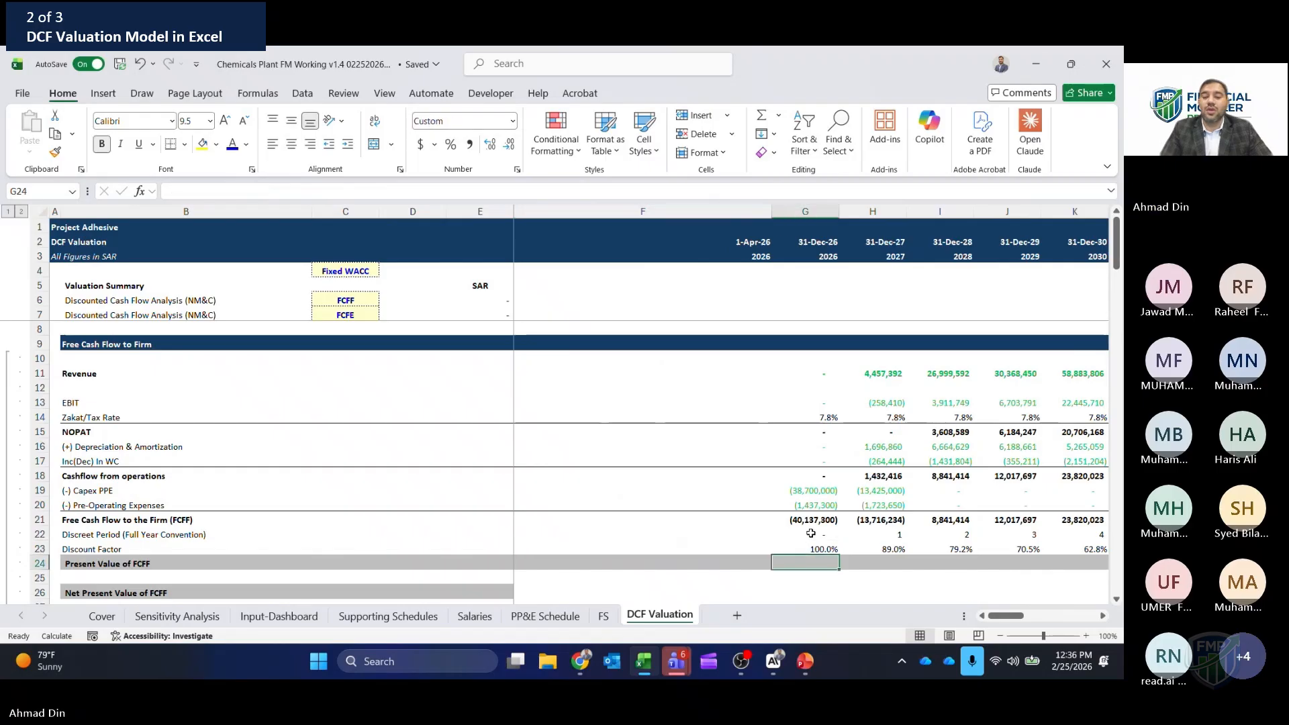
type("=")
key("Up")
key("Up")
key("Up")
type("*")
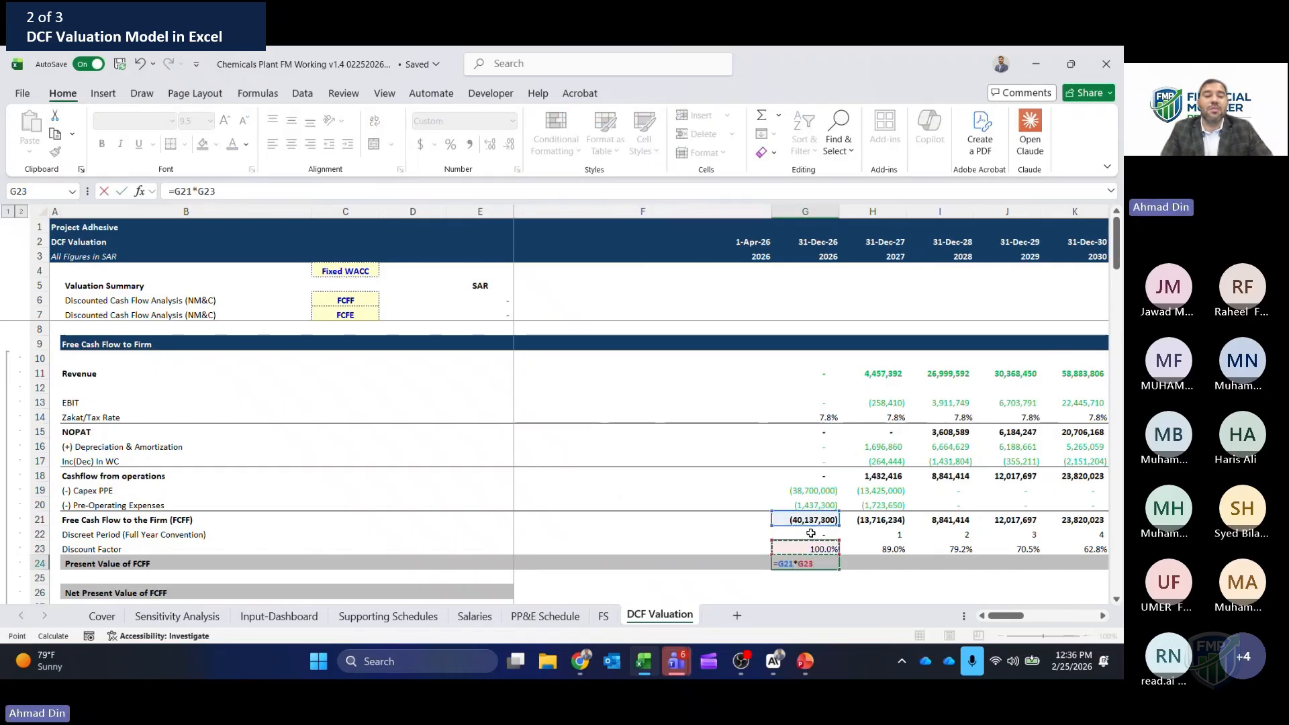
key("ctrl+Return")
- Copy the Present Value of FCFF formula from G24 across the row through 31-Dec-35
key("ctrl+c")
key("Right")
key("ctrl+shift+Right")
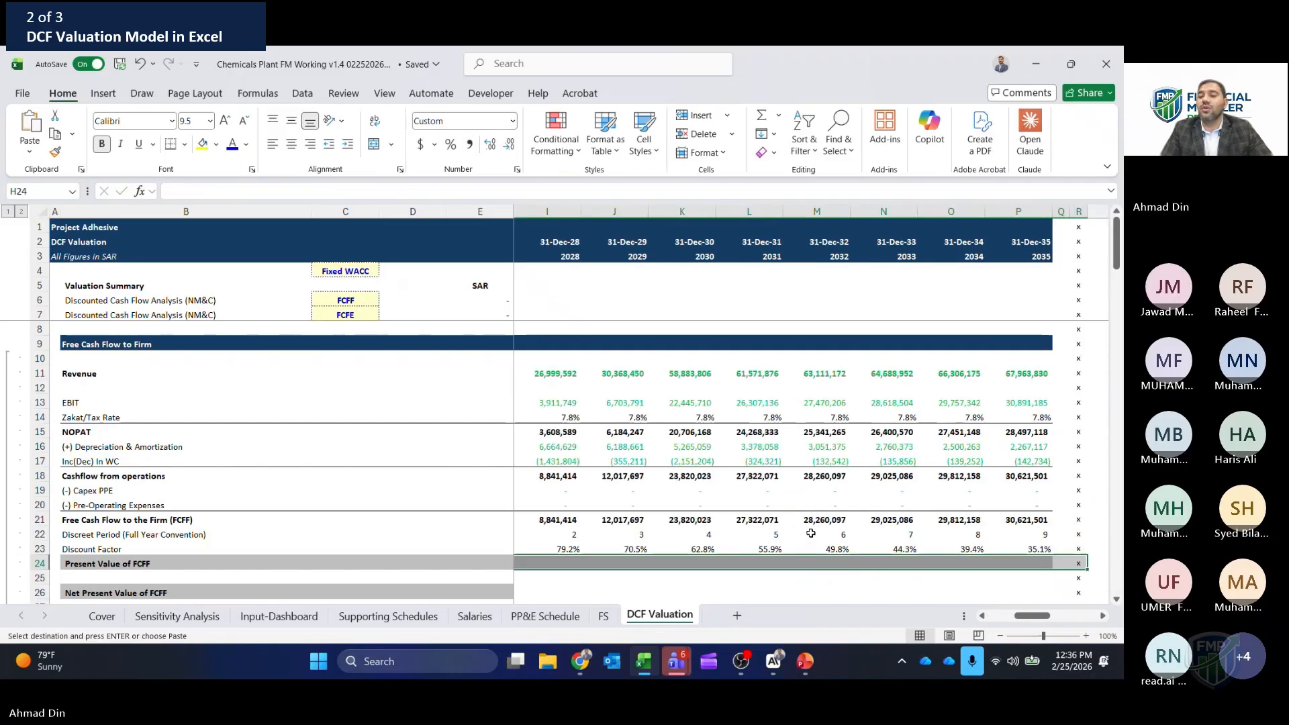
key("Return")
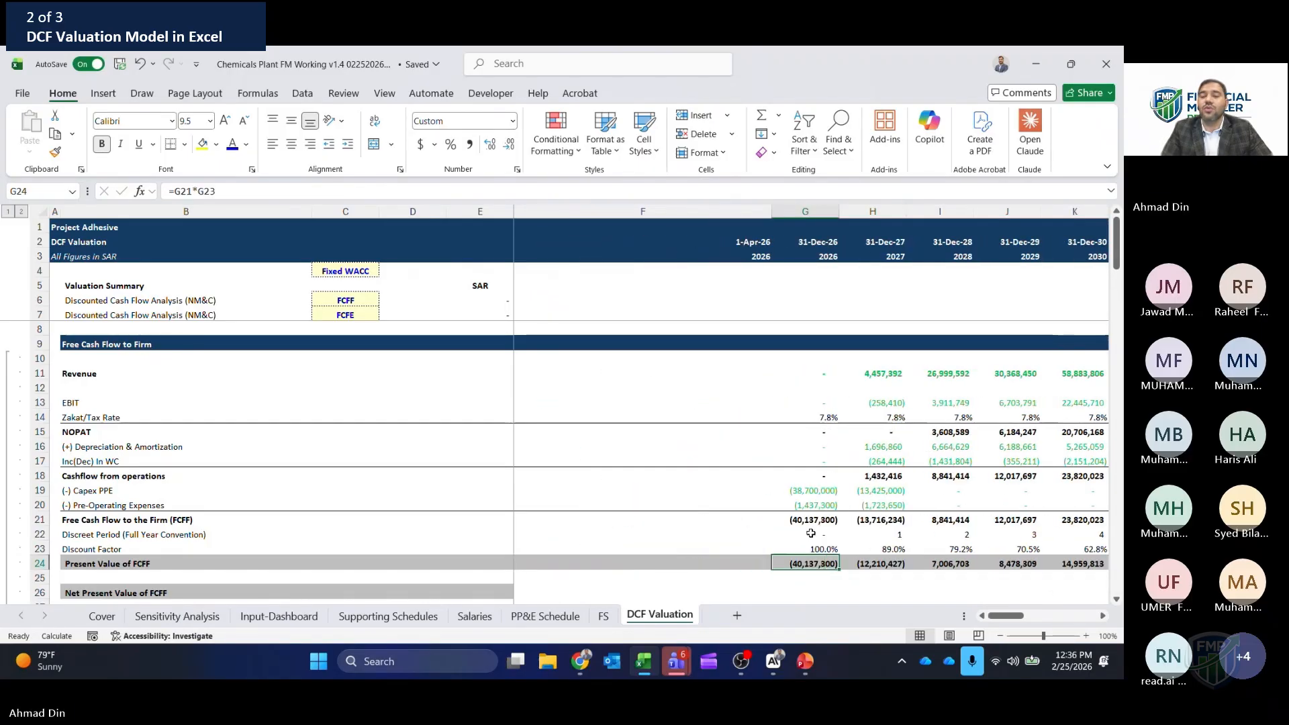
key("ctrl+shift+Right")
key("Left")
key("Left")
key("Left")
key("Left")
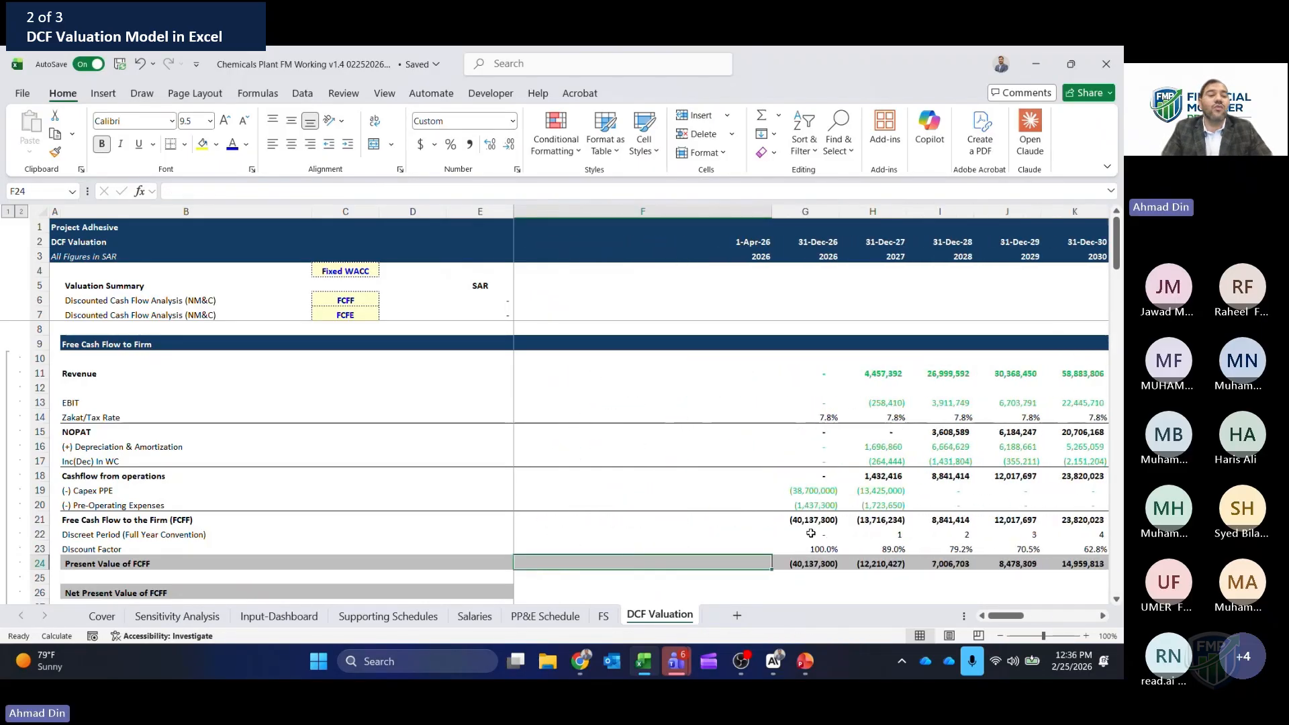
- Calculate the Net Present Value of FCFF in E26 with a SUM of the row 24 present values through 31-Dec-35
key("Down")
key("Down")
key("Down")
key("Up")
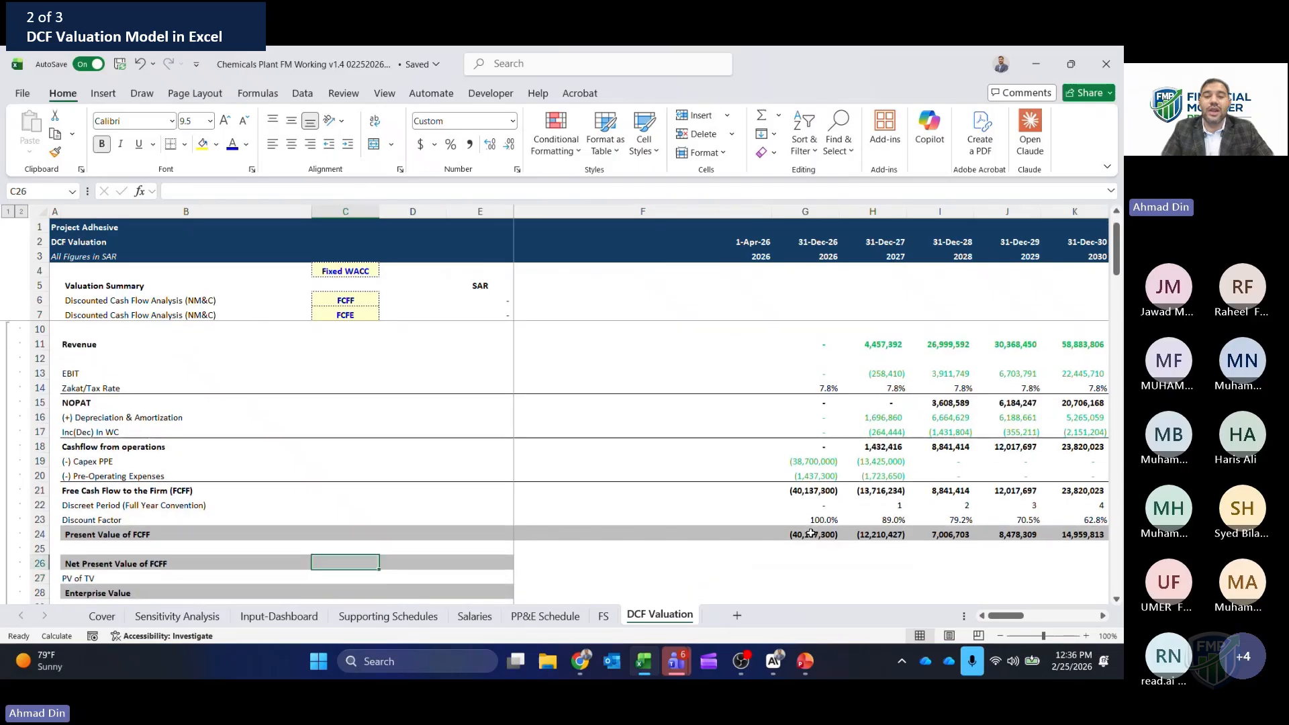
key("Right")
key("Right")
type("=sum(")
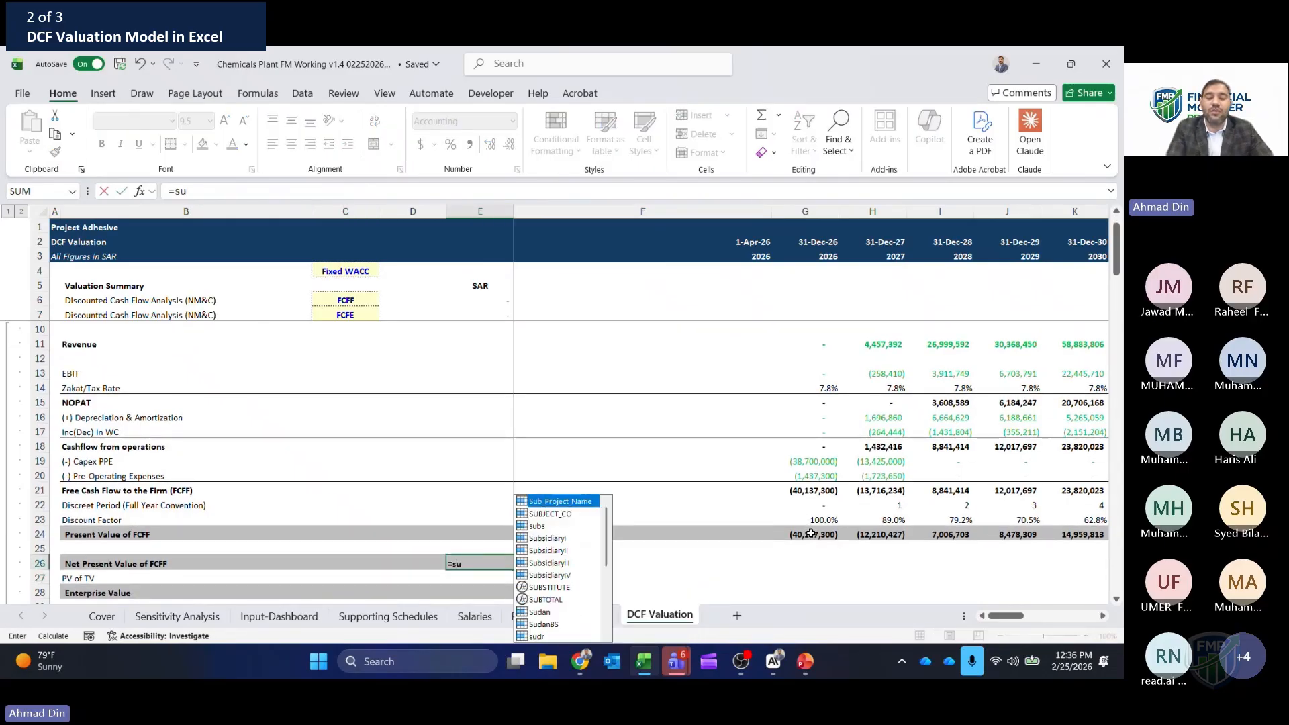
key("Up")
key("Up")
key("Right")
key("Right")
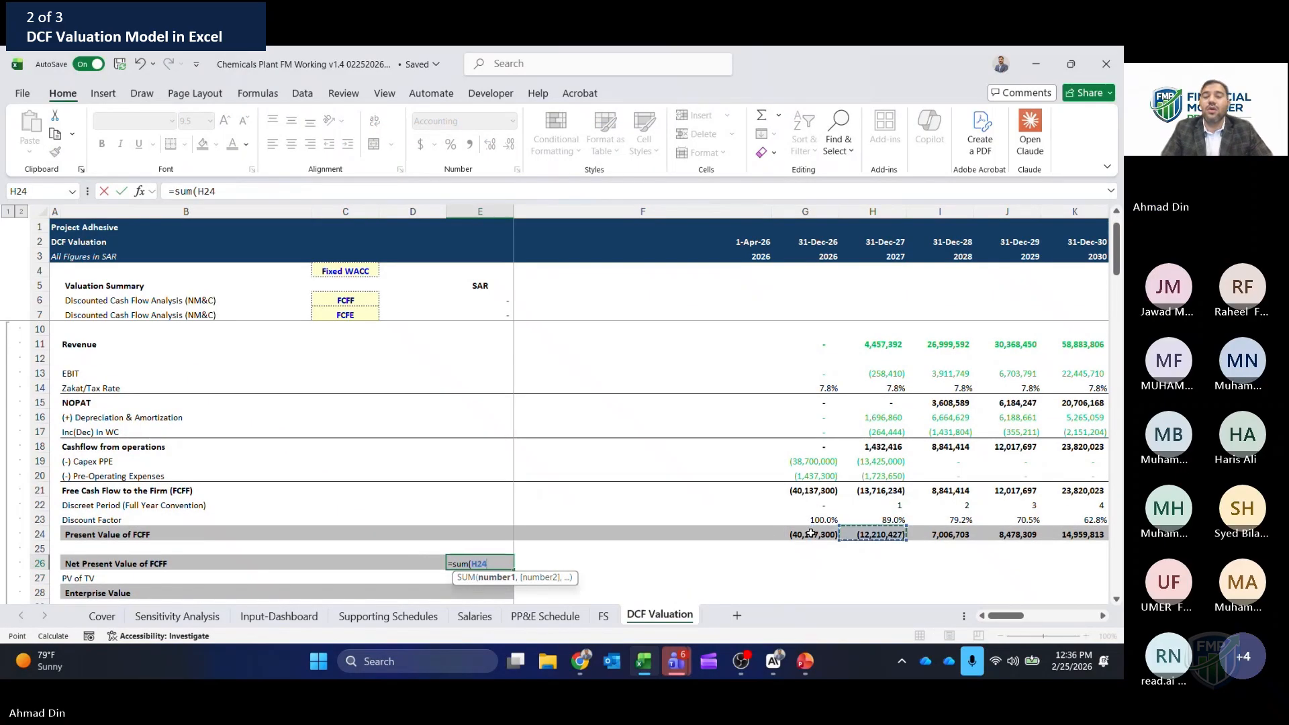
key("ctrl+shift+Right")
key("Return")
- Examine the valuation rows below the Net Present Value, from PV of TV through the Terminal Value Calculations block
key("Up")
key("Right")
key("Left")
key("Down")
key("Down")
key("Down")
key("Down")
key("Down")
key("Down")
key("Down")
key("Down")
key("Down")
key("Down")
key("Down")
key("Down")
key("Down")
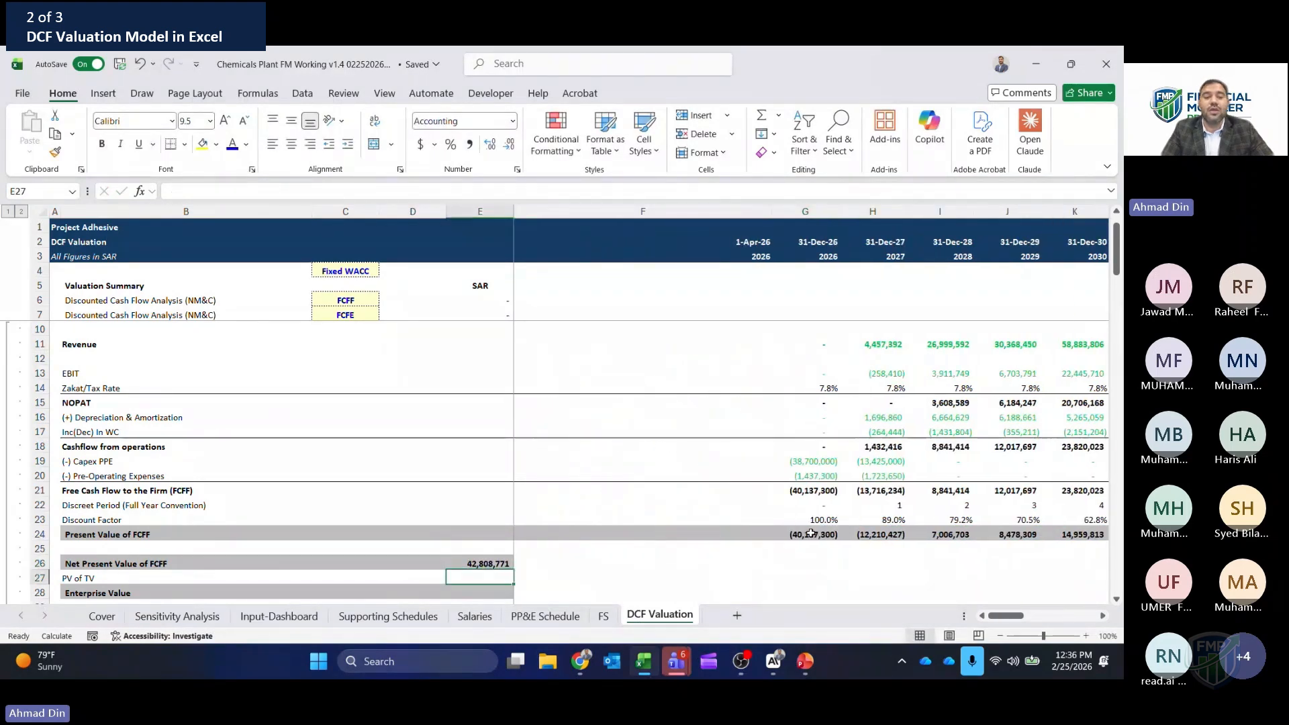
key("Up")
key("Up")
key("Up")
key("Up")
key("Up")
key("Up")
key("Up")
key("Up")
key("Up")
key("Up")
key("Up")
key("Up")
key("Up")
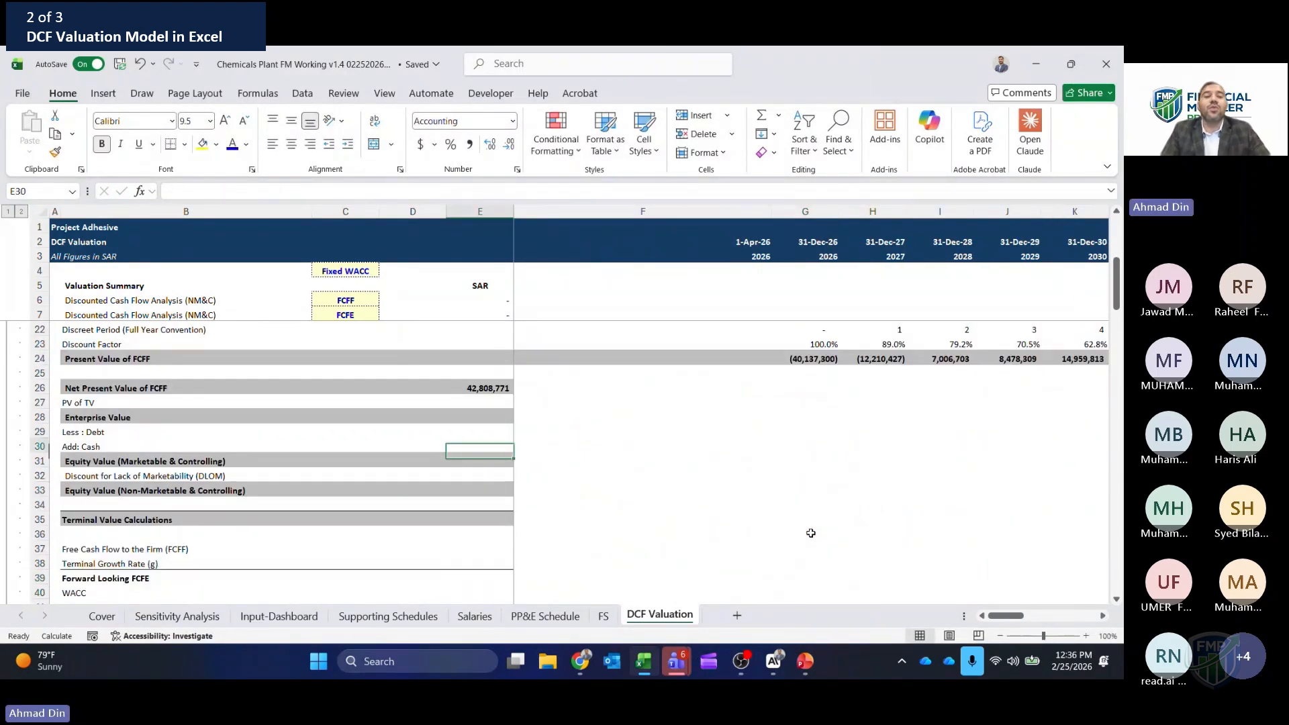
key("Down")
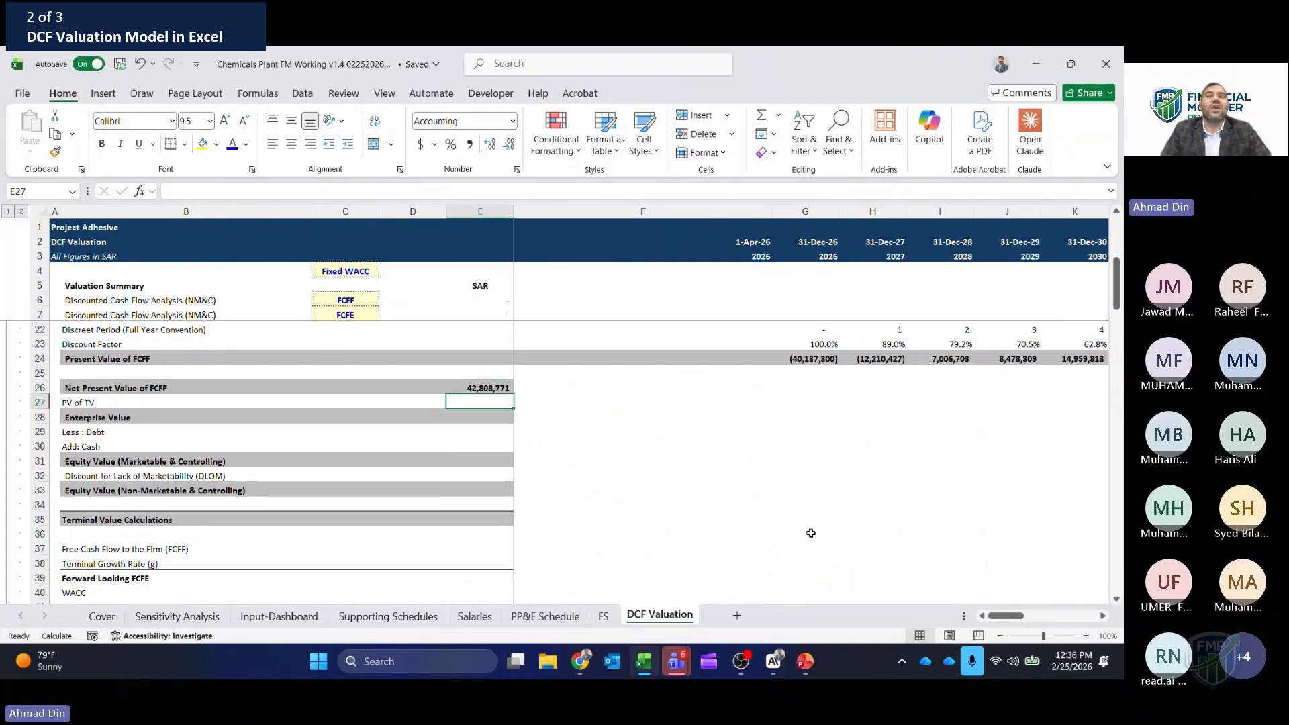
- Start a terminal value formula in F27 beside PV of TV with =P21*(1+2.5%)/, growing the 31-Dec-35 FCFF
key("Right")
key("Right")
key("Left")
type("=")
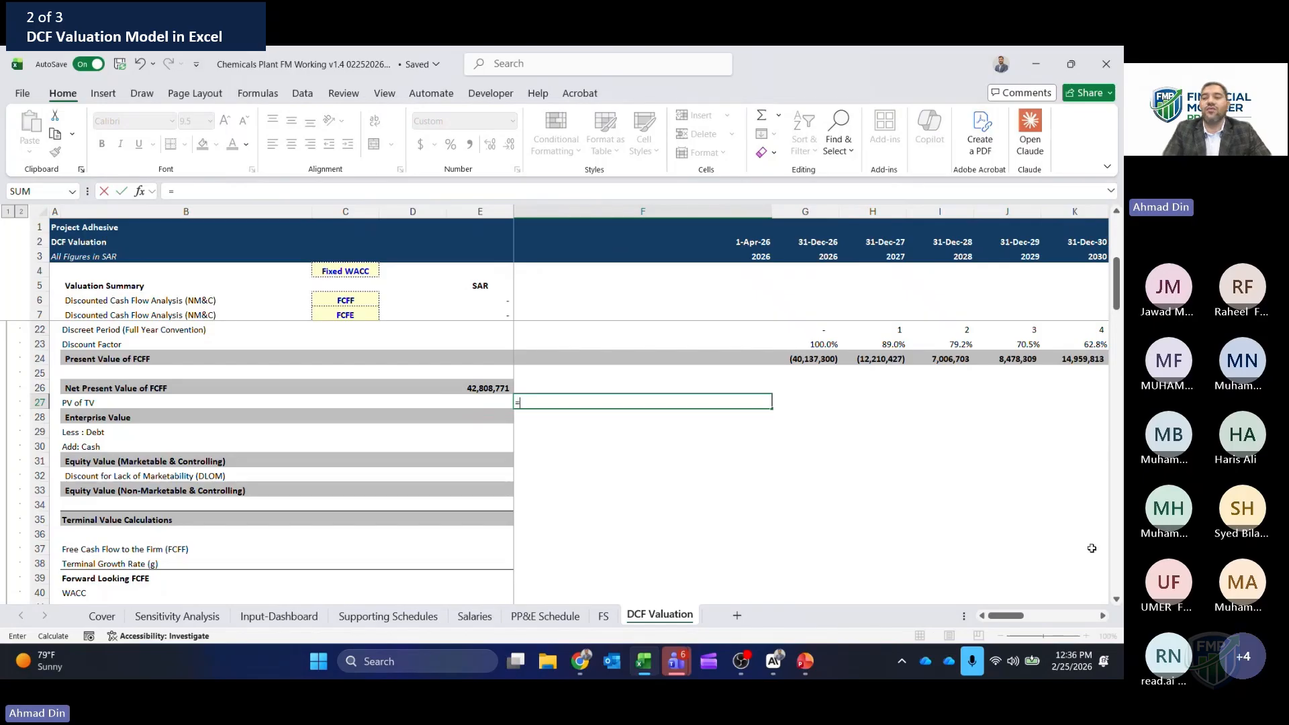
key("Up")
key("Up")
key("Up")
key("Right")
key("Right")
key("Right")
key("Right")
key("Right")
key("Right")
key("Right")
key("Right")
key("Right")
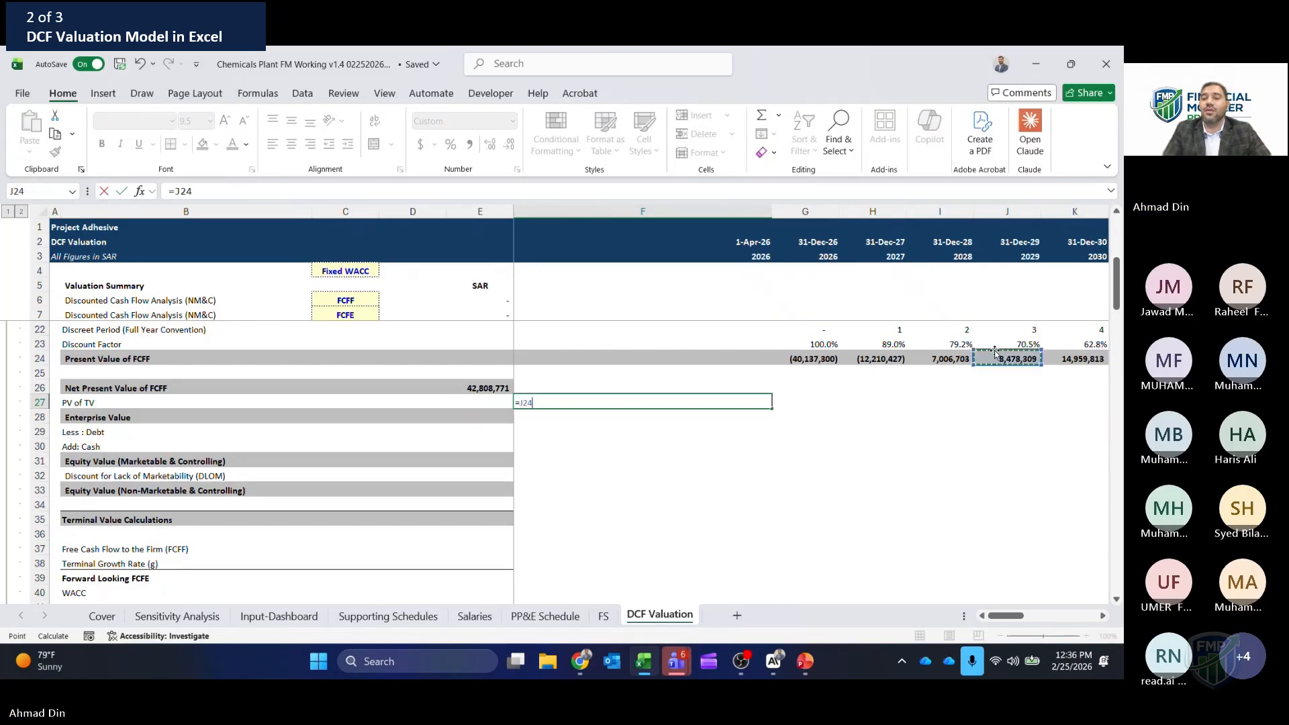
key("Up")
key("Up")
key("Up")
key("Right")
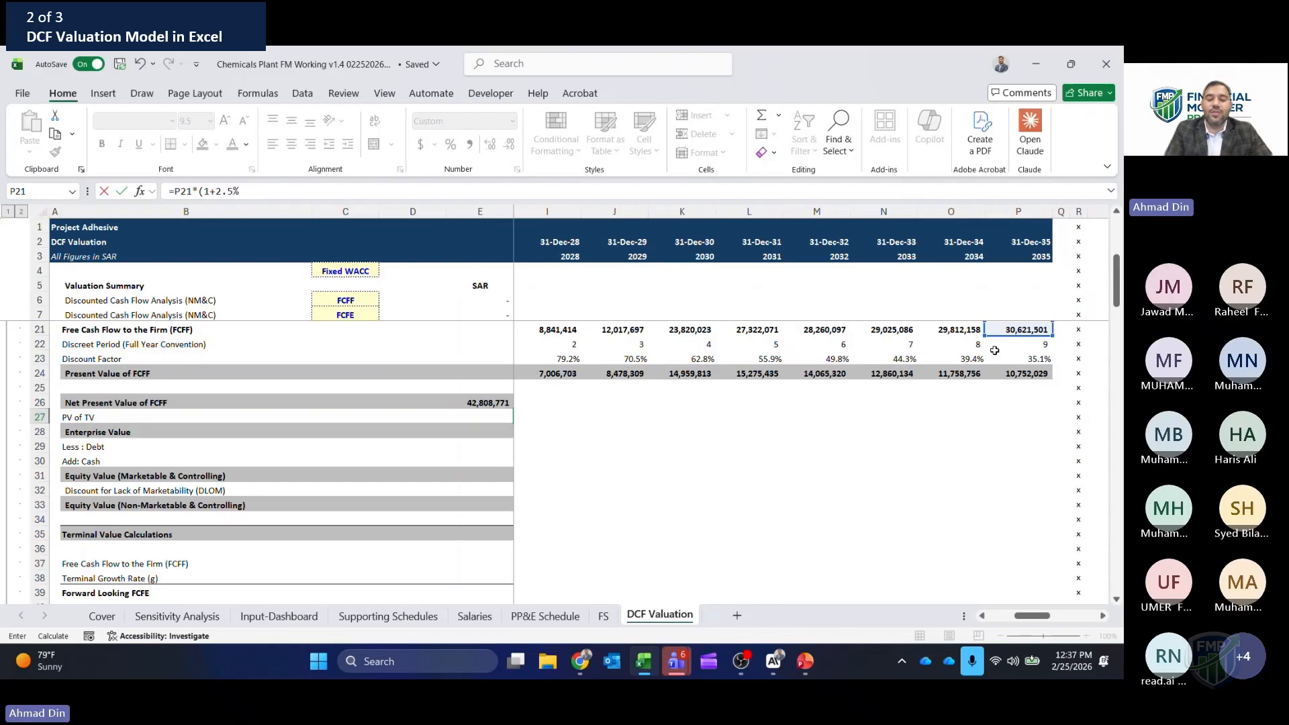
type("*(1+2.5%)/")
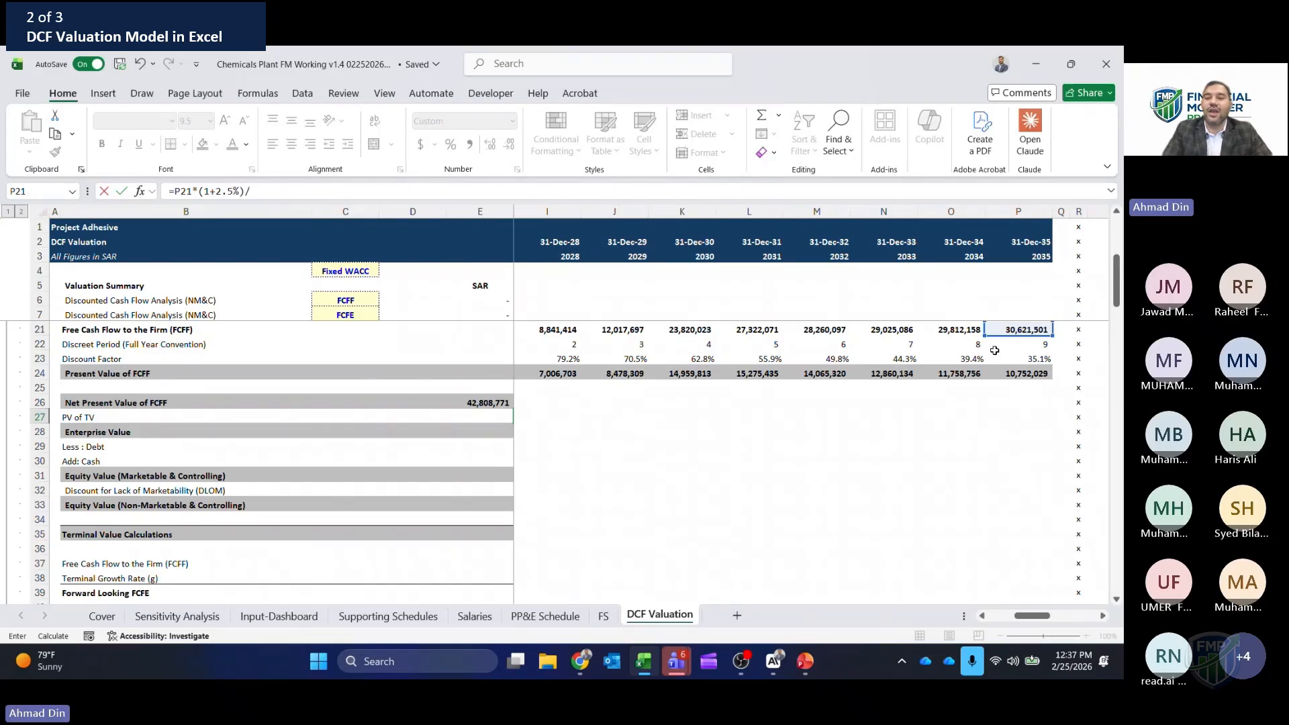
- Complete the F27 formula's denominator as (E110-E119), the WACC less the terminal growth rate, in parentheses
left_click_drag(1115, 291, 1111, 522)
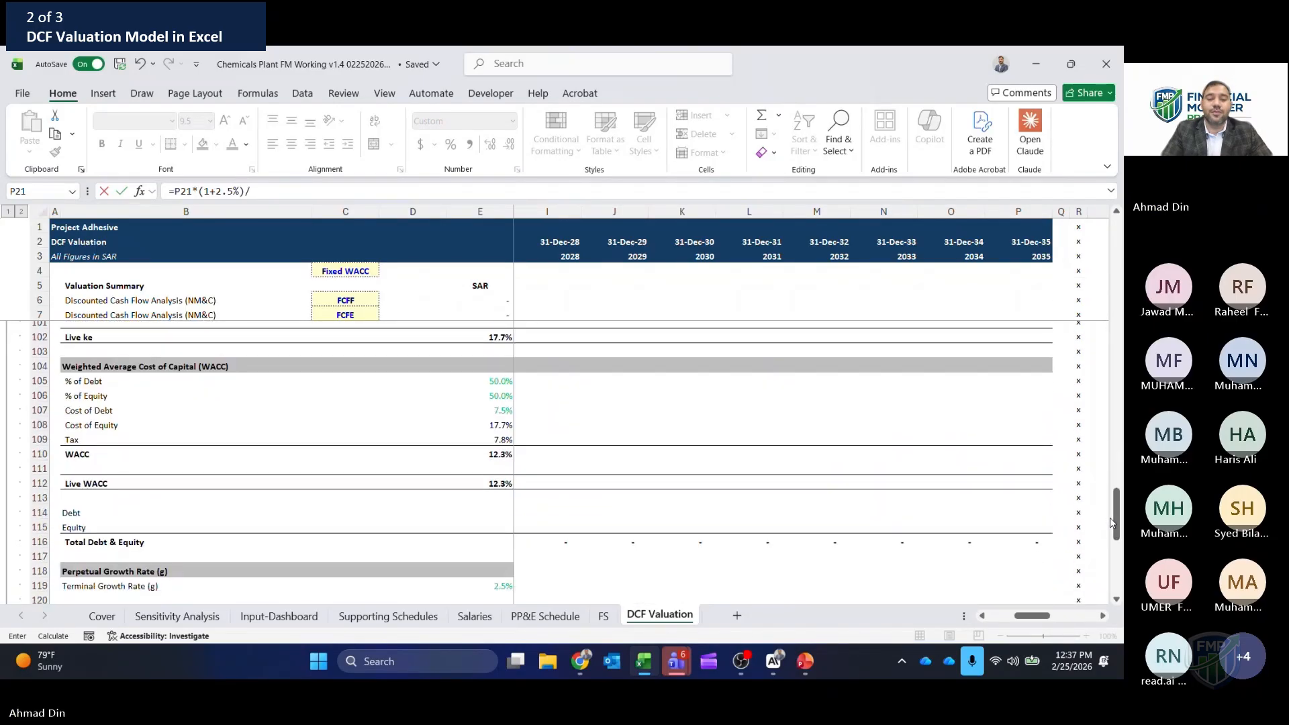
left_click(495, 456)
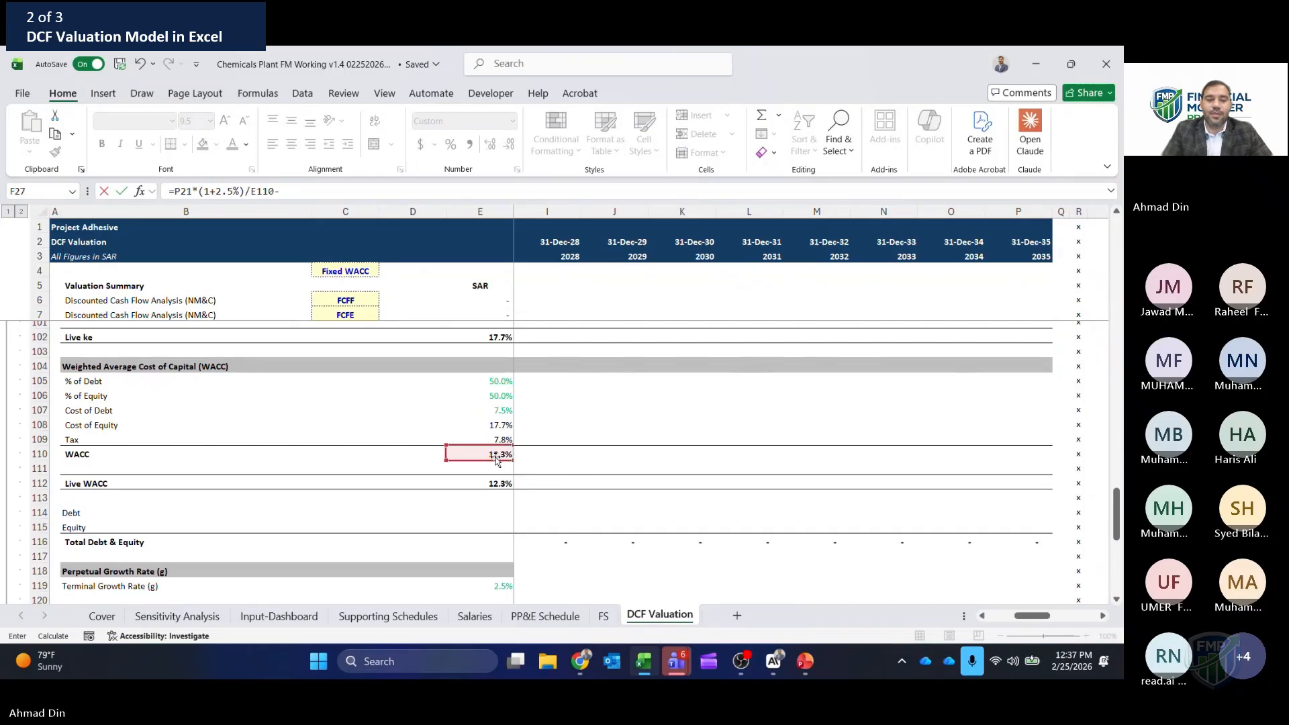
left_click(490, 584)
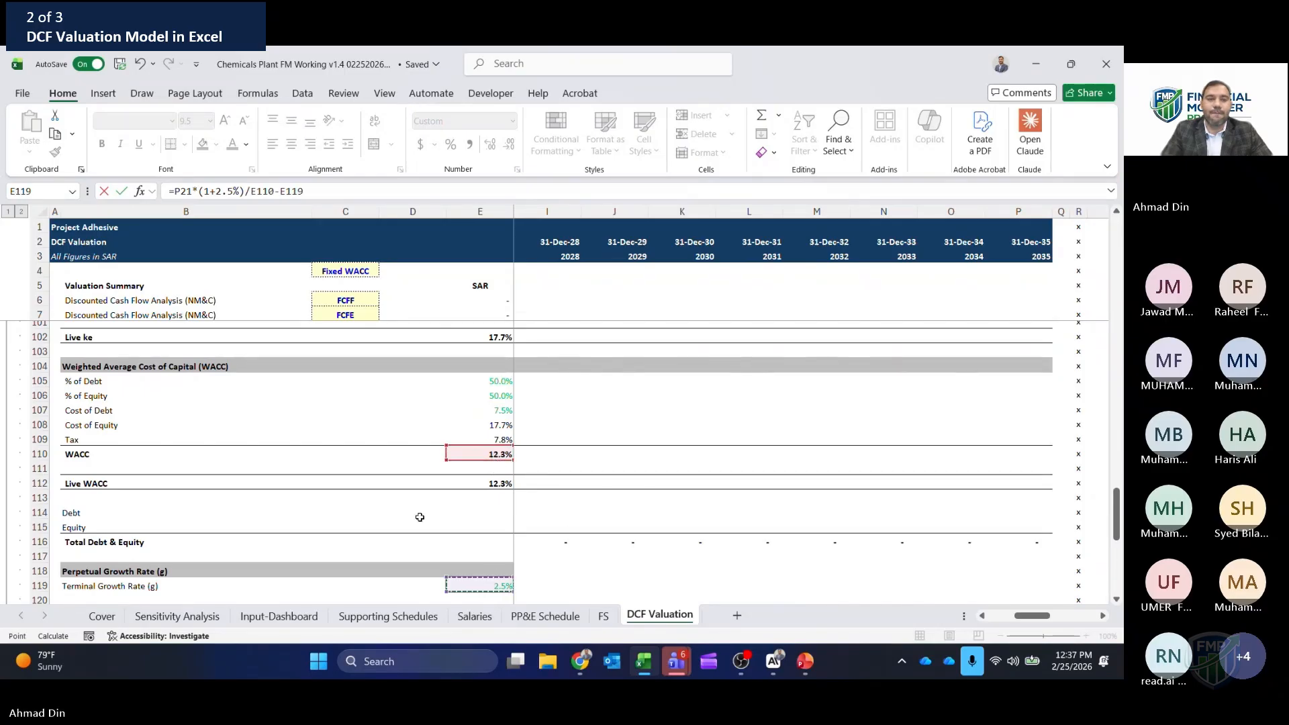
left_click(252, 192)
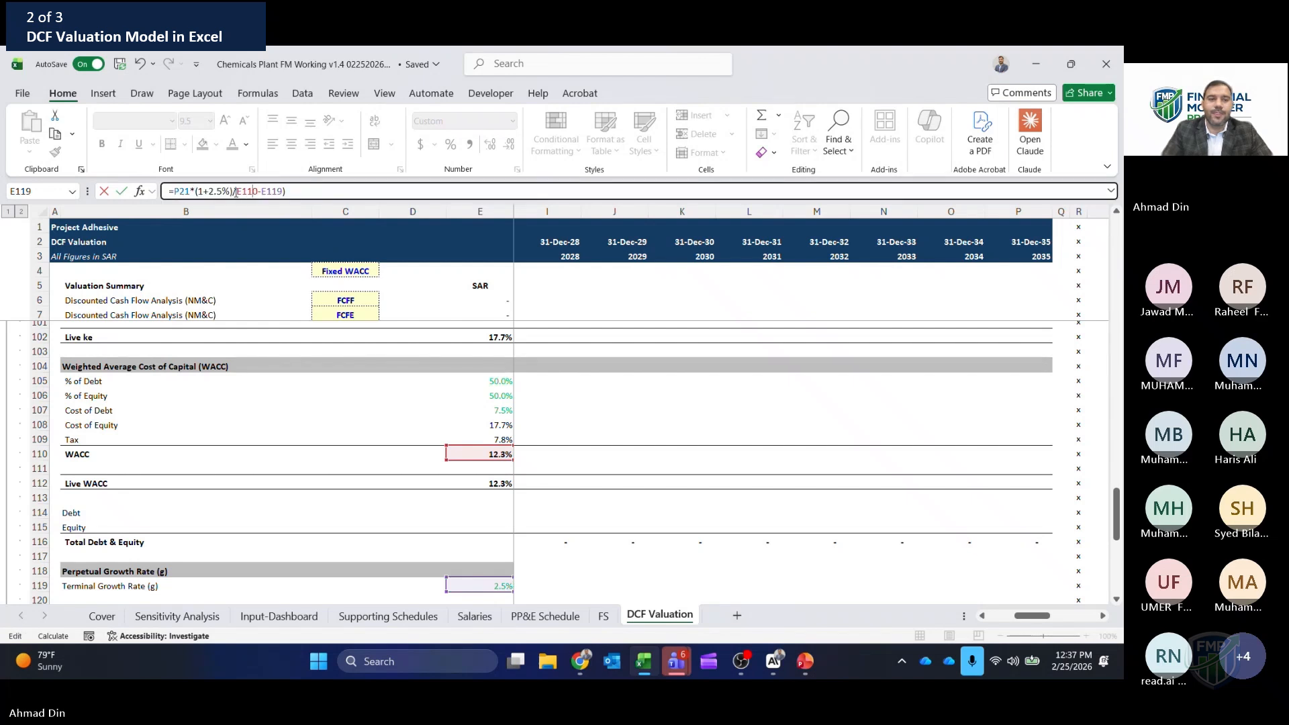
type("(")
- Replace the hard-coded 2.5% in the F27 formula with $E$119, enter it and reopen the formula for checking
key("BackSpace")
key("BackSpace")
key("BackSpace")
key("BackSpace")
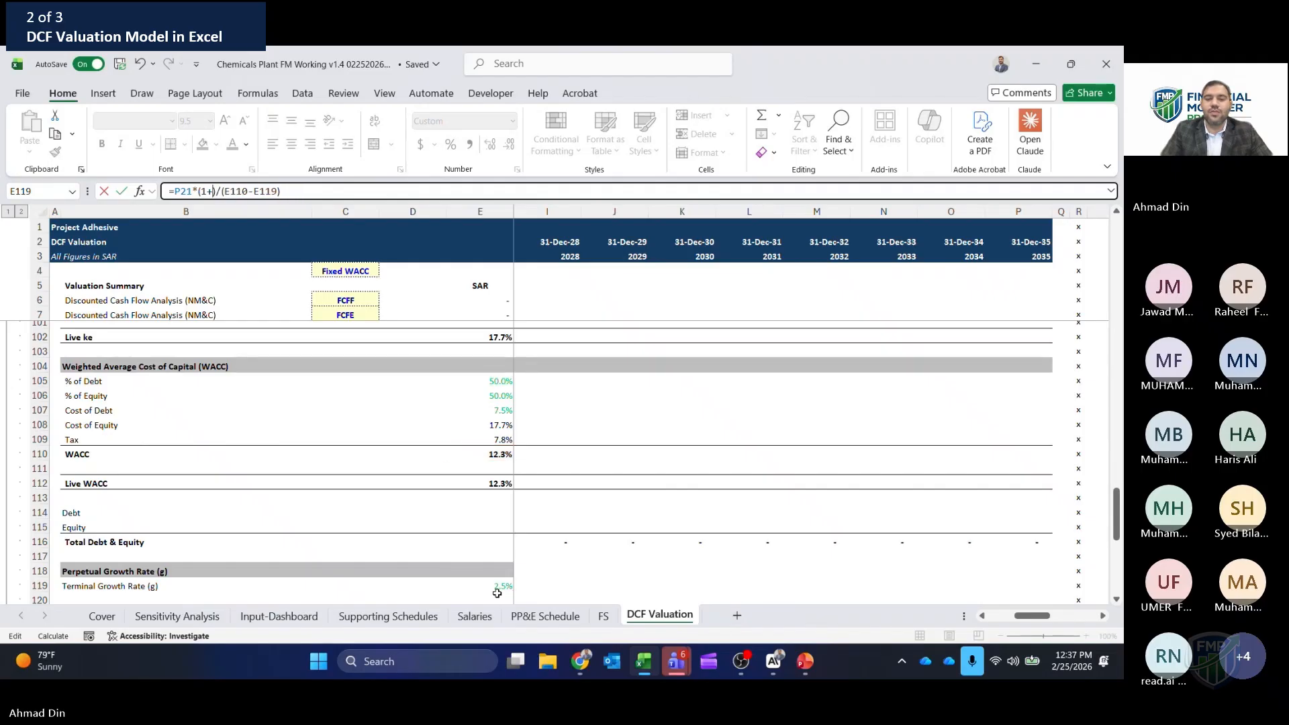
left_click(497, 587)
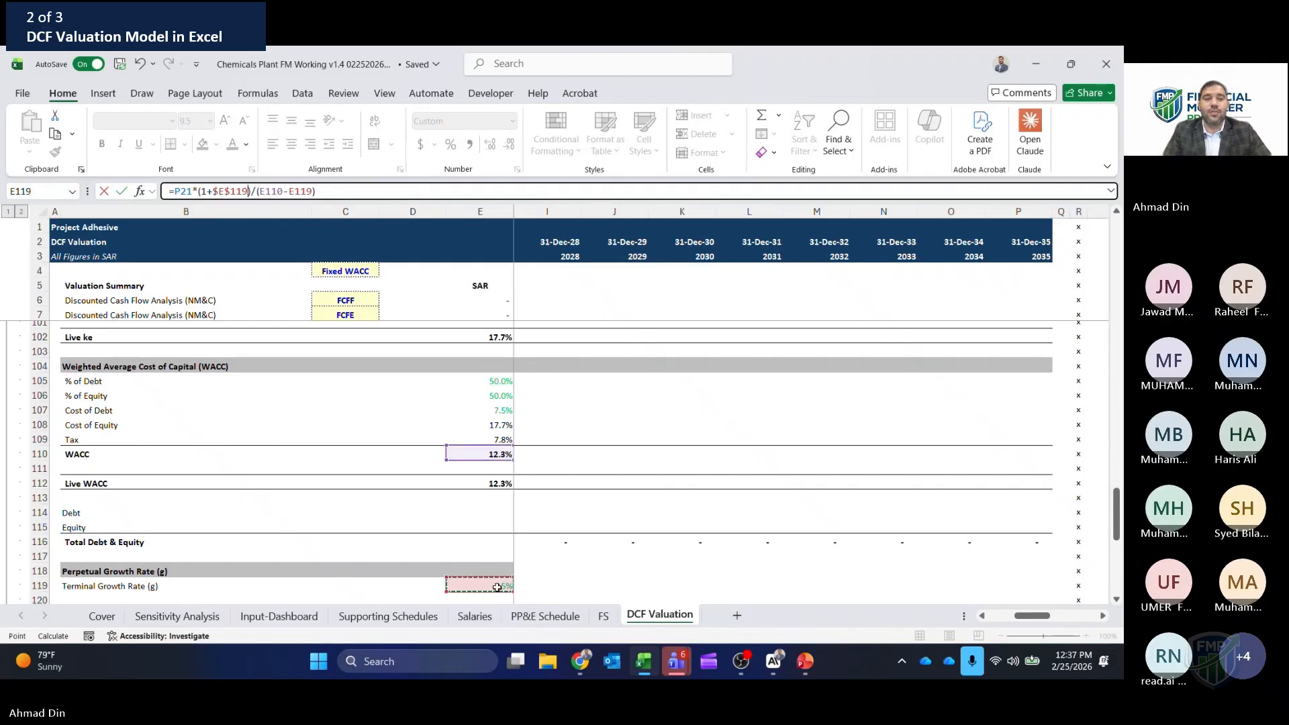
key("Return")
key("Down")
key("F2")
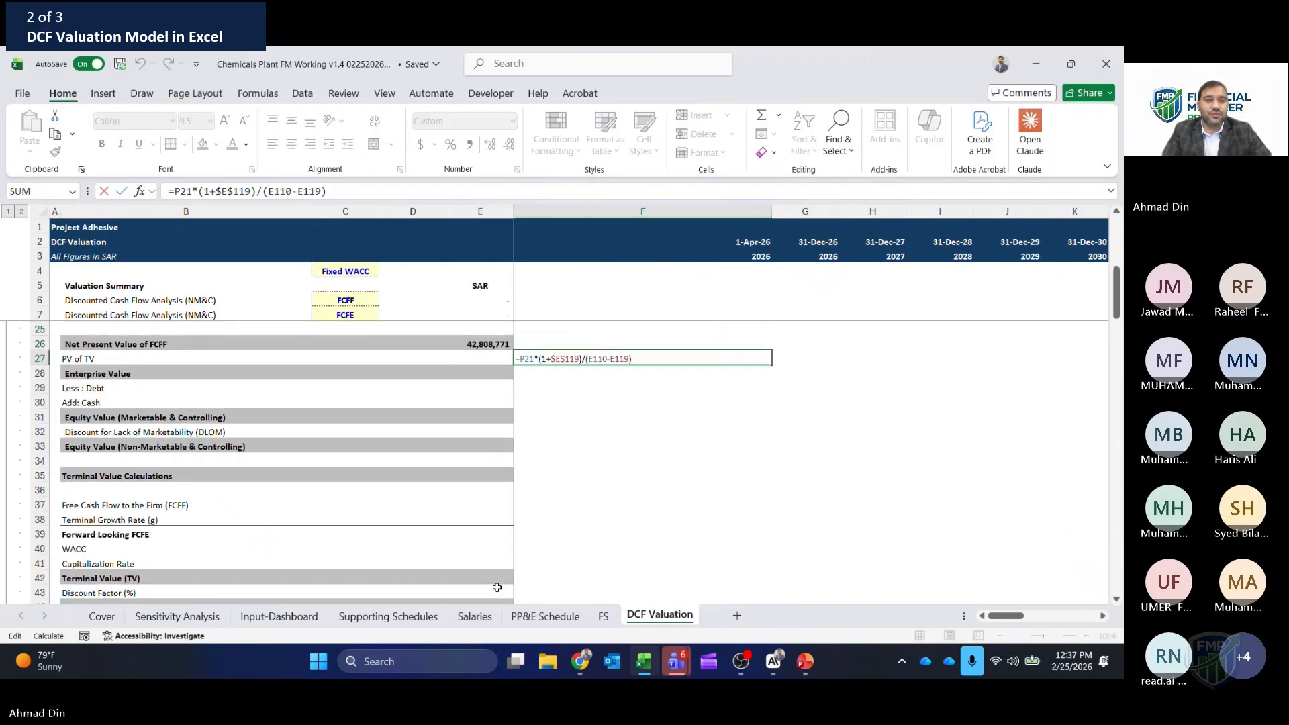
- Inspect the terminal value formula in F27 beside PV of TV and leave it unedited
key("Escape")
key("Left")
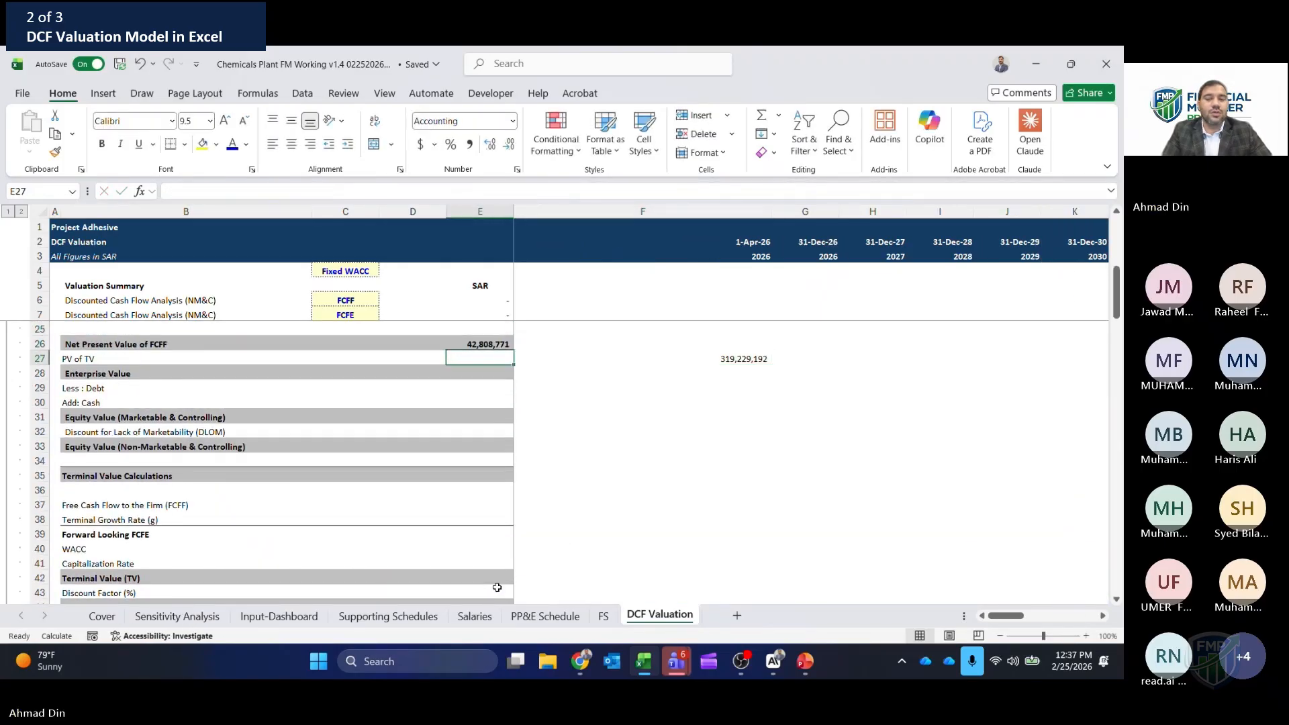
key("Right")
key("Right")
key("Left")
key("F2")
key("Escape")
key("F2")
key("Escape")
- Examine the rows from NOPAT to Present Value of FCFF across the forecast years through 31-Dec-35
key("Up")
key("Up")
key("Up")
key("Up")
key("Up")
key("Up")
key("Up")
key("Up")
key("Up")
key("Up")
key("Up")
key("Up")
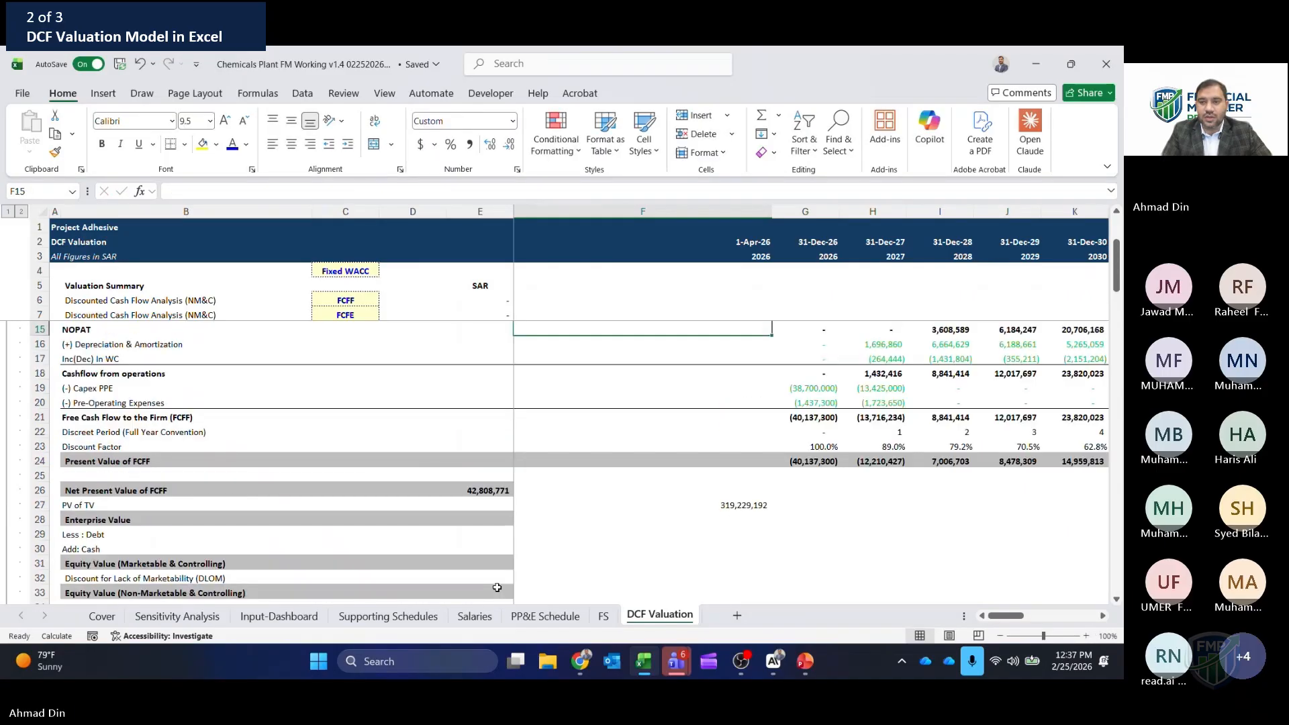
key("Down")
key("Down")
key("Down")
key("Down")
key("Down")
key("Down")
key("Down")
key("Down")
key("Down")
key("Down")
key("Down")
key("Up")
key("Up")
key("Right")
key("Right")
key("Right")
key("Right")
key("Right")
key("Right")
key("Right")
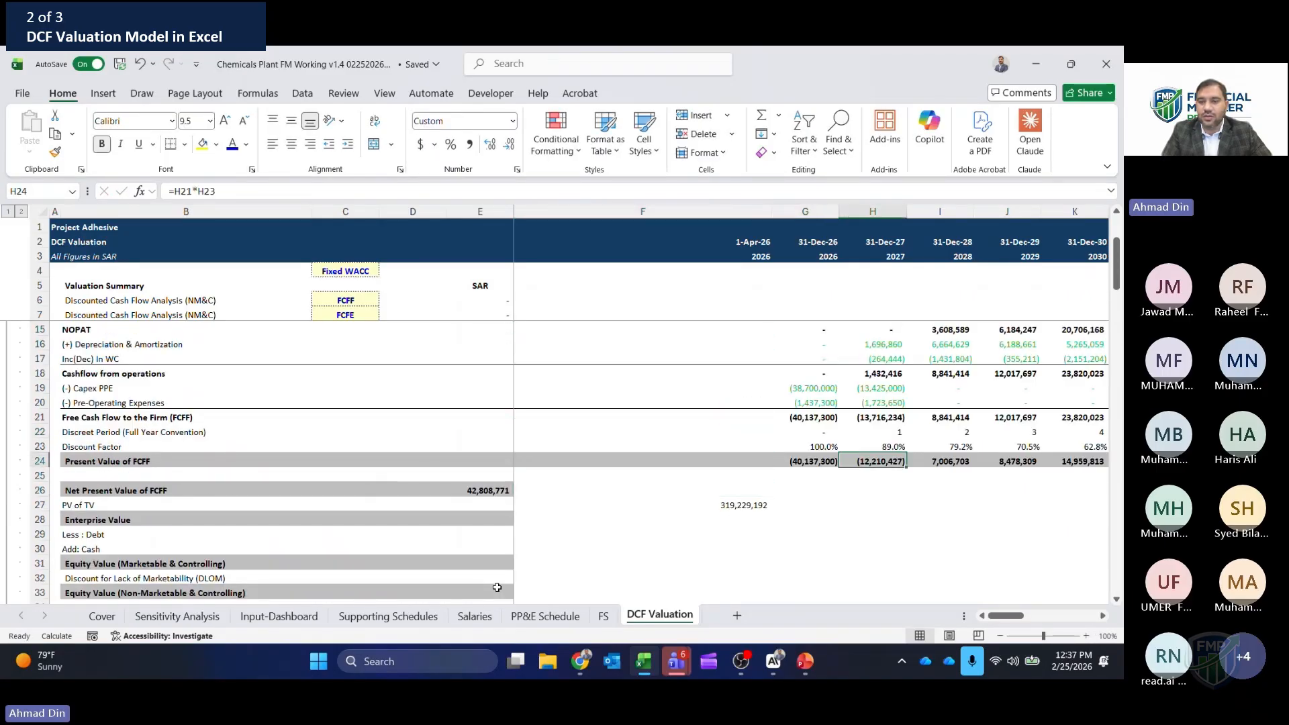
key("Right")
key("Right")
key("Right")
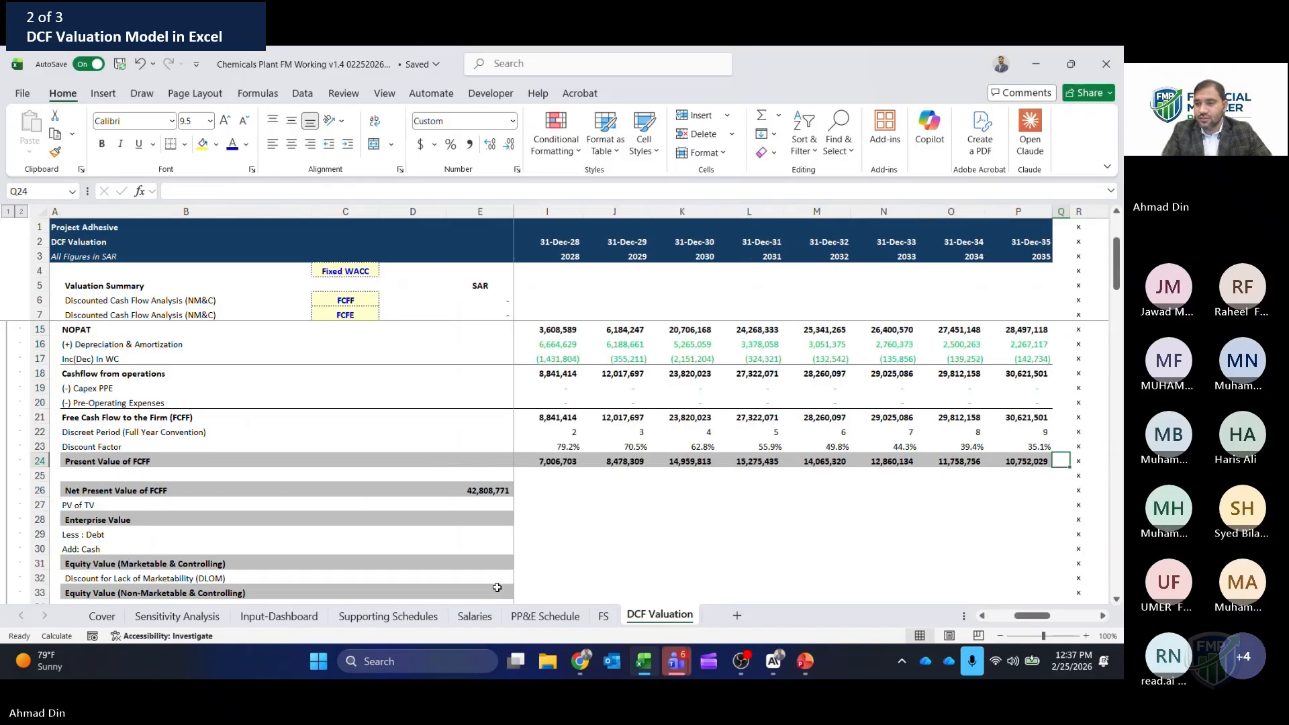
- Check the 31-Dec-35 FCFF, discrete period and discount factor, and return to the Net Present Value rows
key("Up")
key("Up")
key("Up")
key("F2")
key("Escape")
key("Down")
key("Down")
key("Down")
key("Down")
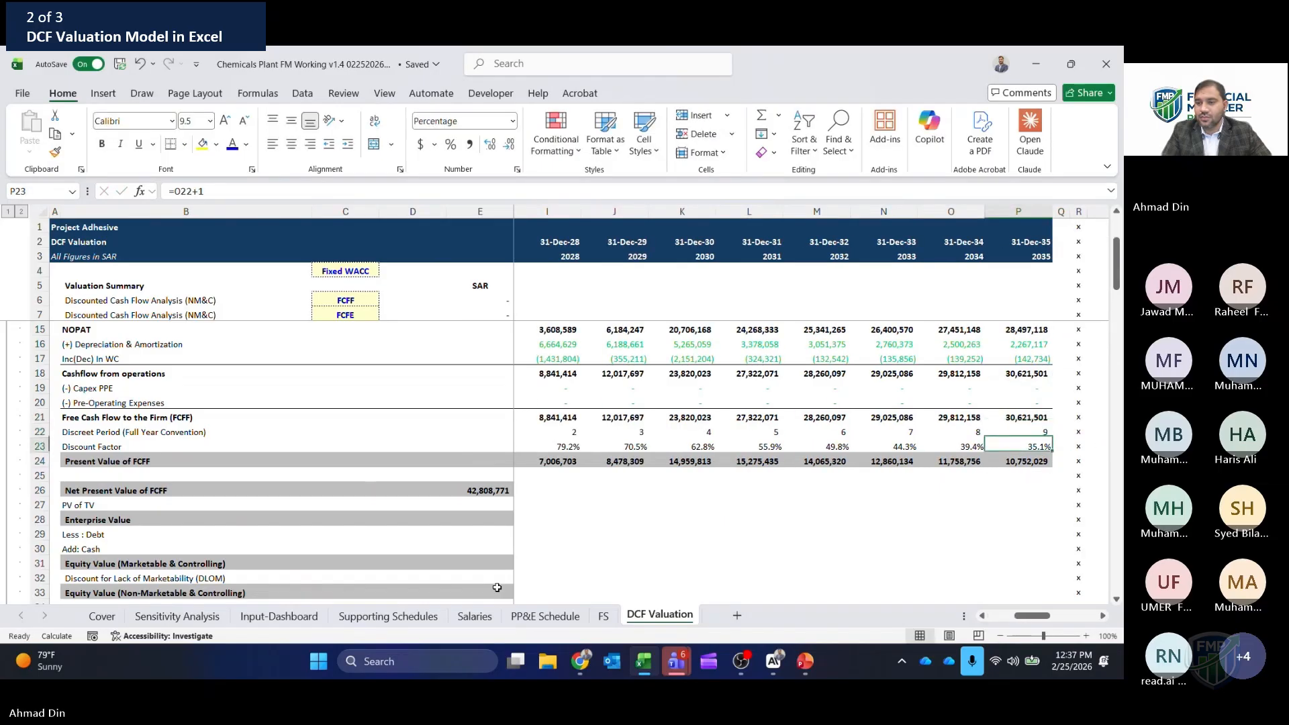
key("Left")
key("Left")
key("Left")
key("Left")
key("Left")
key("Left")
key("Left")
key("Left")
key("Left")
key("Left")
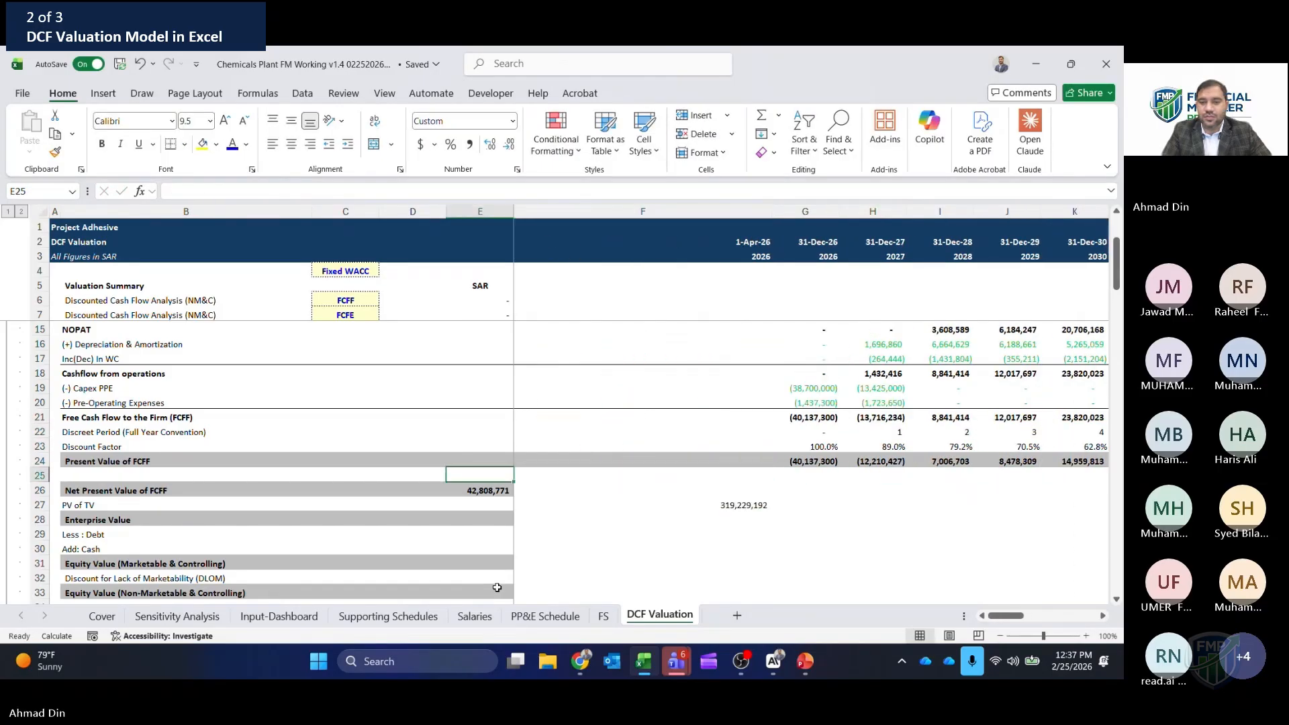
- Enclose the numerator of the F27 formula in parentheses, making it =(P21*(1+$E$119))/(E110-E119)
key("Down")
key("Down")
key("F2")
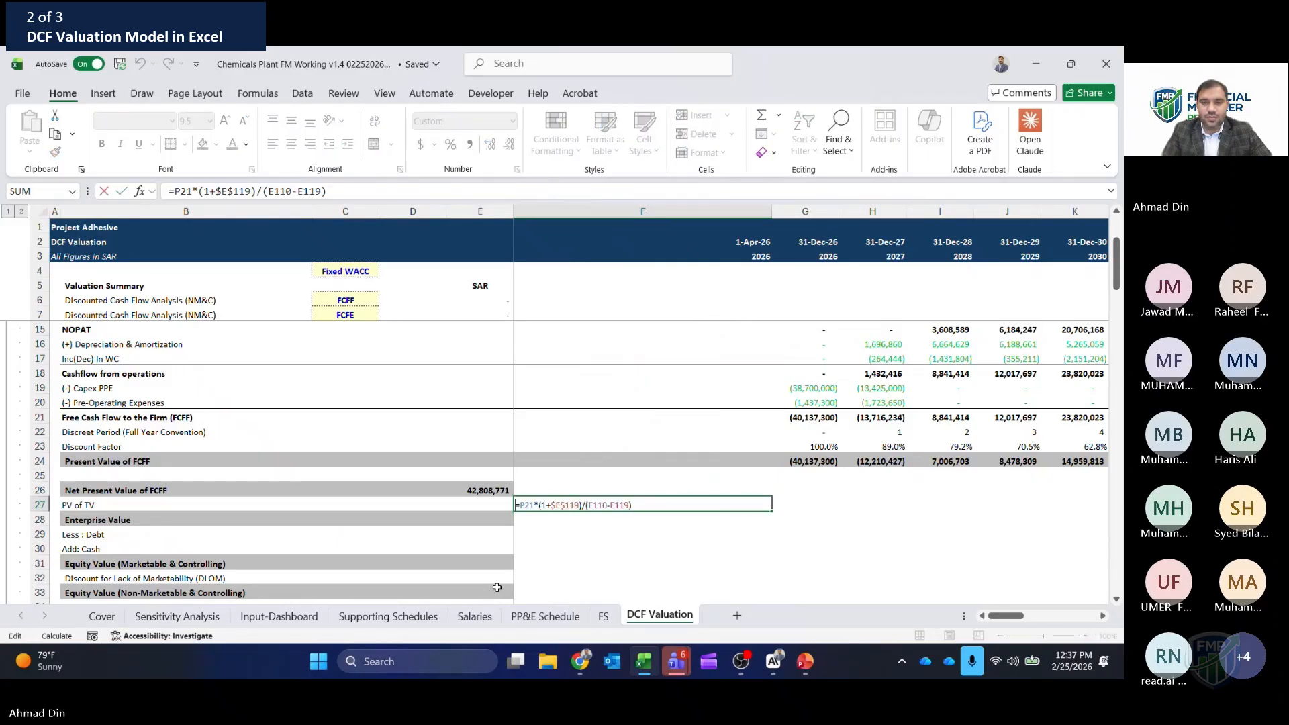
type("(")
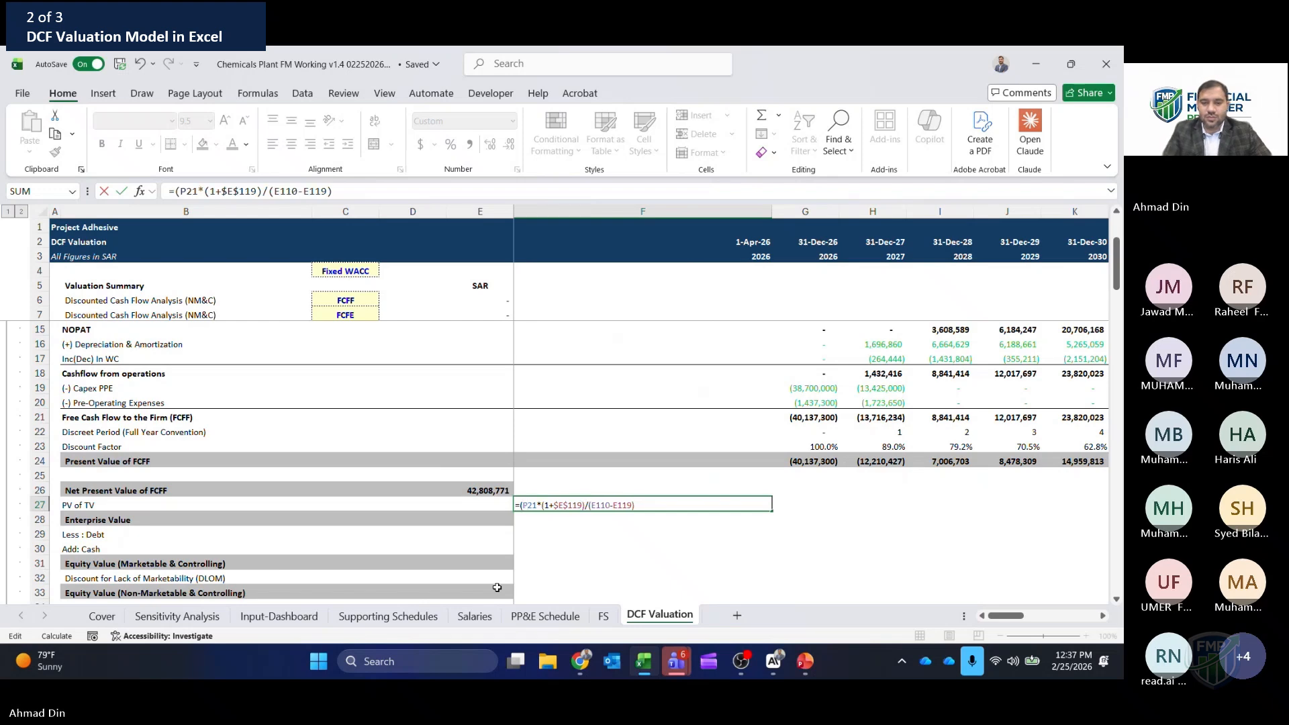
type(")")
key("Return")
key("Up")
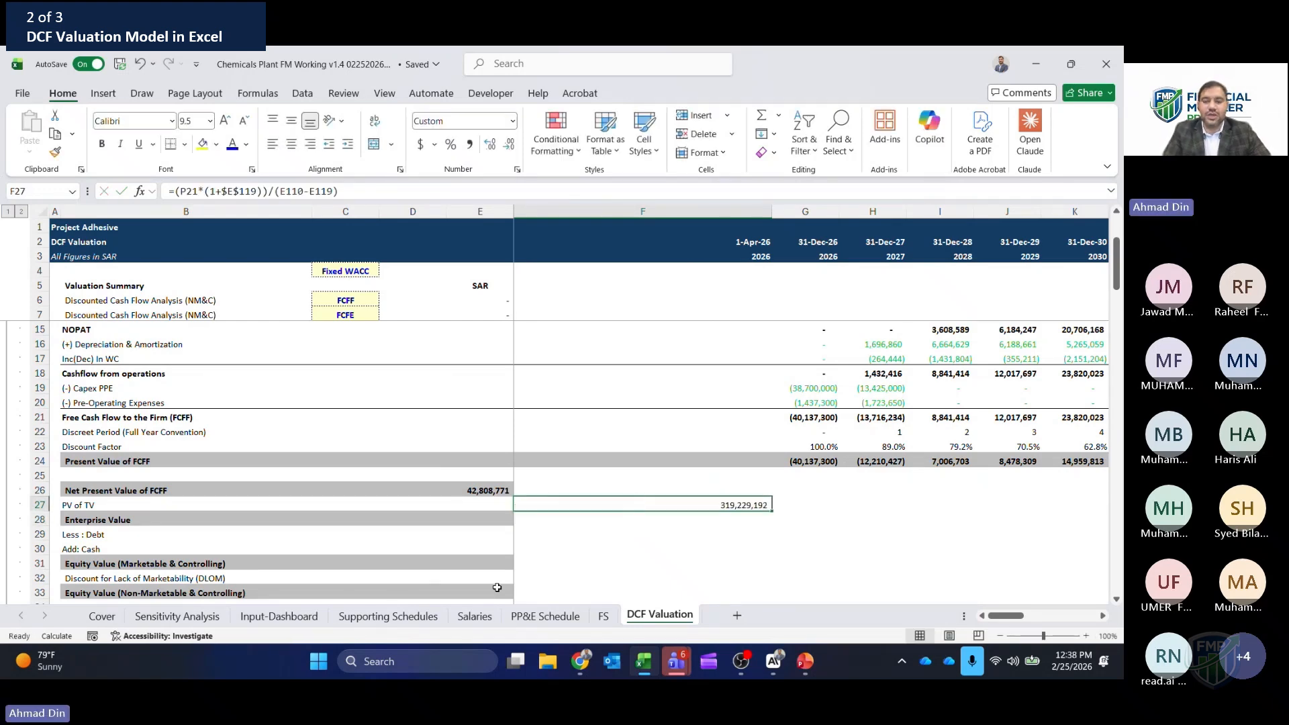
- Review the FCFF, growth rate and WACC references in the corrected F27 formula without changing them
key("F2")
key("Escape")
key("F2")
key("Escape")
key("F2")
key("Escape")
key("F2")
key("Escape")
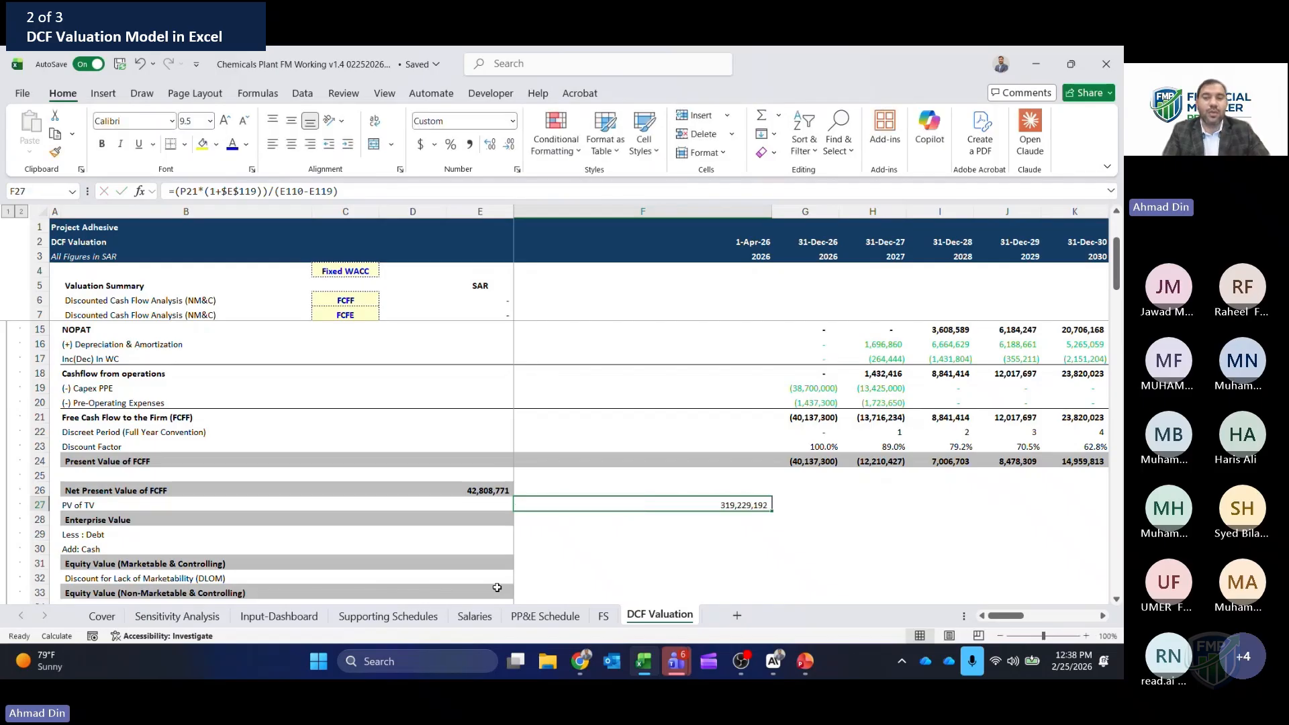
key("F2")
key("Escape")
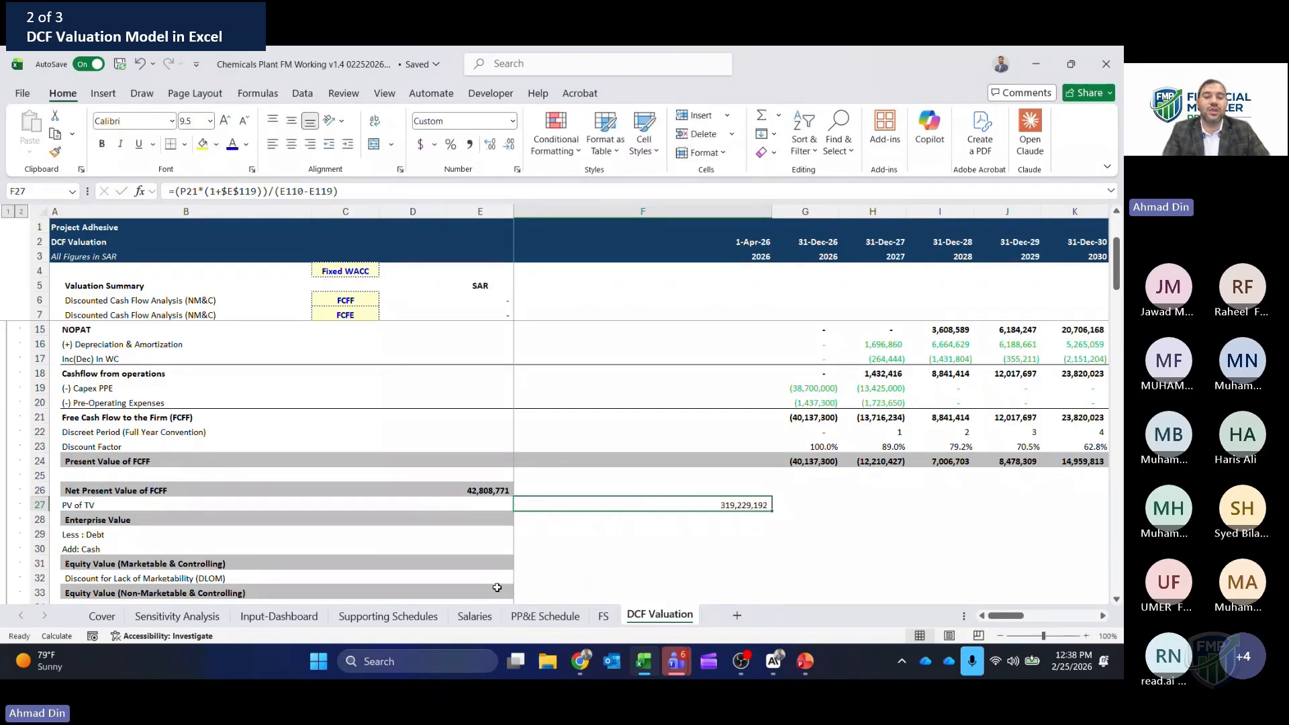
- Delete the trial terminal value formula from F27 and go down to the Terminal Value Calculations block
key("Delete")
key("Left")
key("Left")
key("Down")
key("Down")
key("Down")
key("Down")
key("Down")
key("Down")
key("Down")
key("Down")
key("Down")
key("Down")
key("Down")
key("Down")
key("Down")
key("Down")
key("Down")
key("Down")
key("Down")
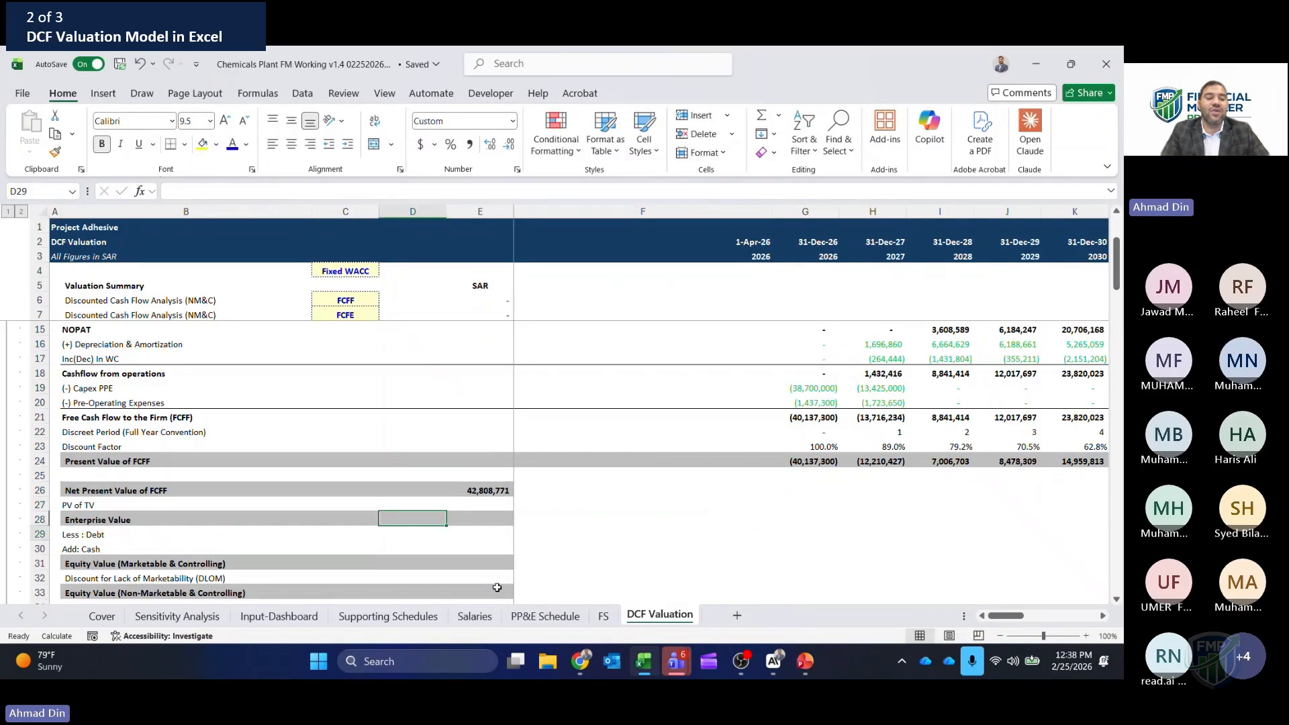
- Examine the enterprise-to-equity value rows and the Terminal Value Calculations block on the DCF Valuation sheet
key("Down")
key("Down")
key("Down")
key("Down")
key("Down")
key("Down")
key("Up")
key("Up")
key("Up")
key("Up")
key("Up")
key("Up")
key("Up")
key("Up")
key("Up")
key("Up")
key("Up")
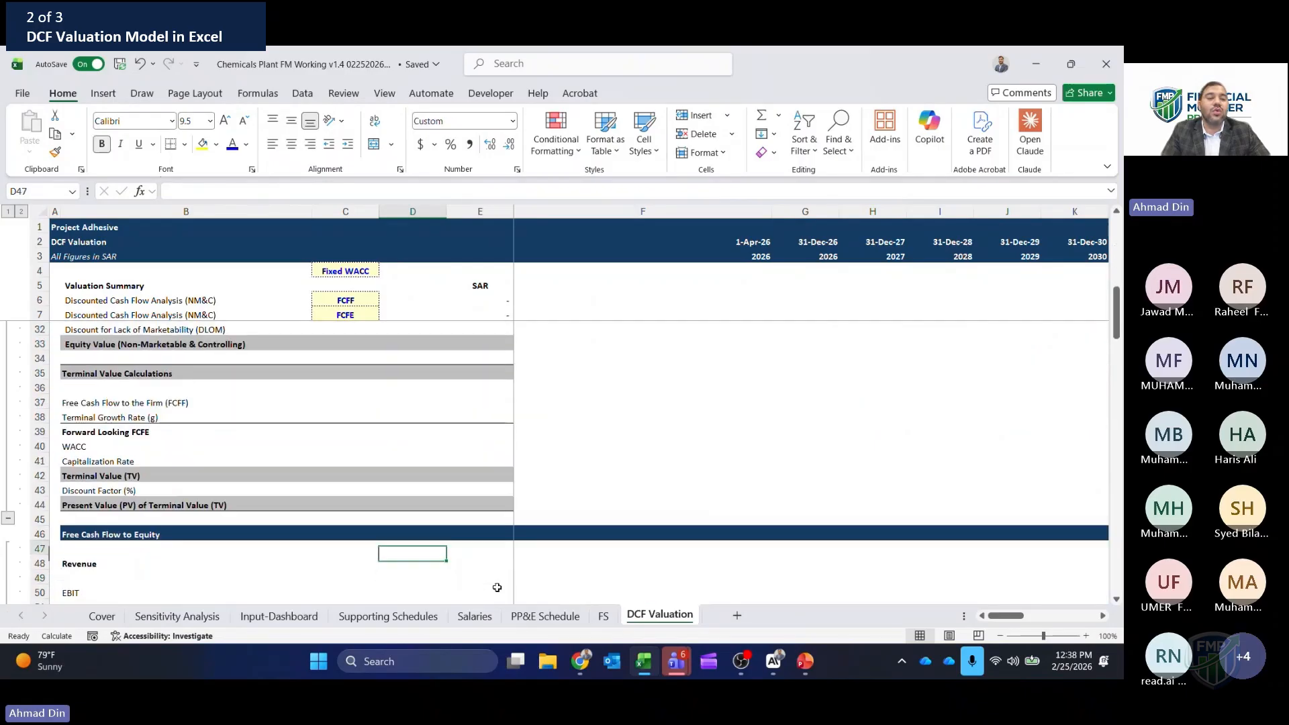
key("Up")
key("Up")
key("Right")
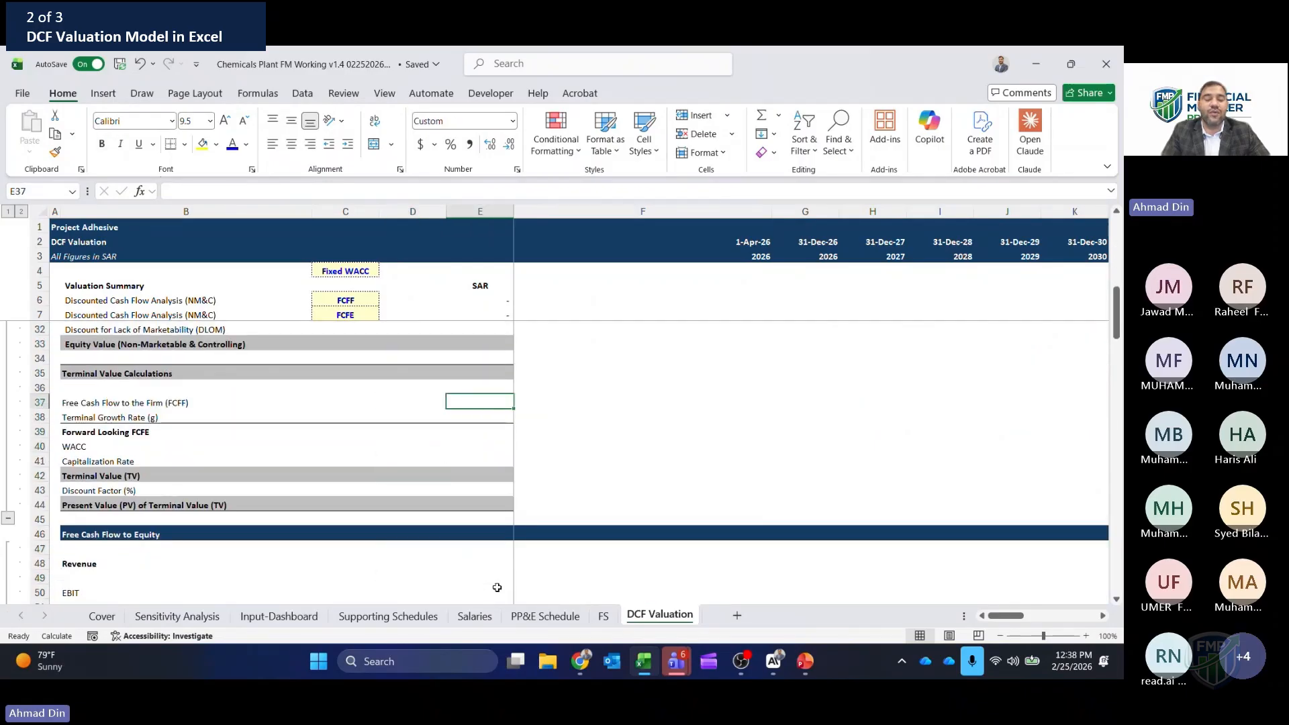
key("Up")
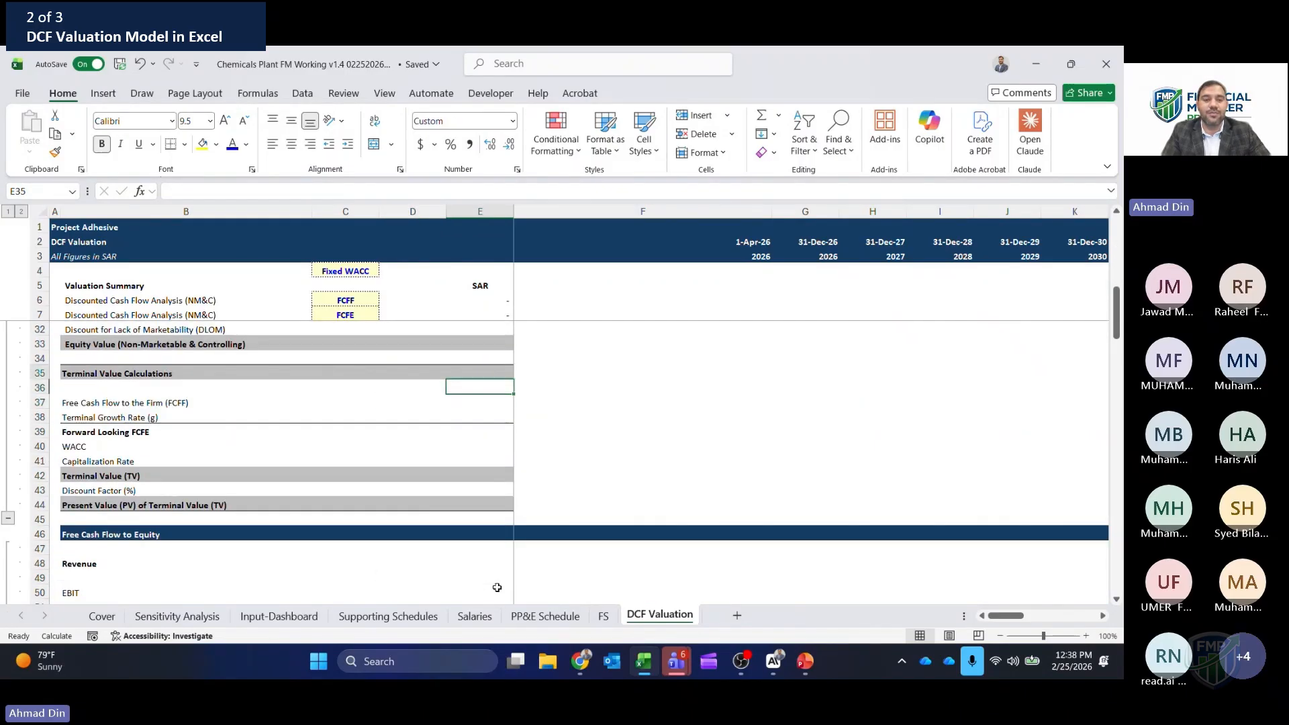
key("Up")
key("Up")
key("Up")
key("Up")
key("Up")
key("Up")
key("Up")
key("Up")
key("Down")
key("Down")
key("Down")
key("Down")
key("Down")
key("Down")
key("Down")
key("Down")
key("Down")
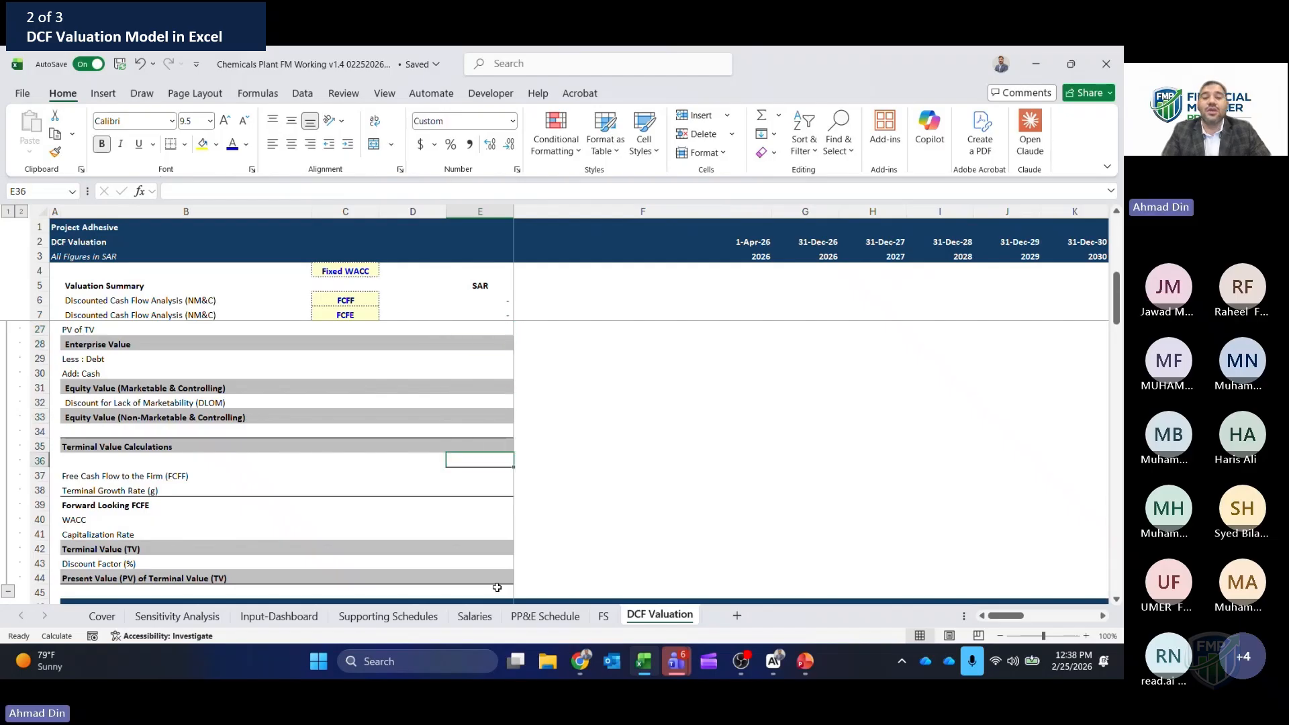
- Calculate the PV of TV in F27 with the formula =(P21*(1+$E$119))/(E110-E119)*P23
key("Up")
key("Up")
key("Up")
key("Up")
key("Up")
key("Up")
key("Up")
key("Up")
key("Up")
key("Right")
key("F2")
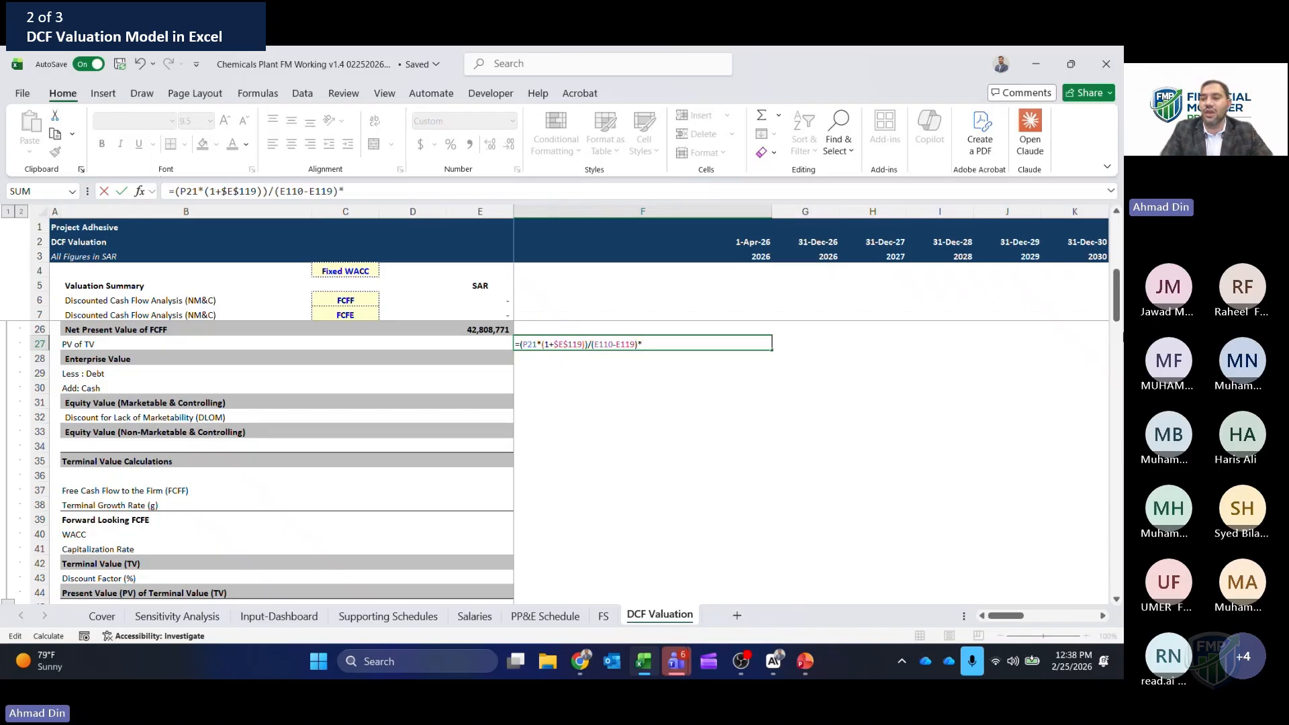
left_click_drag(1117, 311, 1116, 285)
left_click(1043, 423)
key("Right")
key("Right")
key("Right")
key("Right")
key("Right")
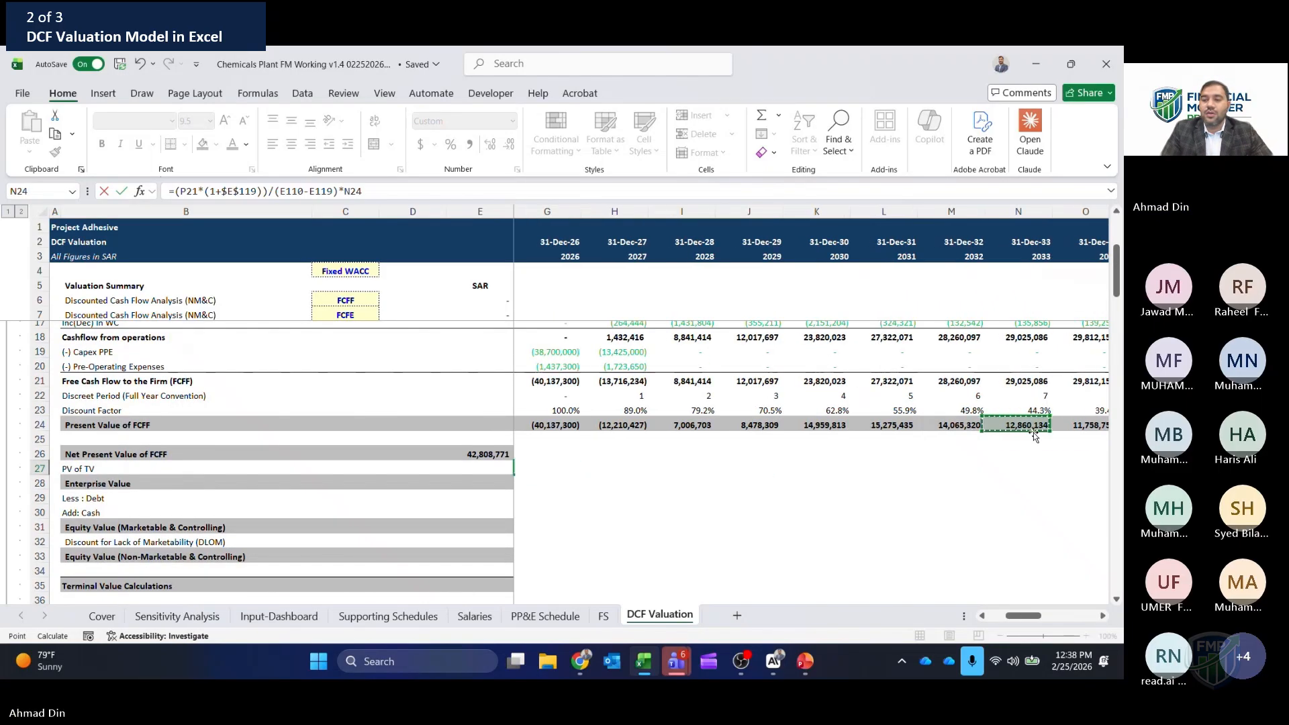
key("Up")
key("ctrl+Return")
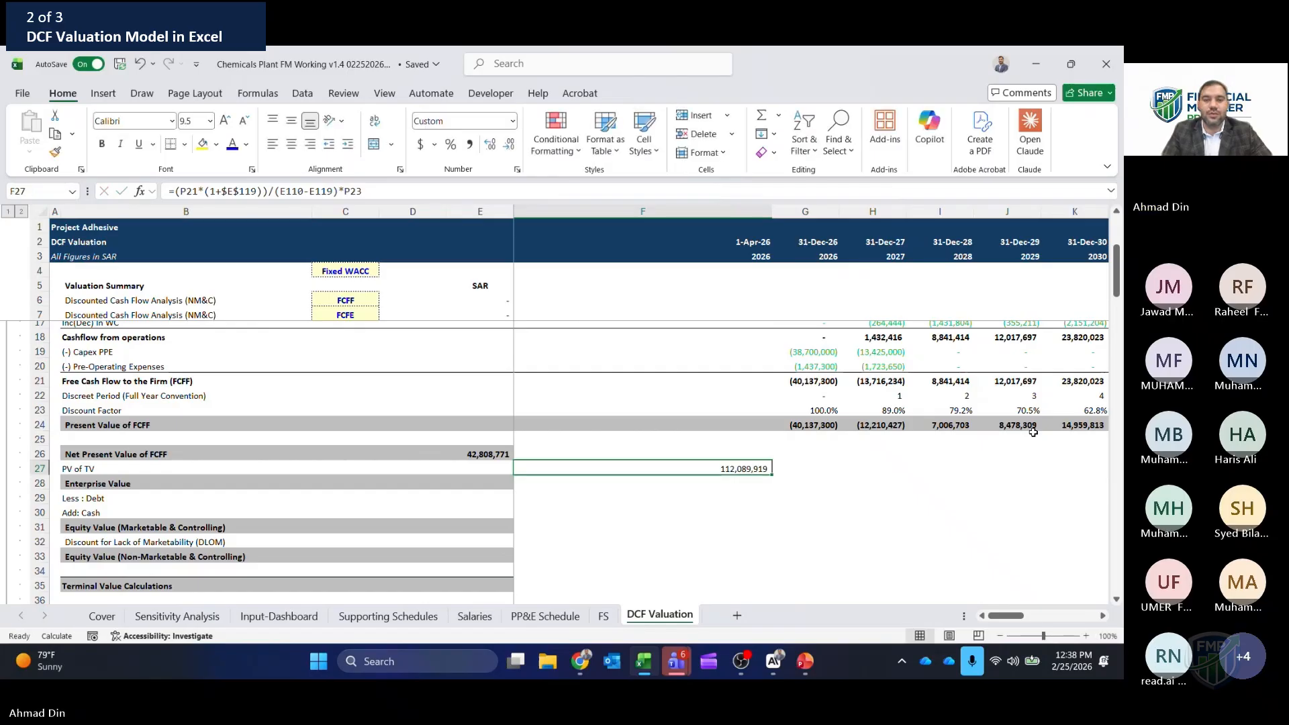
- In E37 of the Terminal Value Calculations, link Free Cash Flow to the Firm to the 2035 FCFF with =P21
key("Left")
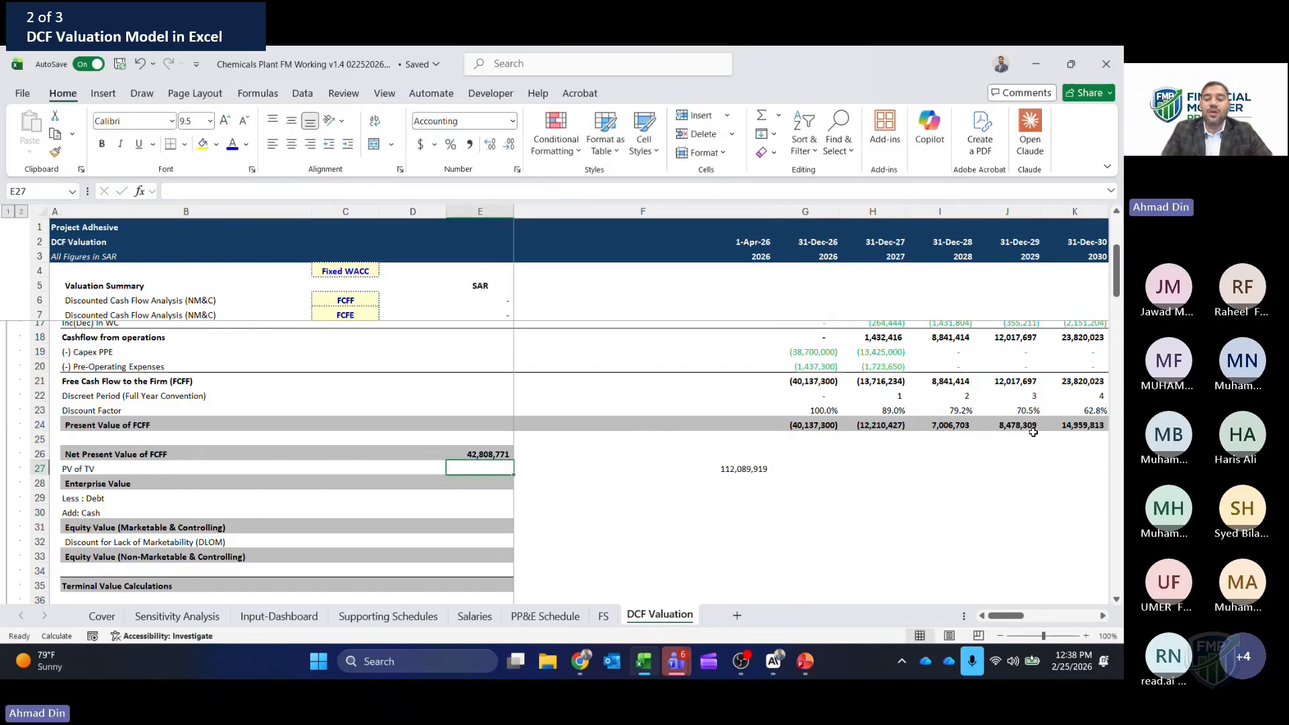
key("Down")
key("Down")
key("Down")
key("Down")
key("Down")
key("Down")
key("Down")
key("Down")
key("Down")
key("Down")
key("Down")
key("Down")
key("Down")
key("Down")
key("Down")
key("Down")
key("Down")
key("Down")
key("Down")
key("Down")
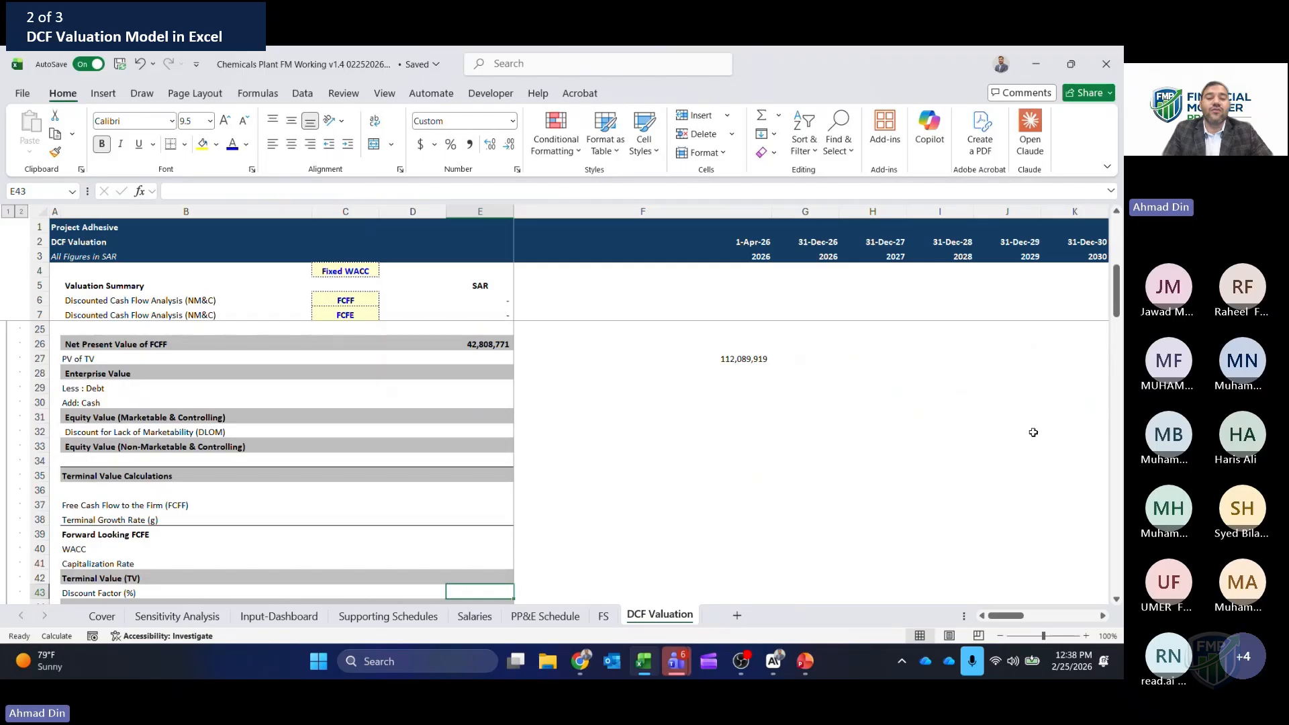
key("Up")
key("Up")
key("Up")
key("Up")
key("Up")
key("Up")
key("Up")
key("Up")
key("Up")
key("Up")
key("Up")
key("Up")
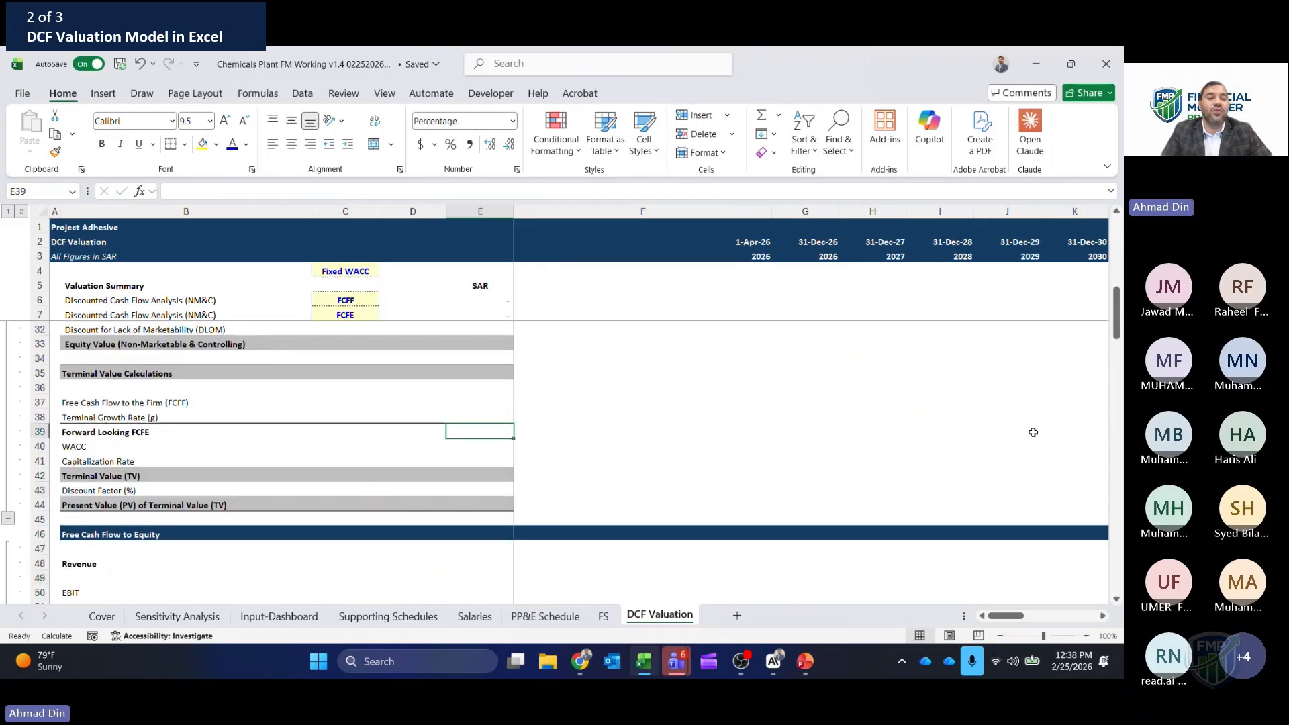
type("=")
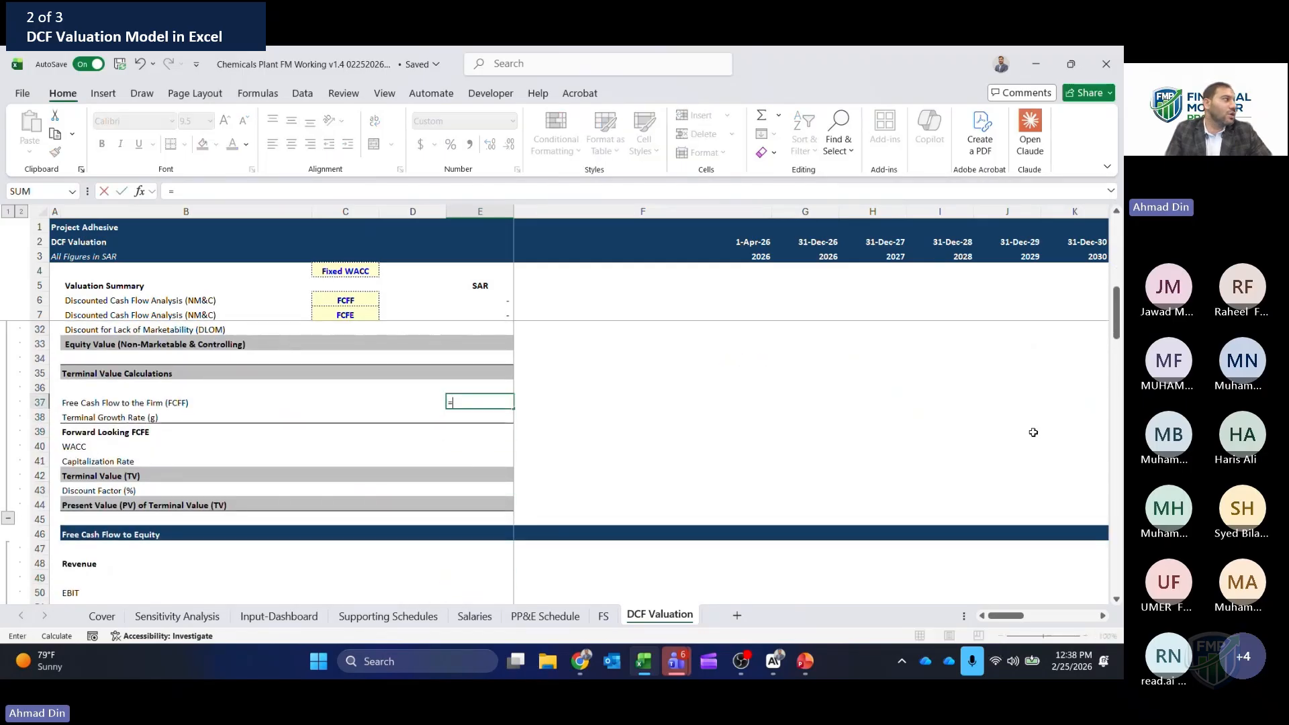
key("Up")
key("Up")
key("Up")
key("Up")
key("Up")
key("Up")
key("Up")
key("Up")
key("Up")
key("Up")
key("Up")
key("Up")
key("Up")
key("Up")
key("Up")
key("Up")
key("Up")
key("Up")
key("Up")
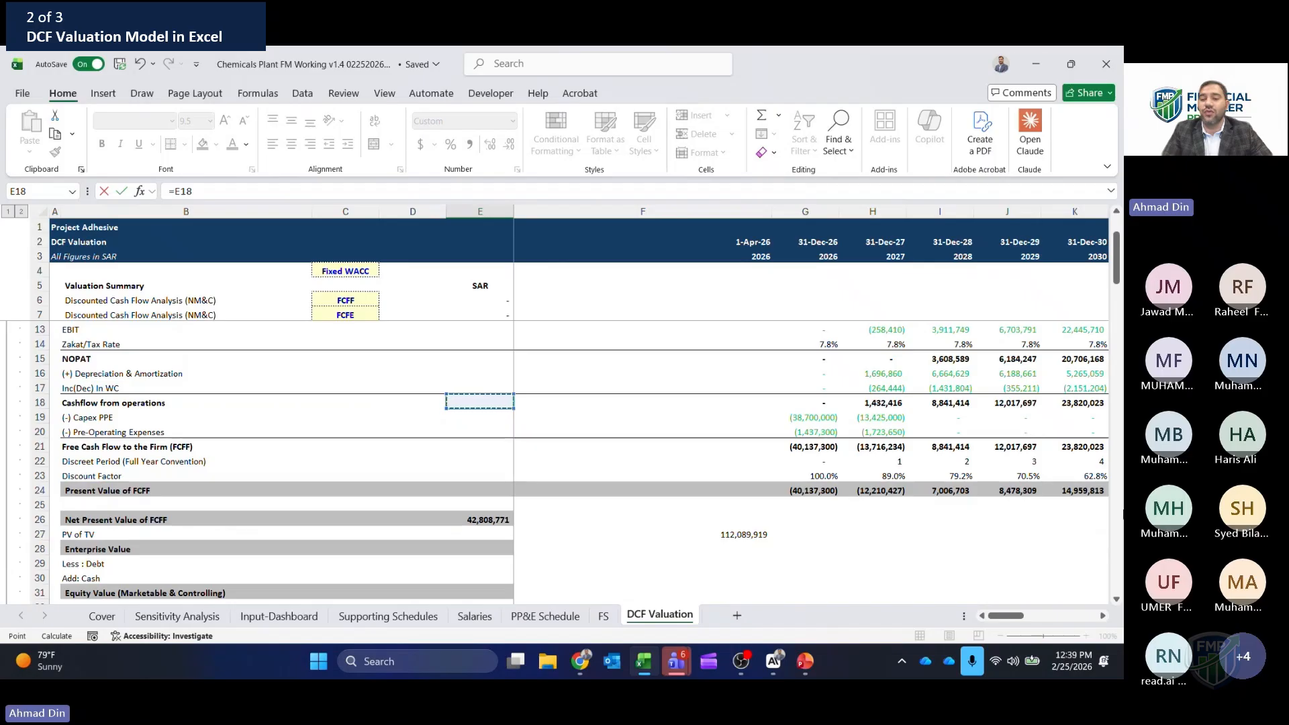
key("Down")
key("Down")
key("Down")
key("Down")
key("Right")
key("Right")
key("Right")
key("Right")
key("Right")
key("Right")
key("Right")
key("Right")
key("Right")
key("Right")
key("Right")
key("Right")
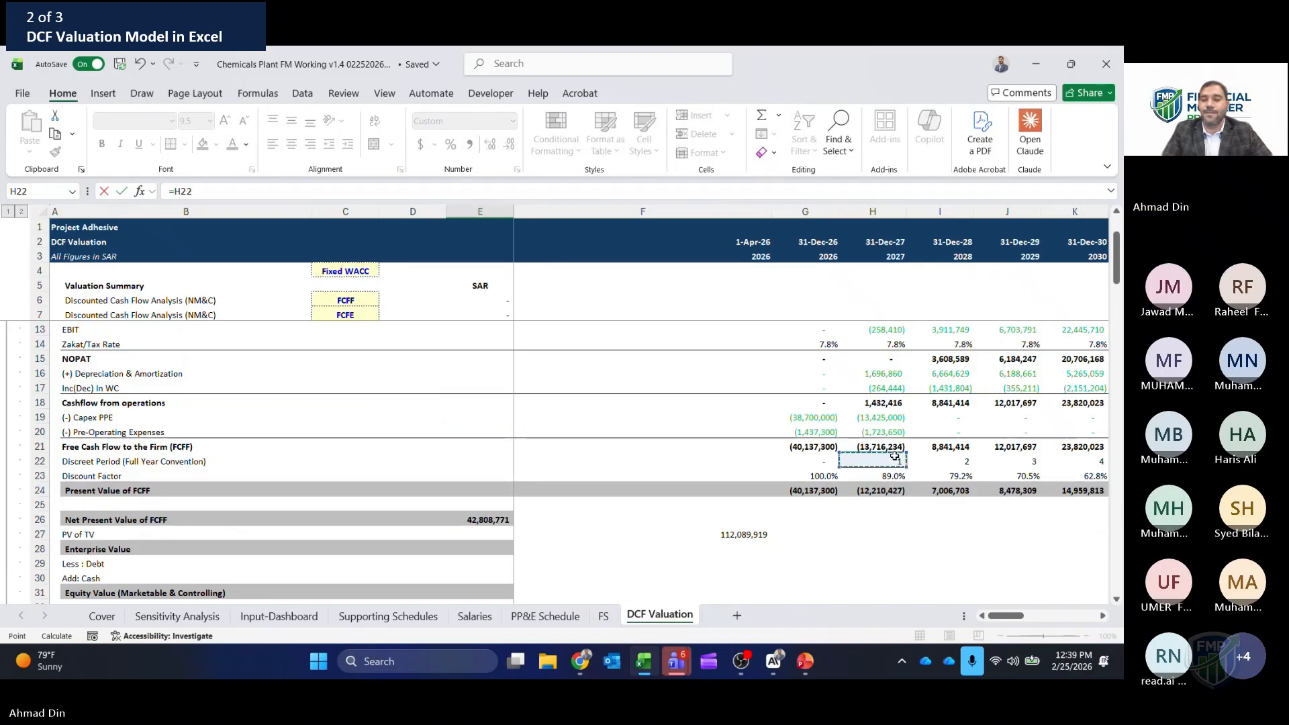
key("Up")
key("Left")
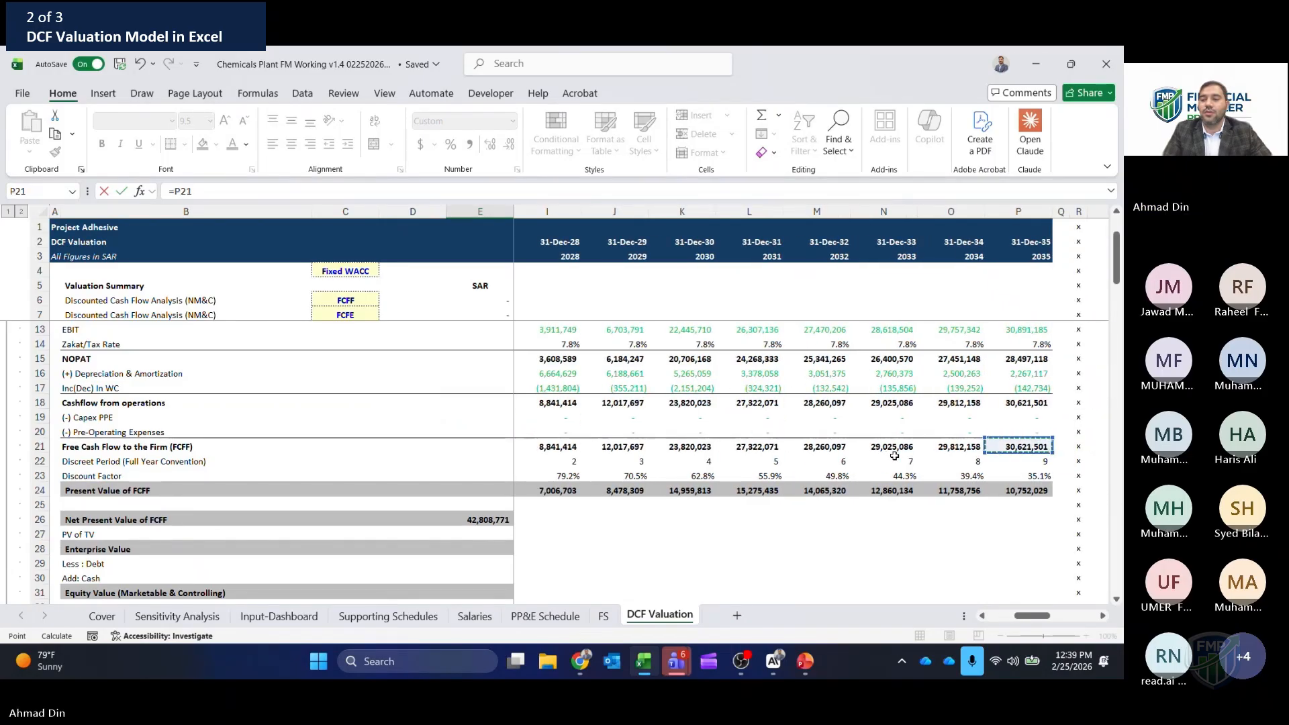
key("Return")
- In E38, link the Terminal Growth Rate (g) to the assumption in the Perpetual Growth Rate section with =E119
type("=")
key("Down")
key("Down")
key("Down")
key("Down")
key("Down")
key("Down")
key("Down")
key("Down")
key("Down")
key("Down")
key("Down")
key("Down")
key("Down")
key("Down")
key("Down")
key("Down")
key("Down")
key("Down")
key("Down")
key("Down")
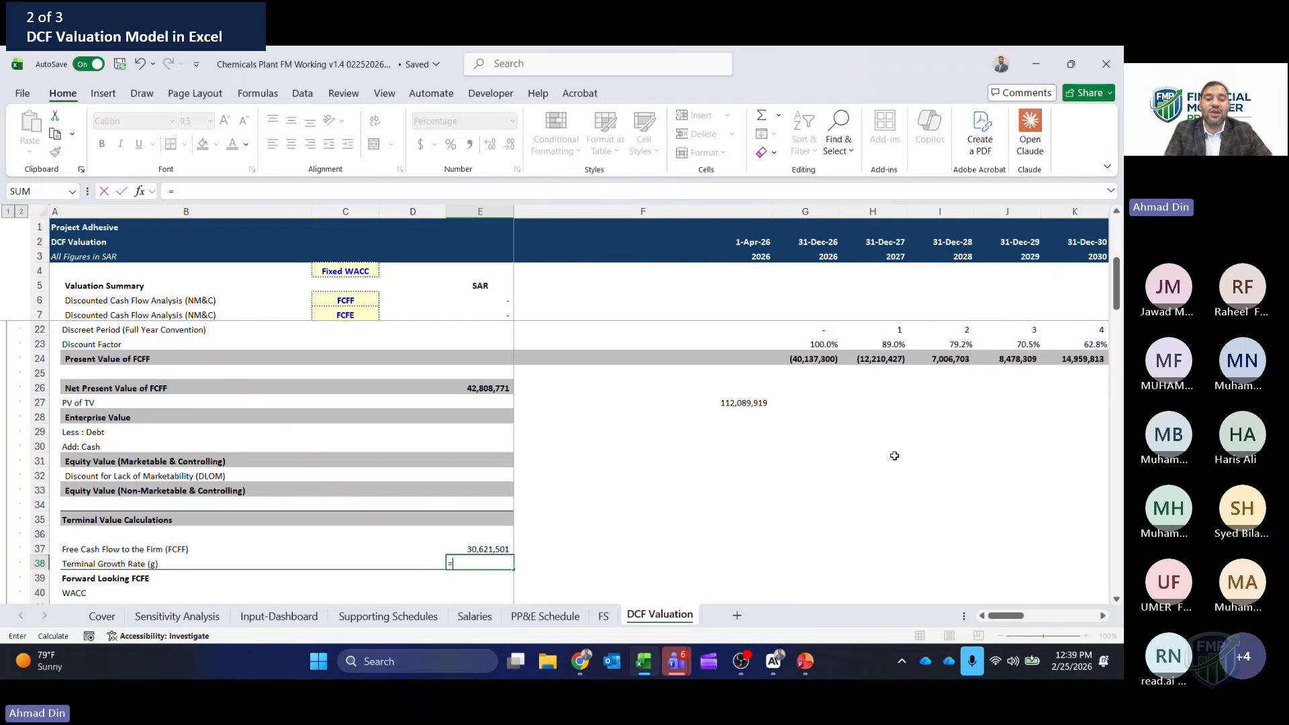
key("Down")
key("Down")
key("Down")
key("Down")
key("Down")
key("Down")
key("Down")
key("Down")
key("Down")
key("Down")
key("Down")
key("Down")
key("Down")
key("Down")
key("Down")
key("Down")
key("Down")
key("Down")
key("Down")
key("Down")
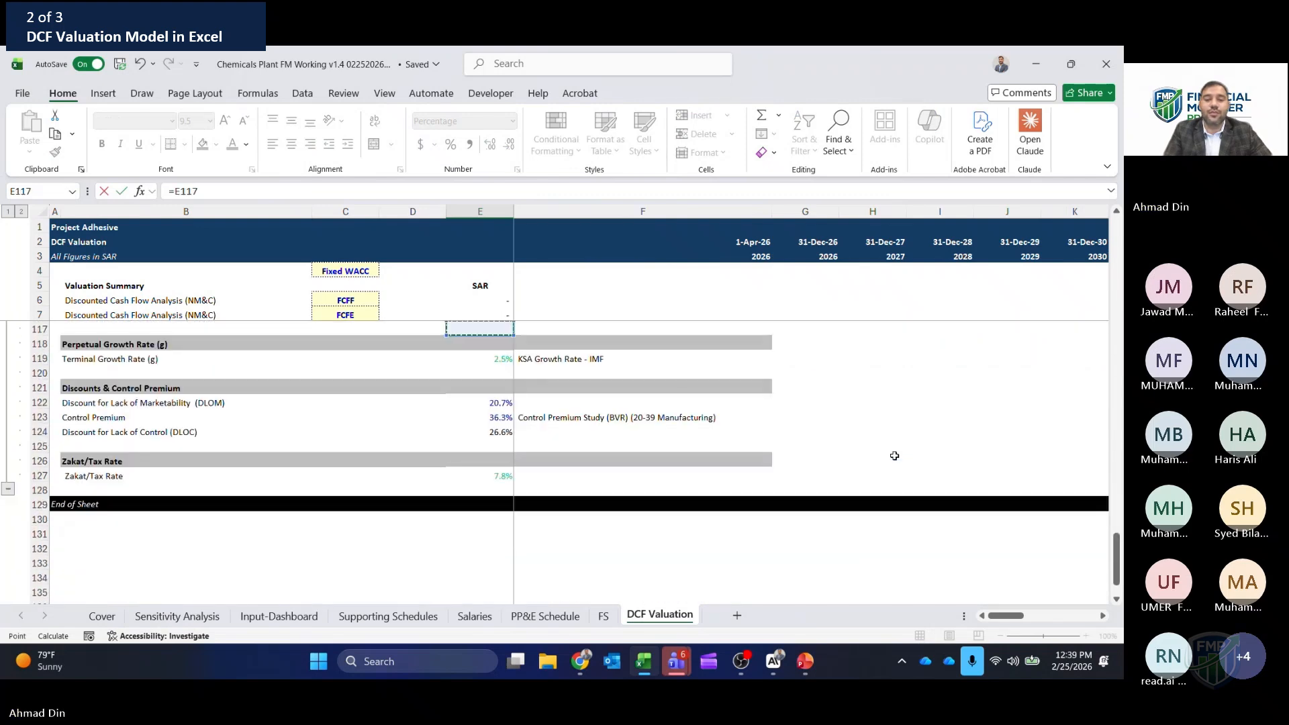
key("Down")
key("Return")
- Calculate the forward-looking cash flow in E39 with the formula =E37*(1+E38)
key("Up")
key("Up")
key("Down")
key("Down")
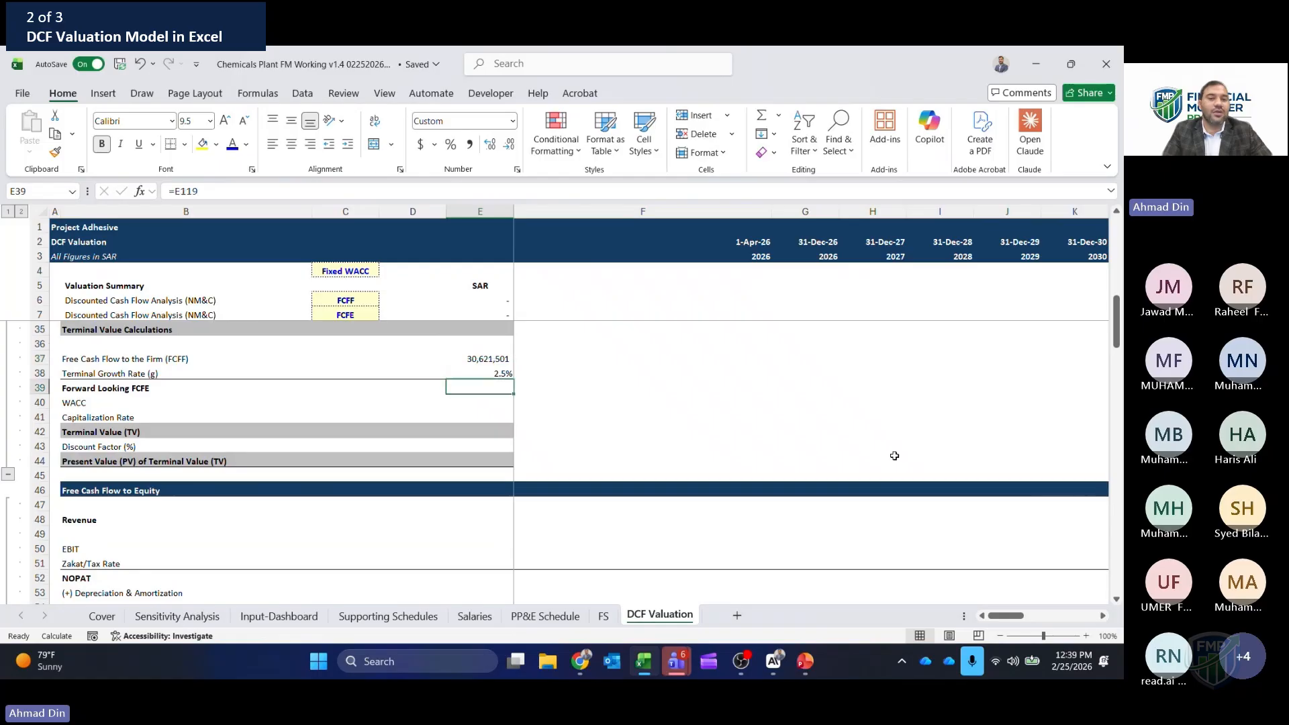
type("=")
key("Up")
key("Up")
type("*(1+")
key("Up")
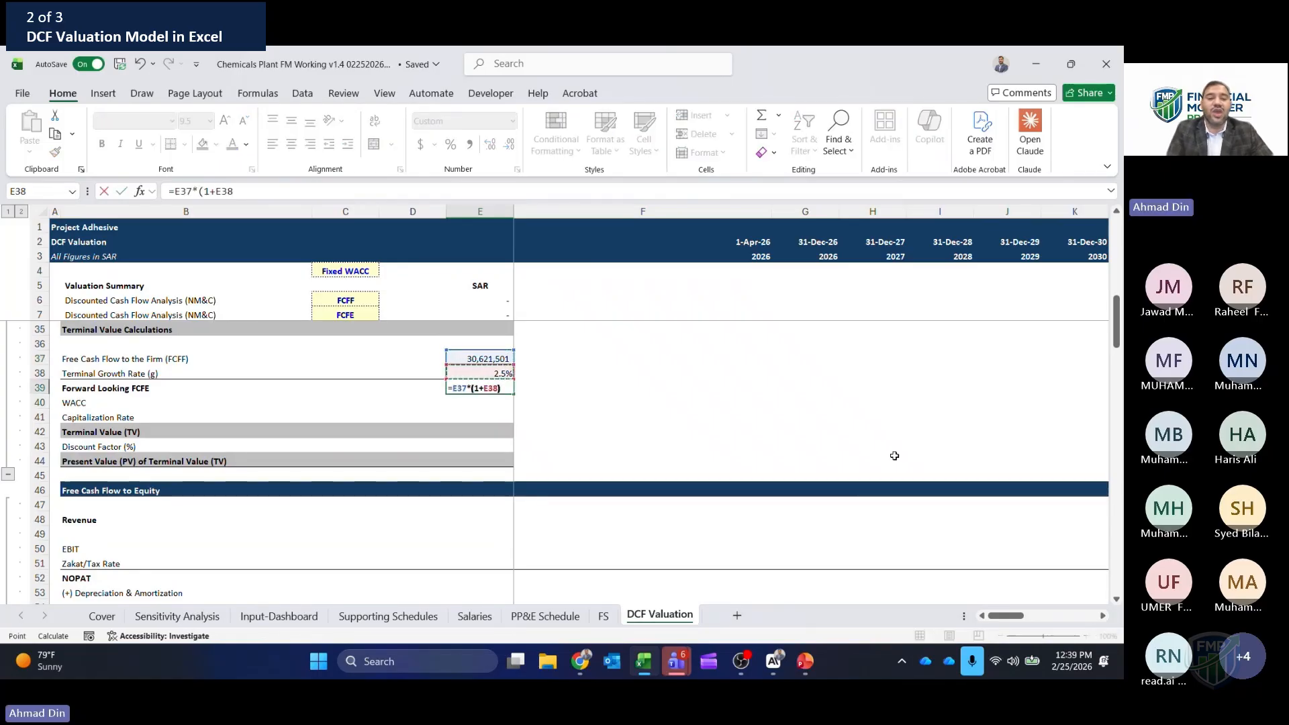
type(")")
key("Return")
- Correct the label in B39 to read "Forward Looking FCFF"
key("Up")
key("Left")
key("Left")
key("Left")
key("Left")
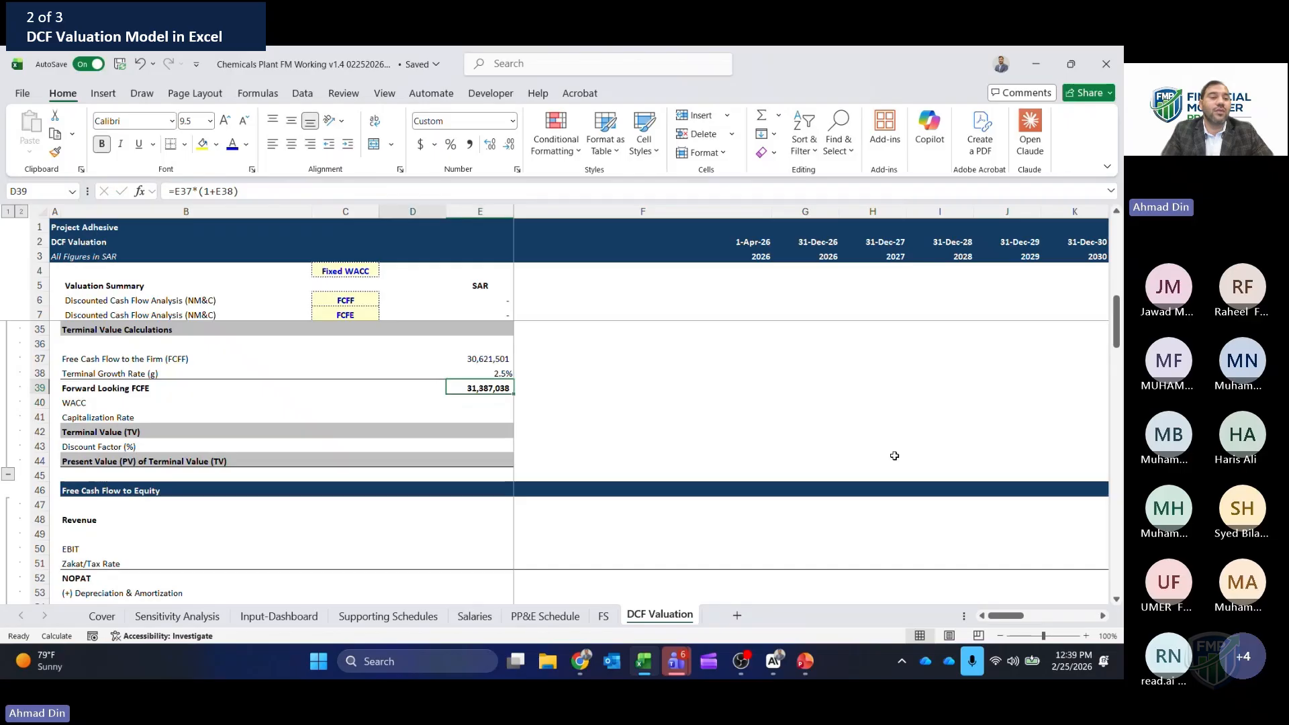
key("Right")
key("F2")
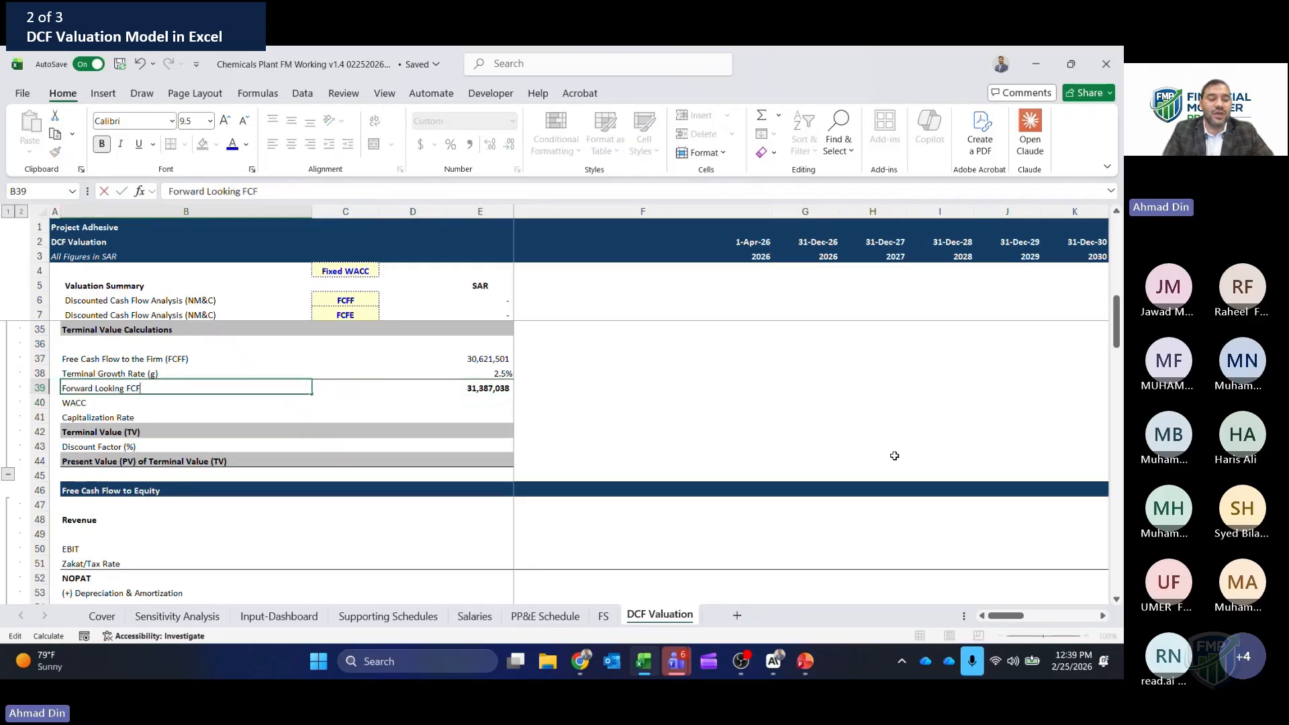
key("Return")
key("Up")
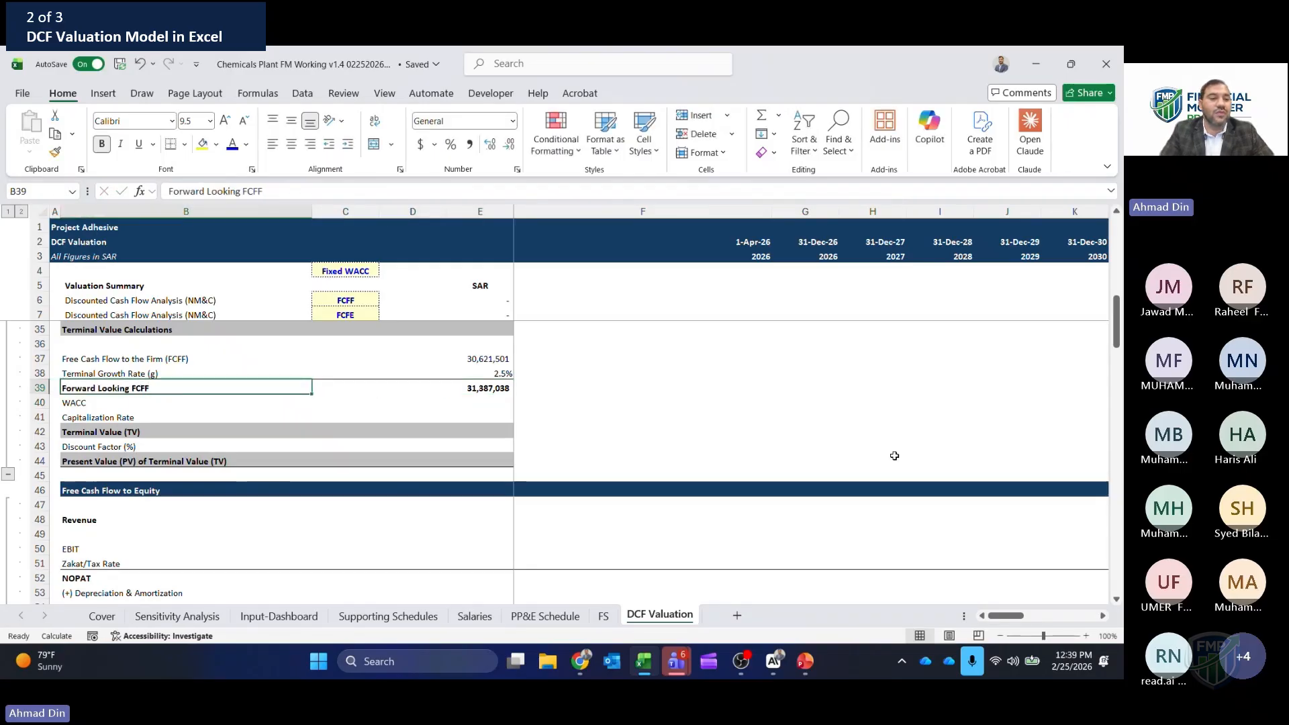
- Link WACC in E40 of the Terminal Value Calculations to the rate in the Weighted Average Cost of Capital (WACC) section
key("Right")
key("Right")
key("Down")
type("=")
key("Right")
key("Down")
key("Down")
key("Down")
key("Down")
key("Down")
key("Down")
key("Down")
key("Down")
key("Down")
key("Down")
key("Down")
key("Down")
key("Down")
key("Down")
key("Down")
key("Down")
key("Down")
key("Down")
key("Down")
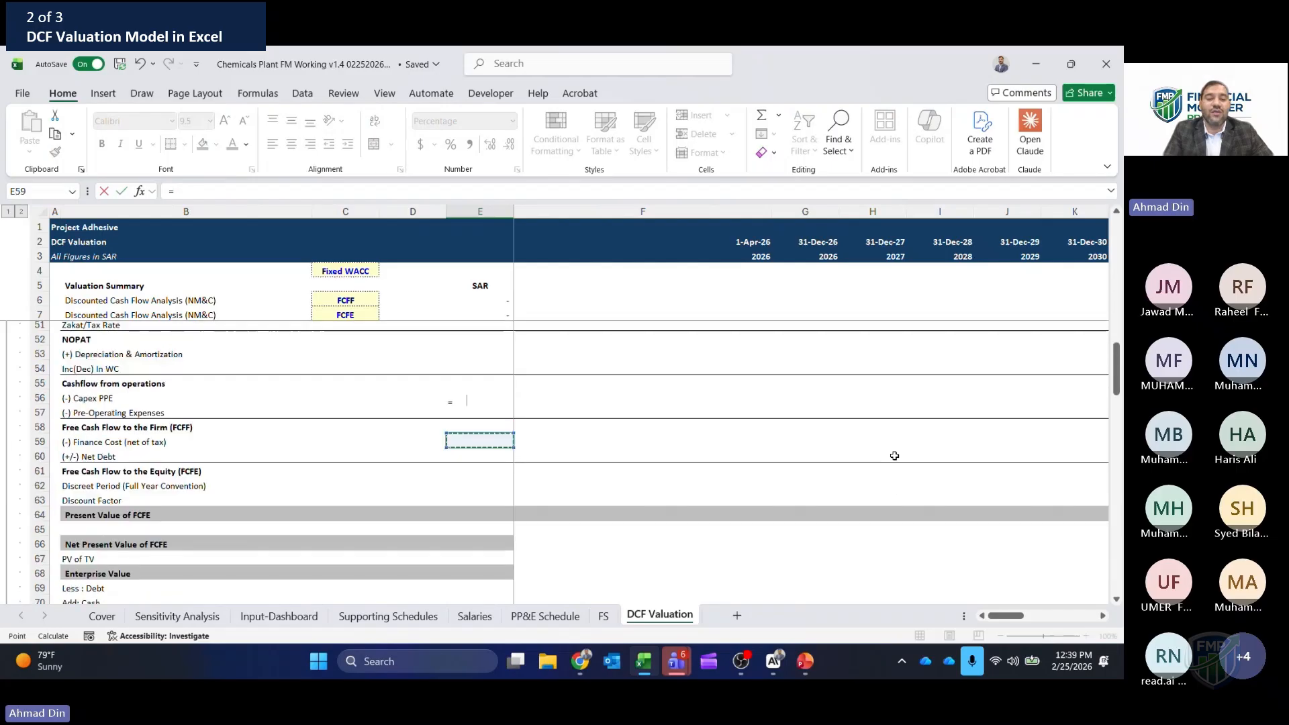
key("Down")
key("Down")
key("Down")
key("Down")
key("Down")
key("Down")
key("Down")
key("Down")
key("Down")
key("Down")
key("Down")
key("Down")
key("Down")
key("Down")
key("Down")
key("Down")
key("Down")
key("Down")
key("Down")
key("Down")
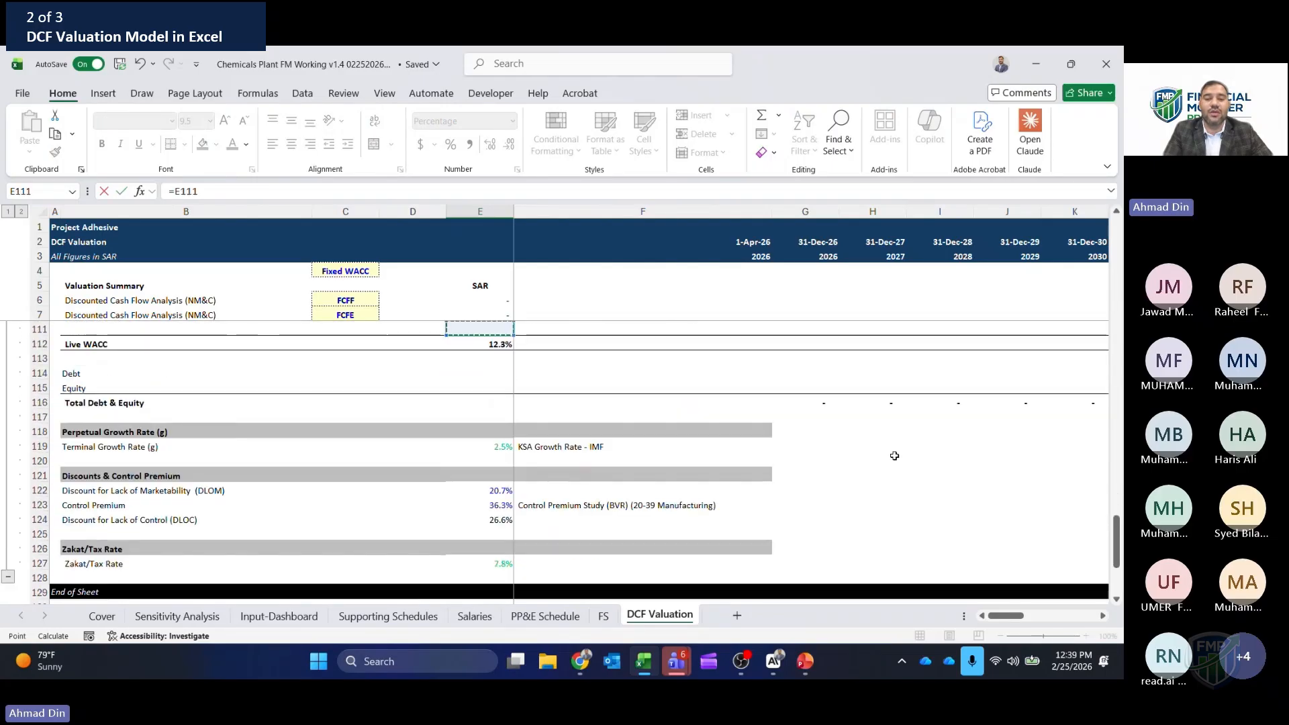
key("Down")
key("Down")
key("Down")
key("Down")
key("Down")
key("Down")
key("Down")
key("Down")
key("Down")
key("Down")
key("Down")
key("Down")
key("Down")
key("Down")
key("Down")
key("Down")
key("Down")
key("Down")
key("Down")
key("Down")
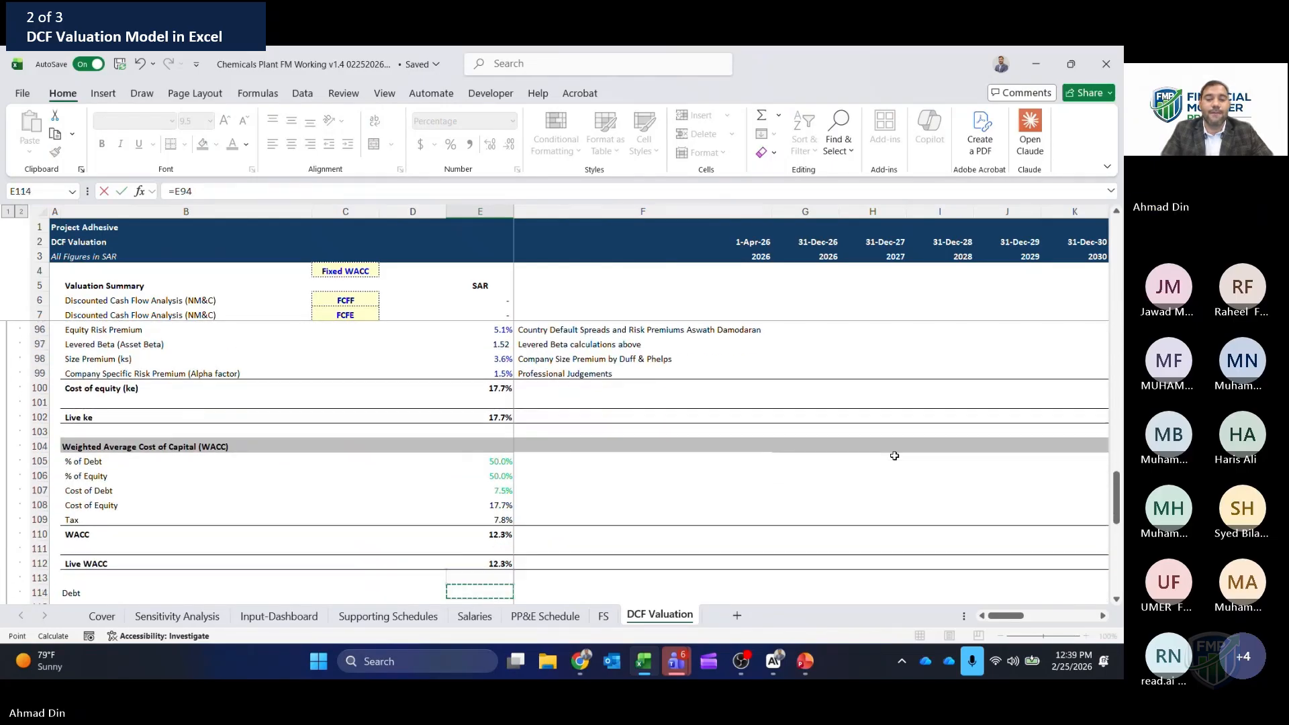
key("Up")
key("Up")
key("Down")
key("Down")
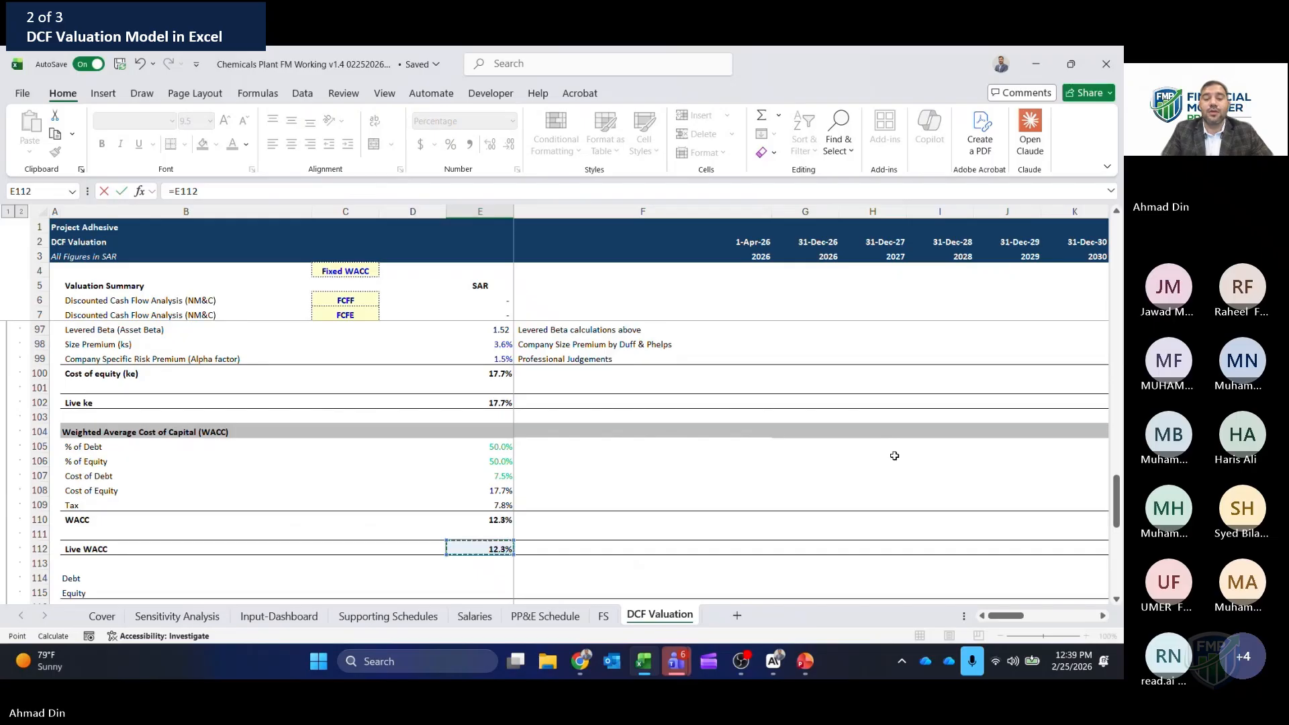
key("Up")
key("Up")
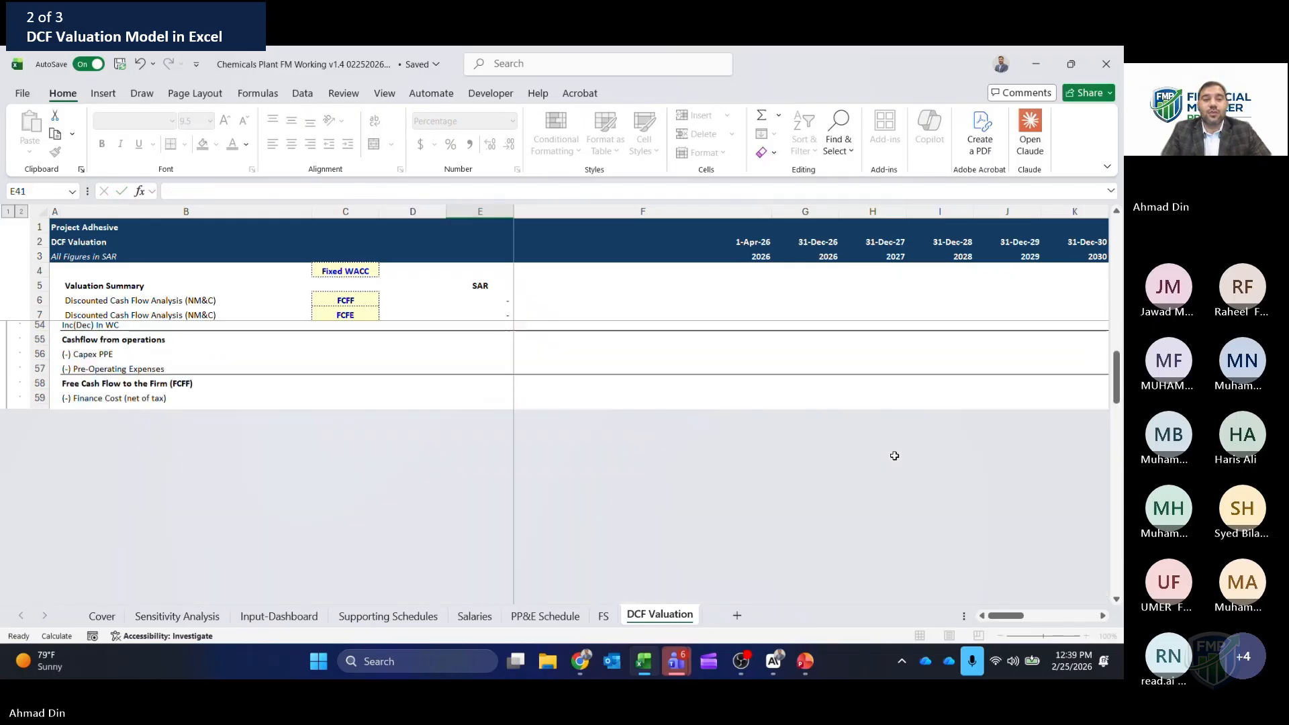
key("Return")
- Calculate the Capitalization Rate in E41 as WACC minus the terminal growth rate with =(E40-E38)
key("Down")
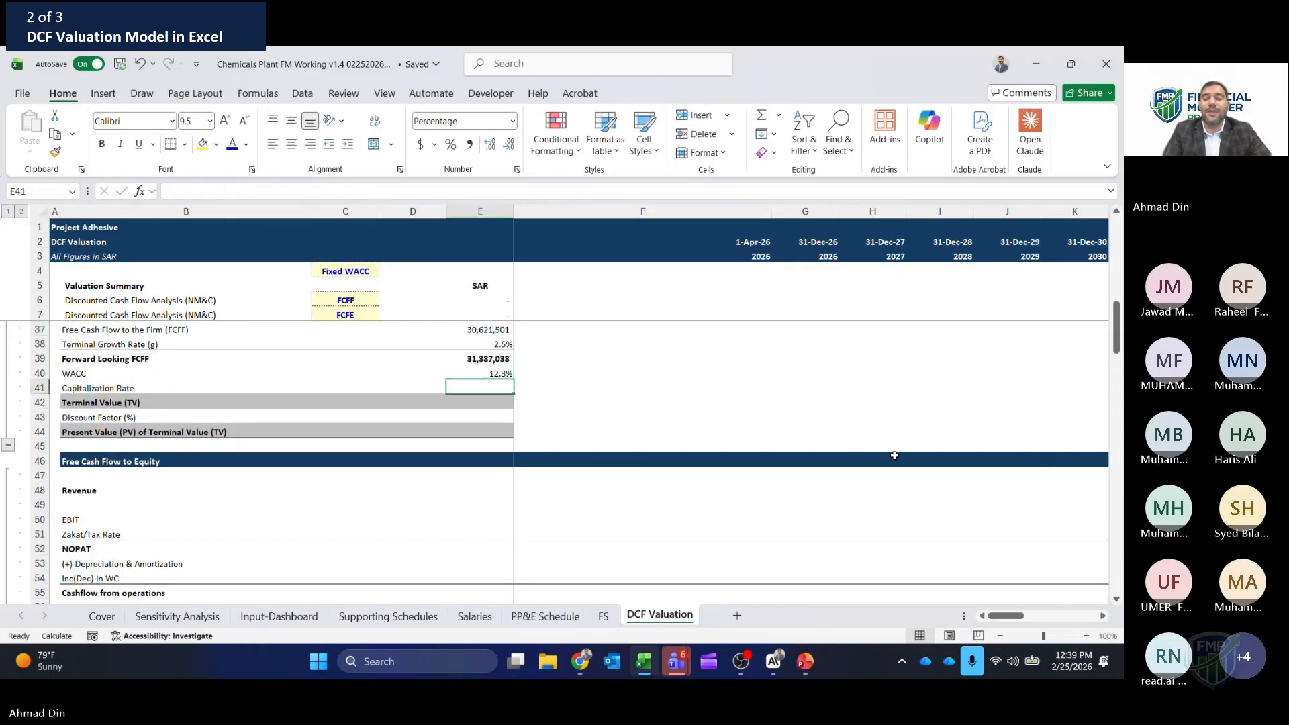
type("=")
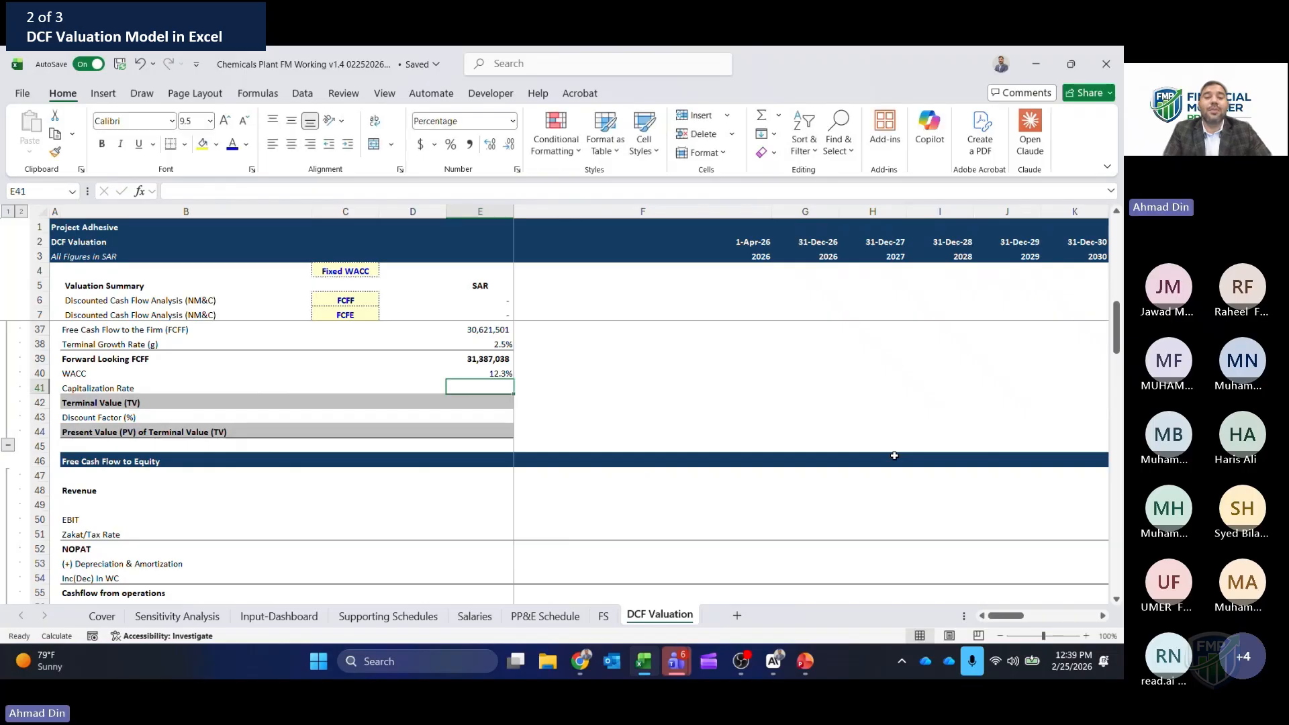
type("(")
key("Up")
type("-")
key("Up")
key("Up")
key("Up")
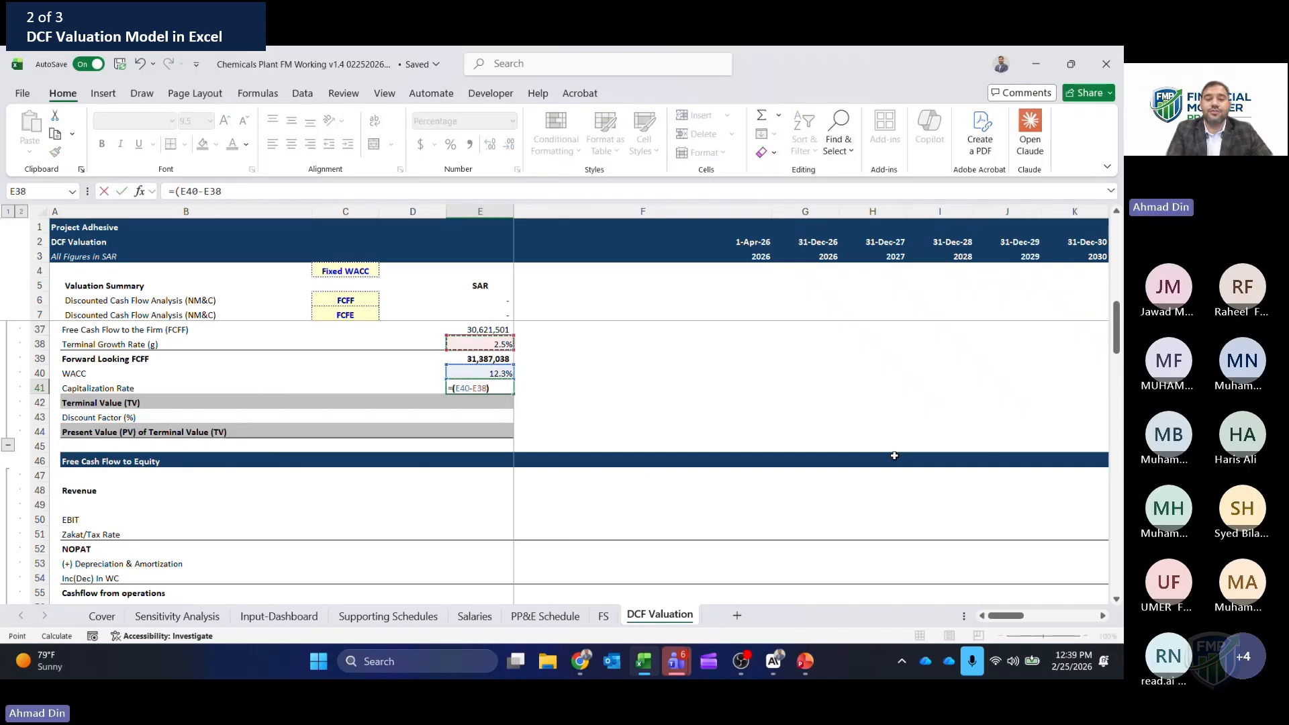
key("Return")
- Calculate the Terminal Value (TV) in E42 by dividing the forward-looking FCFF by the capitalization rate with =E39/E41
key("Up")
key("Up")
key("Up")
key("Up")
key("Up")
key("Up")
key("Up")
key("Down")
key("Down")
key("Down")
key("Down")
key("Down")
key("Down")
key("Down")
type("=")
key("Up")
key("Up")
key("Up")
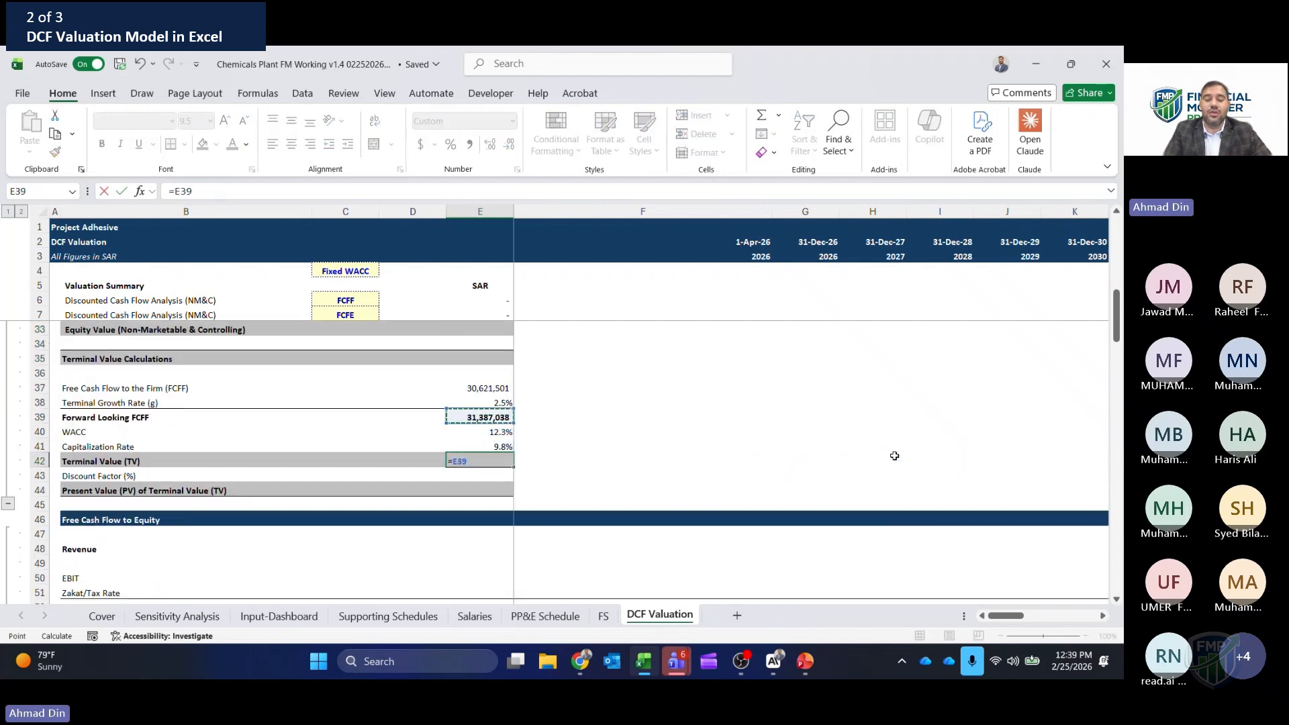
type("/")
key("Up")
key("Return")
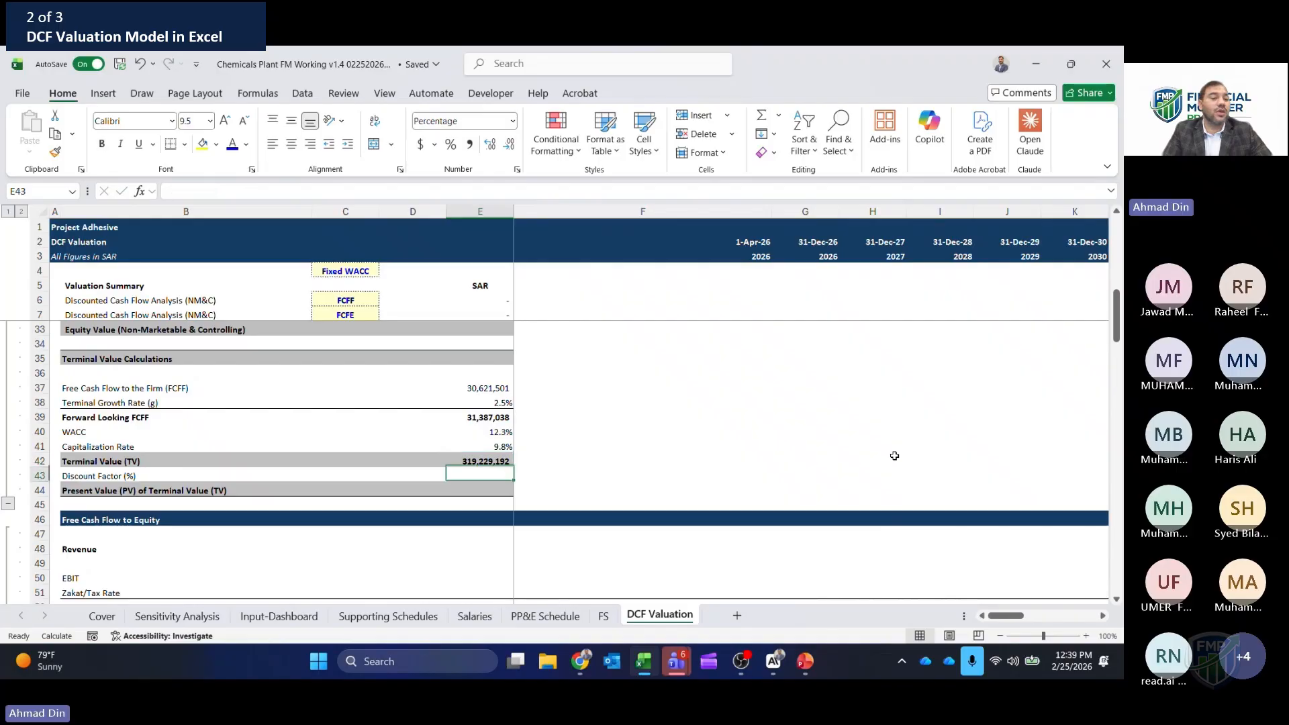
- Link the terminal value Discount Factor in E43 to the 2035 discount factor with =P23
scroll(895, 456, "up", 6)
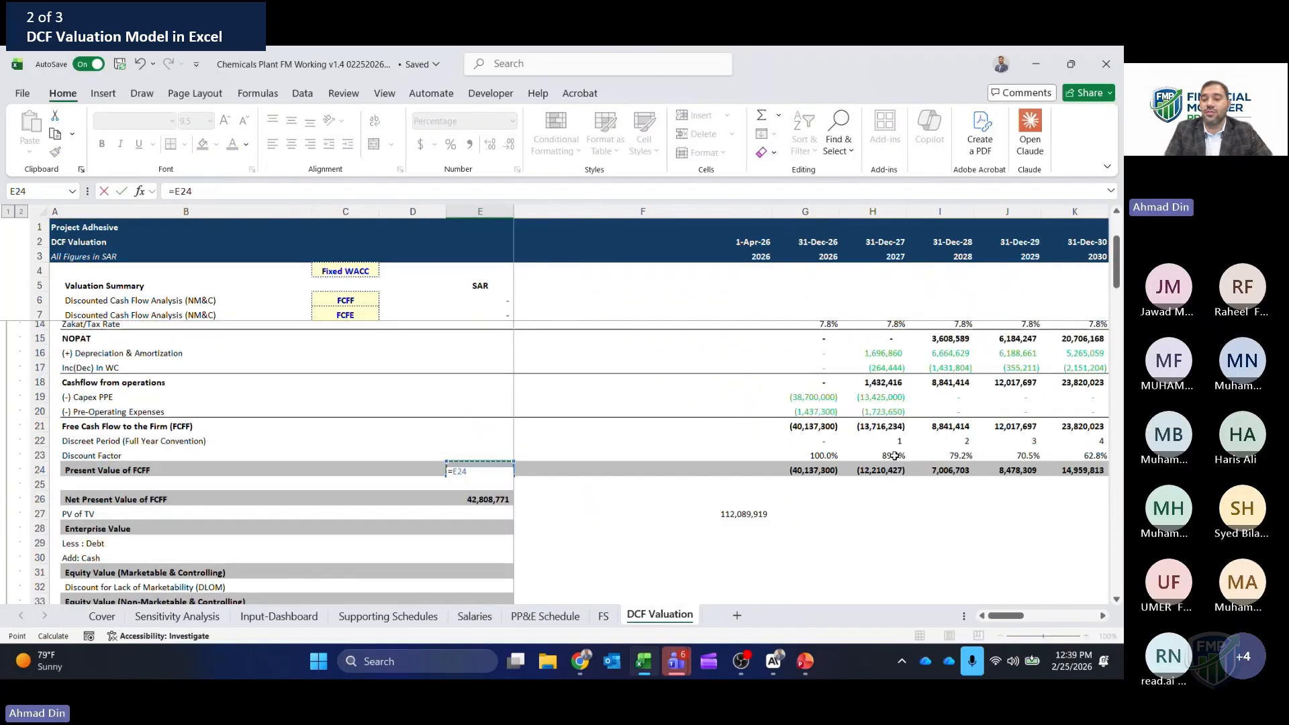
left_click(856, 468)
key("Right")
key("Right")
key("Right")
key("Right")
key("Right")
key("Right")
key("Right")
key("Right")
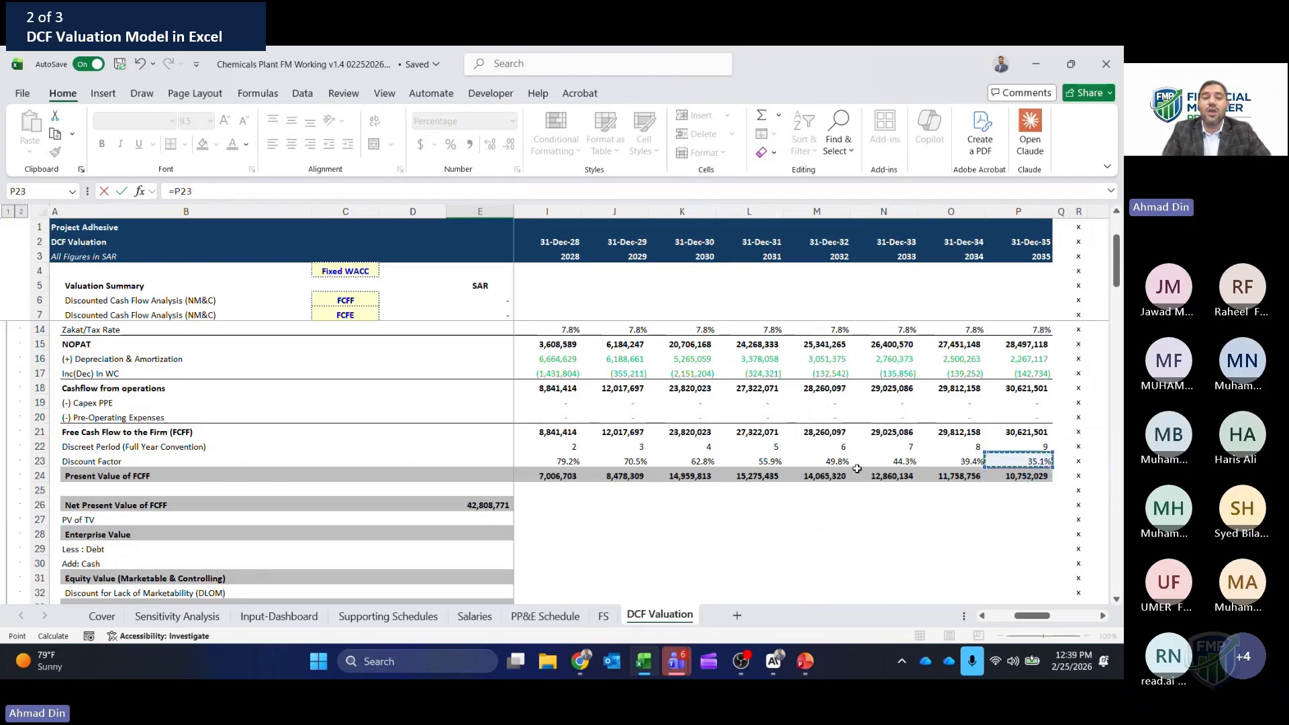
key("Return")
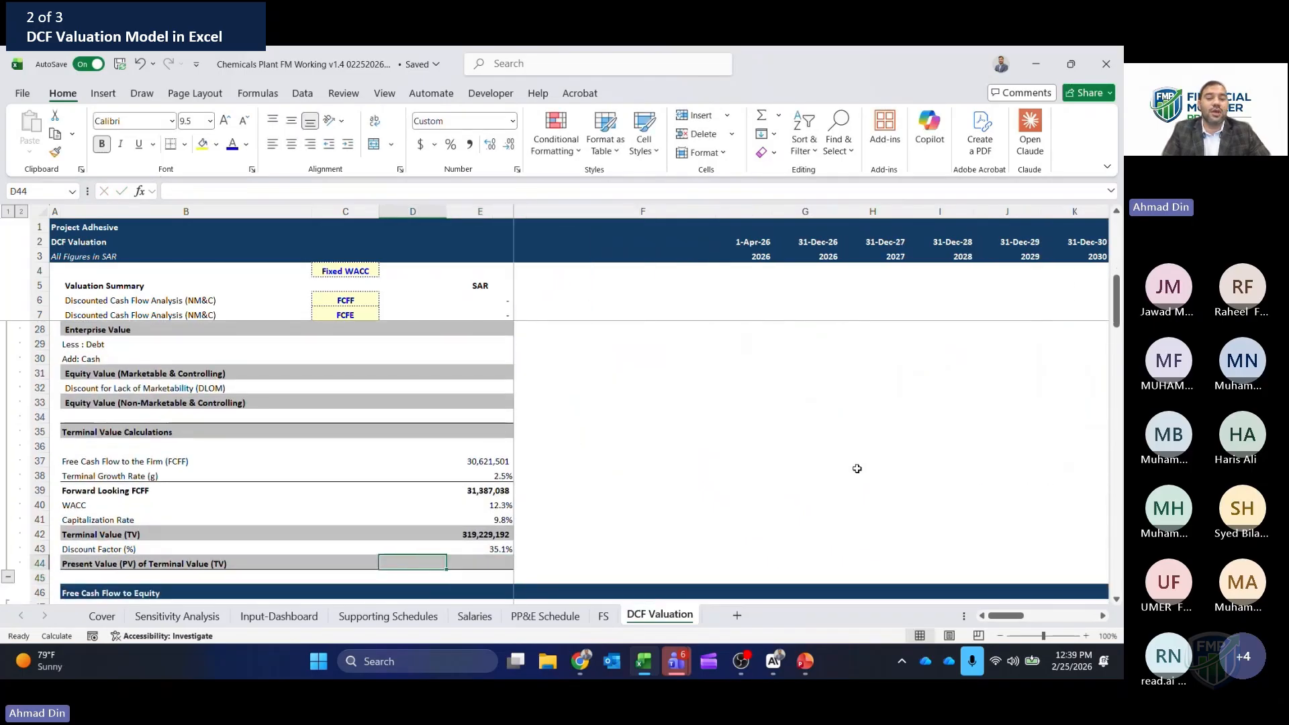
- Calculate the Present Value (PV) of Terminal Value in E44 with the formula =E42*E43
type("=")
key("Up")
key("Up")
type("*")
key("Up")
key("Return")
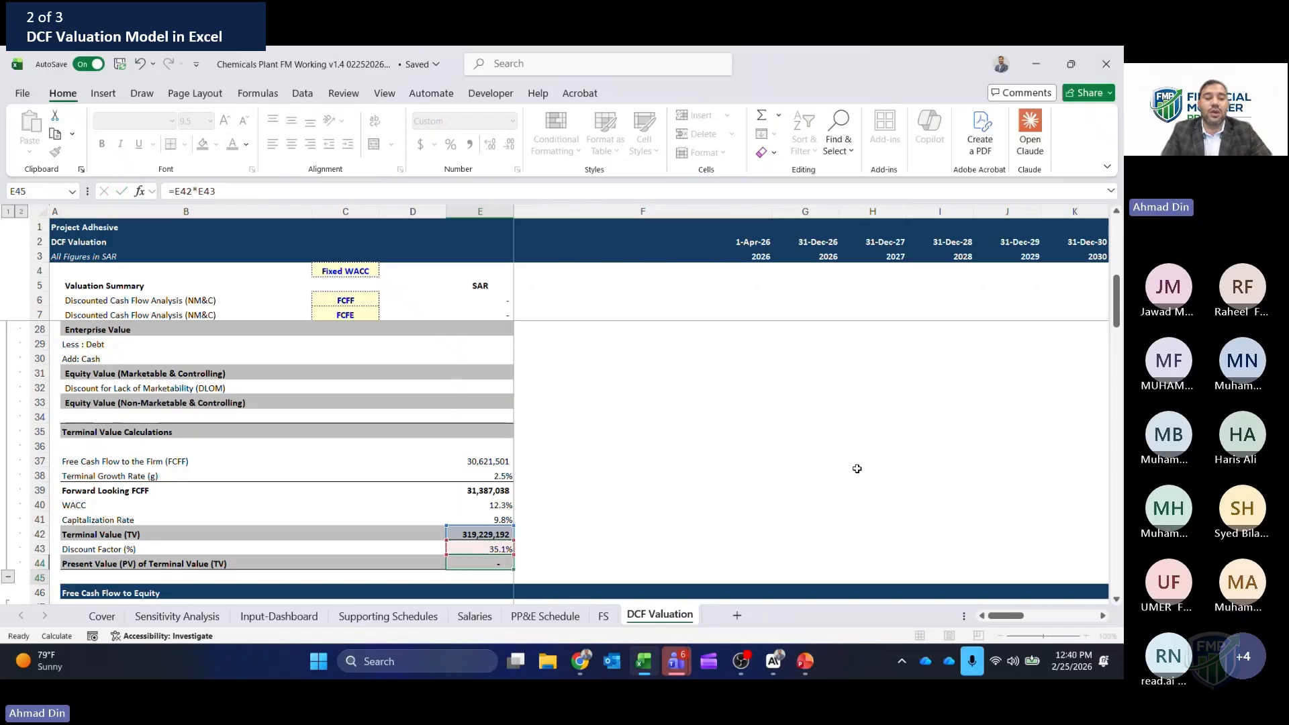
- Link PV of TV in E27 to the present value of terminal value with =E44
key("Up")
key("Up")
key("Up")
key("Up")
key("Up")
key("Up")
key("Up")
key("Up")
key("Up")
key("Up")
key("Up")
key("Up")
key("Up")
key("Up")
key("Up")
key("Up")
key("Up")
key("Up")
key("Up")
key("Up")
key("Up")
key("Up")
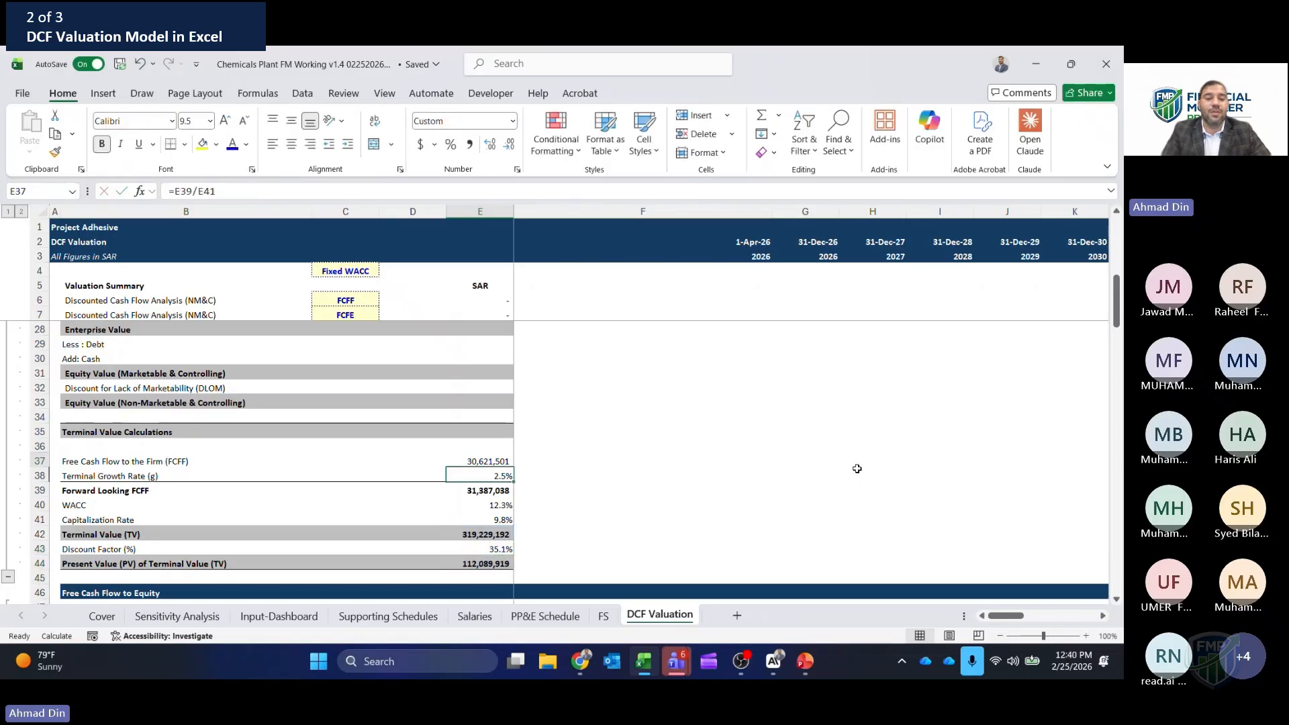
key("Down")
key("Down")
key("Down")
key("Down")
key("Down")
key("Down")
key("Down")
key("Down")
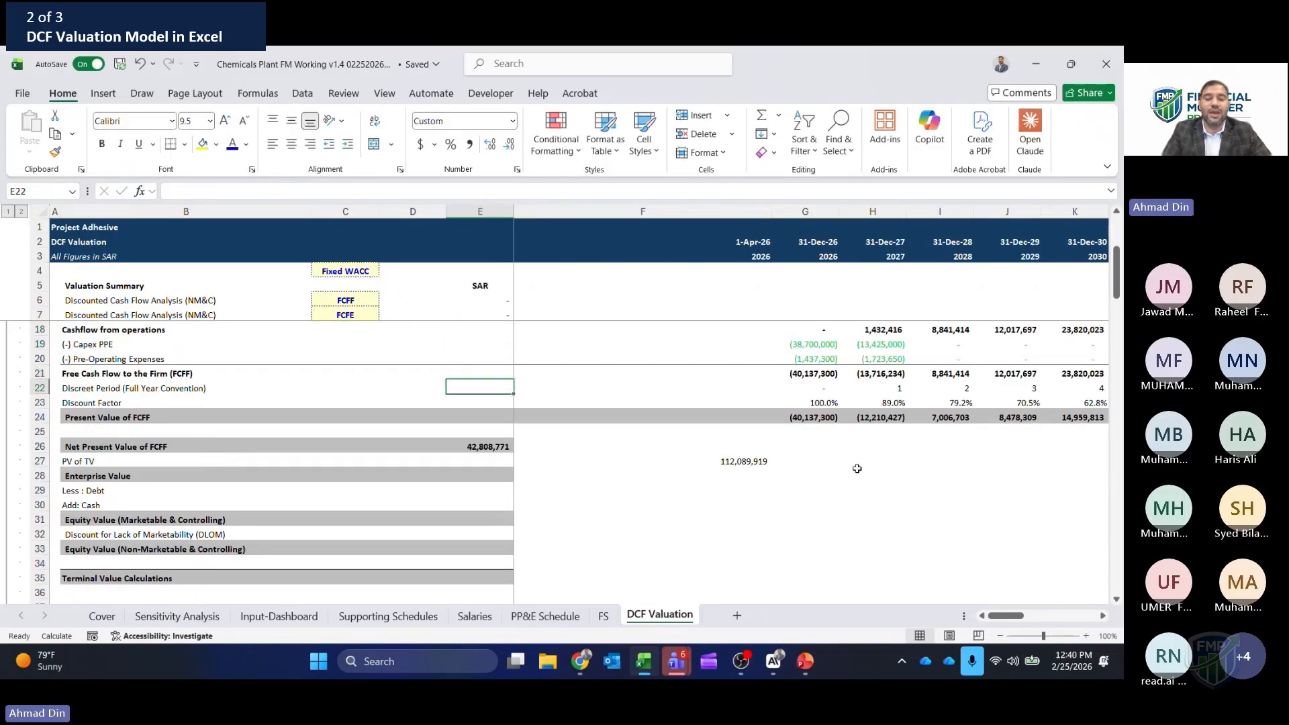
type("=")
key("Down")
key("Down")
key("Down")
key("Down")
key("Down")
key("Down")
key("Down")
key("Down")
key("Down")
key("Down")
key("Down")
key("Down")
key("Down")
key("Down")
key("Down")
key("Down")
key("Down")
key("Down")
key("Down")
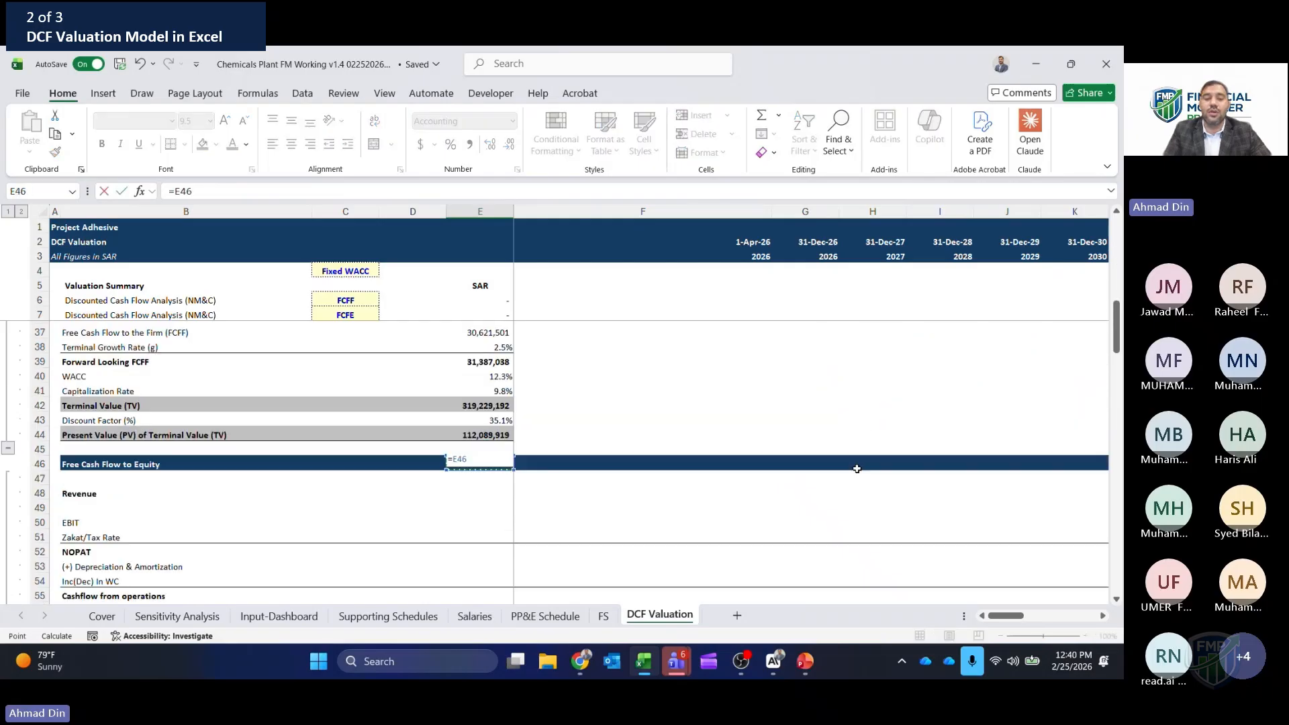
key("Up")
key("Up")
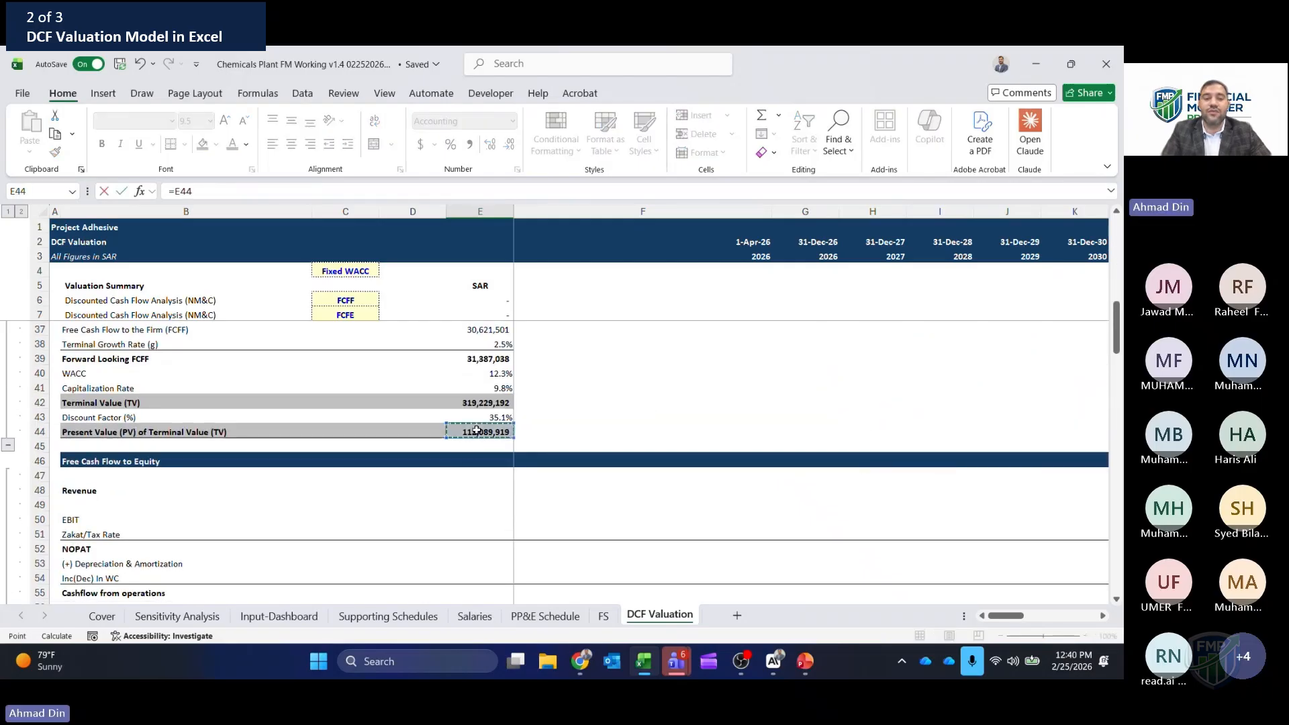
key("Return")
- Calculate the Enterprise Value in E28 by summing the net present value of FCFF and PV of TV with =SUM(E26:E27)
key("Up")
key("Up")
key("Up")
key("Up")
key("Up")
key("Down")
key("Down")
key("Down")
key("Down")
key("Down")
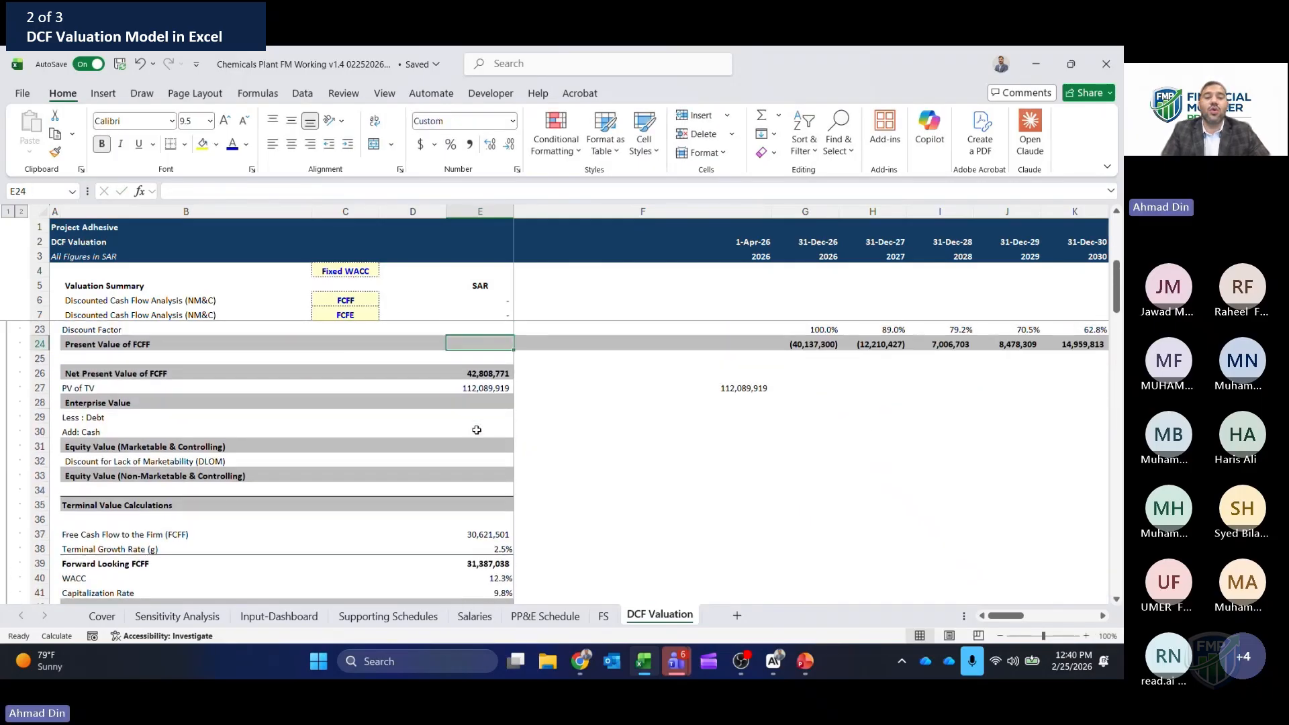
type("=sum(")
key("Up")
key("shift+Up")
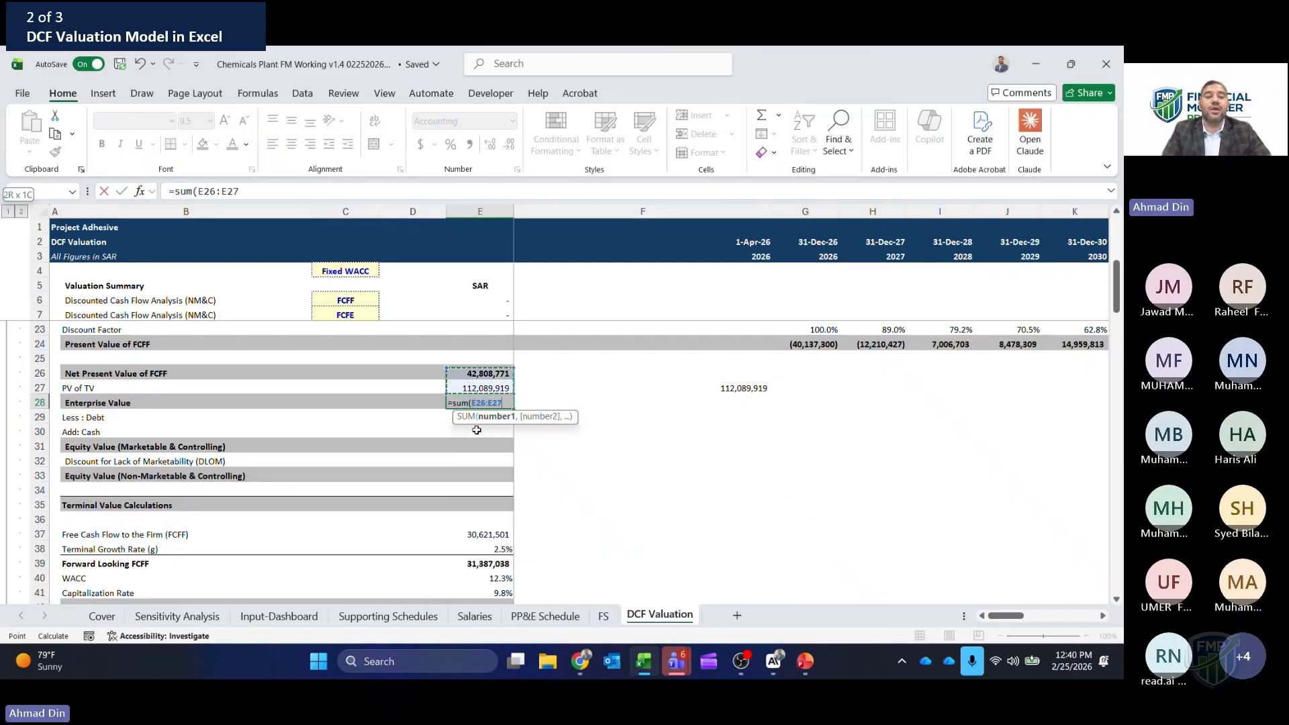
key("Return")
key("Up")
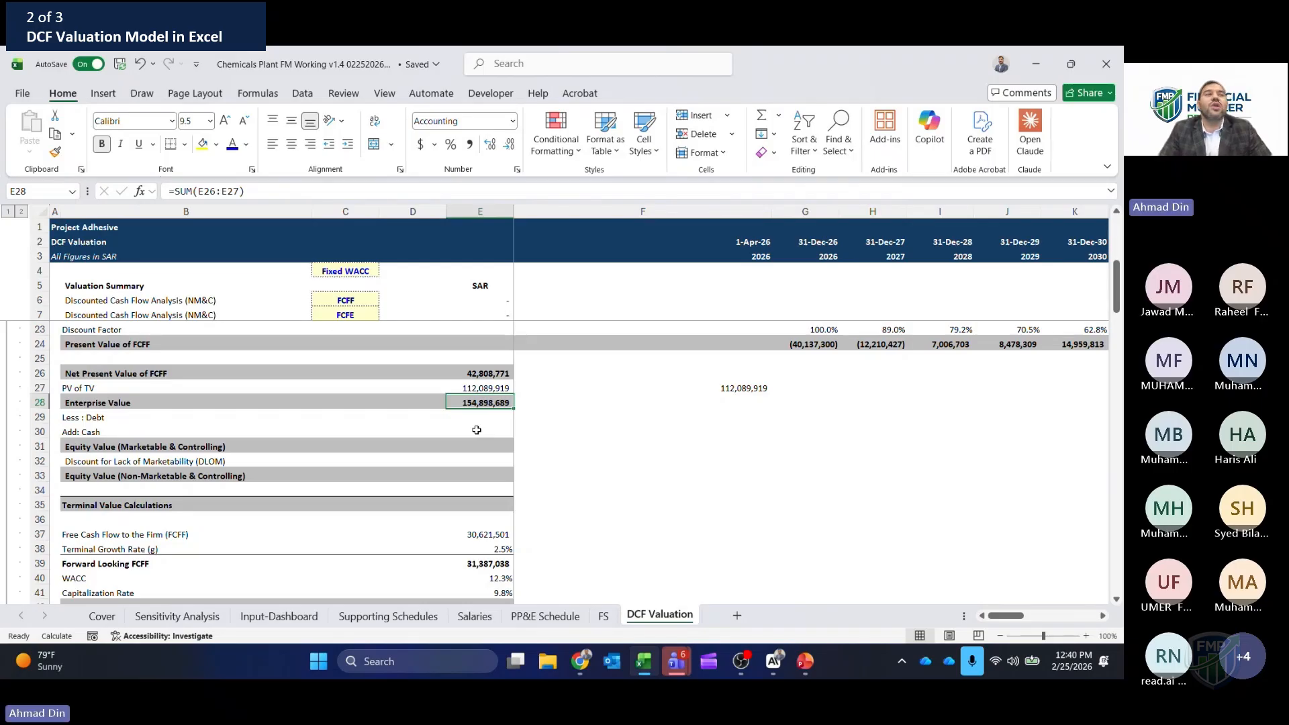
- Link Less: Debt in E29 to the negative of the SAR debt amount in Input-Dashboard cell D40, and enter 0 for Add: Cash in E30
key("Down")
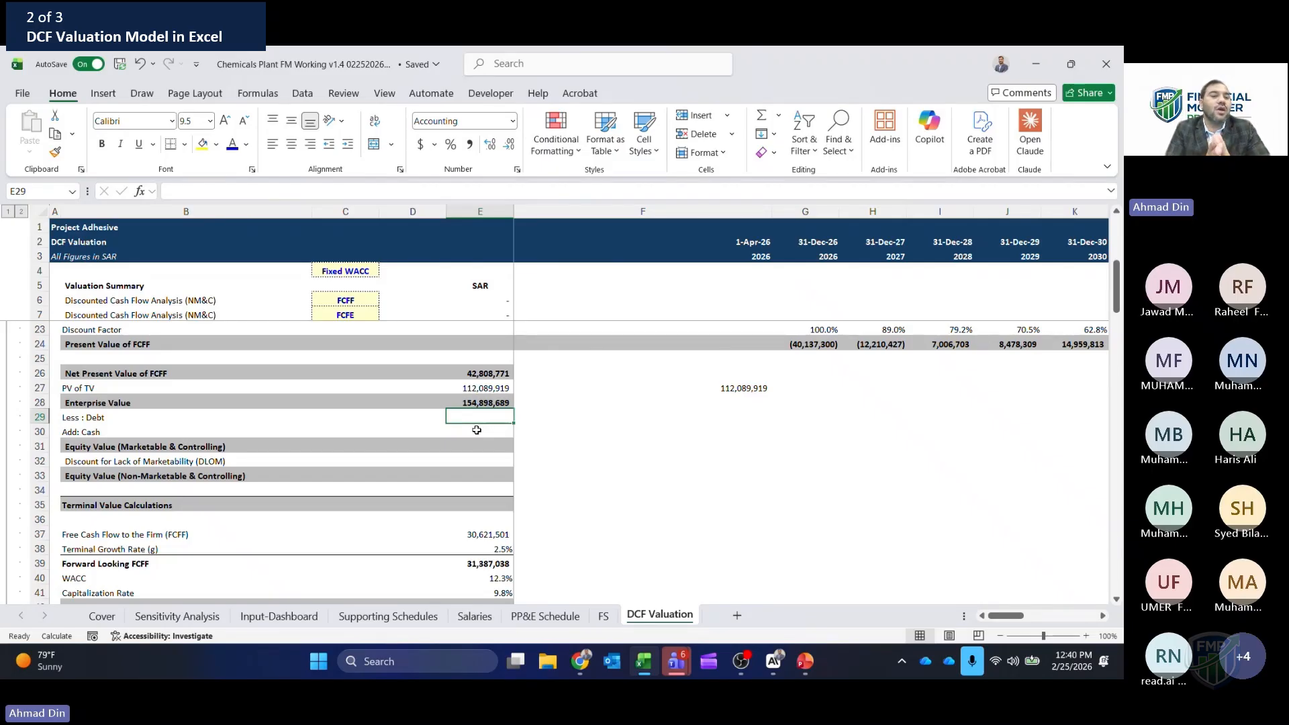
type("=-")
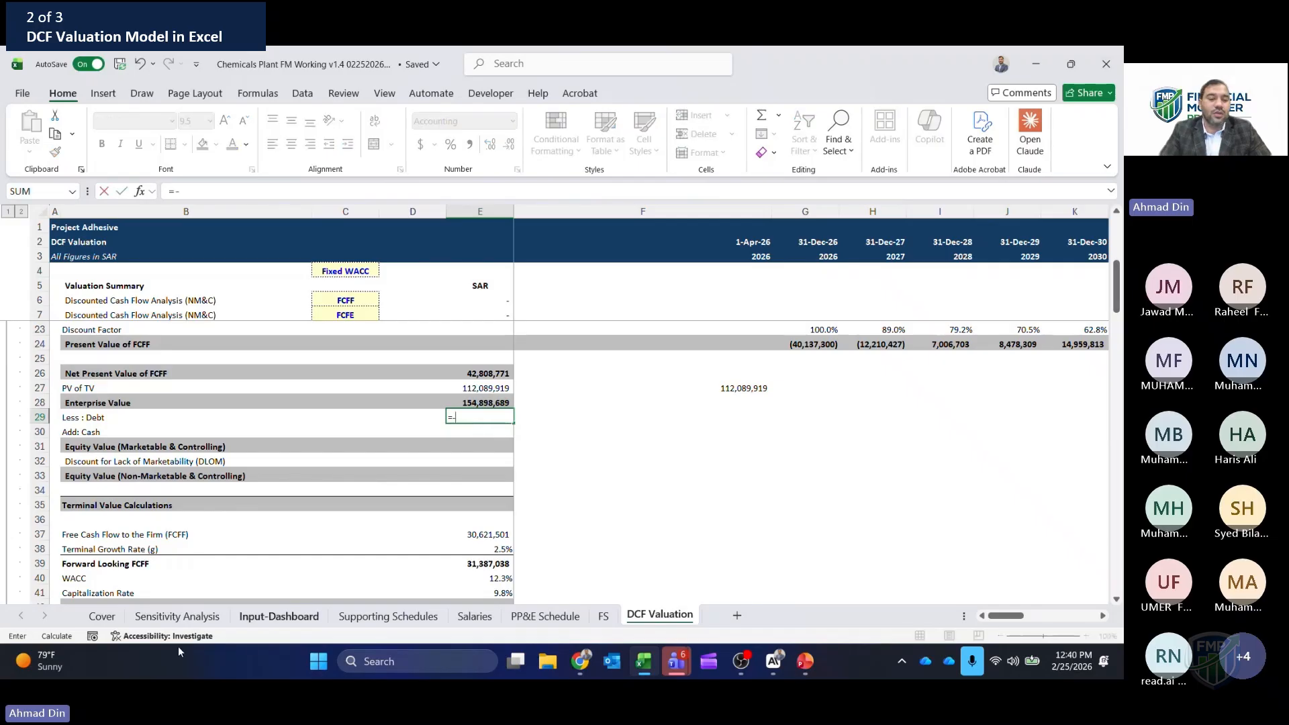
left_click(278, 615)
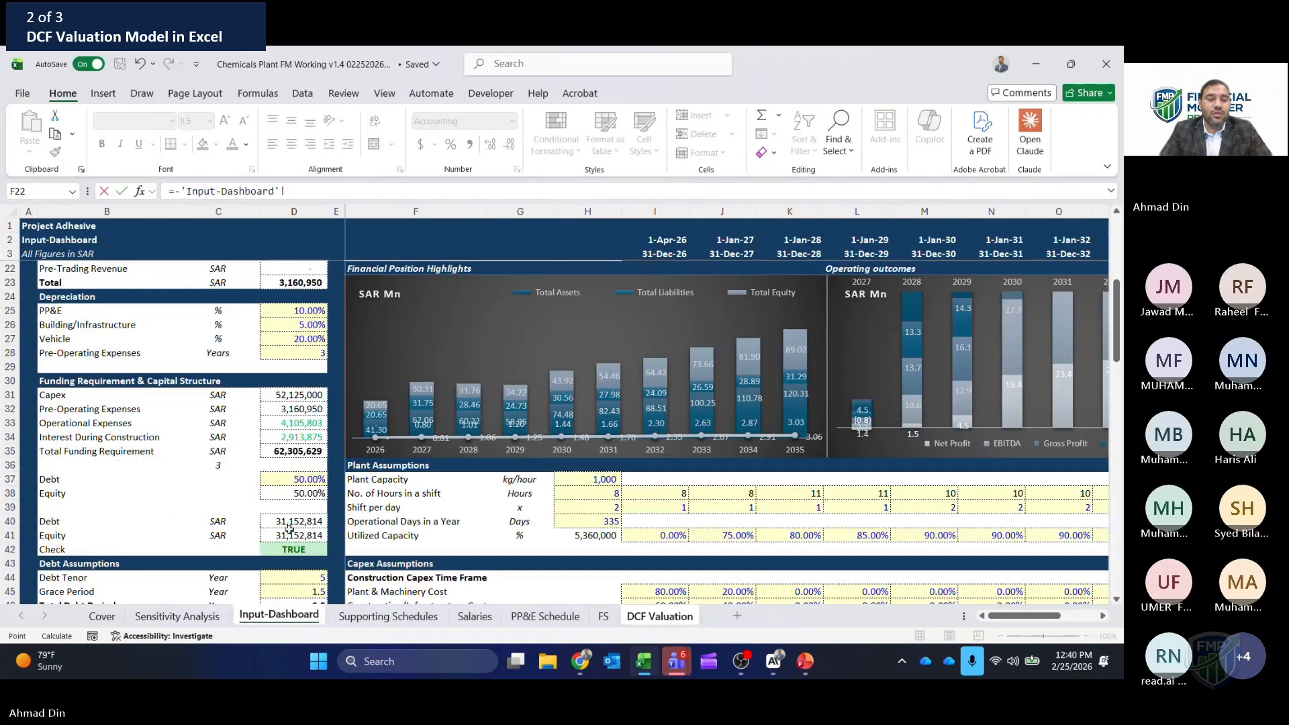
left_click(292, 522)
key("Return")
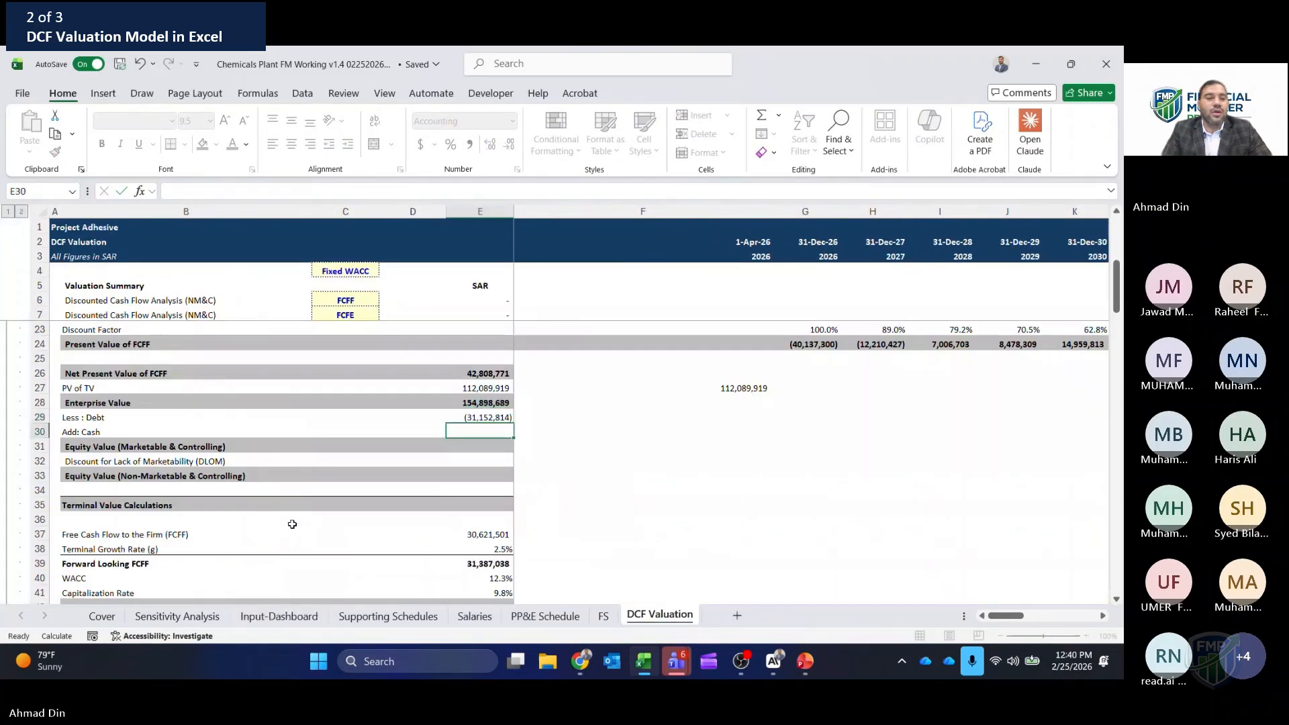
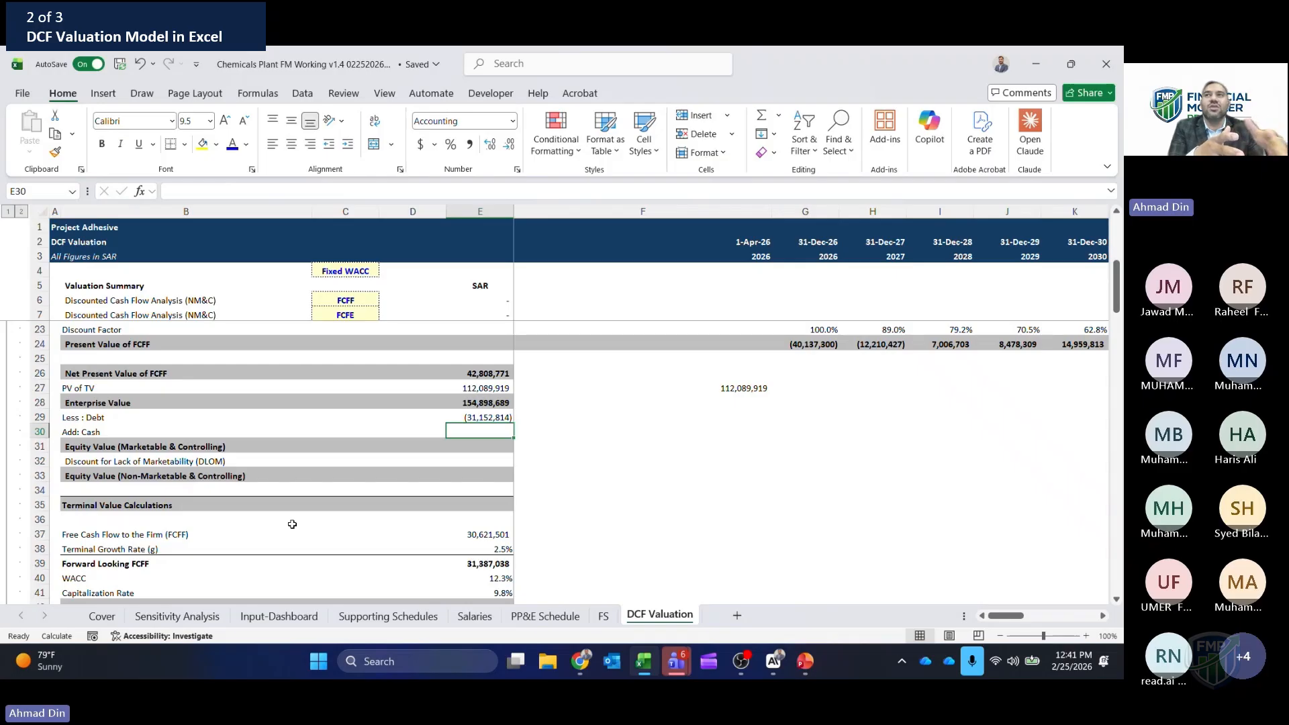
type("0")
key("Return")
- Enter =SUM(E29:E30) in E31 for the Equity Value (Marketable & Controlling)
type("=sum(")
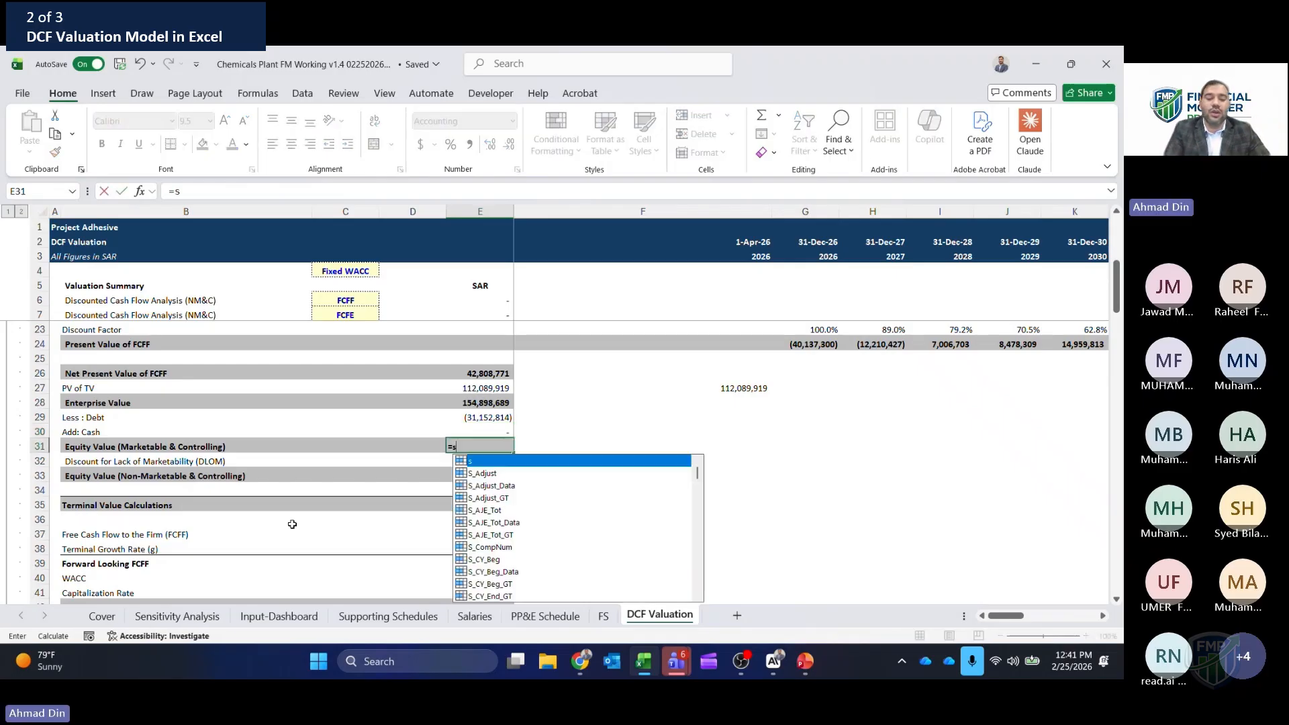
key("Up")
key("shift+Up")
type(")")
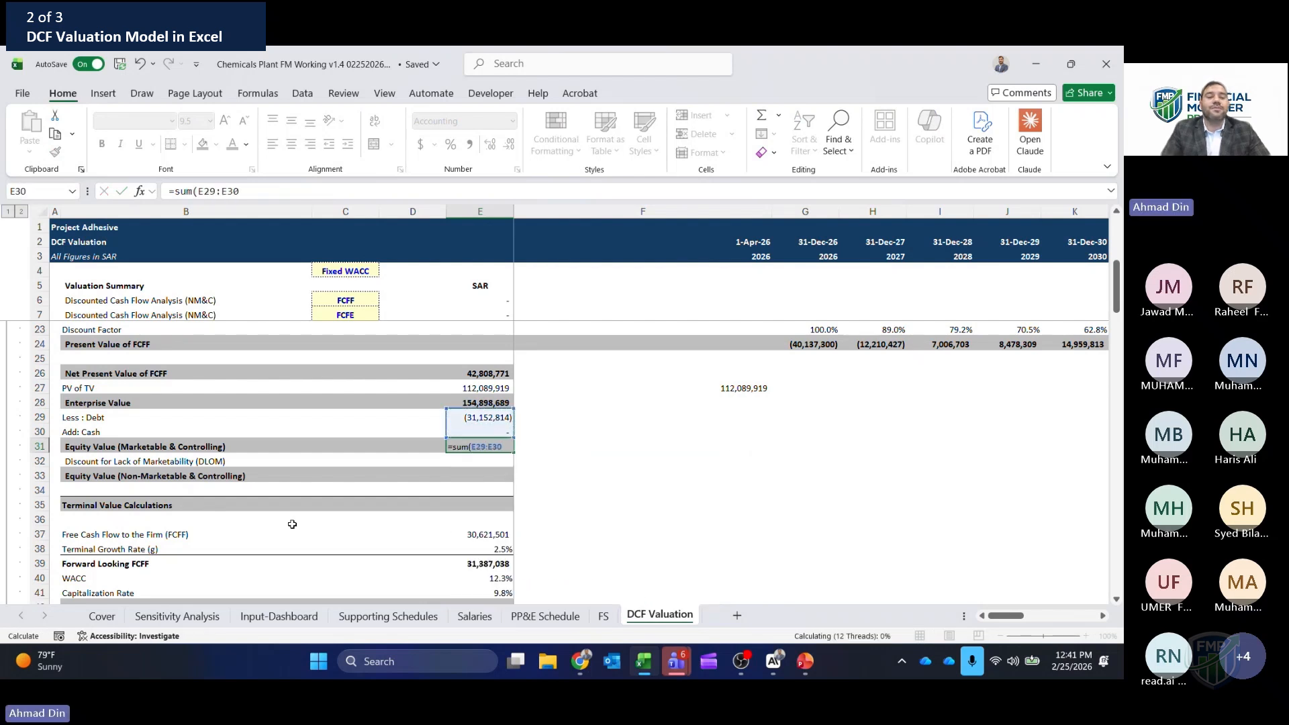
key("Return")
key("Up")
key("Left")
key("Left")
key("Right")
key("Right")
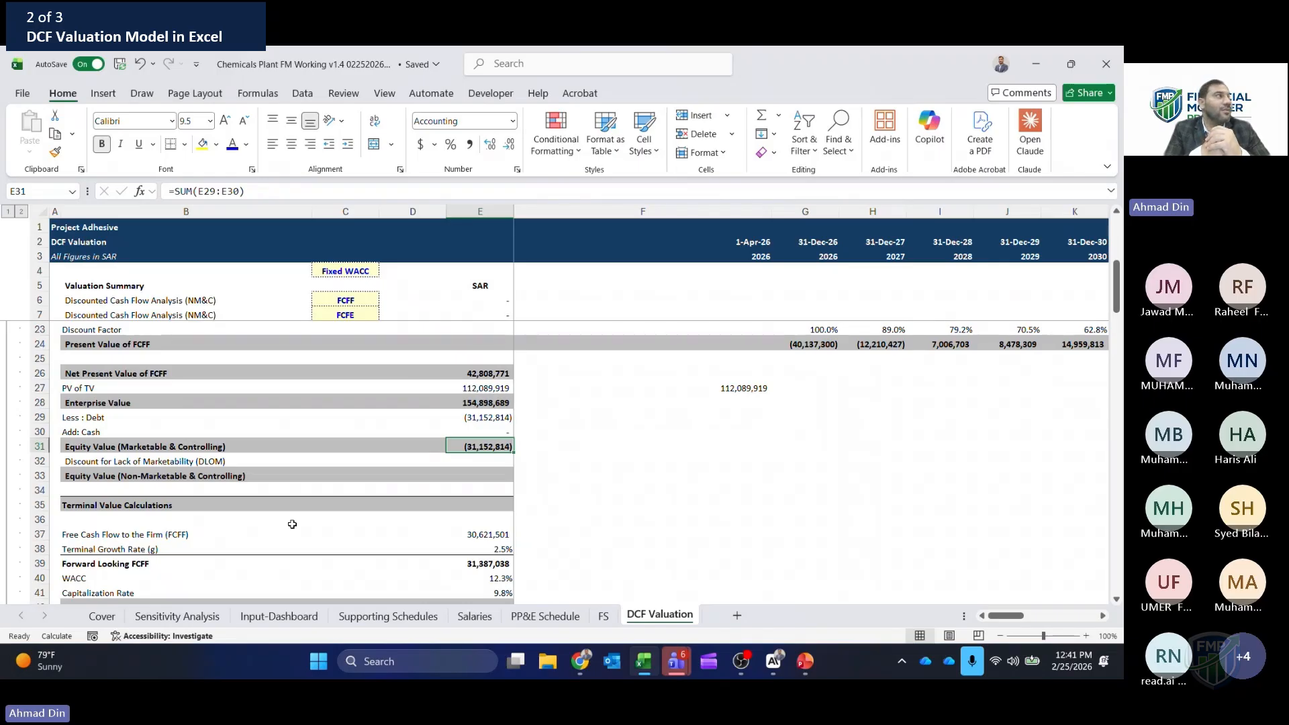
- Link the Discount for Lack of Marketability (DLOM) in E32 to the rate in the Discounts & Control Premium section with =E122
key("Down")
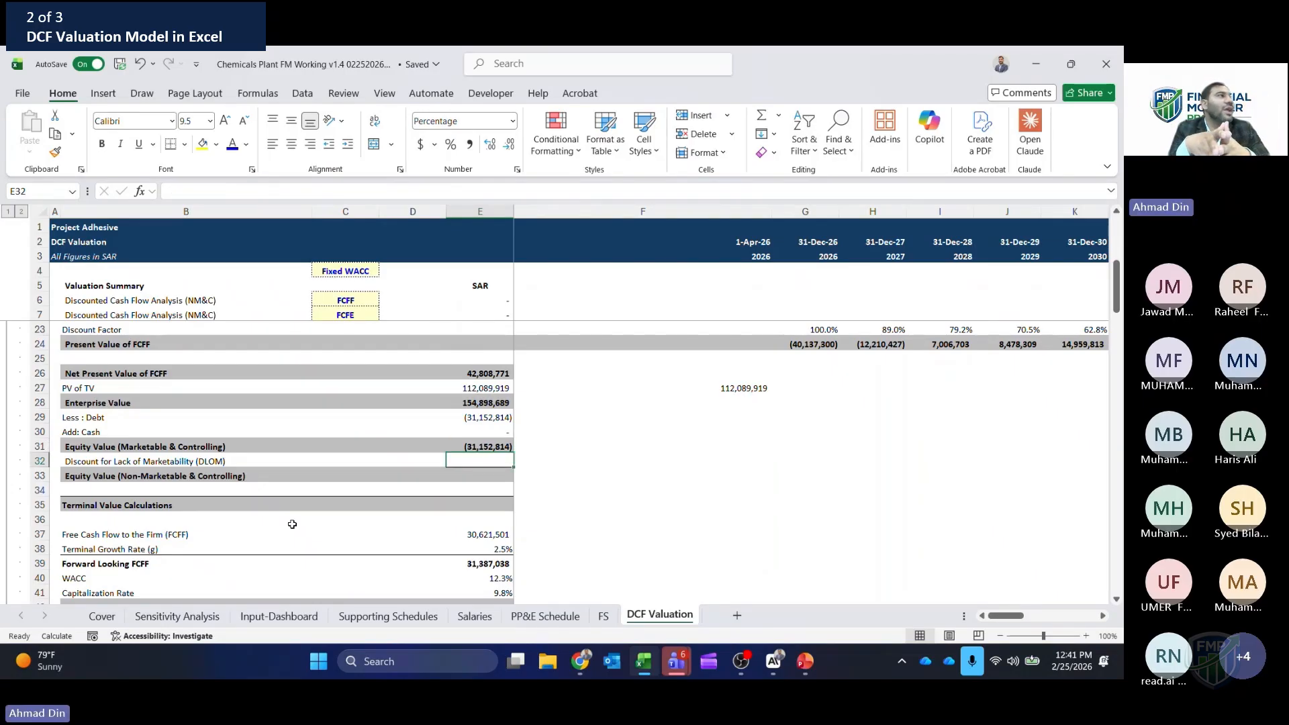
type("=")
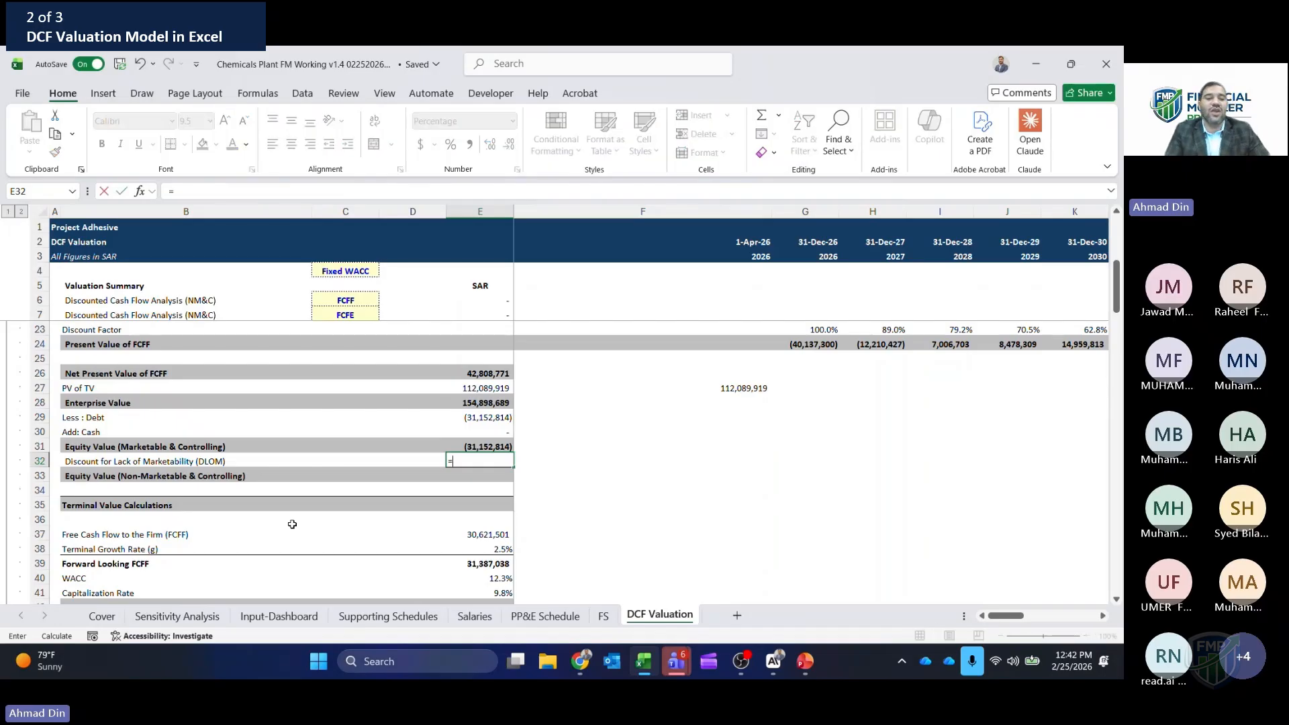
key("Page_Down")
key("Page_Down")
key("Page_Down")
key("Page_Down")
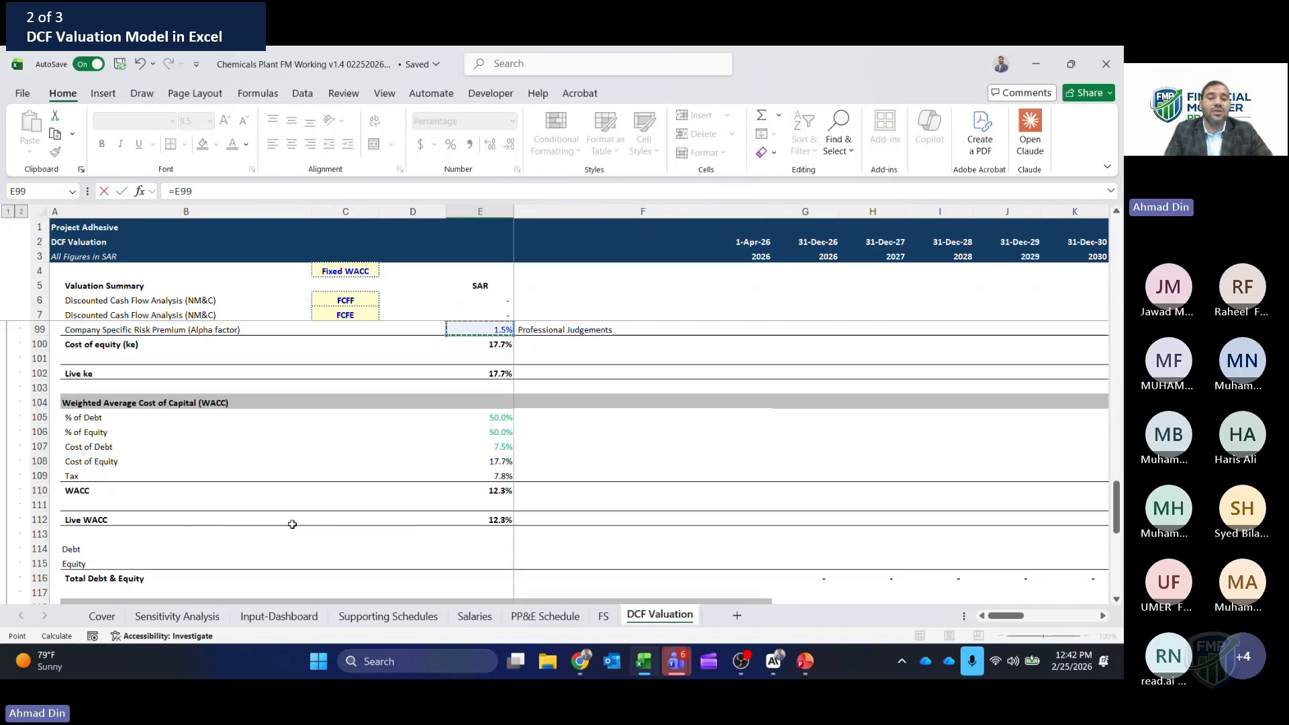
key("Page_Down")
key("Up")
key("Up")
key("Up")
key("Down")
key("Down")
key("Down")
key("Down")
key("Down")
key("Down")
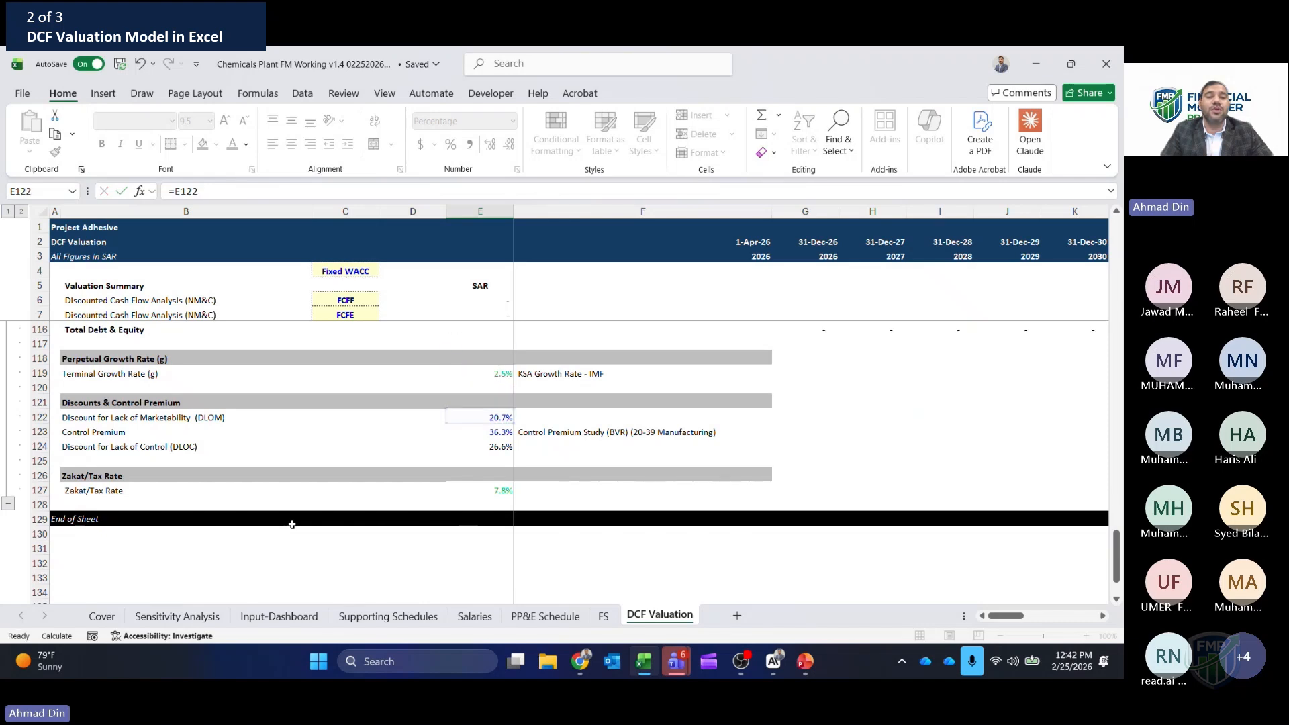
key("Return")
key("Up")
key("Up")
key("Up")
key("Up")
key("Down")
key("Down")
key("Down")
key("Down")
type("=")
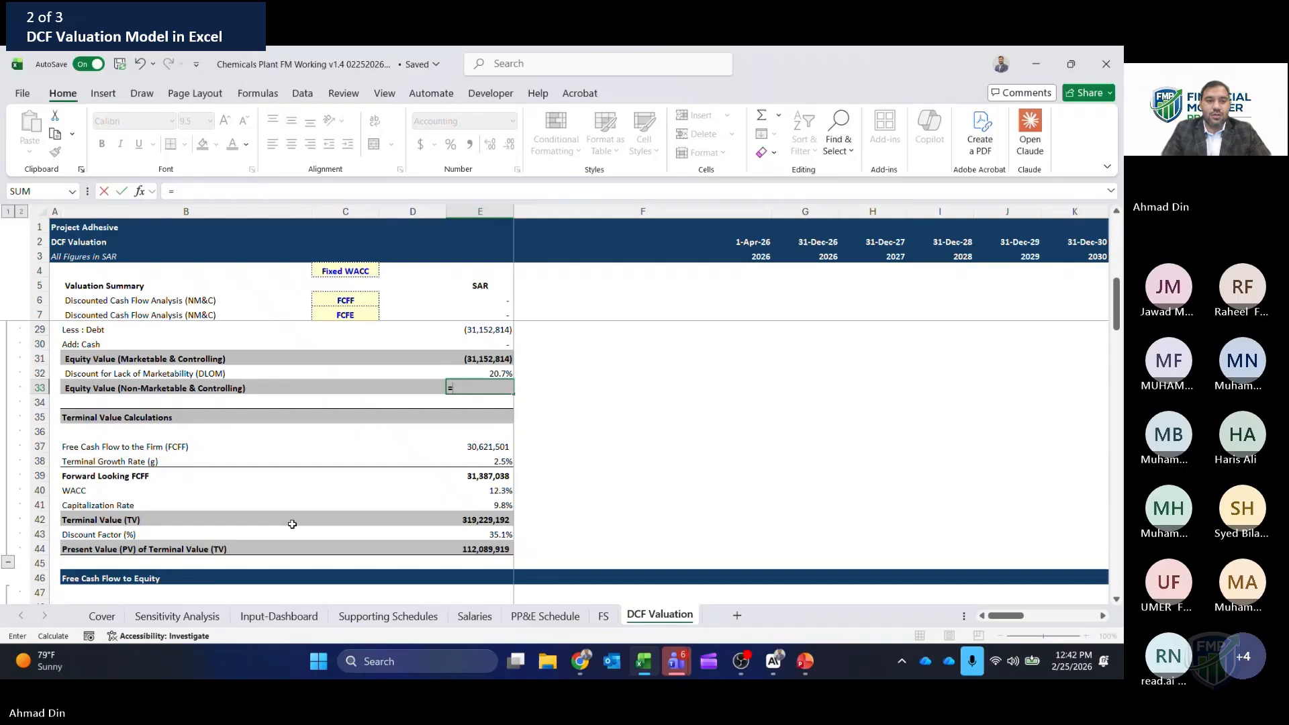
key("Escape")
- Re-enter the Equity Value (Marketable & Controlling) in E31 as a SUM that also includes the Enterprise Value in E28
key("Up")
key("Up")
key("Up")
key("Up")
key("Up")
key("Up")
key("Up")
key("Up")
key("Up")
key("Down")
key("Down")
key("Down")
key("Down")
key("Down")
key("Down")
key("Down")
key("Down")
key("Down")
key("Up")
key("Up")
type("=sum(")
key("Up")
key("Up")
key("shift+Up")
key("Return")
- Calculate the Equity Value (Non-Marketable & Controlling) in E33 with =E31*(1-E32) and check the cells the formula references
key("Down")
type("=")
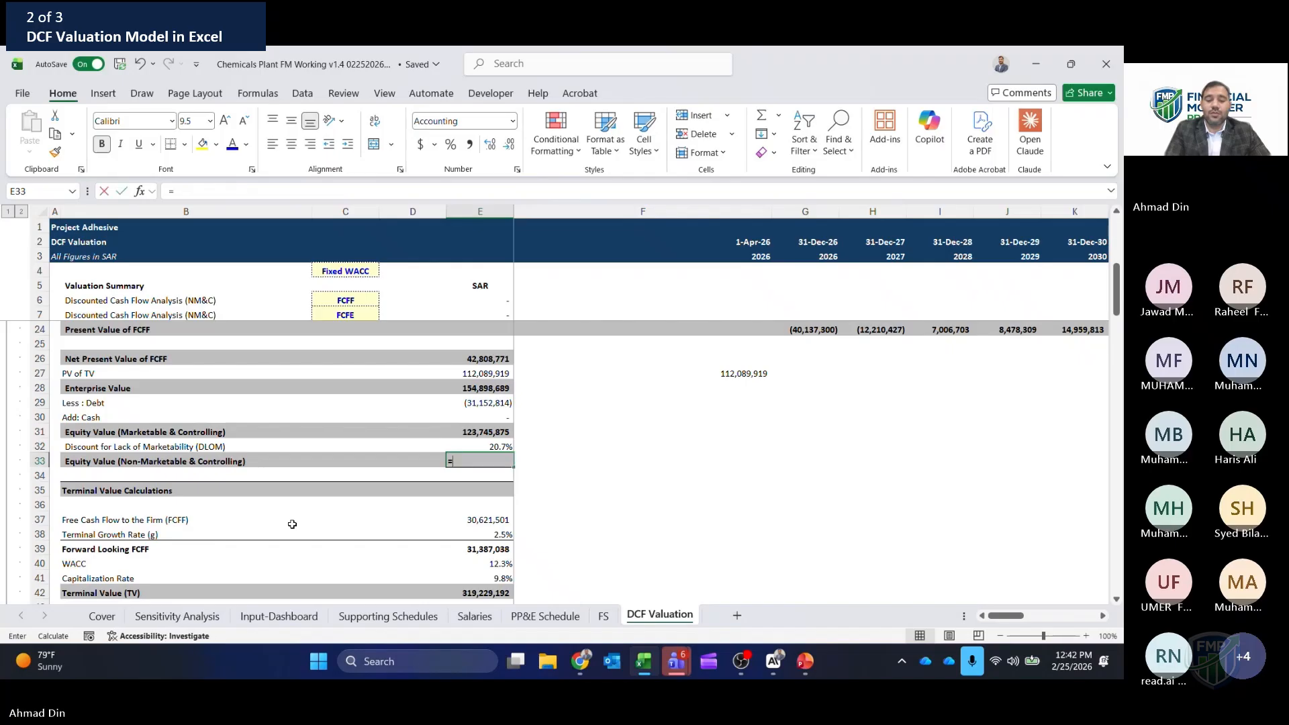
key("Up")
key("Up")
type("*(1-")
key("Up")
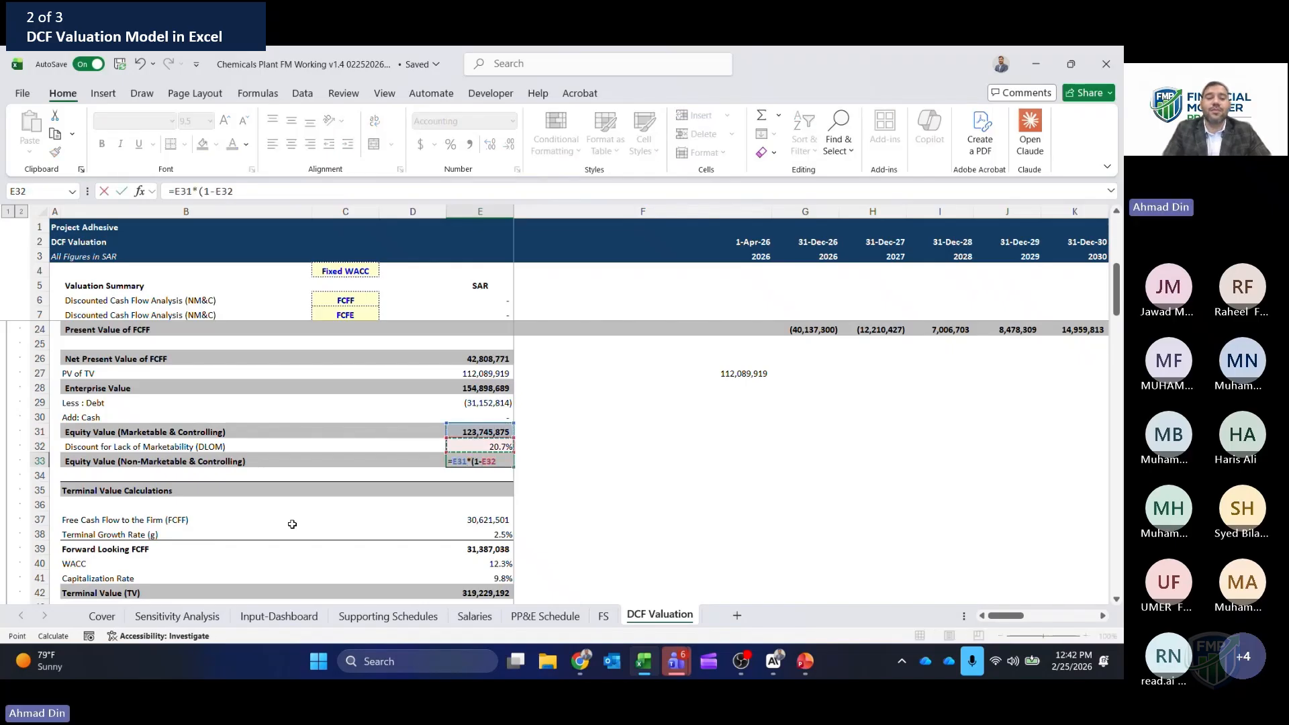
type(")")
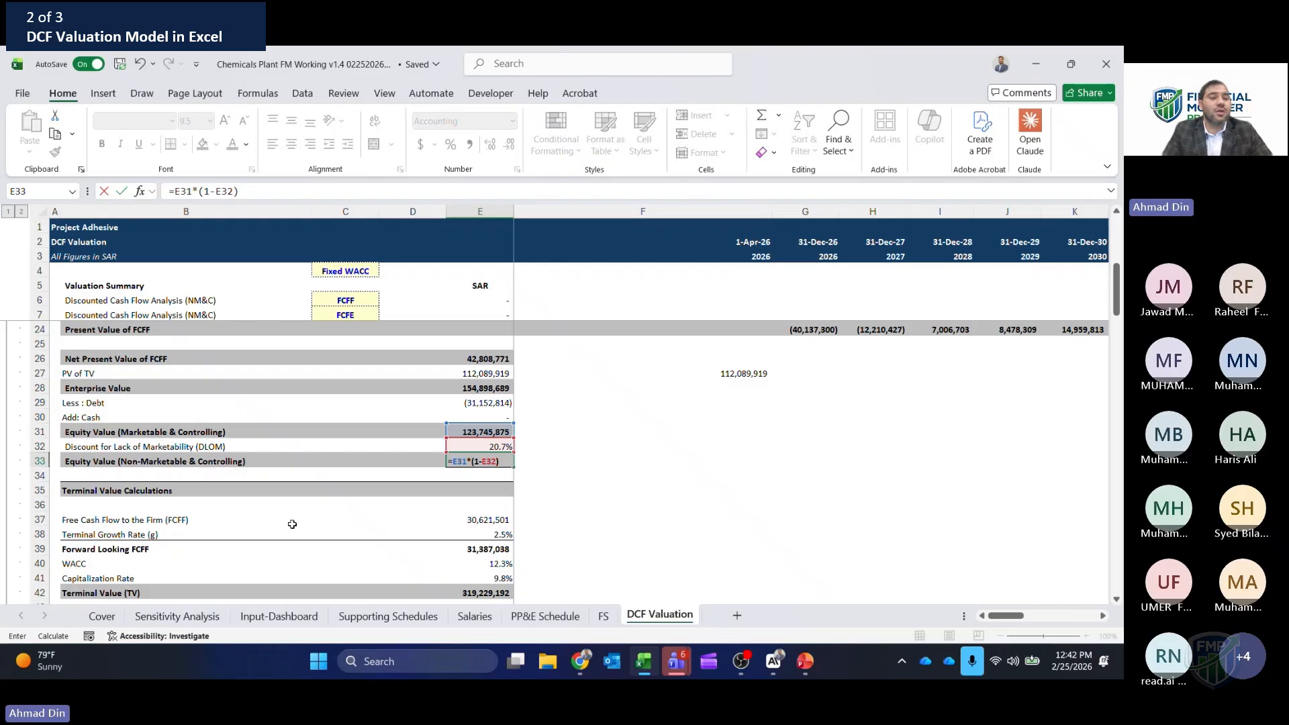
key("Return")
key("Up")
key("F2")
key("Escape")
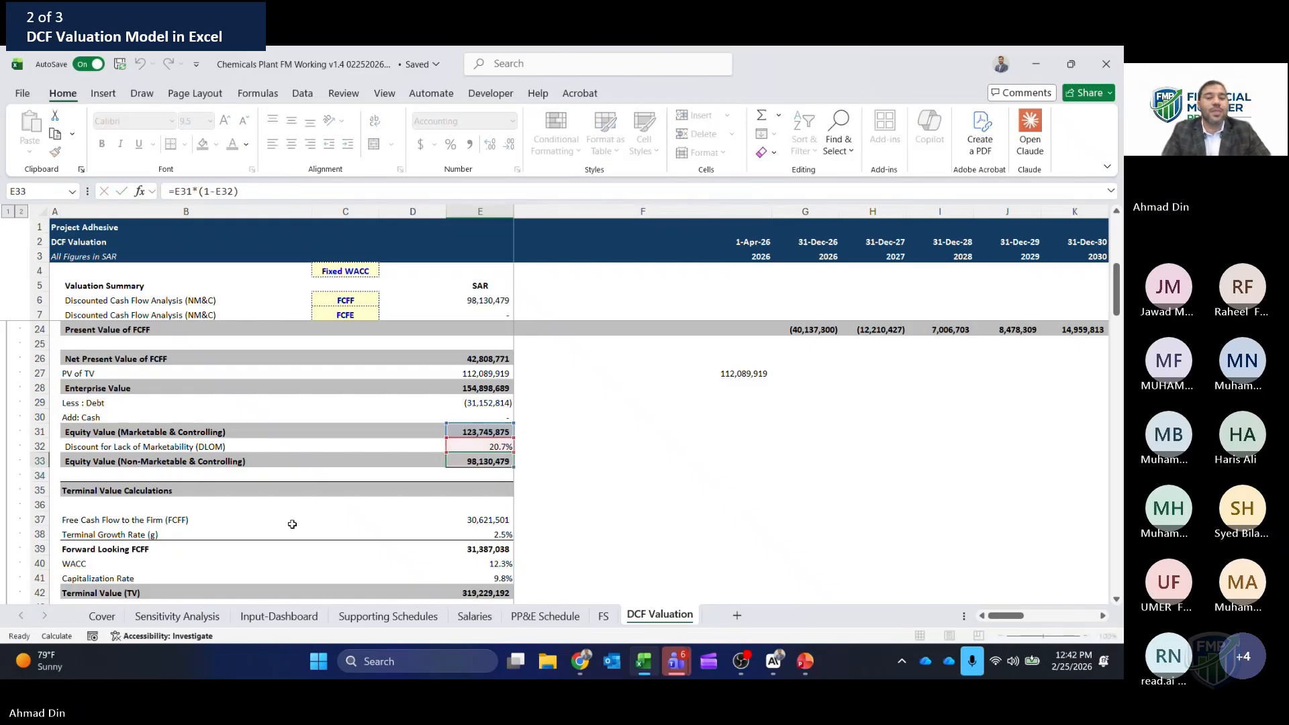
key("F2")
key("Escape")
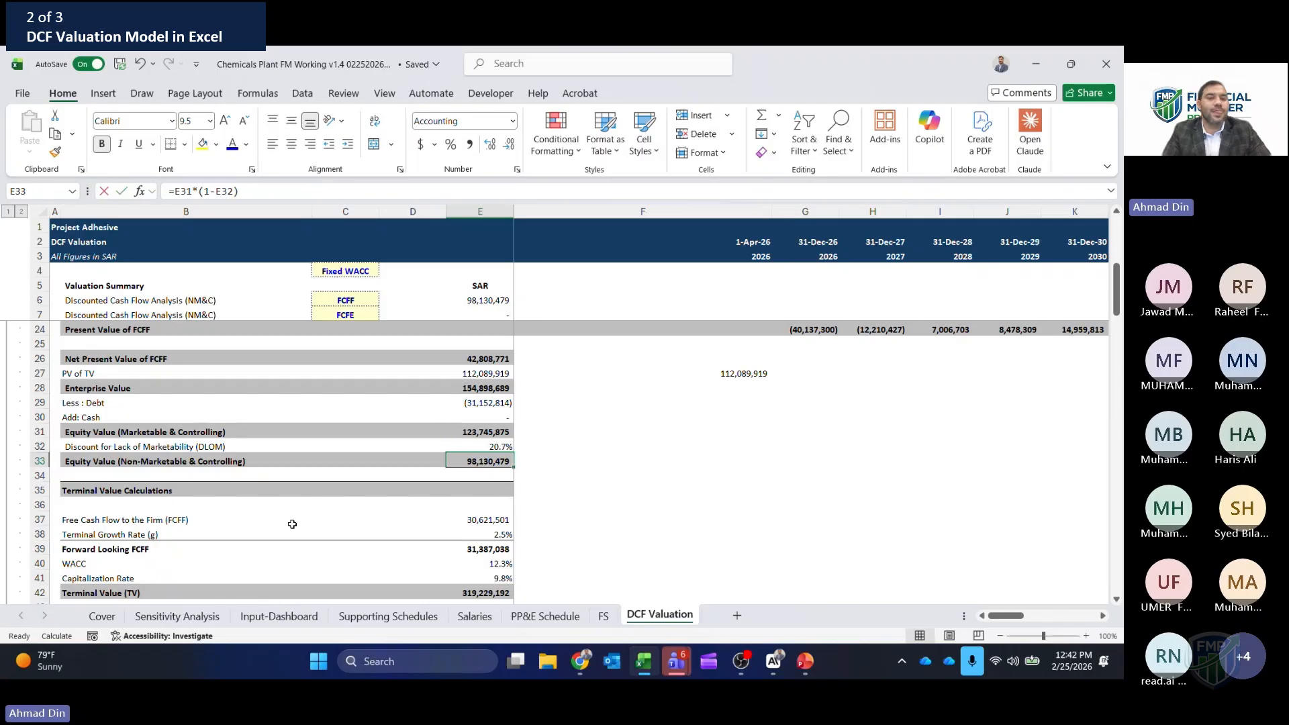
key("F2")
key("Escape")
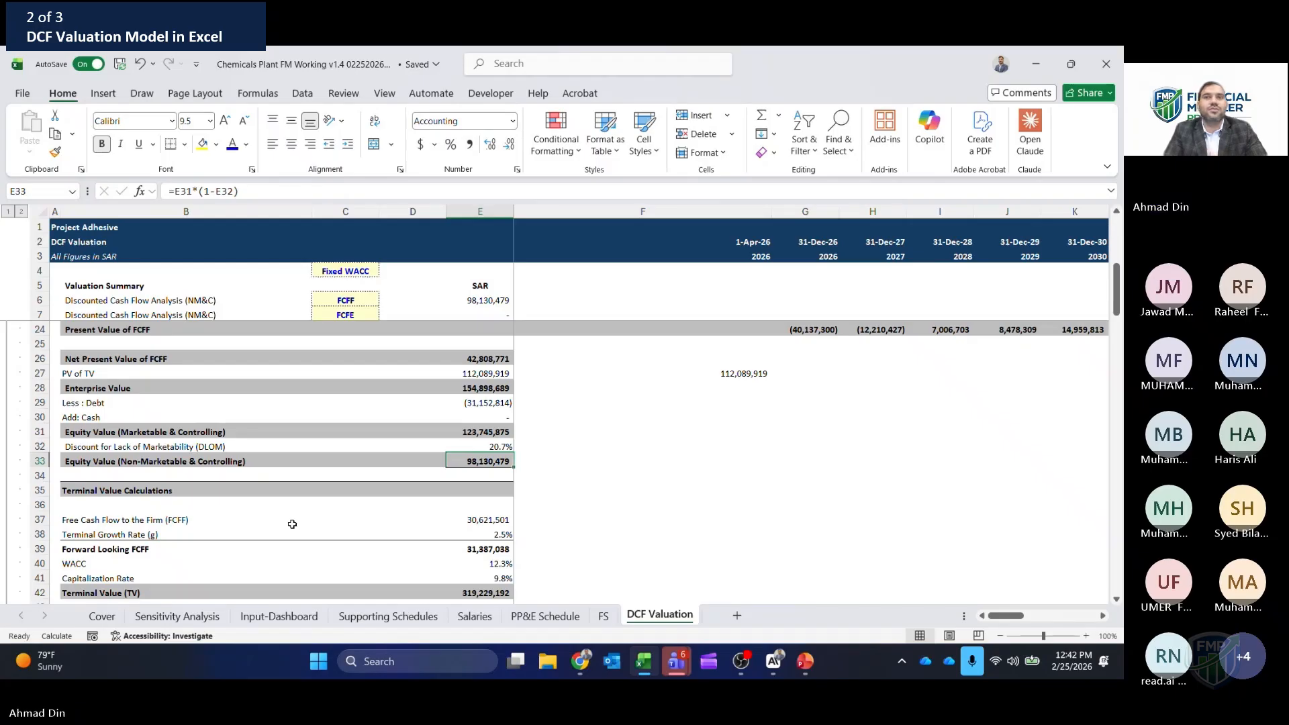
- Look through the Terminal Value Calculations and on to the opening rows of the Free Cash Flow to Equity section
key("Down")
key("Down")
key("Down")
key("Down")
key("Down")
key("Down")
key("Down")
key("Down")
key("Down")
key("Down")
key("Down")
key("Down")
key("Down")
key("Down")
key("Down")
key("Down")
key("Down")
key("Down")
key("Down")
key("Down")
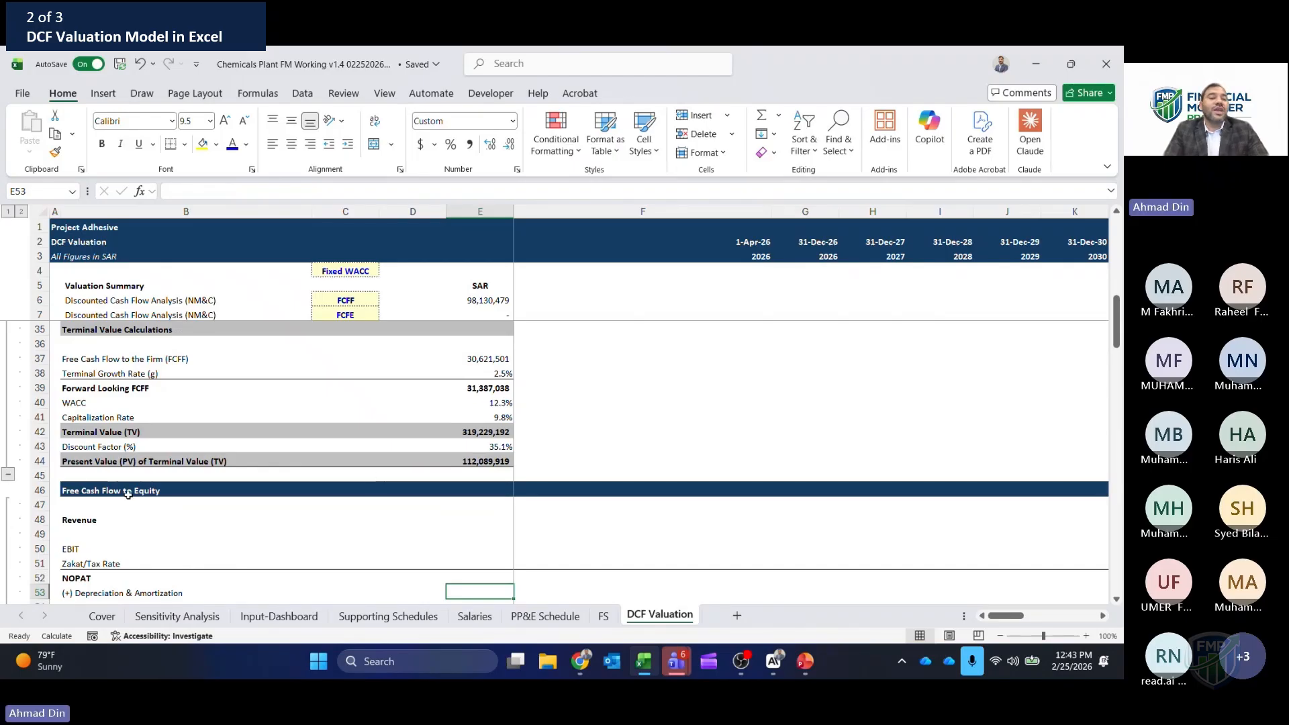
- Enter the note lines FCFF in G37 and Finance Cost net of tax in G38 beside the terminal value calculations
left_click(632, 360)
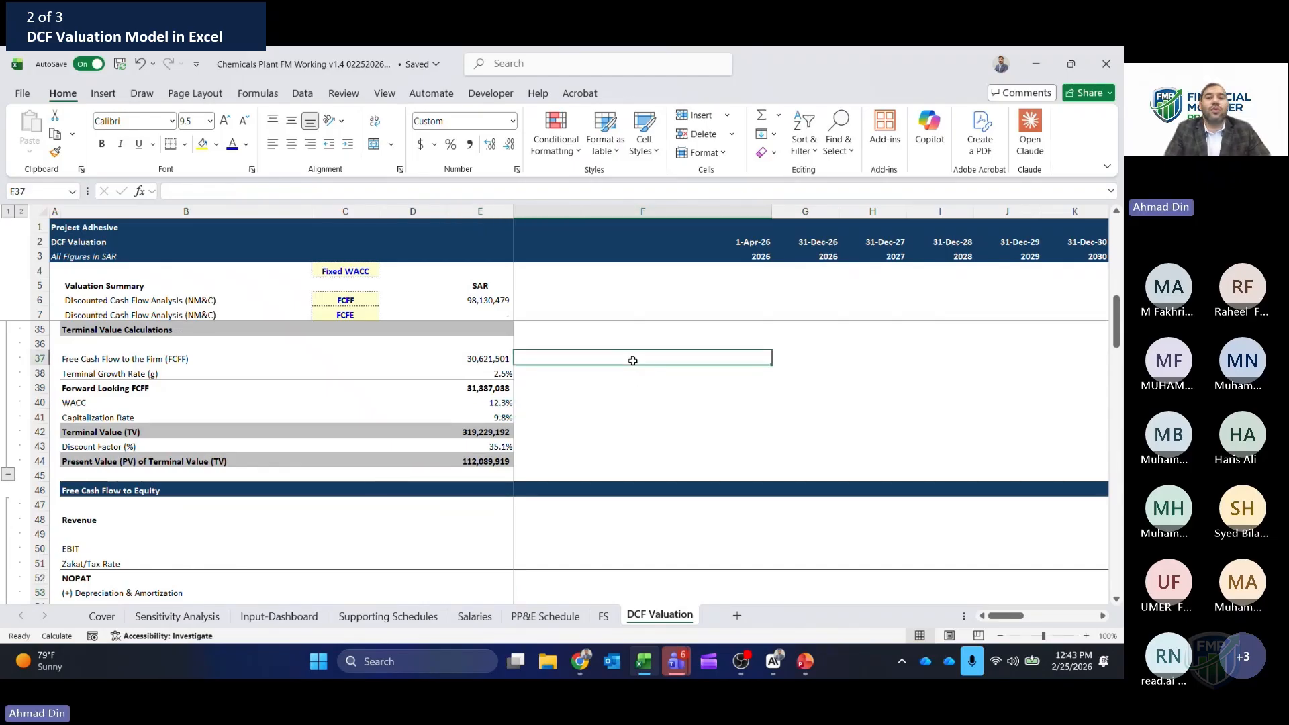
key("Right")
type("FCFF")
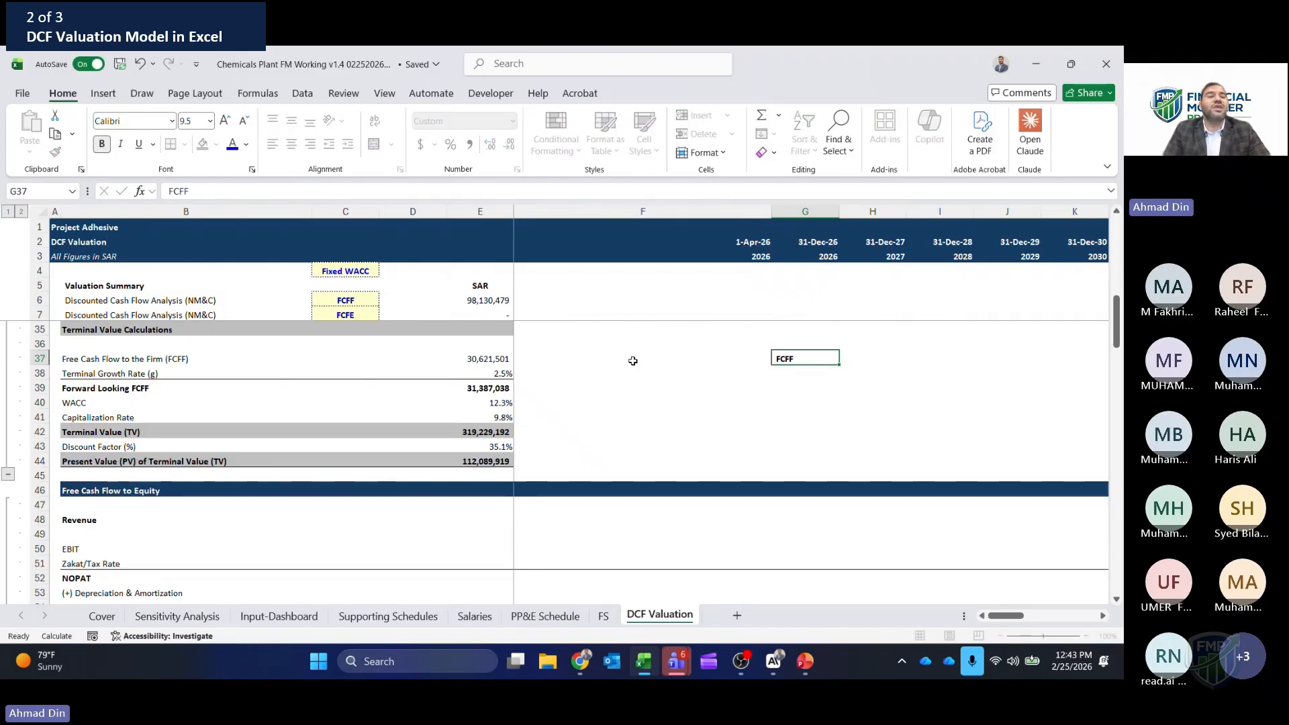
key("Return")
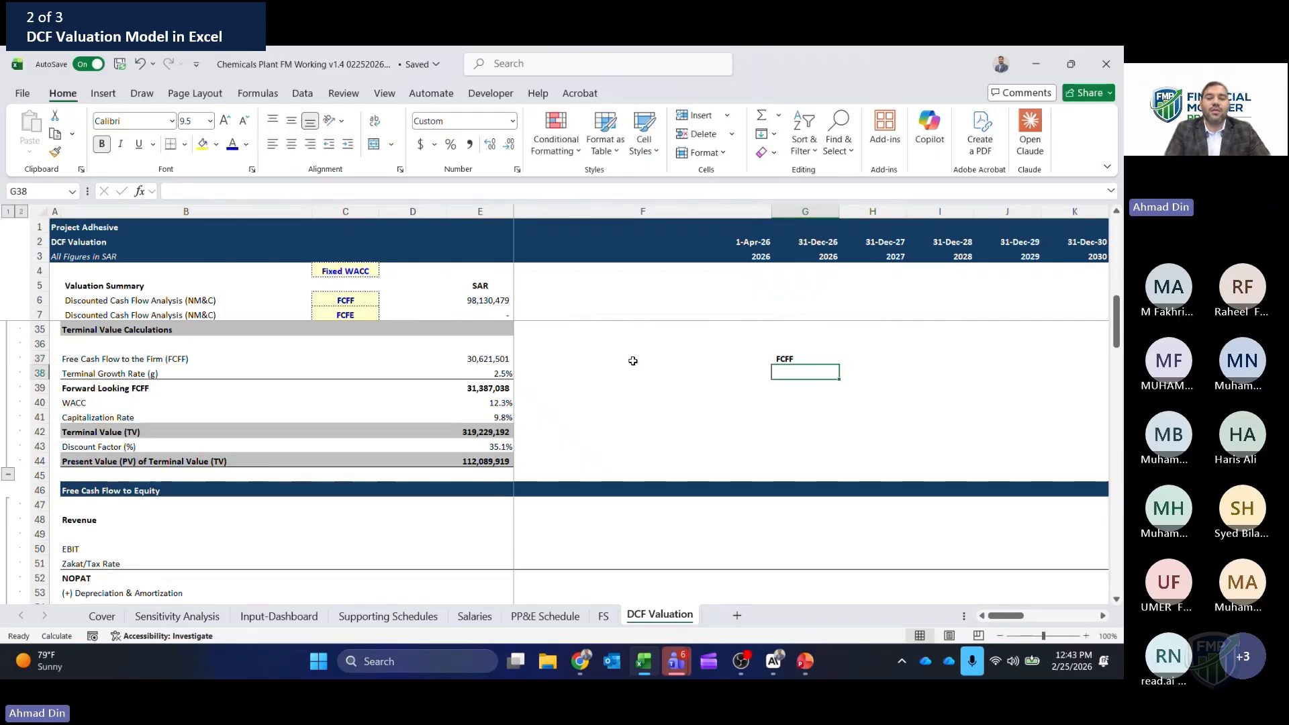
type("-Finance")
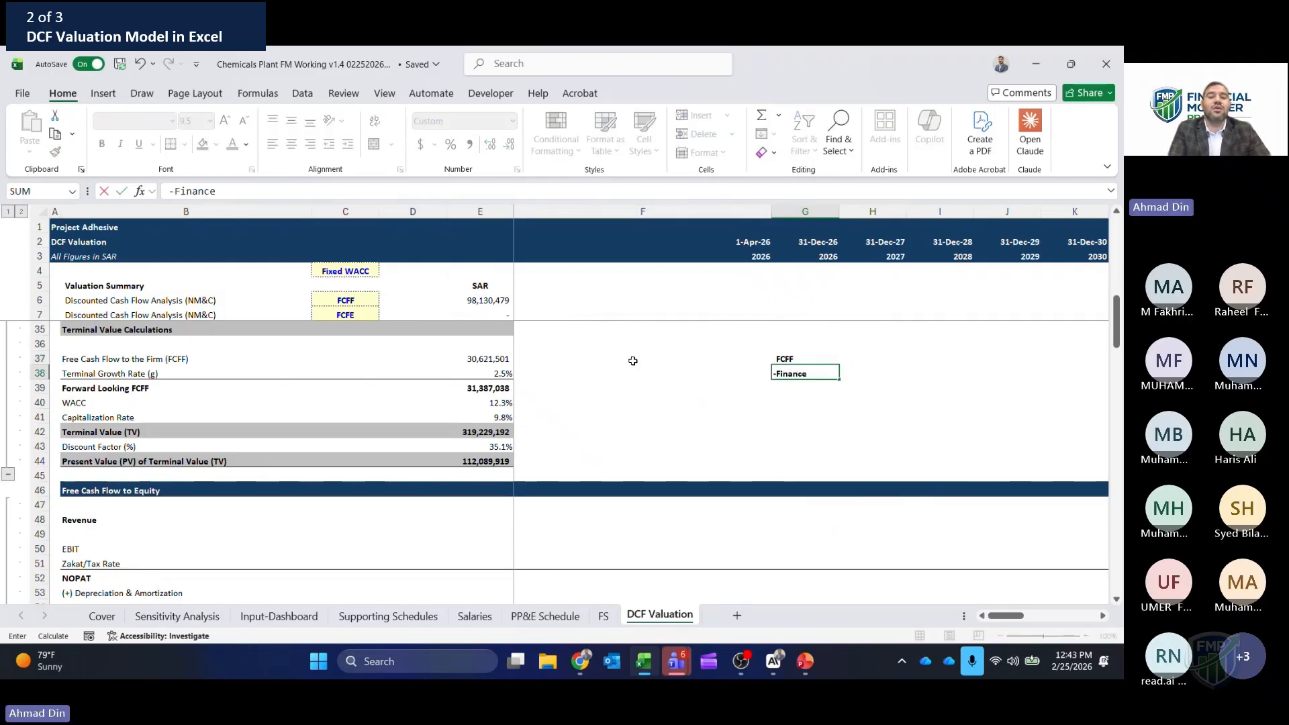
type(" Cost n")
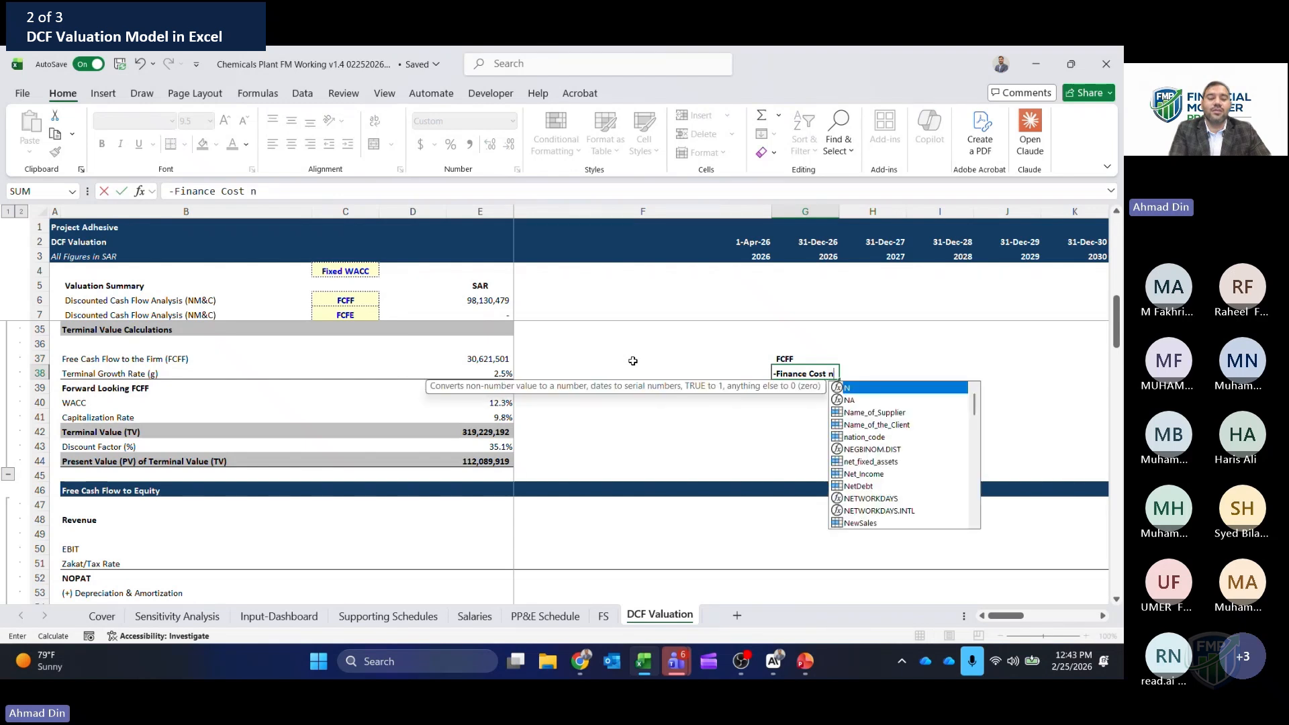
type("et of tax")
key("ctrl+Return")
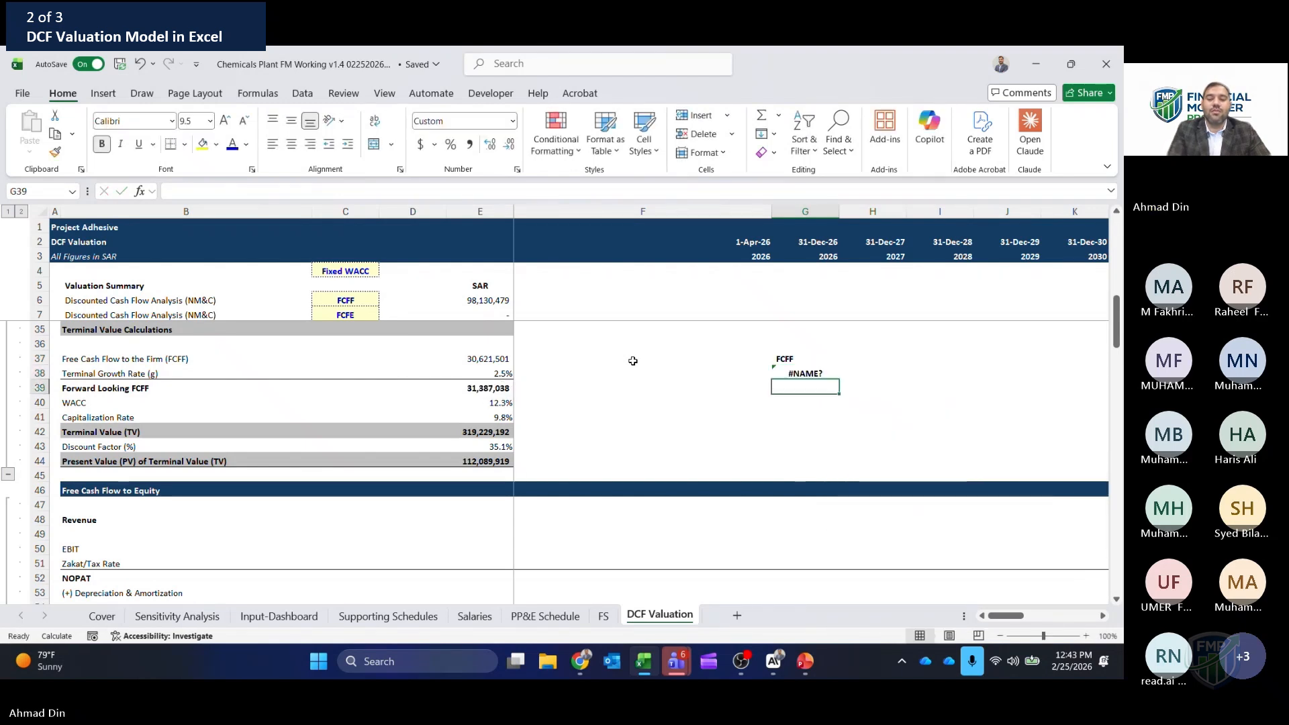
key("F2")
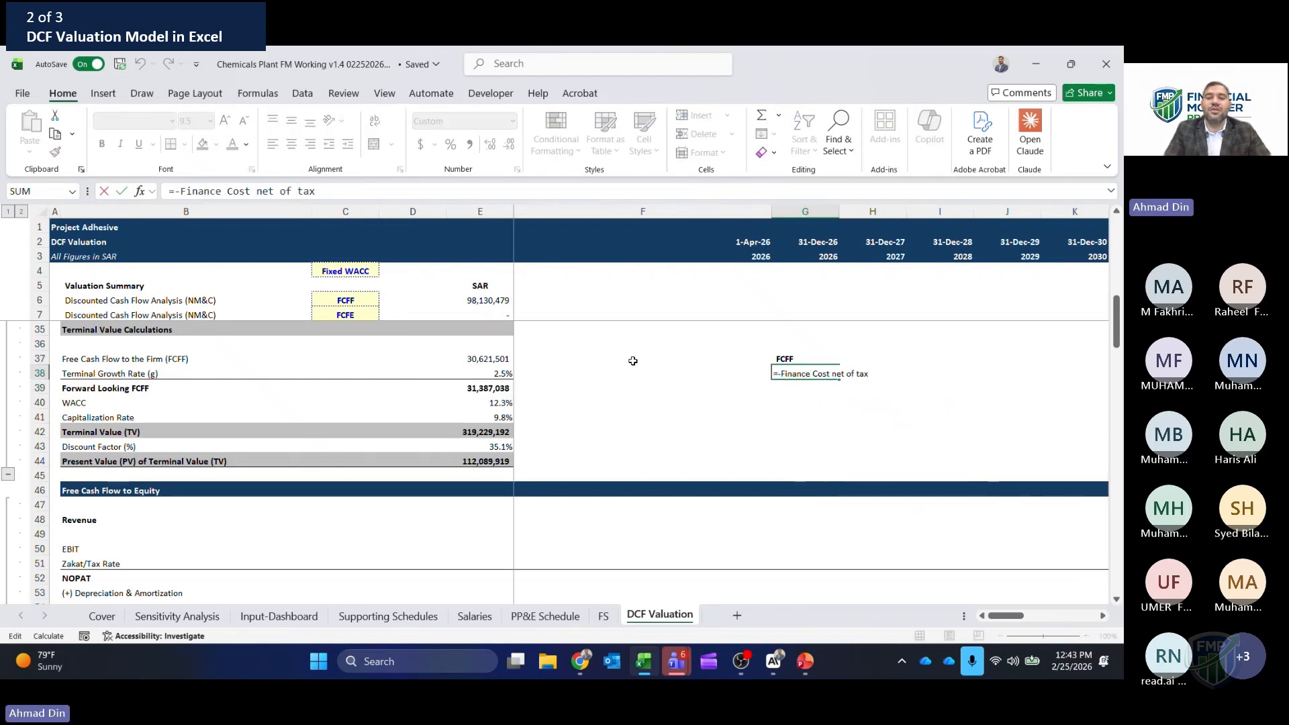
key("Home")
key("Delete")
key("Delete")
key("Return")
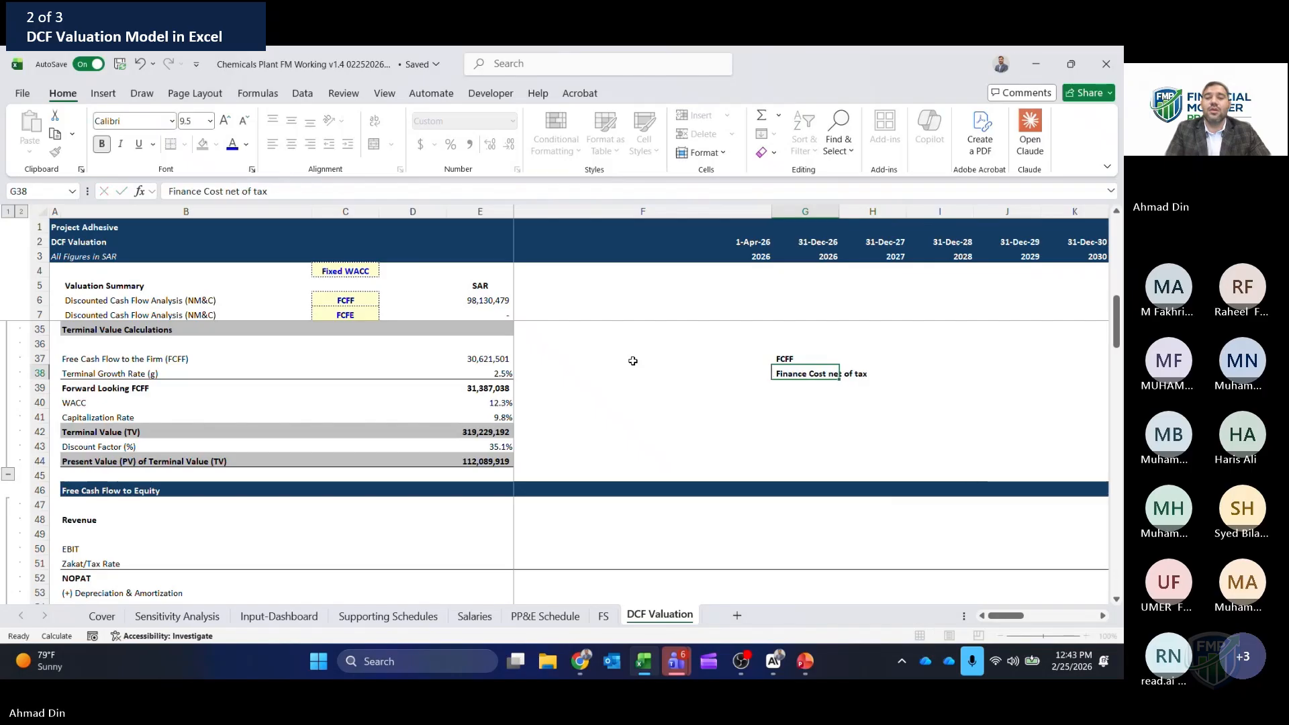
- Complete the note with net Debt in G39 and FCFE in G40, and select the four lines G37:G40
type("net Debt")
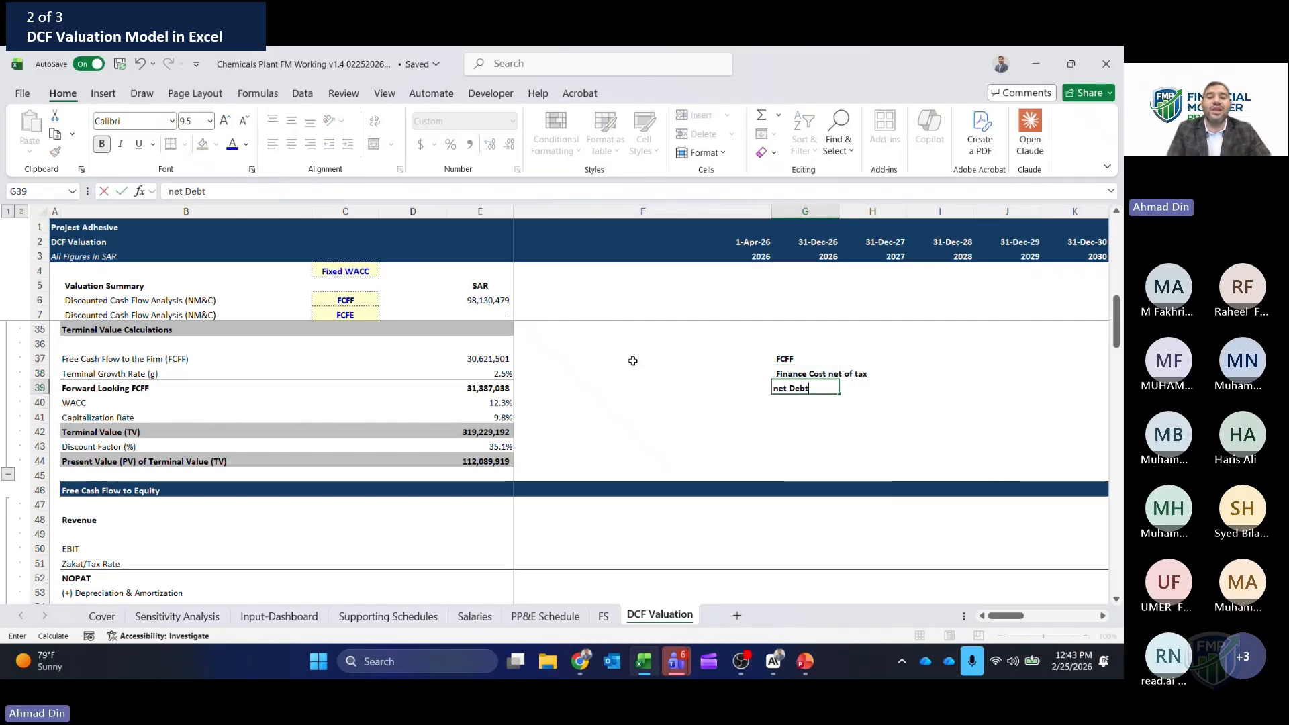
key("Return")
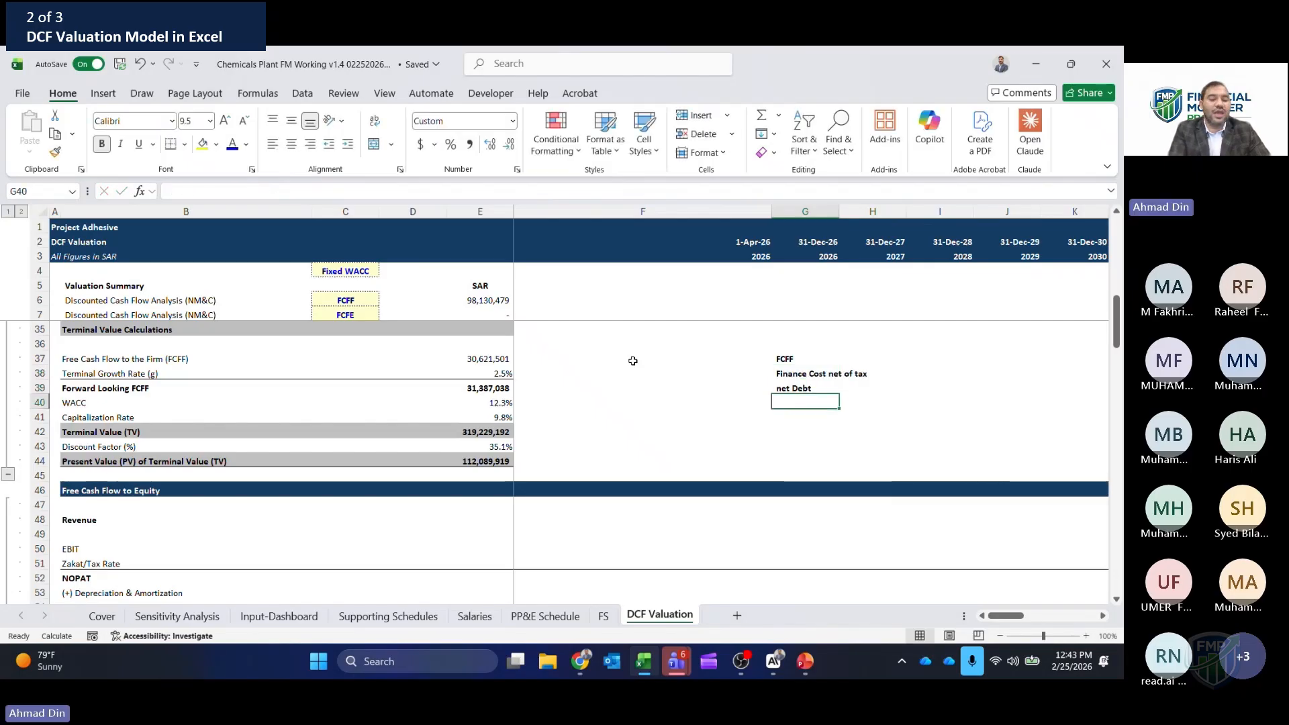
type("FCFE")
key("Return")
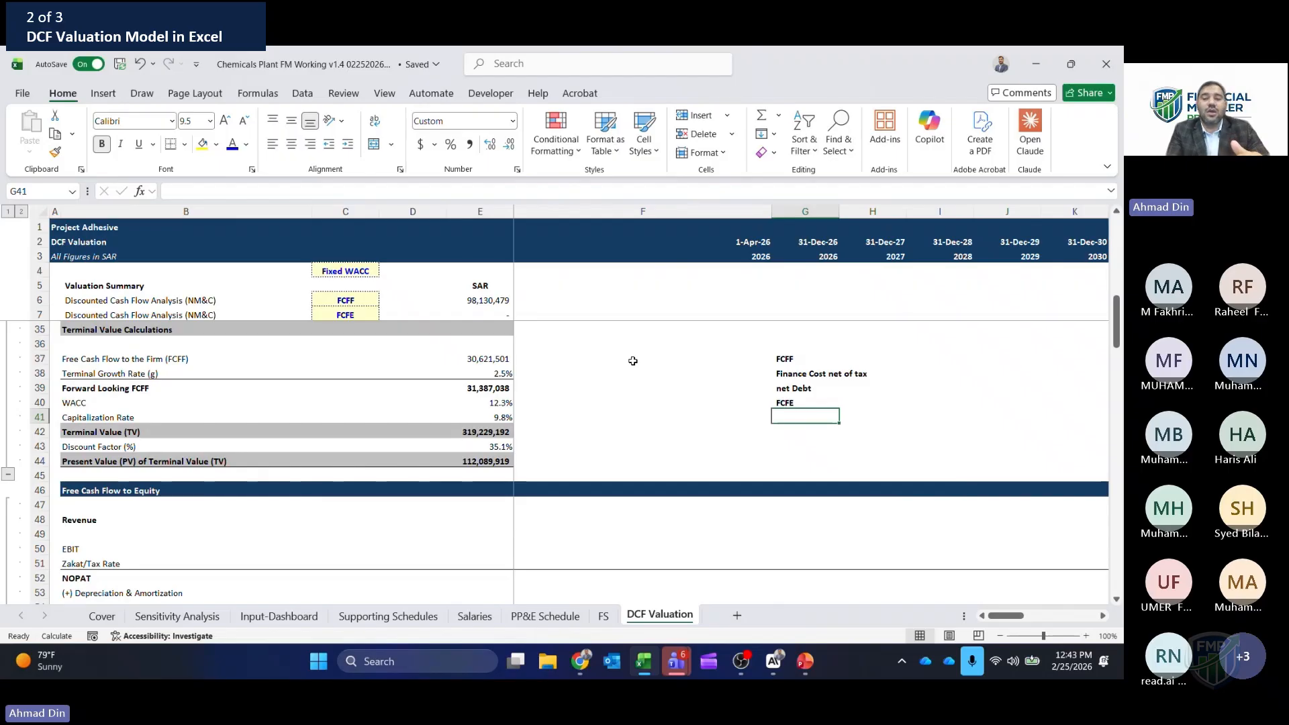
key("Up")
key("Up")
key("Up")
key("Up")
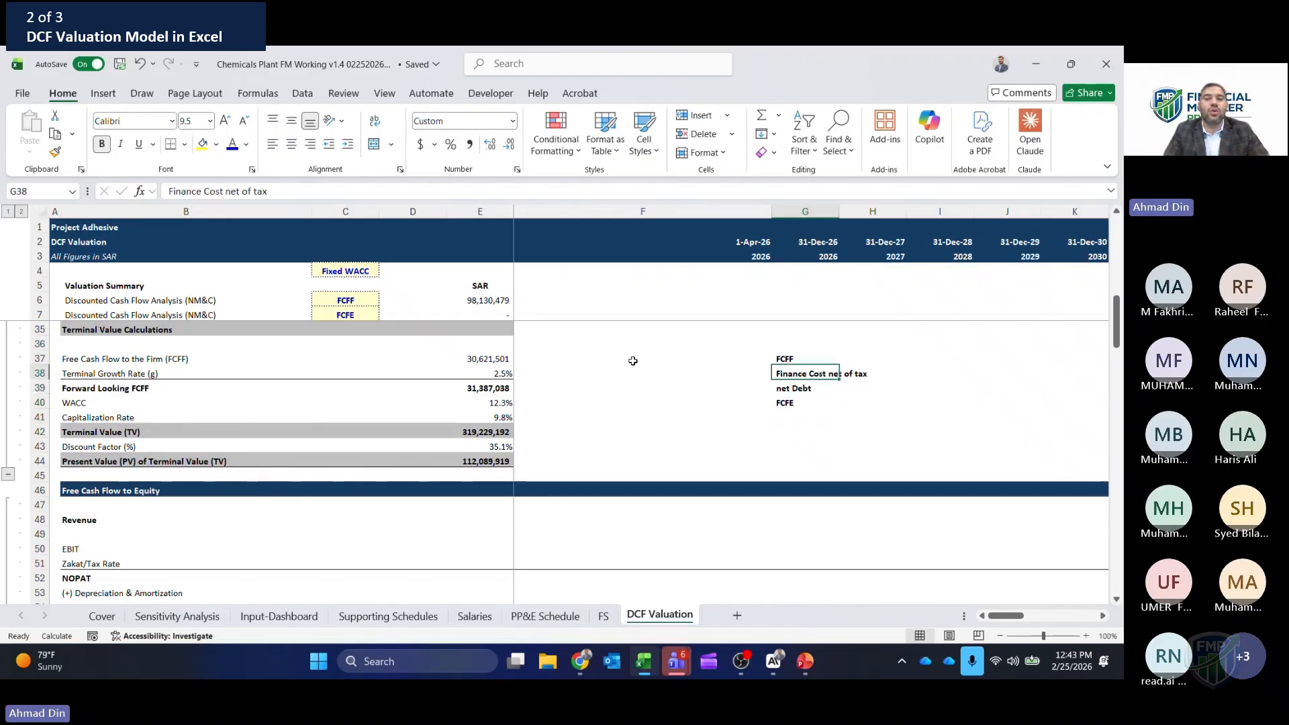
key("shift+Down")
key("shift+Down")
key("shift+Down")
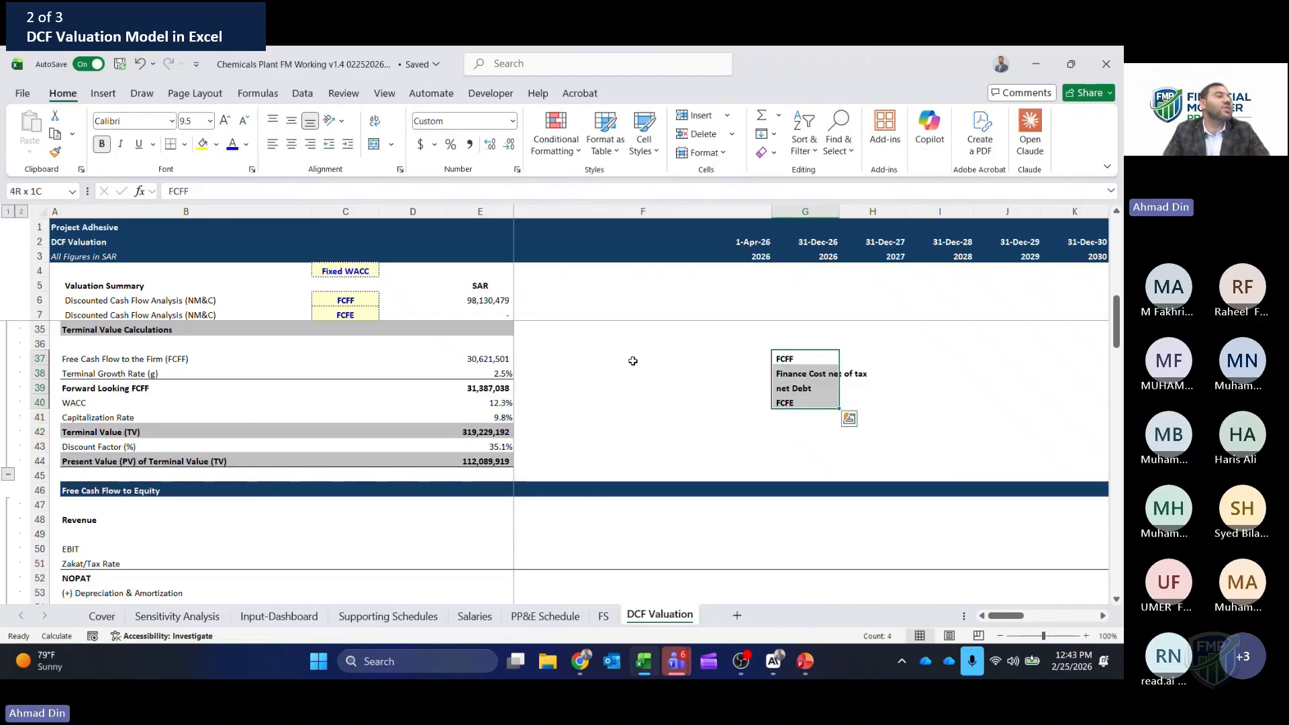
- Review the line items of the Free Cash Flow to Equity section from Revenue down to Discount Factor
key("Down")
key("Down")
key("Down")
key("Down")
key("Down")
key("Down")
key("Down")
key("Down")
key("Down")
key("Down")
key("Down")
key("Down")
key("Down")
key("Down")
key("Down")
key("Down")
key("Down")
key("Down")
key("Down")
key("Down")
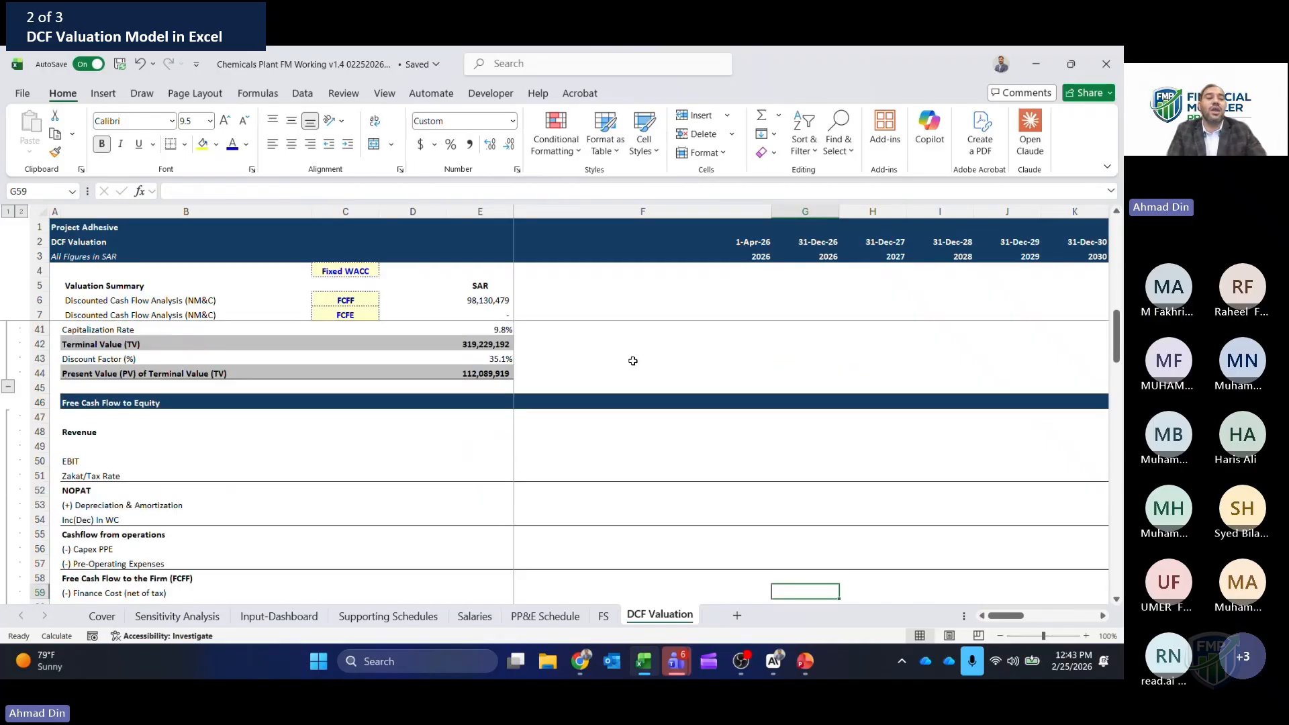
key("Down")
key("Down")
key("Down")
key("Down")
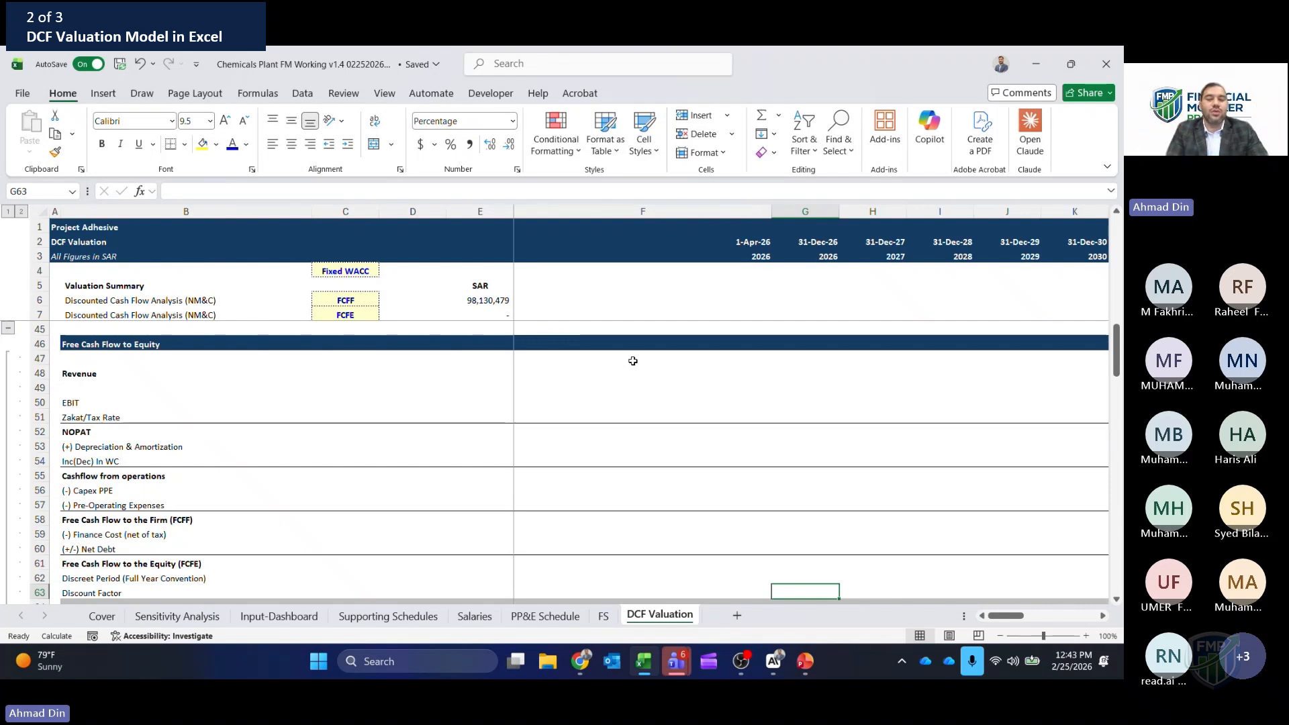
key("Up")
key("Up")
key("Up")
key("Up")
key("Up")
key("Up")
key("Up")
key("Up")
key("Up")
key("Up")
key("Up")
key("Up")
key("Up")
key("Left")
key("Up")
key("Up")
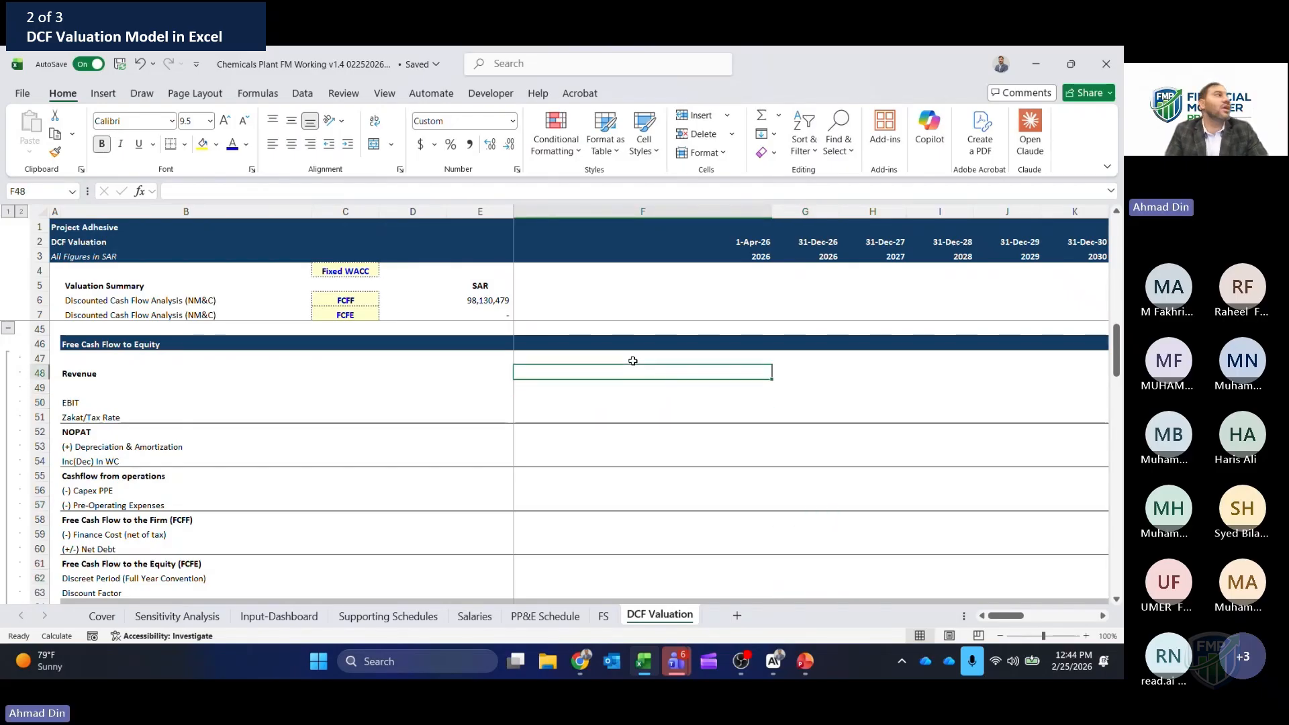
- Examine the formulas in the Free Cash Flow to Firm section's first forecast column, from Revenue down to Capex PPE
key("Page_Up")
key("Page_Up")
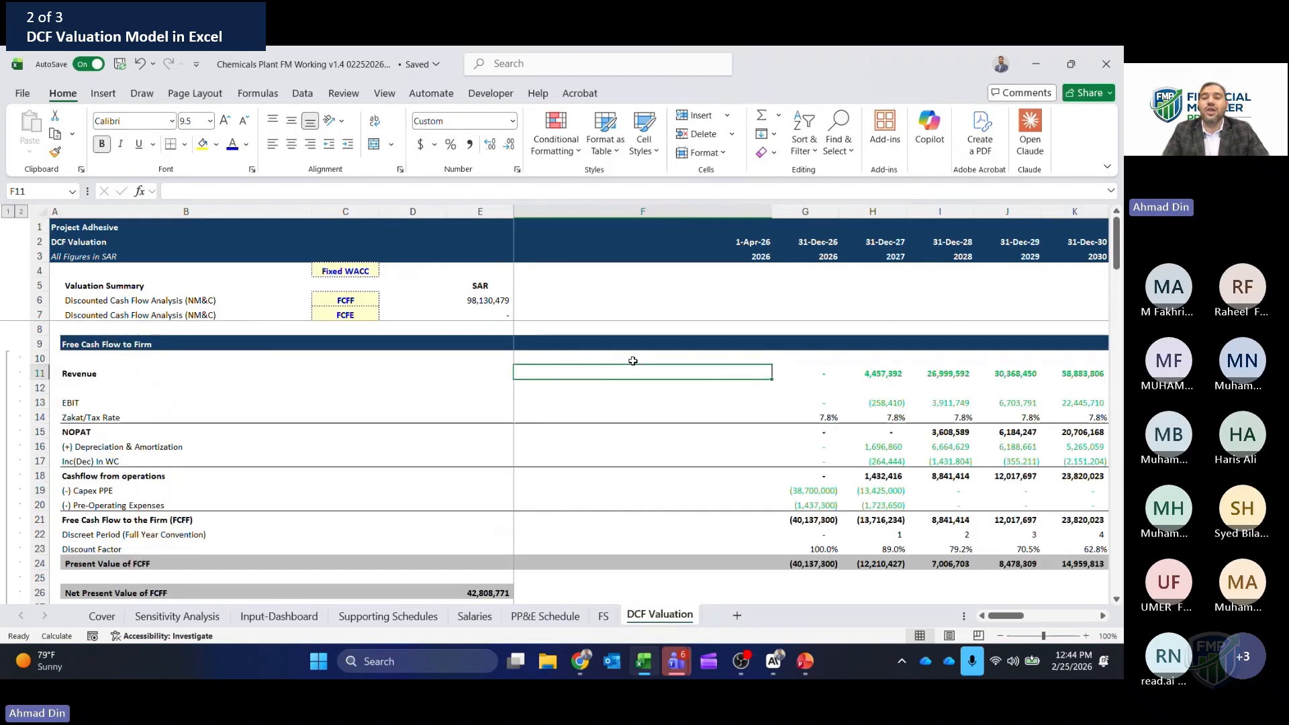
key("Right")
key("Down")
key("Down")
key("Down")
key("Up")
key("Up")
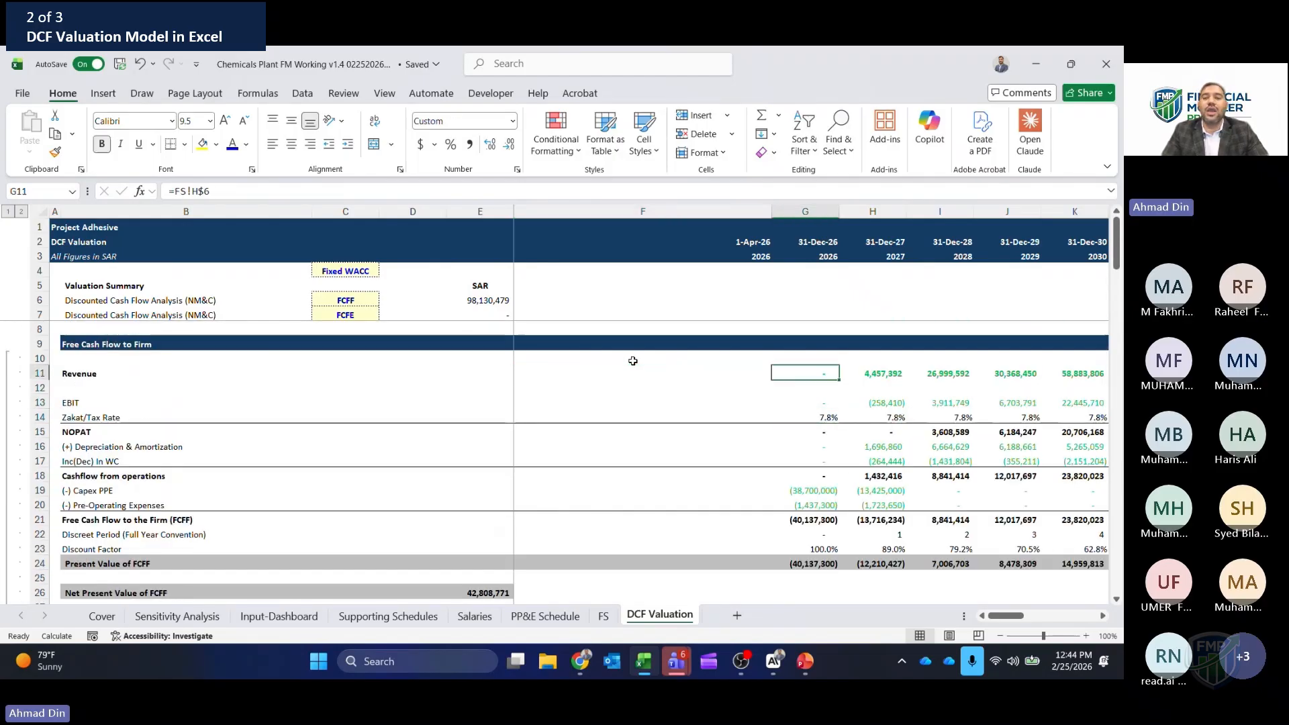
key("Down")
key("Down")
key("Down")
key("Down")
key("Down")
key("Down")
key("Down")
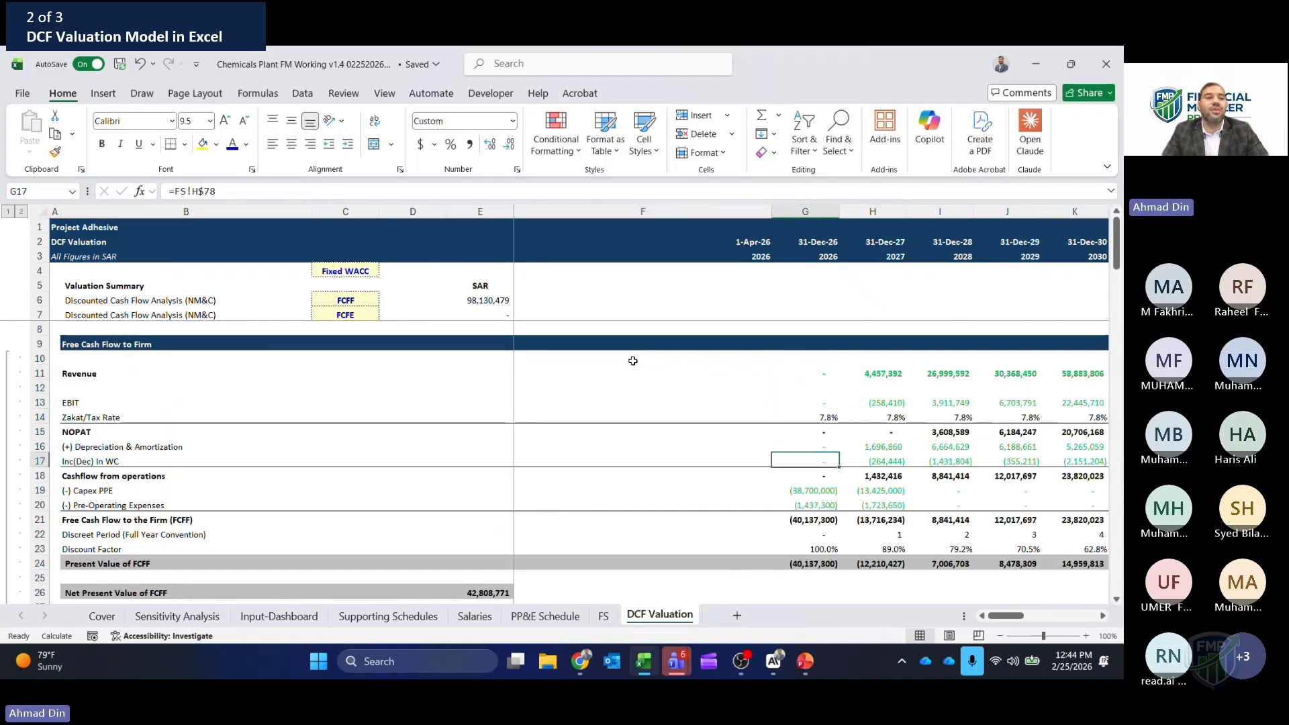
key("Up")
key("F2")
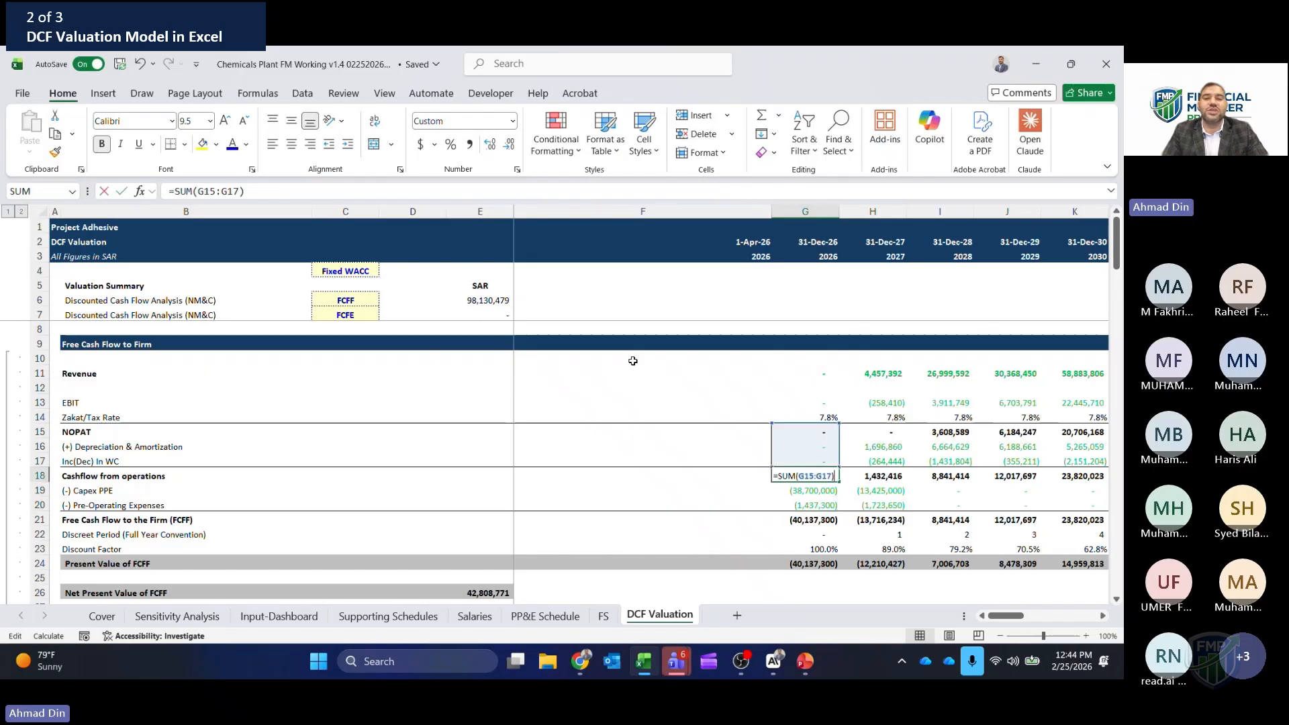
key("Escape")
key("Down")
key("Down")
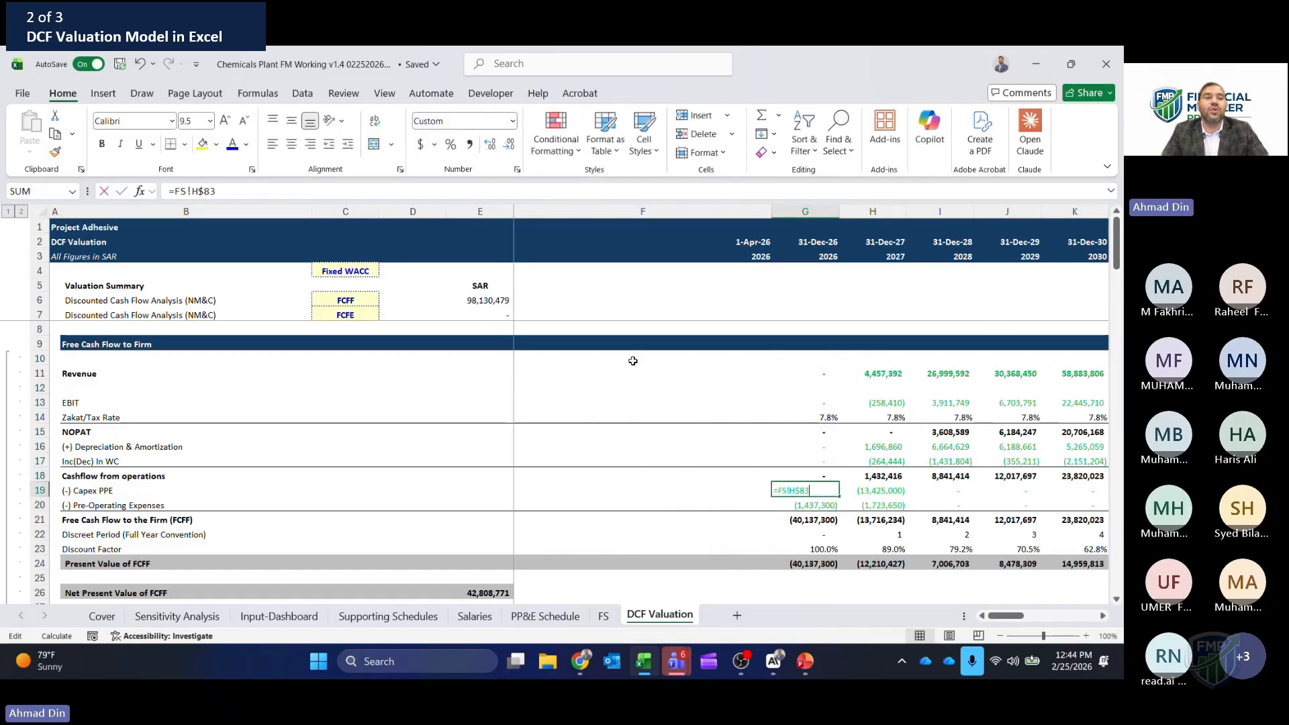
- Copy the Free Cash Flow to Firm rows from Revenue through Pre-Operating Expenses for all forecast years, G11:P20
key("Up")
key("Up")
key("Up")
key("Up")
key("Up")
key("Up")
key("Up")
key("Up")
key("Up")
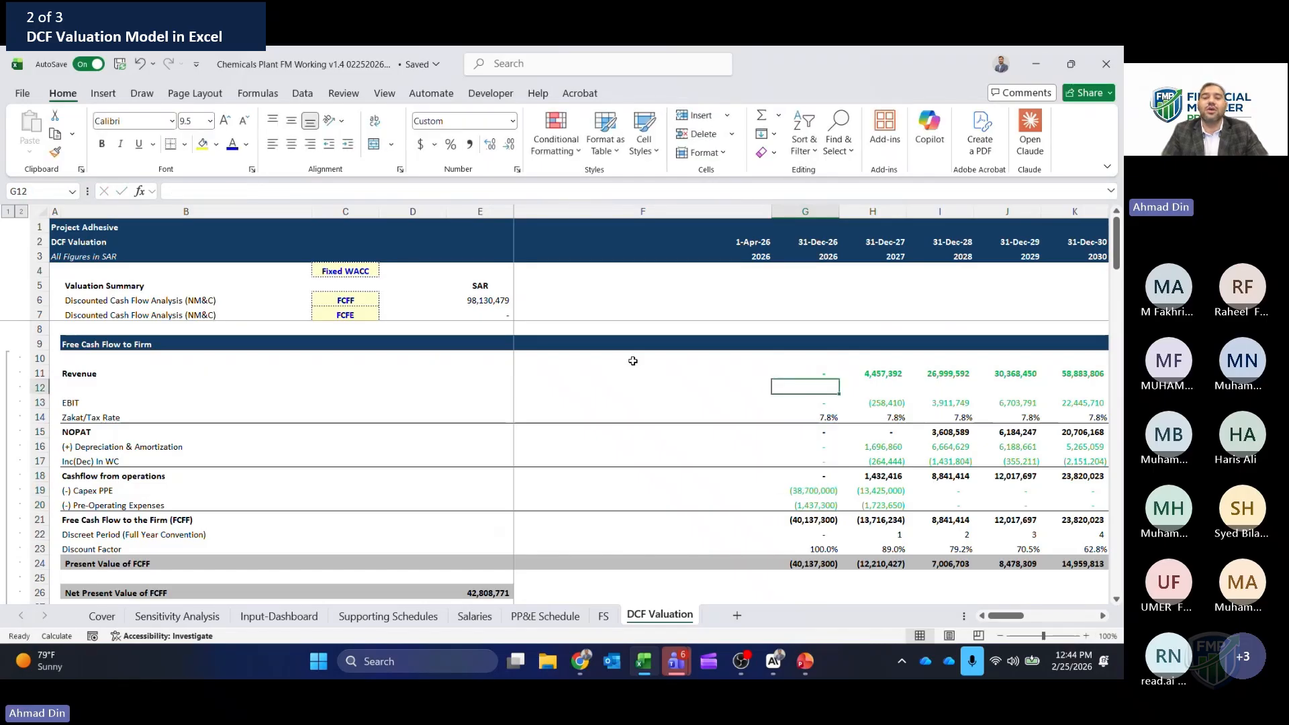
key("shift+Down")
key("shift+Down")
key("shift+Down")
key("shift+Down")
key("shift+Down")
key("shift+Down")
key("shift+Down")
key("shift+Down")
key("shift+Down")
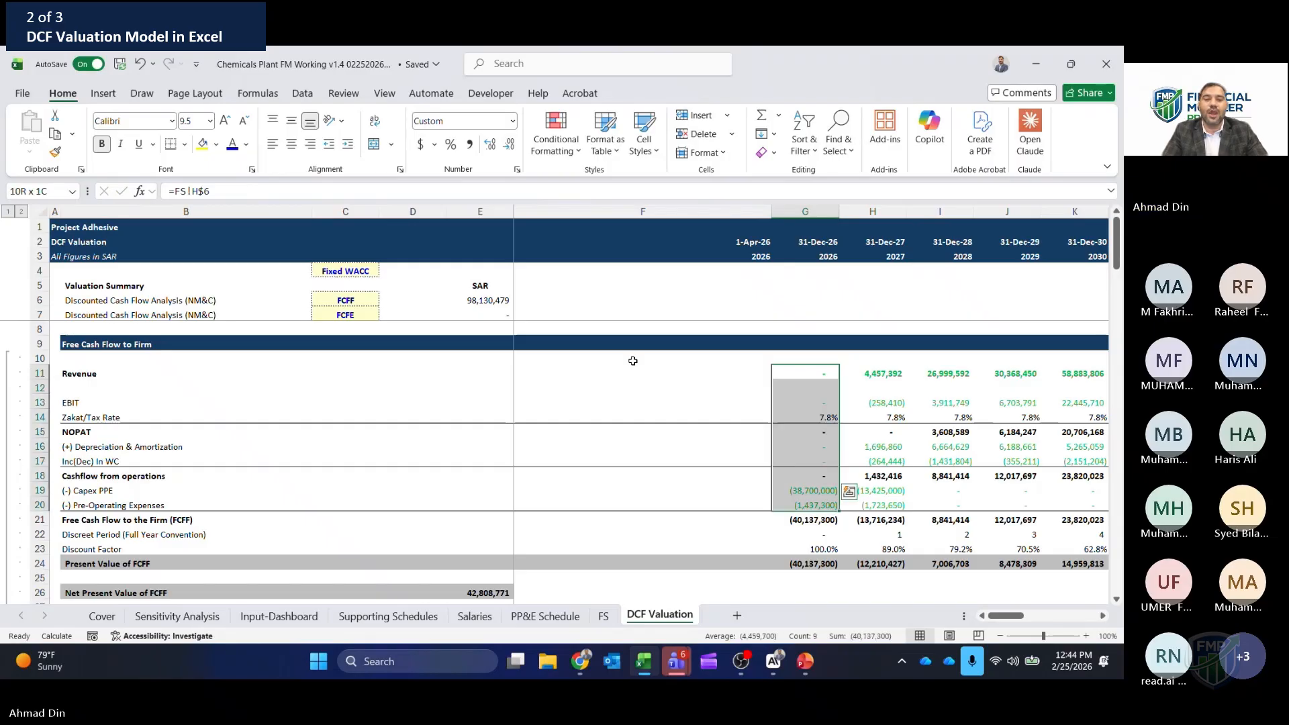
key("ctrl+shift+Right")
key("ctrl+c")
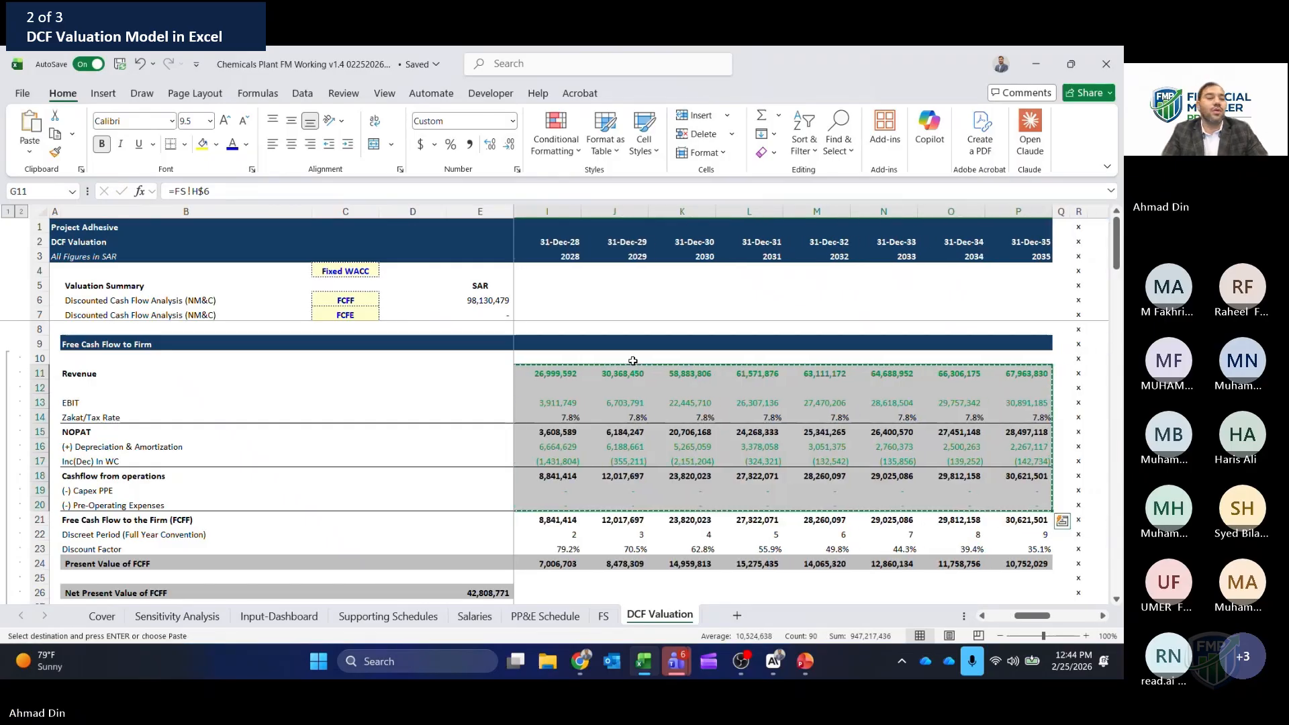
- Paste the copied rows into the Free Cash Flow to Equity section, starting at the Revenue row in G48
key("Down")
key("Down")
key("Down")
key("Down")
key("Down")
key("Down")
key("Down")
key("Down")
key("Down")
key("Down")
key("Down")
key("Down")
key("Down")
key("Down")
key("Down")
key("Down")
key("Down")
key("Down")
key("Down")
key("Down")
key("Down")
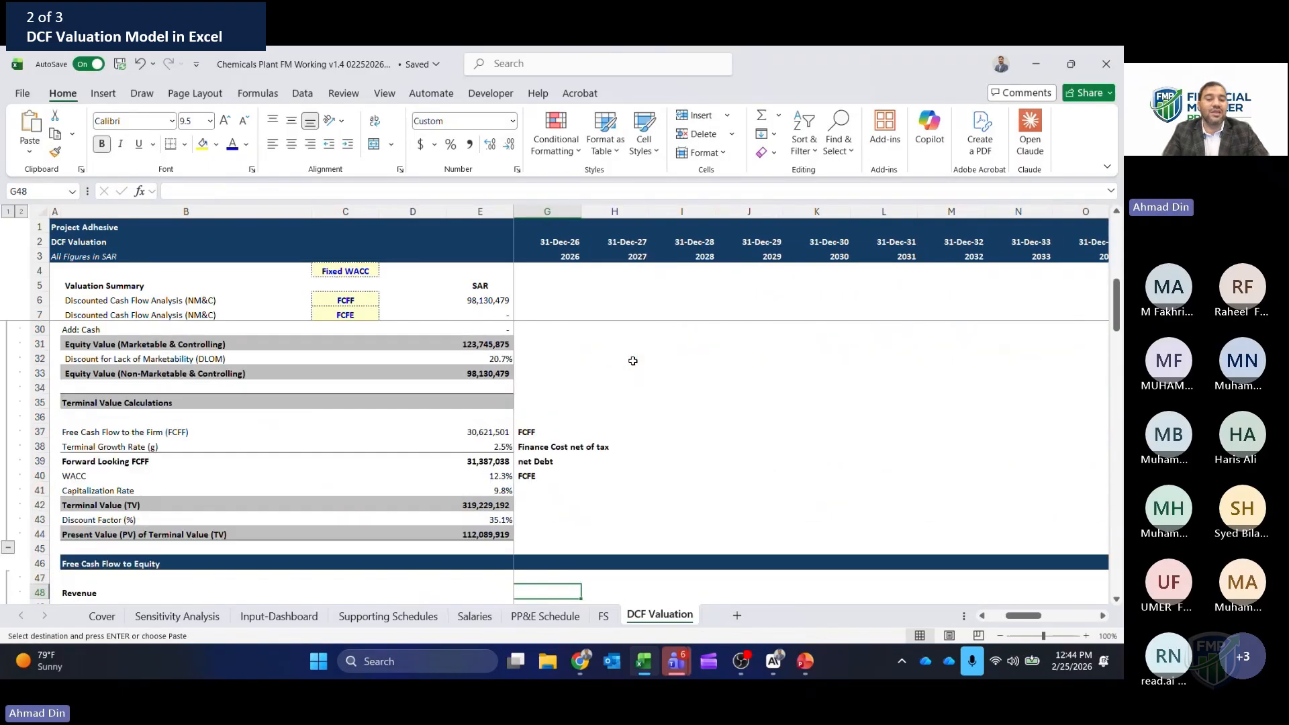
key("Down")
key("Down")
key("Up")
key("Up")
key("Up")
key("Up")
key("Up")
key("Up")
key("Up")
key("Up")
key("Up")
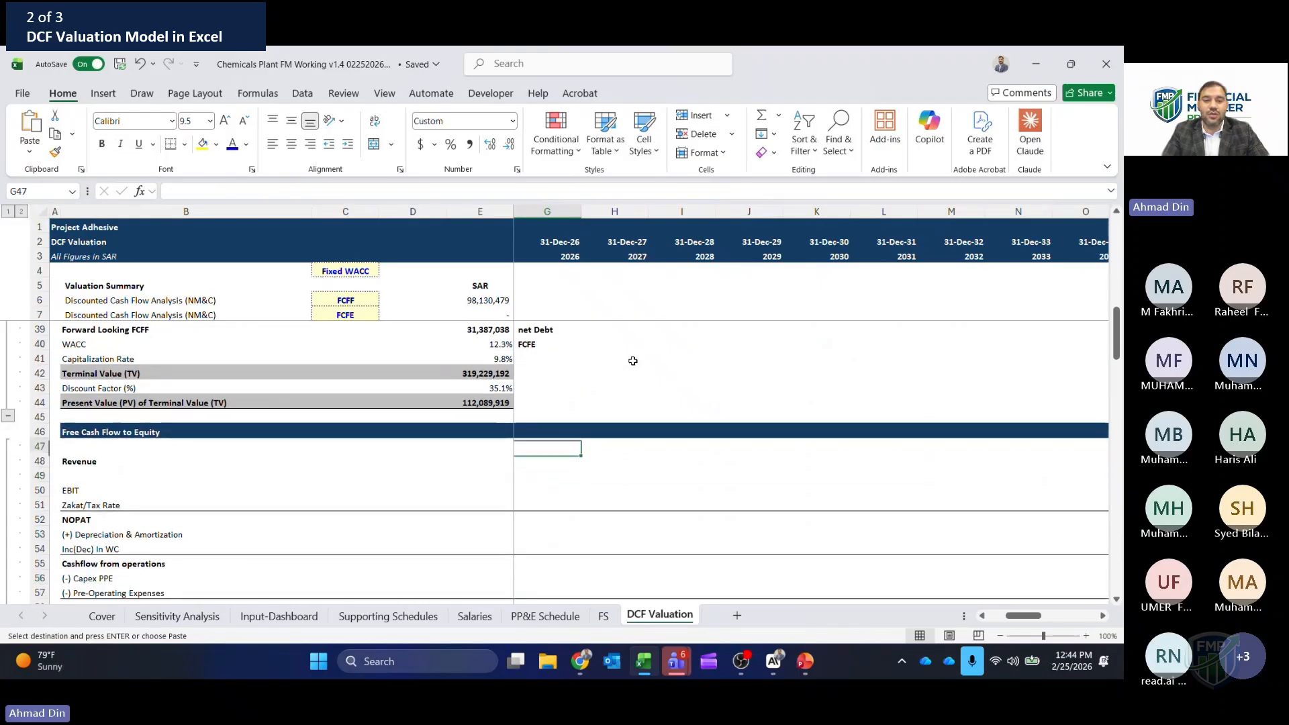
key("Left")
key("Right")
key("ctrl+v")
- Check the pasted rows of the Free Cash Flow to Equity section down to the Free Cash Flow to the Firm line
key("Down")
key("Down")
key("Down")
key("Down")
key("Down")
key("Down")
key("Down")
key("Down")
key("Down")
key("Down")
key("Down")
key("Down")
key("Up")
key("Up")
key("Up")
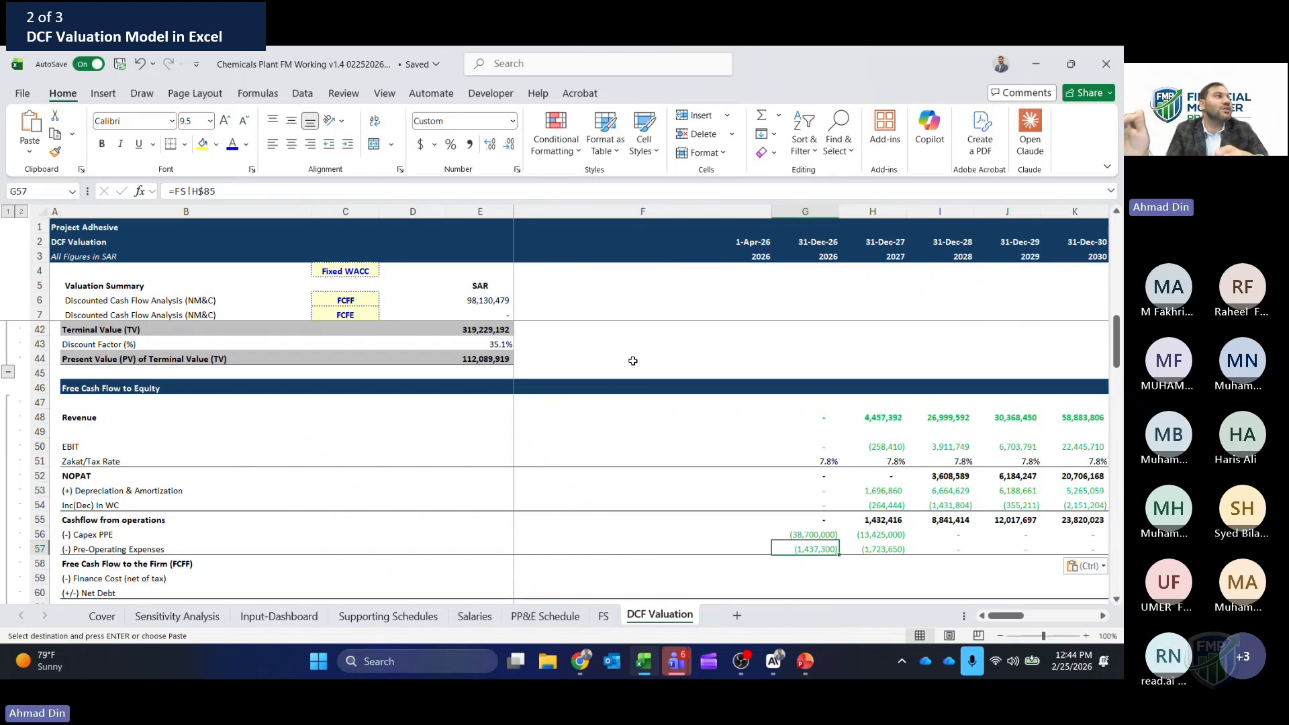
key("Down")
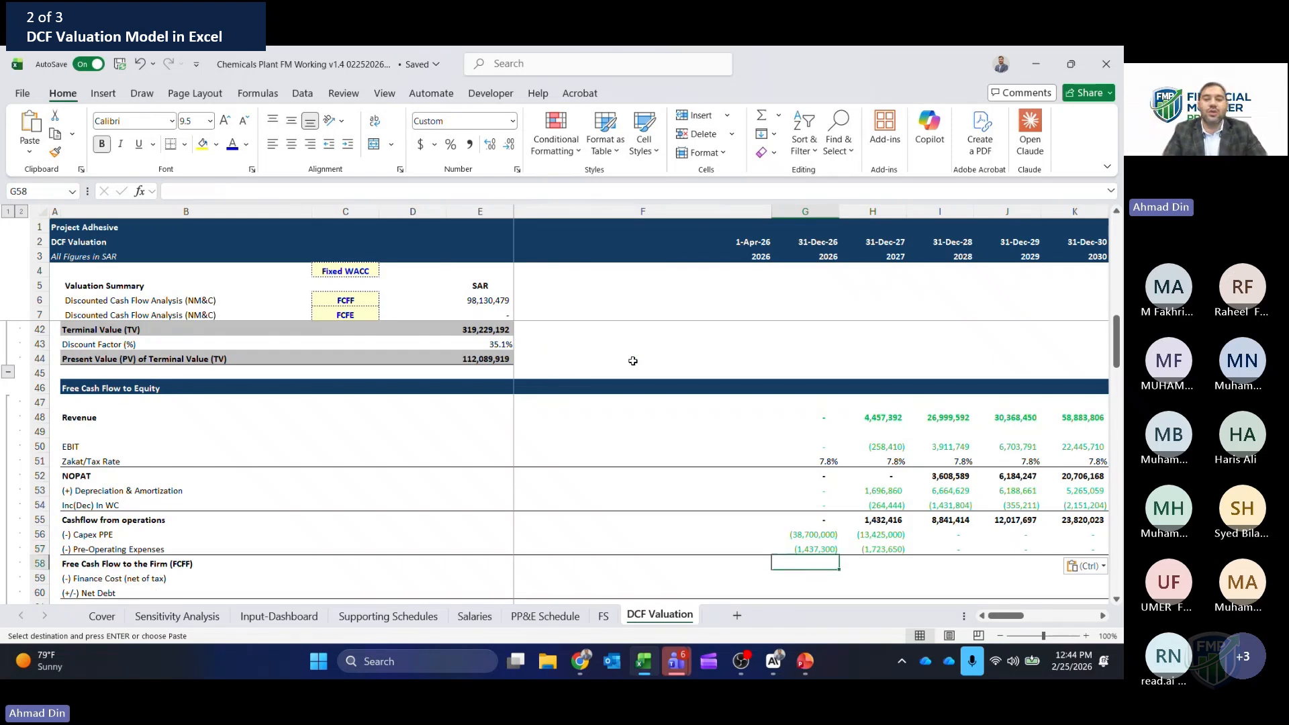
- Try to total the cash flow rows above in G58 with a SUM formula
type("=sum(")
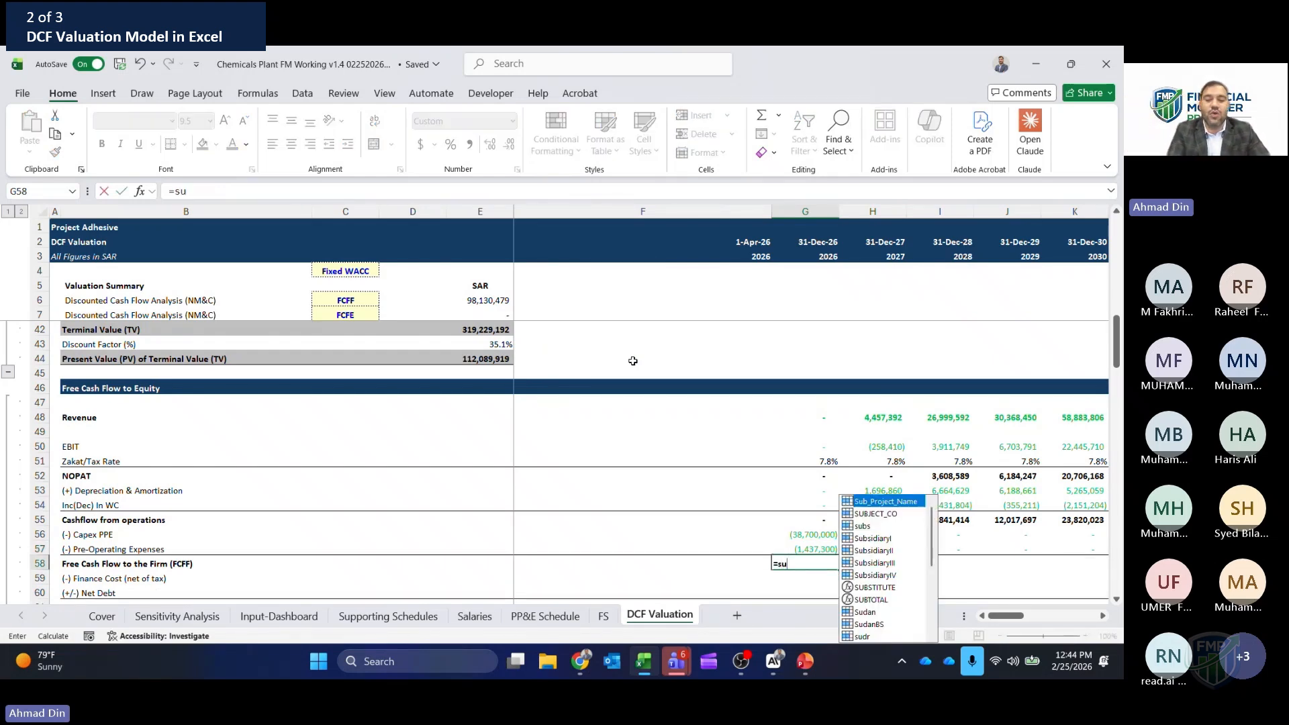
key("Up")
key("Up")
key("Up")
key("shift+Down")
key("Return")
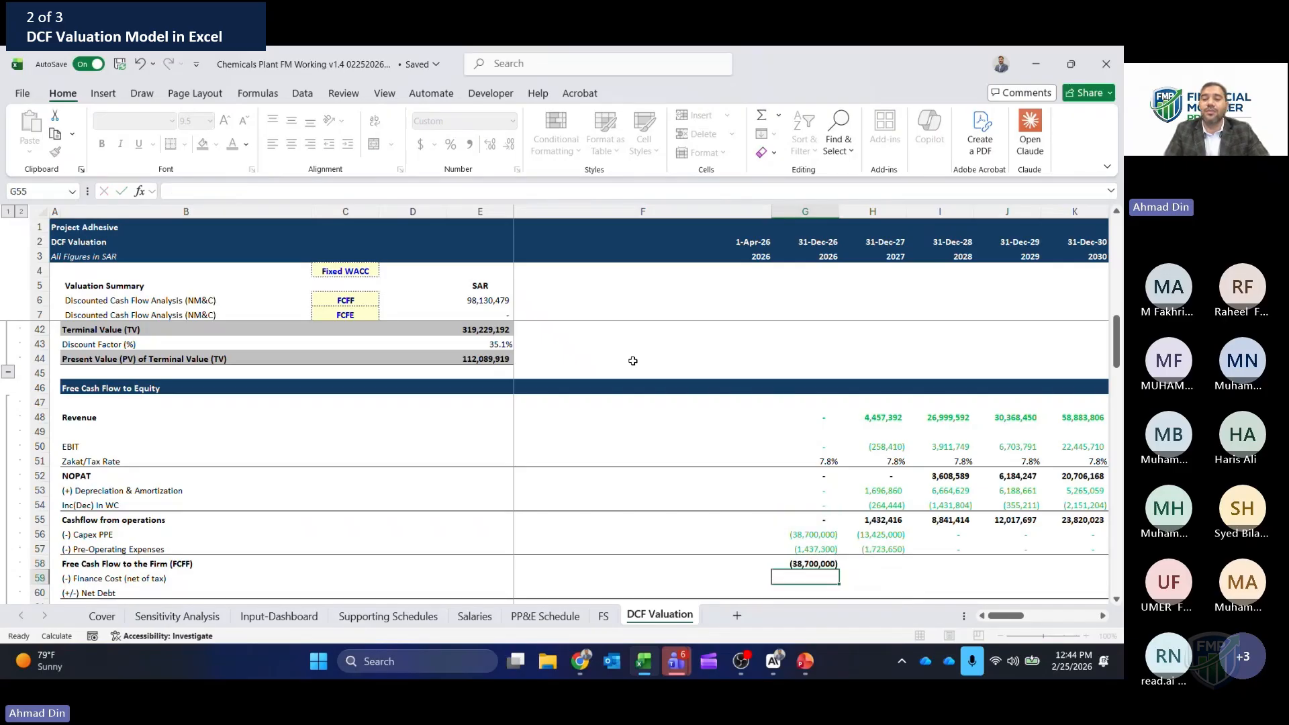
- Enter a SUM of G55:G57 in G58 as the 2026 Free Cash Flow to the Firm
key("Up")
type("=sum(")
key("Up")
key("Up")
key("Up")
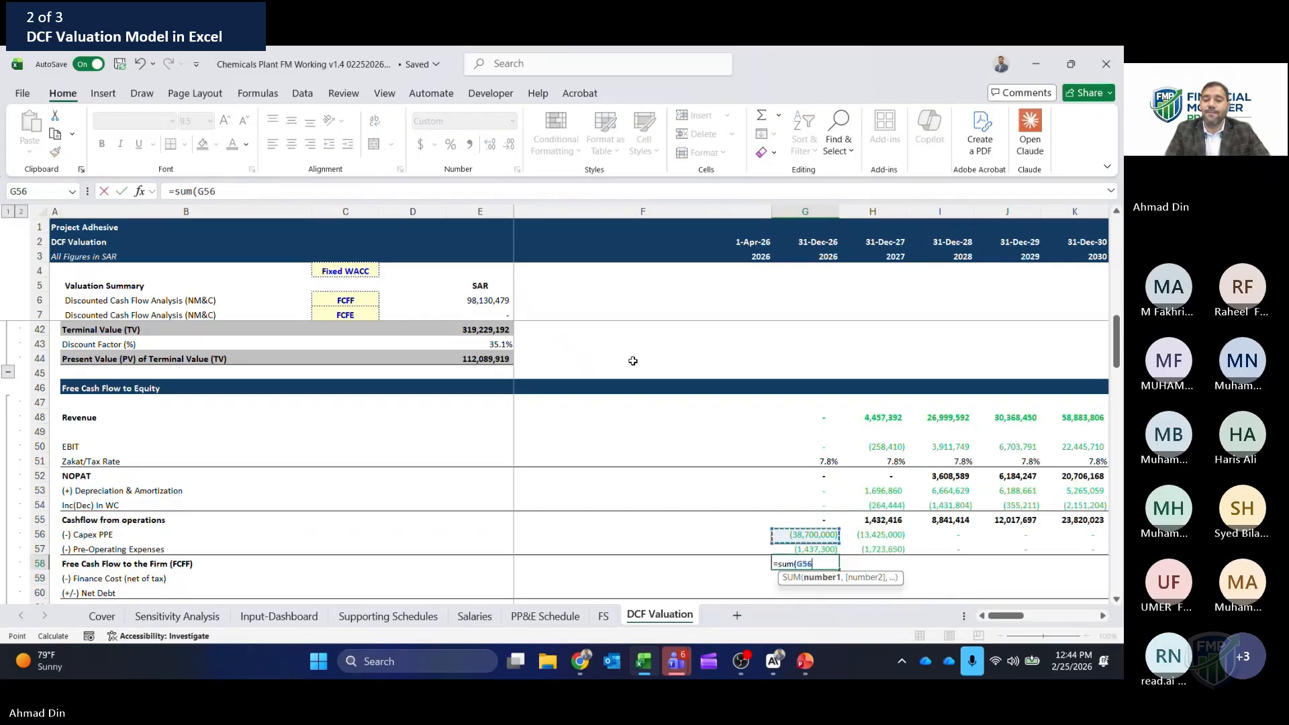
key("shift+Down")
key("shift+Down")
key("Return")
- Copy the Free Cash Flow to the Firm formula from G58 across the remaining forecast years, H58:P58
key("Up")
key("ctrl+c")
key("Right")
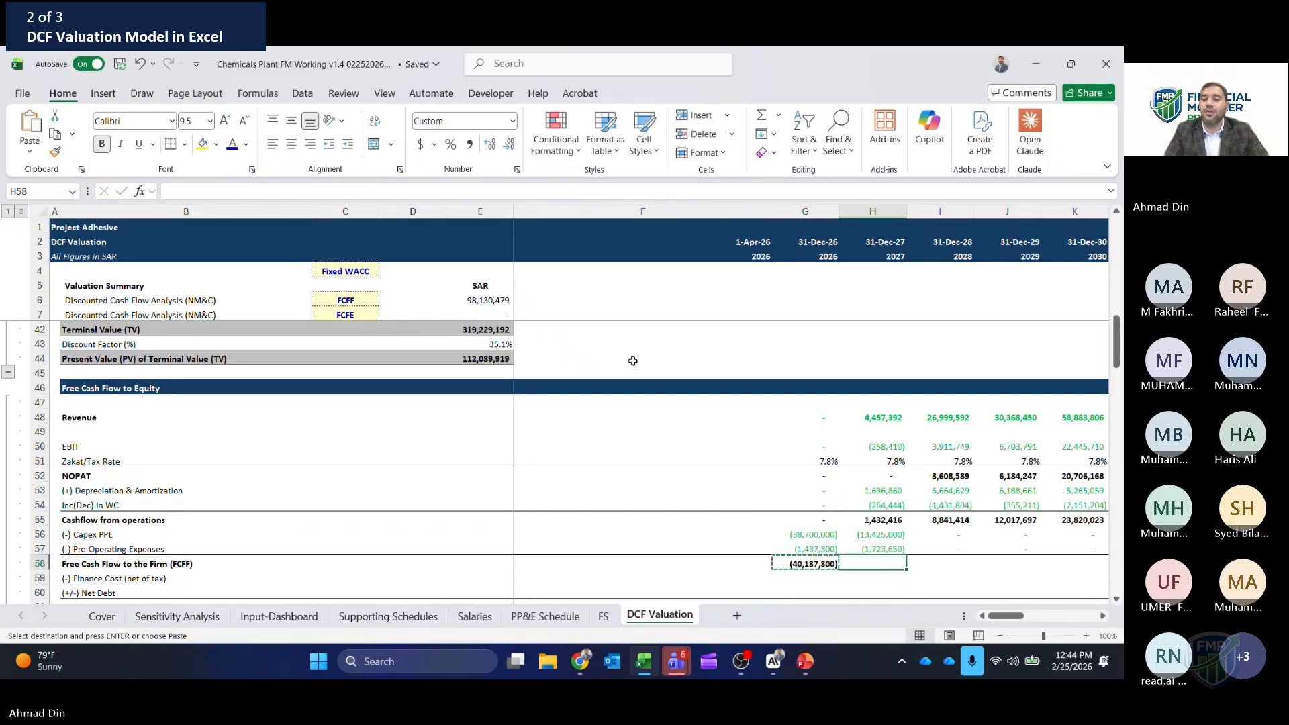
key("shift+Right")
key("shift+Right")
key("shift+Right")
key("shift+Right")
key("shift+Right")
key("shift+Right")
key("shift+Right")
key("shift+Right")
key("Return")
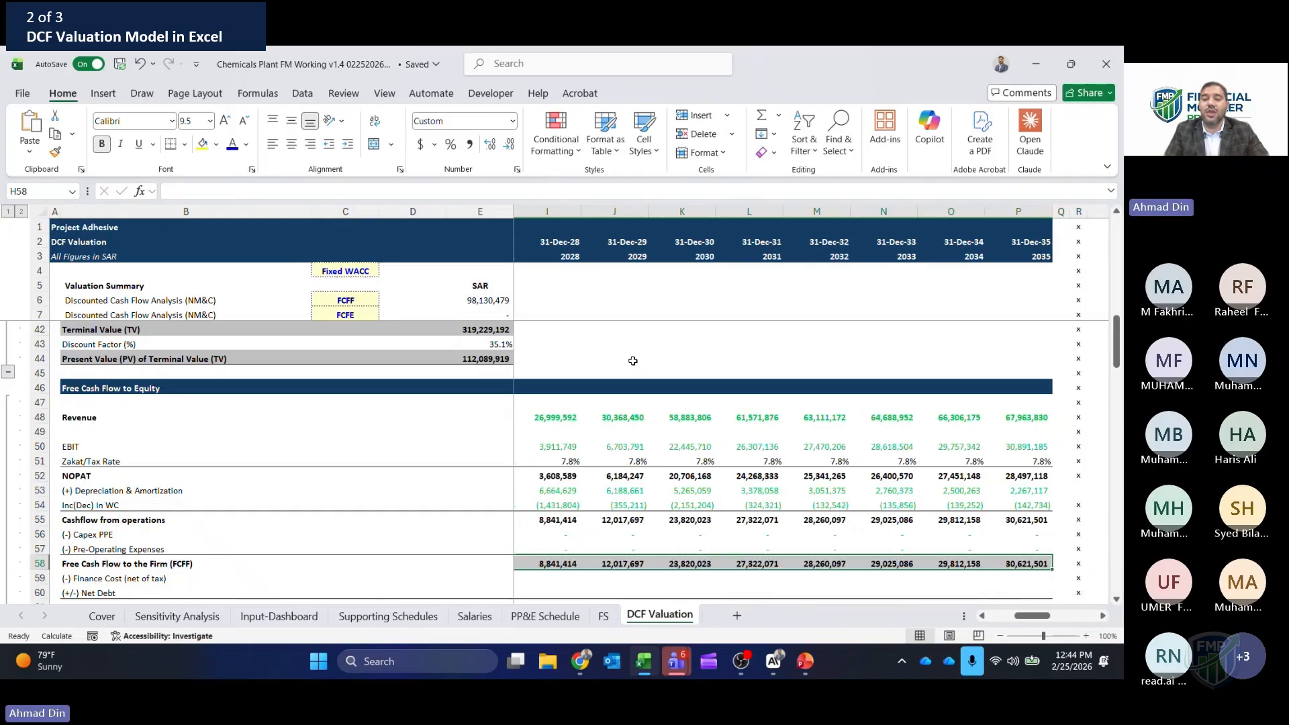
- Enter a check formula =G58-G21 in G59 comparing the equity section's 2026 FCFF with the original FCFF row
key("Left")
key("Down")
key("Down")
key("Up")
type("=")
key("Up")
type("-")
key("Up")
key("Up")
key("Up")
key("Up")
key("Up")
key("Up")
key("Up")
key("Up")
key("Up")
key("Up")
key("Up")
key("Up")
key("Up")
key("Up")
key("Up")
key("Up")
key("Up")
key("Up")
key("Up")
key("Up")
key("Up")
key("Up")
key("Up")
key("Up")
key("Up")
key("Up")
key("Up")
key("Up")
key("Up")
key("Up")
key("Up")
key("Up")
key("Up")
key("Up")
key("Up")
key("Up")
key("Up")
key("Up")
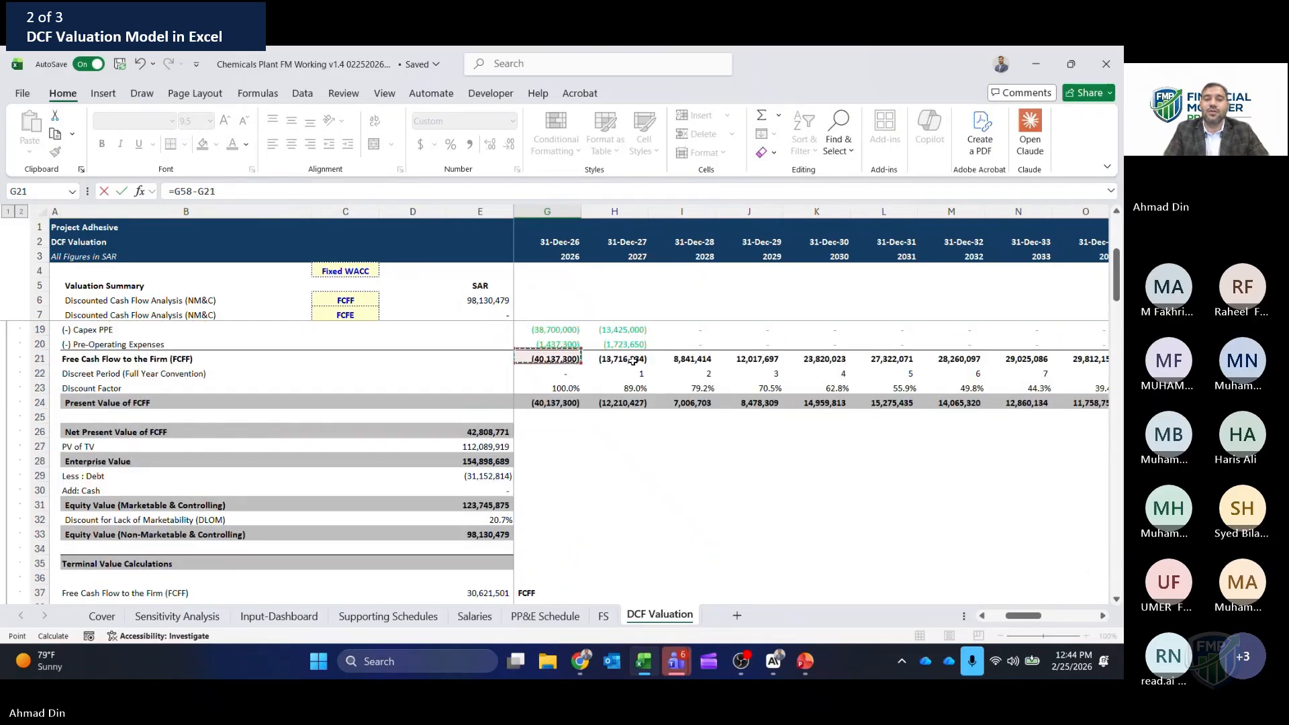
key("Return")
key("Up")
- Copy the FCFF difference check from G59 across the remaining forecast years, H59:P59
key("ctrl+c")
key("ctrl+shift+Right")
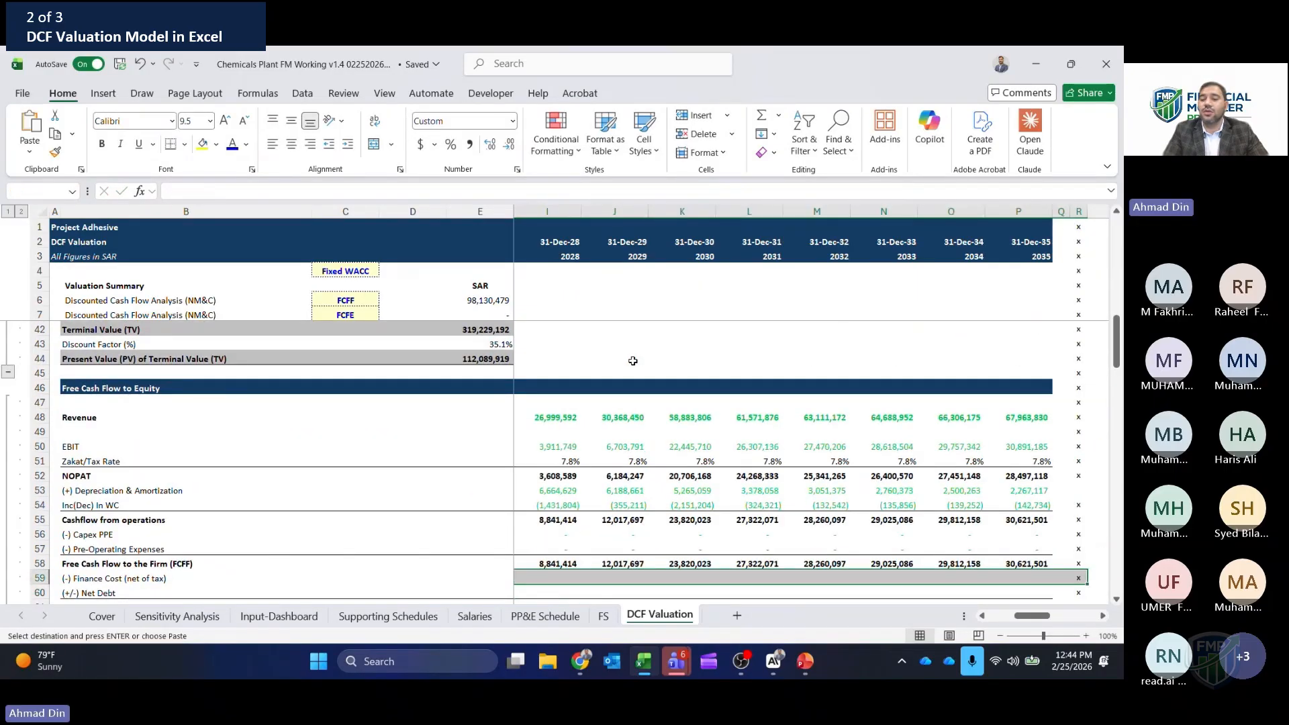
key("Left")
key("Right")
key("Right")
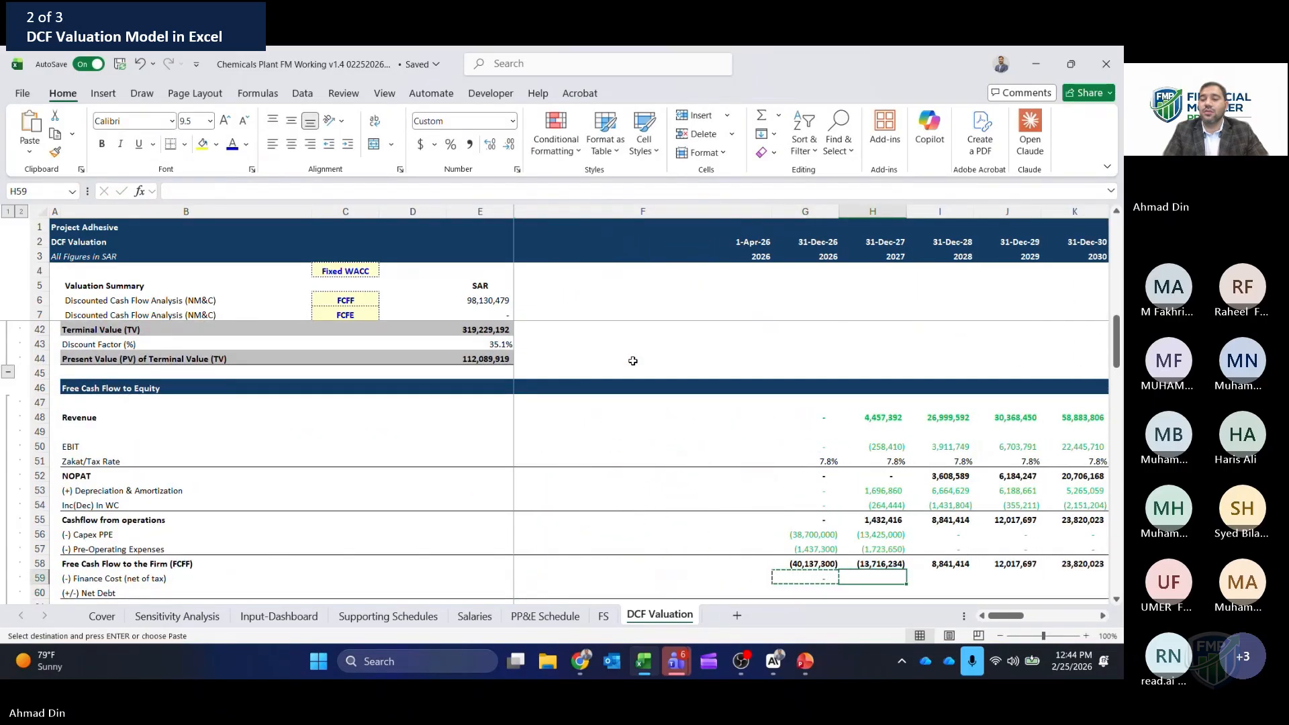
key("ctrl+shift+Right")
key("shift+Left")
key("Return")
- Clear the temporary FCFF check formulas from G59:P59
key("Left")
key("ctrl+shift+Right")
key("shift+Left")
key("Left")
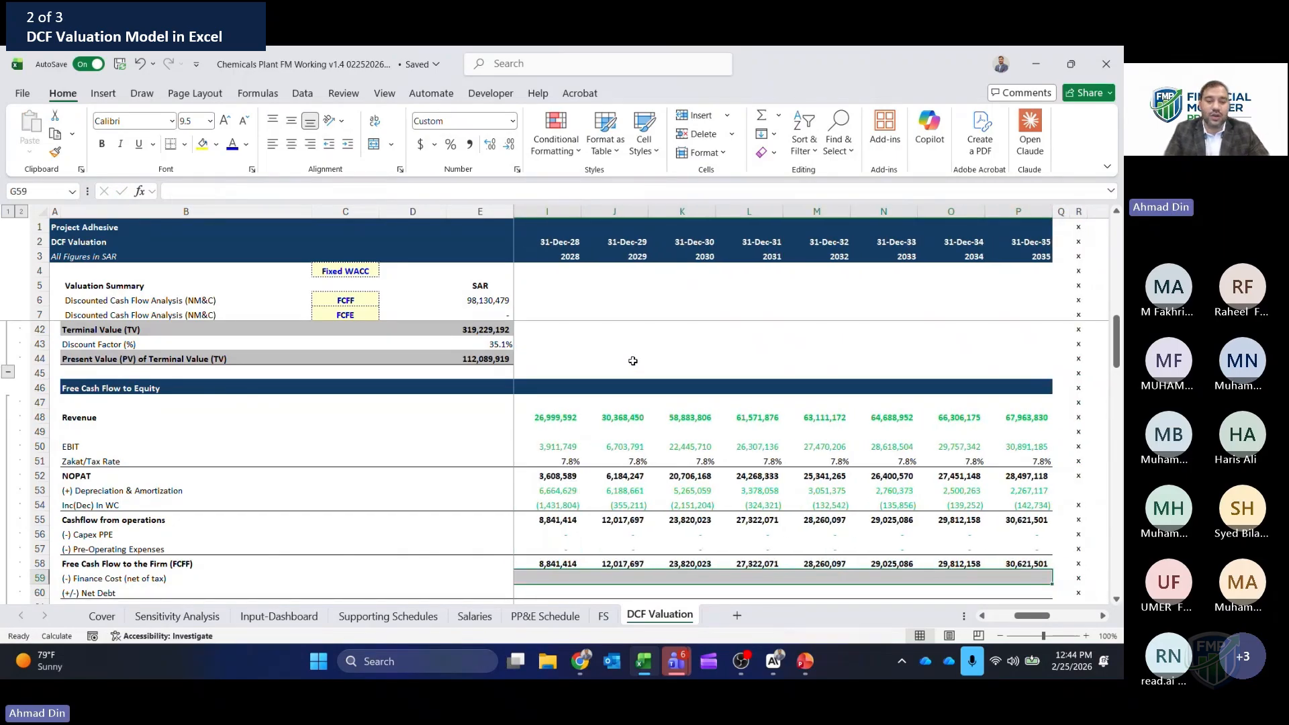
key("Right")
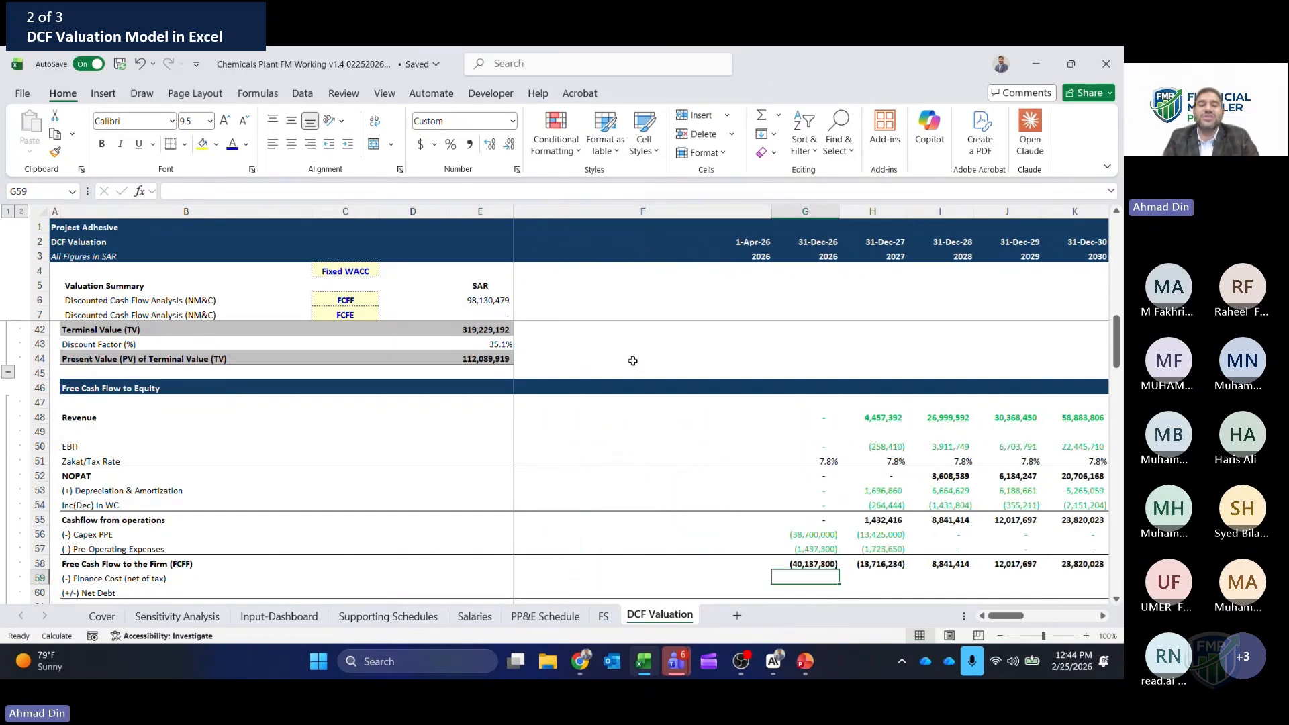
- Start the 2026 Finance Cost (net of tax) formula in G59 with the FS sheet's Finance Cost, FS!H20, multiplied by (1-
key("Down")
key("Up")
key("Up")
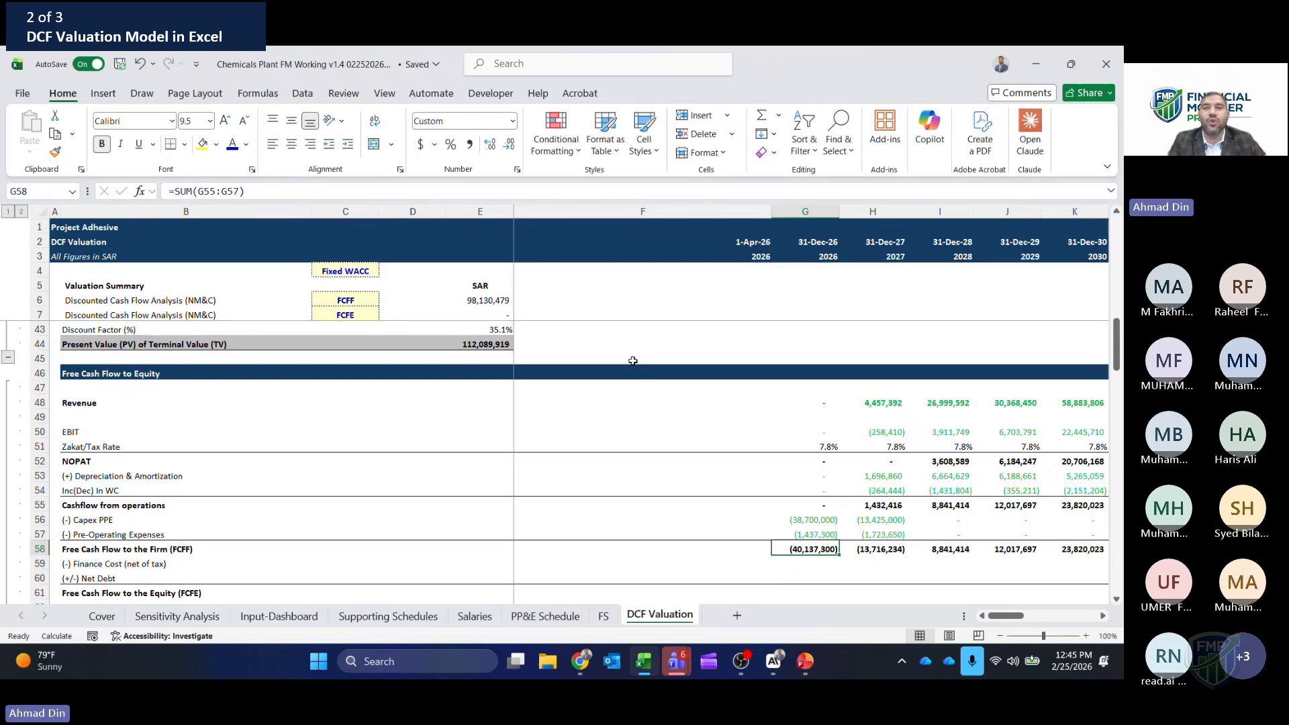
key("Down")
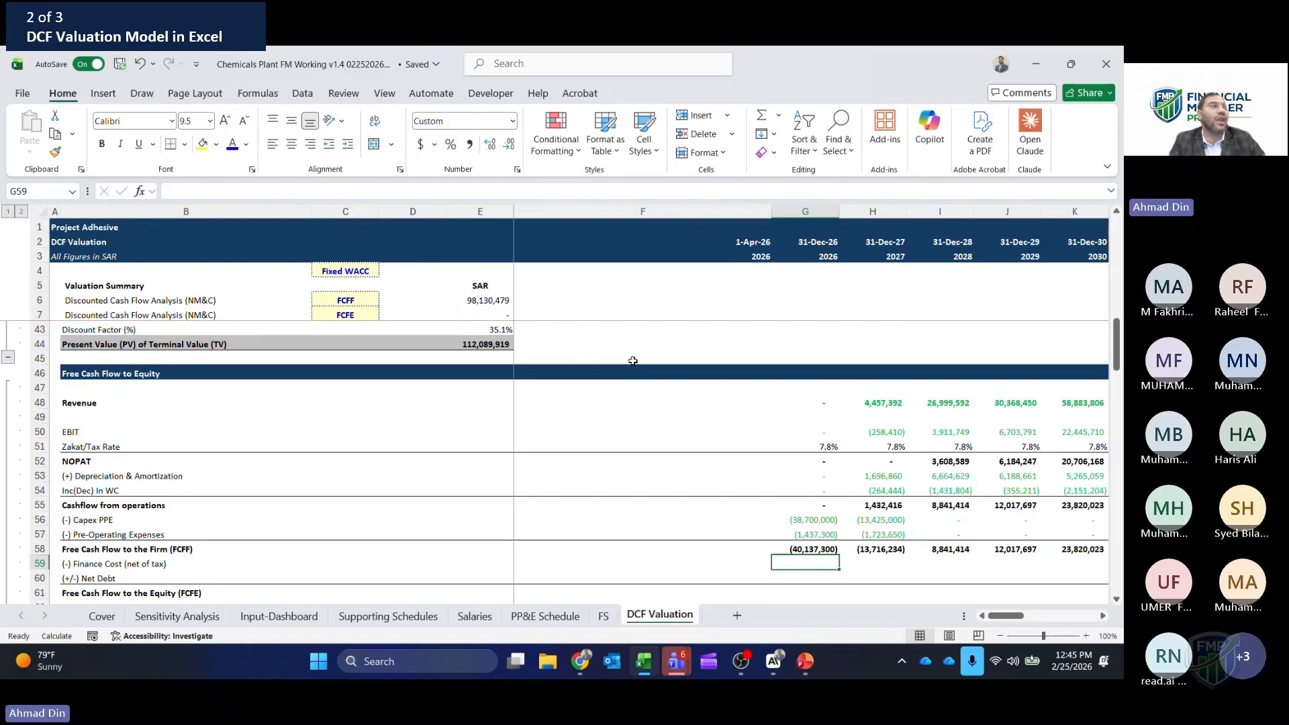
type("=")
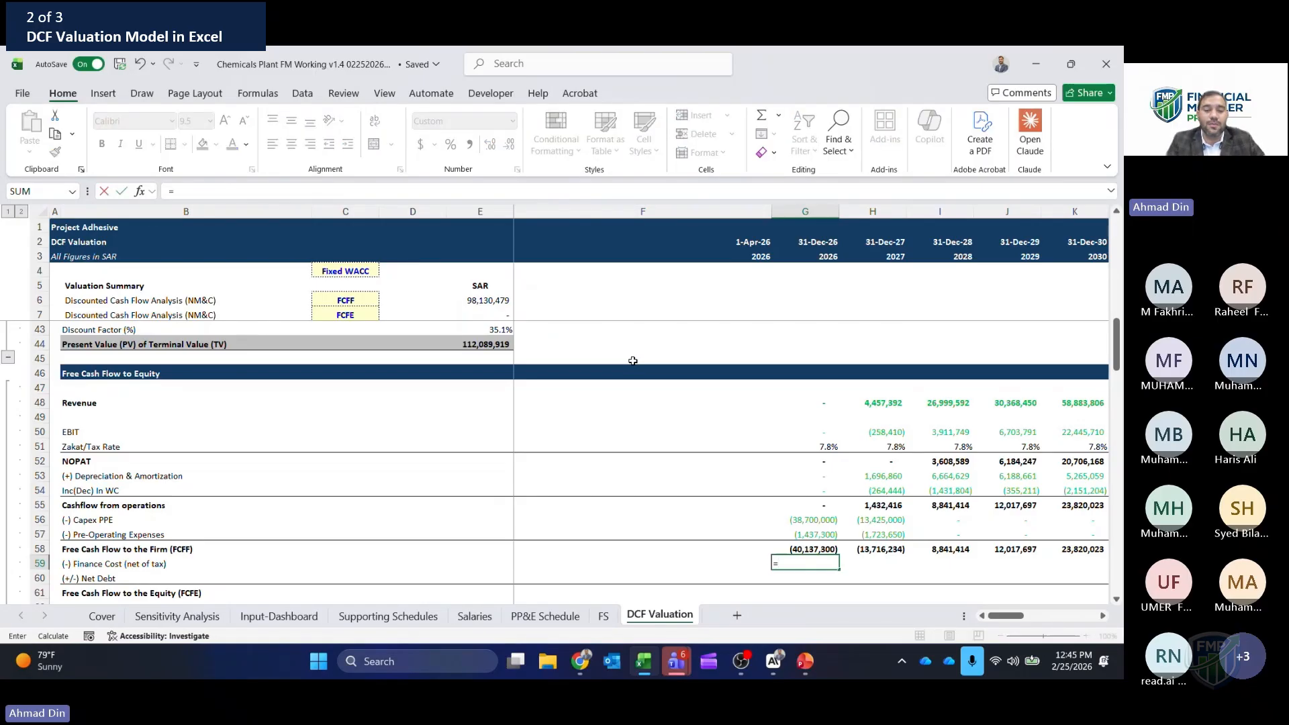
left_click(603, 615)
left_click(497, 297)
key("Page_Up")
key("Page_Up")
key("Page_Up")
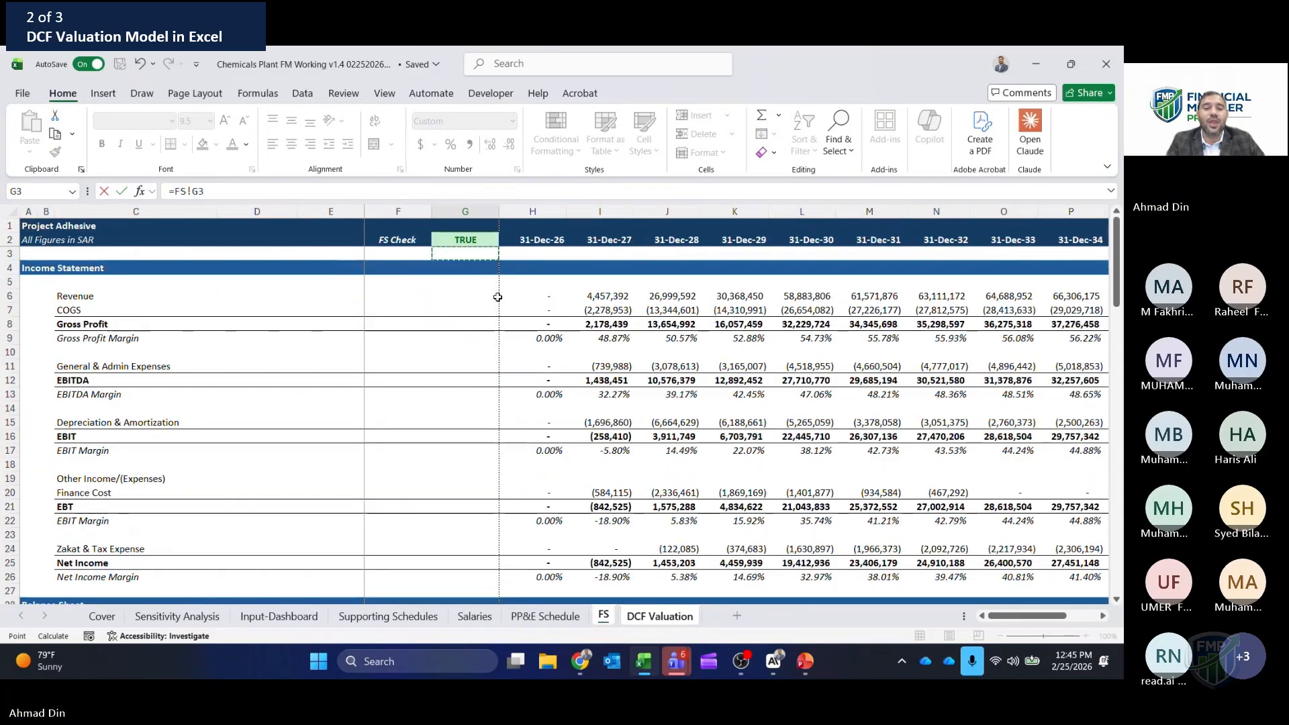
left_click(539, 492)
type("*(1-")
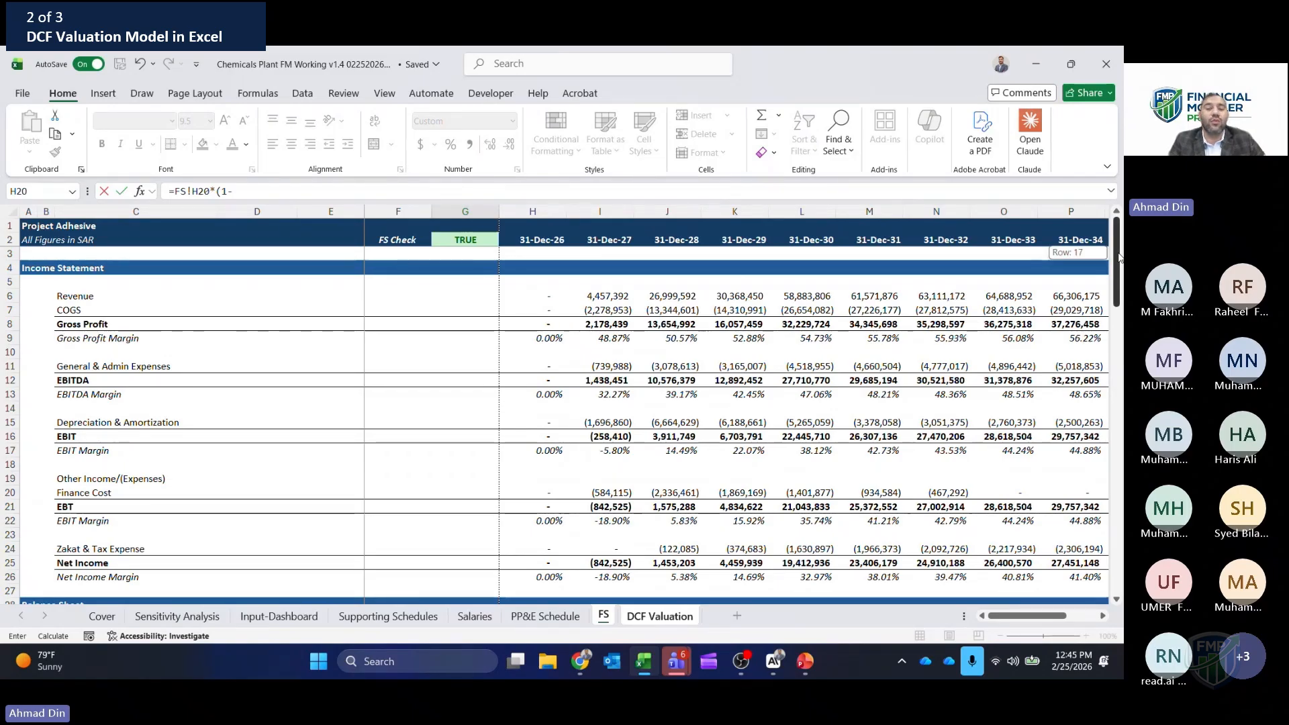
- Complete the G59 formula with the row-locked 2026 Zakat/Tax Rate reference G$51 from the DCF Valuation sheet
scroll(822, 527, "down", 2)
left_click(660, 616)
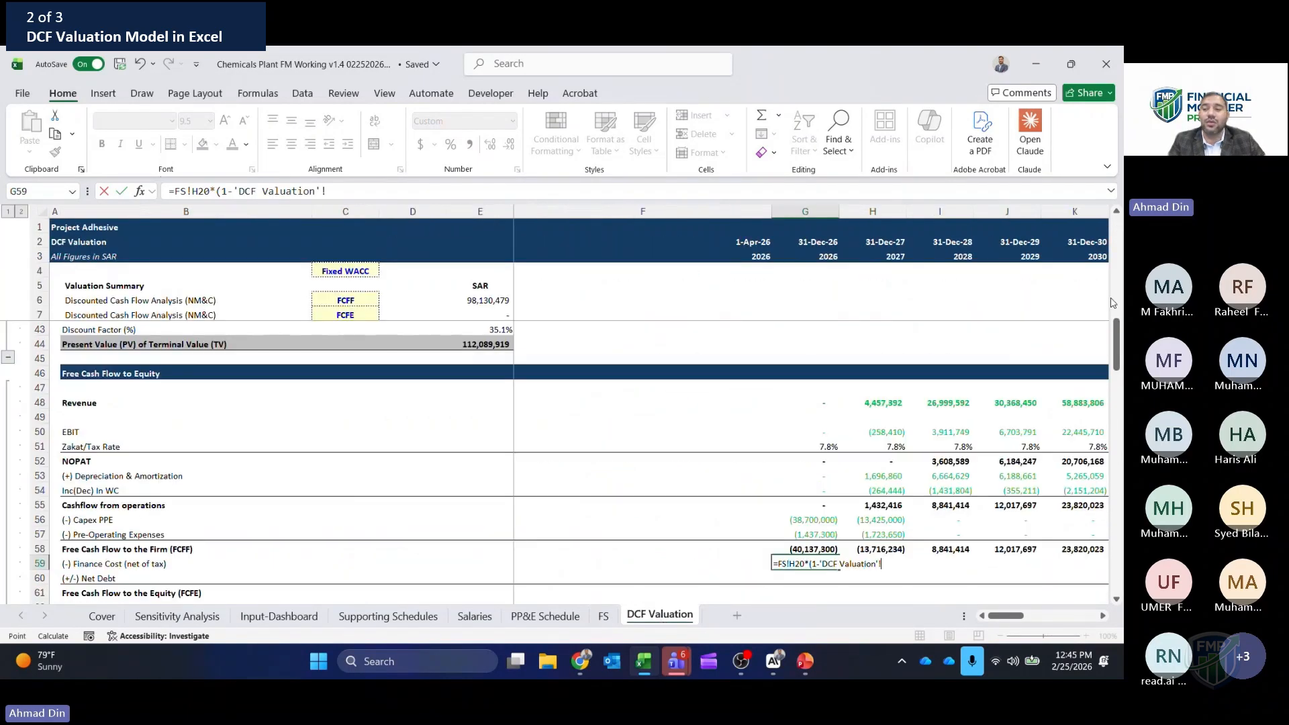
left_click_drag(1110, 345, 1099, 565)
left_click(500, 444)
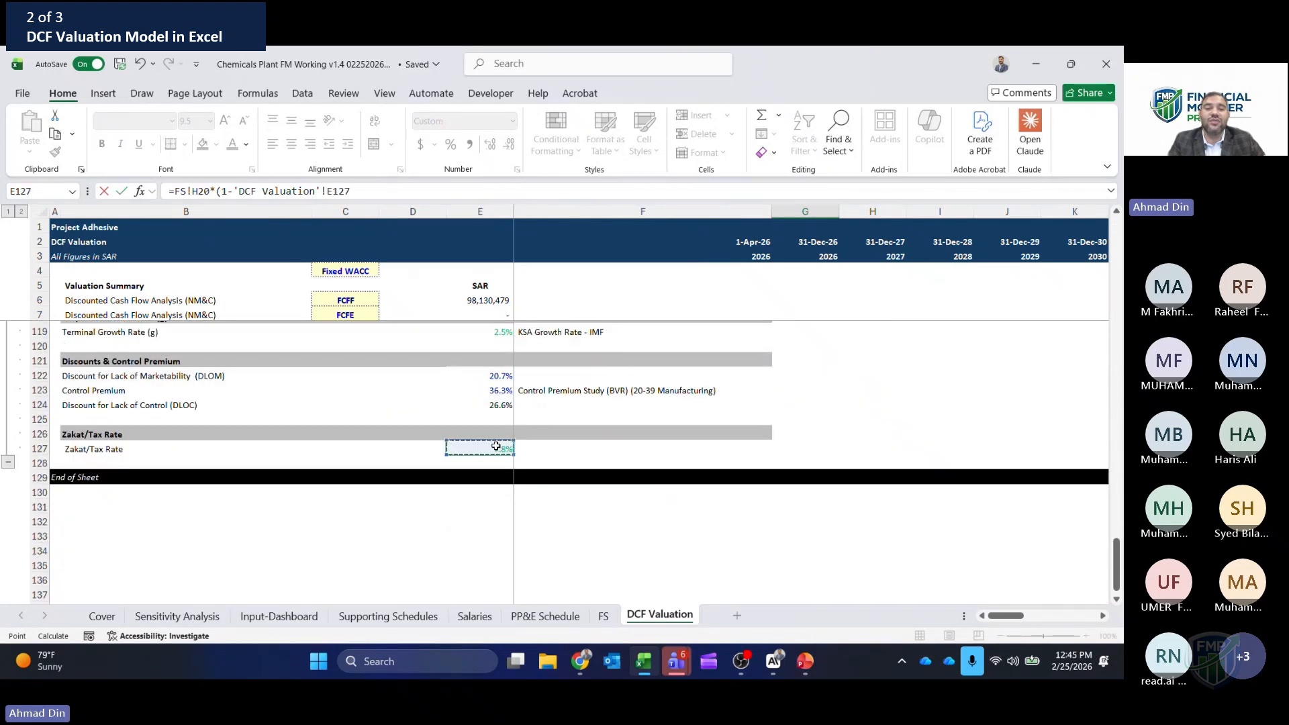
left_click_drag(1117, 563, 1116, 351)
left_click(821, 421)
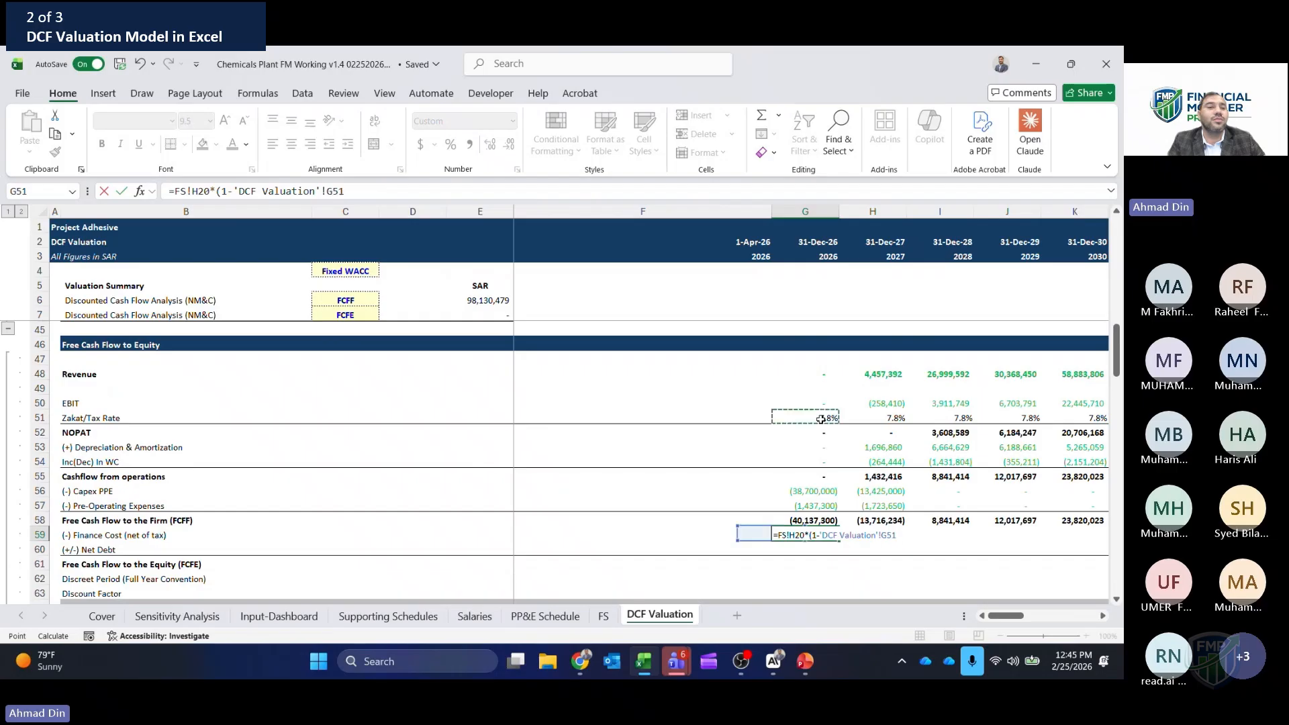
key("F4")
key("F4")
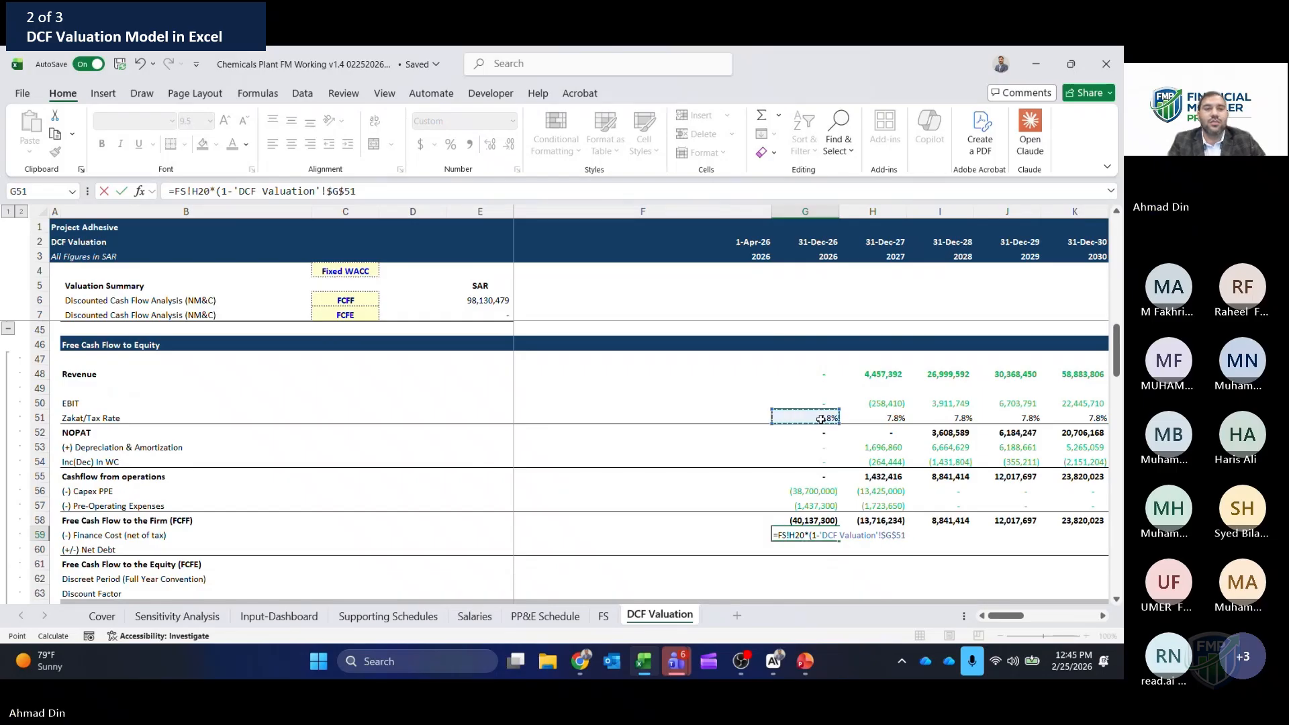
type(")")
key("Return")
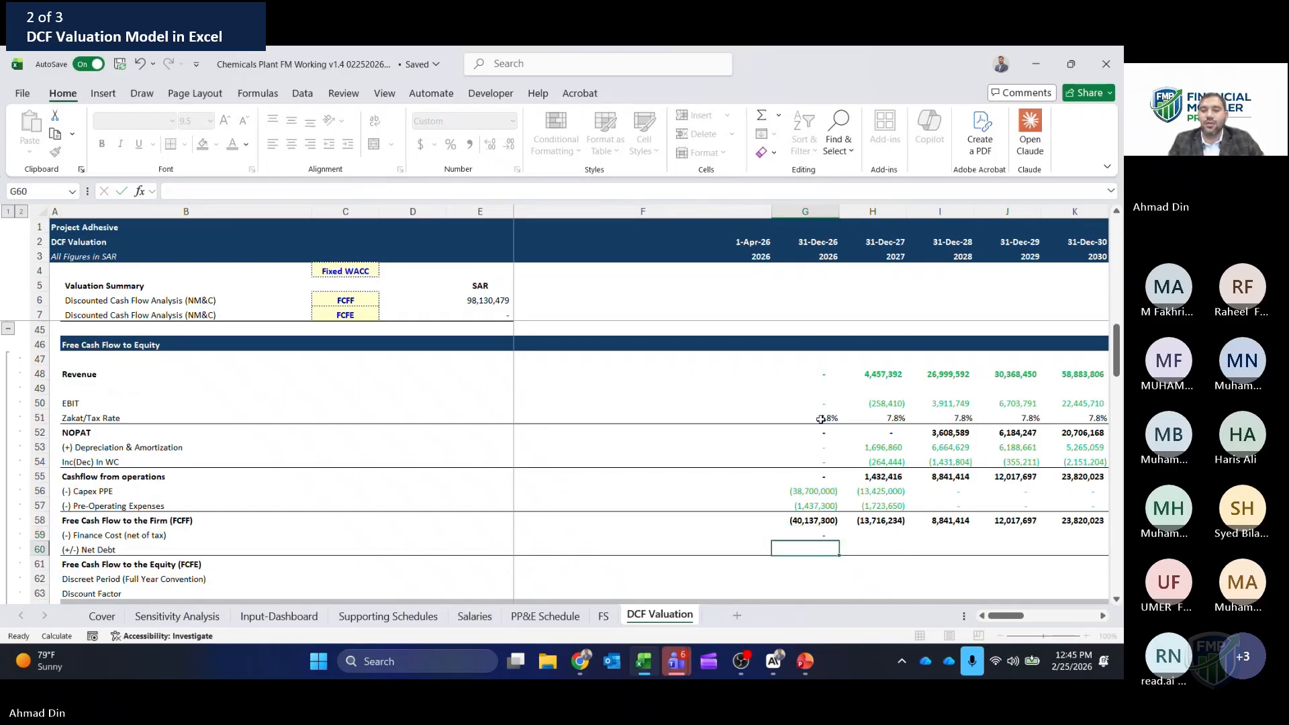
- Copy the Finance Cost (net of tax) formula from G59 across the remaining forecast years, H59:P59
key("Up")
key("ctrl+c")
key("Right")
key("shift+Right")
key("shift+Right")
key("shift+Right")
key("shift+Right")
key("shift+Right")
key("shift+Right")
key("shift+Right")
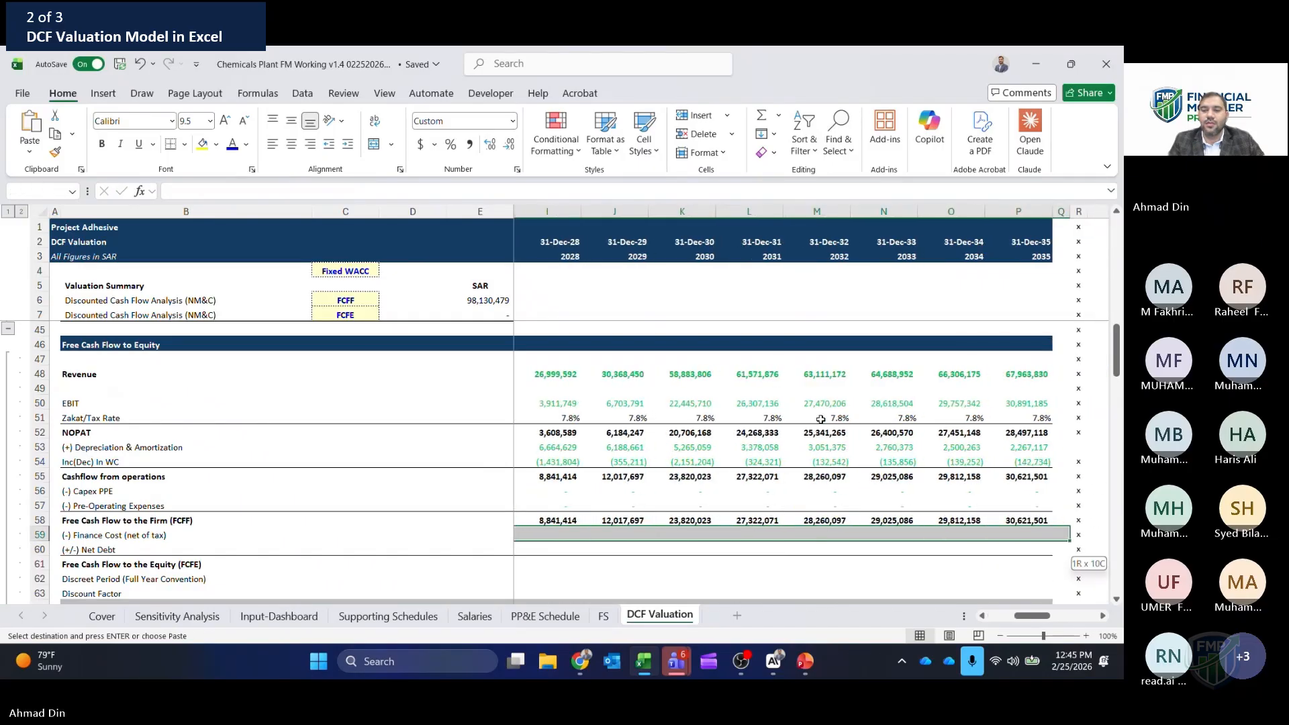
key("Return")
- Lock the row of the FS finance cost reference in the G59 formula, making it FS!H$20
key("Left")
key("Left")
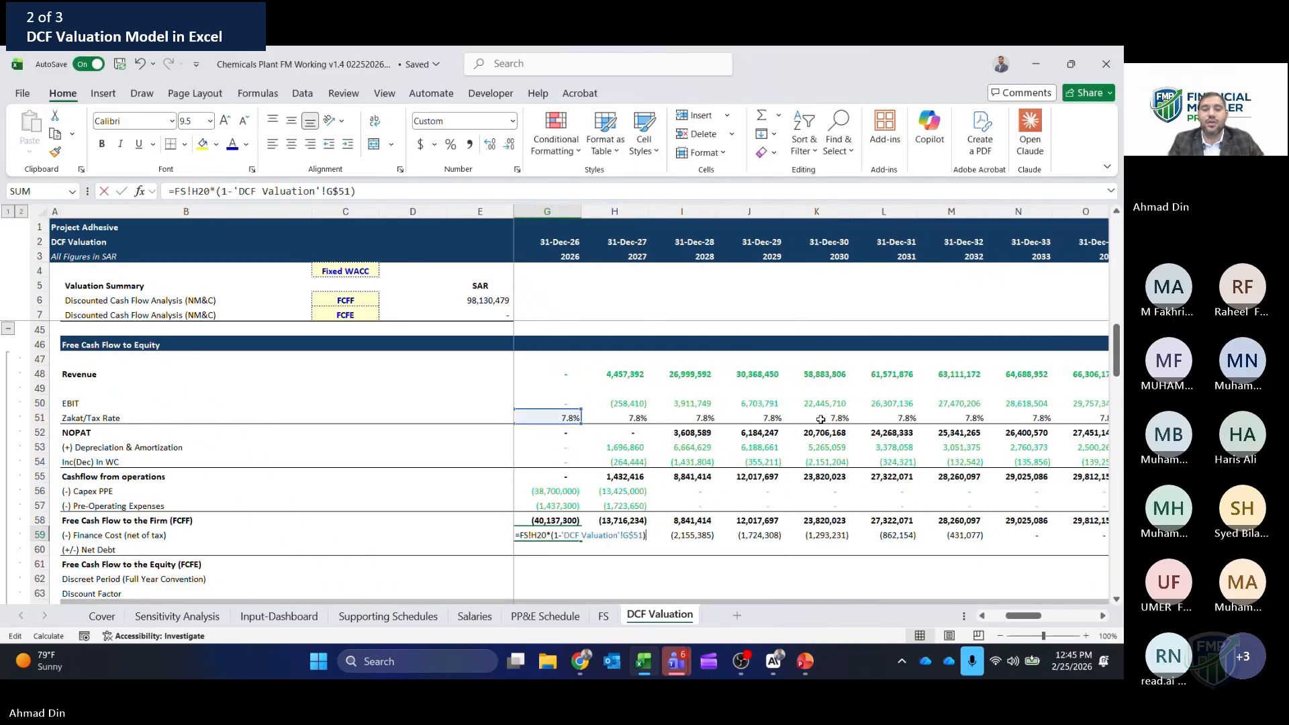
key("Right")
key("F2")
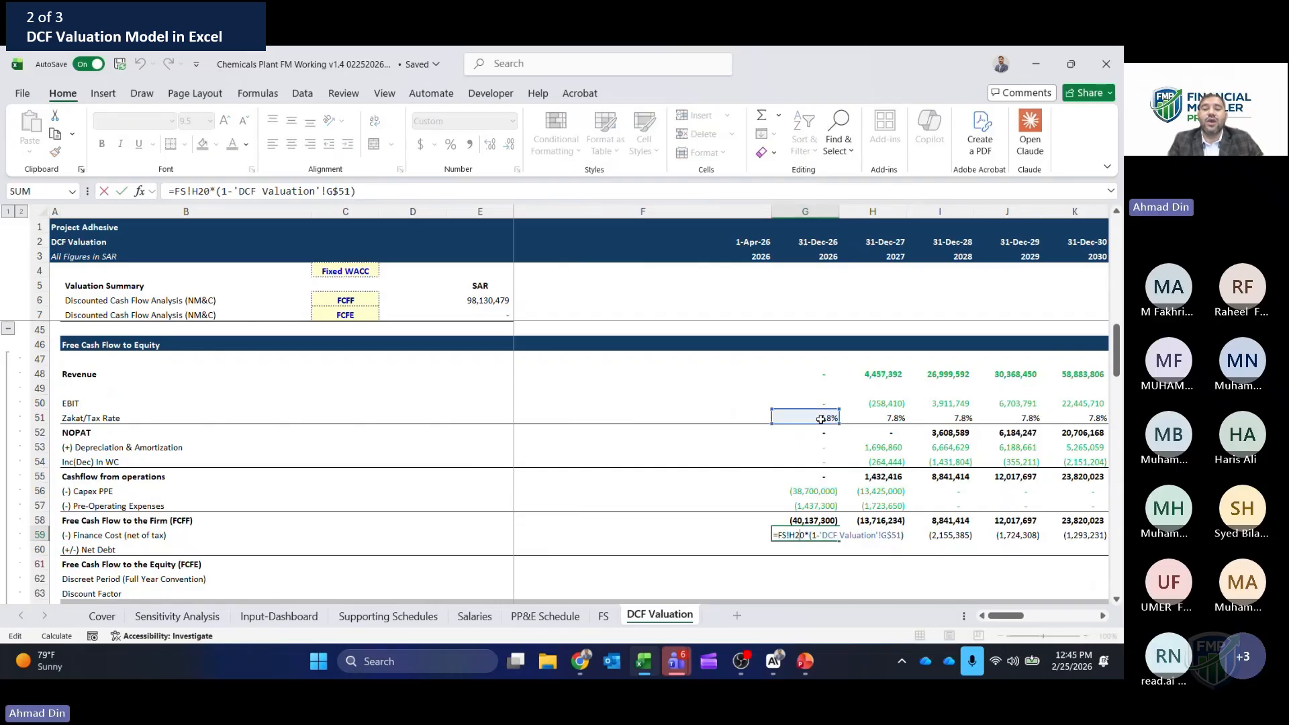
key("F4")
key("F4")
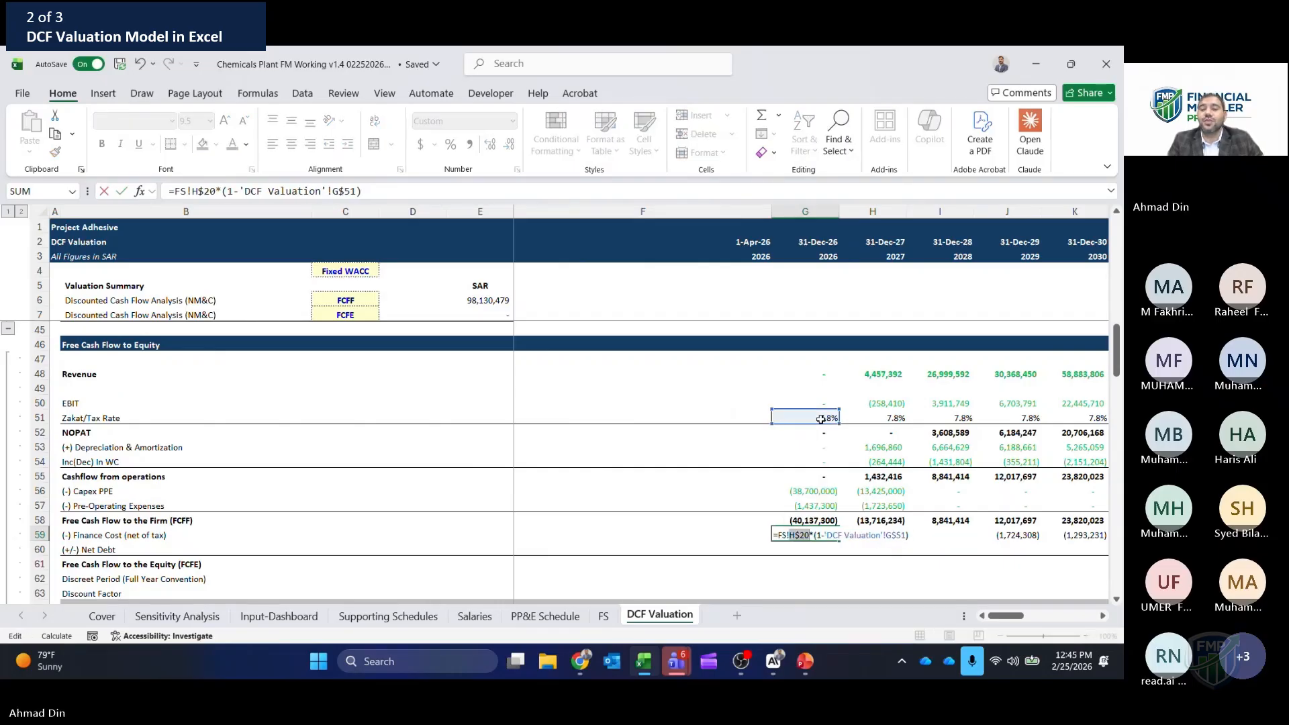
key("Tab")
key("ctrl+shift+Right")
key("Left")
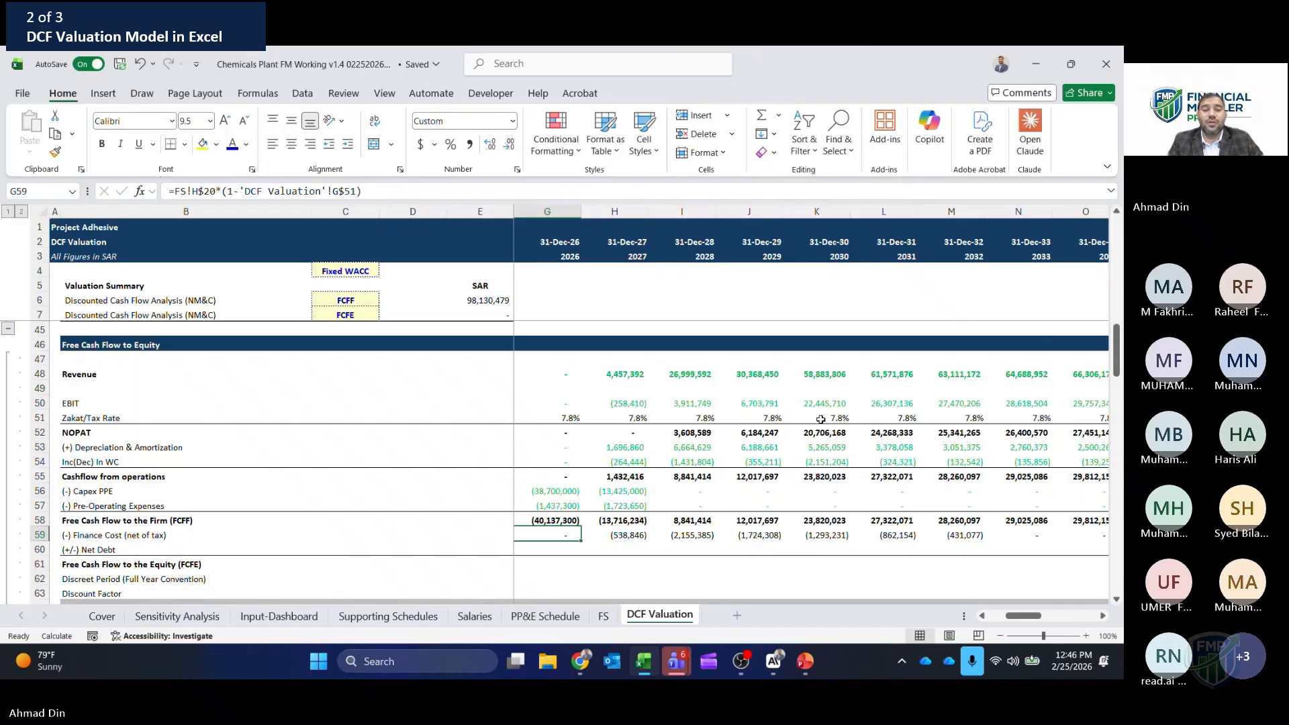
- Paste only the formatting of the Pre-Operating Expenses row G57:P57 onto the Finance Cost (net of tax) row 59
key("Up")
key("Left")
key("Down")
key("Up")
key("Up")
key("Right")
key("ctrl+shift+Right")
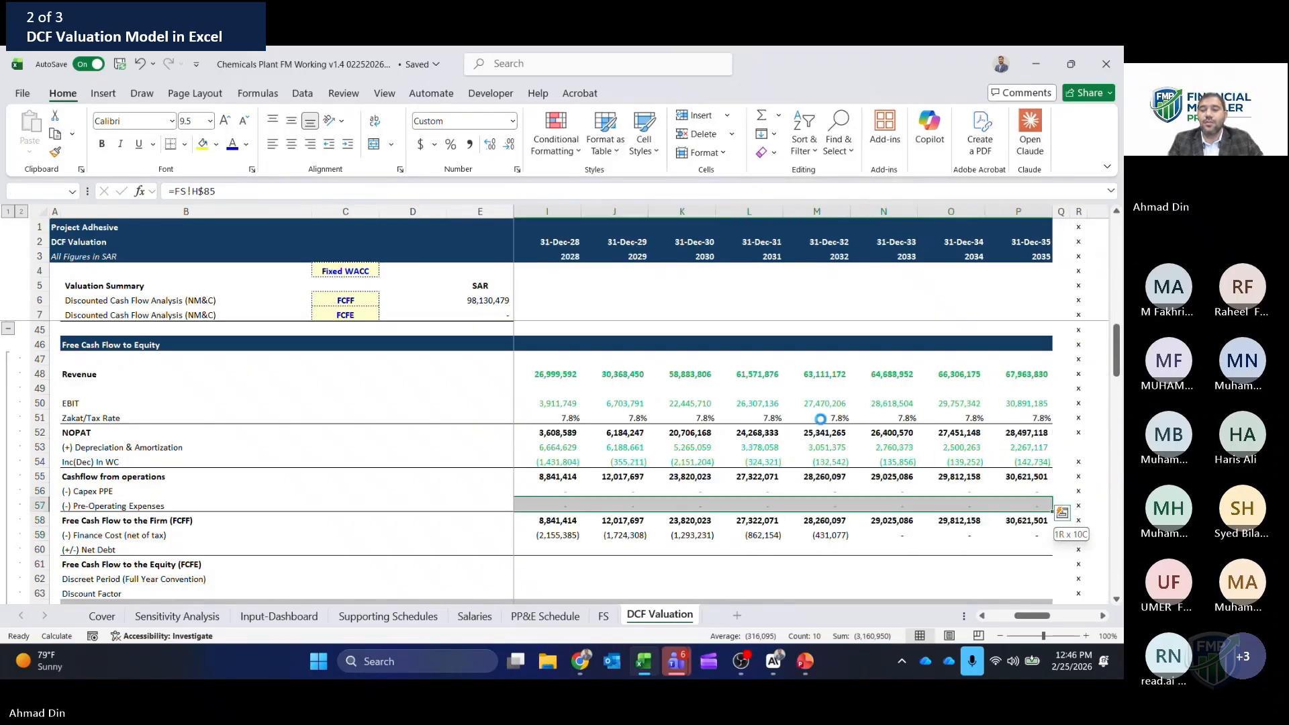
key("ctrl+c")
key("Down")
key("Down")
key("ctrl+alt+v")
key("t")
key("Return")
key("Escape")
key("Down")
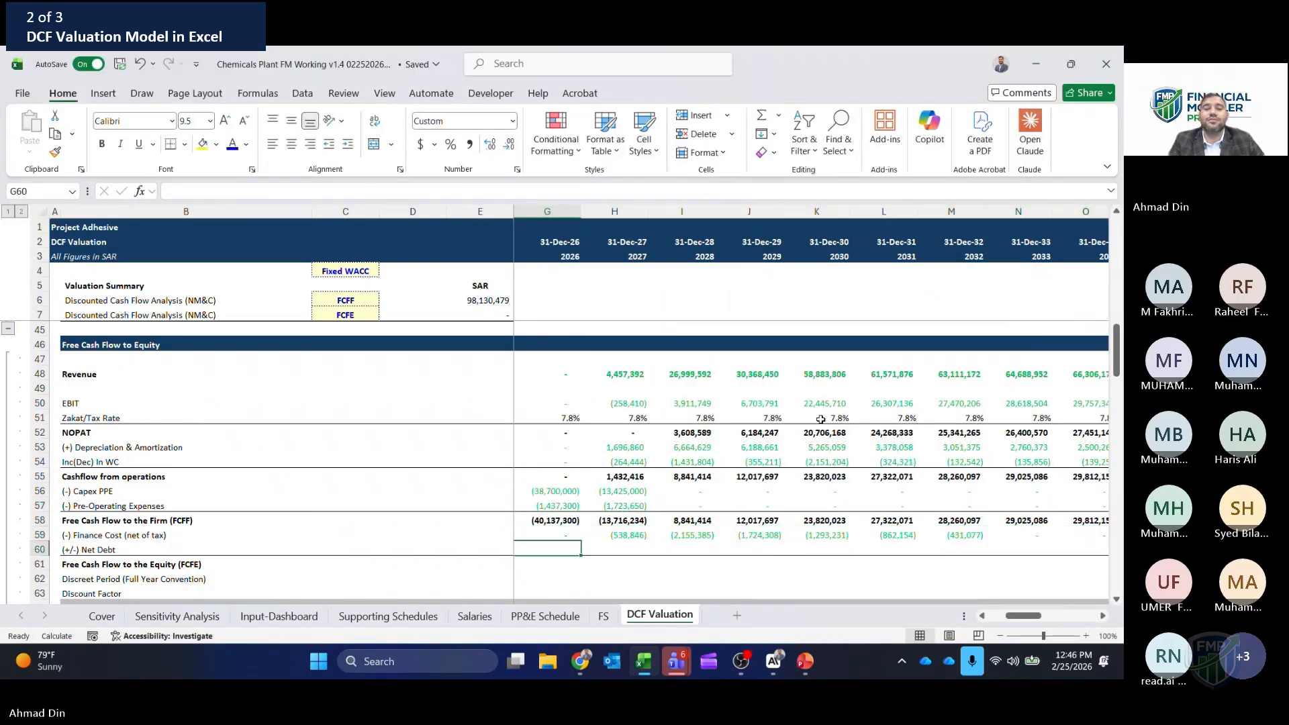
- Link the 2026 Net Debt cell G60 to the (Inc/Dec) in Long Term - Loan value in FS!H90
key("Left")
key("Right")
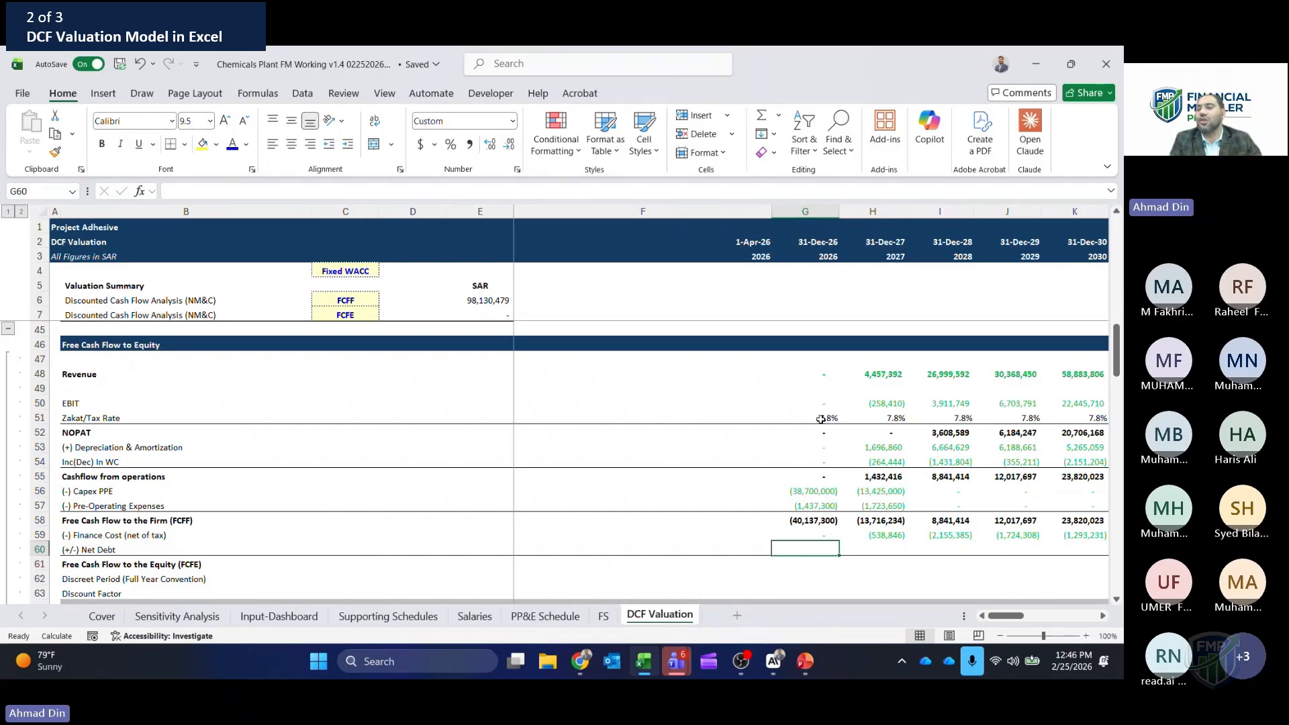
type("=")
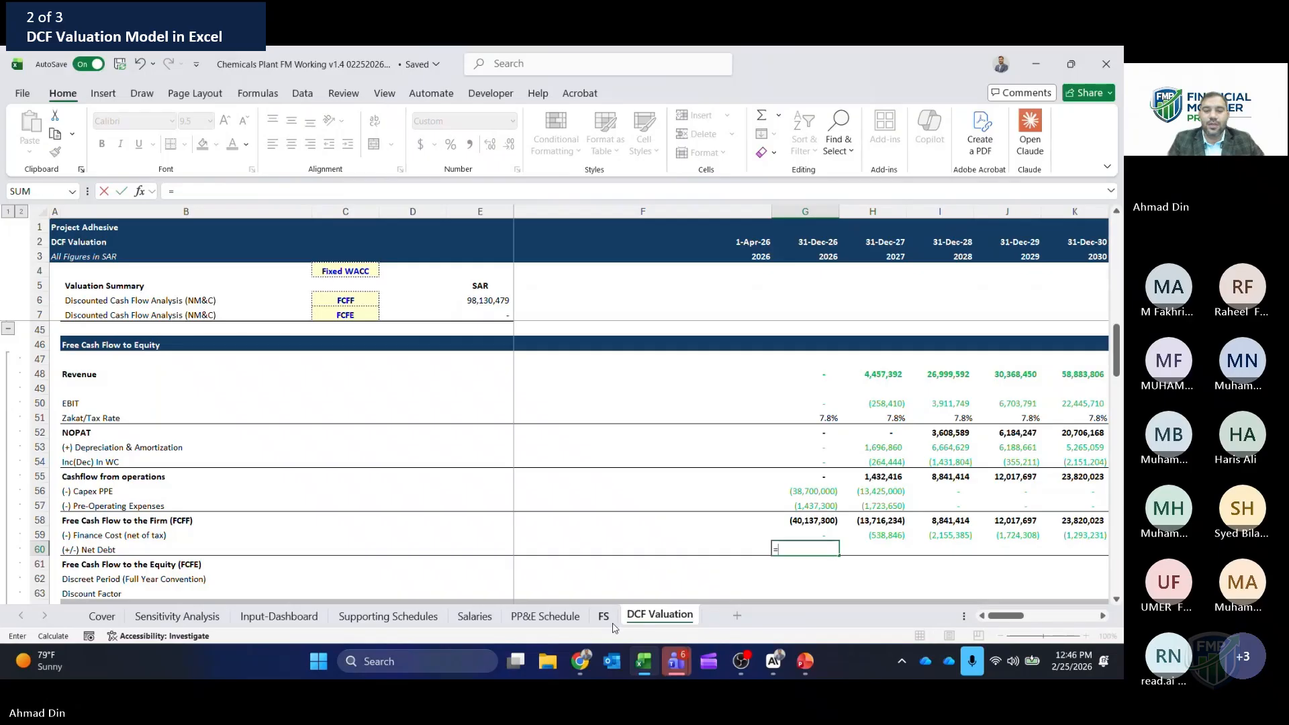
left_click(603, 616)
left_click(551, 575)
key("Down")
key("Down")
key("Down")
key("Down")
key("Down")
key("Down")
key("Down")
key("Down")
key("Down")
key("Down")
key("Down")
key("Down")
key("Down")
key("Down")
key("Down")
key("Down")
key("Down")
key("Down")
key("Down")
key("Down")
key("Down")
key("Down")
key("Down")
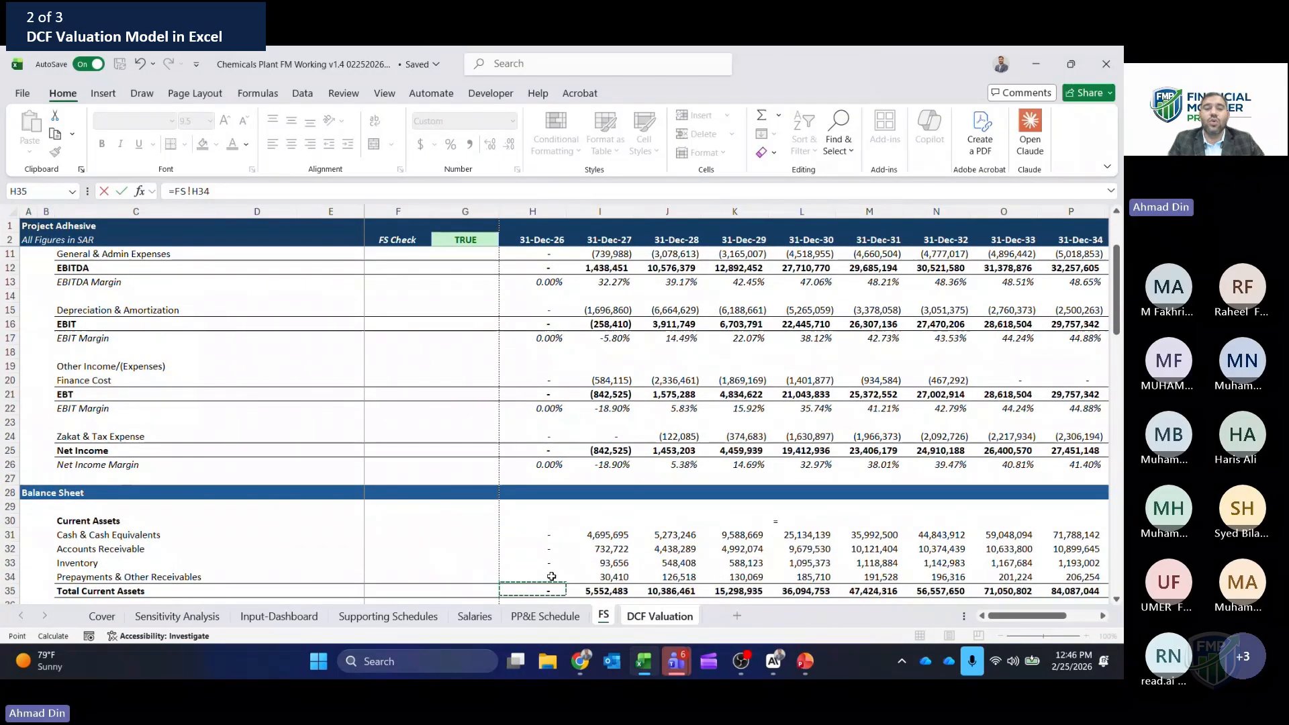
key("Down")
key("Down")
key("Down")
key("Down")
key("Down")
key("Down")
key("Down")
key("Down")
key("Down")
key("Down")
key("Down")
key("Down")
key("Down")
key("Down")
key("Down")
key("Down")
key("Down")
key("Down")
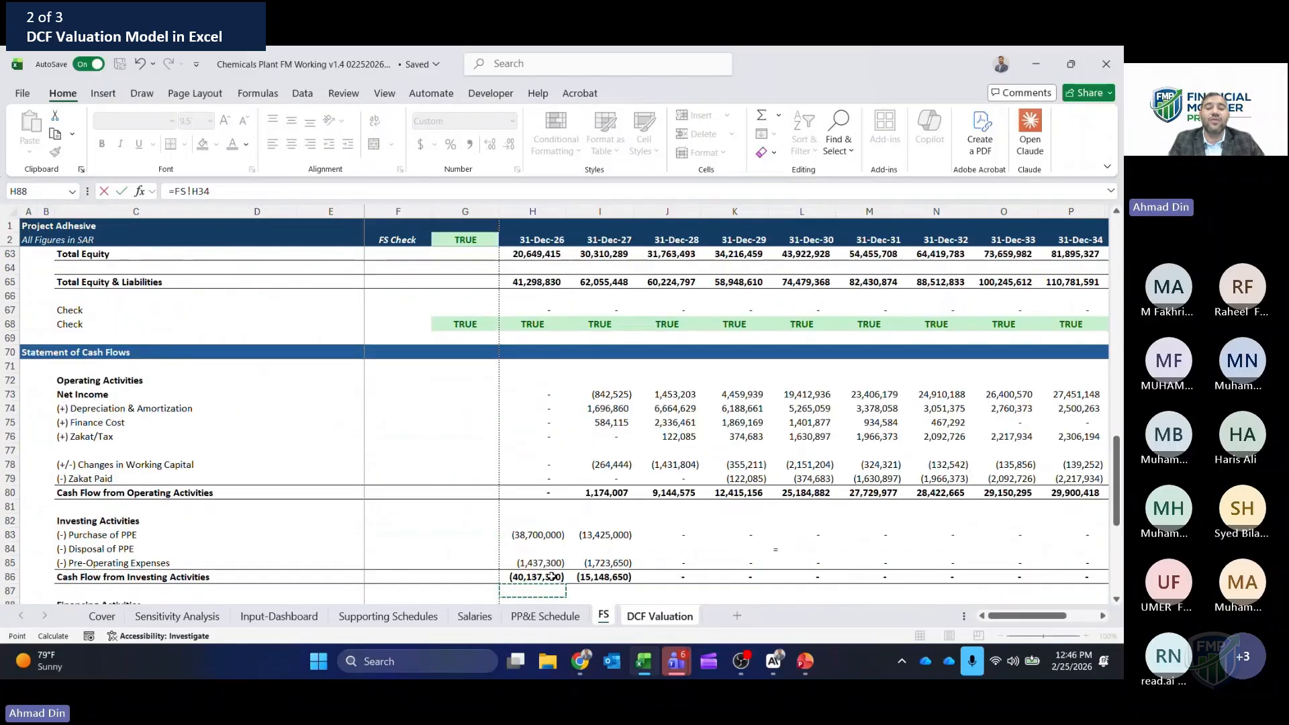
key("Up")
key("Up")
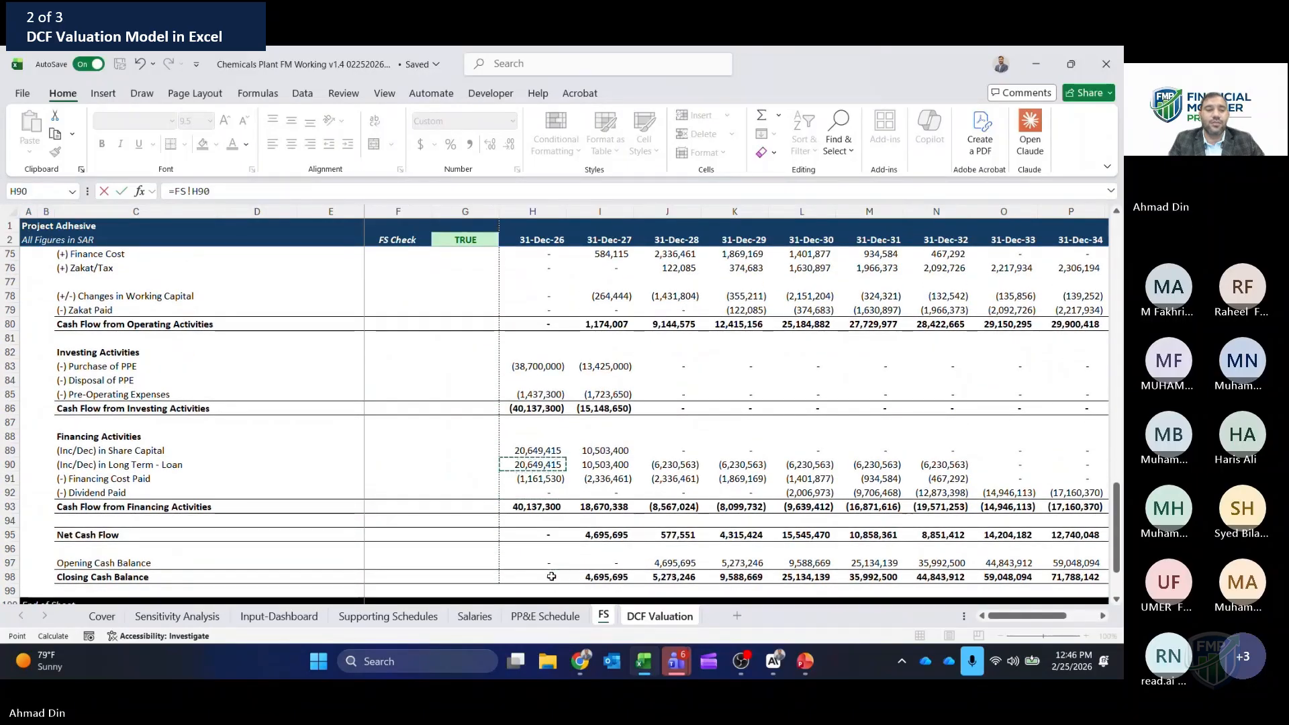
key("Left")
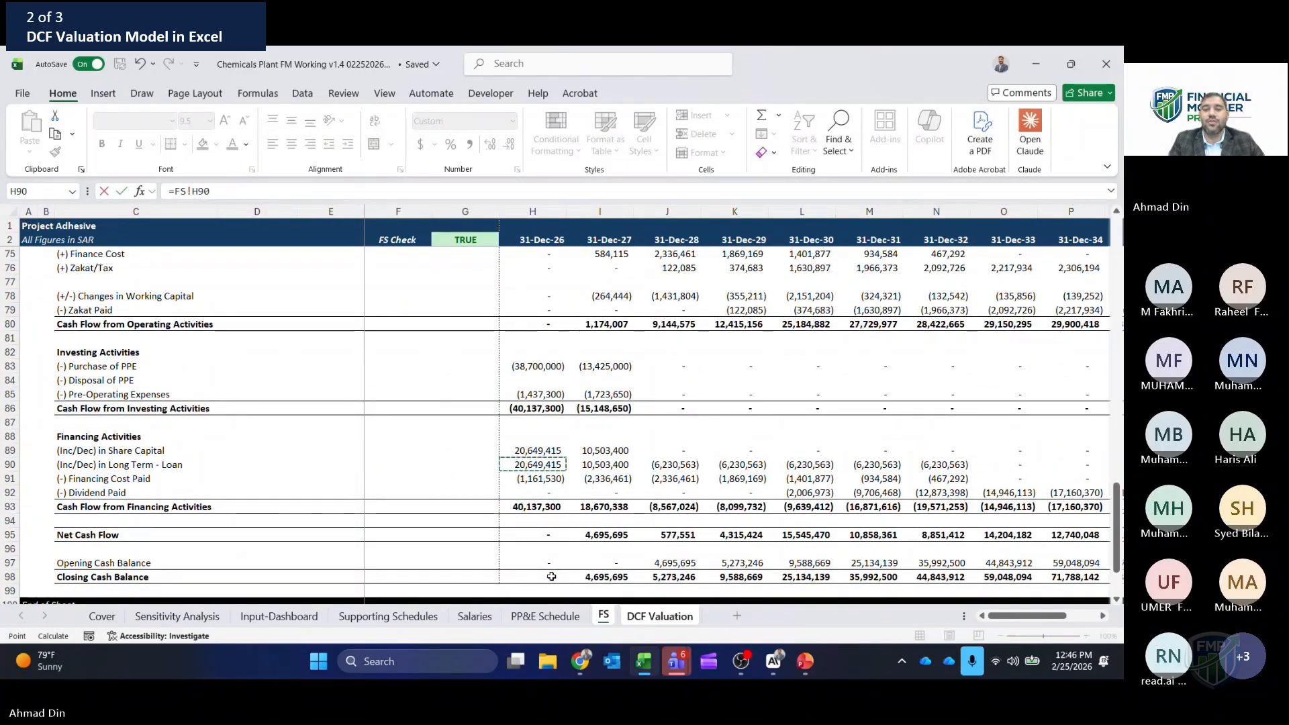
key("Return")
- Copy the Net Debt formula from G60 across the remaining forecast years, starting at H60
key("Up")
key("ctrl+c")
key("Right")
key("ctrl+shift+Right")
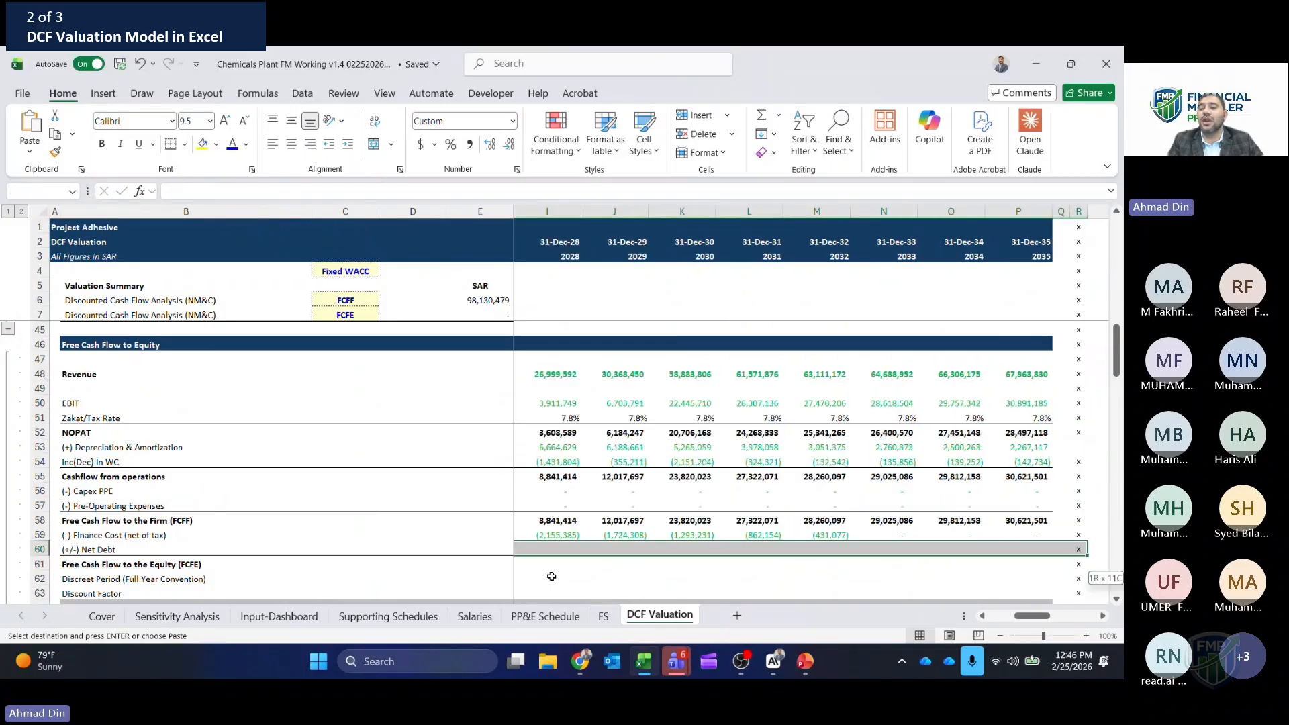
key("Return")
- Paste only the formatting of the Finance Cost (net of tax) row G59:P59 onto the Net Debt row 60
key("Left")
key("Up")
key("ctrl+shift+Right")
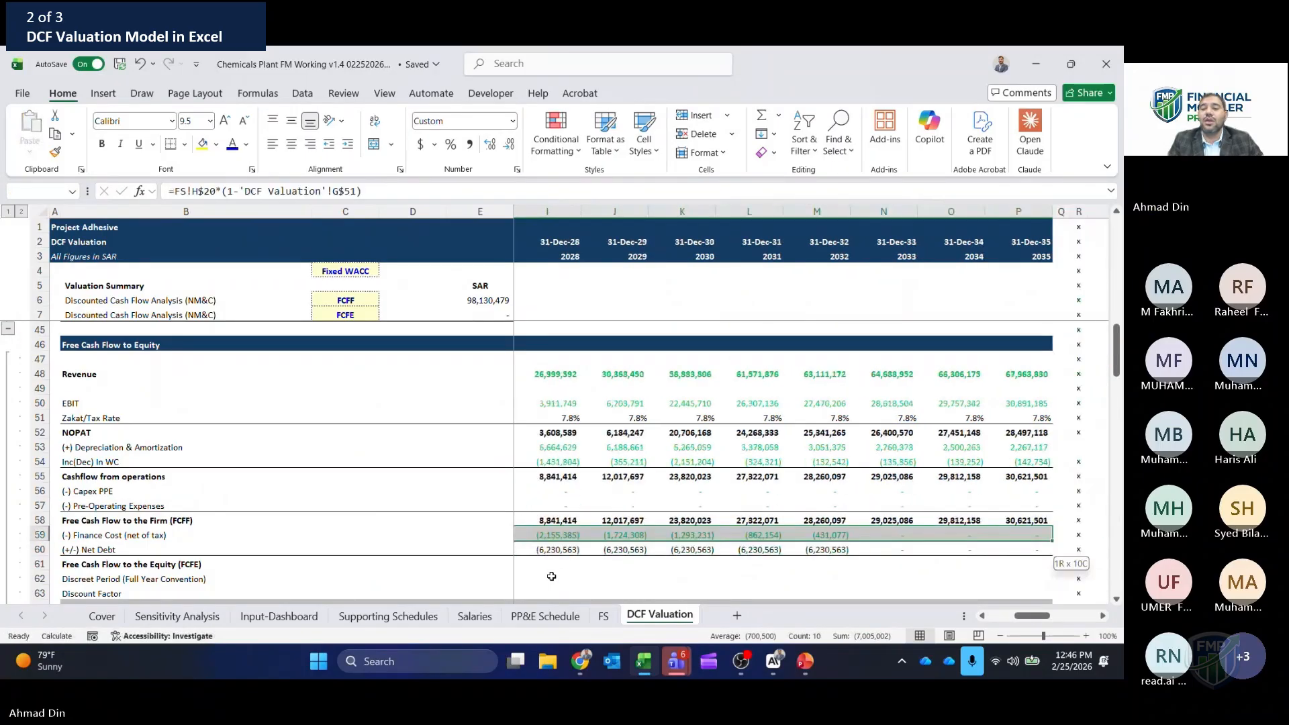
key("ctrl+c")
key("Down")
key("ctrl+shift+Right")
key("Escape")
- Calculate the 2026 Free Cash Flow to the Equity in G61 as the sum of G58:G60
key("Down")
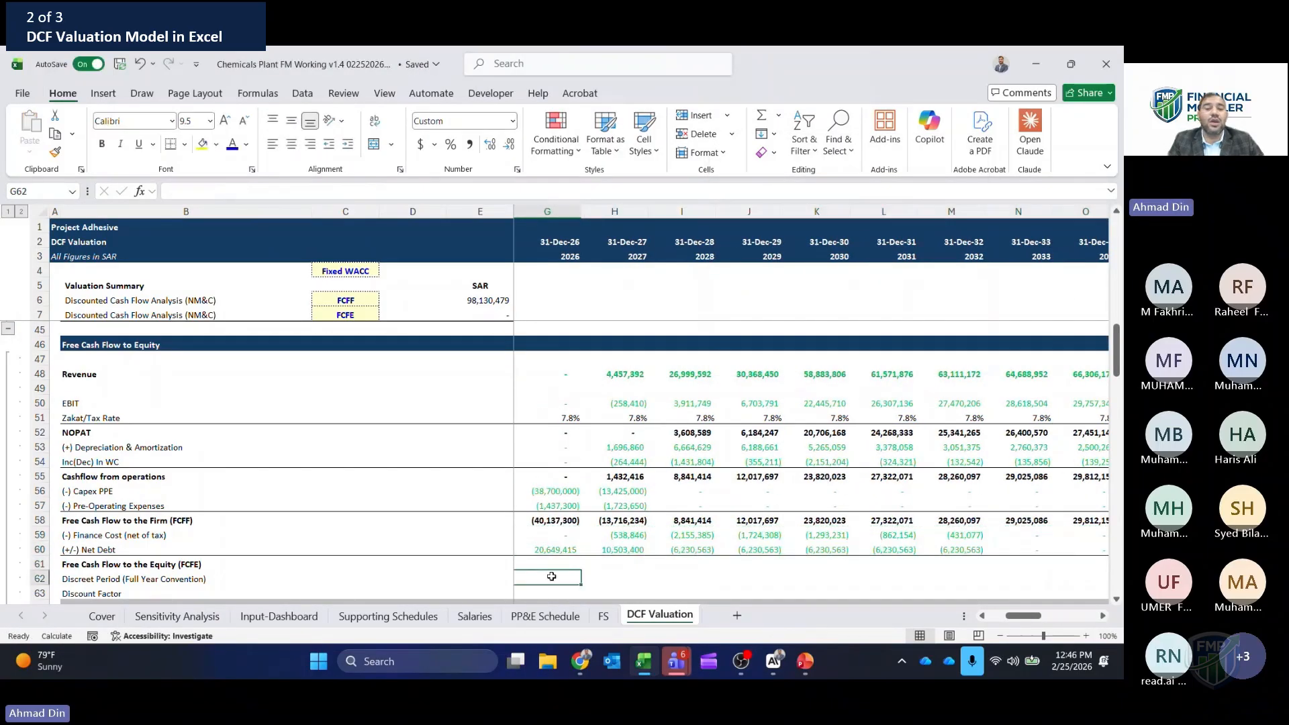
key("Down")
key("Up")
key("Left")
key("Right")
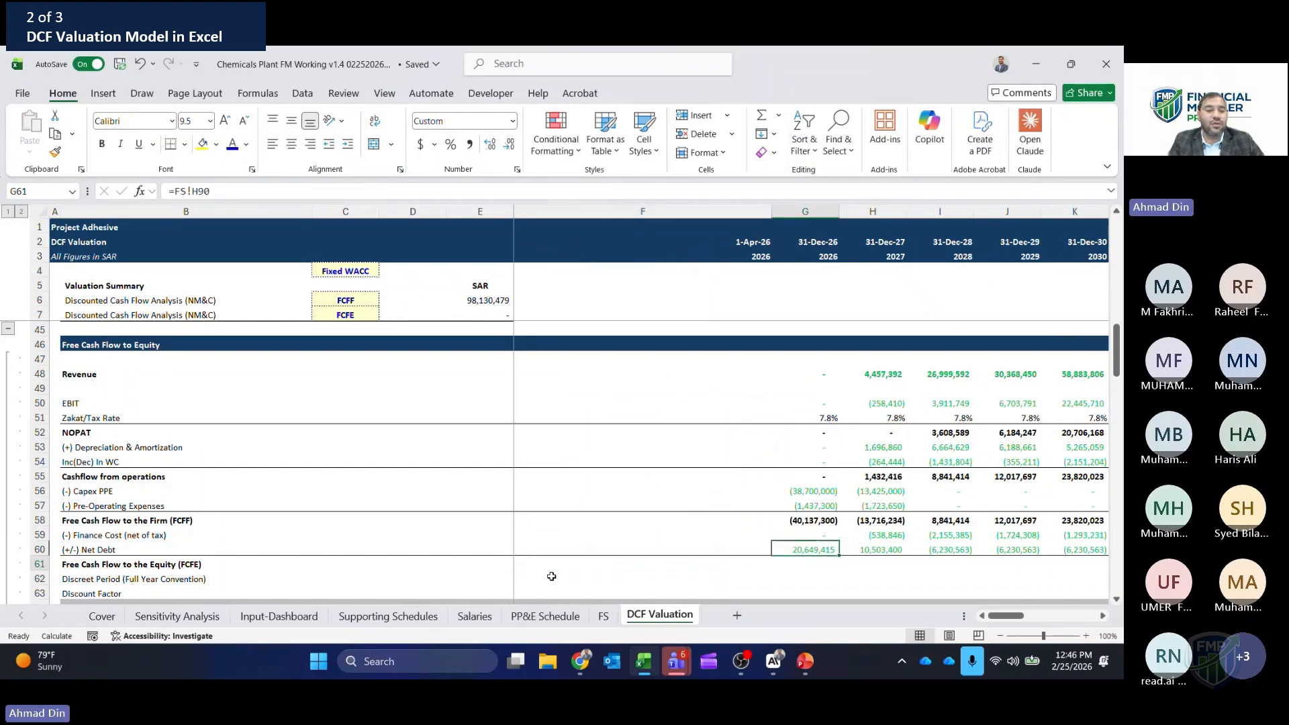
type("=sum(")
key("Up")
key("Up")
key("Up")
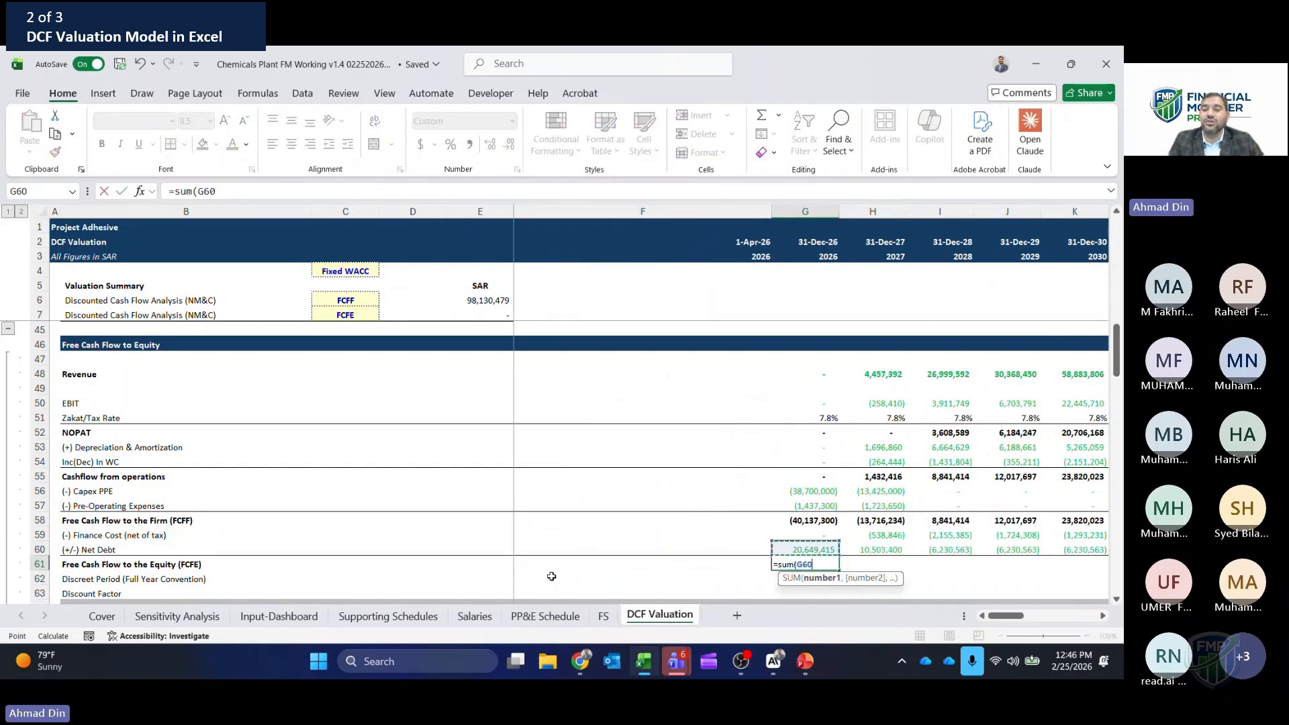
key("shift+Down")
key("shift+Down")
key("ctrl+Return")
- Copy the Free Cash Flow to the Equity formula from G61 across H61:P61
key("ctrl+c")
key("Right")
key("ctrl+shift+Right")
key("Return")
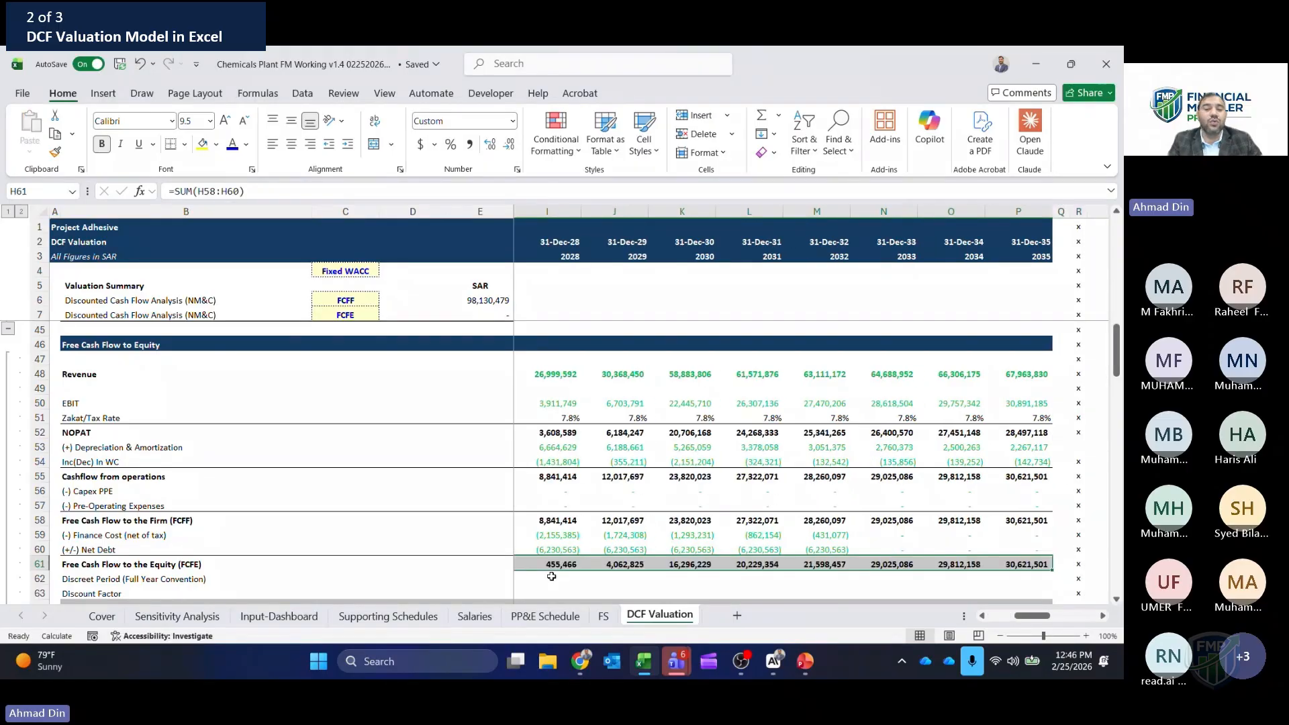
- Start the Discreet Period row with 0 in G62 and the formula =G62+1 in H62
key("Home")
key("Down")
key("Down")
key("Right")
key("Right")
key("Right")
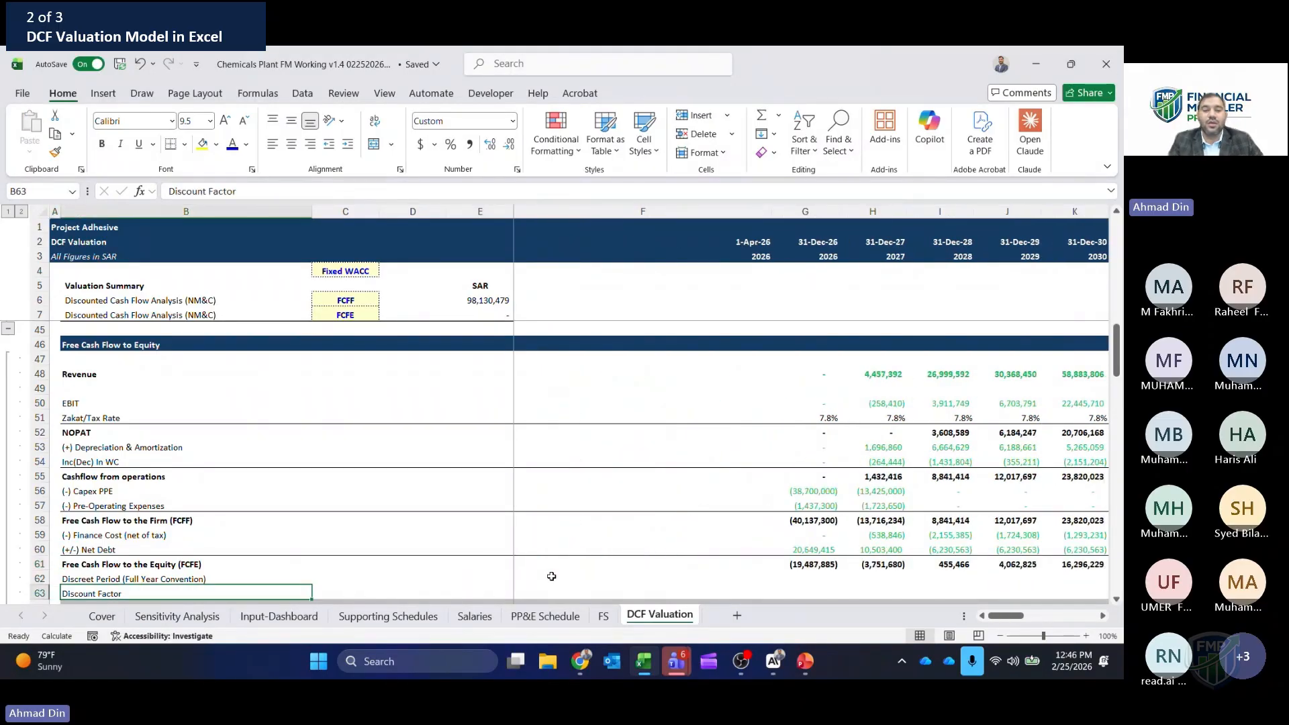
key("Up")
key("Right")
key("Right")
key("Right")
key("Right")
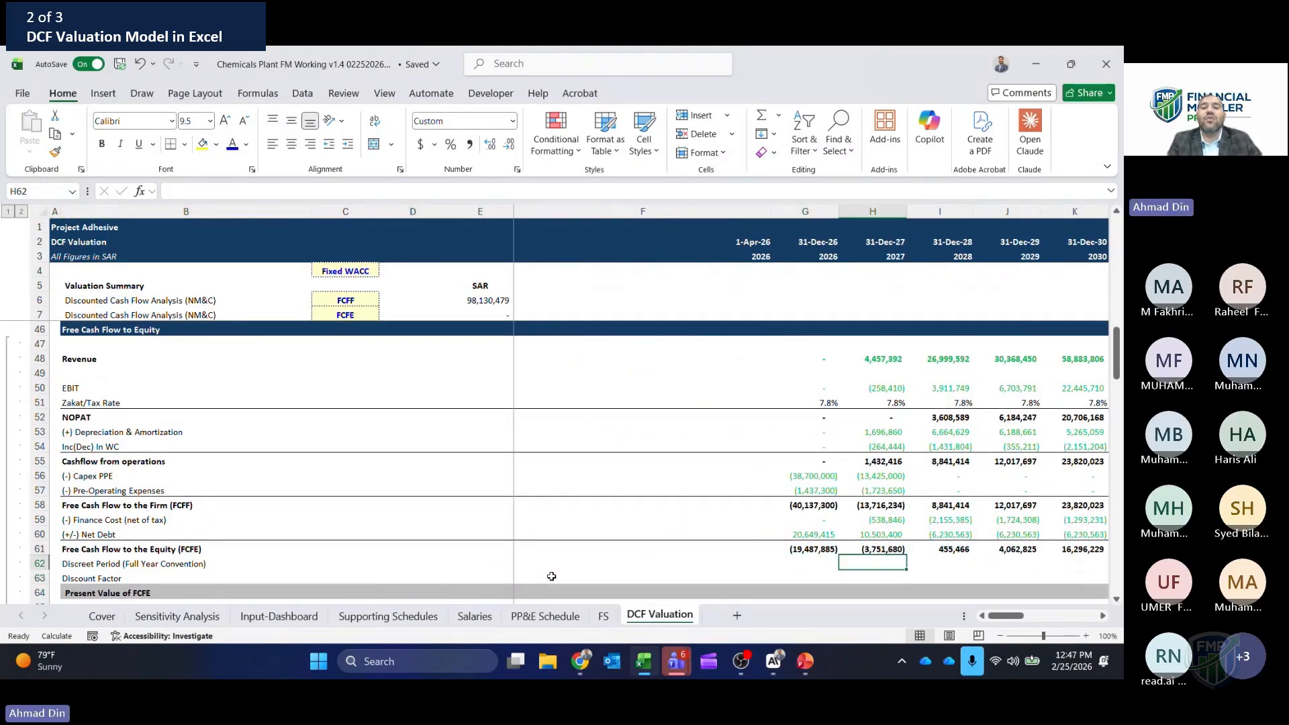
key("Left")
type("0")
key("Right")
type("=")
key("Left")
type("+1")
key("Return")
- Copy the Discreet Period formula from H62 across the remaining forecast years, I62:P62
key("Up")
key("ctrl+c")
key("Right")
key("ctrl+shift+Right")
key("Return")
- Enter the 2026 Discount Factor formula =(1+E$100)^-G62 in G63, using the Cost of equity (ke) and the discreet period
key("Left")
key("Left")
key("Left")
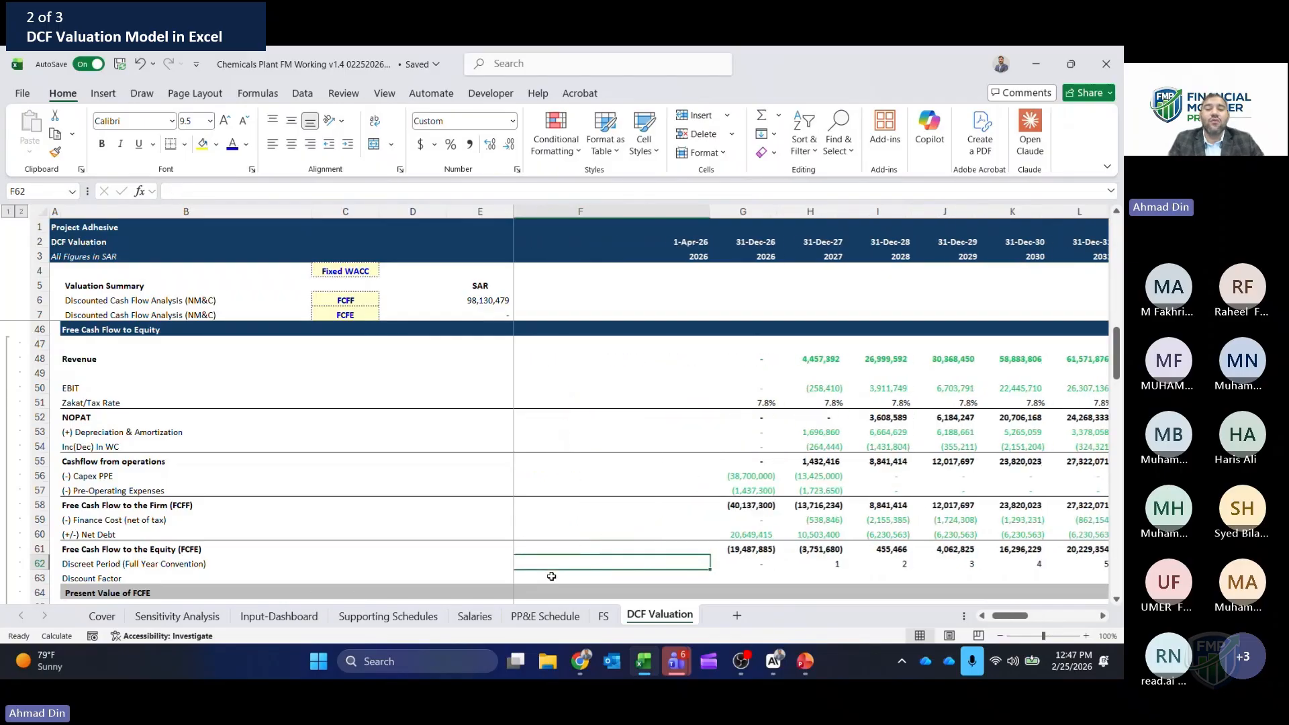
key("Right")
key("Down")
type("=")
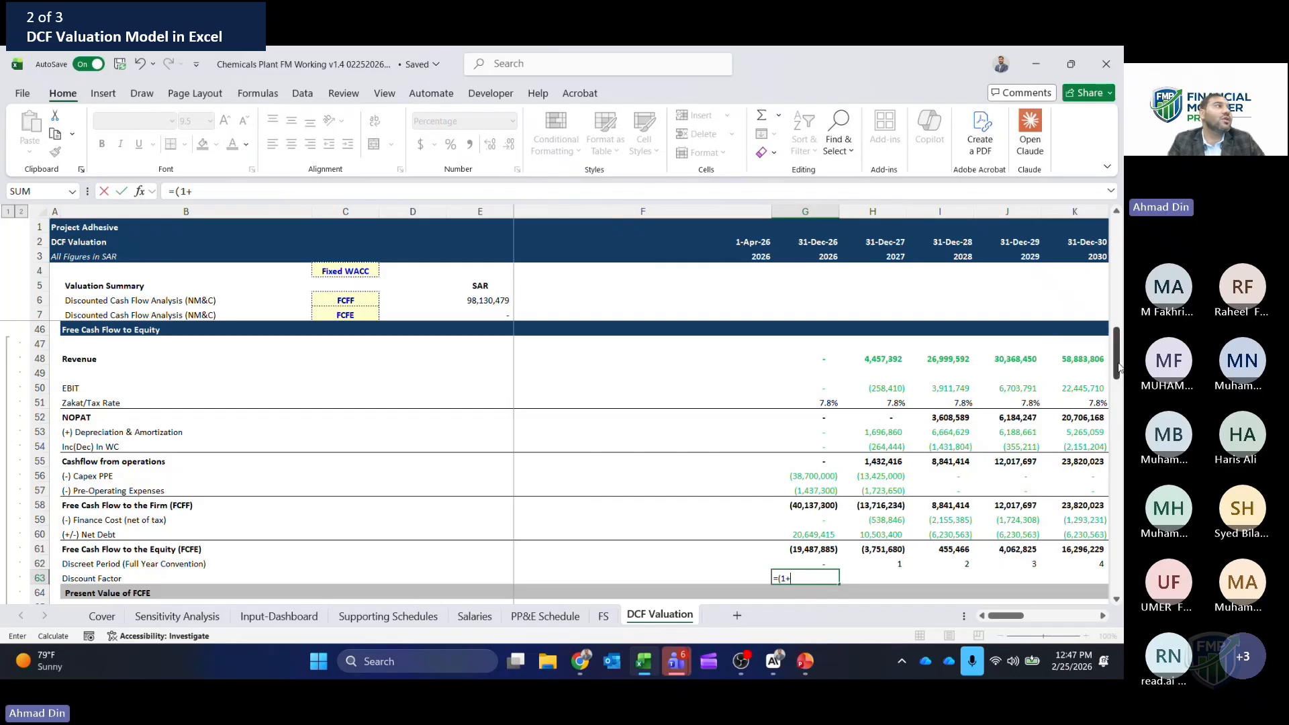
left_click_drag(1117, 363, 1117, 512)
left_click(488, 368)
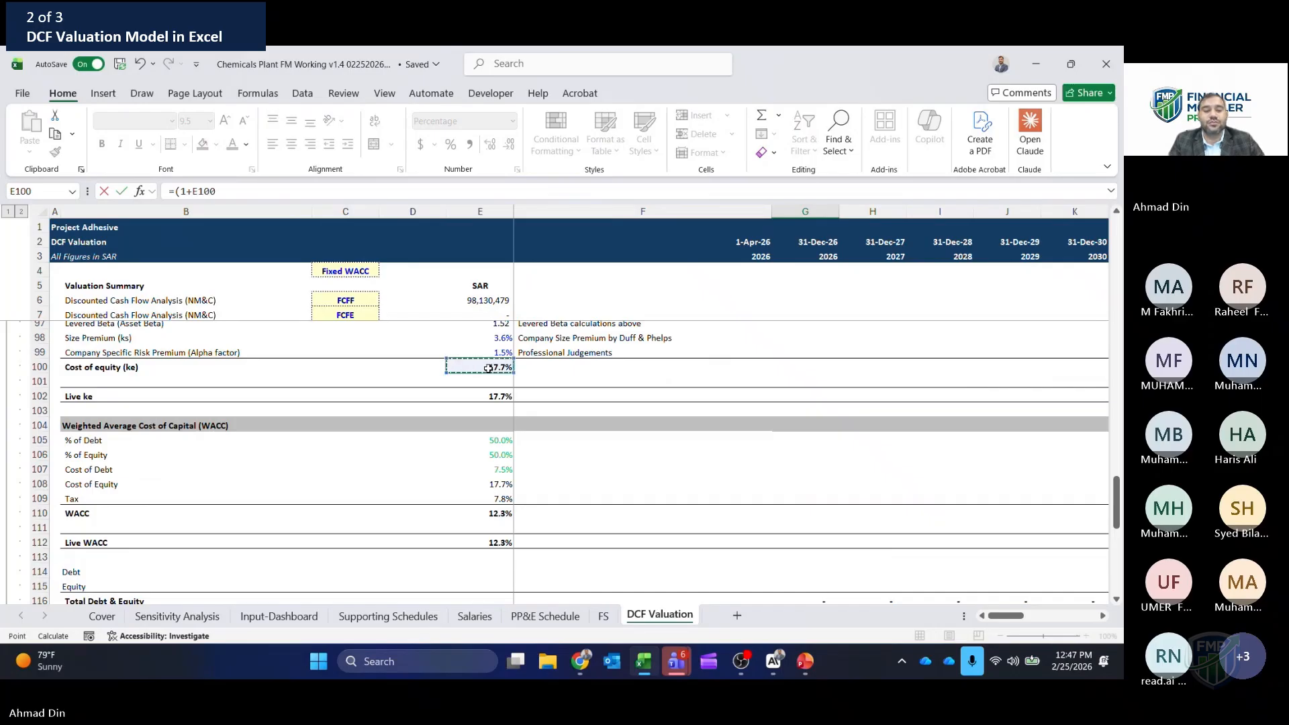
type(")^-")
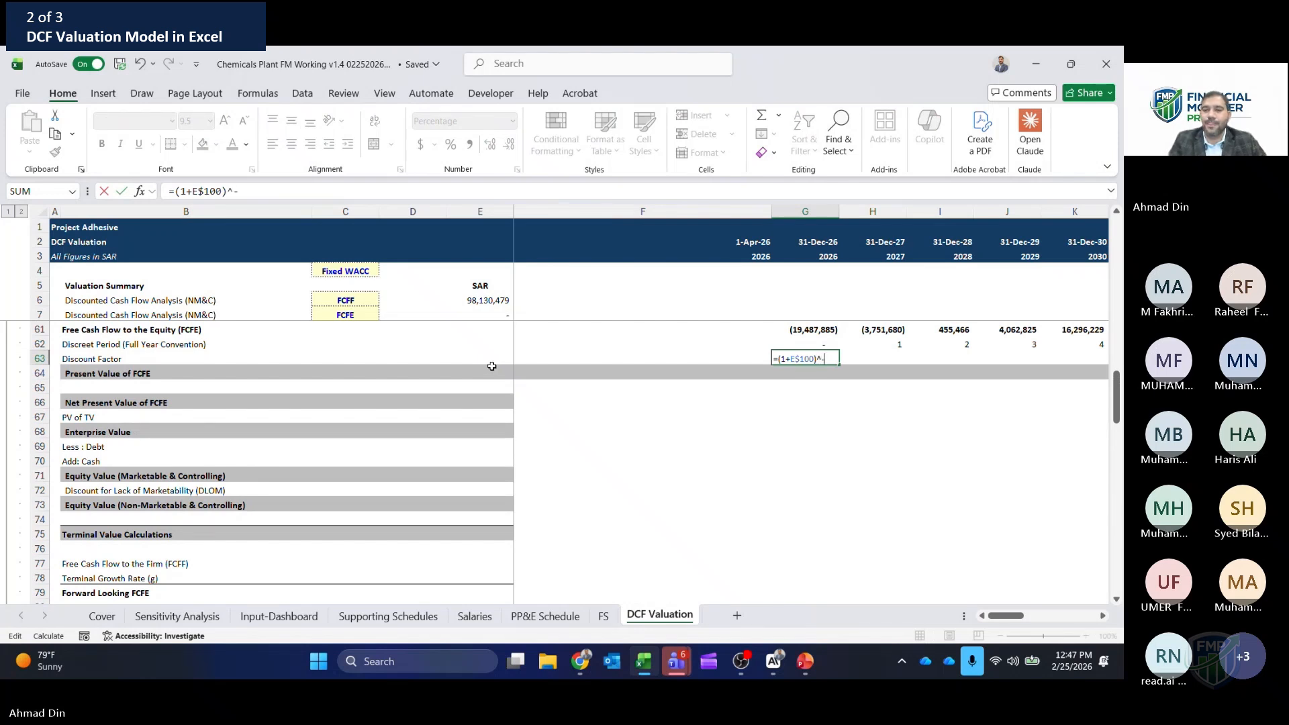
left_click(820, 346)
key("ctrl+Return")
- Try to copy the Discount Factor formula with the row-locked E$100 reference from G63 across H63:P63
key("ctrl+c")
key("shift+Right")
key("shift+Right")
key("shift+Right")
key("shift+Right")
key("shift+Right")
key("shift+Right")
key("shift+Right")
key("shift+Right")
key("shift+Right")
key("shift+Right")
key("Return")
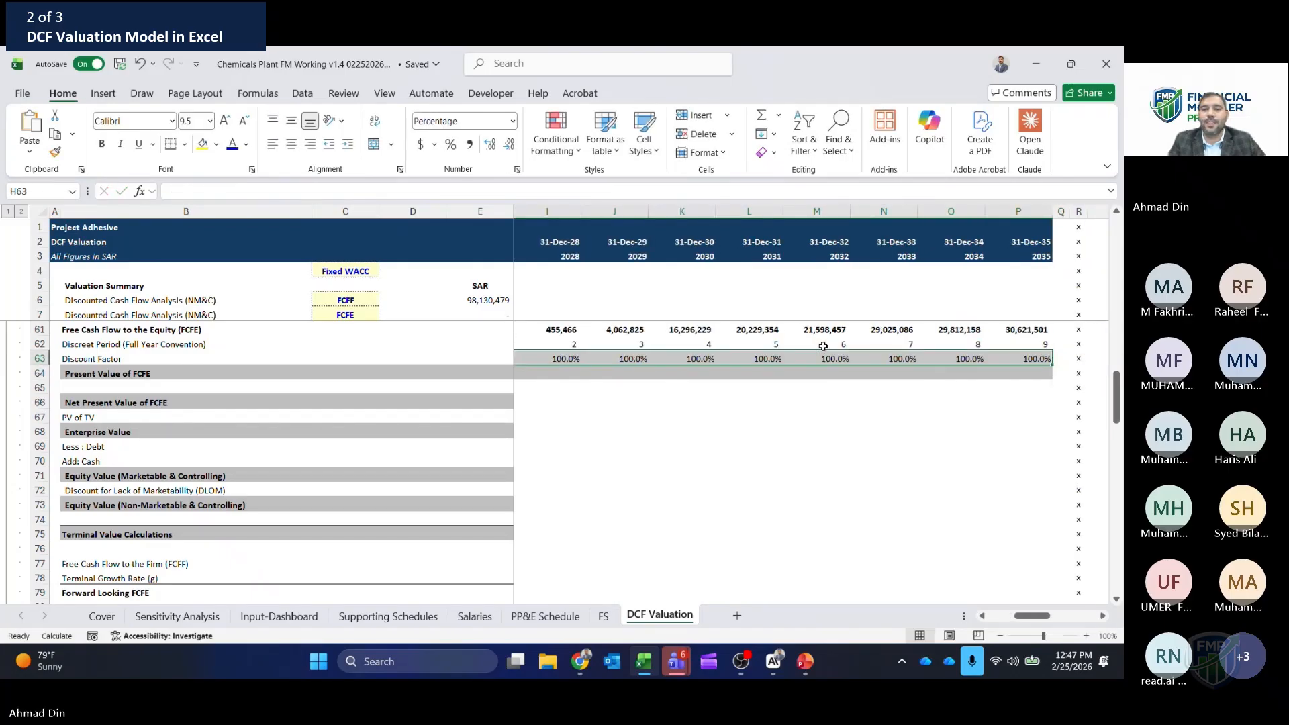
key("Left")
key("F2")
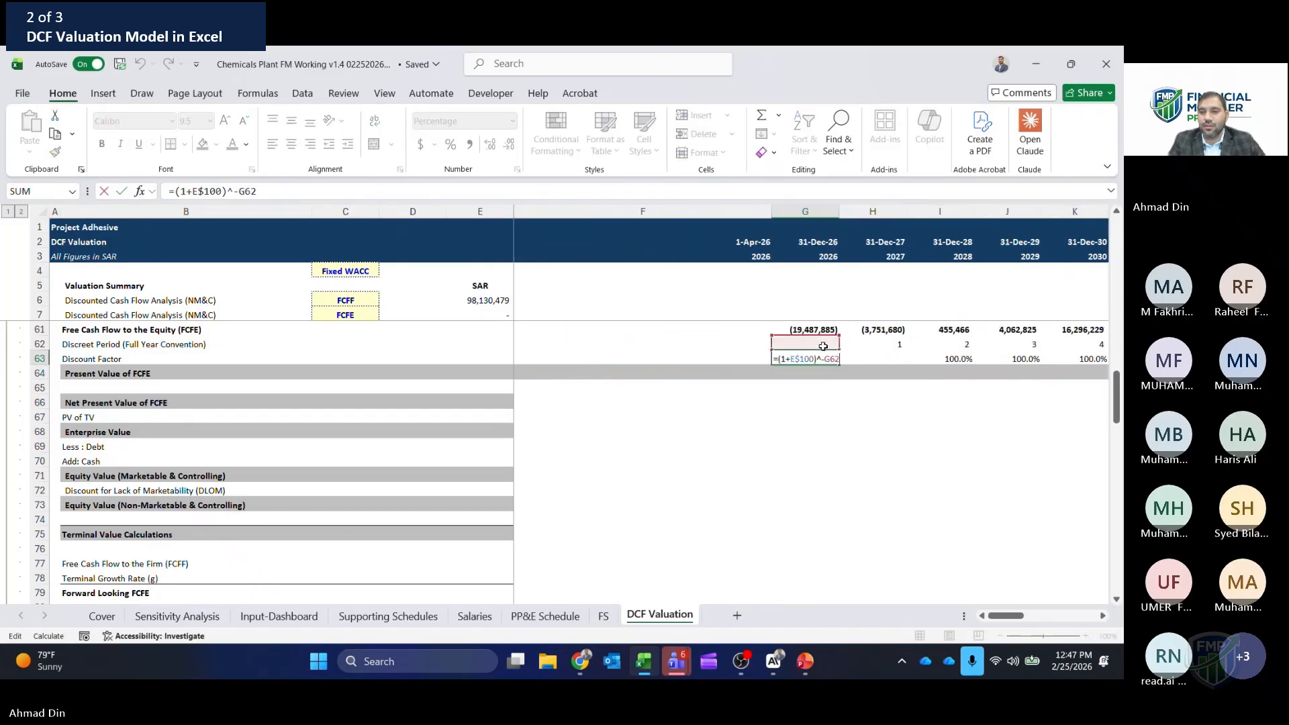
key("ctrl+Return")
key("ctrl+c")
key("Right")
key("ctrl+shift+Right")
key("Return")
- Make the cost of equity reference in G63 fully absolute as $E$100 and fill the corrected Discount Factor across the forecast years
key("Left")
key("F2")
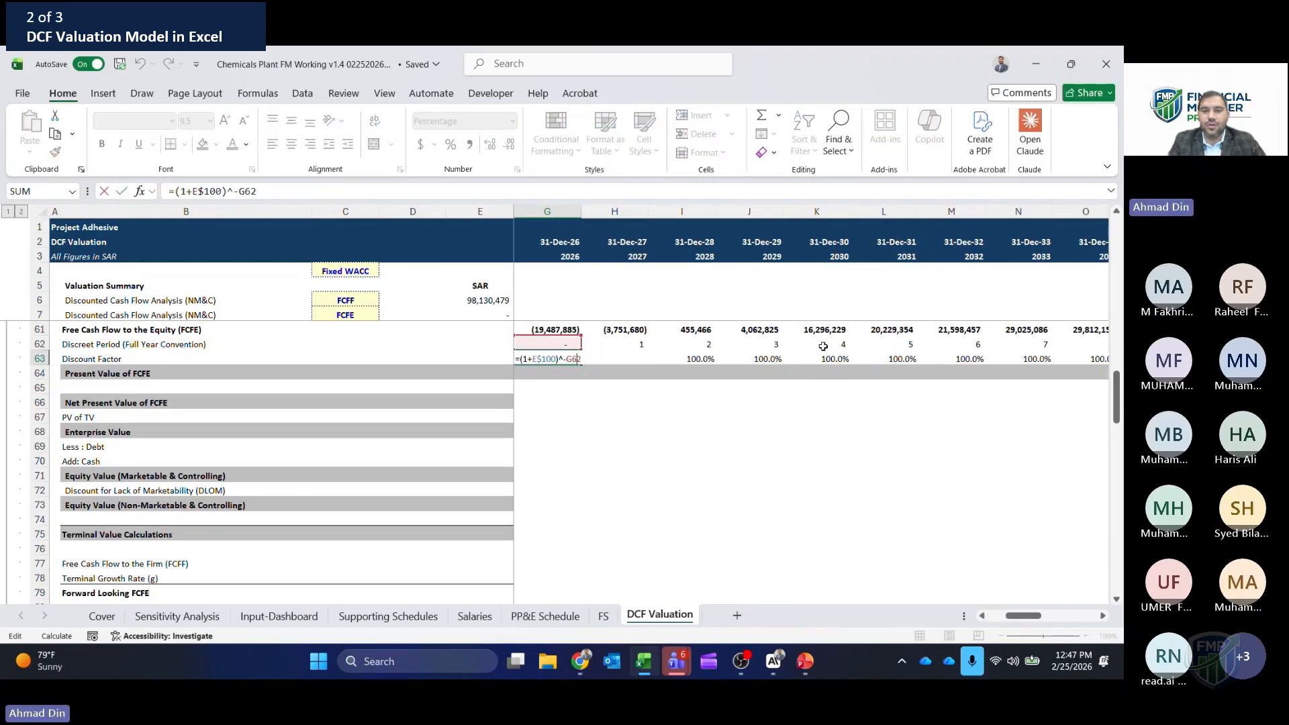
key("BackSpace")
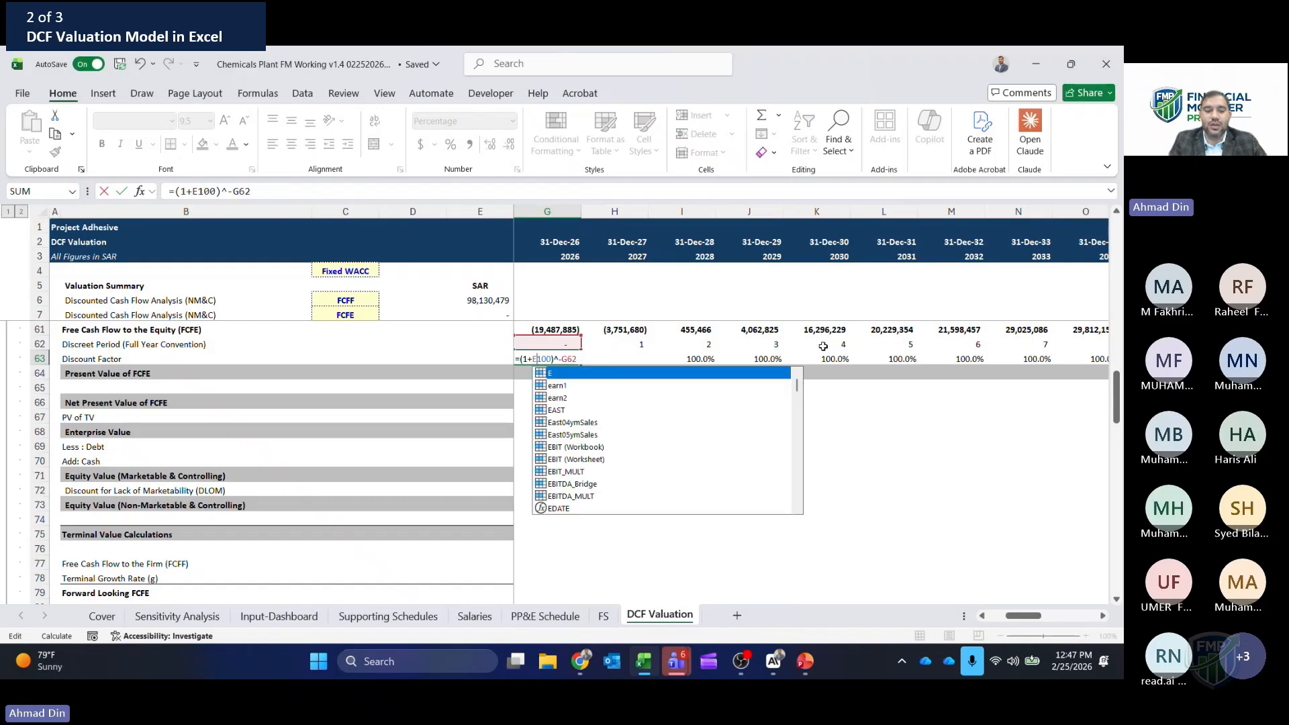
key("F4")
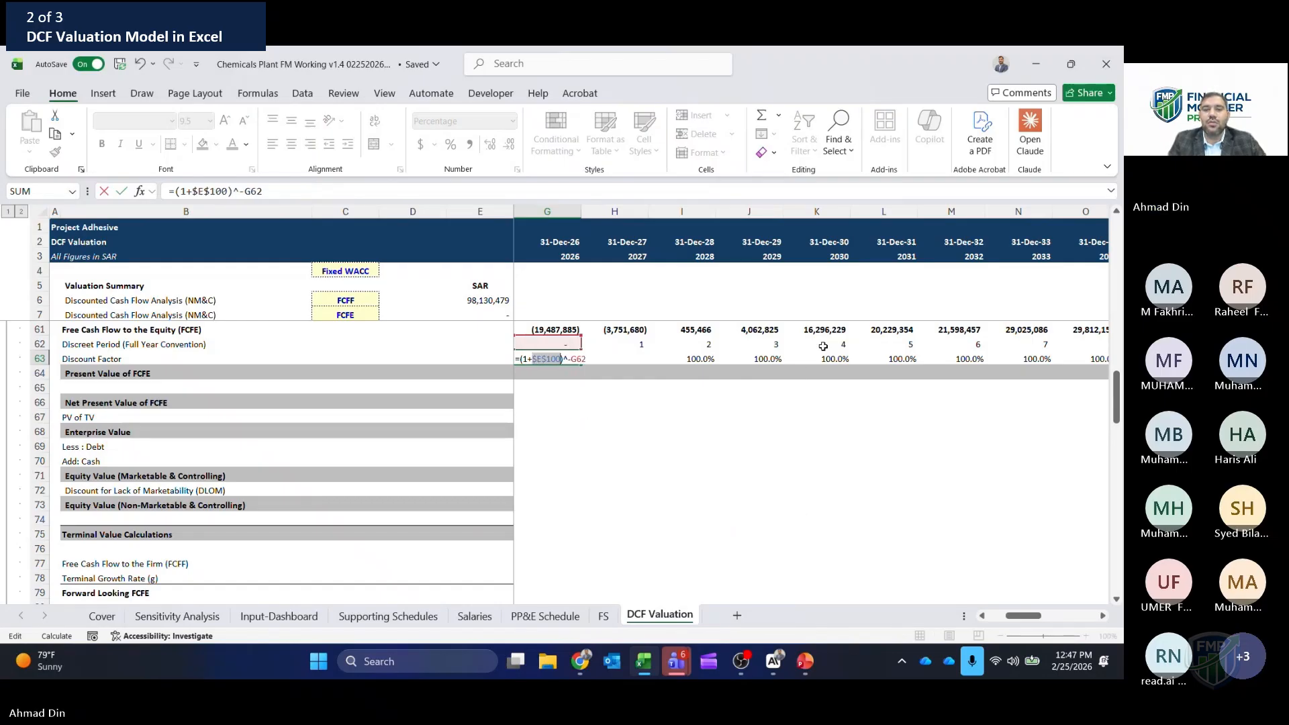
key("shift+Tab")
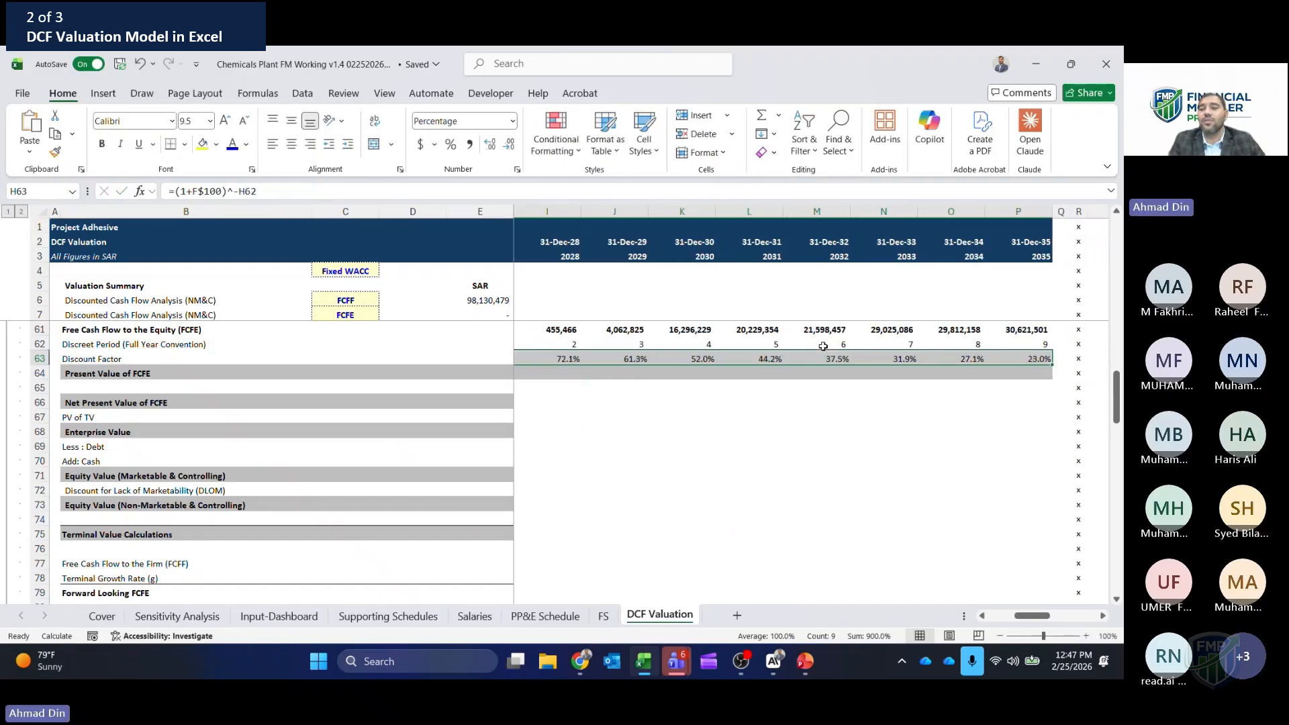
- Calculate the 2026 Present Value of FCFE in G64 as =G61*G63
key("Right")
key("Down")
type("=")
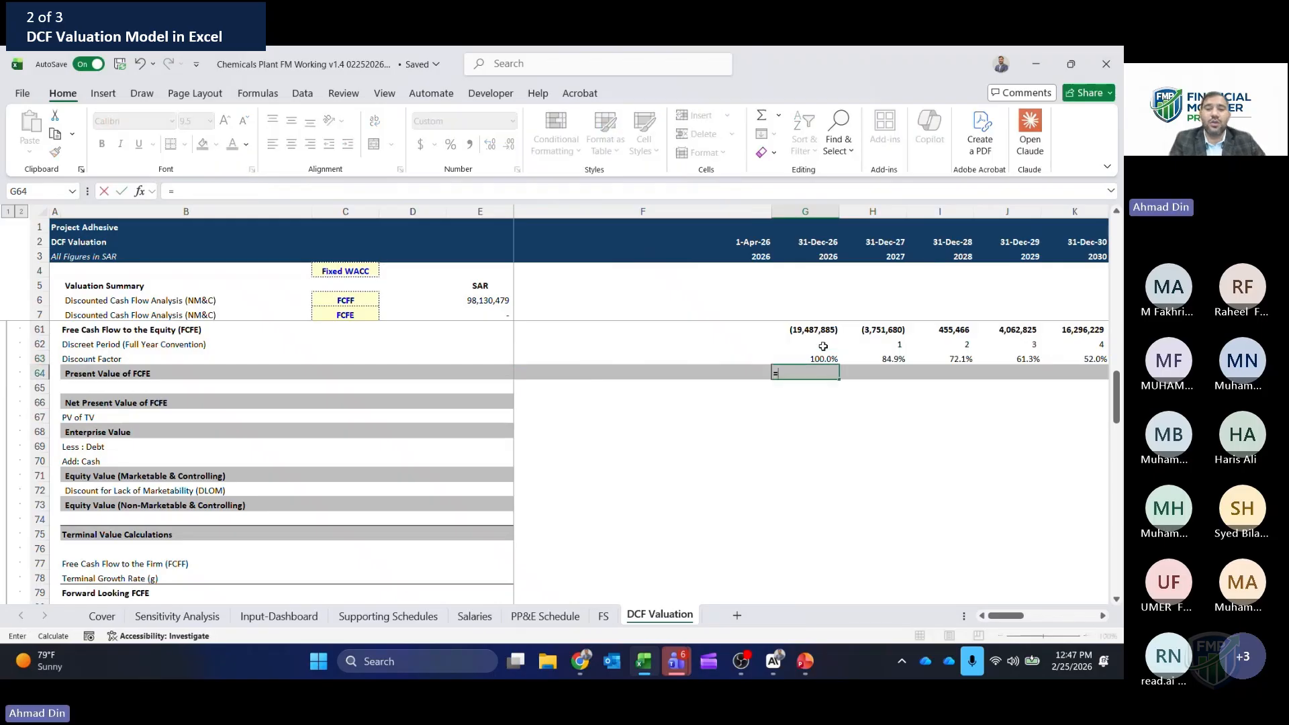
key("Up")
key("Up")
key("Up")
type("*")
key("Up")
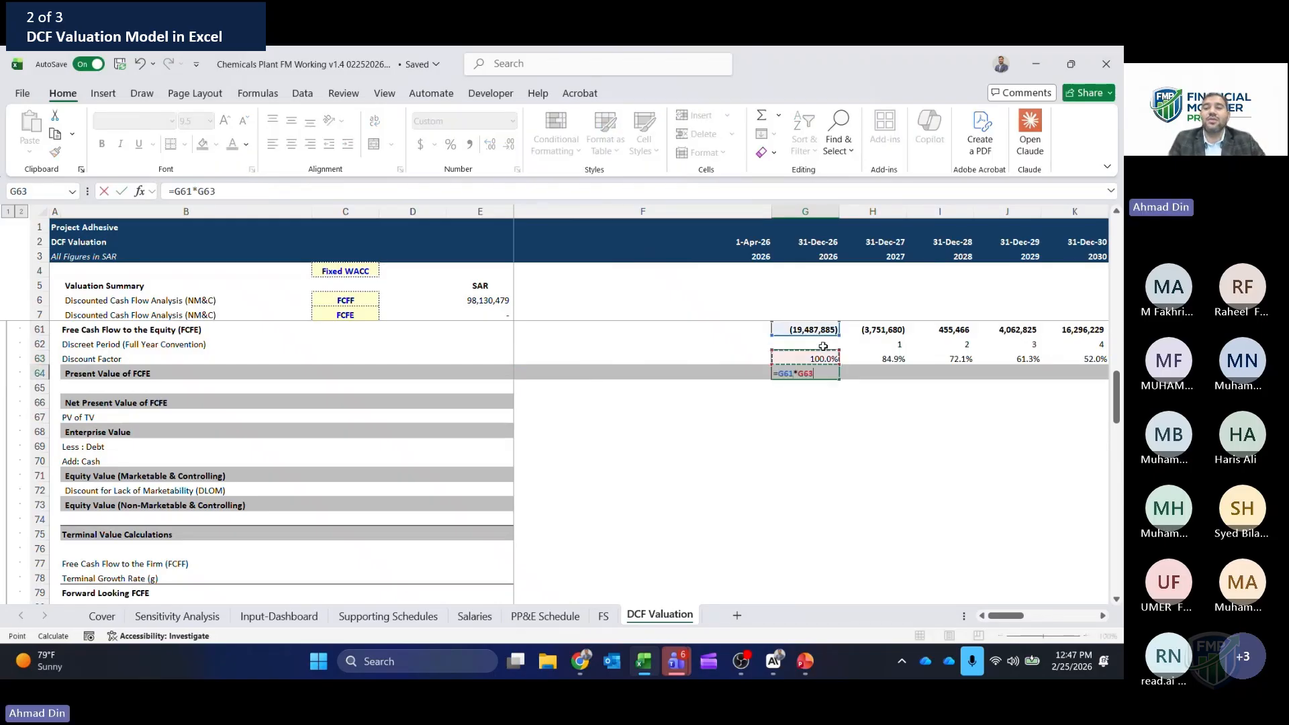
key("Return")
- Copy the Present Value of FCFE formula from G64 across the remaining forecast years, starting at H64
key("Up")
key("ctrl+c")
key("Right")
key("ctrl+shift+Right")
key("Return")
- Calculate the Net Present Value of FCFE in E66 by summing the Present Value of FCFE row from G64 across the forecast years
key("Left")
key("Left")
key("Left")
key("Left")
key("Left")
key("Down")
key("Down")
key("Right")
key("Right")
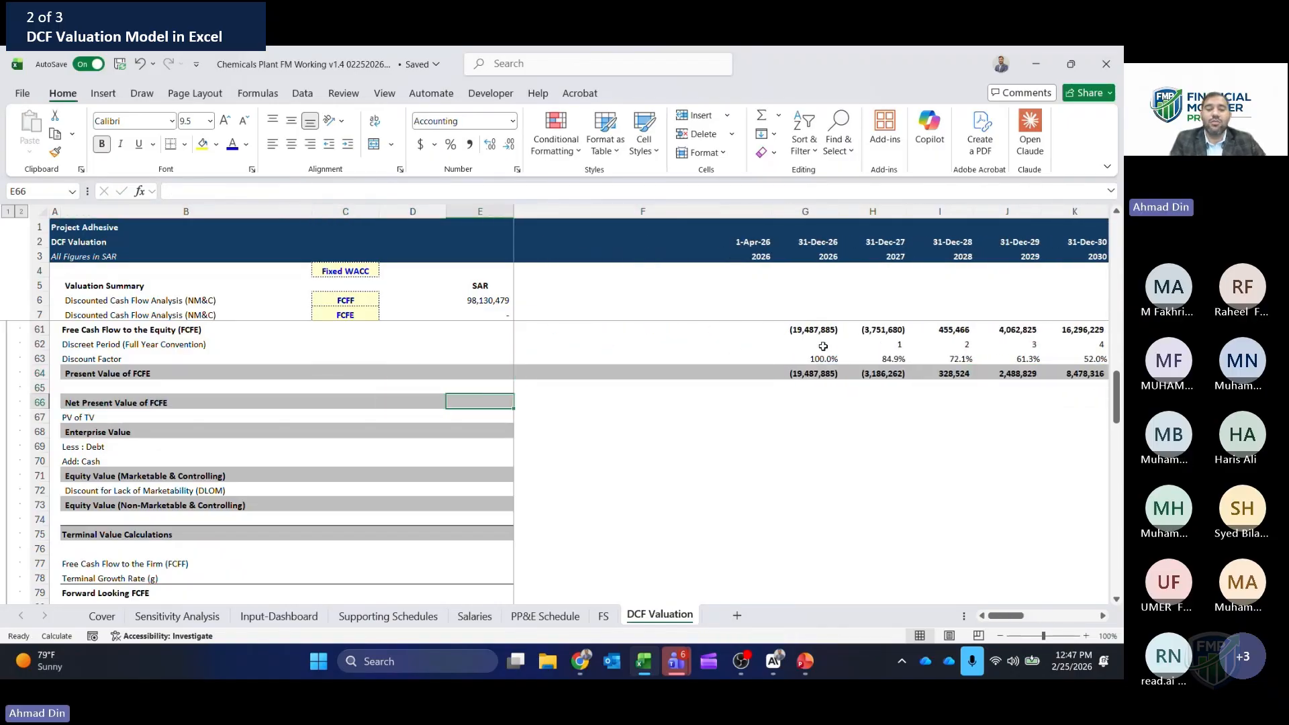
type("=sum(")
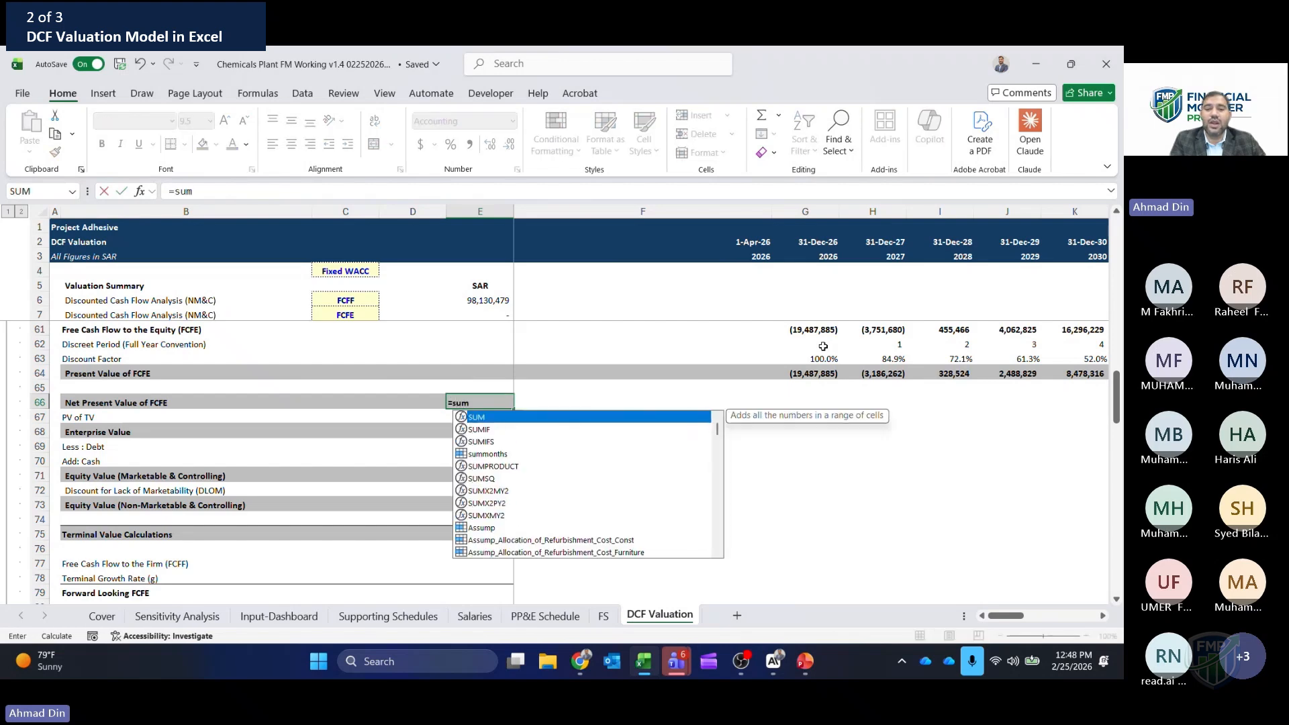
key("Up")
key("Right")
key("Right")
key("Right")
key("Left")
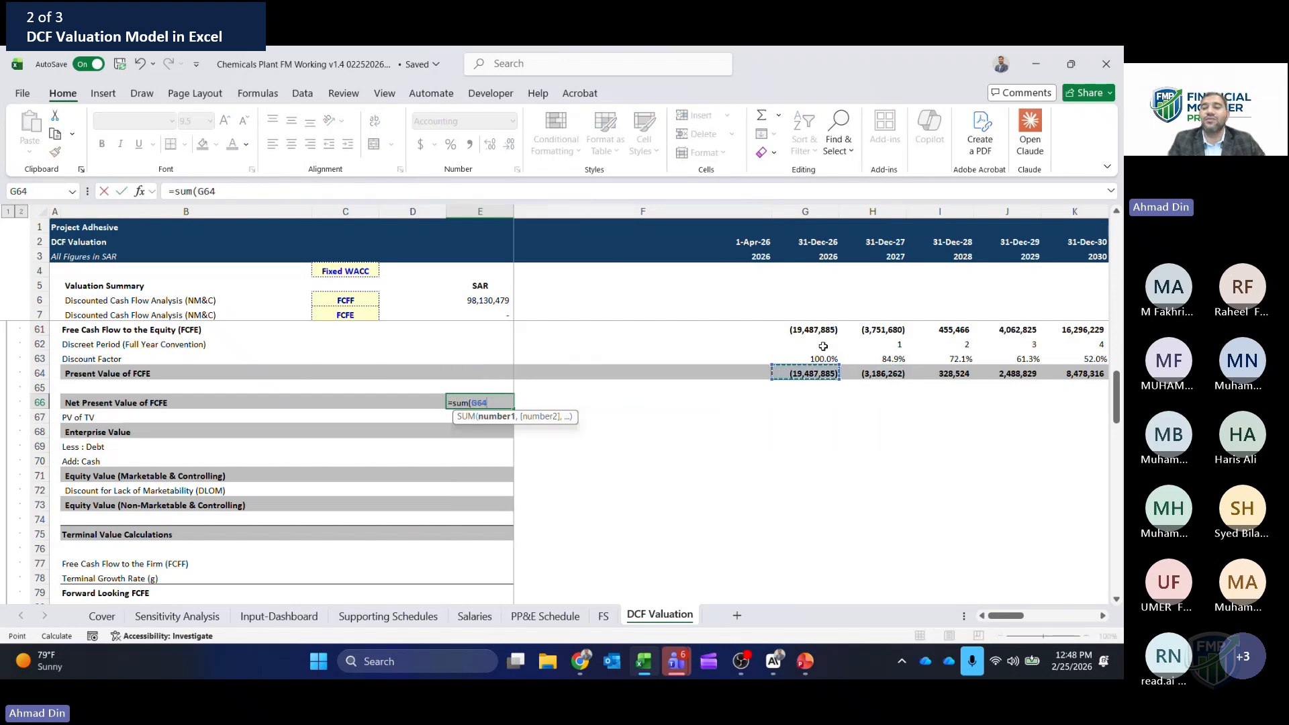
key("ctrl+shift+Right")
key("ctrl+Return")
key("Right")
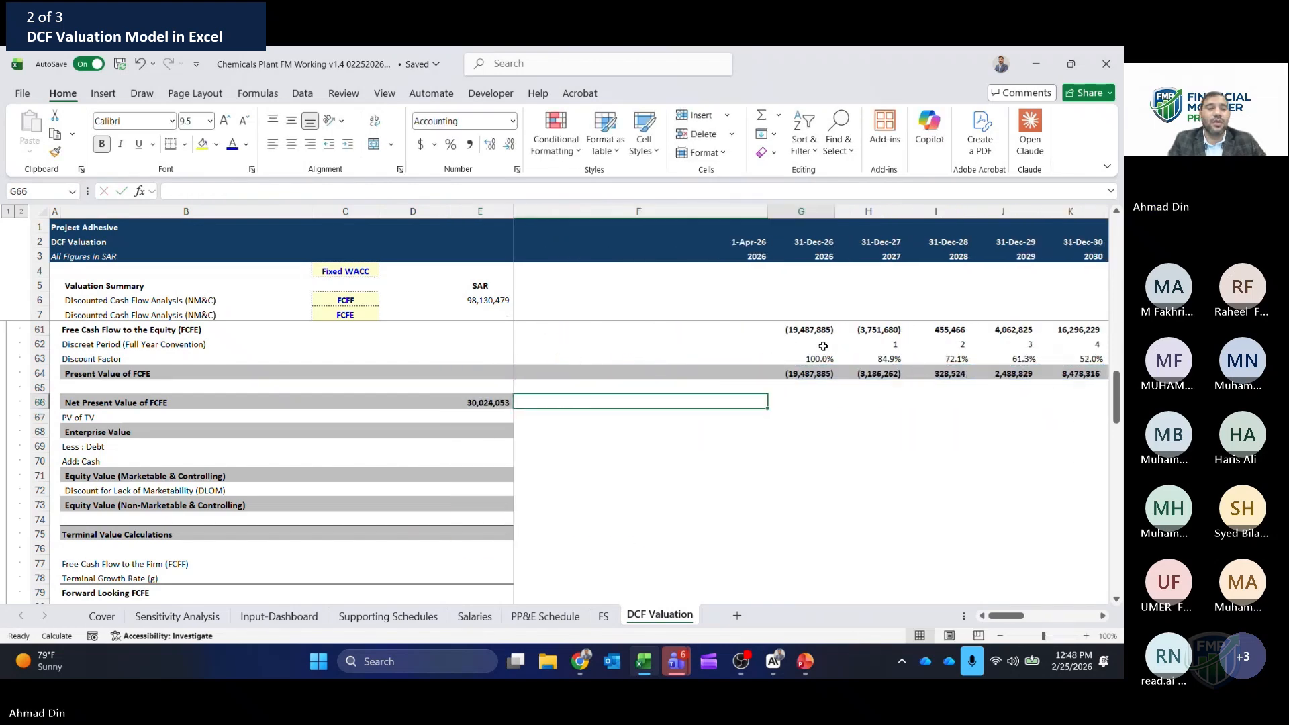
key("Left")
key("Left")
key("Right")
key("Down")
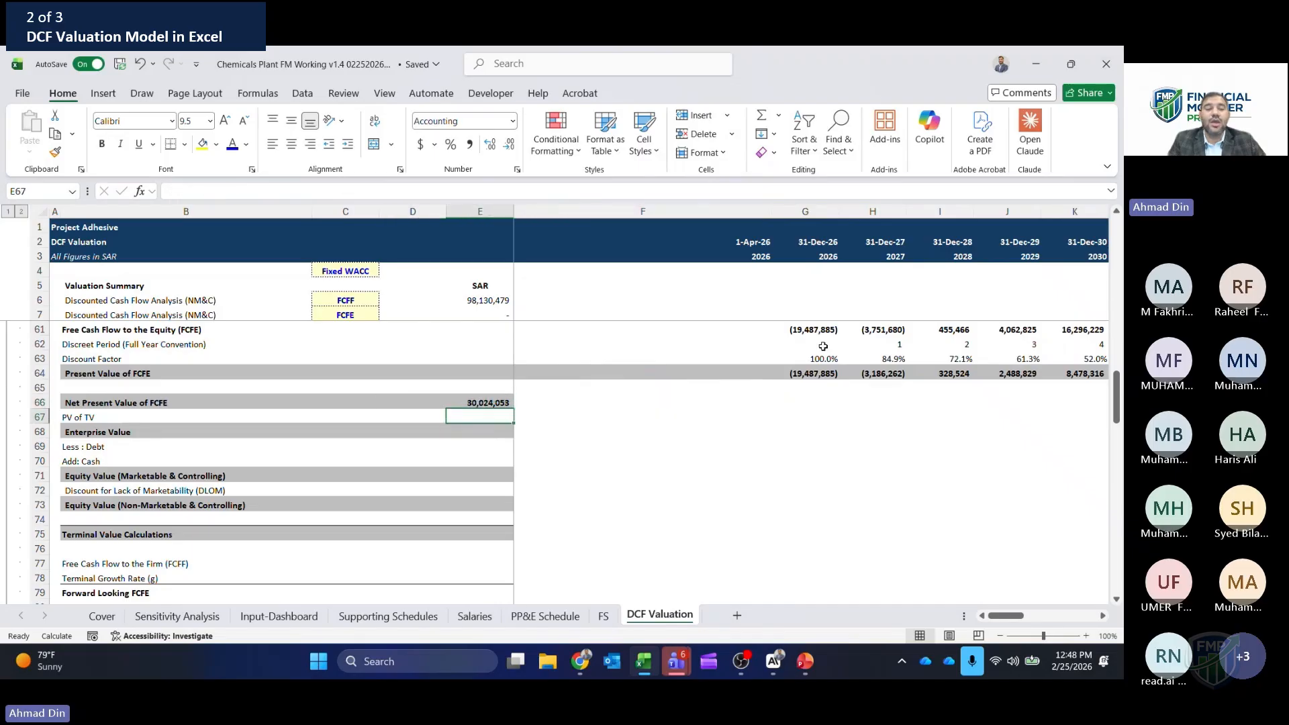
key("Right")
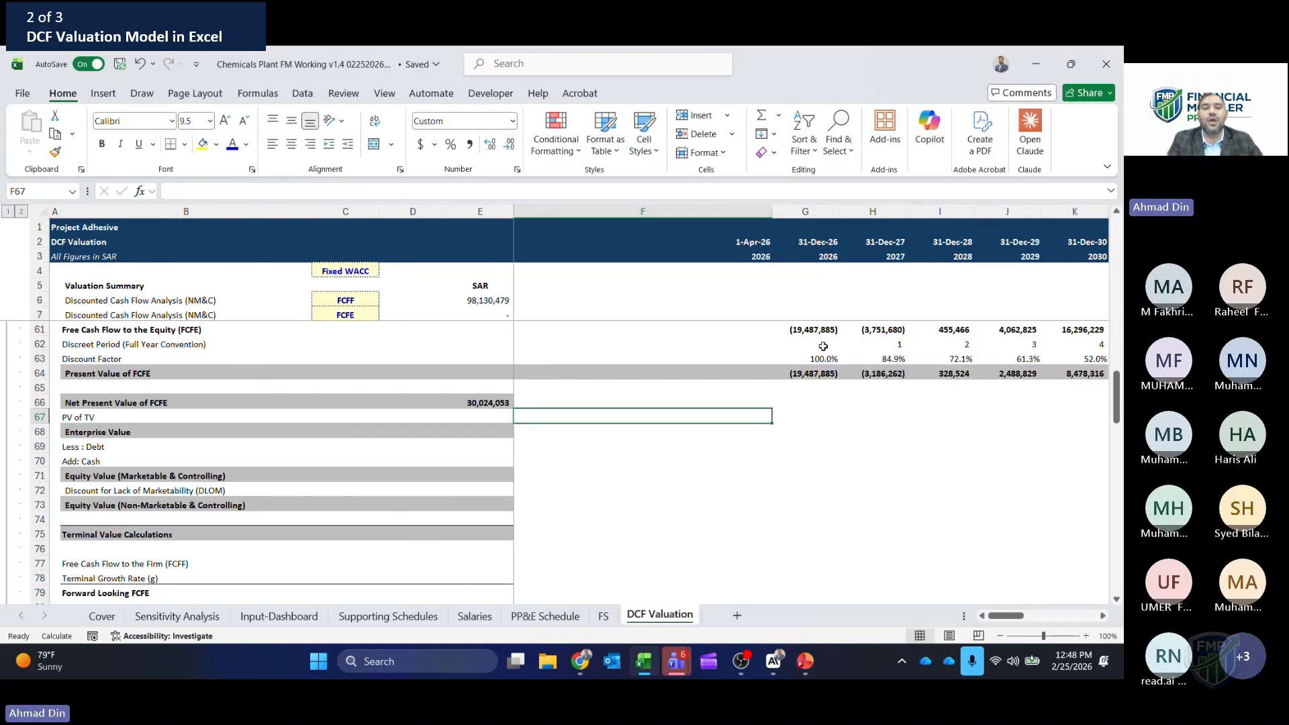
- Correct the first cash flow label under Terminal Value Calculations, in B77, to "Free Cash Flow to the Equity (FCFE)"
key("Left")
key("Down")
key("Down")
key("Down")
key("Down")
key("Down")
key("Down")
key("Down")
key("Down")
key("Down")
key("Down")
key("Down")
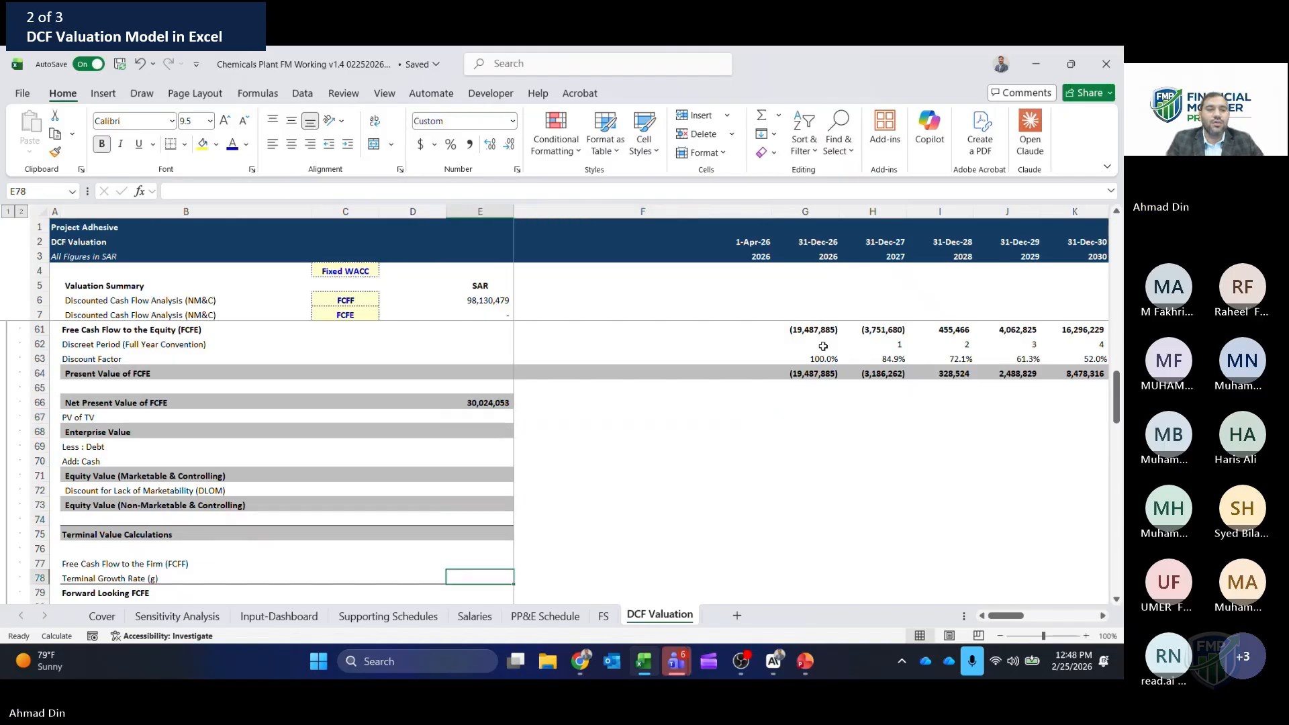
key("Up")
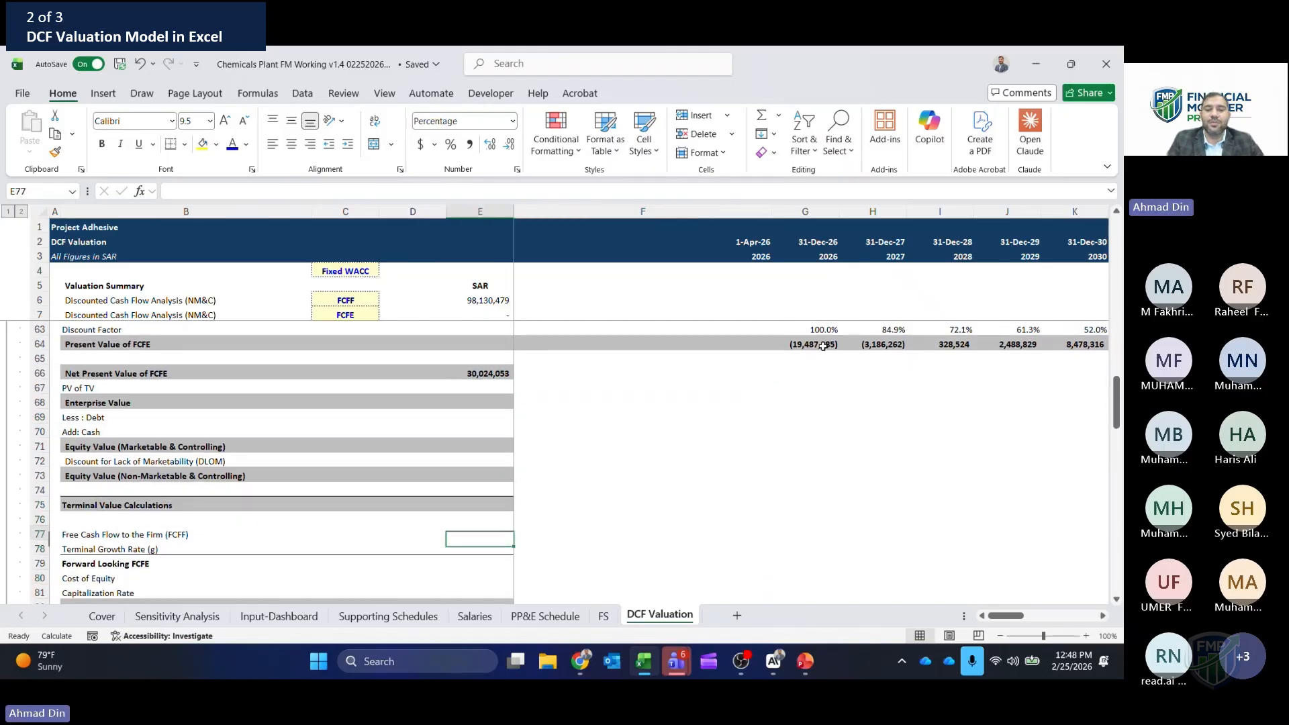
key("Left")
key("Left")
key("Left")
key("F2")
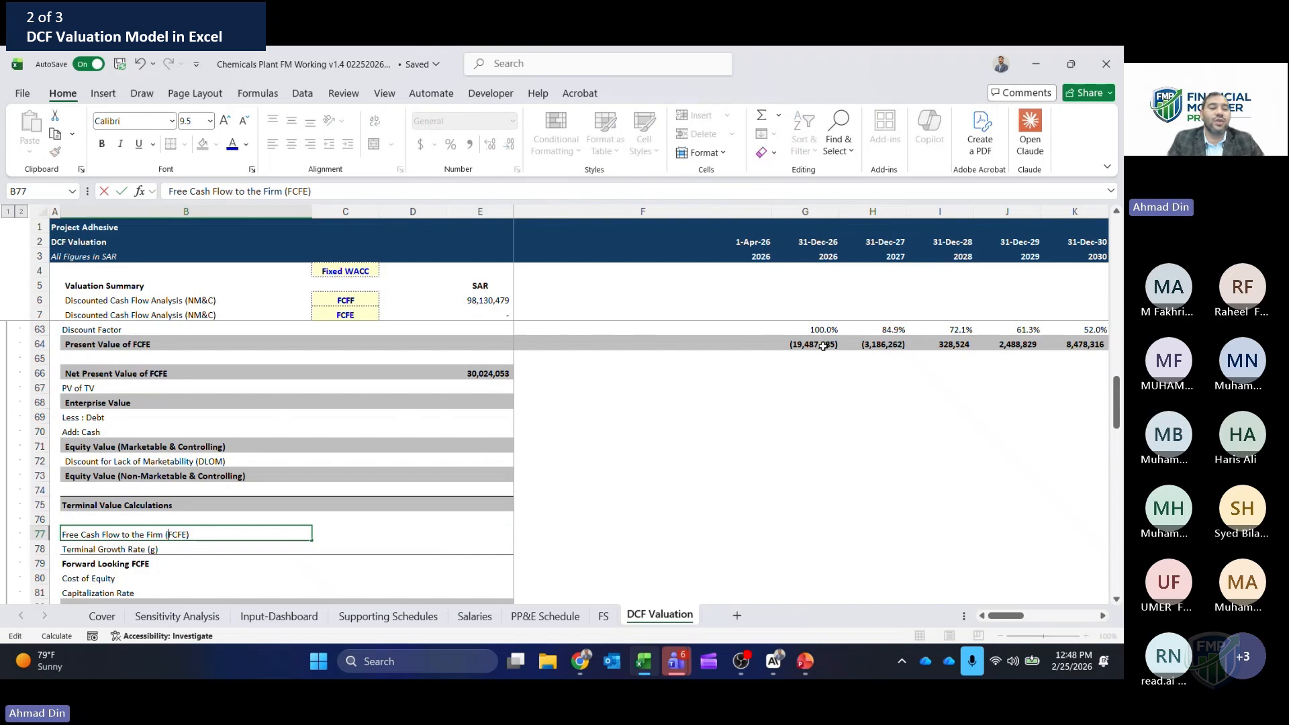
type("E")
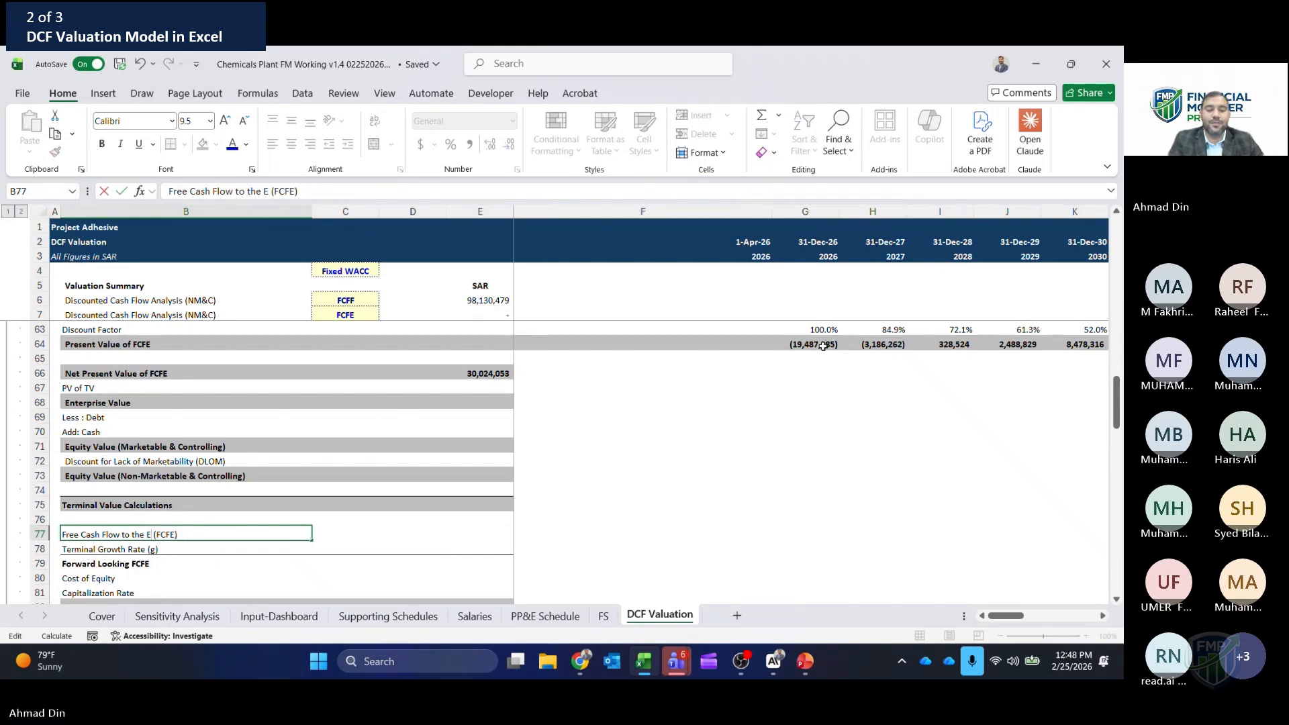
key("Return")
- Link the terminal value FCFE in E77 to the final forecast year's Free Cash Flow to the Equity with =P61
key("Up")
key("Right")
key("Right")
key("Right")
type("=")
key("Page_Up")
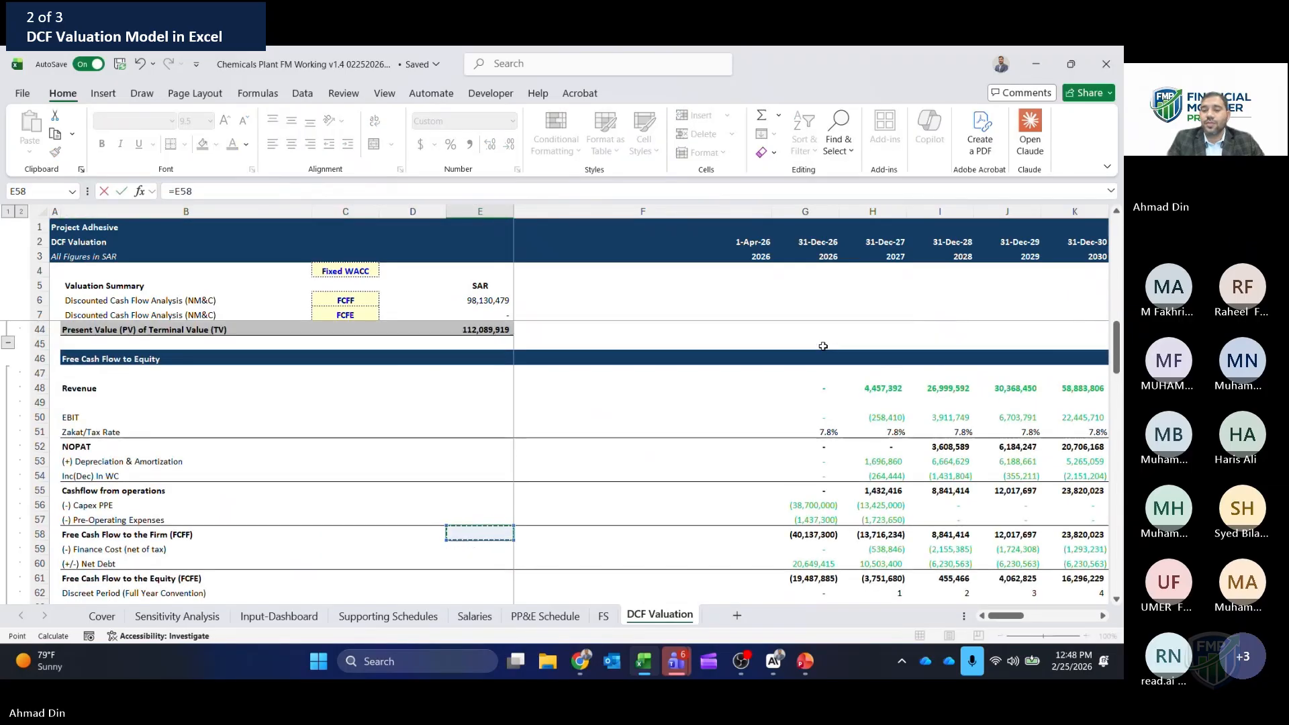
left_click(874, 579)
key("Right")
key("Right")
key("Right")
key("Right")
key("Right")
key("Right")
key("Right")
key("Right")
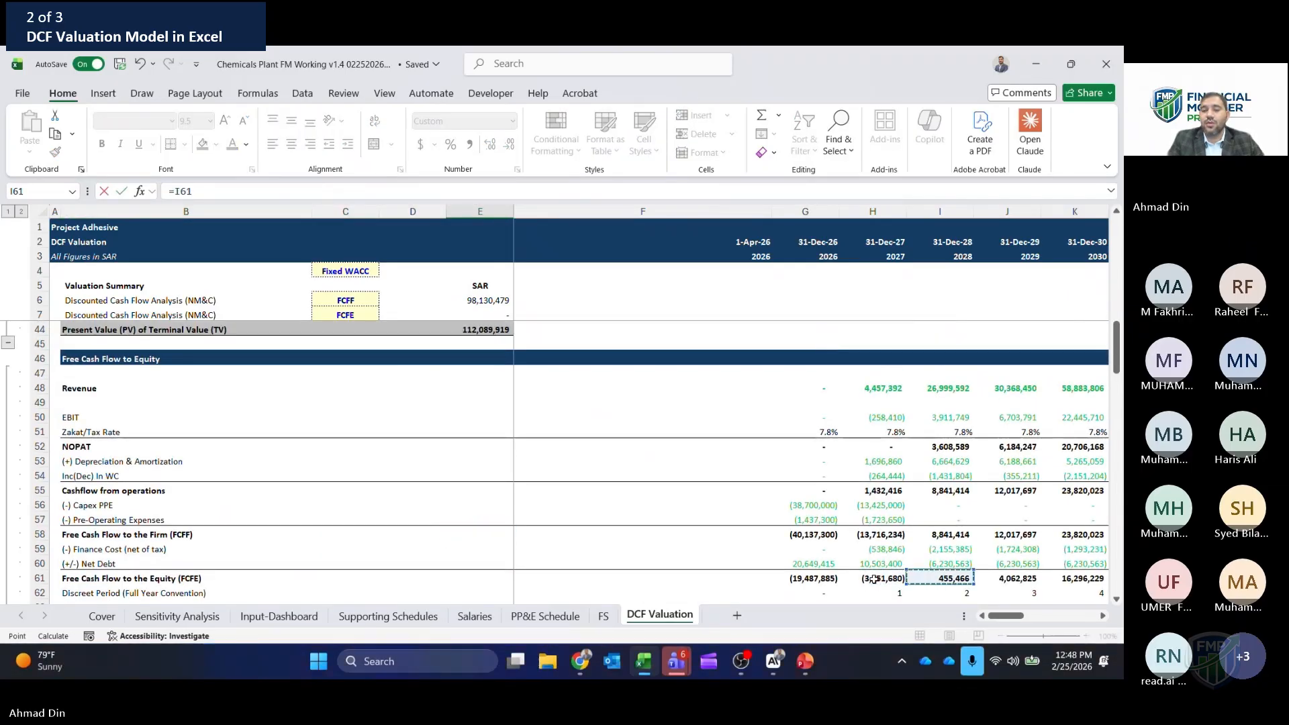
key("Return")
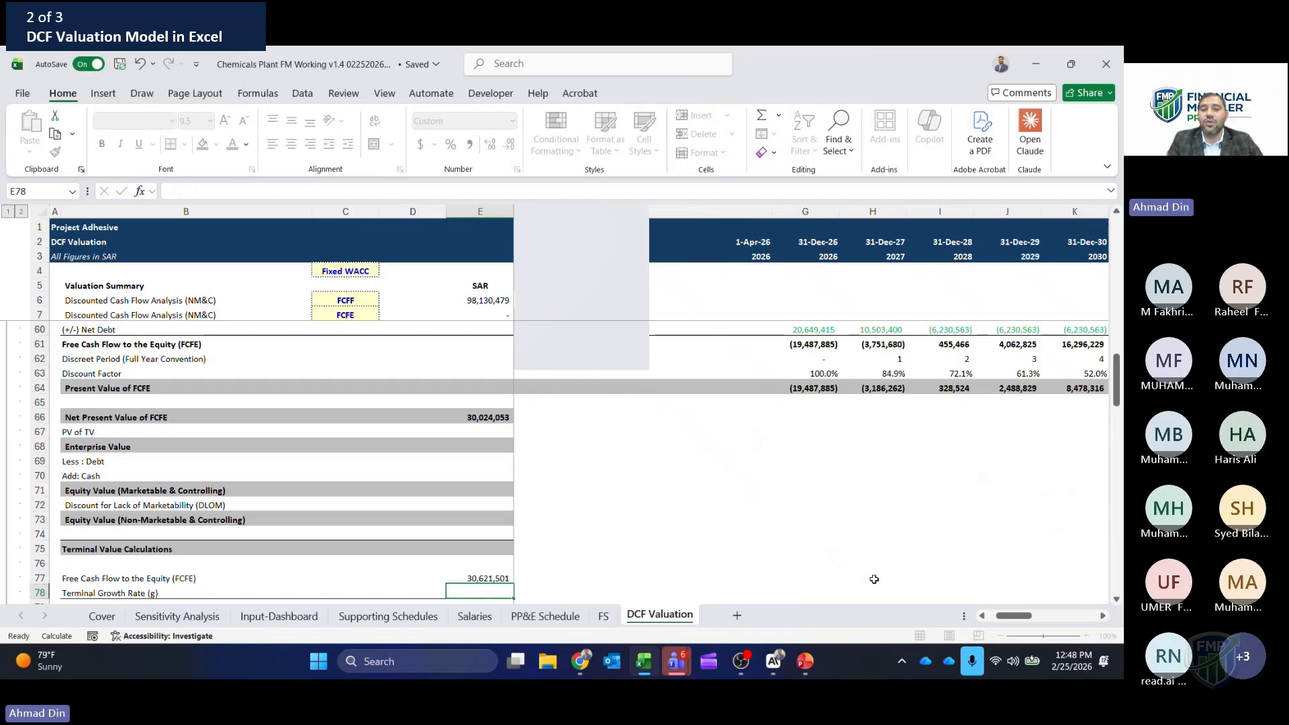
- Link the Terminal Growth Rate in E78 to the rate in E119 of the Perpetual Growth Rate section
key("Down")
key("Up")
type("=")
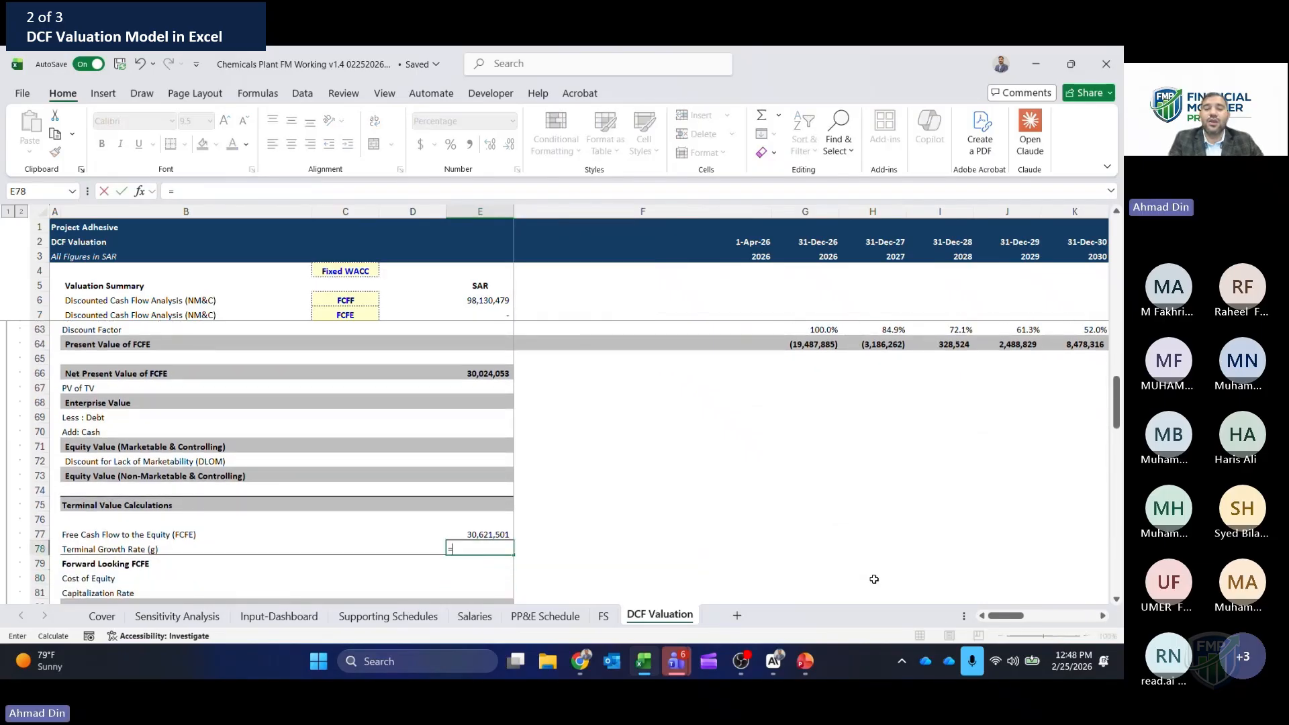
key("Page_Down")
key("Page_Down")
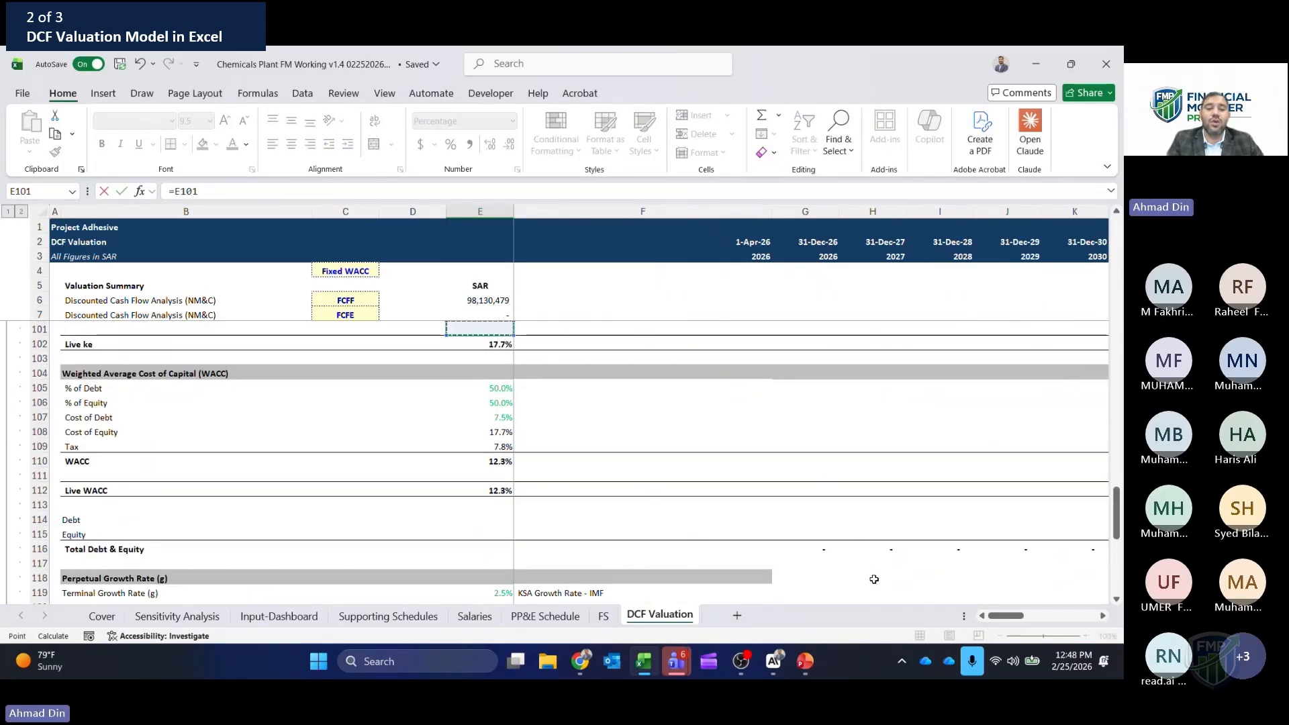
left_click(499, 592)
key("Return")
key("Up")
key("Up")
key("Up")
- Calculate the Forward Looking FCFE in E79 as =E77*(1+E78)
key("Down")
key("Down")
key("Down")
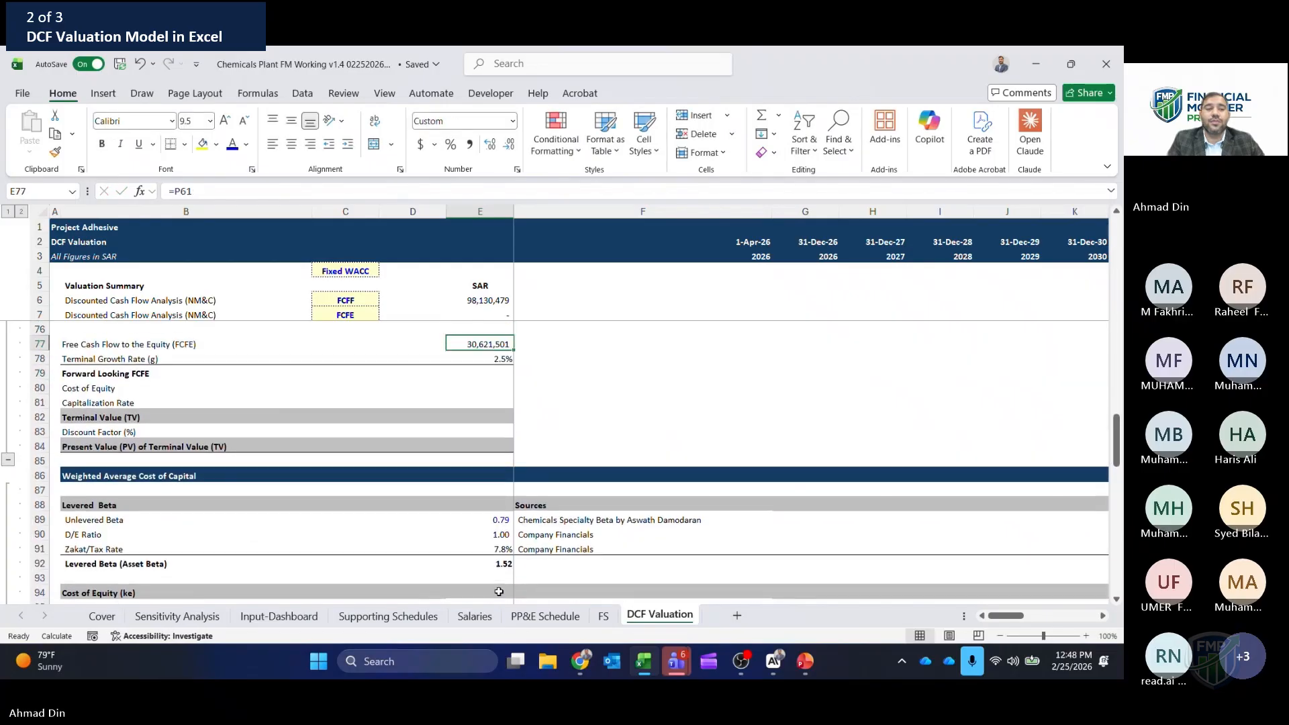
type("=")
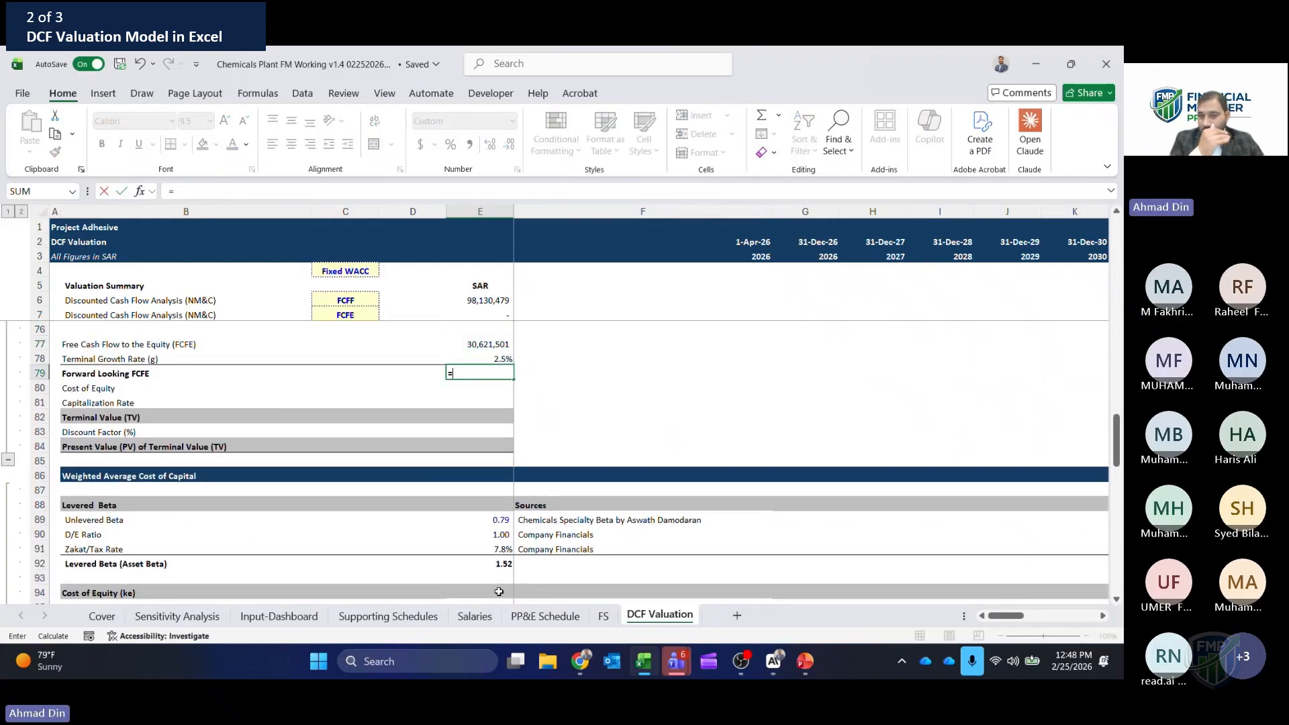
key("Up")
key("Up")
type("*(1+")
key("Up")
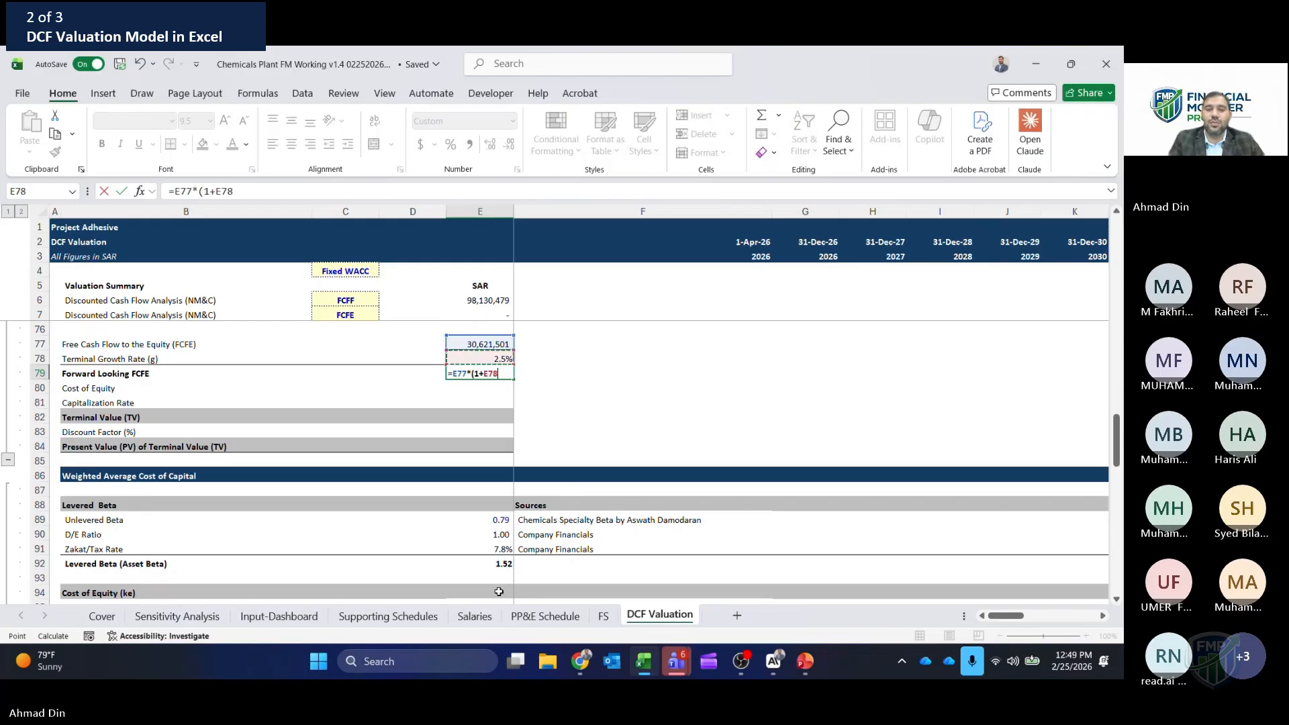
key("Return")
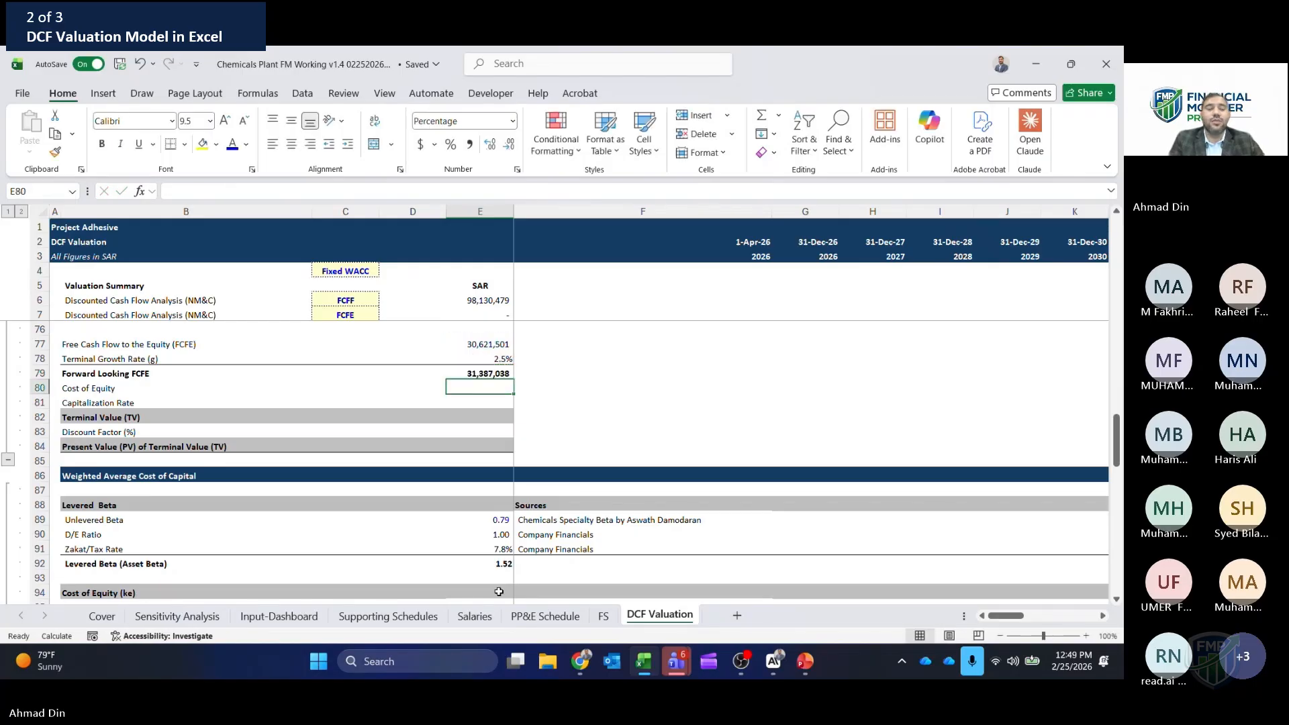
- Link the Cost of Equity in E80 to the calculated cost of equity (ke) in the Weighted Average Cost of Capital section
type("=")
key("Down")
key("Down")
key("Down")
key("Down")
key("Down")
key("Down")
key("Down")
key("Down")
key("Down")
key("Down")
key("Down")
key("Down")
key("Down")
key("Down")
key("Down")
key("Down")
key("Down")
key("Down")
key("Down")
key("Down")
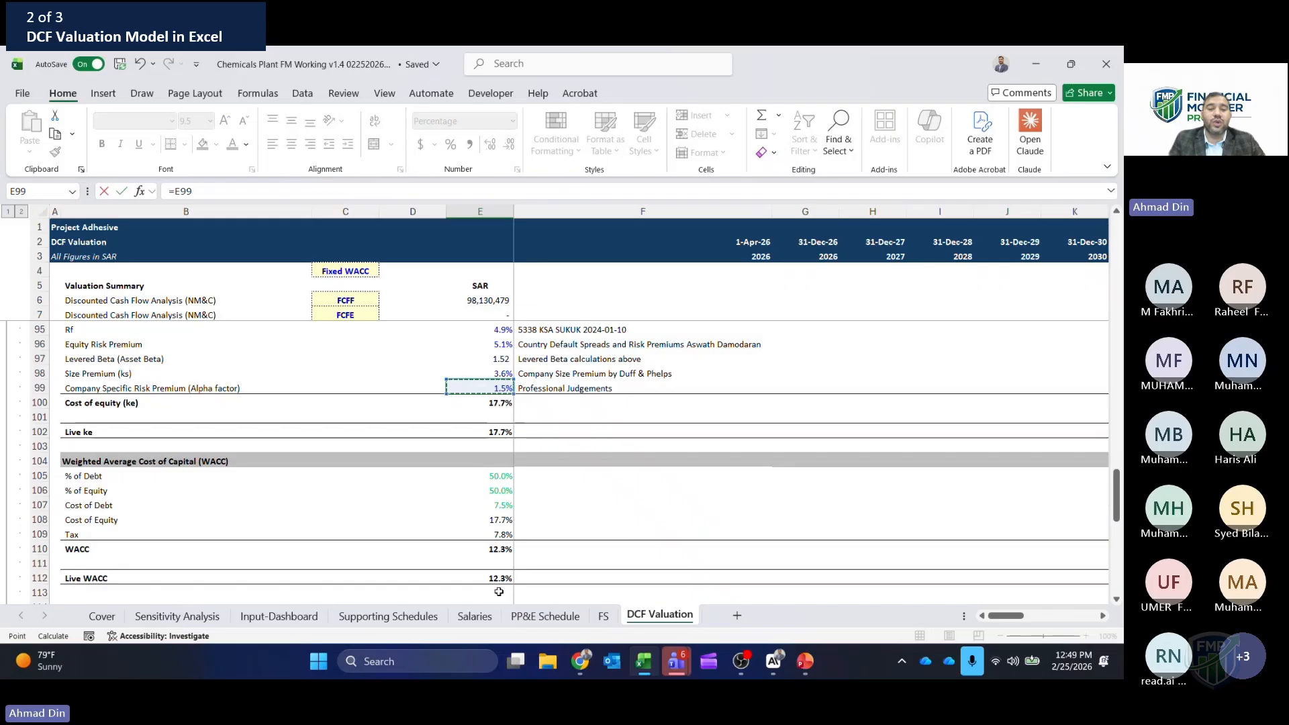
key("F4")
scroll(498, 591, "up", 6)
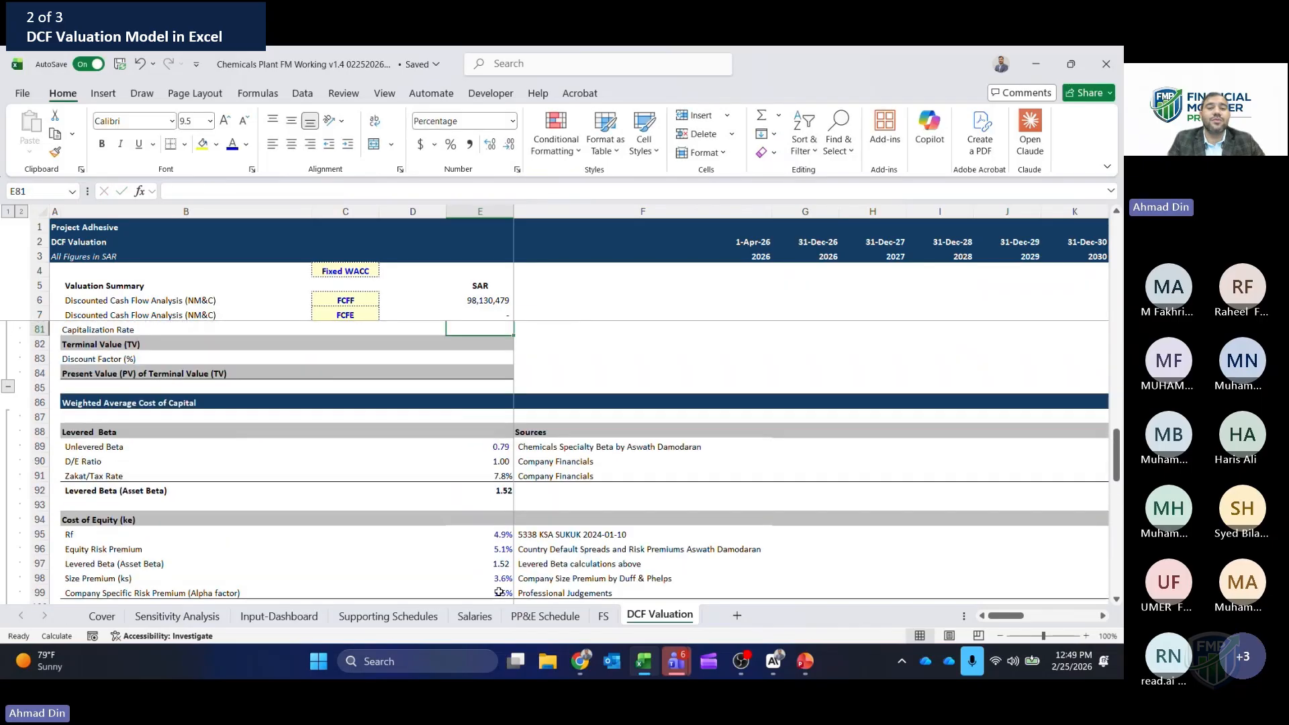
key("Return")
- Calculate the Capitalization Rate in E81 as cost of equity minus terminal growth rate, =E80-E78
type("=")
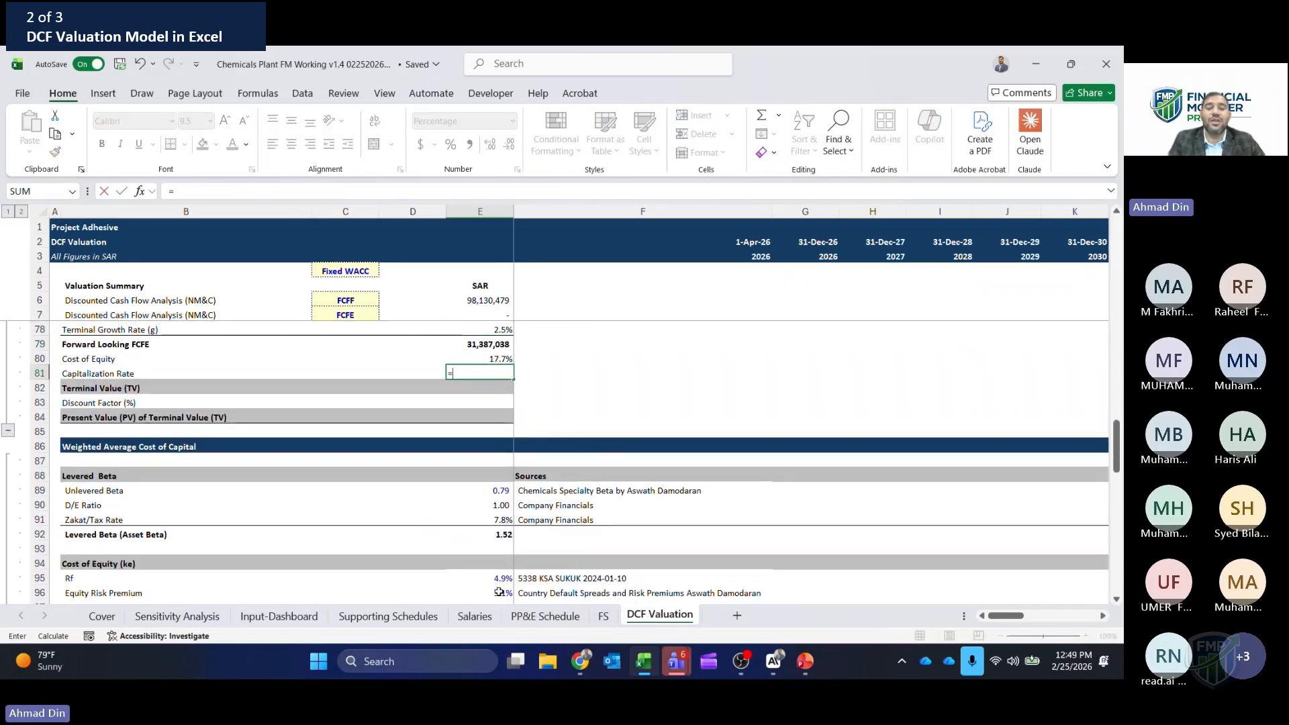
key("Up")
type("-")
key("Up")
key("Up")
key("Up")
key("Return")
key("Up")
key("Up")
key("Up")
key("Up")
key("Up")
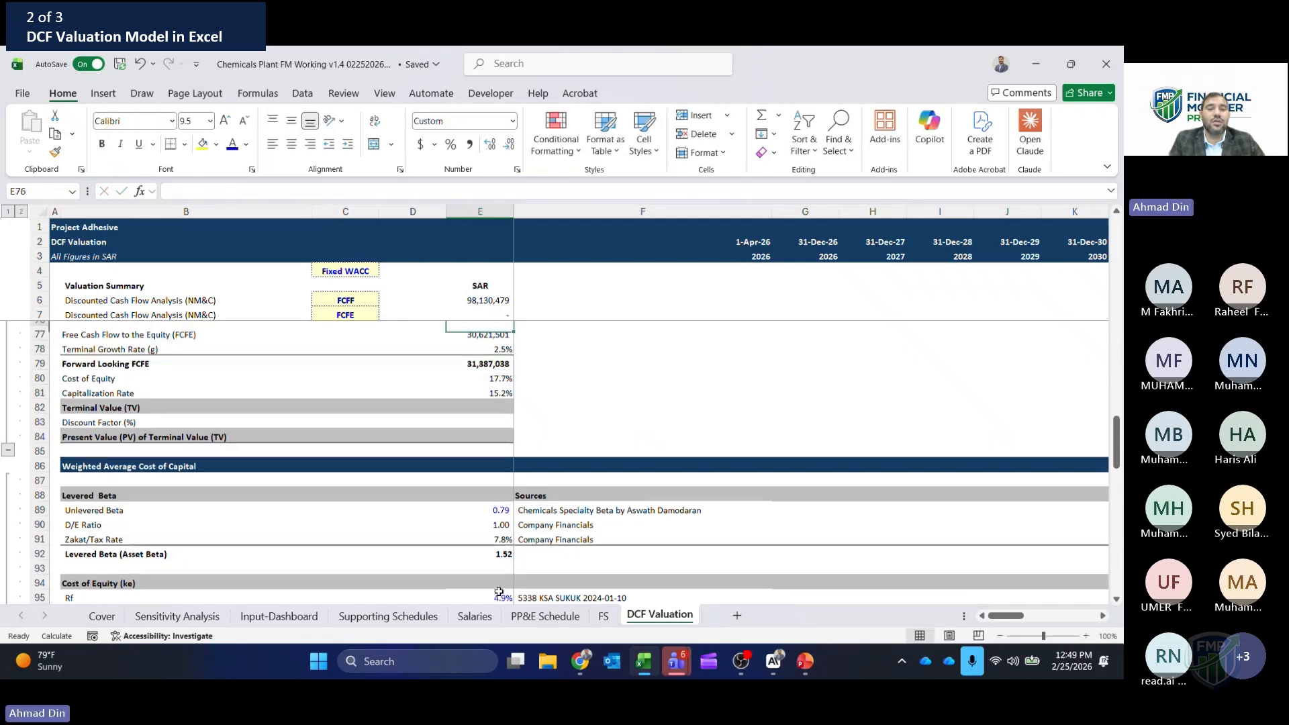
- Calculate the Terminal Value in E82 by dividing Forward Looking FCFE by the Capitalization Rate, =E79/E81
key("Down")
key("Down")
key("Down")
key("Down")
key("Down")
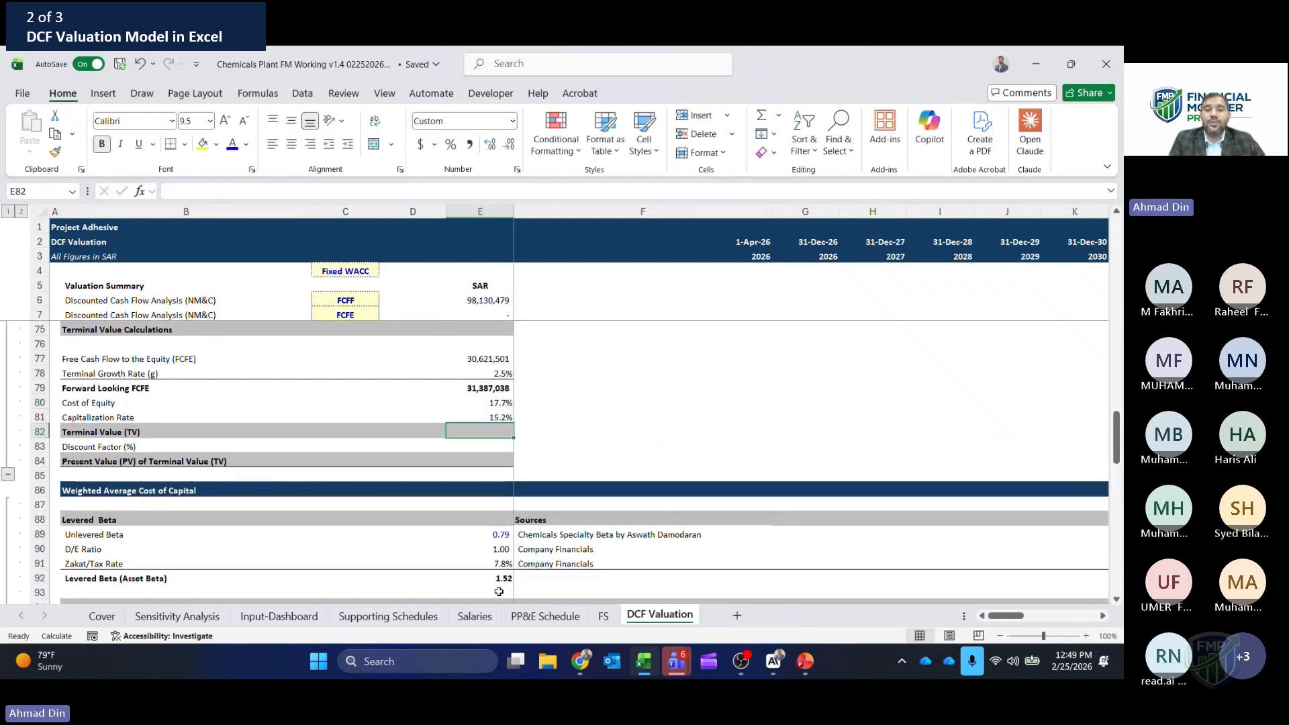
type("=")
key("Up")
key("Up")
key("Up")
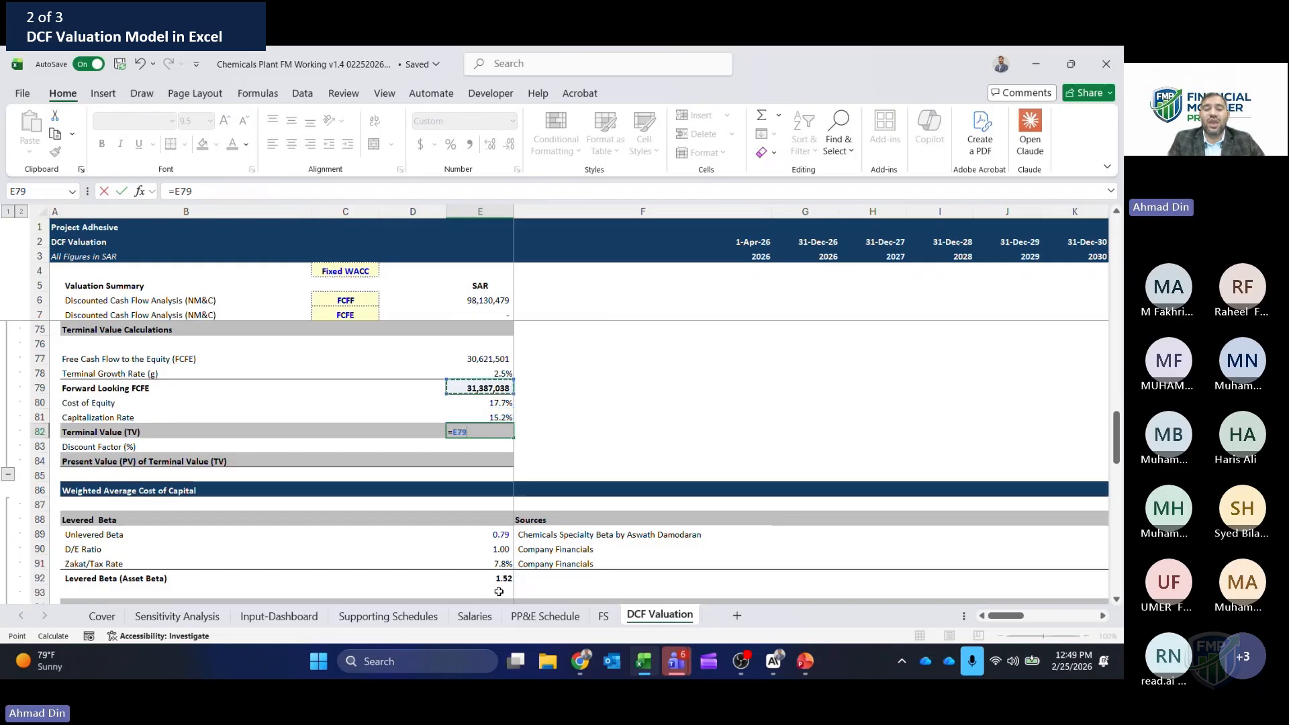
type("/")
key("Up")
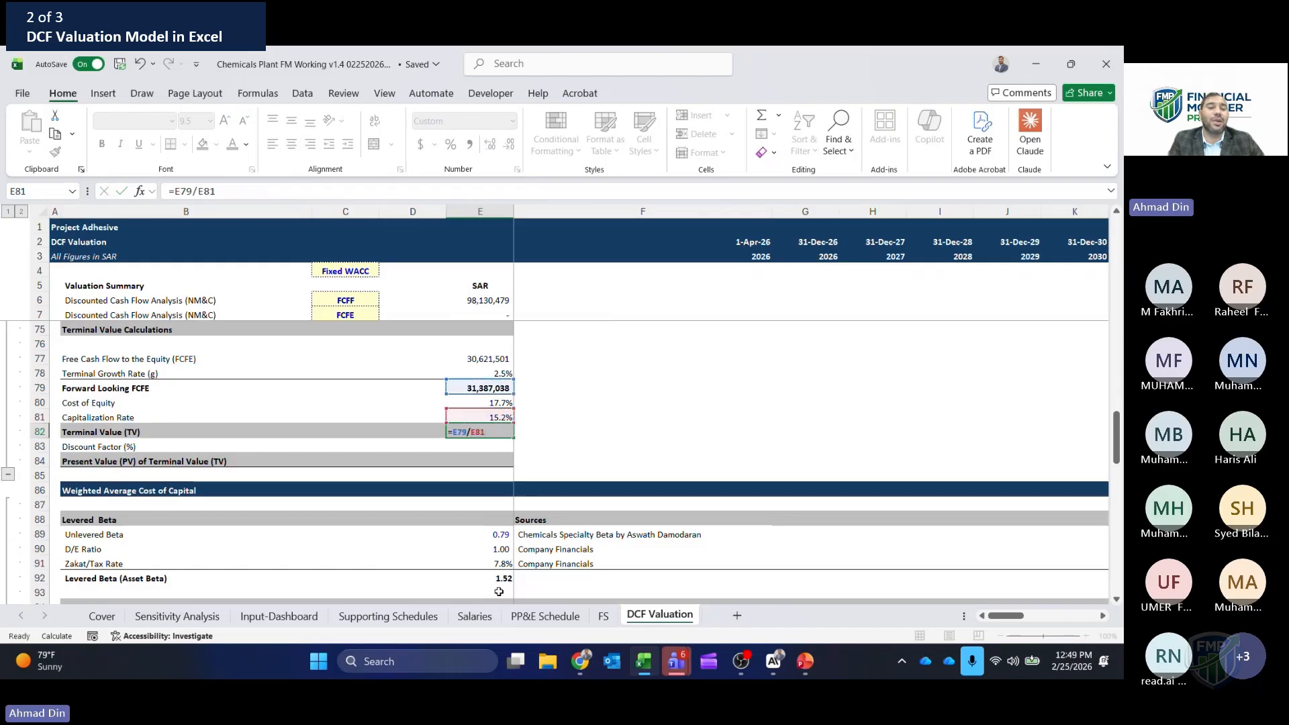
key("Return")
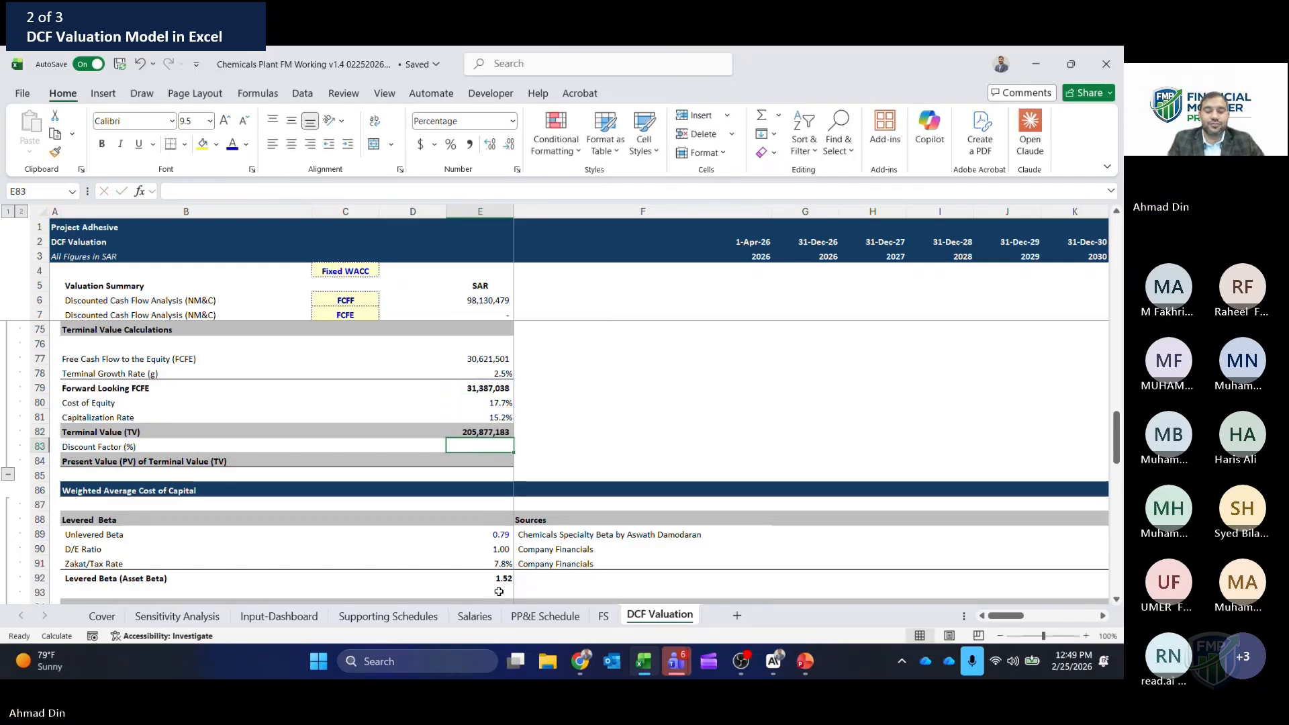
key("Up")
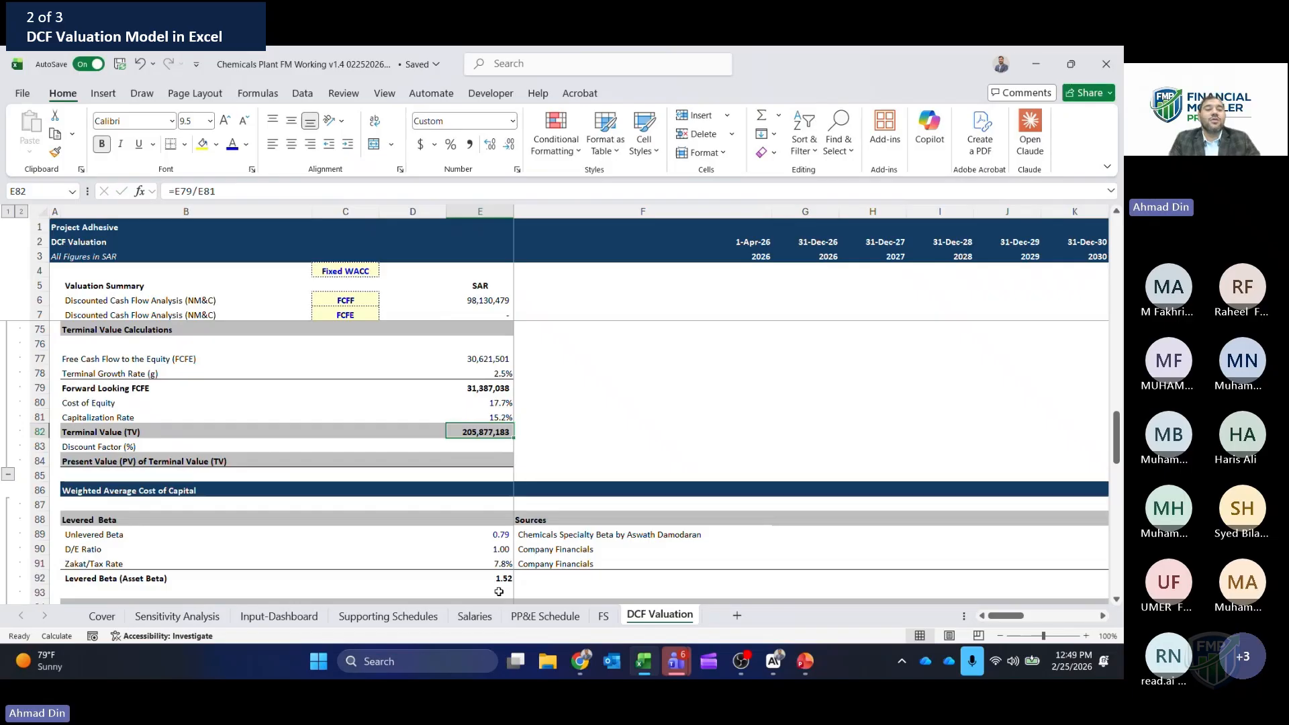
- Link the terminal value Discount Factor in E83 to the final forecast year's FCFE discount factor with =P63
key("Down")
type("=")
key("Page_Up")
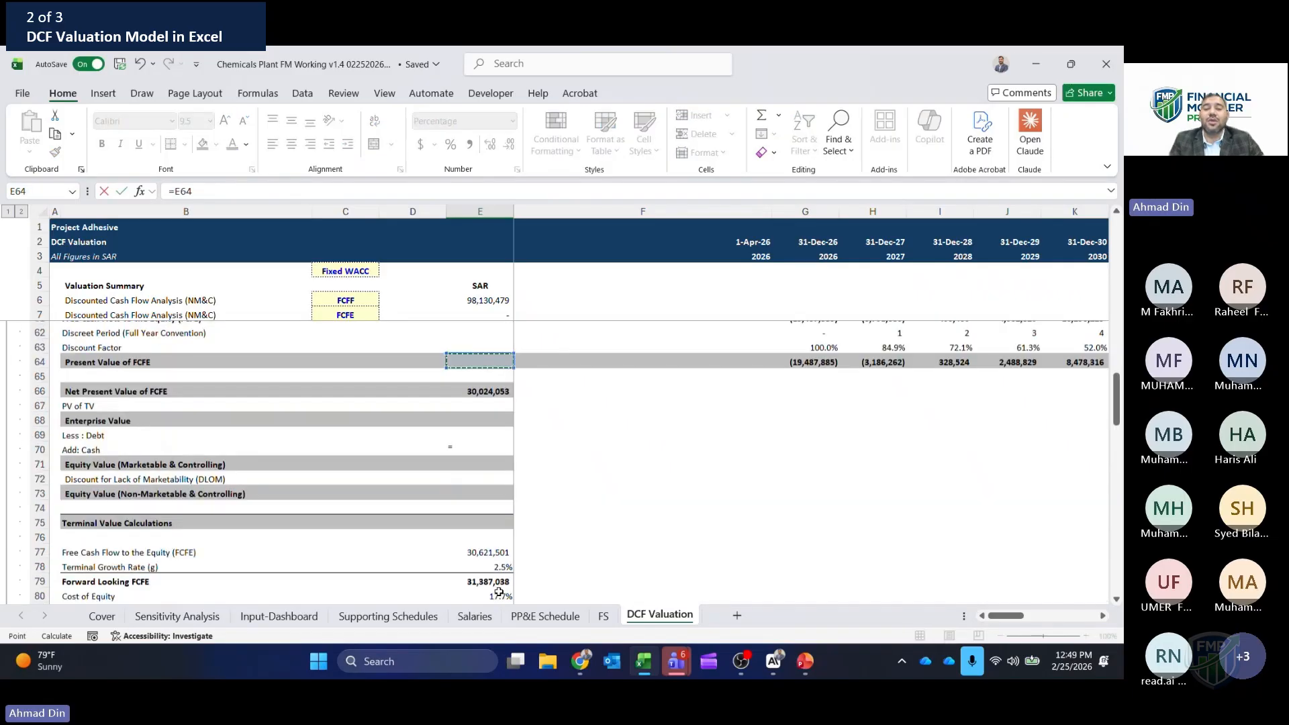
key("Up")
key("Right")
key("Right")
key("Right")
key("Right")
key("Right")
key("Right")
key("Right")
key("Right")
key("Right")
key("Right")
key("Right")
key("Right")
key("Right")
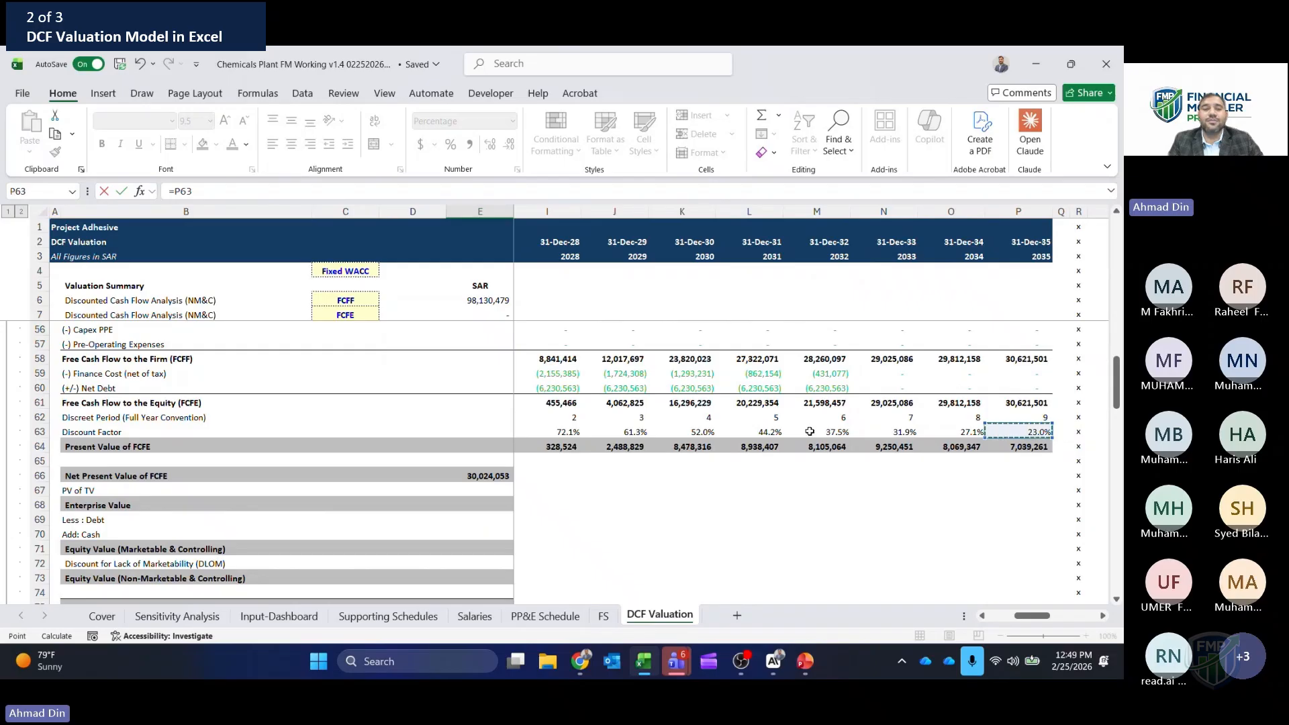
key("Escape")
- Calculate the Present Value of Terminal Value in E84 as =E82*E83 and review its formula
type("=")
key("Up")
key("Up")
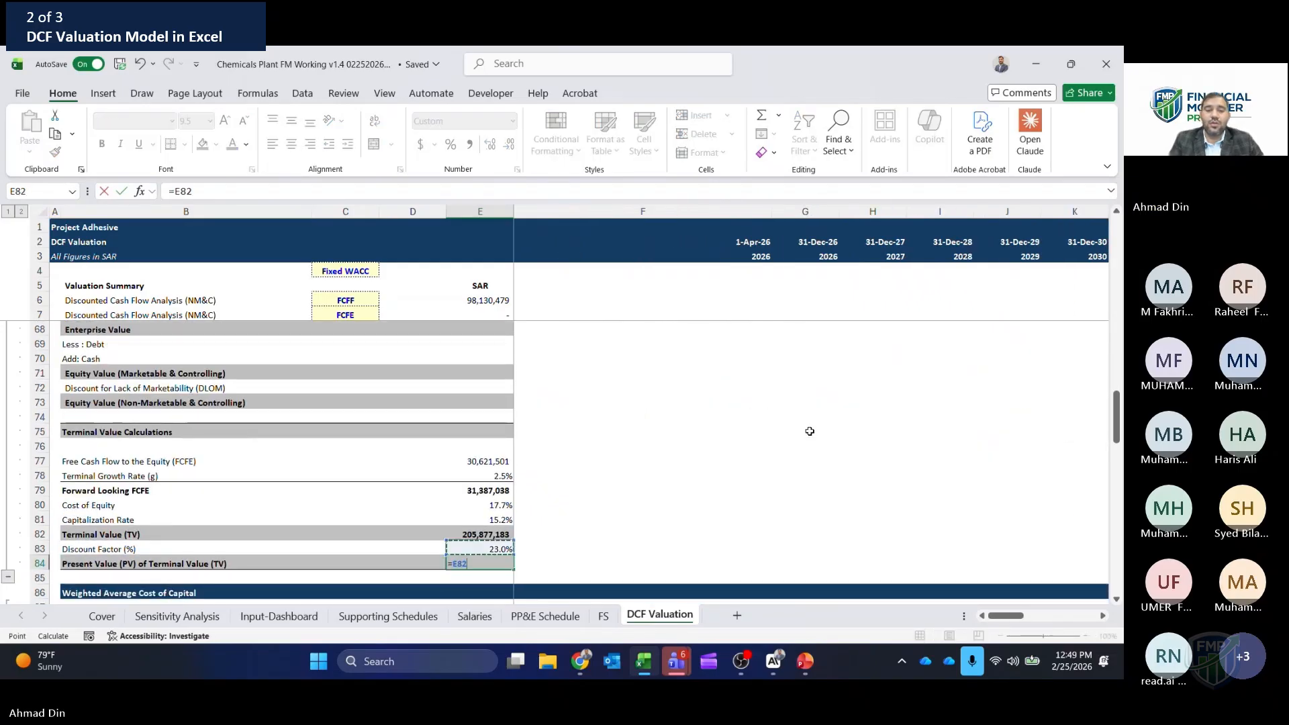
type("*")
key("Up")
key("Return")
key("Up")
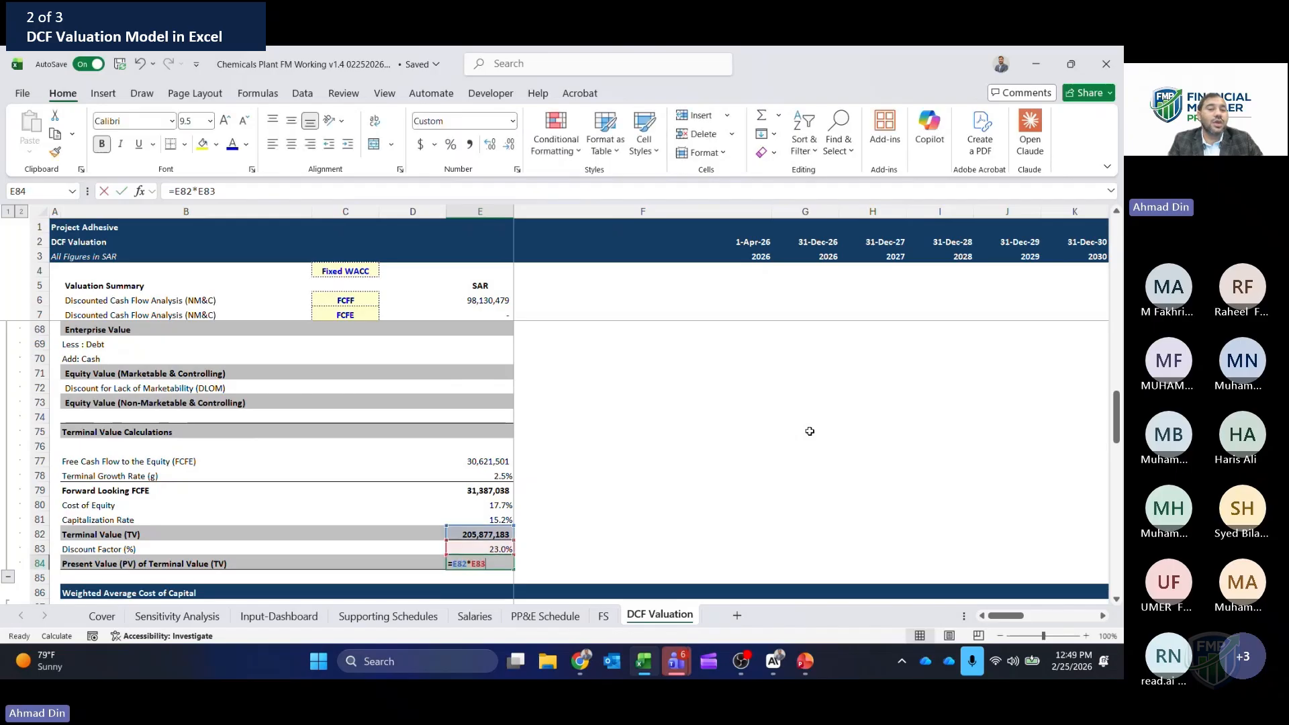
key("Up")
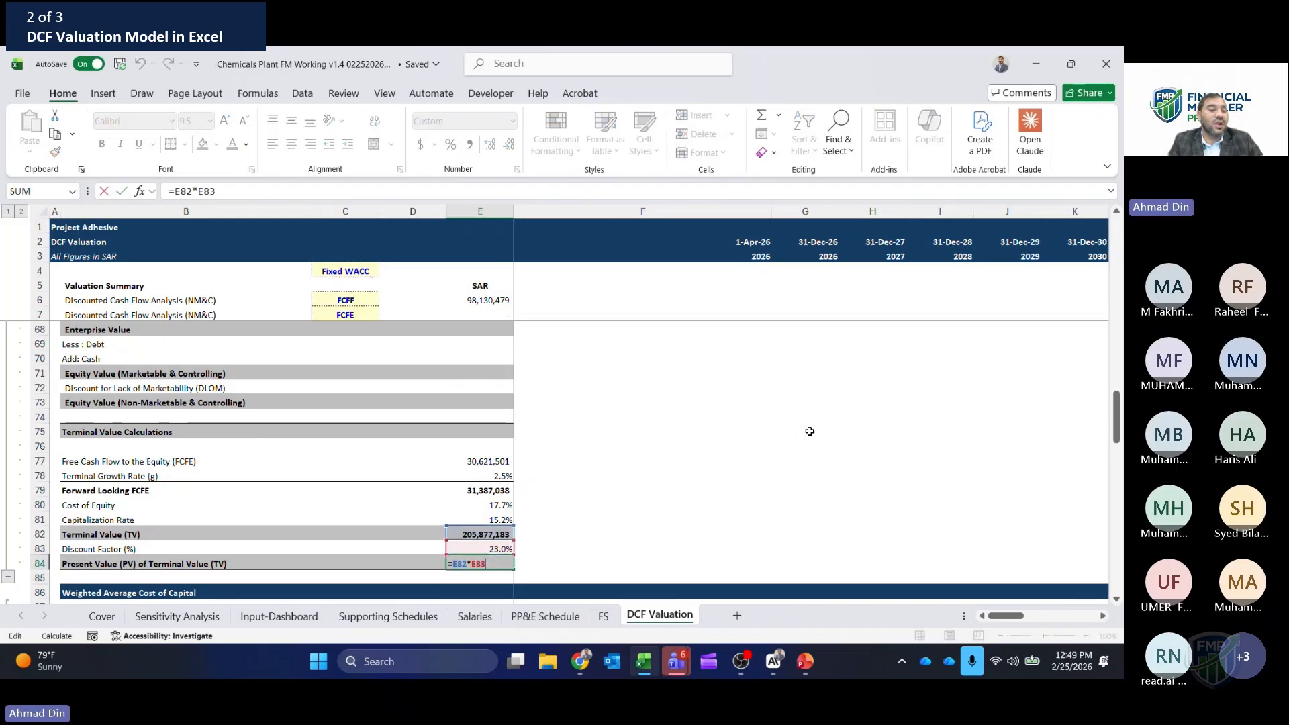
- Link PV of TV in E67 to the Present Value of Terminal Value with =E84
key("Up")
key("Up")
key("Up")
key("Up")
key("Up")
key("Up")
key("Up")
key("Up")
key("Up")
key("Up")
key("Up")
key("Up")
key("Up")
key("Up")
key("Up")
key("Up")
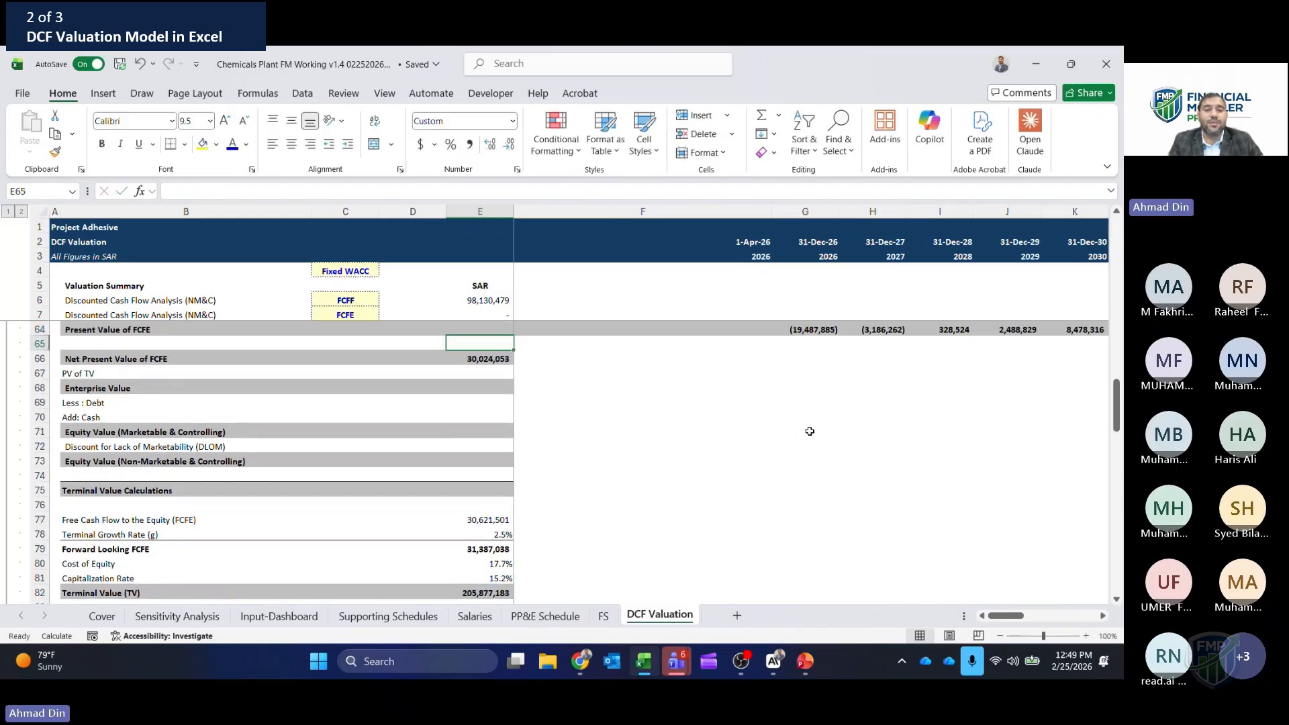
key("Down")
type("=")
key("Down")
key("Down")
key("Down")
key("Down")
key("Down")
key("Down")
key("Down")
key("Down")
key("Down")
key("Down")
key("Down")
key("Down")
key("Down")
key("Down")
key("Down")
key("Down")
key("Down")
key("Down")
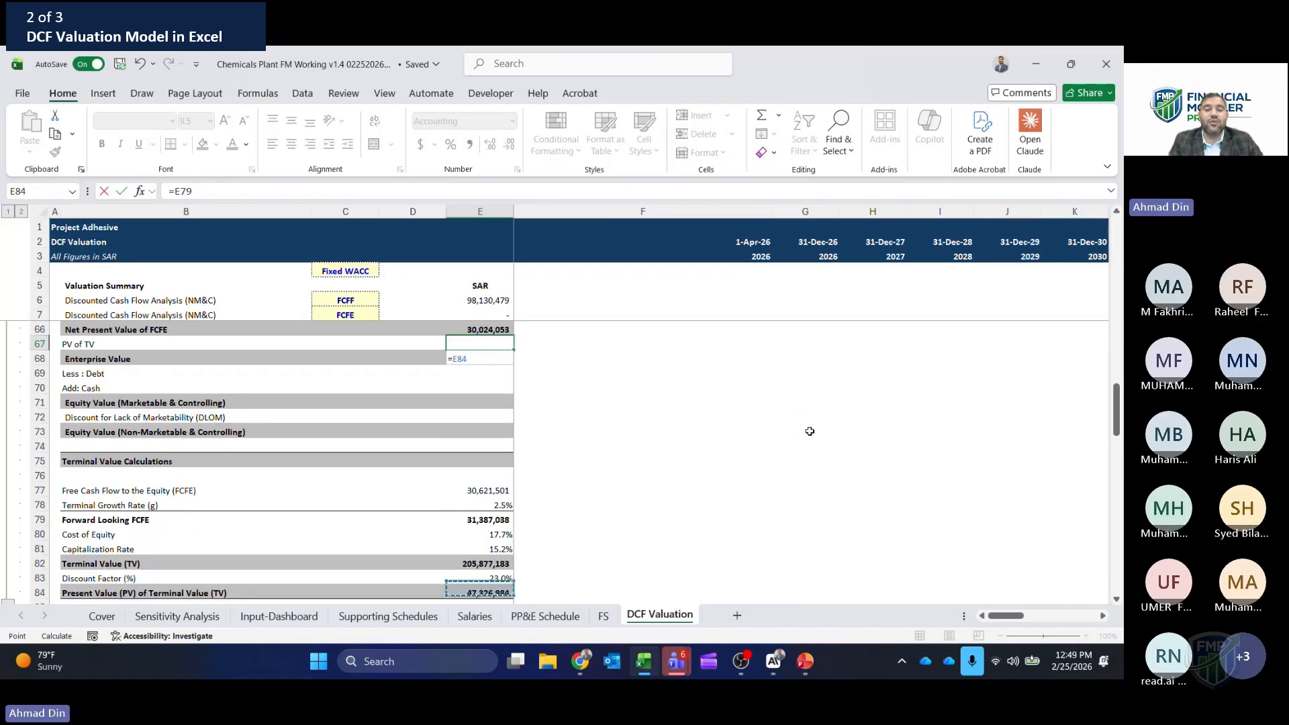
key("Escape")
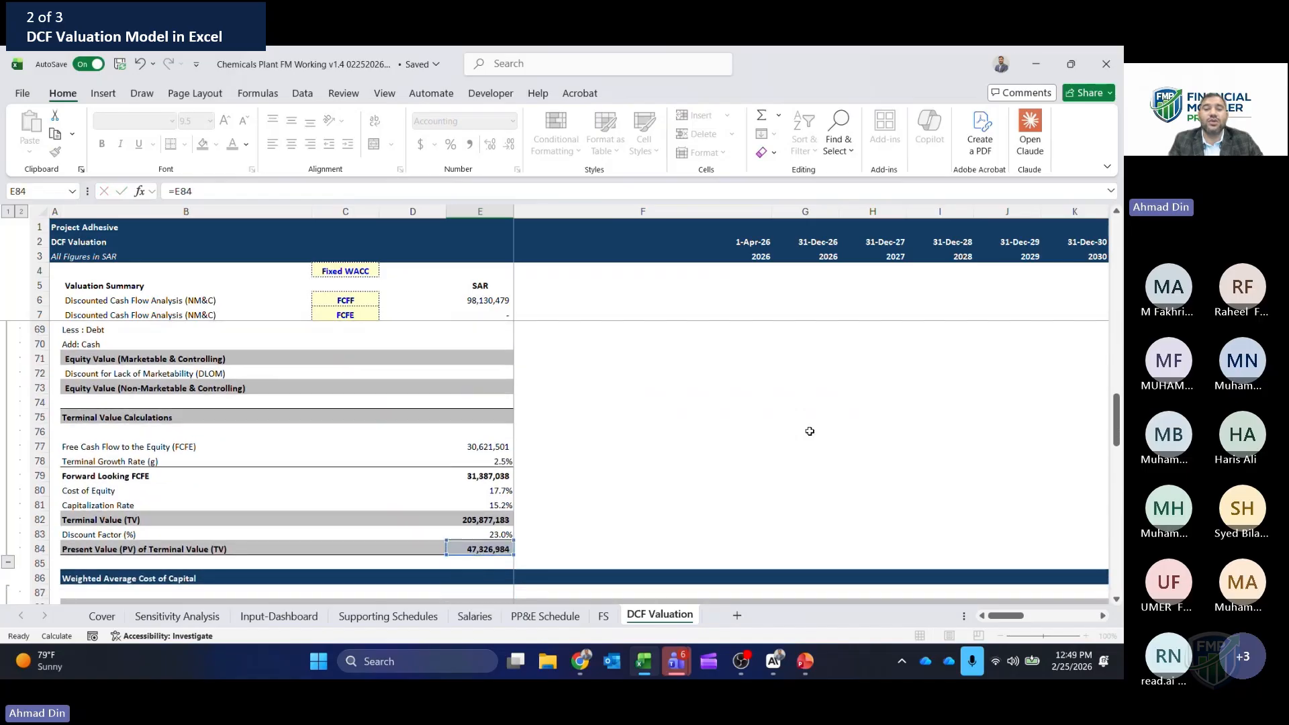
- Calculate the FCFE Enterprise Value in E68 as the sum of net present value and PV of TV, =SUM(E66:E67)
key("Up")
scroll(810, 430, "up", 2)
key("Down")
type("=sum(")
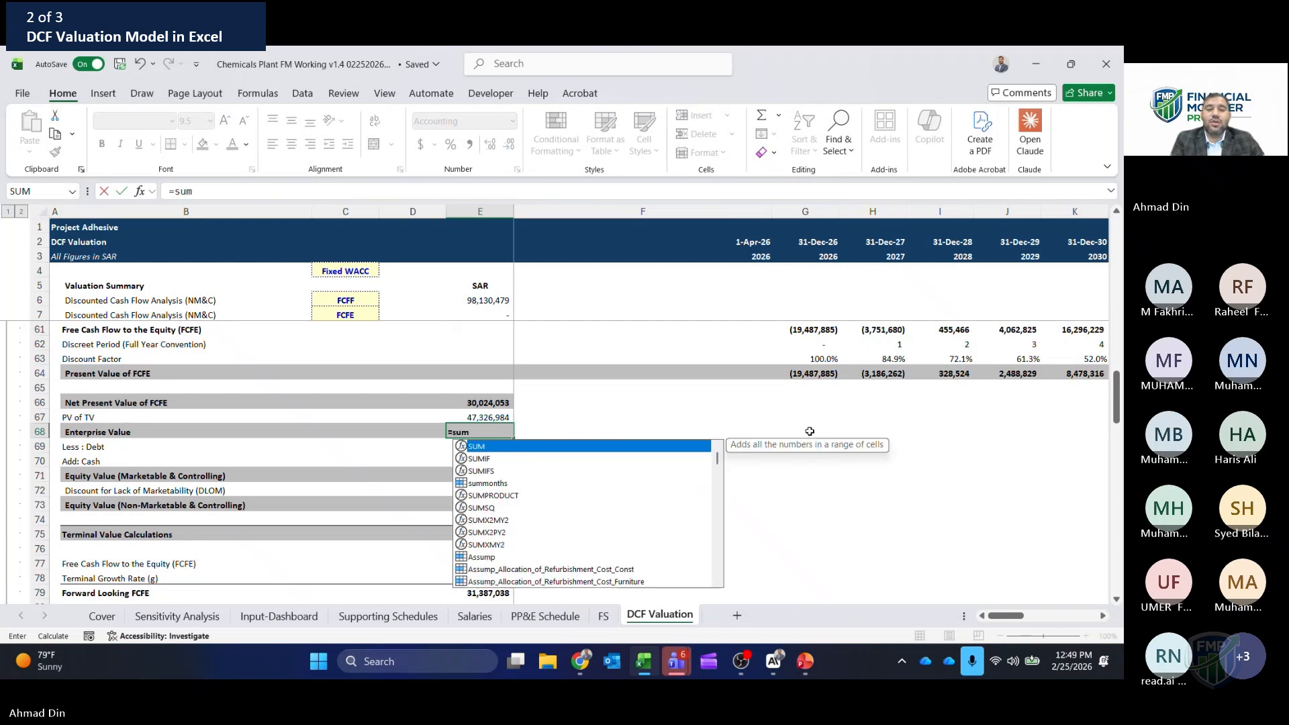
key("Up")
key("shift+Up")
key("Up")
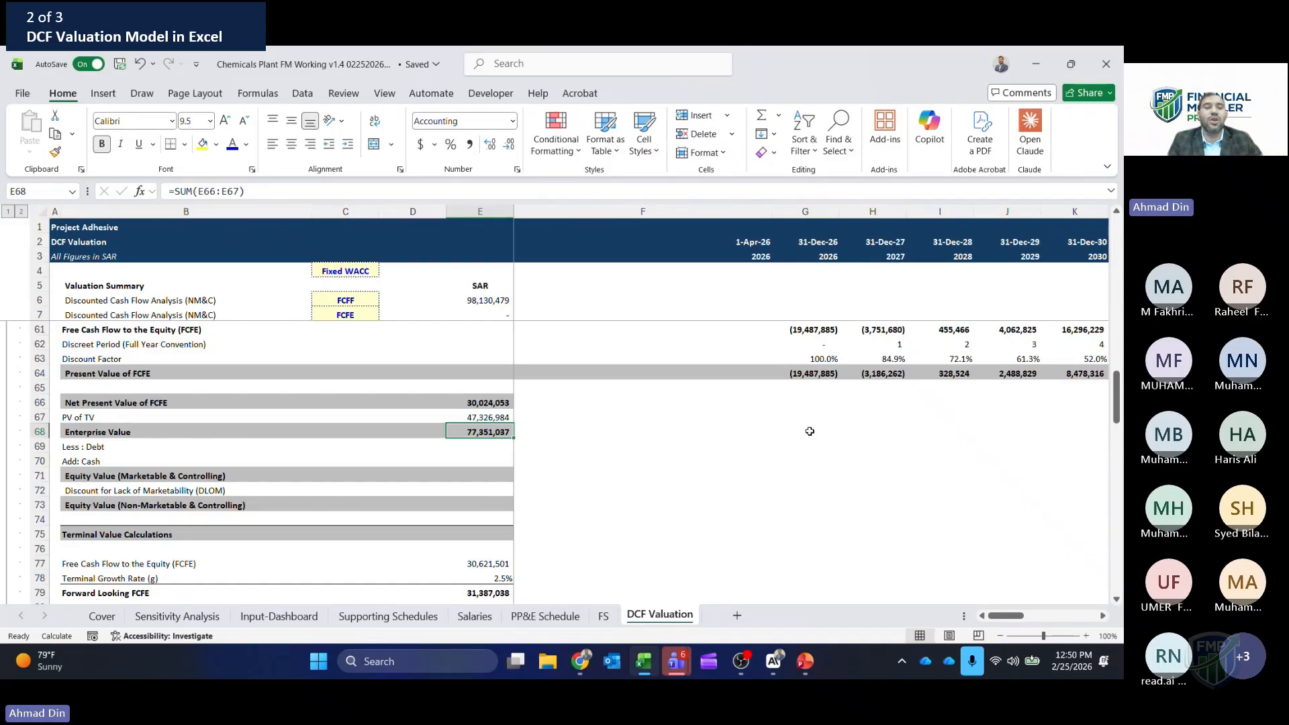
- Delete the Enterprise Value, Less : Debt and Add: Cash rows (68 to 70) from the FCFE section
key("shift+Down")
key("shift+Down")
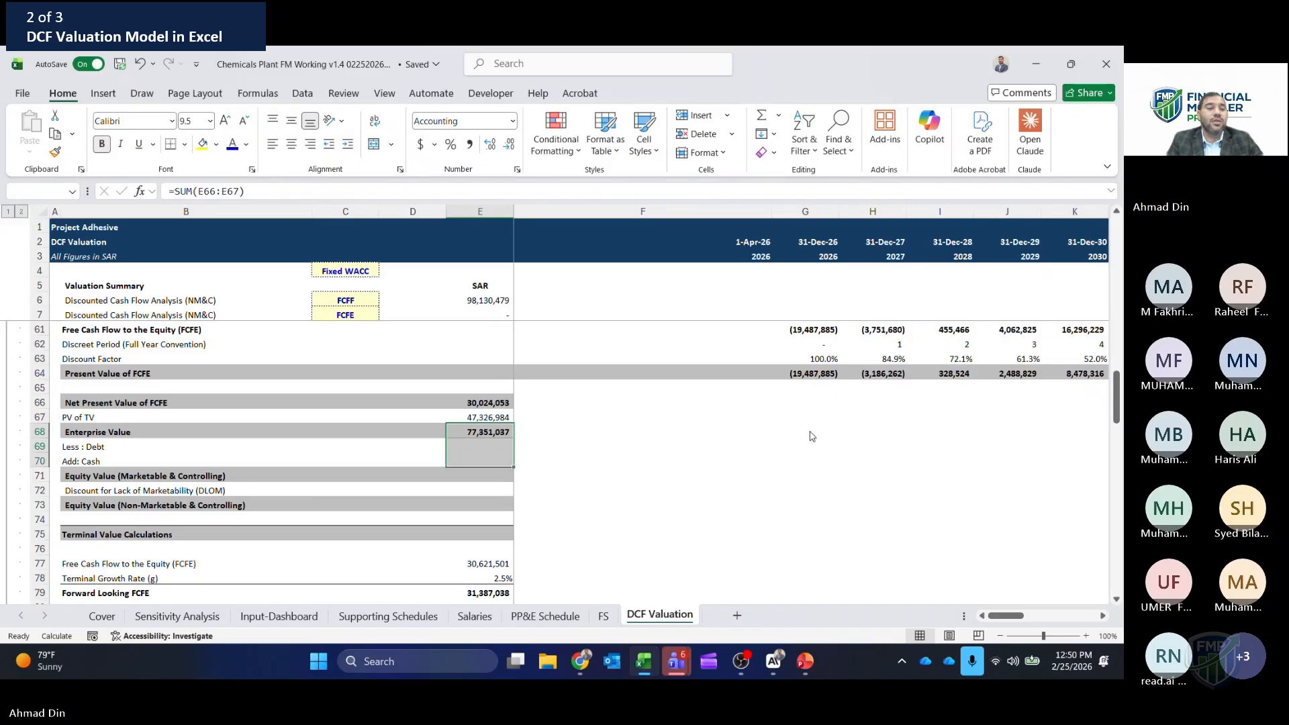
key("ctrl+minus")
key("Down")
key("Up")
key("Up")
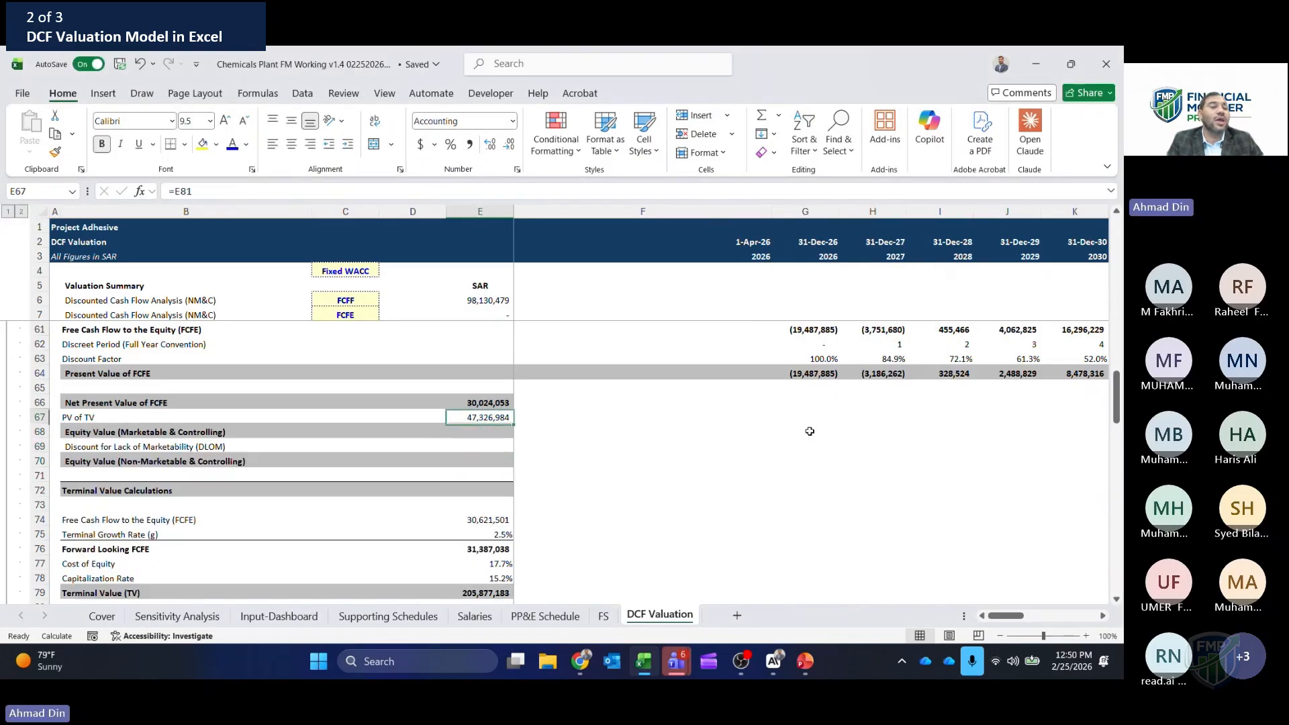
- Calculate Equity Value (Marketable & Controlling) in E68 as =SUM(E66:E67)
key("Left")
key("Down")
key("Right")
type("=sum(")
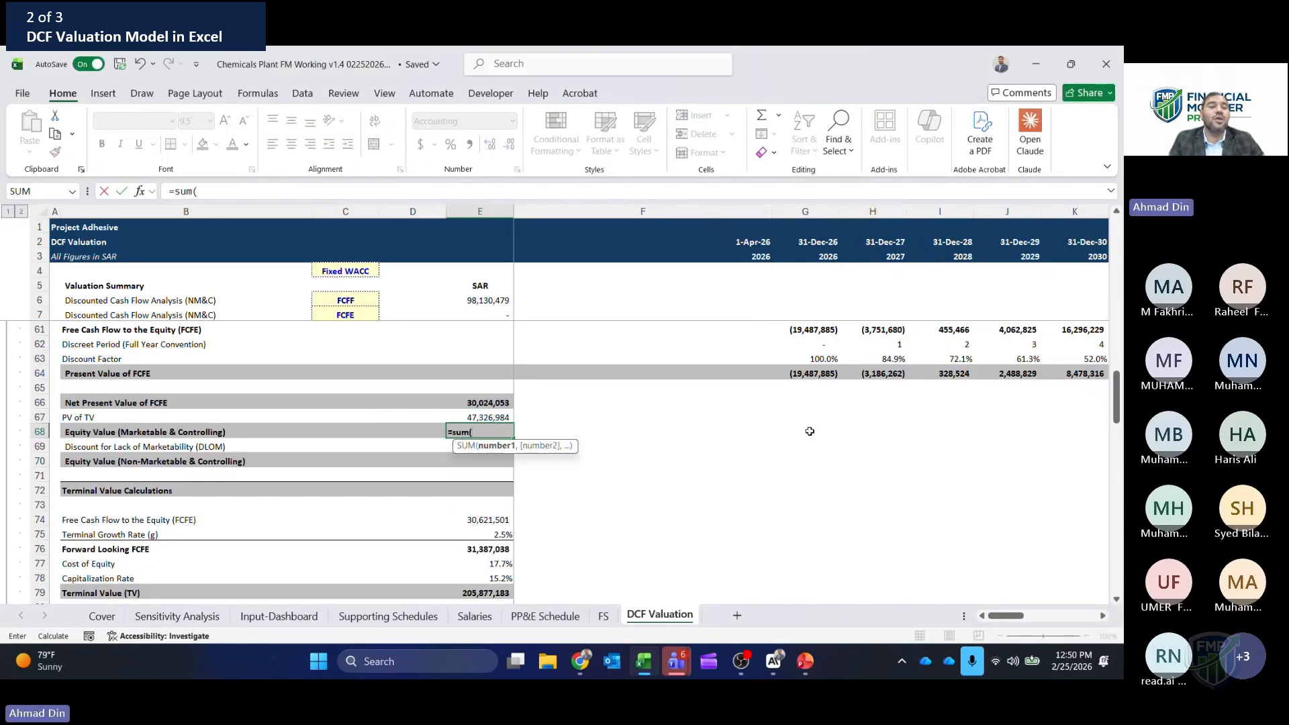
key("Up")
key("shift+Up")
key("Return")
key("Up")
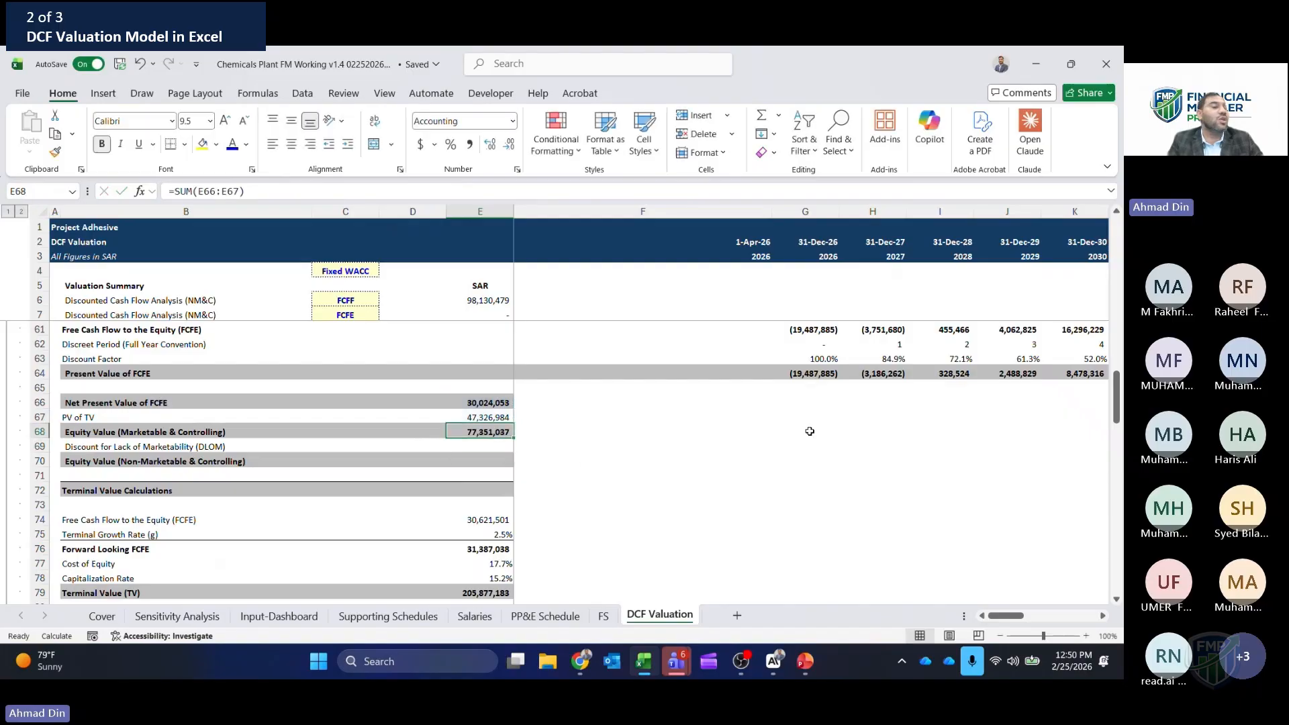
- Link the Discount for Lack of Marketability in E69 to the DLOM assumption under Discounts & Control Premium with =E119
key("Down")
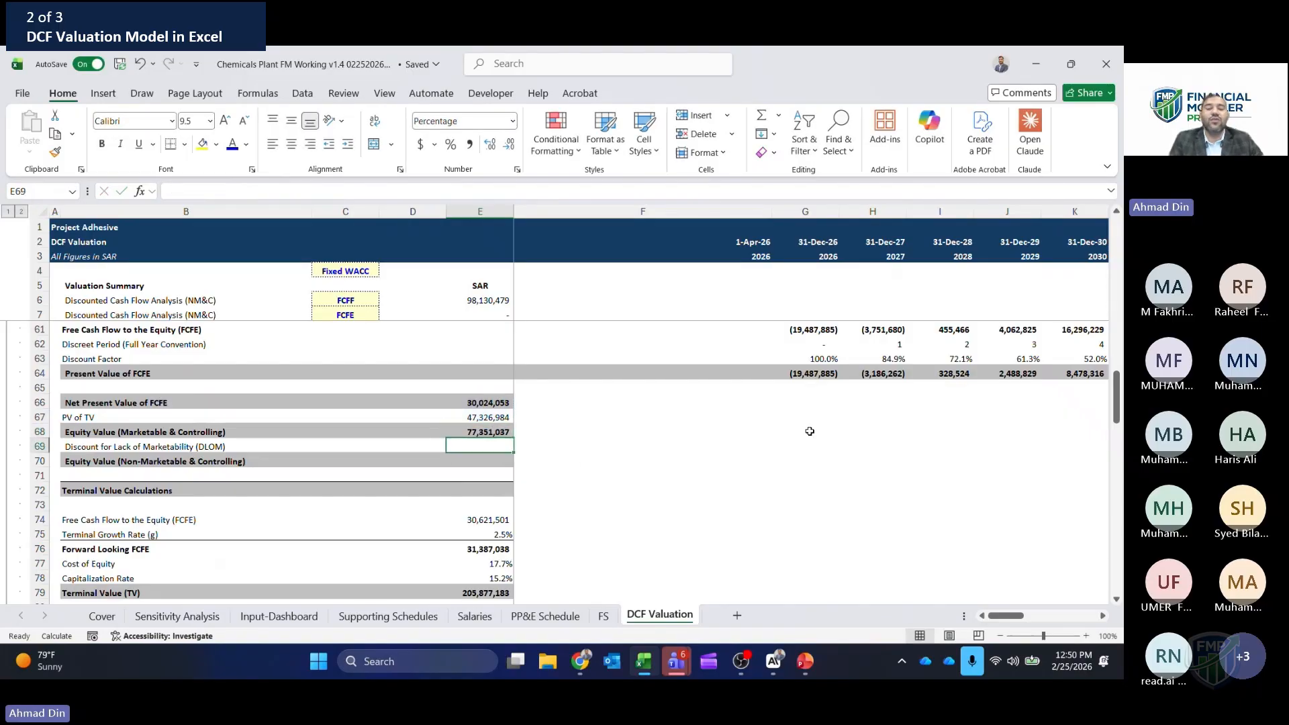
type("=")
key("Down")
key("Down")
key("Down")
key("Down")
key("Down")
key("Down")
key("Down")
key("Down")
key("Down")
key("Down")
key("Down")
key("Down")
key("Down")
key("Down")
key("Down")
key("Down")
key("Down")
key("Down")
key("Down")
key("Down")
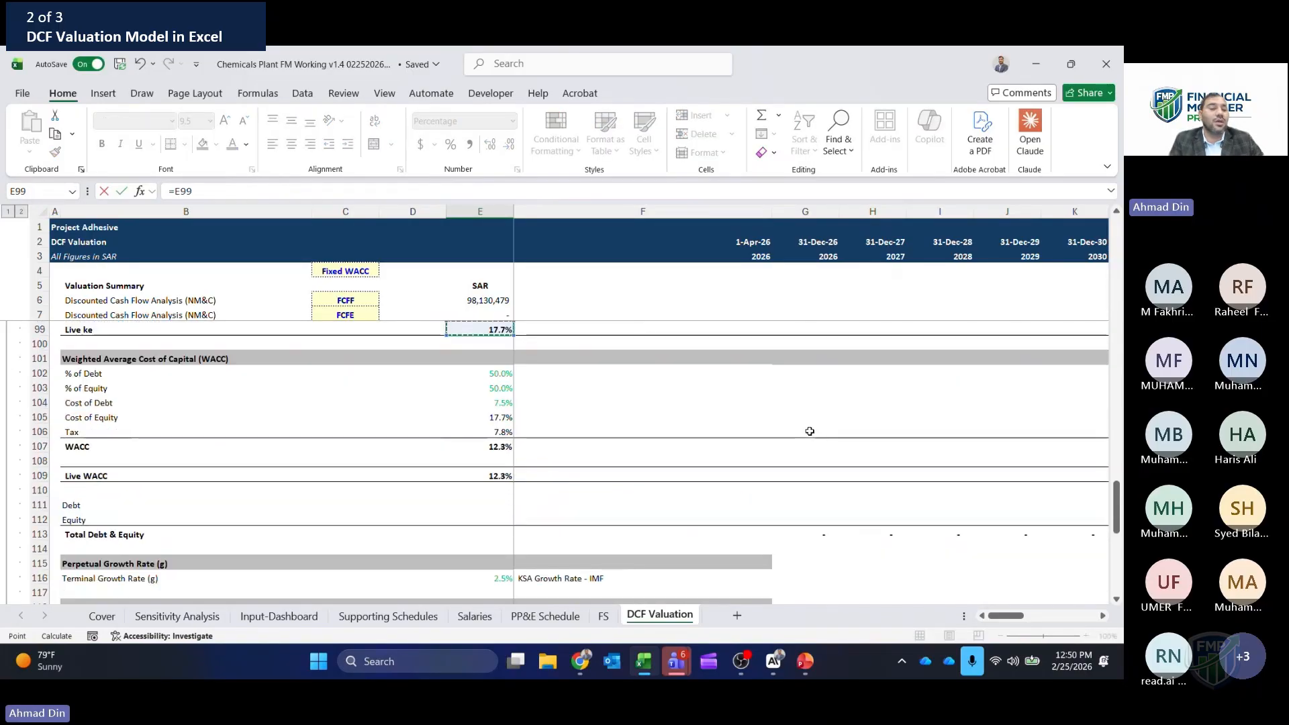
key("Down")
key("Down")
key("Down")
key("Down")
key("Down")
key("Down")
key("Down")
key("Down")
key("Down")
key("Down")
key("Down")
key("Down")
key("Down")
key("Down")
key("Down")
key("Down")
key("Down")
key("Down")
key("Down")
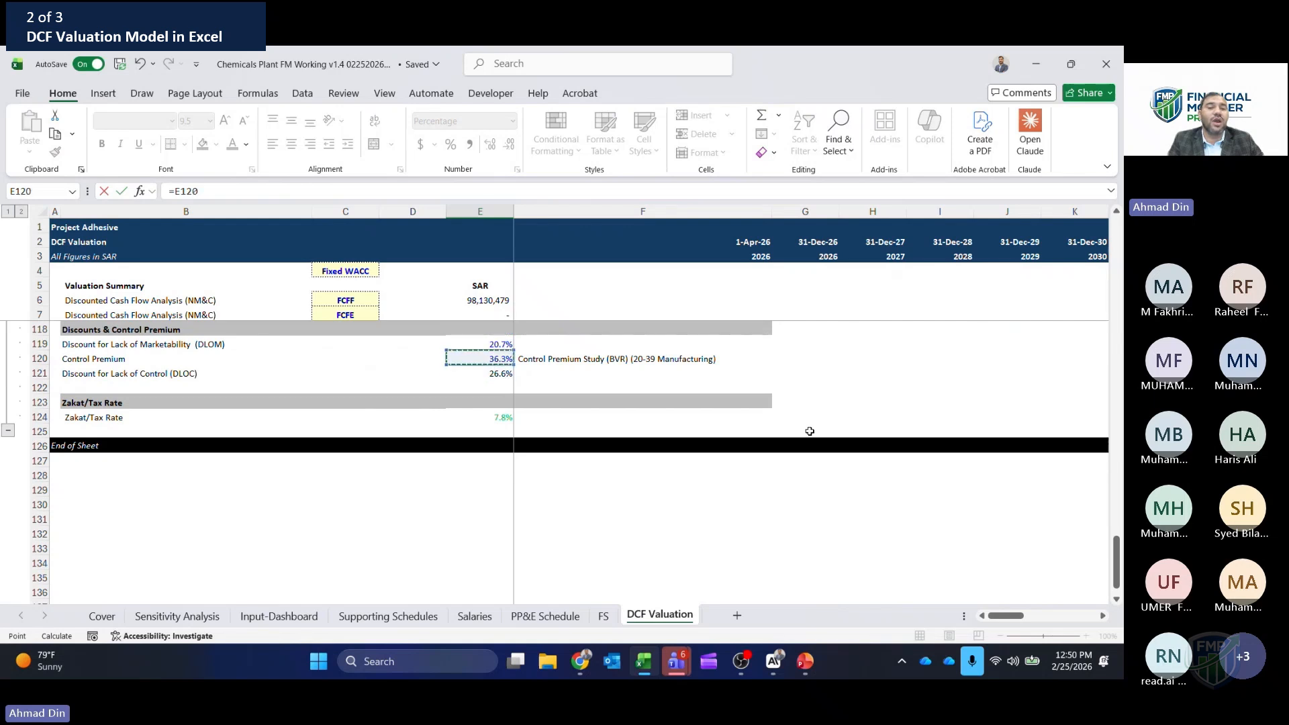
key("Down")
key("Return")
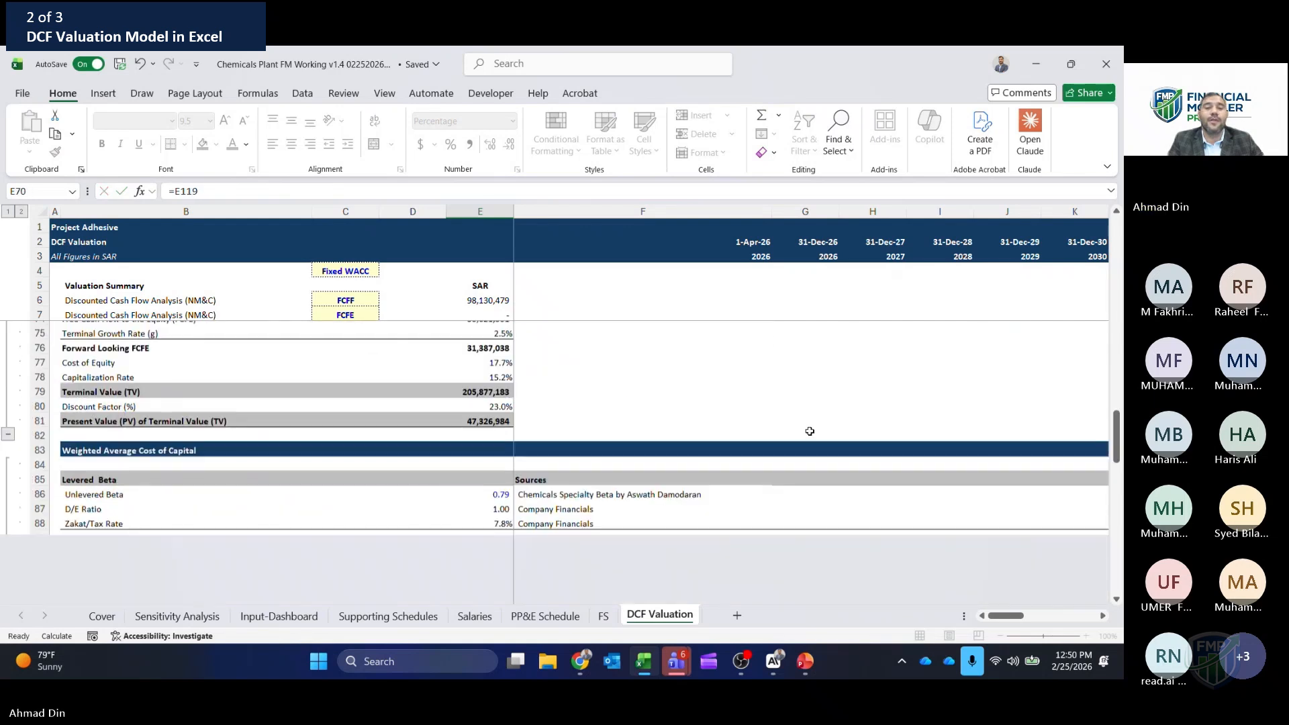
- Calculate Equity Value (Non-Marketable & Controlling) in E70 as =E68*(1-E69) and review its formula
key("Up")
key("Up")
key("Up")
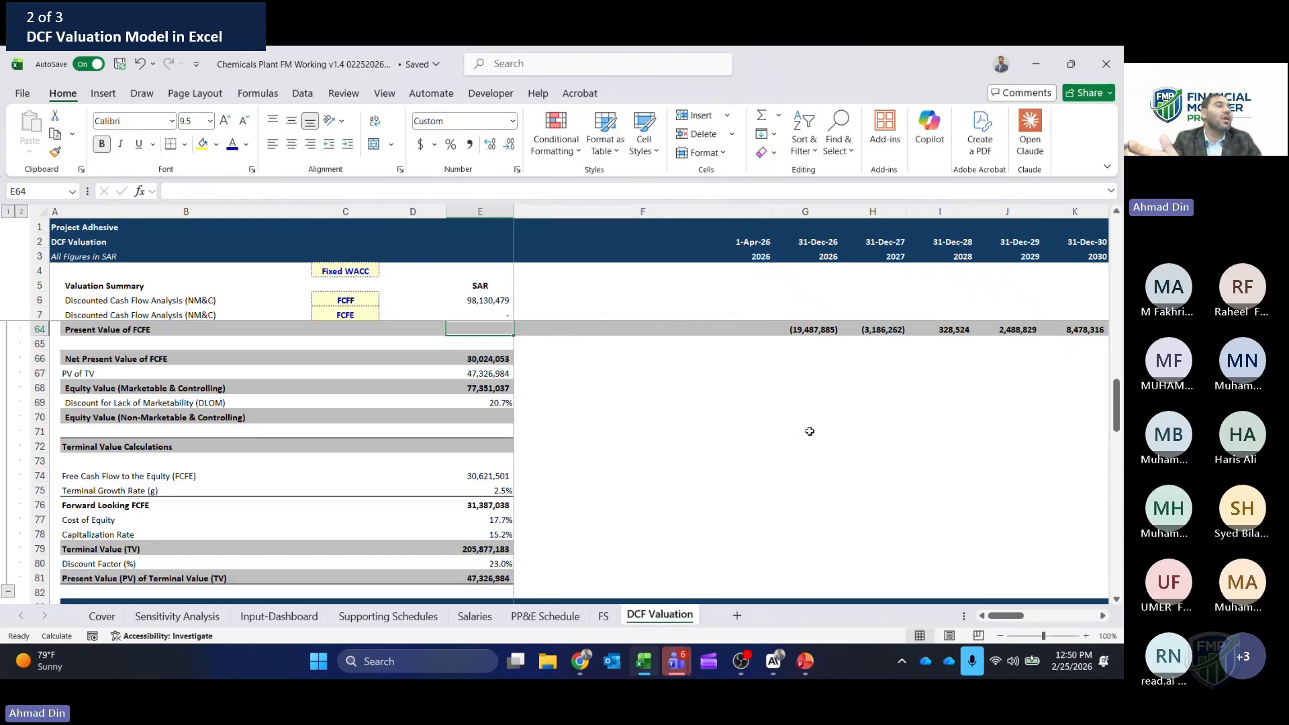
double_click(492, 418)
type("=")
key("Up")
key("Up")
type("*(1")
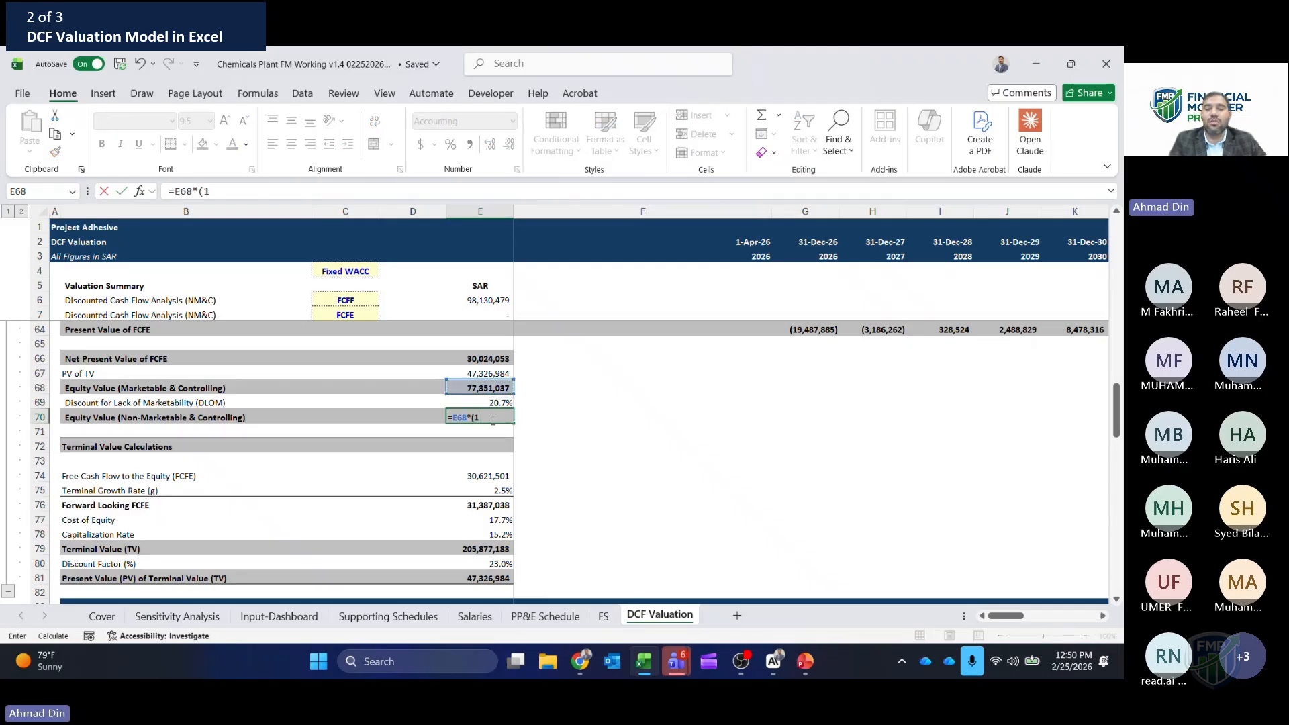
type("-")
key("Up")
key("Return")
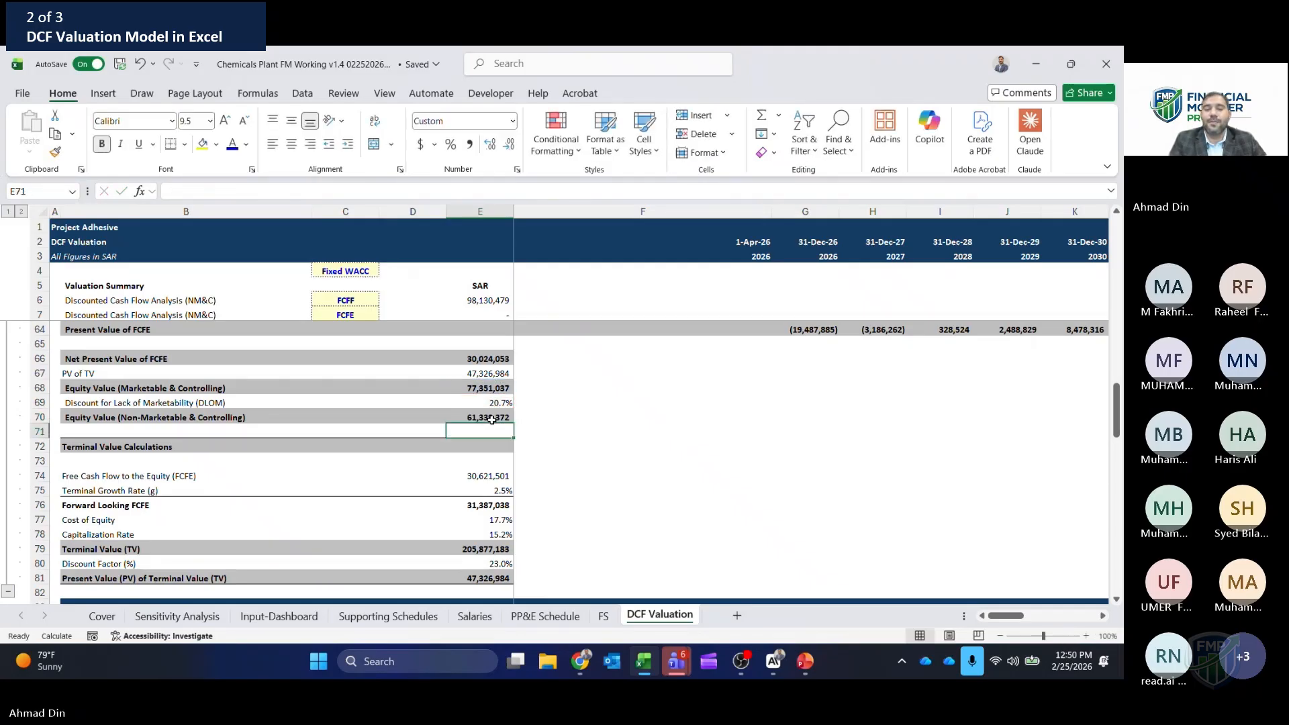
key("Up")
key("Up")
key("Down")
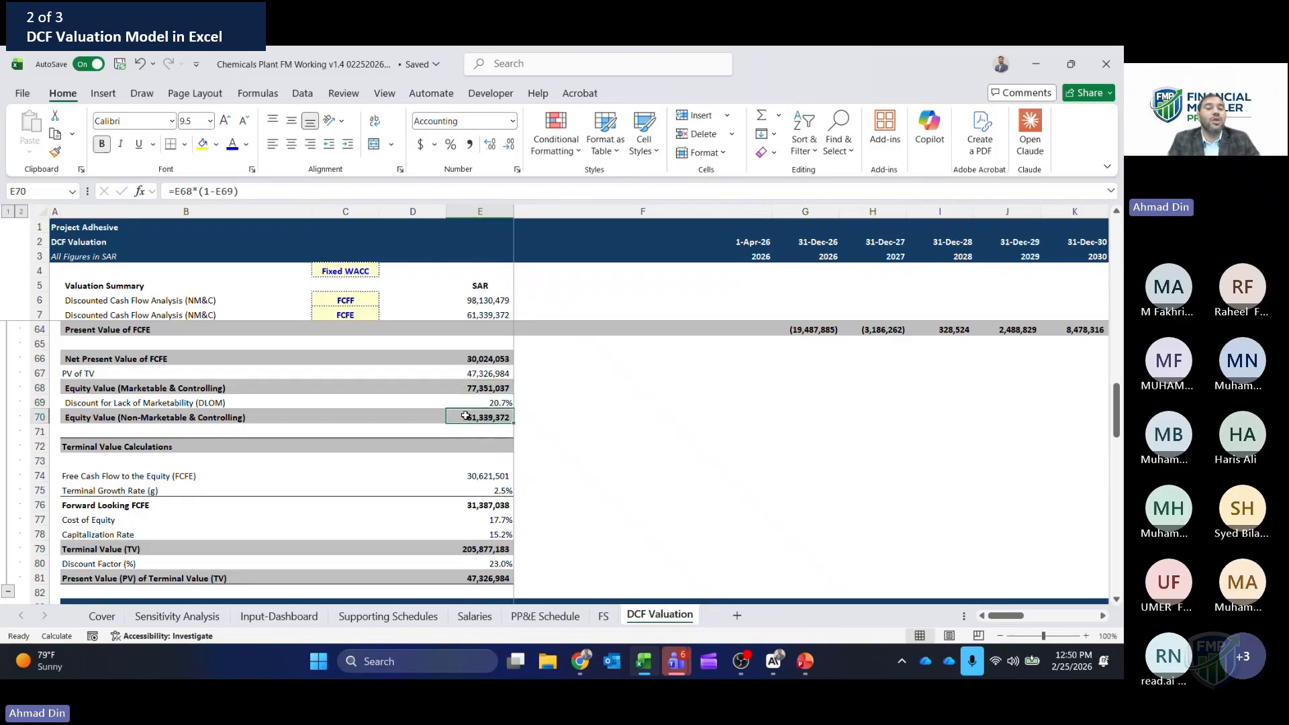
- Copy the SAR header from E5 into D5 of the Valuation Summary and relabel it M&C SAR
left_click(428, 294)
key("Right")
key("Up")
key("ctrl+c")
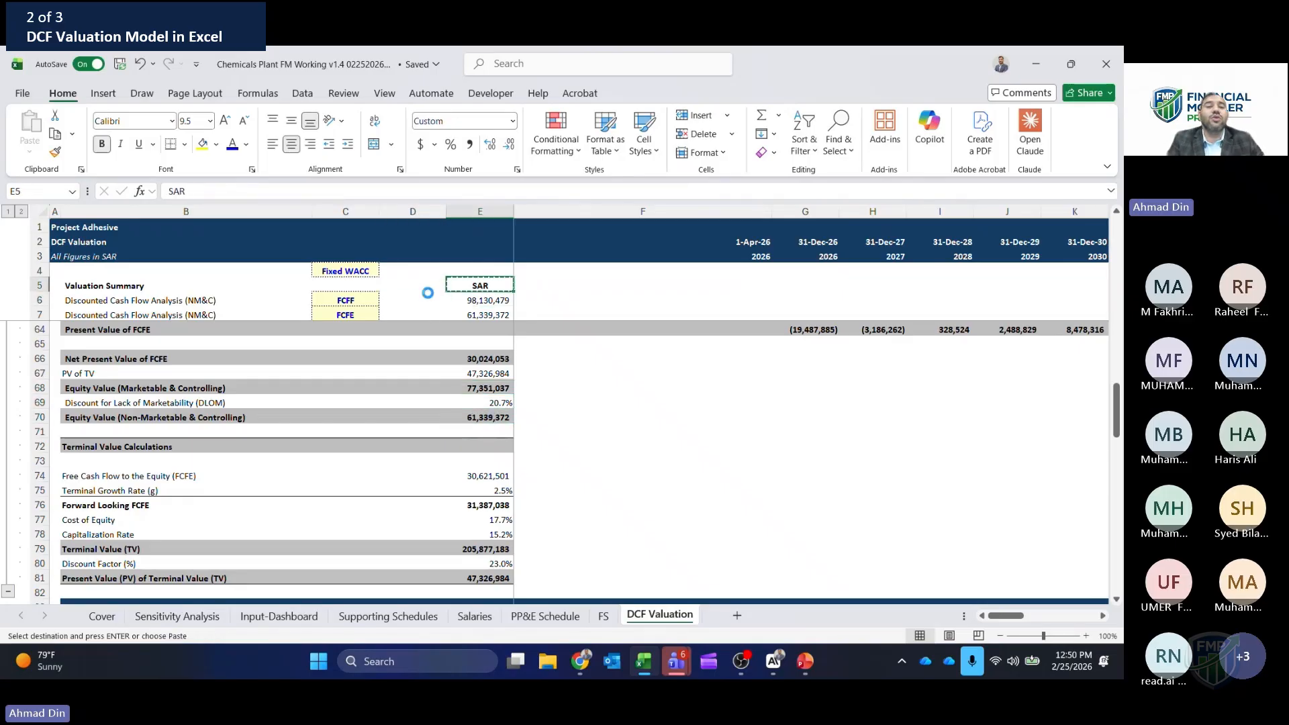
left_click(428, 290)
key("Return")
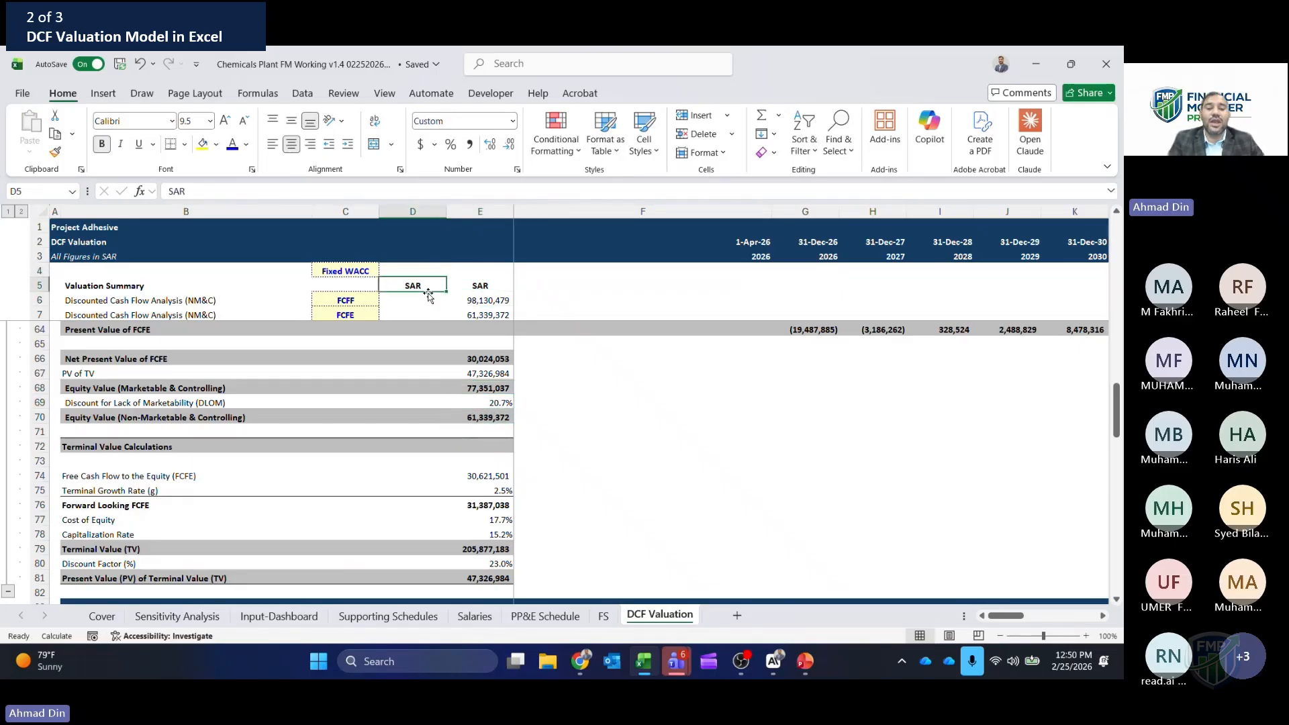
type("Mark")
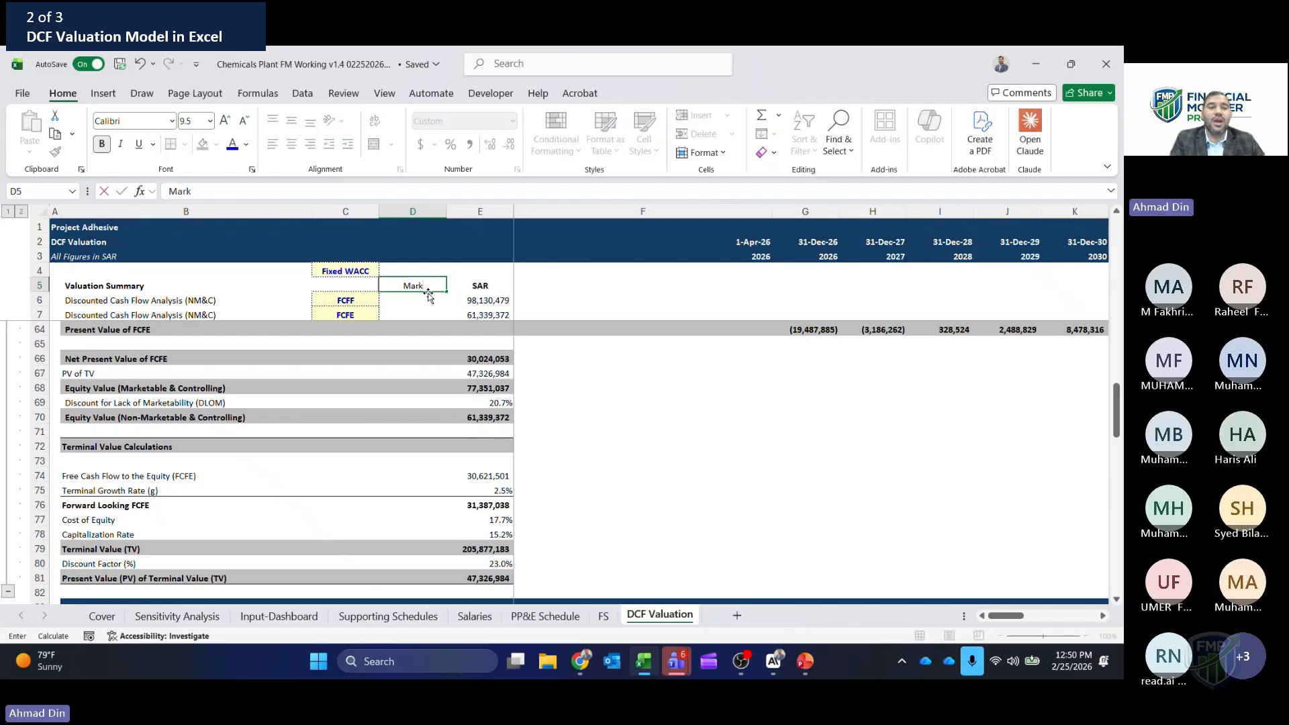
key("BackSpace")
key("BackSpace")
key("BackSpace")
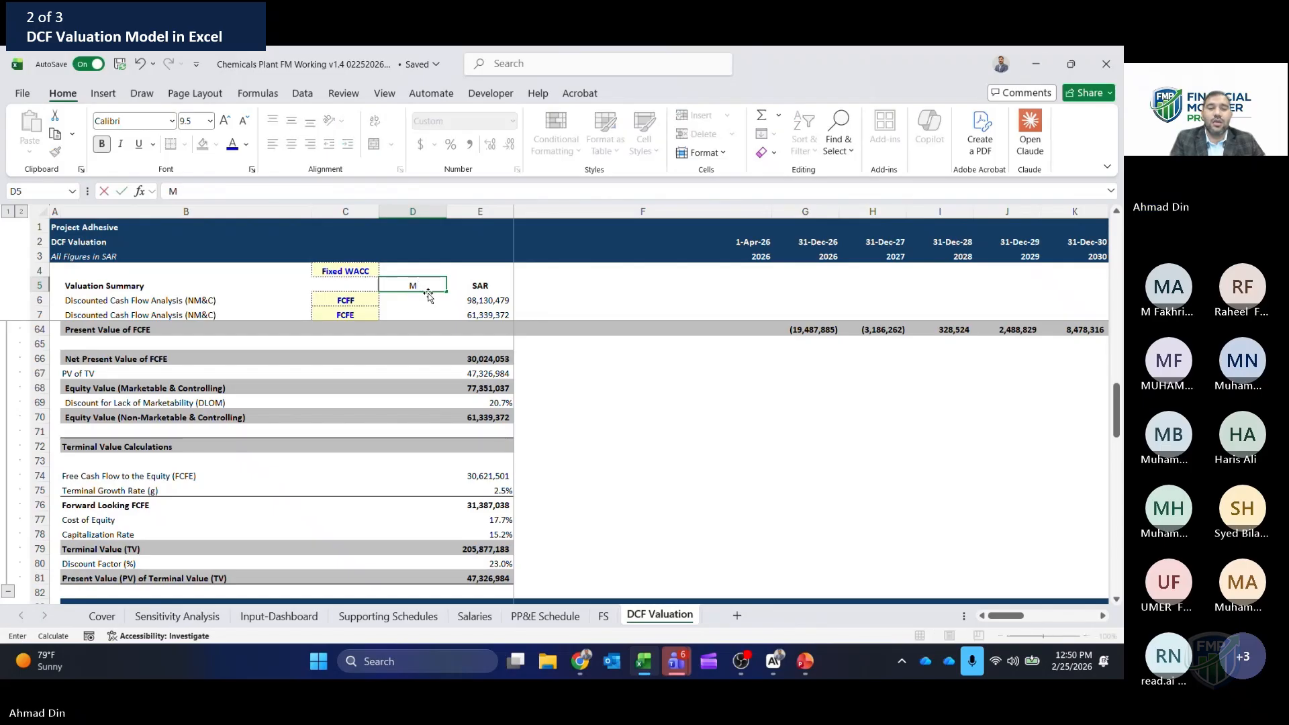
type("&C SAR")
- Rename the Valuation Summary header in E5 as NM&C
key("Tab")
type("N")
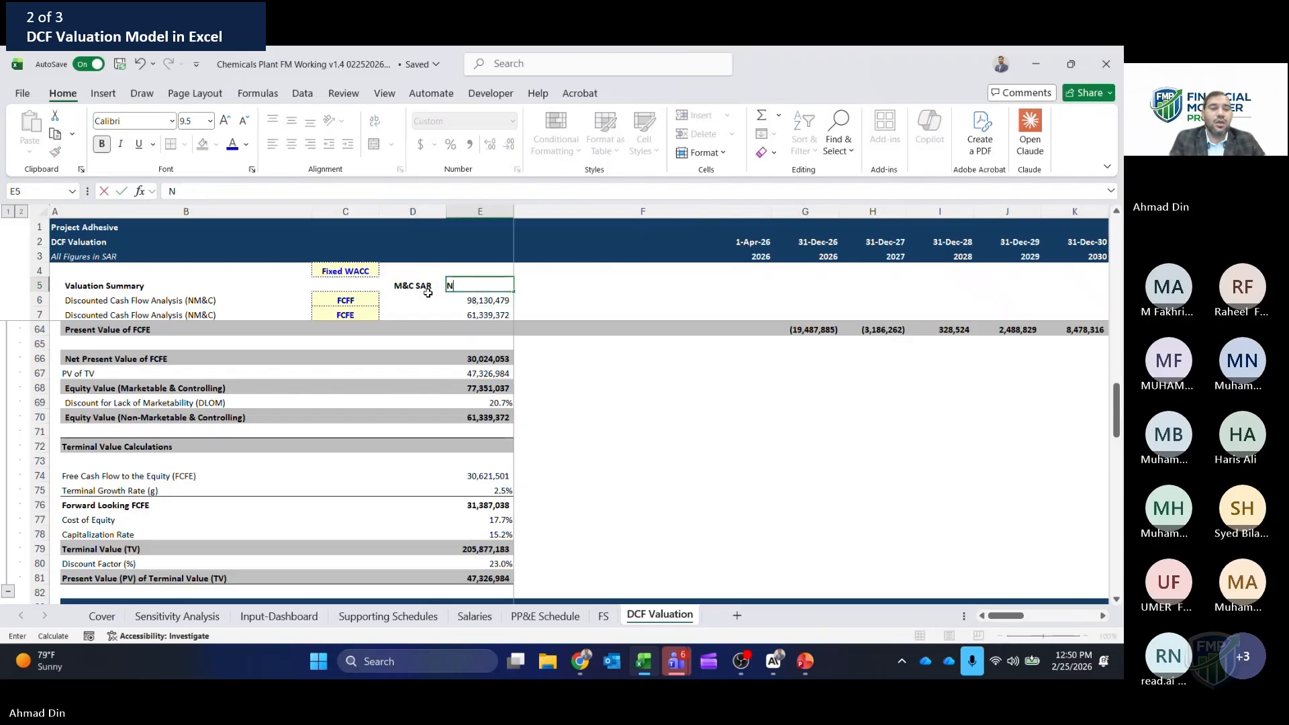
type("M^C")
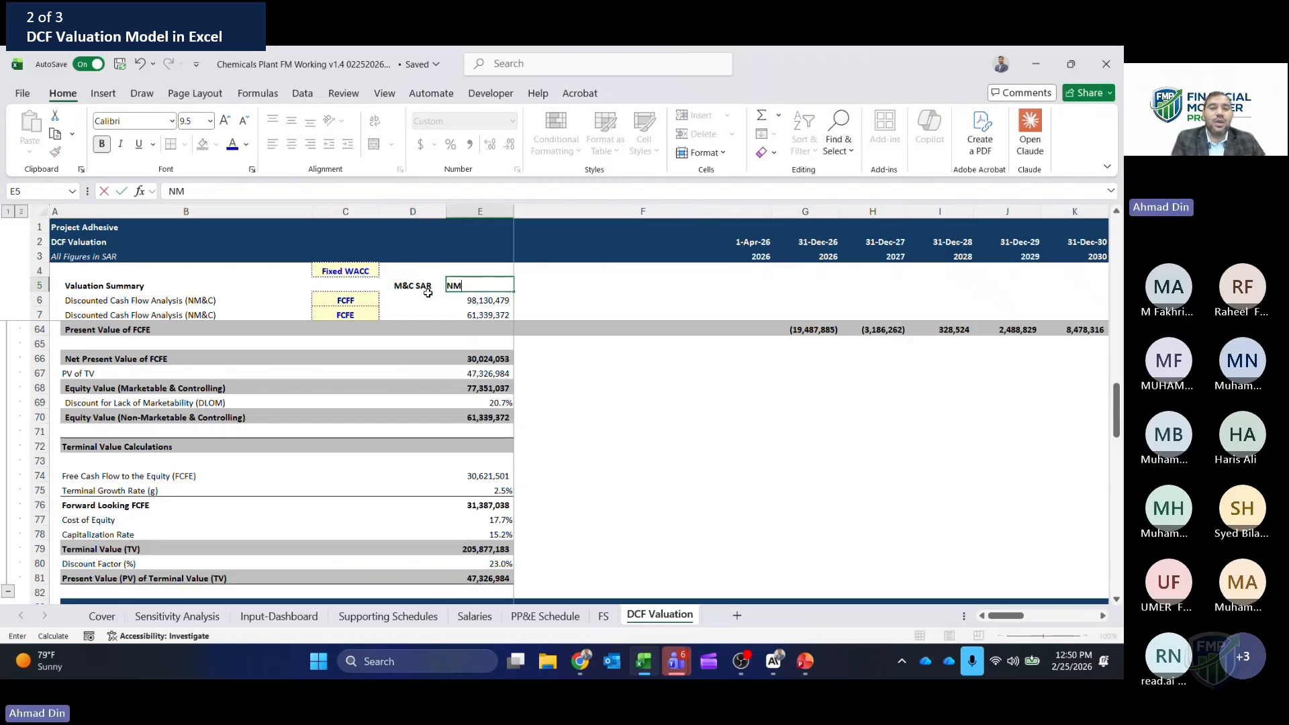
key("BackSpace")
key("BackSpace")
type("&C")
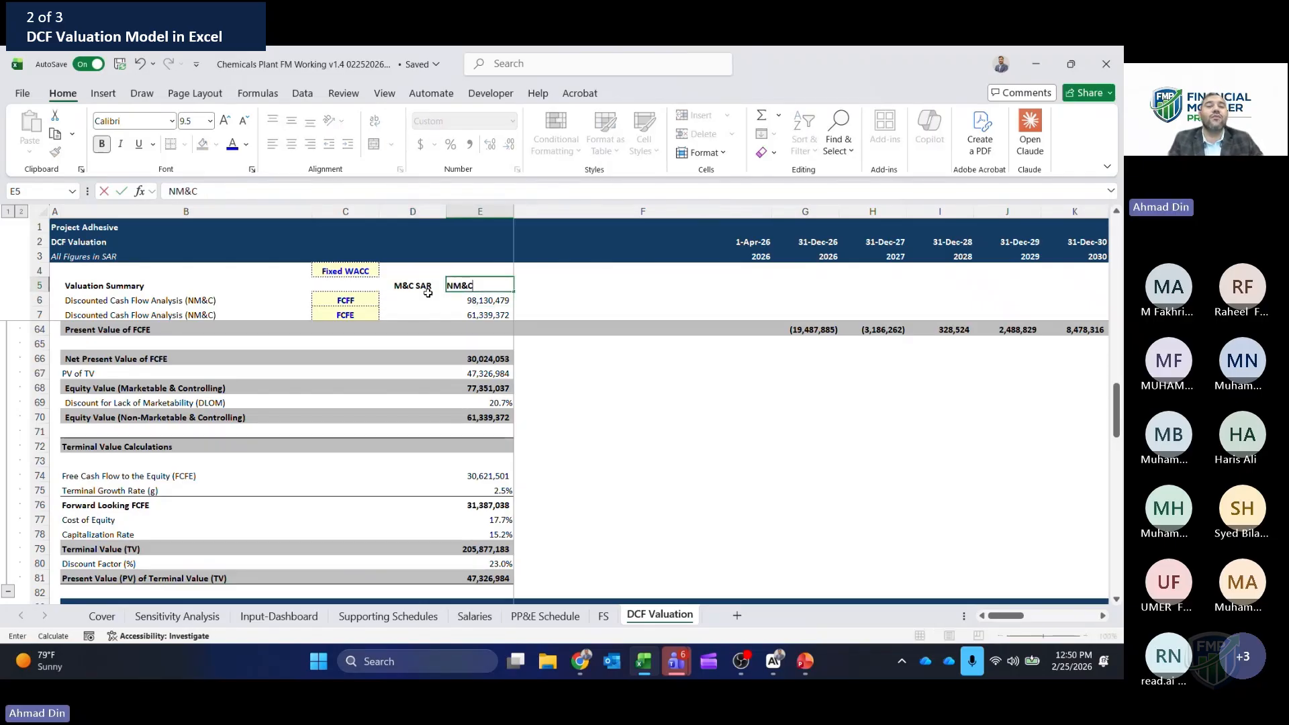
key("Return")
- Shorten the Valuation Summary header in D5 to M&C
left_click(428, 289)
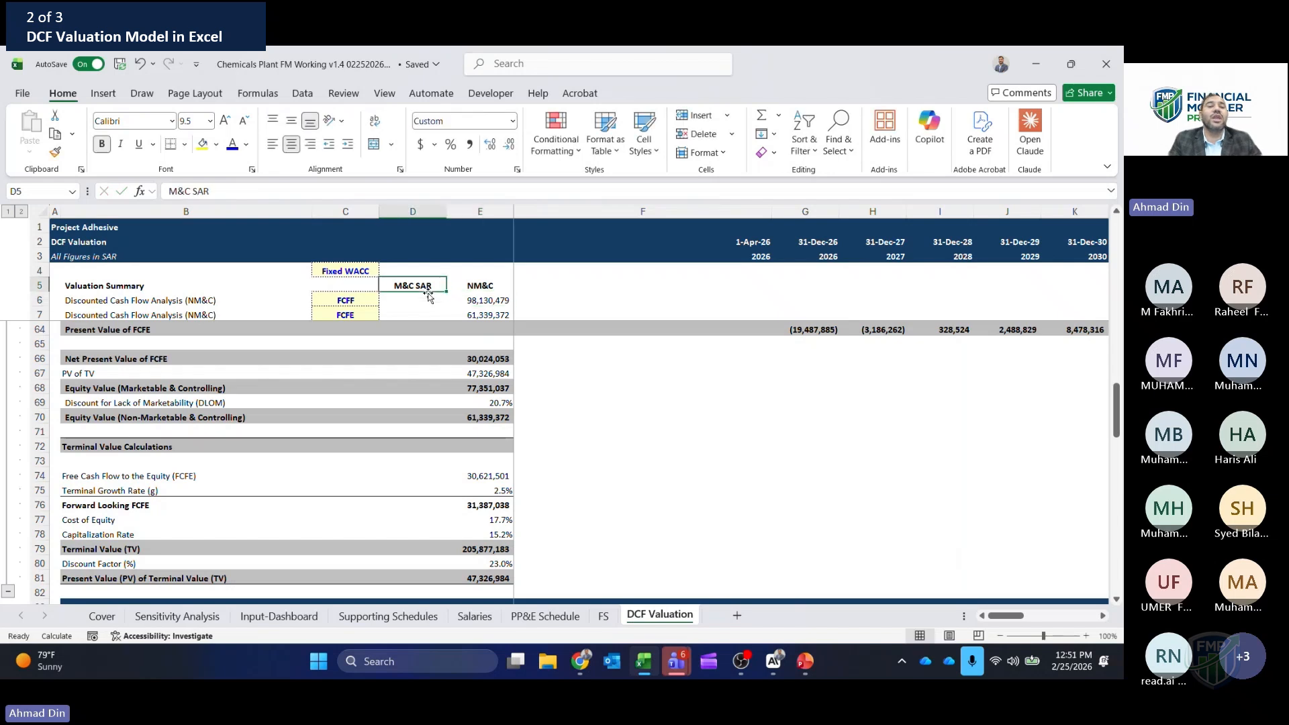
key("F2")
key("BackSpace")
key("BackSpace")
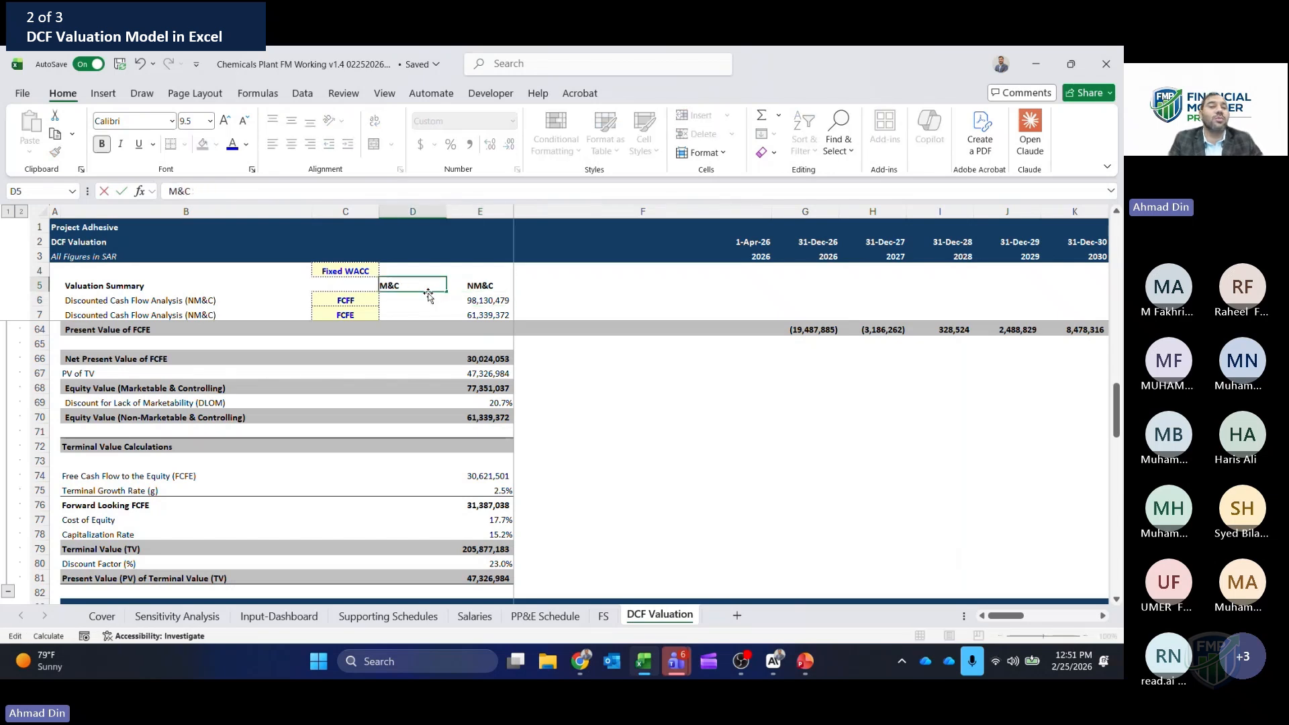
key("Return")
- Try to link the FCFF row's M&C value in D6 to the Equity Value (Marketable & Controlling) in E68
type("=")
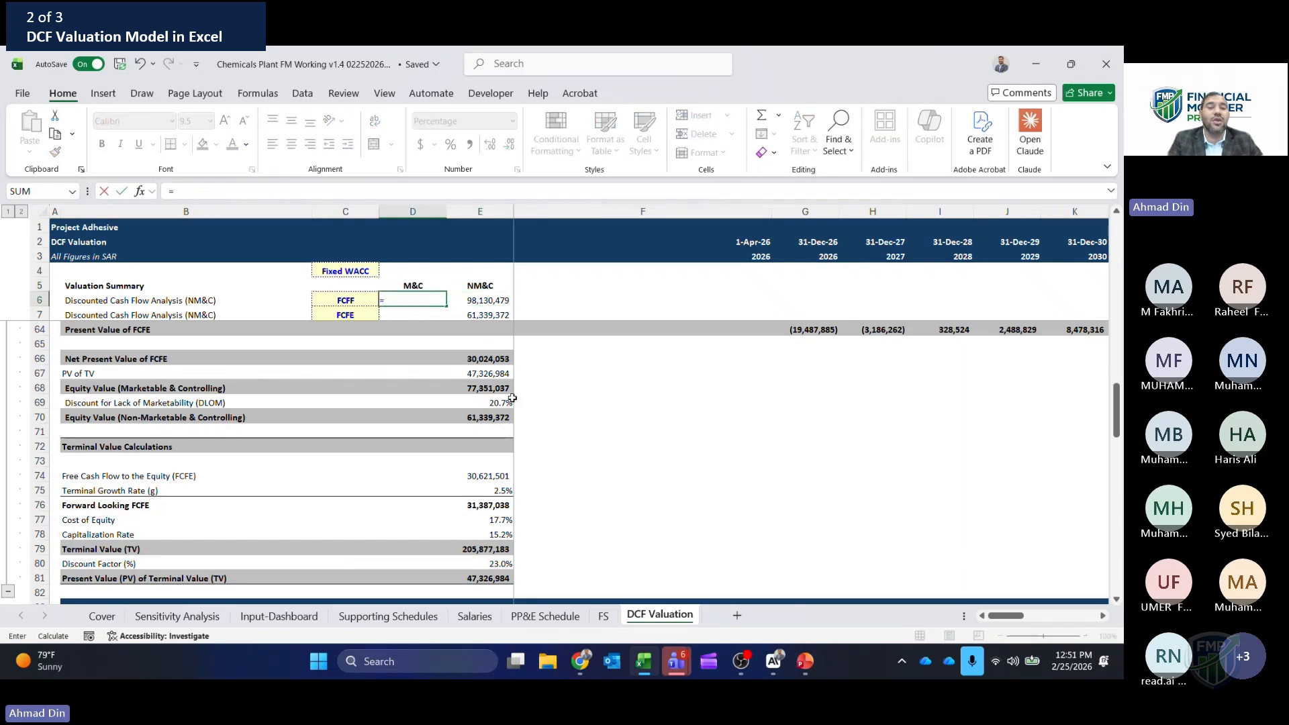
left_click(488, 388)
key("Return")
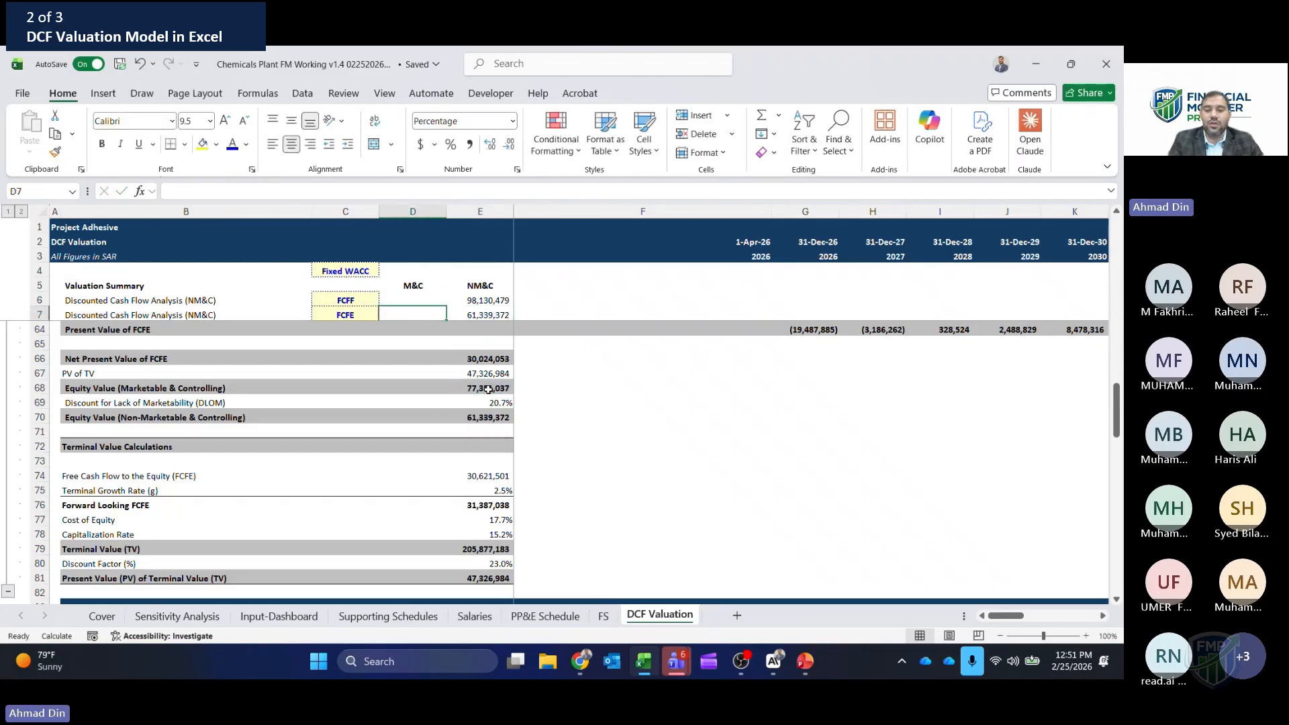
- Link the FCFE row's M&C value in D7 to the FCFE Equity Value (Marketable & Controlling) in E68
type("=")
left_click(475, 389)
key("Return")
- Copy only the number formatting and style of the NM&C value in E7 onto the M&C cells D6:D7
key("Up")
key("ctrl+c")
key("Left")
key("shift+Up")
key("alt+e")
key("s")
key("t")
key("Return")
- Link the FCFF row's M&C value in D6 to the FCFF Equity Value (Marketable & Controlling) in E31
key("Up")
type("=")
left_click(474, 562)
key("Down")
key("Down")
key("Down")
key("Down")
key("Down")
key("Down")
key("Down")
scroll(472, 559, "down", 2)
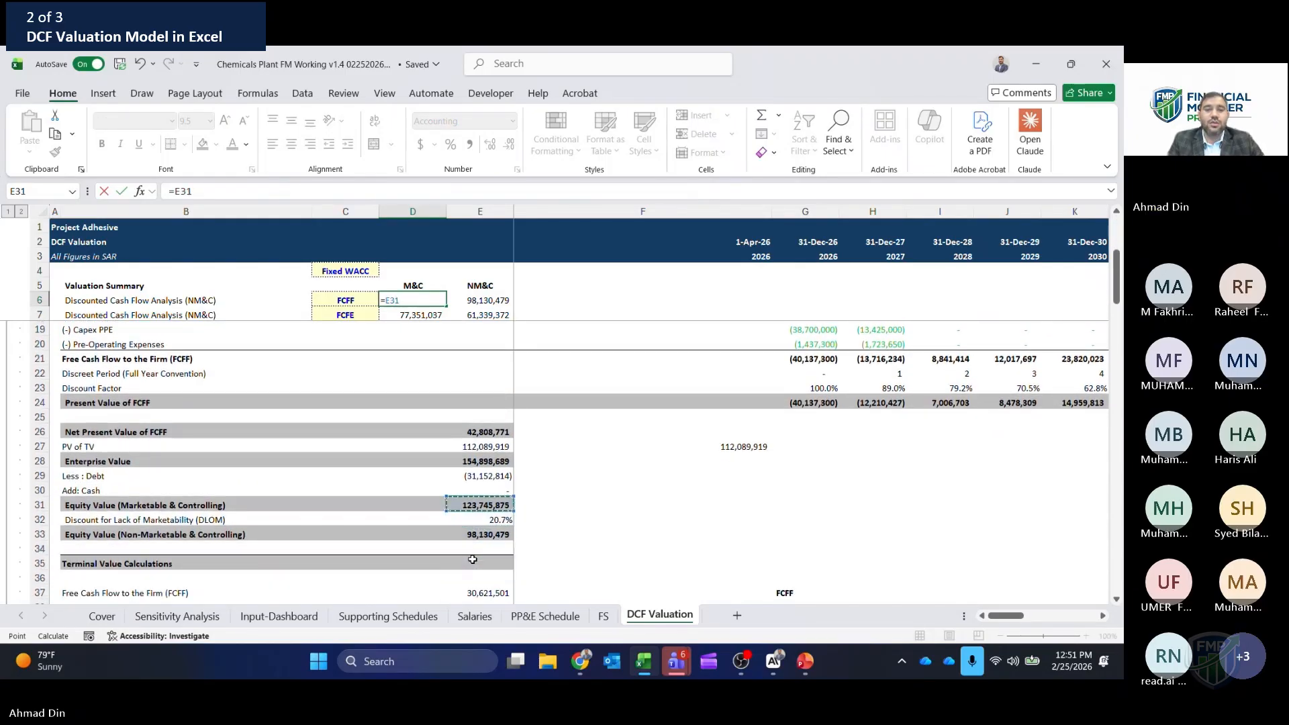
key("Return")
- Review the M&C and NM&C values and their source links for the FCFF and FCFE rows of the Valuation Summary
key("Up")
key("Right")
key("Left")
key("Right")
key("Left")
key("shift+Up")
key("shift+Down")
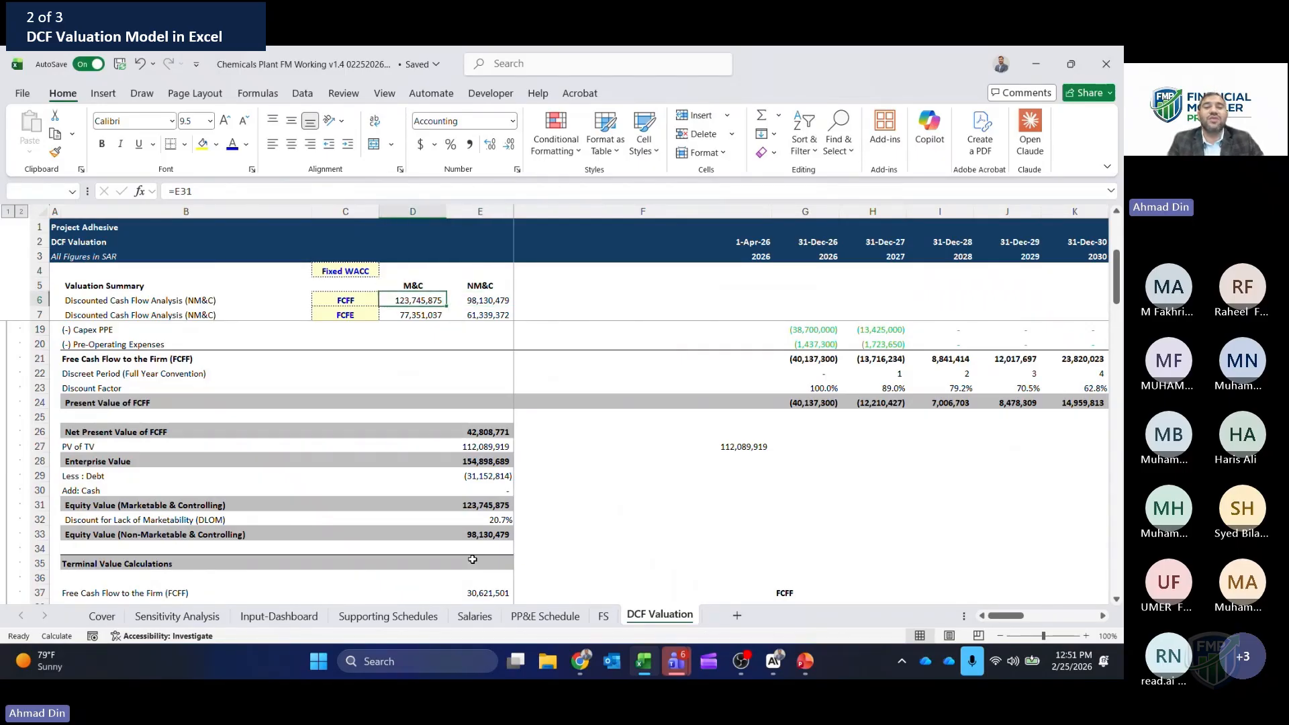
key("Right")
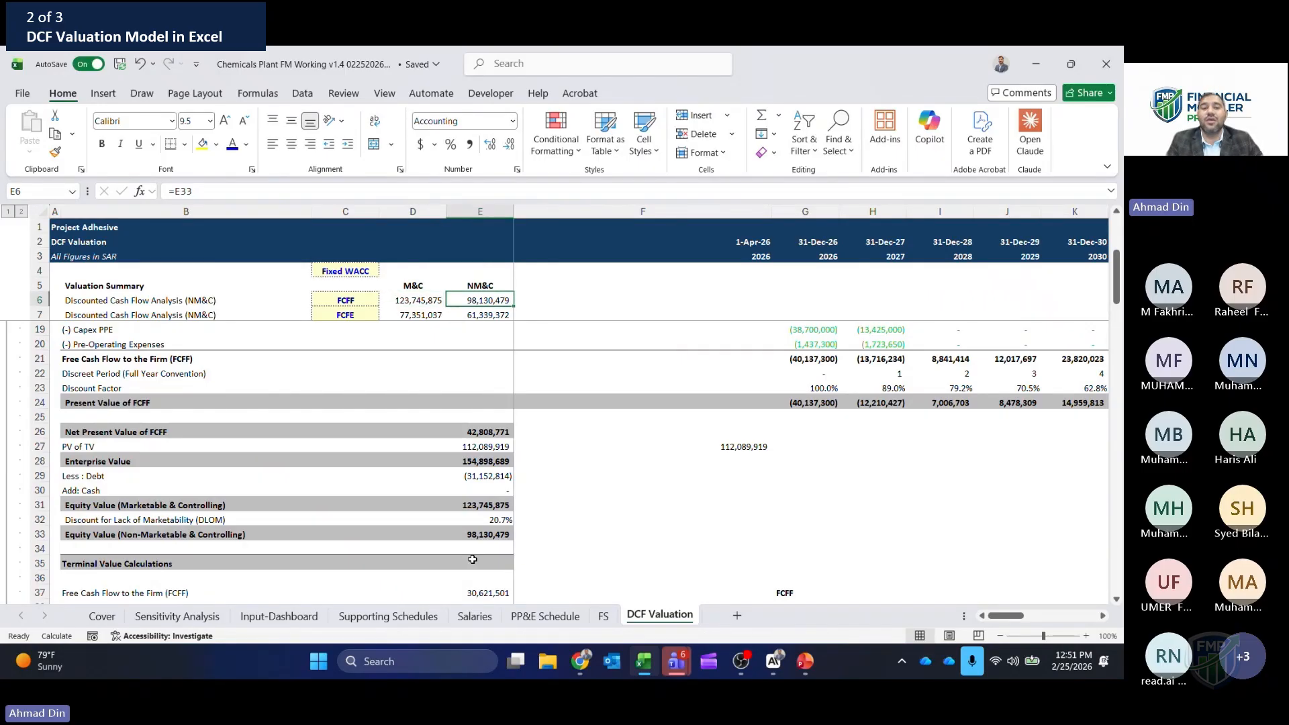
key("Down")
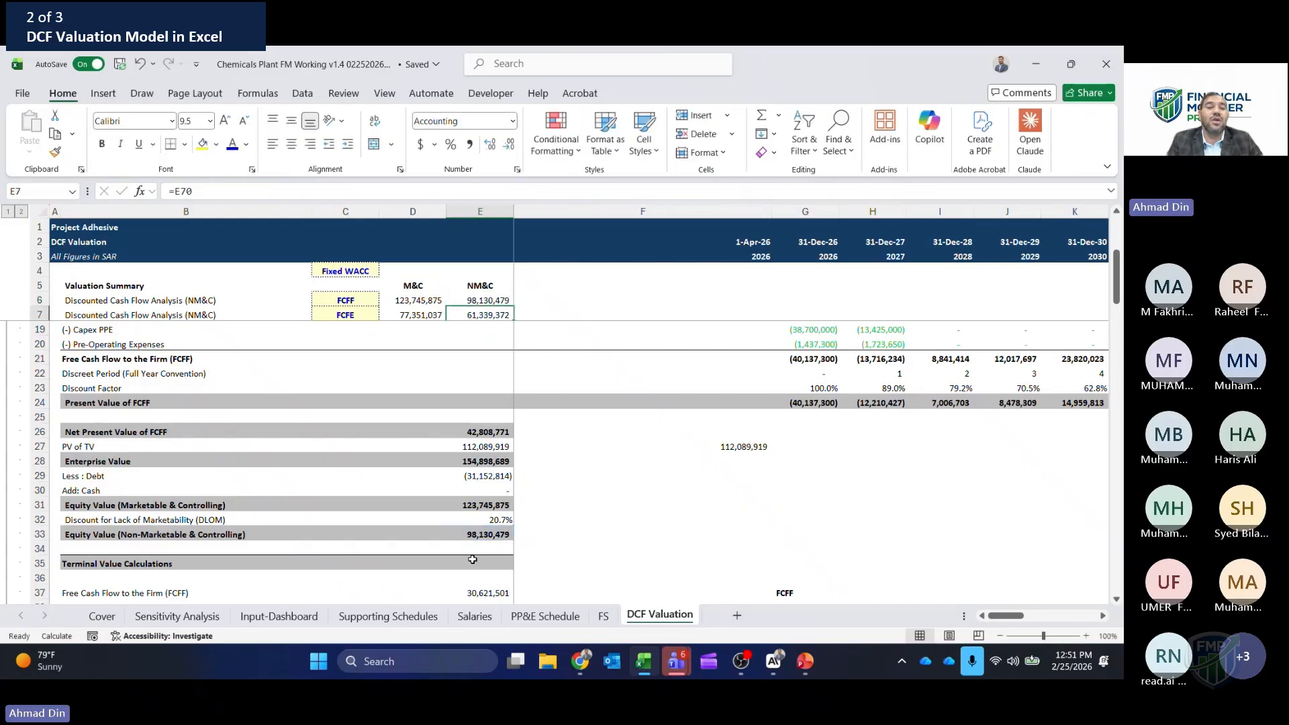
key("Left")
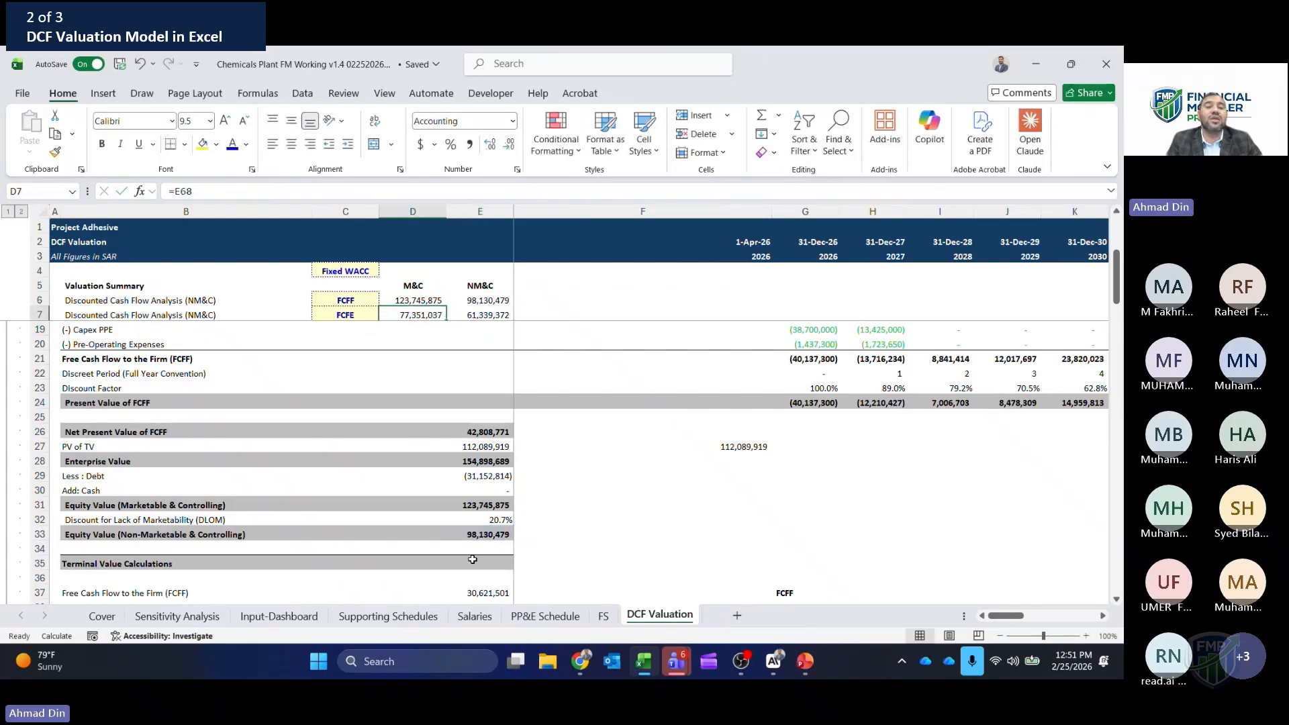
key("F2")
key("Escape")
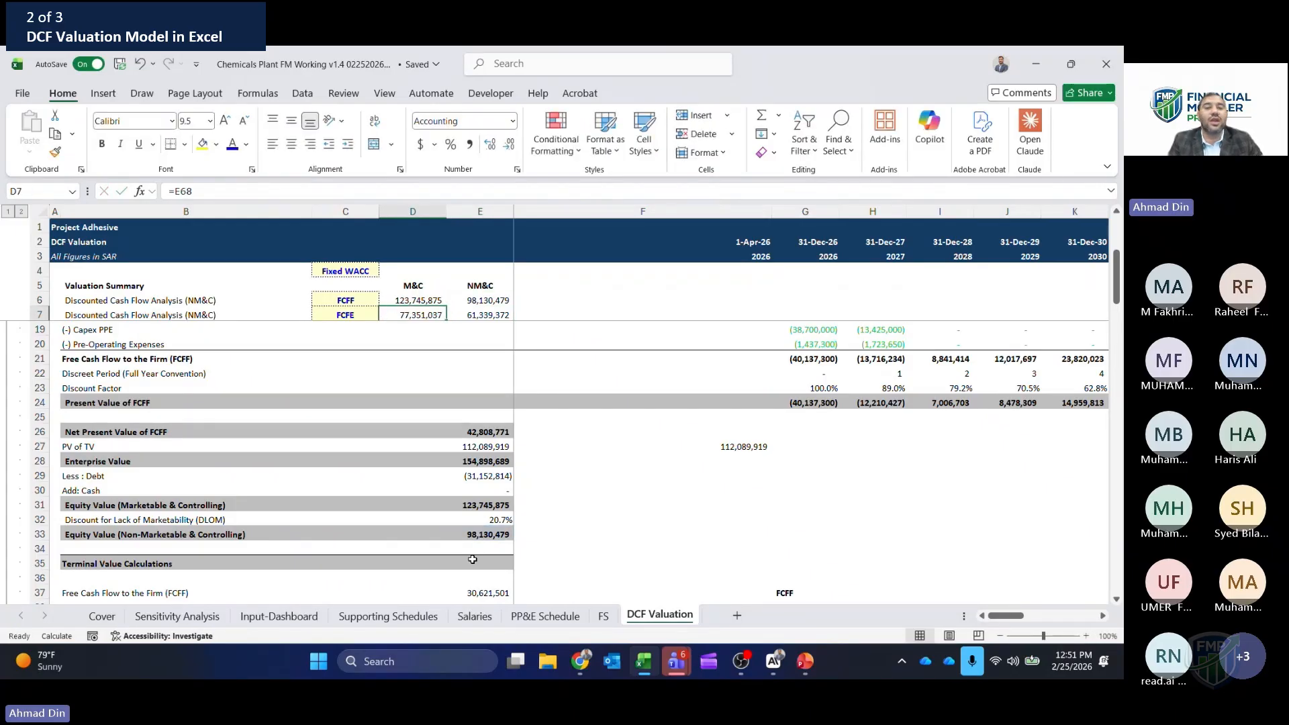
key("Right")
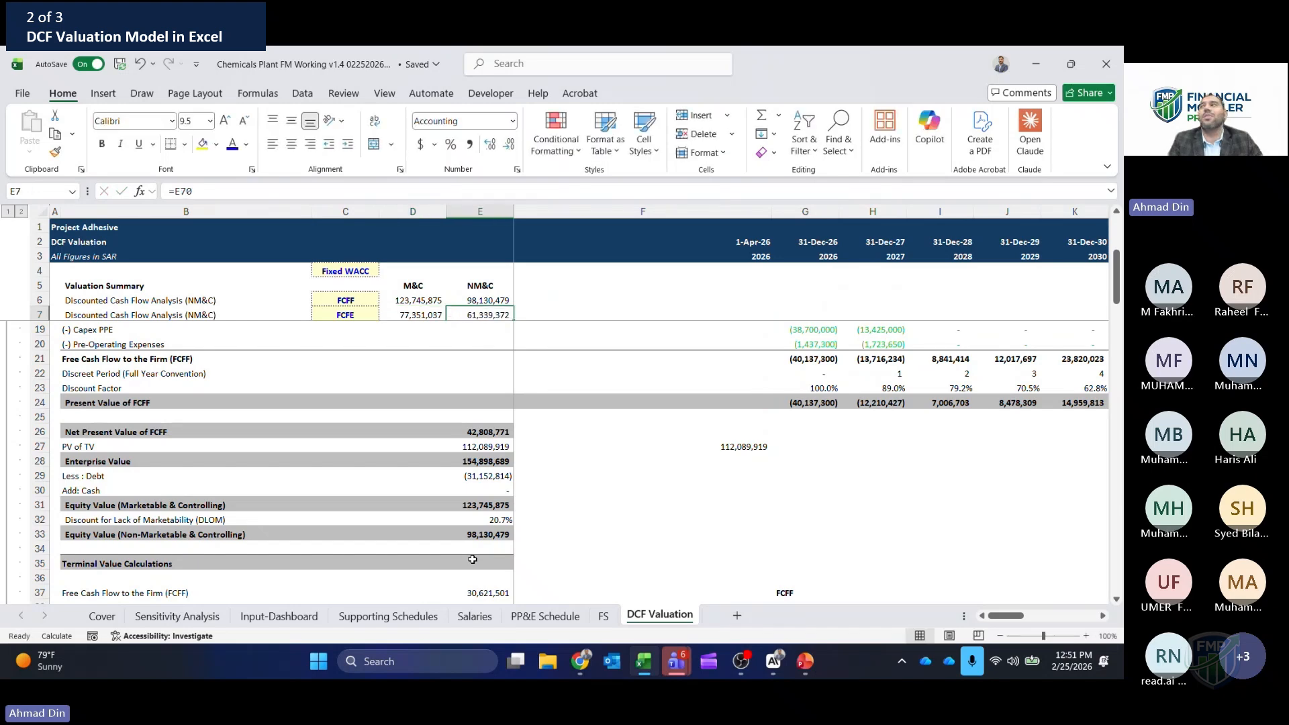
key("Up")
key("Left")
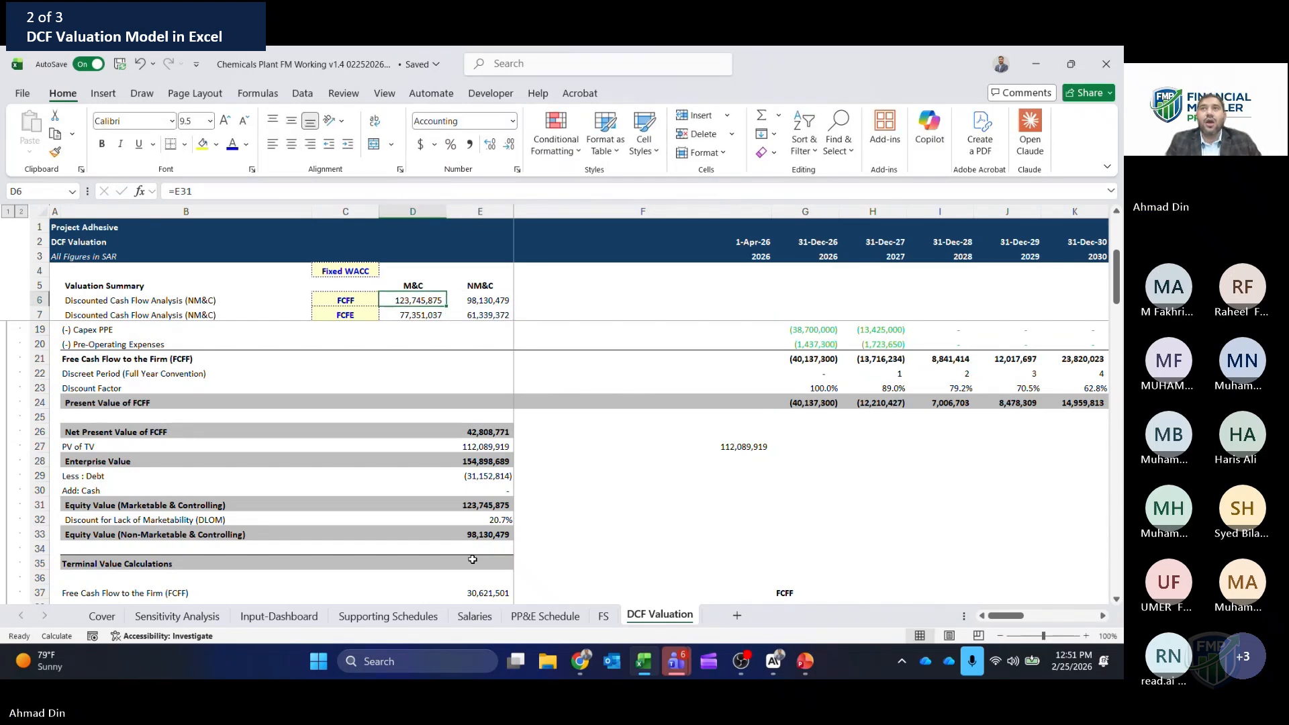